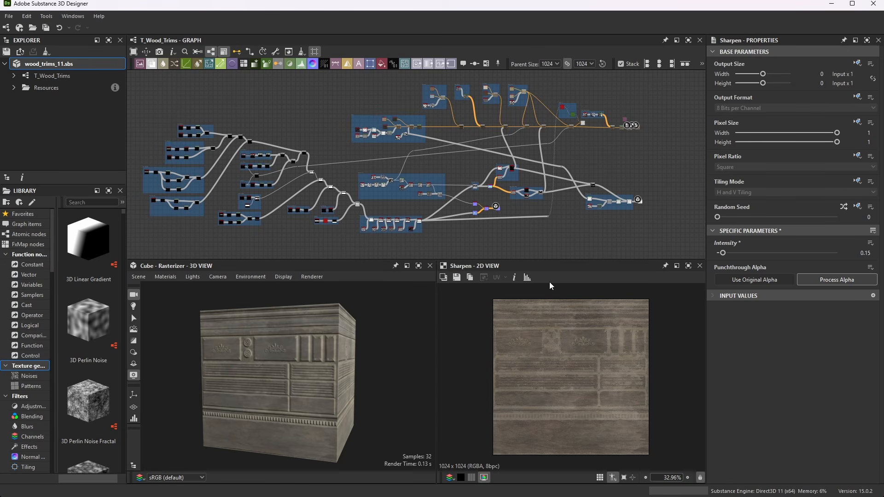
Step: Examine the trim details on the wood cube in an enlarged 3D view, and restore the normal layout
click(418, 265)
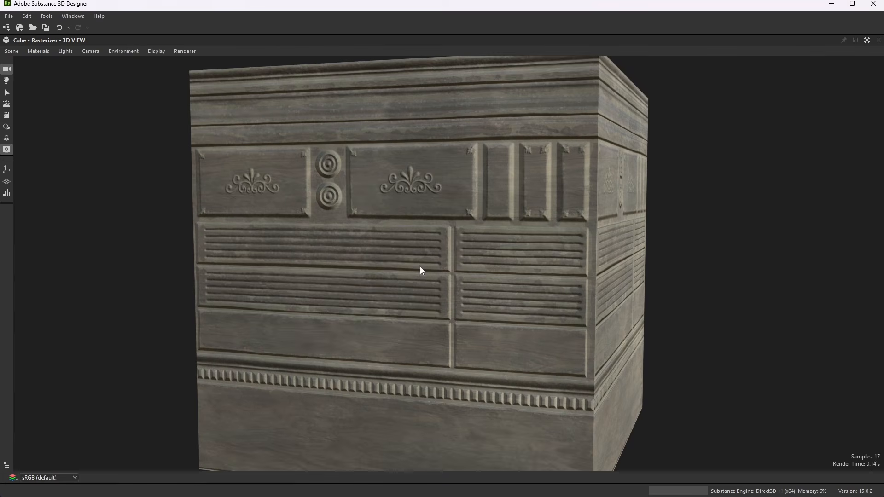
drag(482, 214, 526, 151)
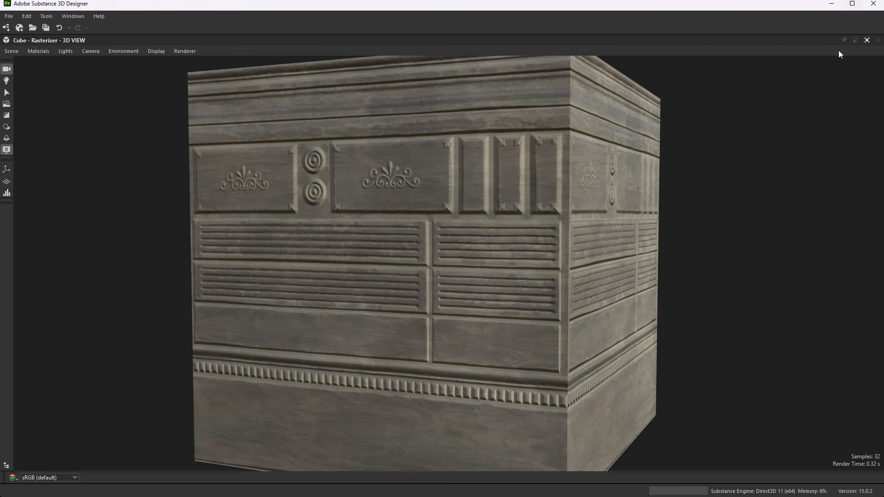
click(867, 40)
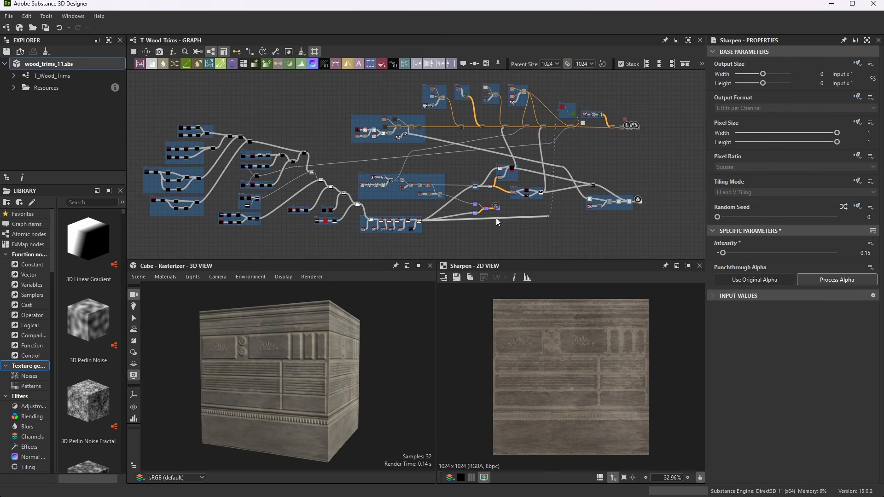
click(9, 17)
mouse_move(29, 32)
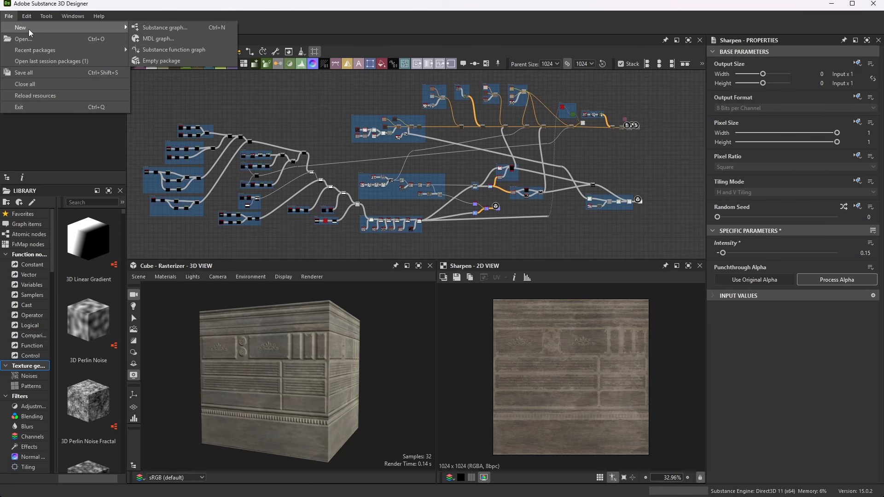
click(167, 28)
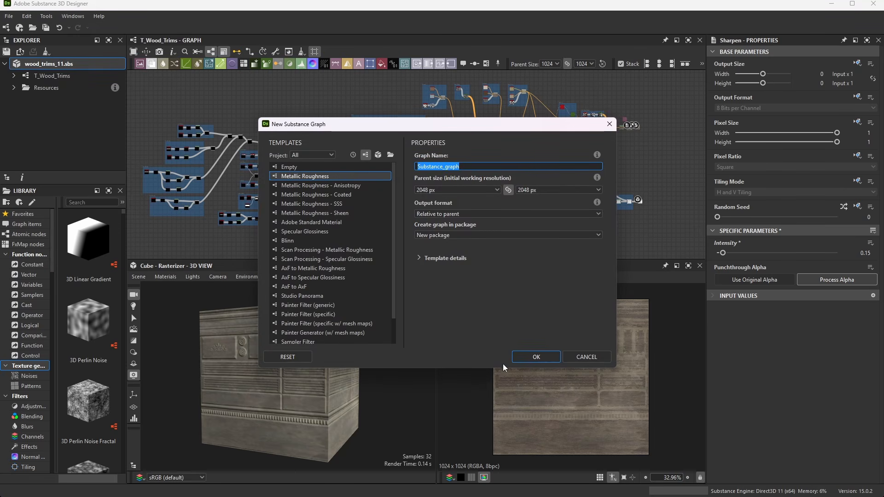
click(609, 124)
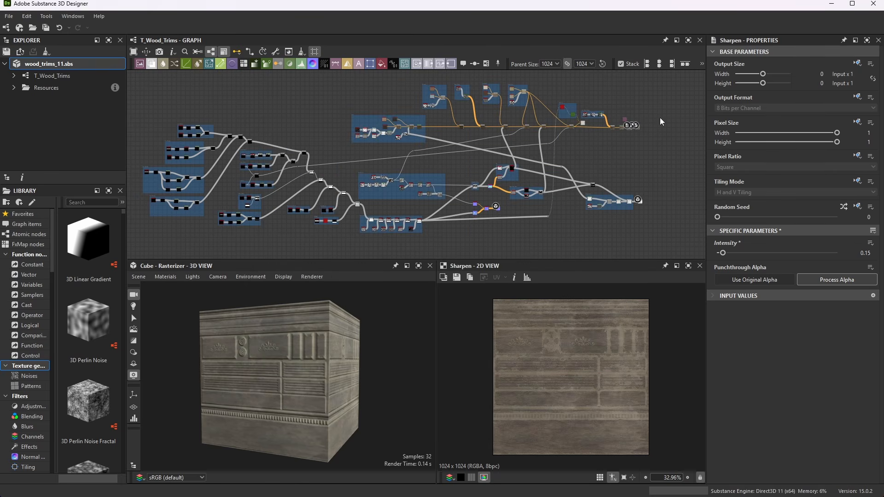
Step: Examine the Base Color, Roughness and Normal output nodes of the wood trims graph
scroll(663, 121, up, 5)
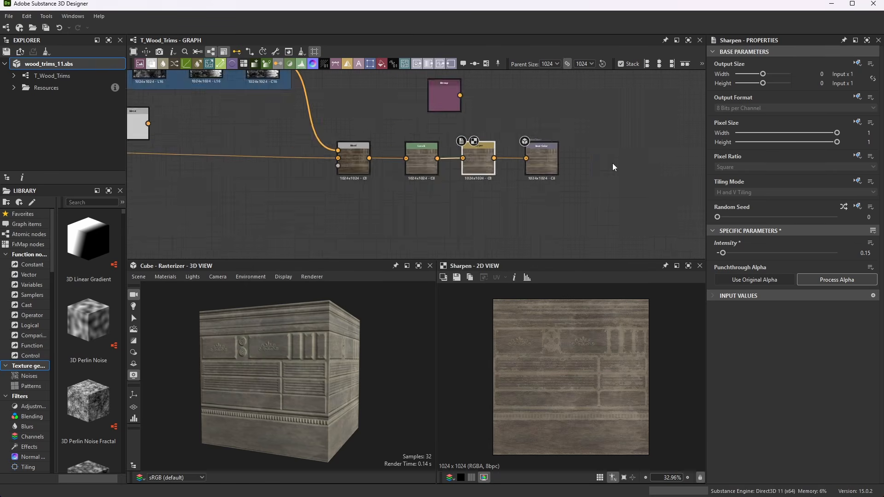
scroll(530, 154, up, 5)
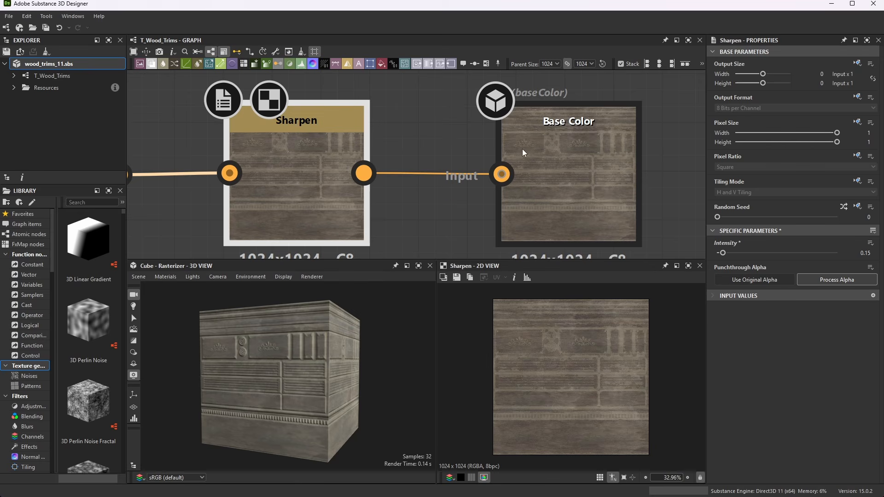
scroll(594, 96, down, 5)
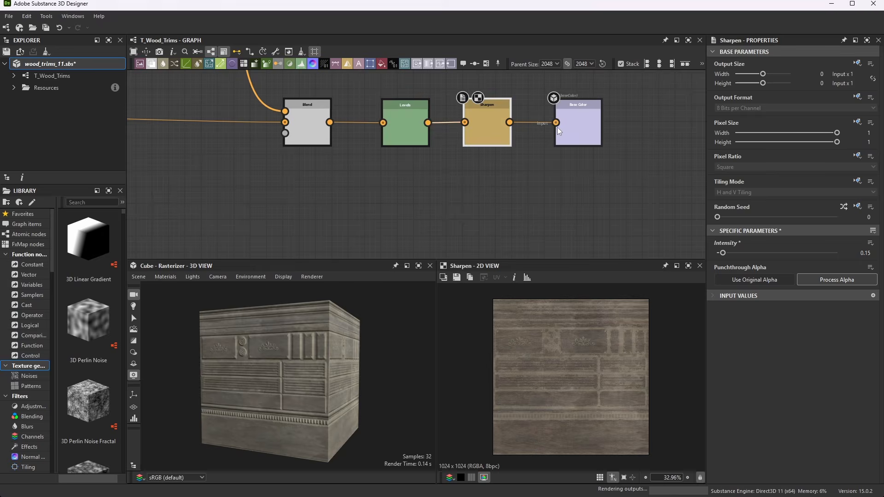
scroll(541, 136, down, 10)
scroll(535, 201, up, 12)
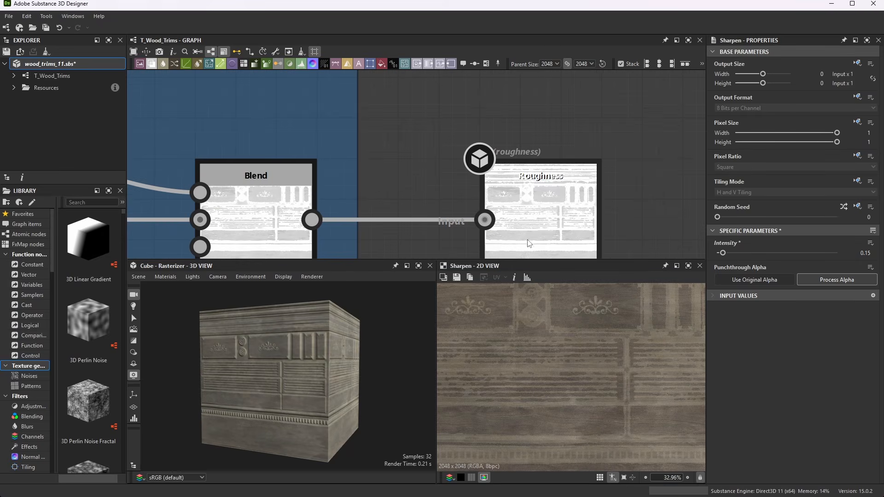
scroll(472, 164, down, 8)
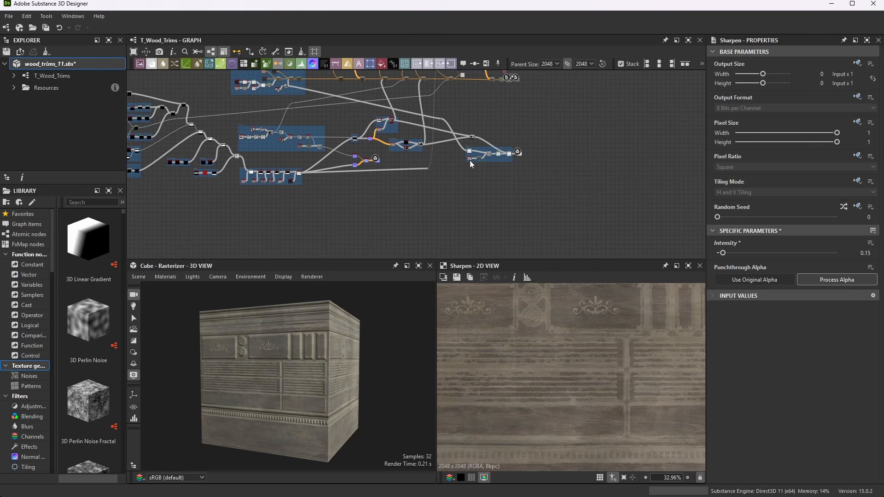
scroll(471, 164, up, 12)
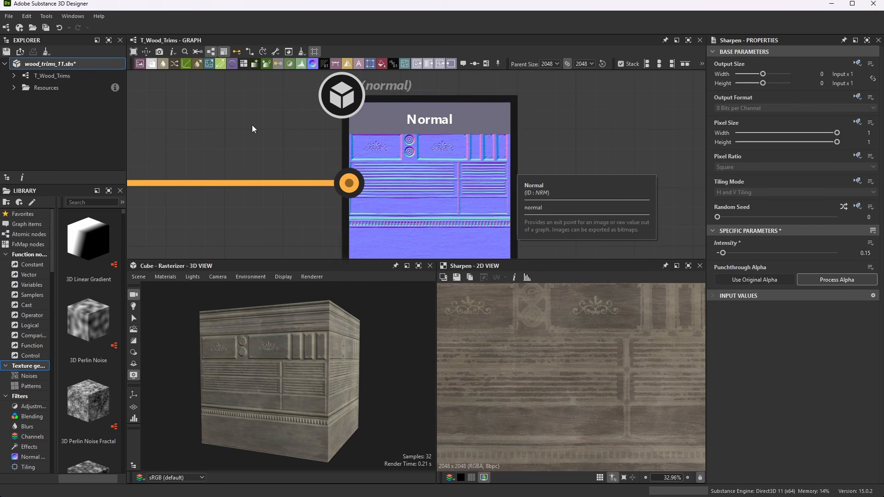
scroll(381, 167, down, 10)
scroll(387, 163, down, 6)
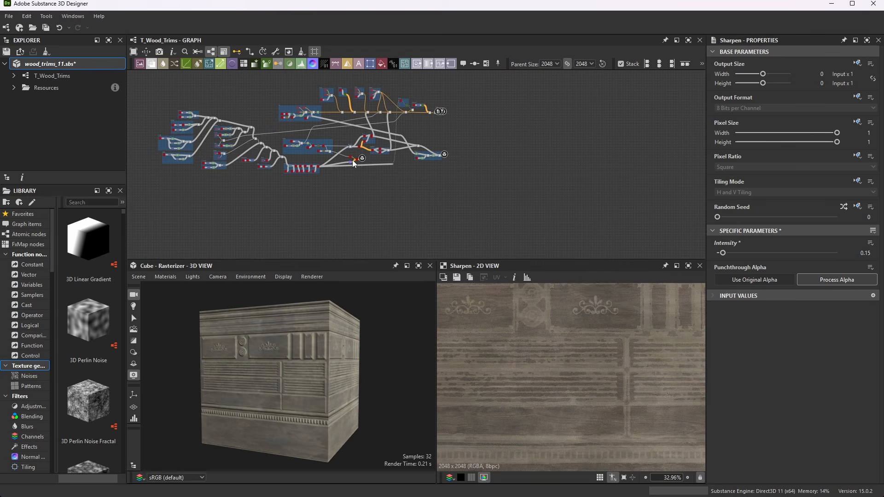
Step: Examine the Shape, Transformation 2D, Levels and Blend nodes inside the Trim 1 Bevels frame
scroll(192, 132, up, 4)
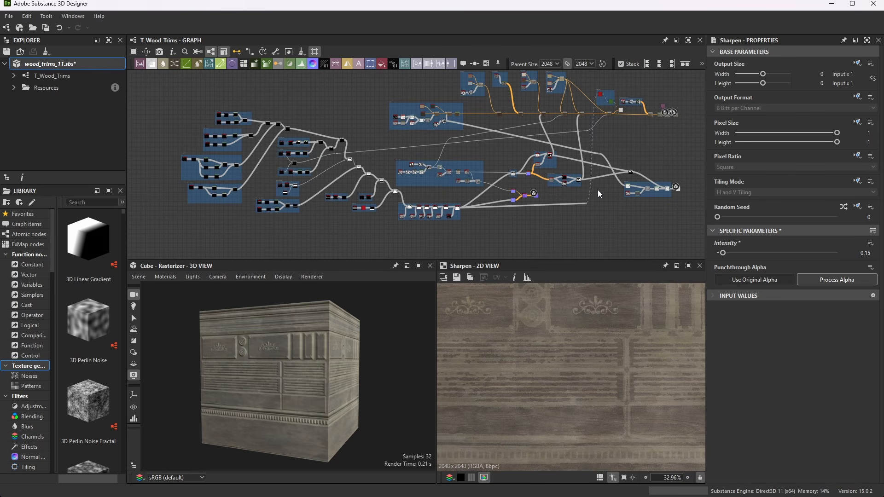
scroll(216, 119, up, 8)
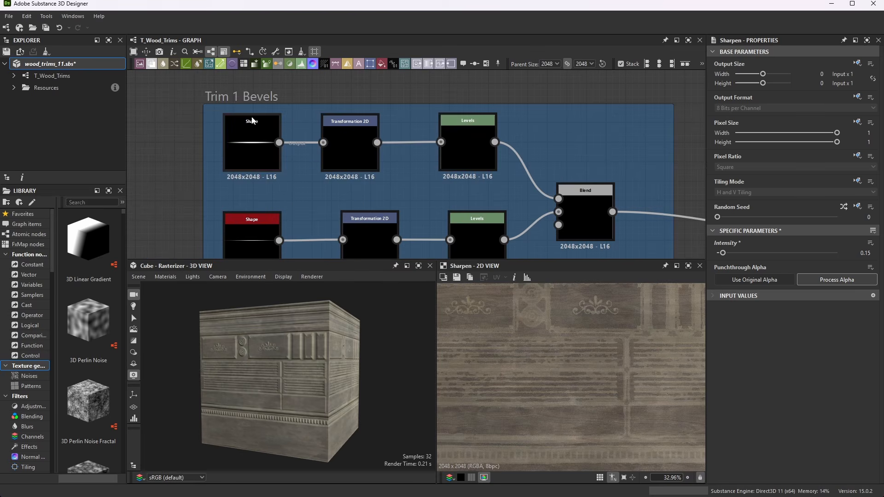
scroll(252, 121, down, 3)
scroll(296, 168, up, 2)
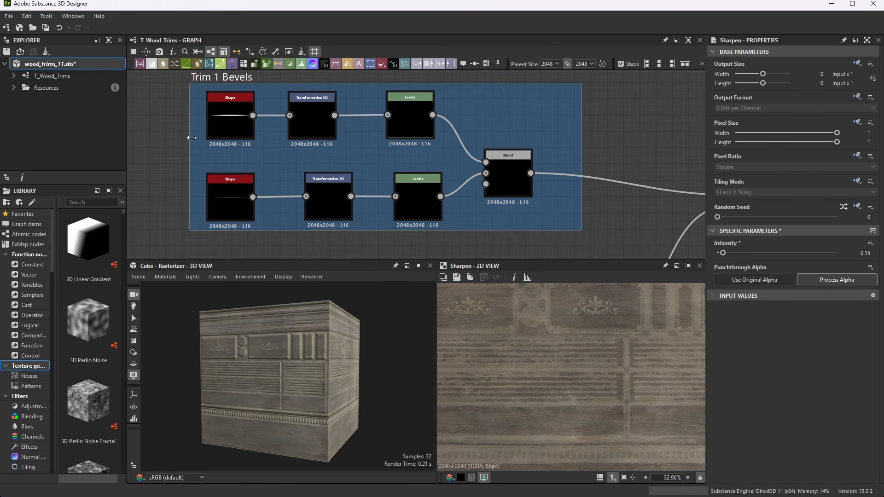
scroll(224, 109, up, 3)
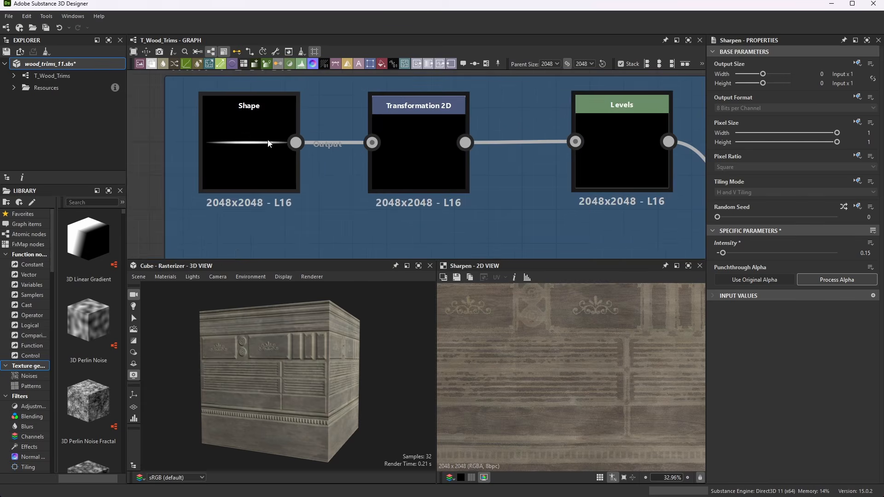
middle_drag(270, 143, 315, 160)
key(space)
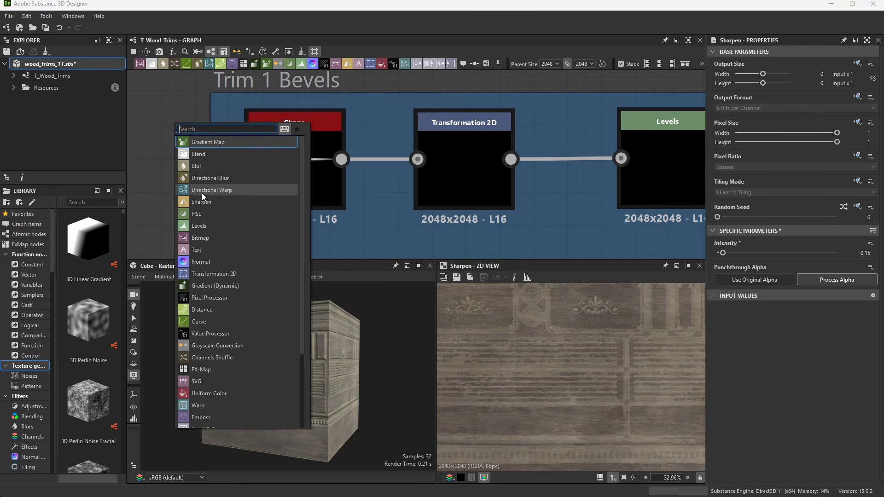
click(152, 128)
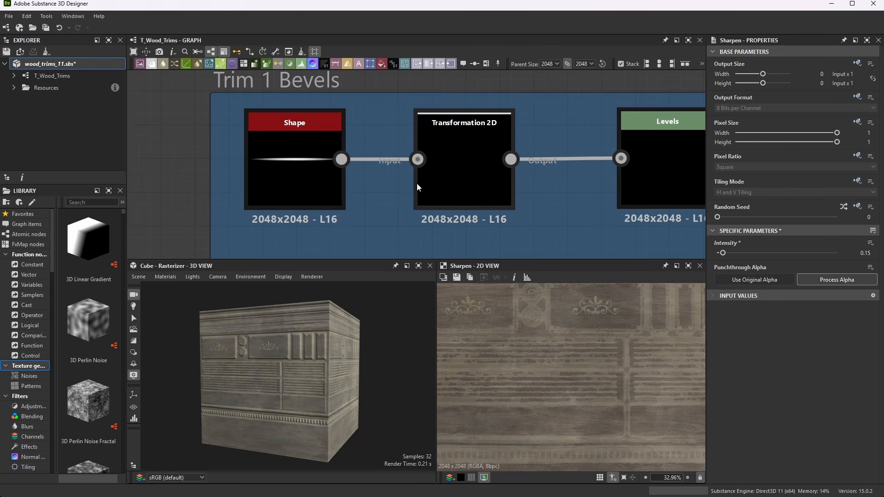
Step: Review how the Trim 1 Bevels group connects to the other trim groups and the rest of the node network
scroll(387, 133, down, 10)
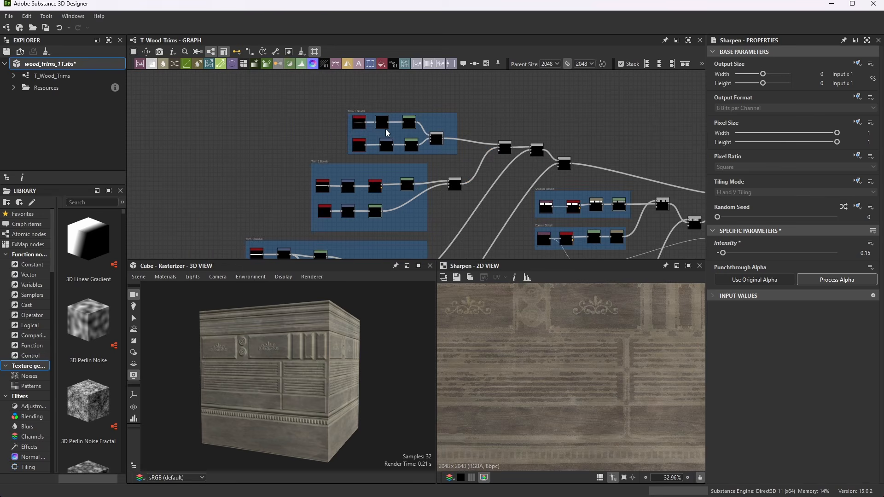
scroll(386, 133, up, 10)
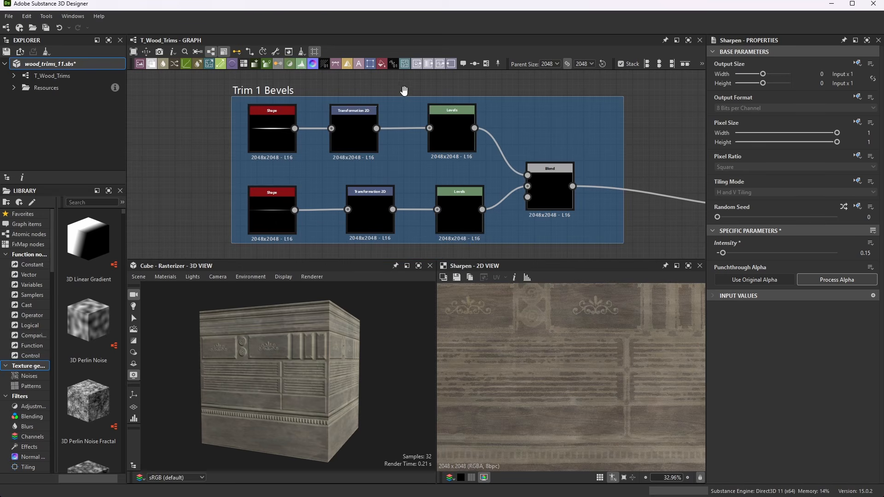
scroll(411, 99, down, 4)
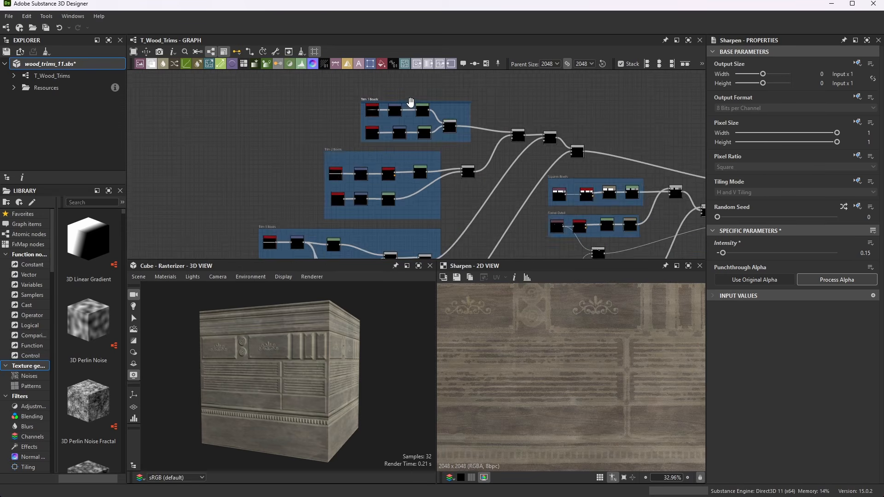
scroll(411, 99, down, 5)
scroll(569, 103, up, 5)
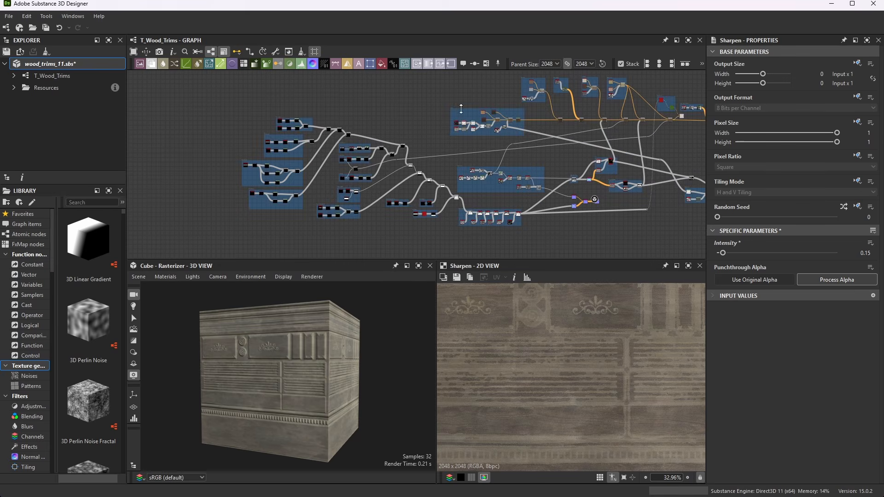
scroll(544, 114, down, 2)
scroll(459, 119, down, 1)
scroll(390, 95, up, 1)
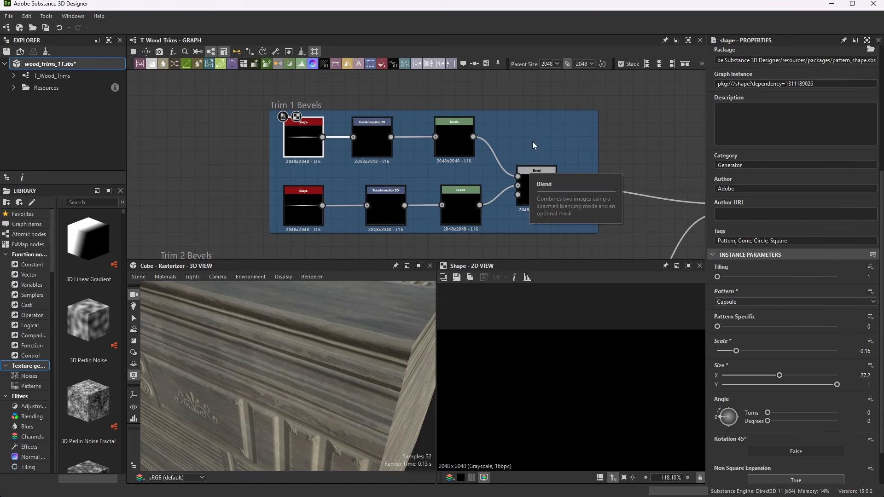
Step: Inspect the capsule output of the upper Shape node of Trim 1 Bevels in the 2D preview
scroll(280, 84, up, 4)
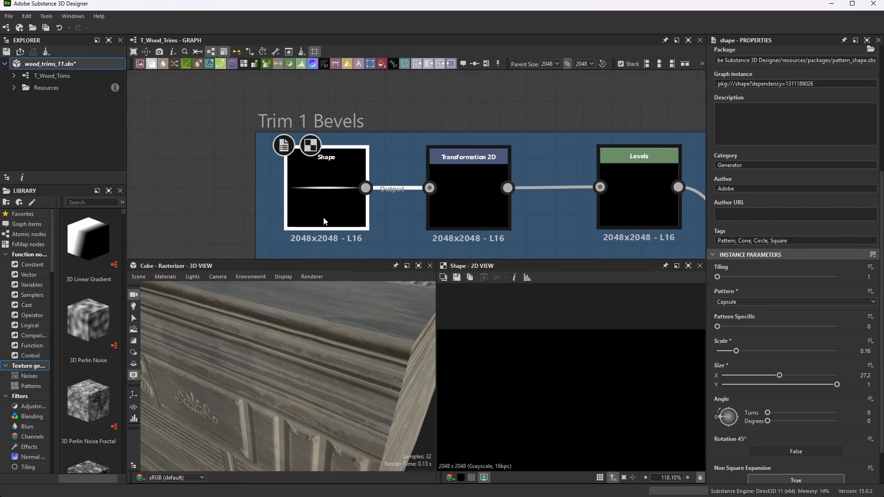
scroll(540, 325, down, 5)
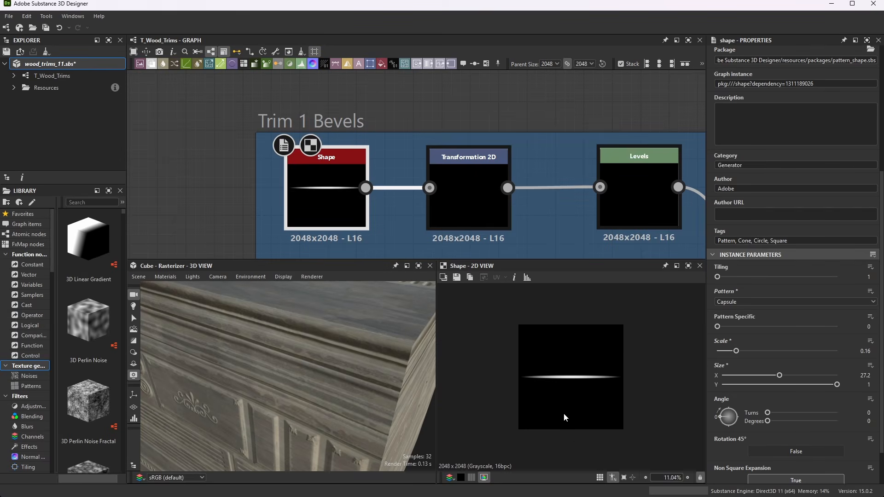
scroll(579, 385, up, 4)
scroll(579, 382, up, 3)
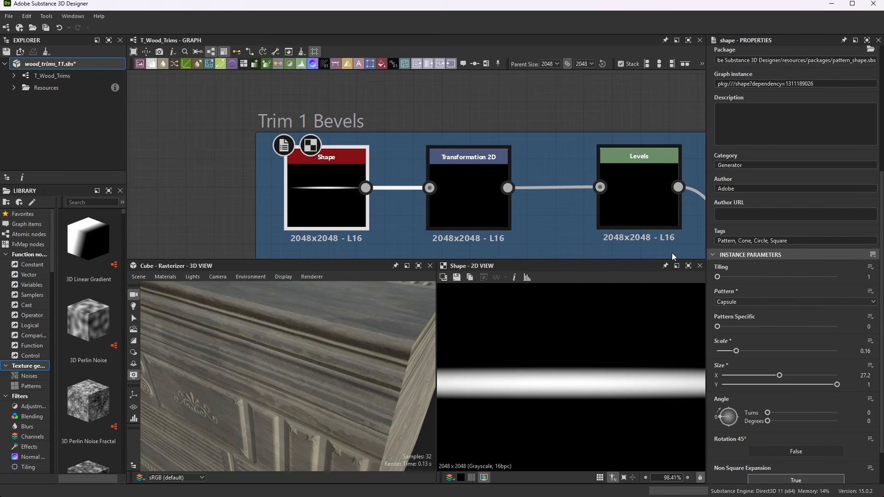
Step: Preview the upper Transformation 2D node of Trim 1 Bevels and examine its offset and the shifted bar
click(471, 180)
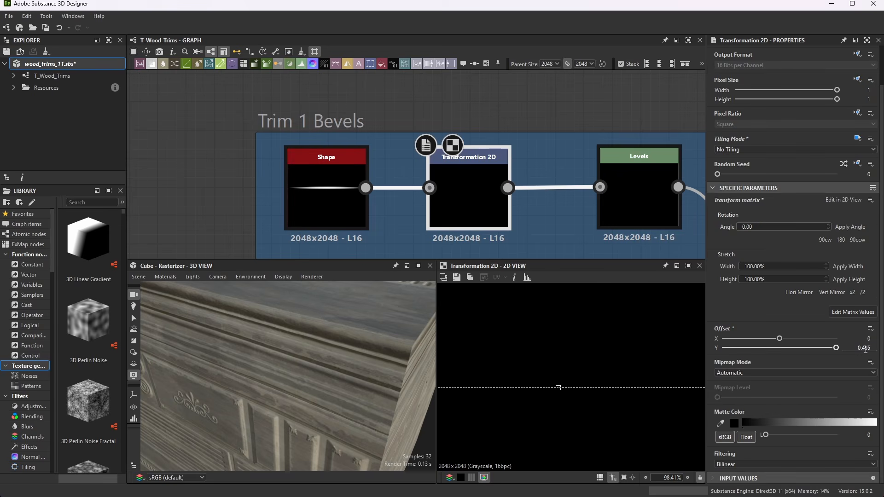
scroll(607, 383, down, 3)
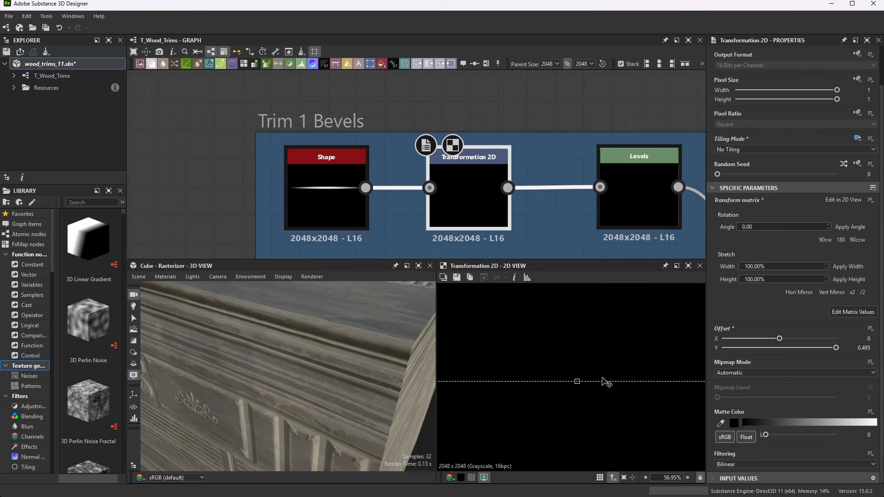
scroll(607, 383, down, 4)
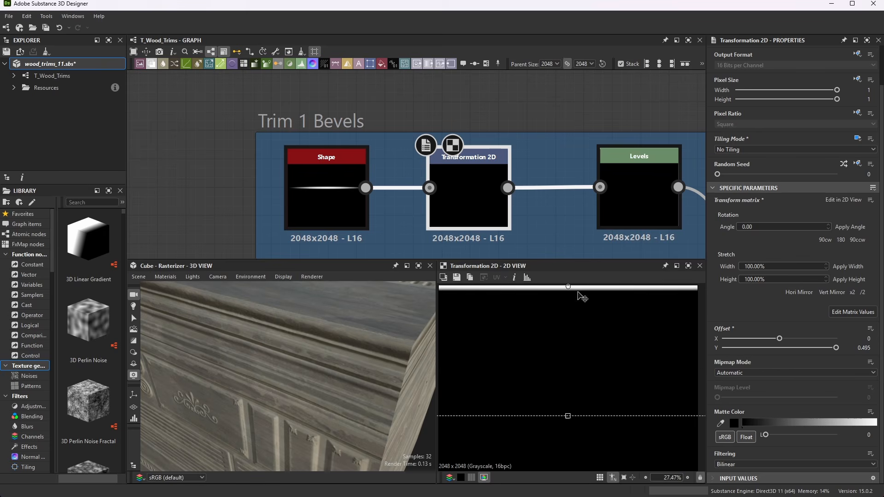
scroll(581, 297, up, 10)
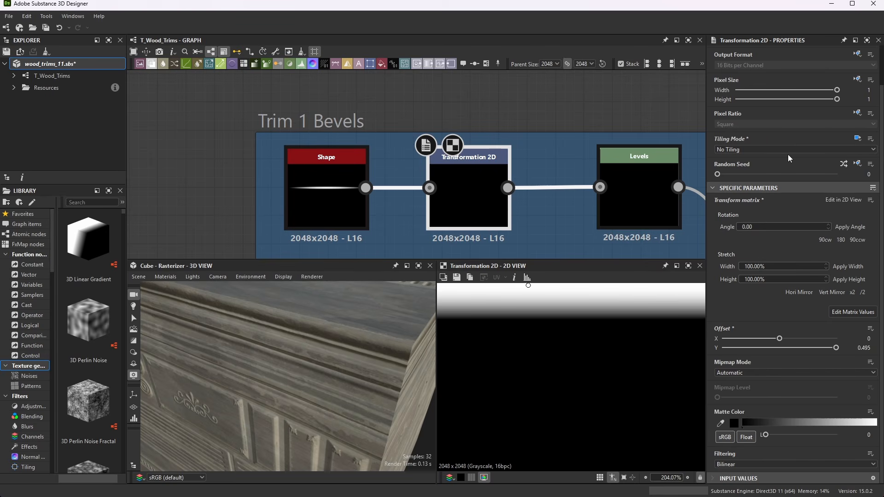
Step: Check the Transformation 2D node's tiling mode inheritance method and inspect the edge of its shifted bar
click(857, 138)
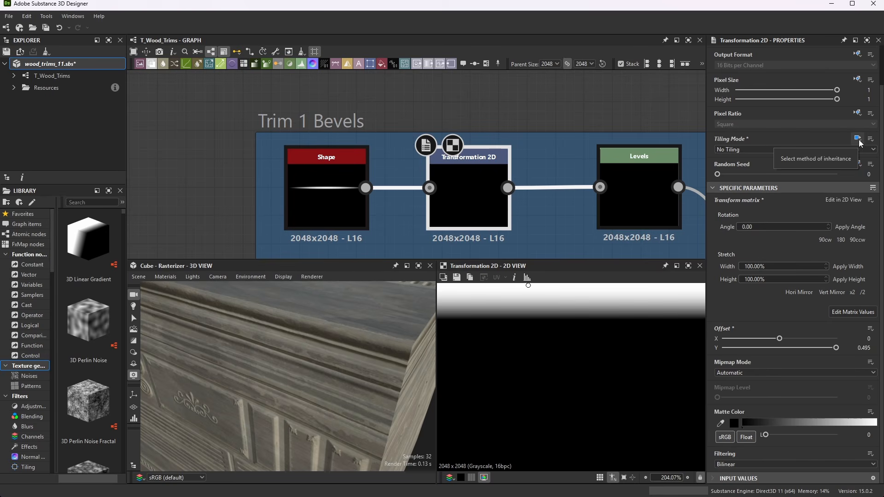
click(836, 174)
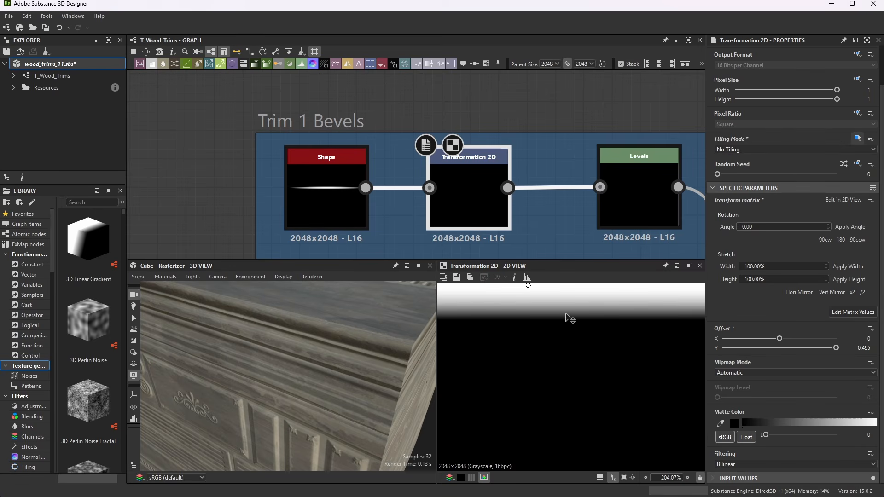
scroll(569, 345, down, 3)
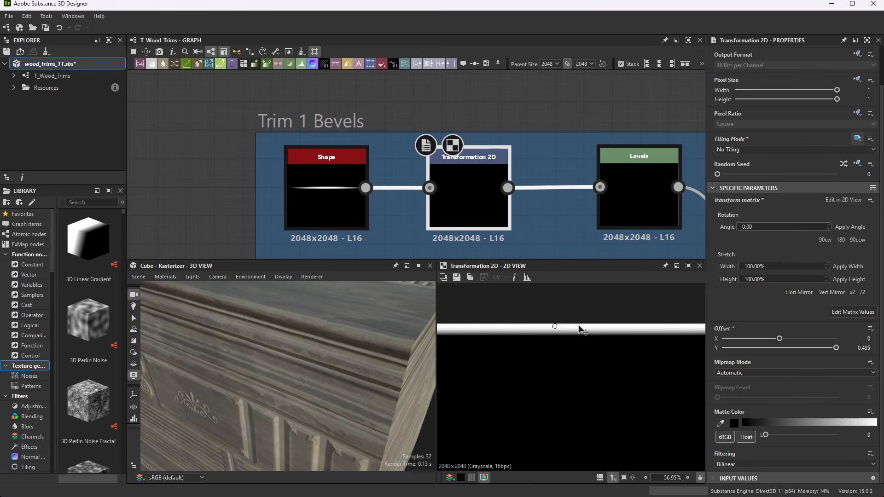
scroll(567, 325, up, 4)
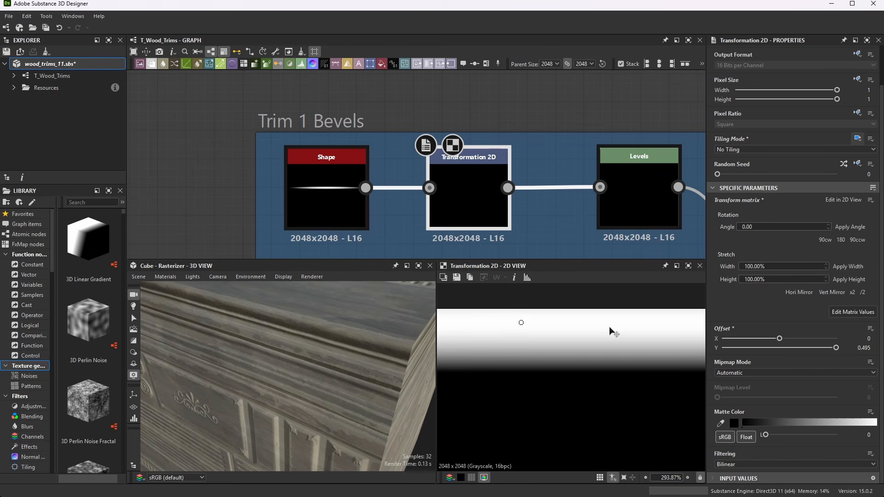
Step: Examine how the upper Transformation 2D node of Trim 1 Bevels places the bar along the canvas edge, and review its offset settings
scroll(560, 329, down, 12)
scroll(557, 329, down, 4)
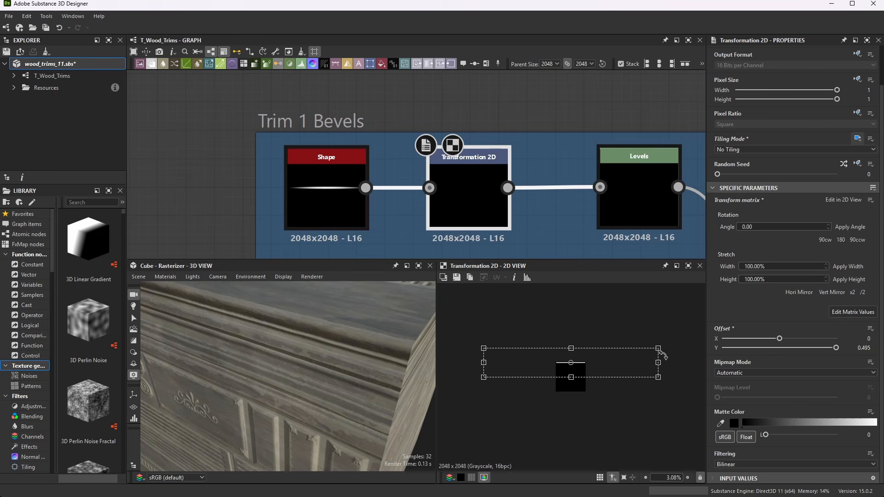
scroll(604, 367, up, 10)
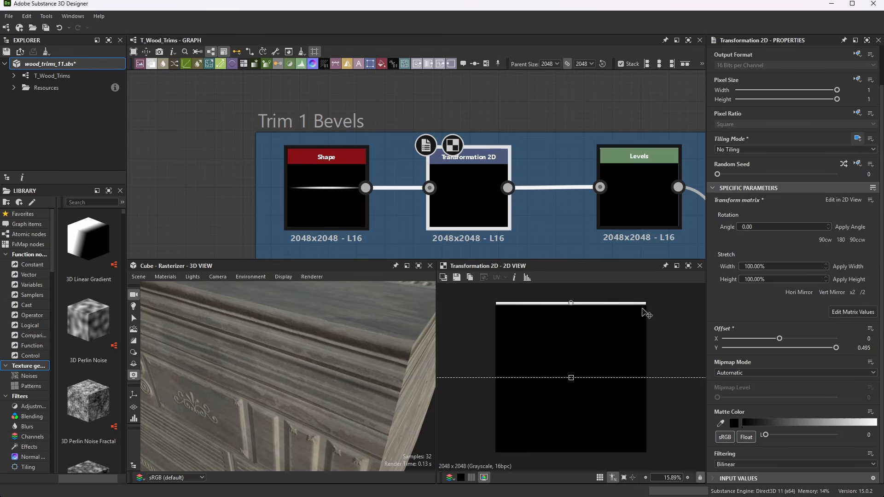
scroll(651, 301, up, 9)
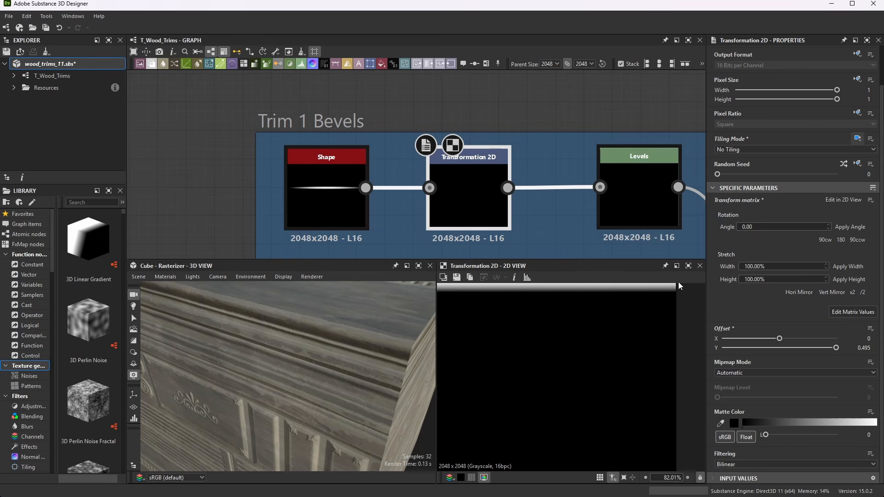
scroll(690, 293, up, 2)
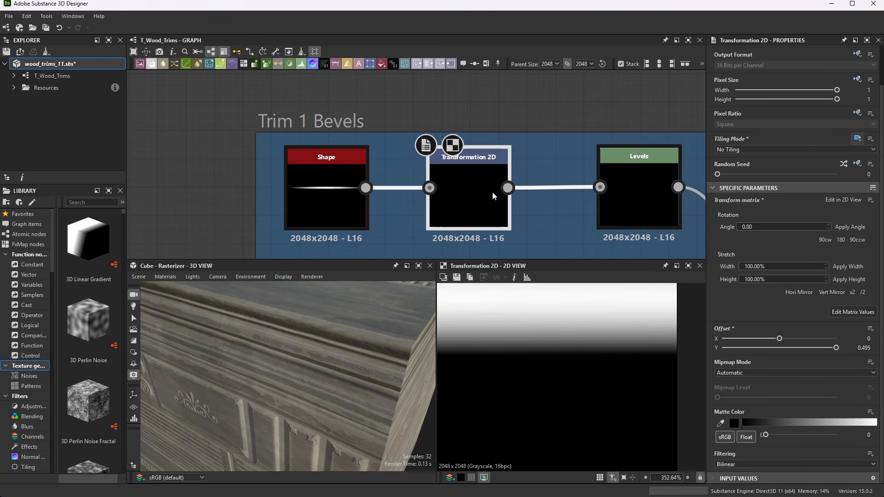
scroll(778, 319, up, 2)
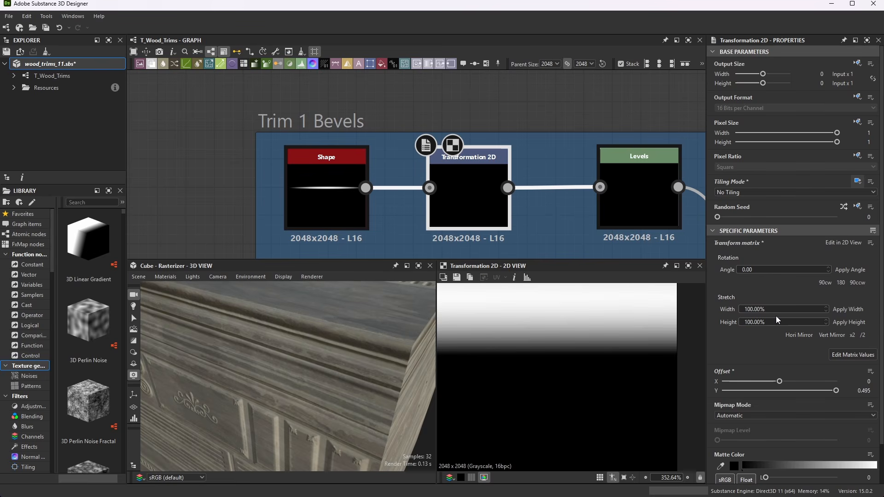
scroll(778, 319, down, 2)
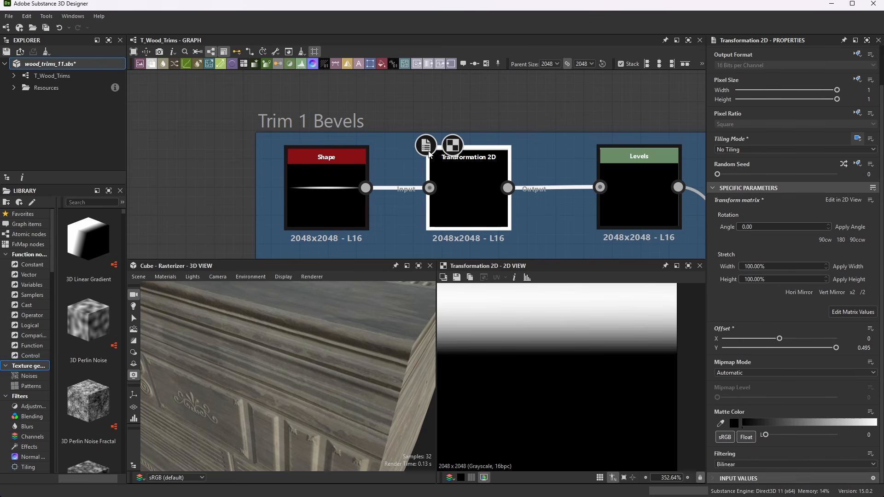
Step: Preview the upper Levels node of Trim 1 Bevels and check its output level as numeric values before returning to the histogram
scroll(466, 177, down, 1)
middle_drag(691, 181, 573, 168)
scroll(493, 163, up, 4)
double_click(492, 169)
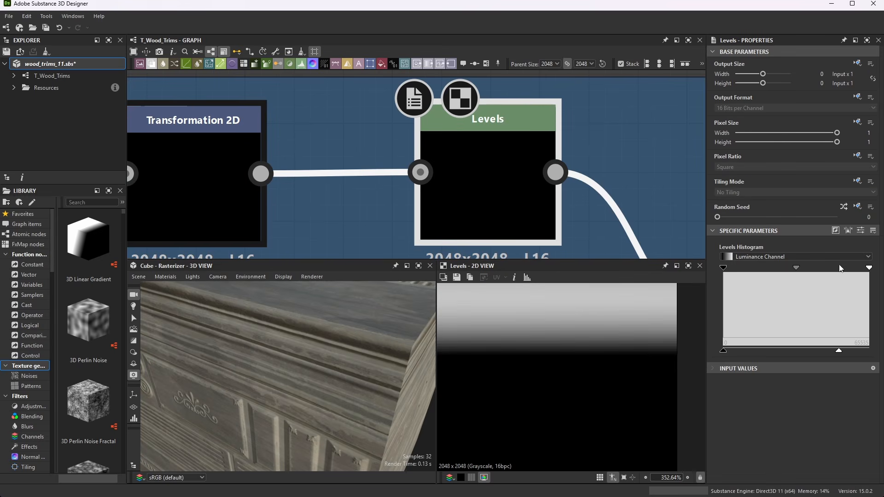
scroll(562, 318, up, 2)
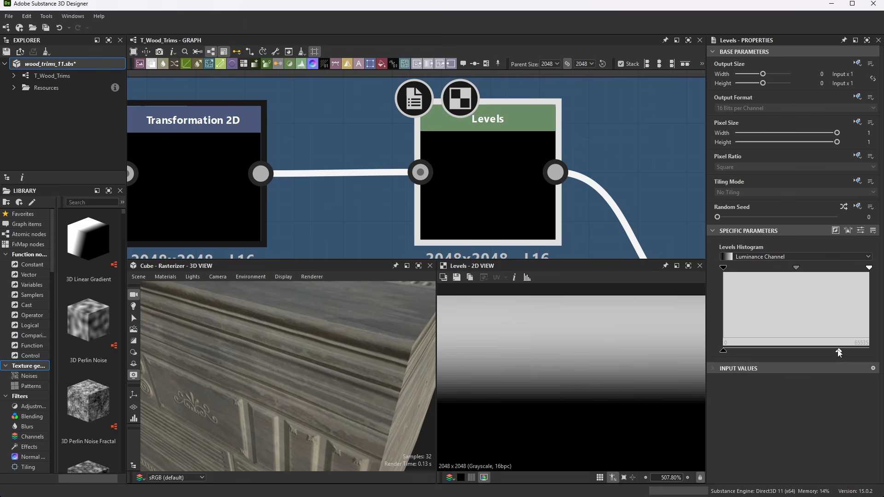
click(861, 230)
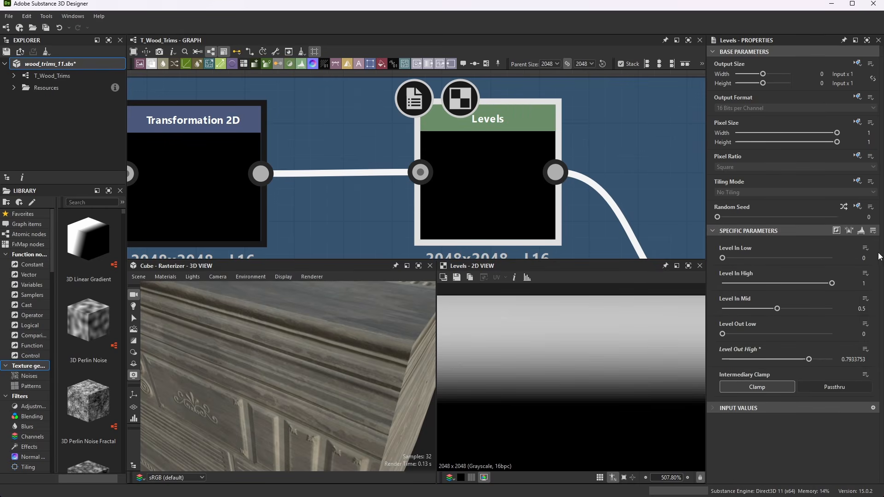
click(861, 232)
Step: Preview the Blend node of Trim 1 Bevels and check the blending mode that combines the two bevel branches
scroll(439, 168, down, 5)
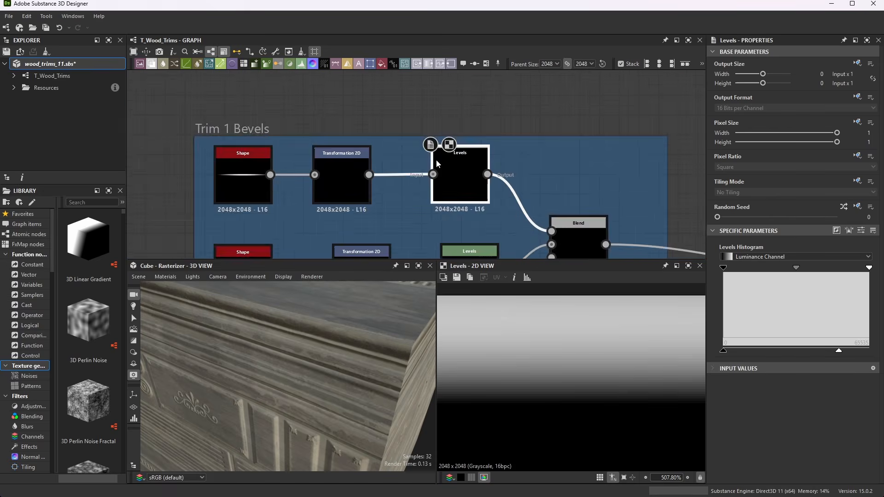
middle_drag(581, 244, 505, 200)
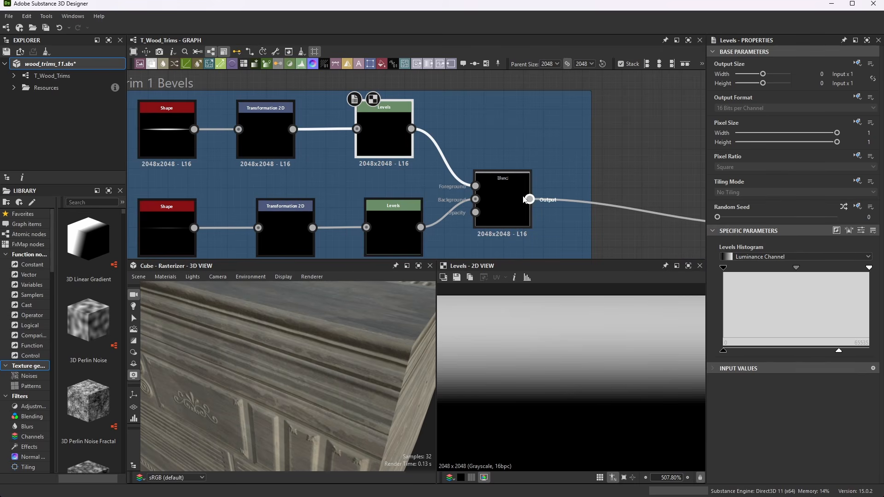
click(505, 197)
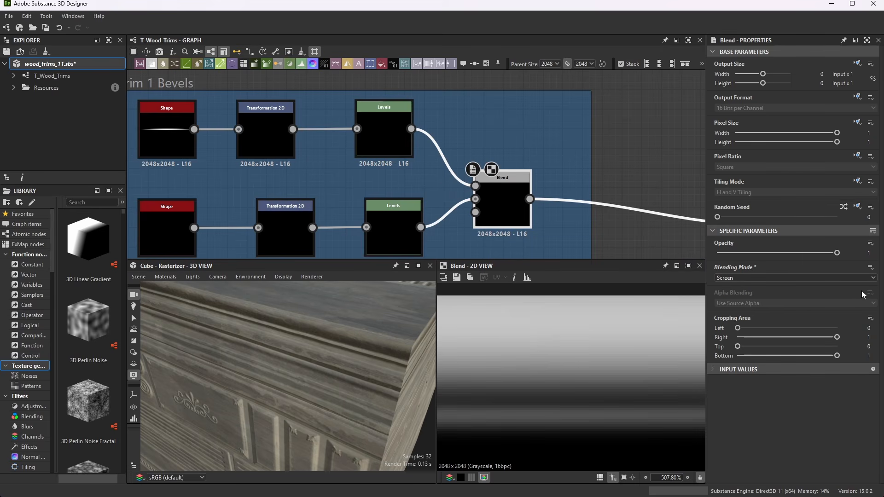
scroll(550, 157, up, 2)
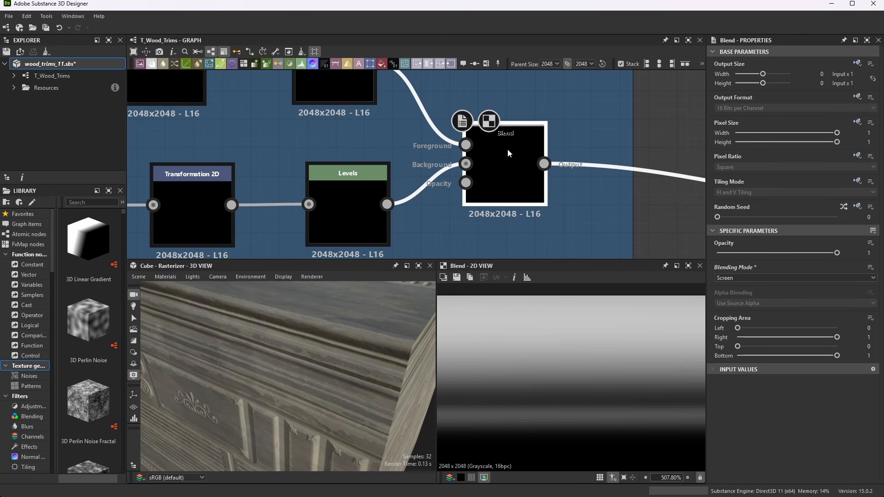
Step: Preview the lower Shape node of Trim 1 Bevels and review its pattern, scale and size parameters
scroll(520, 143, down, 5)
scroll(318, 168, up, 7)
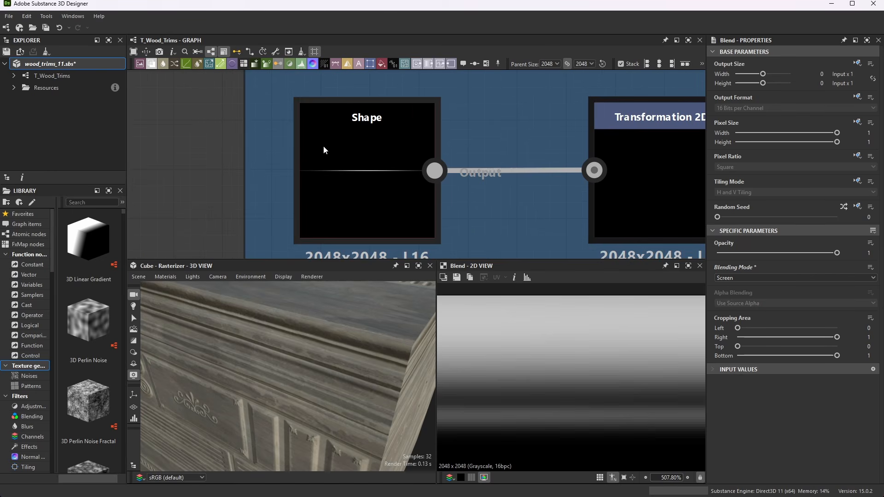
click(385, 148)
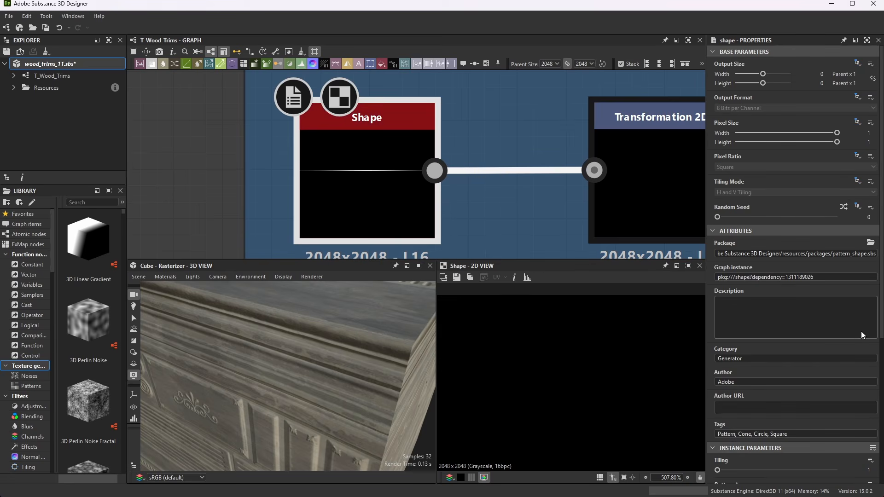
scroll(740, 302, down, 5)
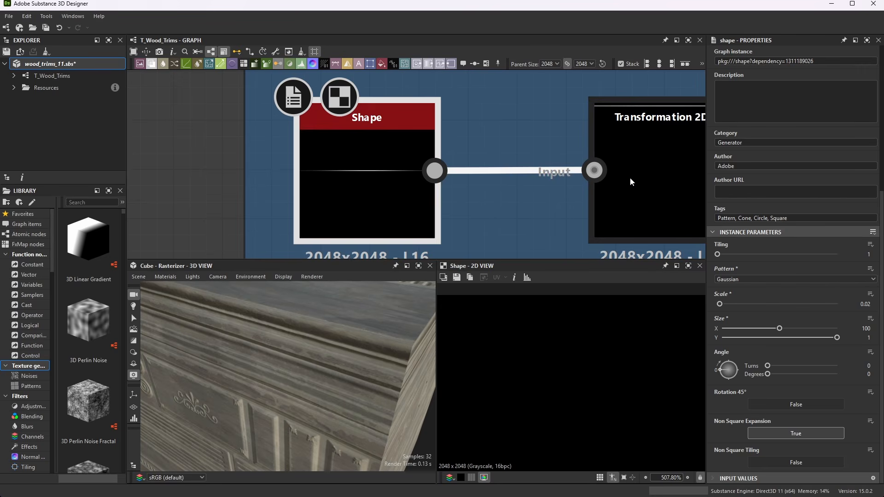
Step: Preview the lower Transformation 2D node of Trim 1 Bevels and examine its offset and the shifted Gaussian line near the canvas edge
double_click(626, 154)
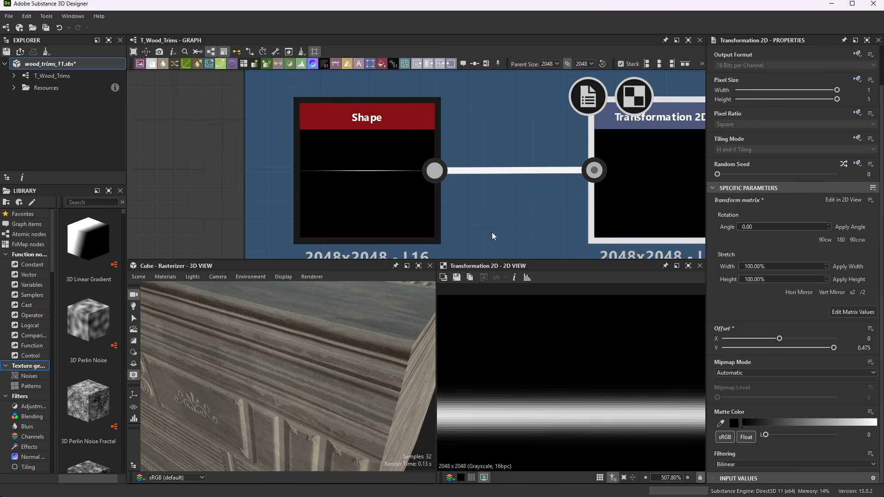
scroll(469, 167, down, 5)
scroll(537, 176, up, 4)
click(494, 154)
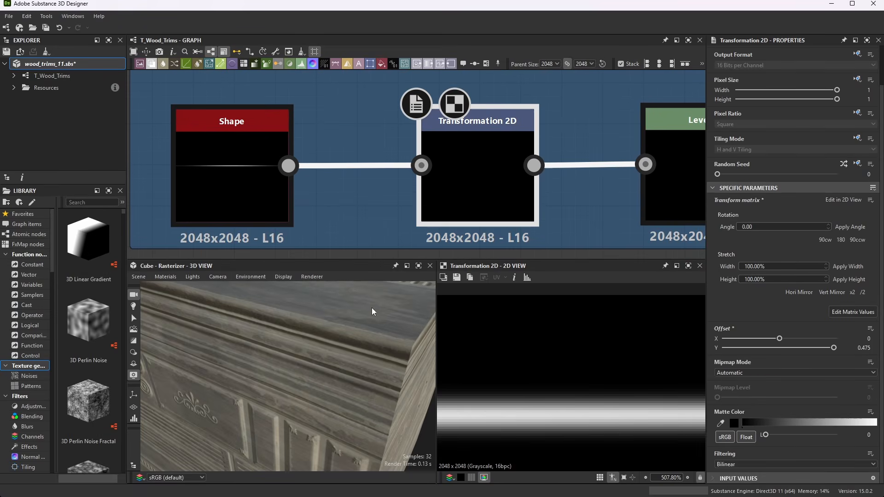
scroll(534, 320, down, 5)
scroll(535, 320, down, 8)
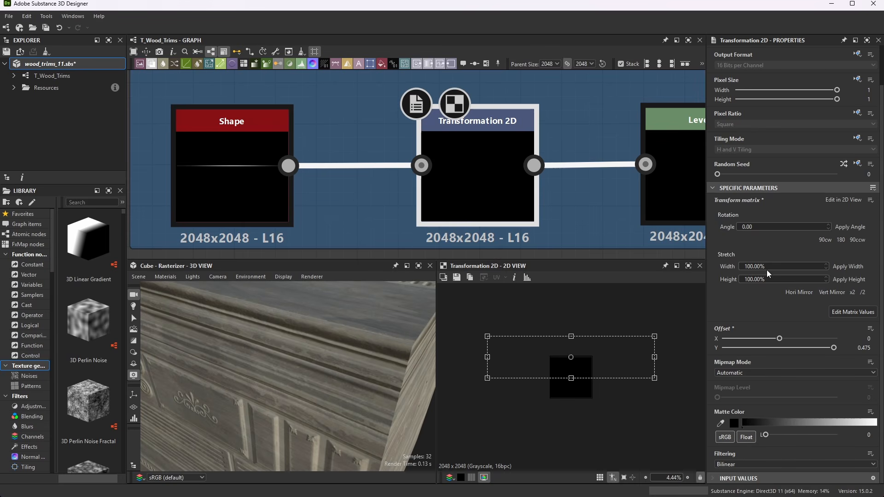
scroll(617, 355, up, 5)
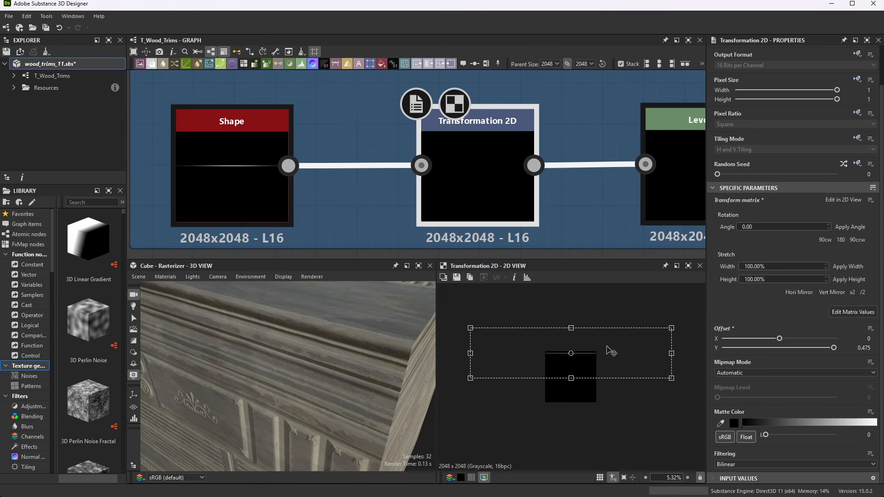
scroll(599, 305, up, 3)
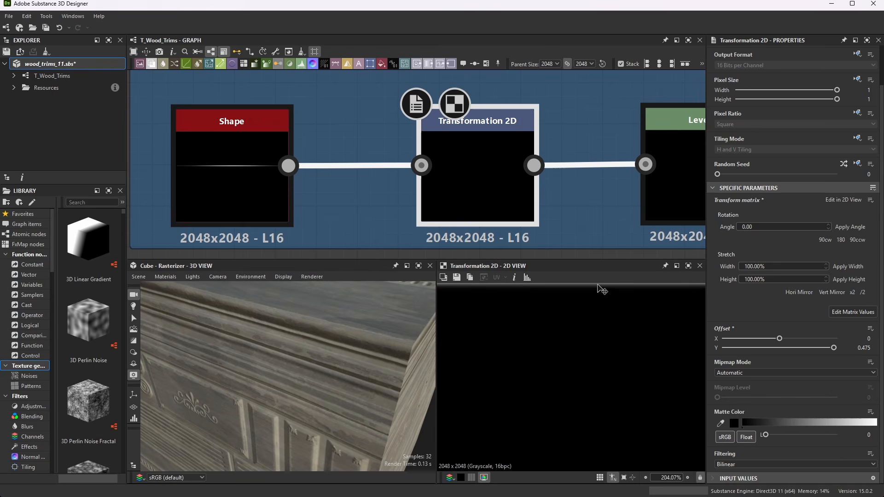
scroll(599, 301, down, 3)
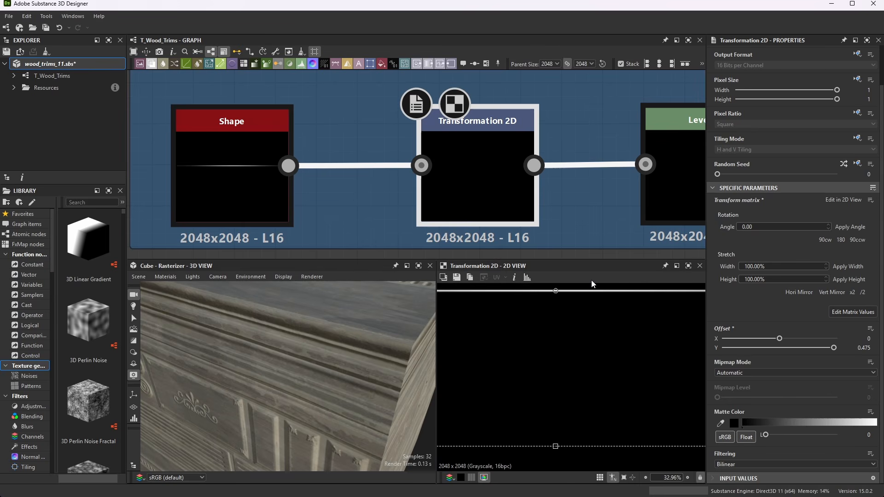
scroll(594, 286, up, 8)
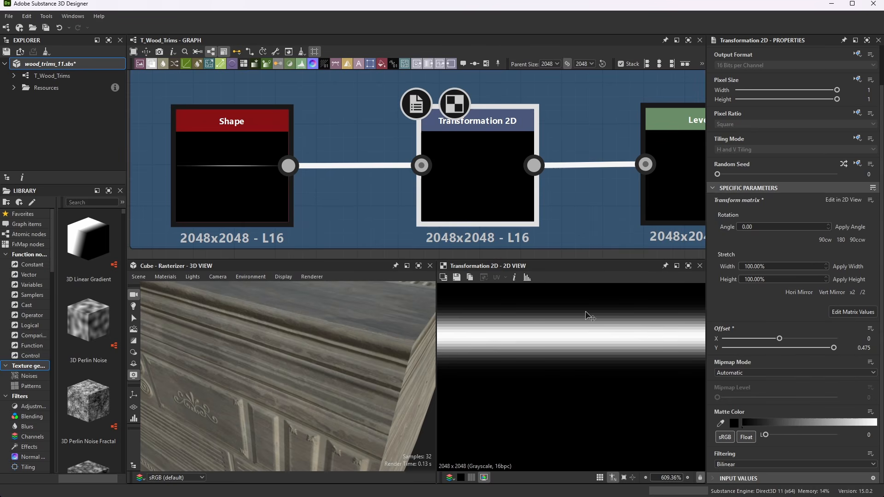
Step: Preview the lower Levels node of Trim 1 Bevels and inspect its output level and the darkened line
scroll(489, 124, down, 4)
scroll(629, 145, up, 3)
double_click(559, 144)
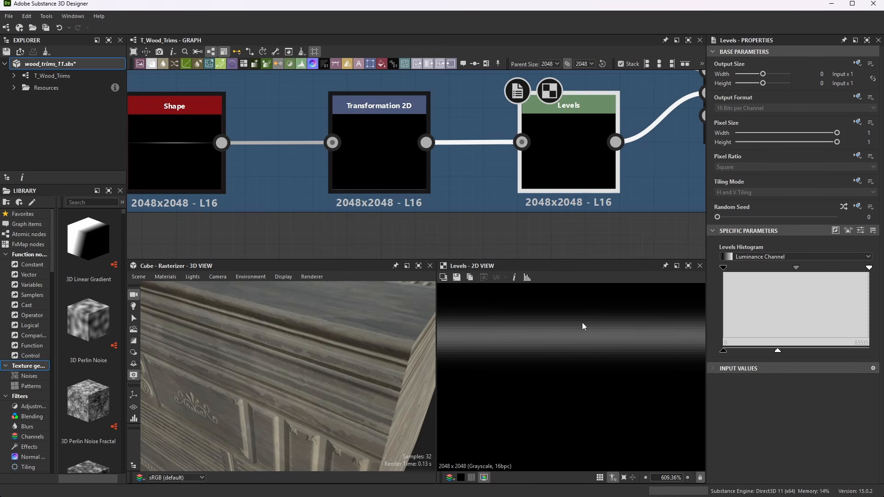
click(861, 230)
Step: Return to the Blend node of Trim 1 Bevels and inspect the combined bevel gradients in the 2D preview
scroll(603, 224, down, 3)
scroll(645, 189, up, 2)
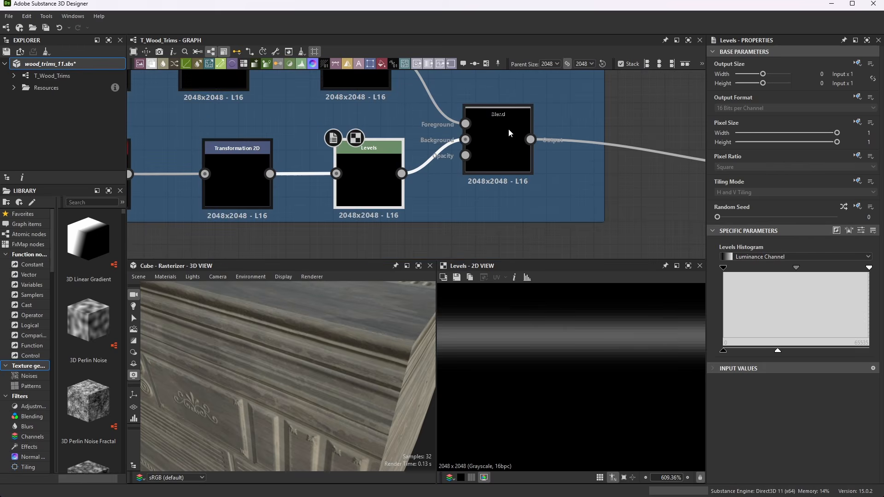
click(516, 158)
scroll(596, 350, down, 4)
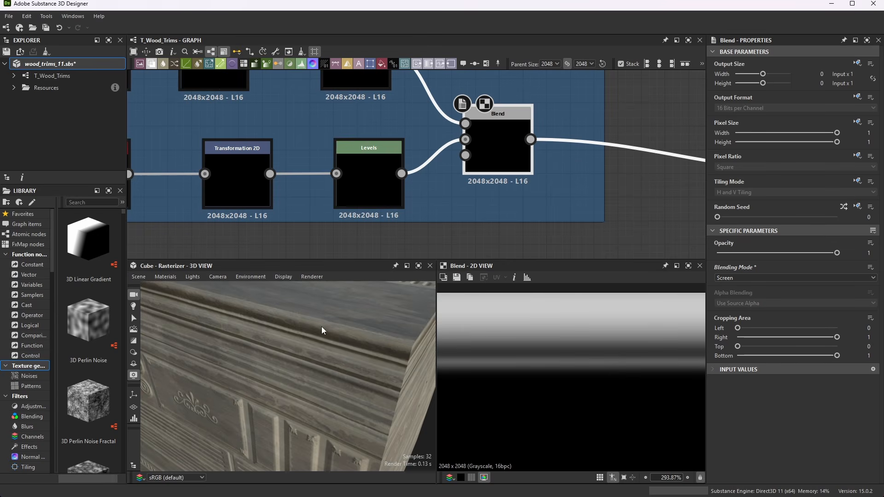
Step: Preview the Blend node that joins Trim 1 Bevels with Trim 2 Bevels and review how both groups feed it
scroll(455, 186, down, 3)
scroll(551, 166, up, 3)
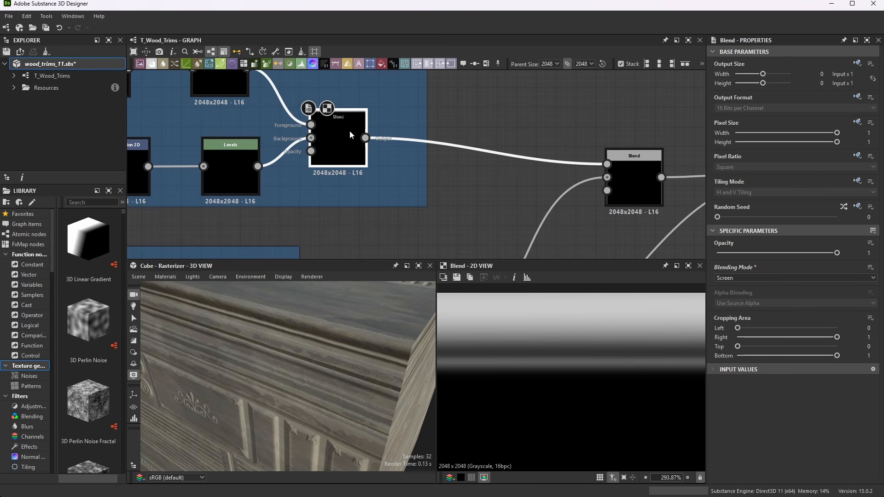
click(645, 179)
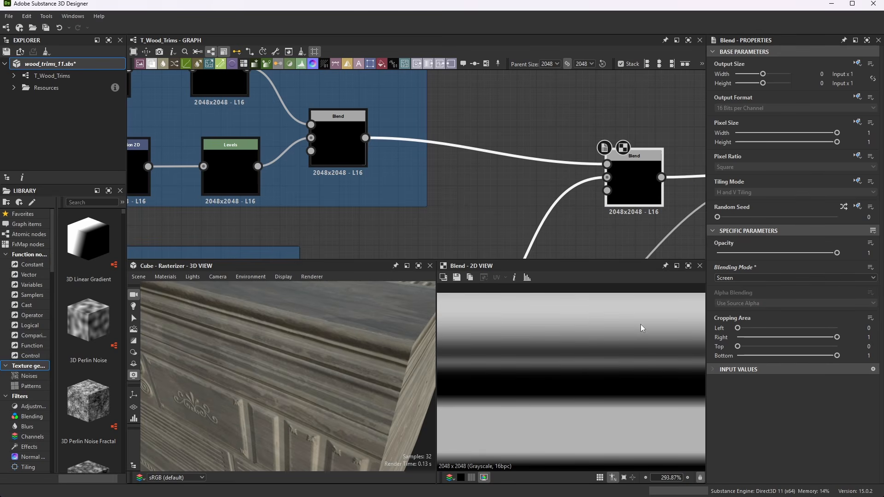
scroll(556, 111, down, 4)
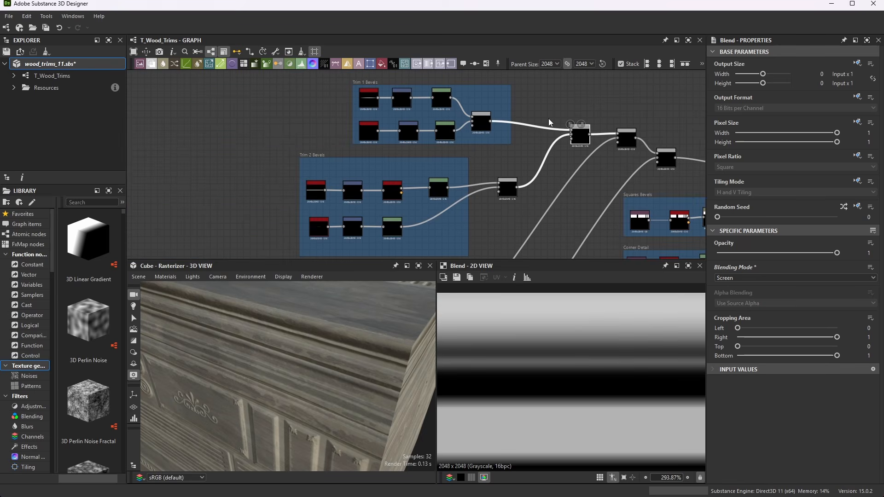
click(504, 112)
key(f)
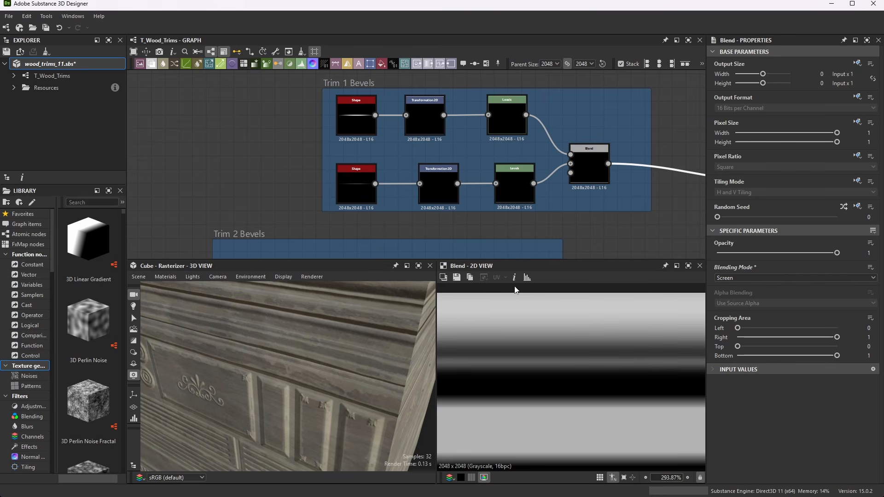
Step: Preview the upper Shape node of Trim 2 Bevels and review its pattern, scale and size parameters
scroll(434, 189, down, 2)
scroll(388, 226, up, 8)
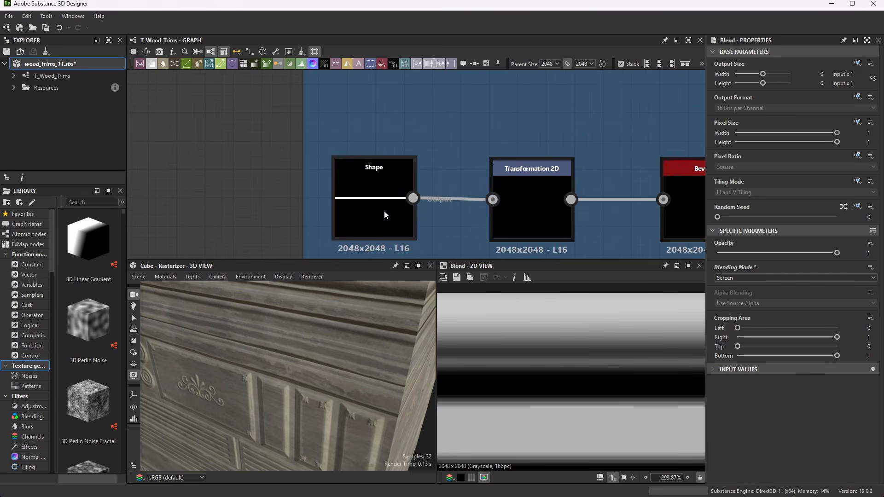
scroll(413, 100, down, 6)
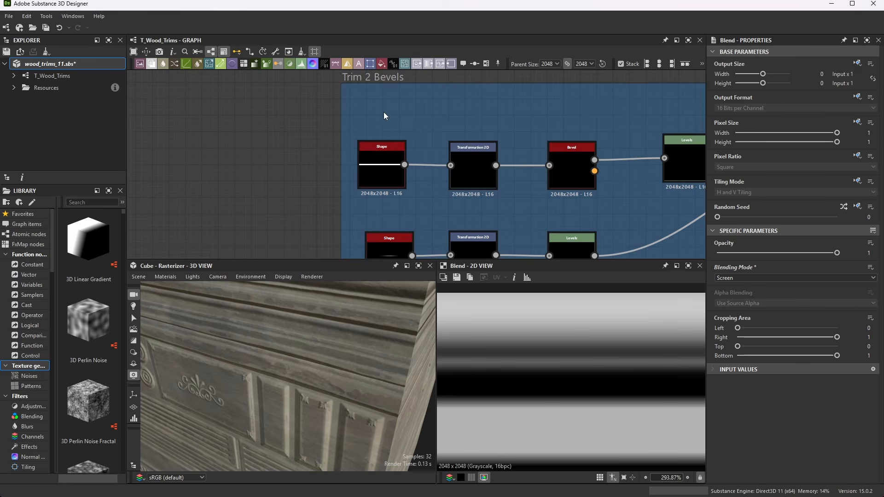
scroll(389, 87, up, 4)
scroll(438, 141, down, 4)
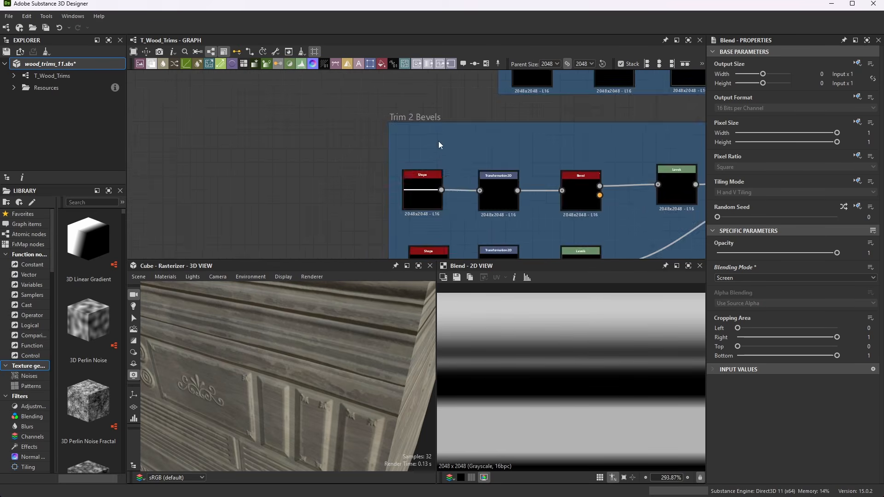
scroll(431, 222, up, 5)
scroll(430, 222, down, 2)
scroll(414, 155, up, 3)
double_click(412, 178)
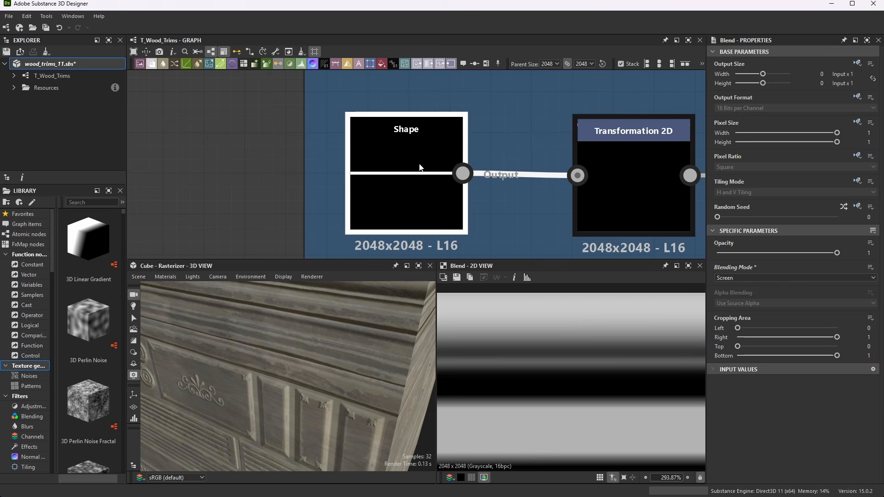
scroll(768, 321, down, 5)
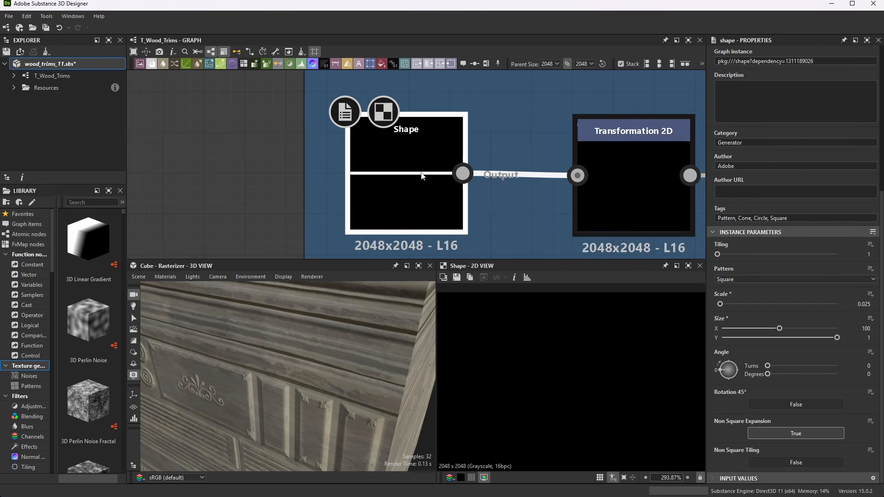
Step: Preview the upper Transformation 2D node of Trim 2 Bevels and inspect its offset and the strip's position
click(643, 179)
scroll(647, 198, down, 3)
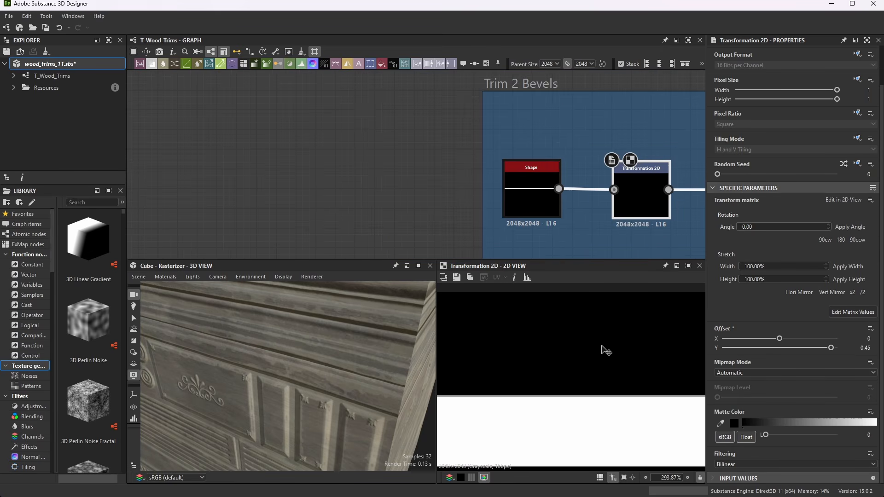
scroll(584, 328, down, 10)
scroll(575, 304, up, 2)
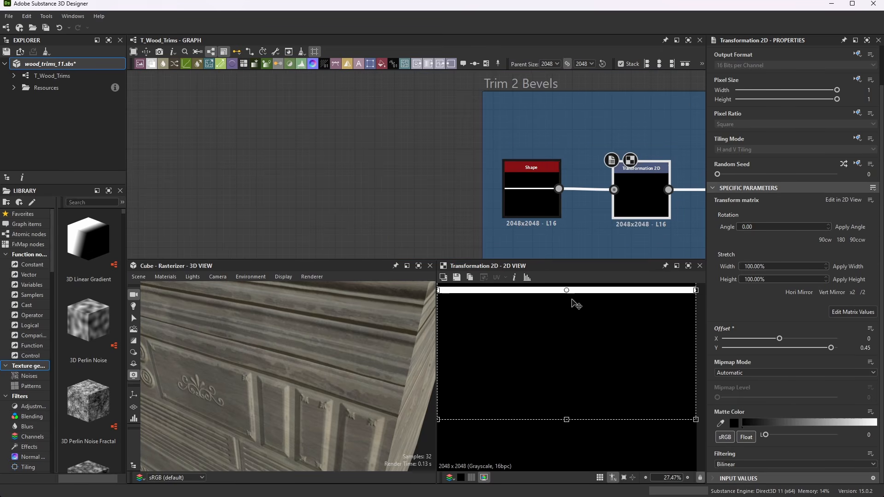
scroll(589, 320, up, 4)
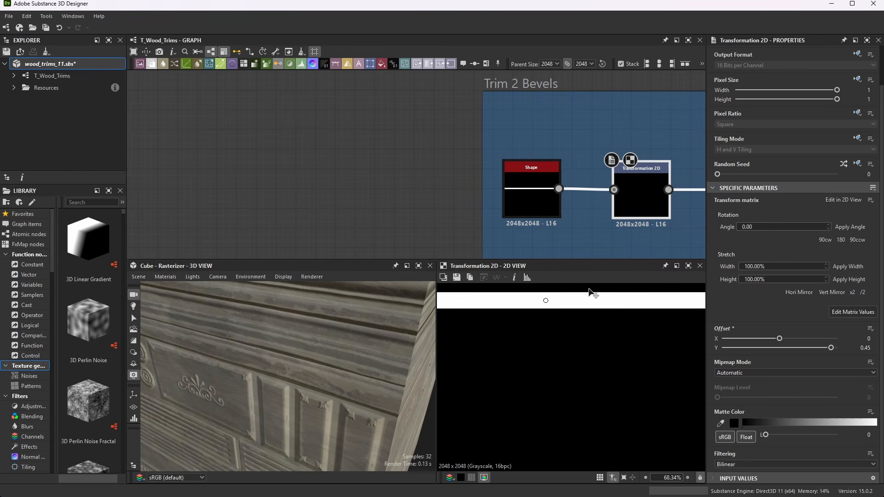
scroll(592, 294, up, 9)
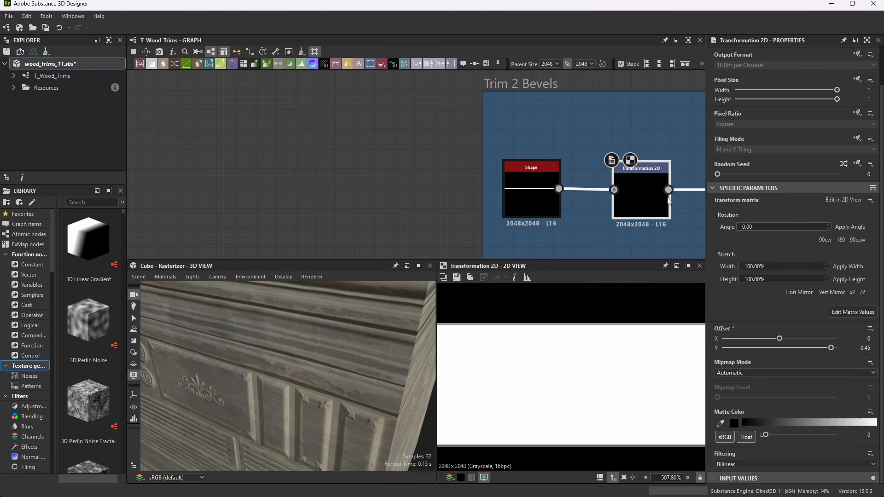
scroll(596, 385, down, 9)
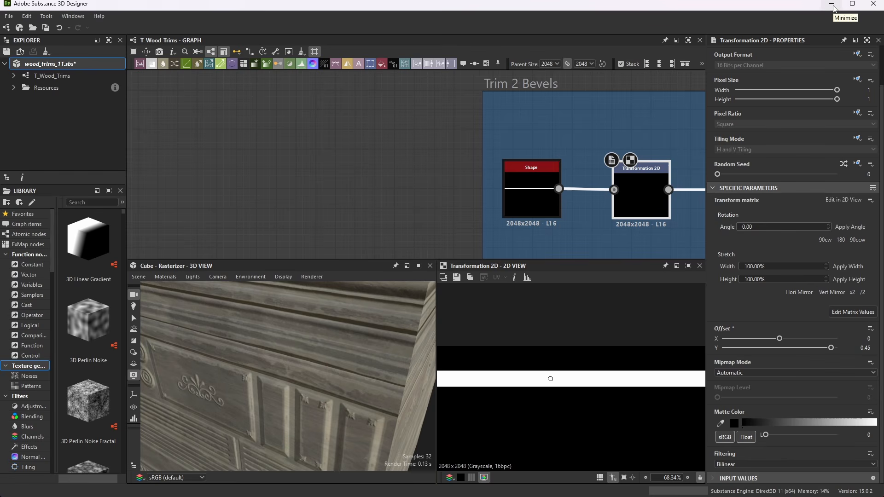
Step: Switch to Photoshop to examine the coloured trim bands in trim_masks_03.psd and return to Substance 3D Designer
click(833, 5)
click(556, 487)
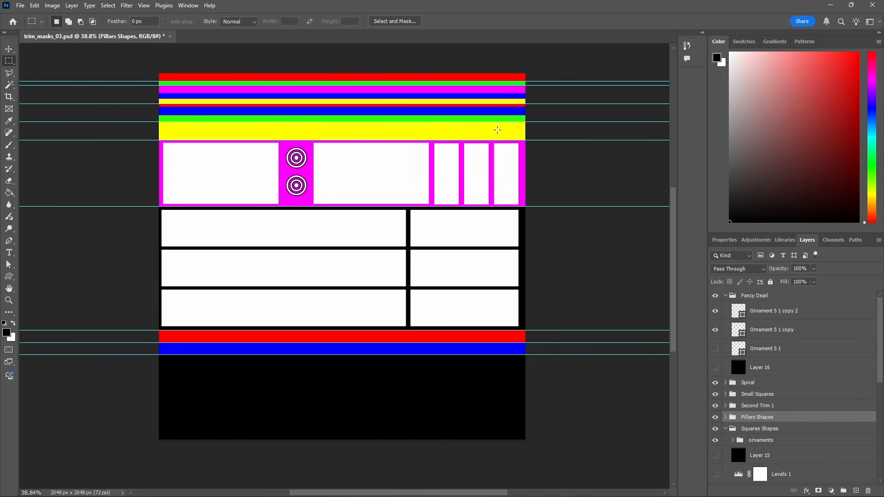
click(831, 6)
Step: Preview the Bevel node of Trim 2 Bevels and review its distance and corner type along with the strip's softened edges
scroll(490, 129, down, 5)
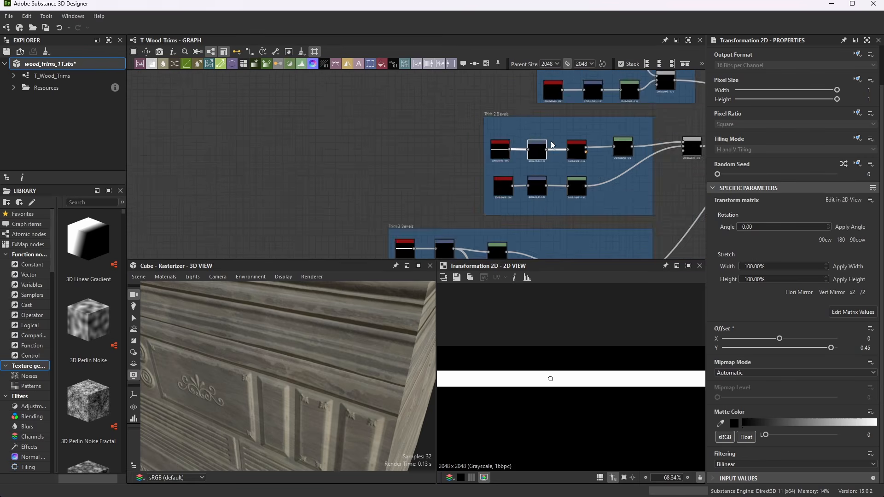
scroll(609, 138, up, 4)
scroll(460, 167, up, 3)
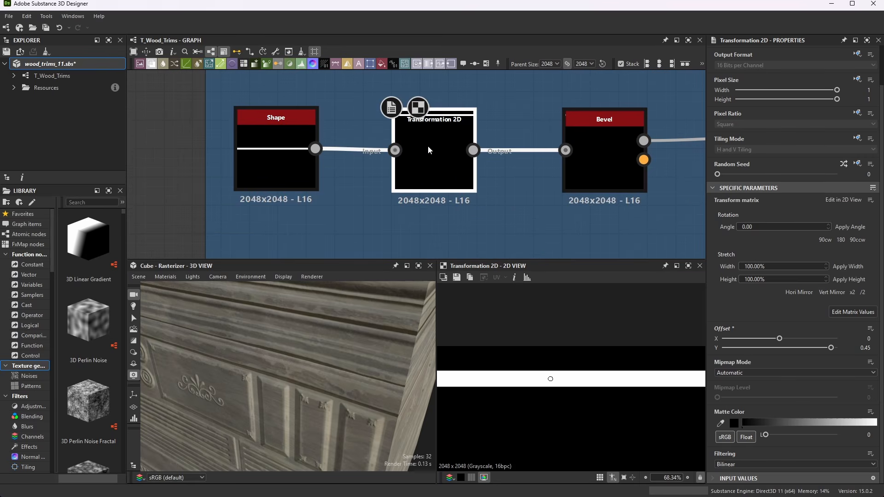
click(612, 153)
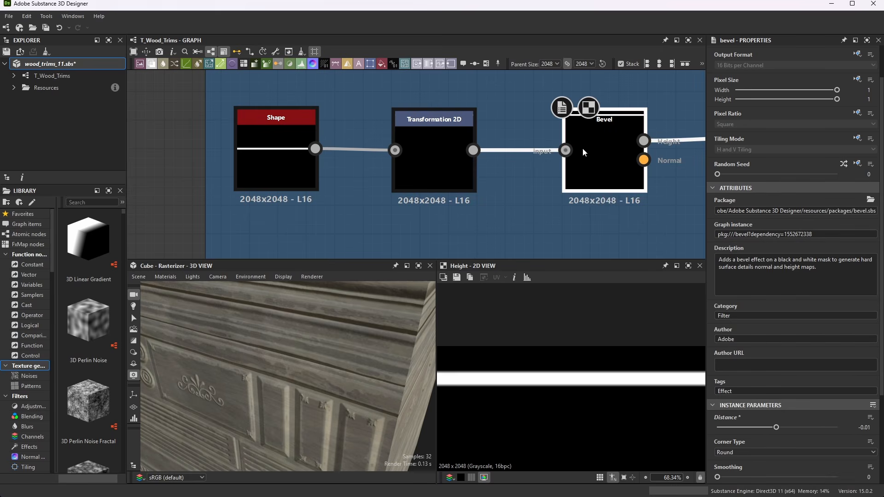
scroll(612, 138, down, 3)
scroll(510, 148, up, 3)
scroll(490, 151, up, 1)
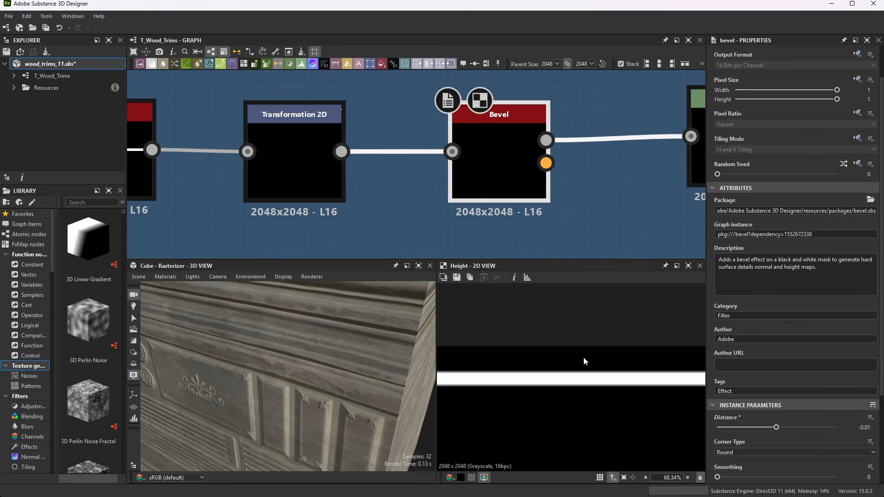
scroll(583, 367, up, 6)
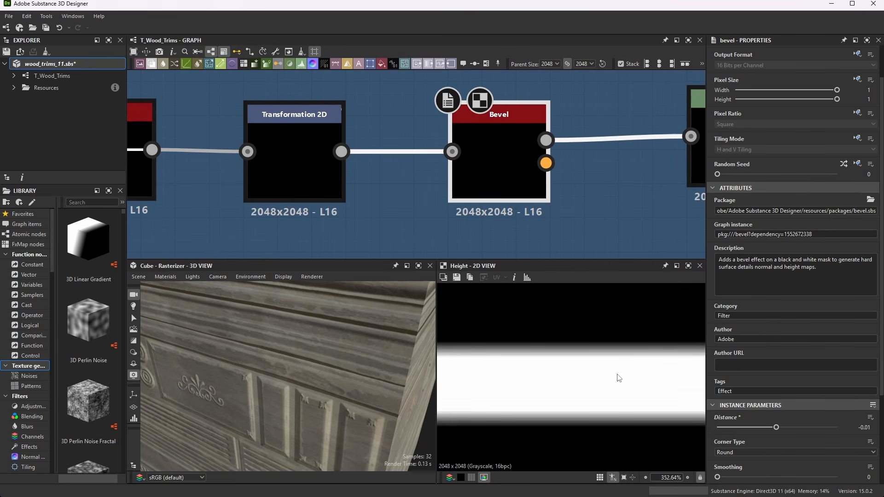
scroll(791, 360, down, 3)
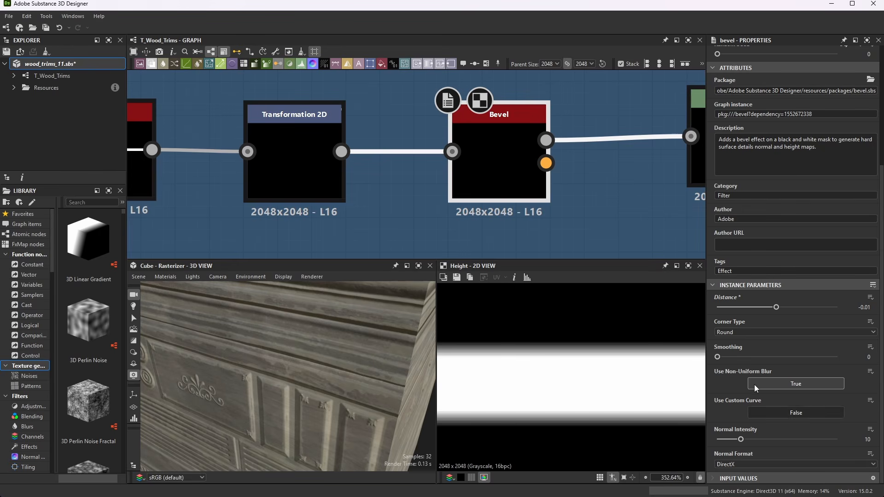
scroll(627, 146, down, 3)
scroll(599, 149, up, 3)
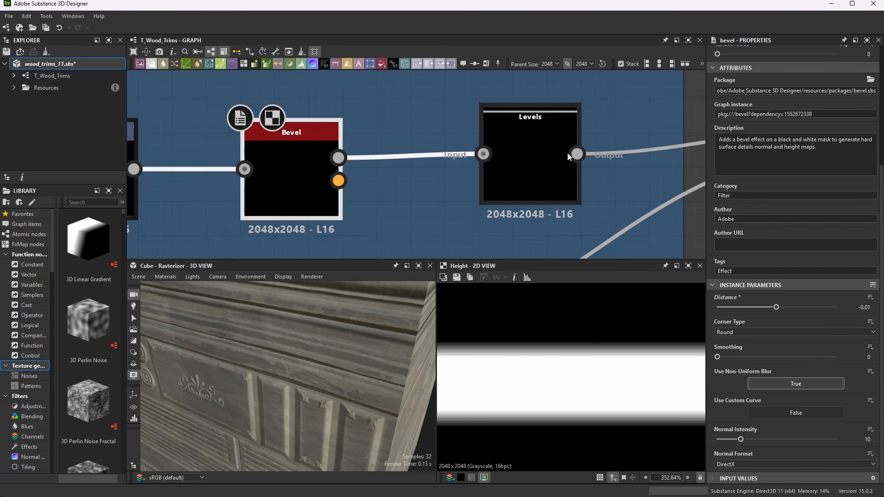
Step: Preview the upper Levels node of Trim 2 Bevels and check its numeric level values before restoring the histogram display
double_click(537, 153)
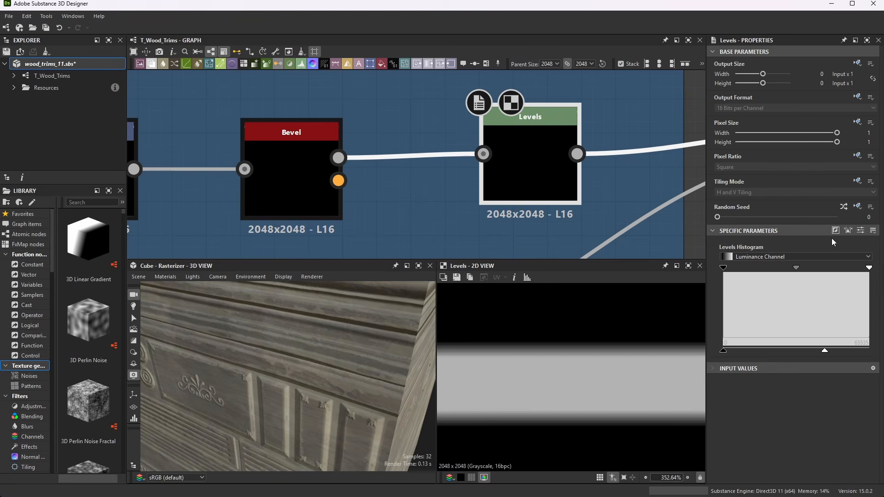
click(861, 230)
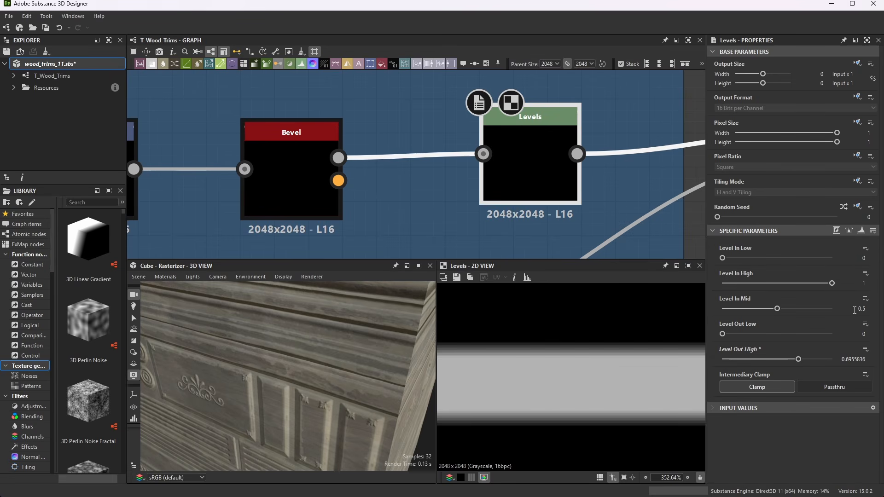
click(861, 230)
Step: Preview the Blend node that combines the two Trim 2 Bevels branches and check its blending mode
scroll(474, 161, down, 6)
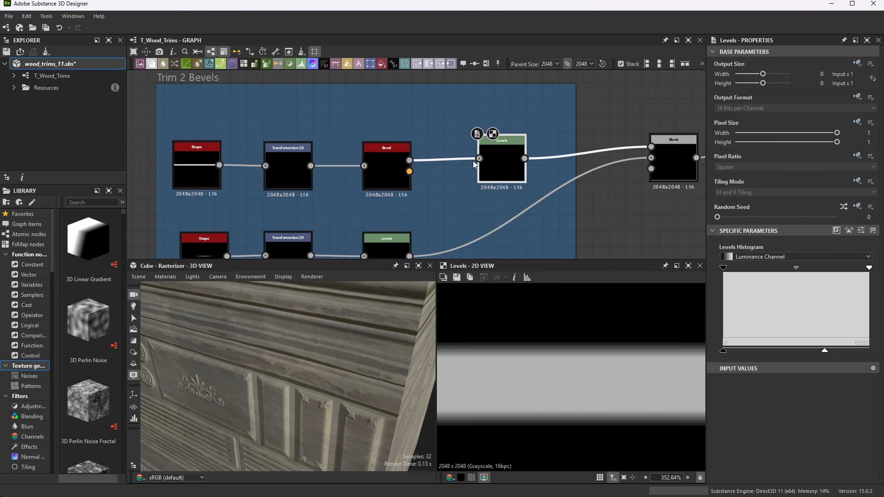
scroll(627, 149, up, 3)
click(551, 168)
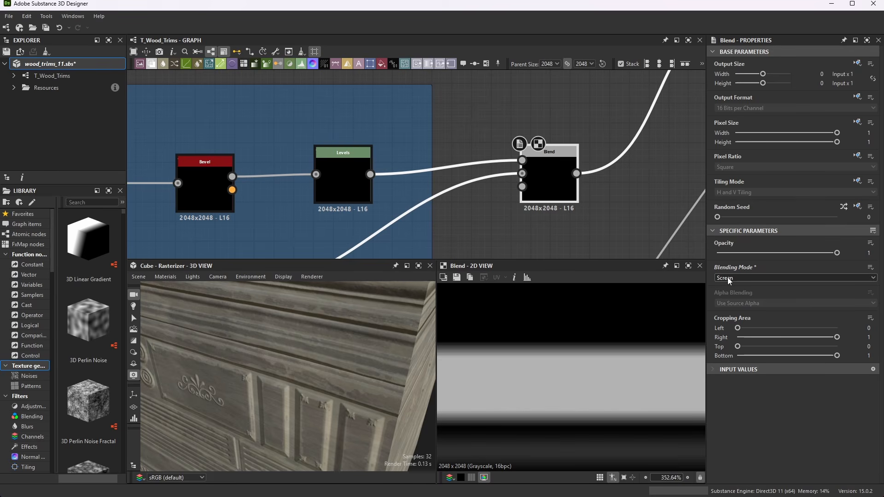
Step: Preview the lower Shape node of Trim 2 Bevels and review its pattern, scale and size parameters
scroll(514, 112, down, 8)
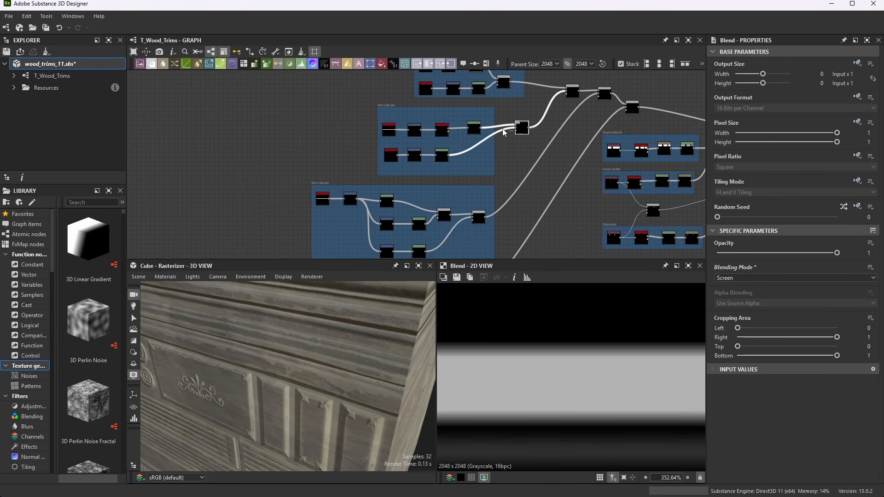
scroll(384, 157, up, 6)
scroll(402, 131, down, 3)
scroll(386, 173, up, 6)
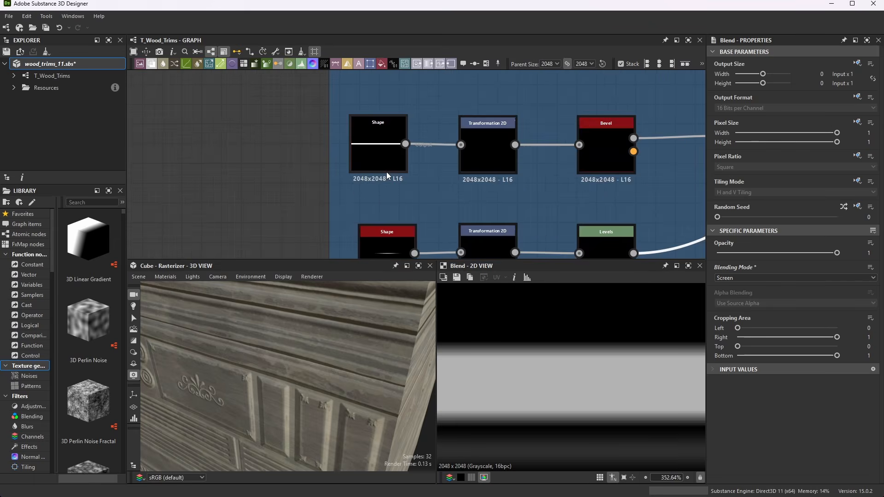
click(361, 142)
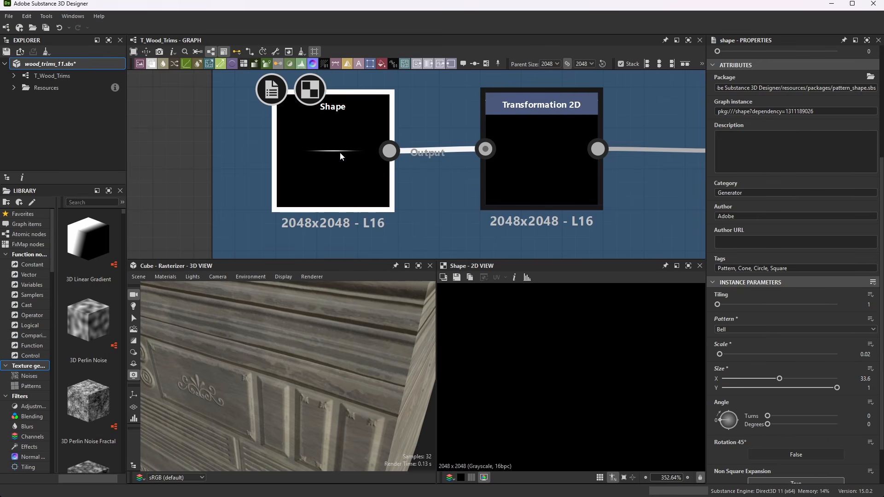
Step: Preview the lower Transformation 2D node of Trim 2 Bevels and inspect its stretched transform frame, offset and resulting gradient line
middle_drag(587, 111, 556, 137)
click(556, 137)
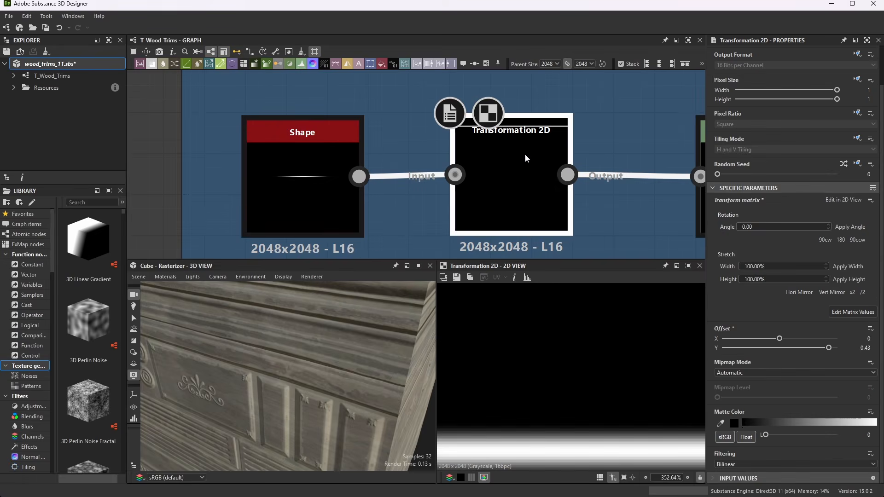
scroll(562, 330, down, 10)
scroll(567, 329, down, 6)
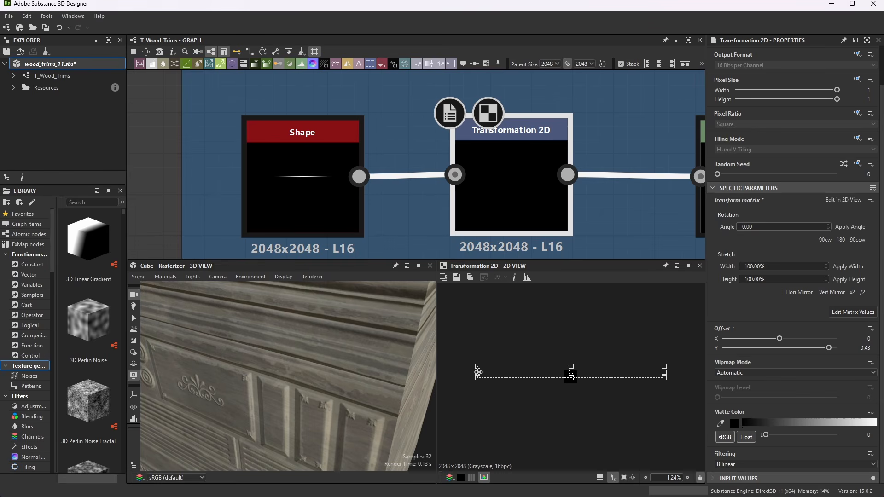
scroll(569, 374, up, 3)
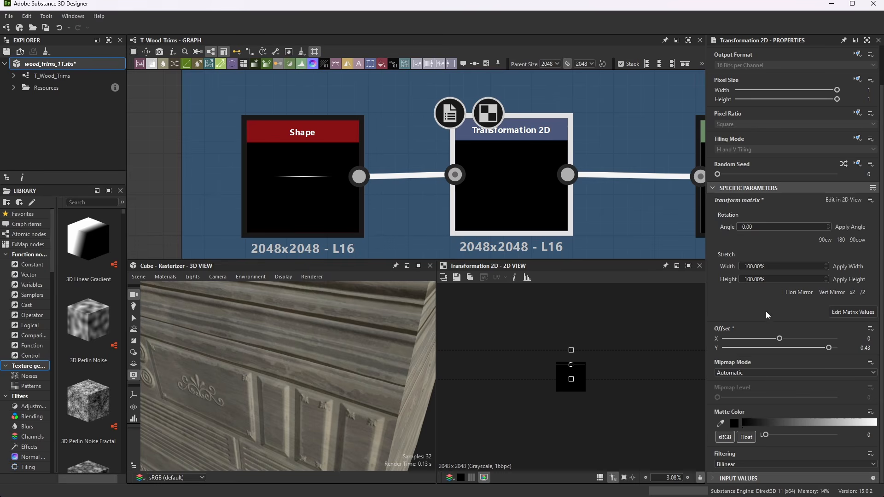
scroll(612, 343, up, 11)
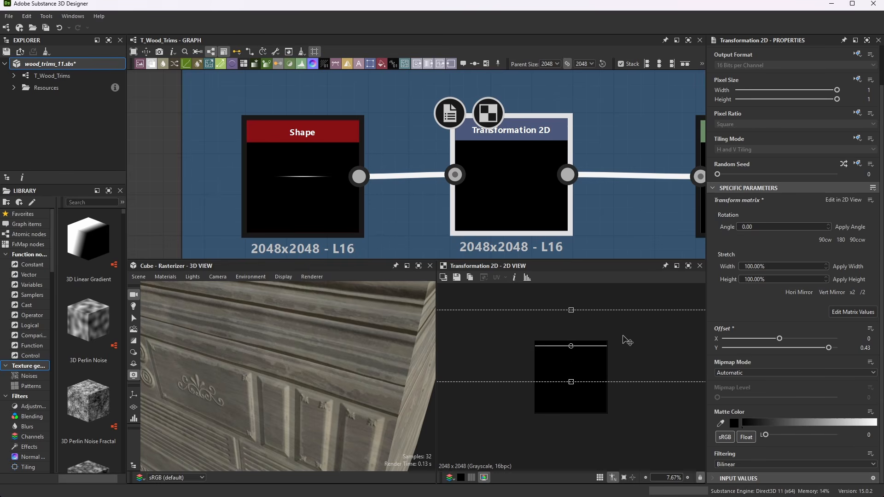
scroll(656, 295, up, 2)
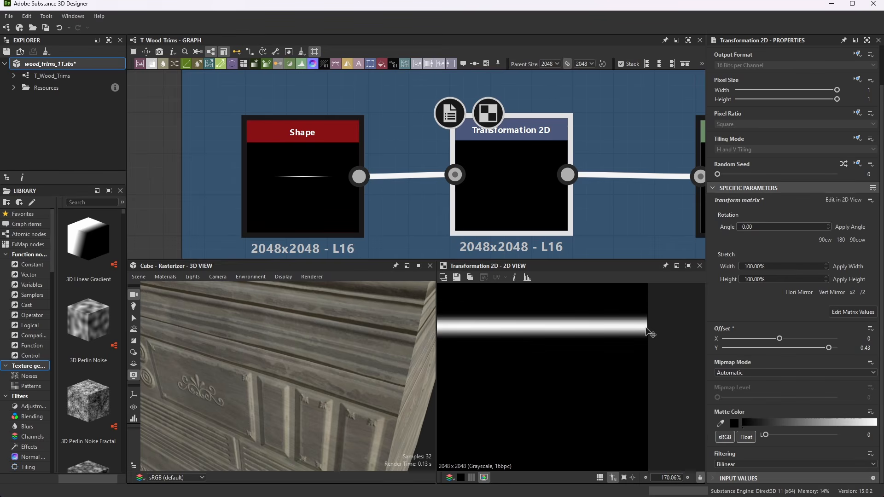
scroll(657, 329, up, 5)
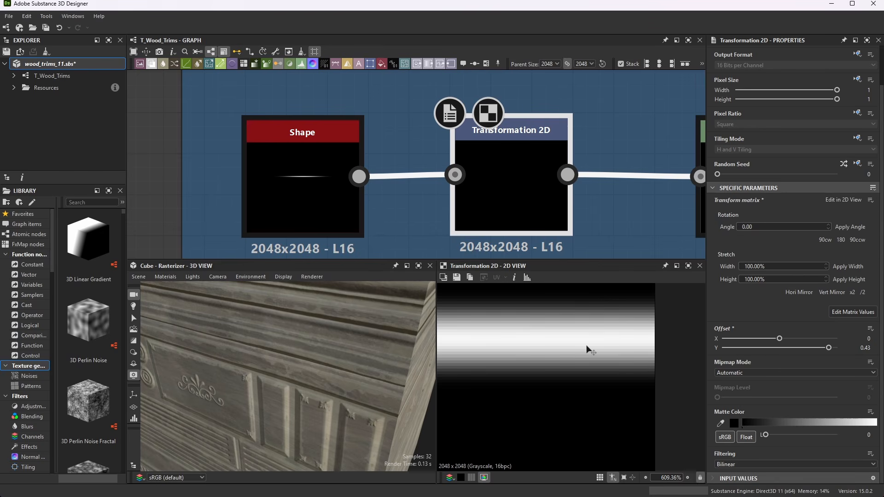
Step: Preview the lower Levels node of Trim 2 Bevels and inspect its output level and the darkened gradient line
scroll(429, 148, down, 5)
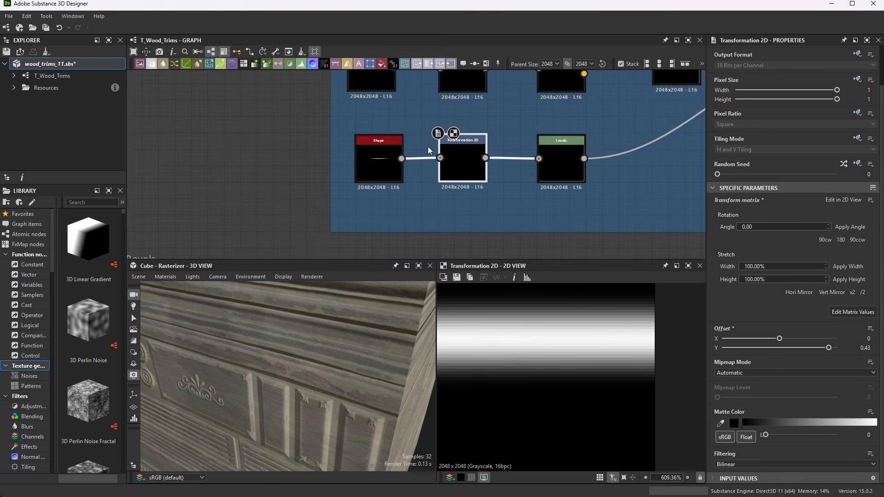
scroll(561, 150, up, 4)
click(564, 168)
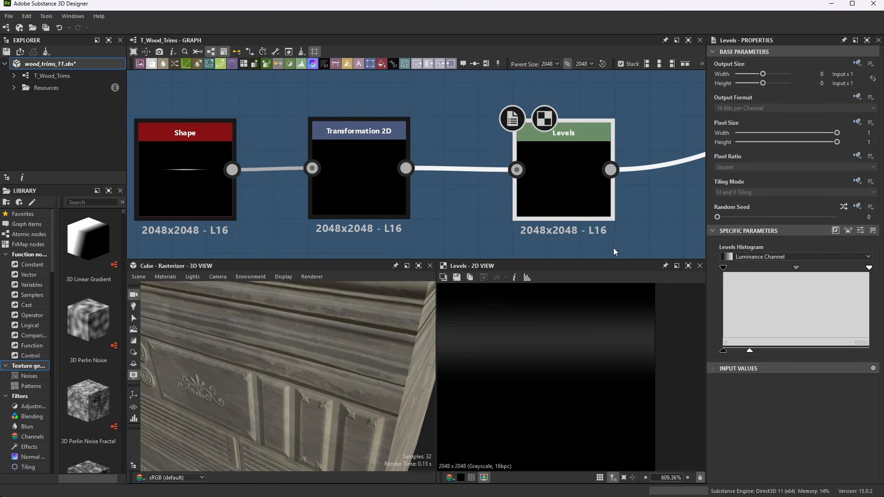
scroll(607, 390, up, 1)
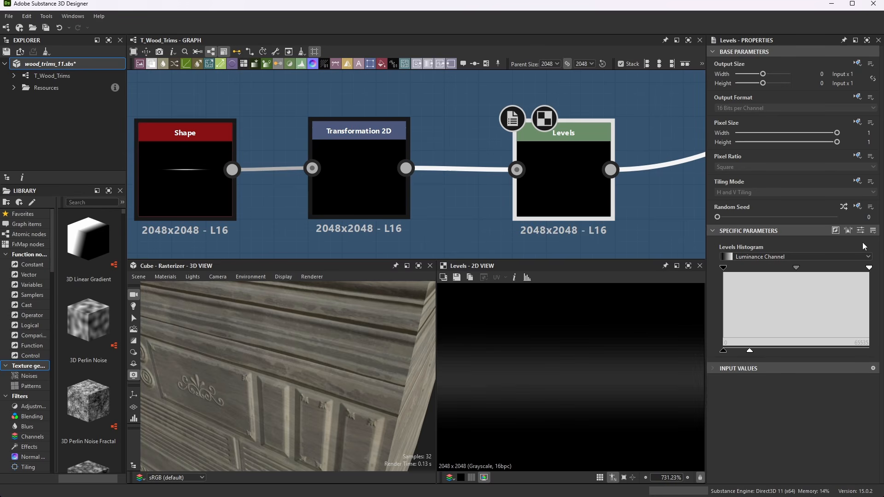
click(860, 230)
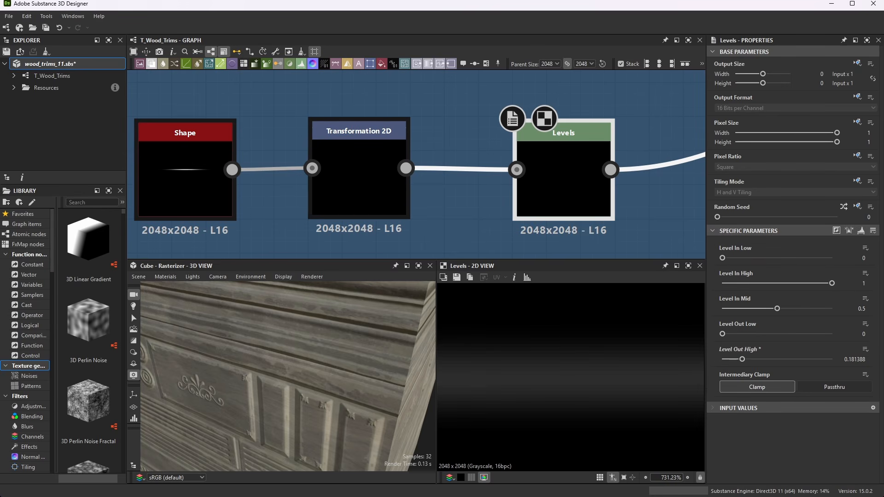
click(862, 230)
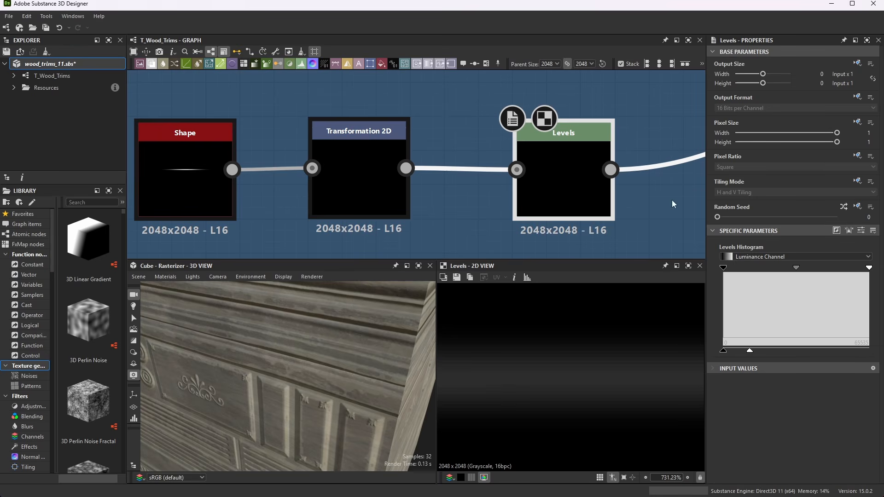
Step: Return to the Blend node of Trim 2 Bevels and inspect the combined strip and gradient line in the 2D preview
scroll(455, 188, down, 3)
scroll(603, 156, down, 3)
scroll(604, 157, up, 2)
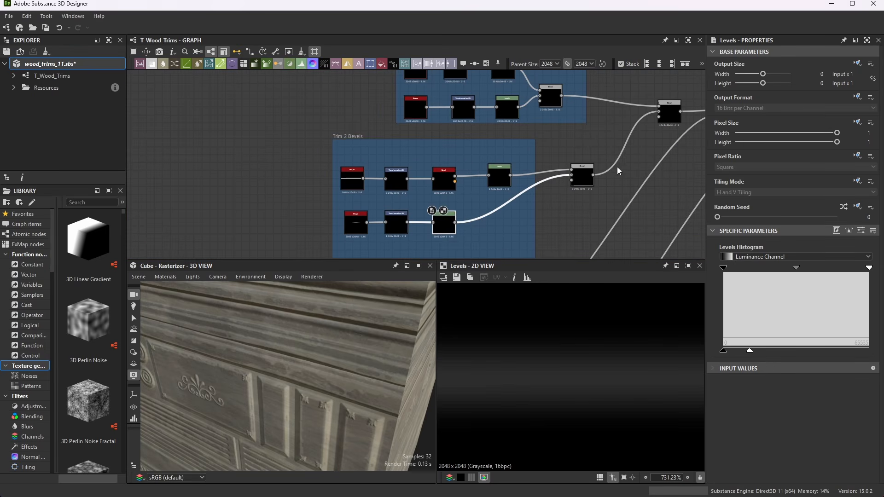
scroll(595, 168, up, 3)
click(569, 181)
scroll(593, 325, down, 5)
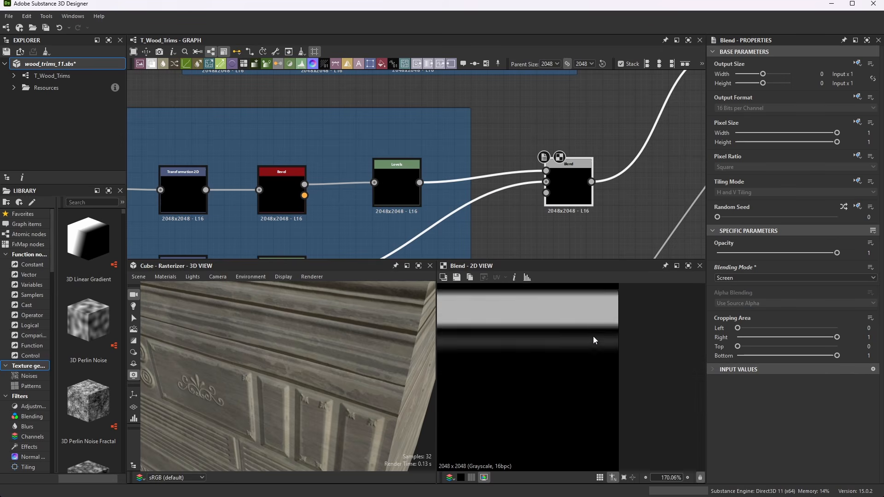
scroll(573, 320, up, 3)
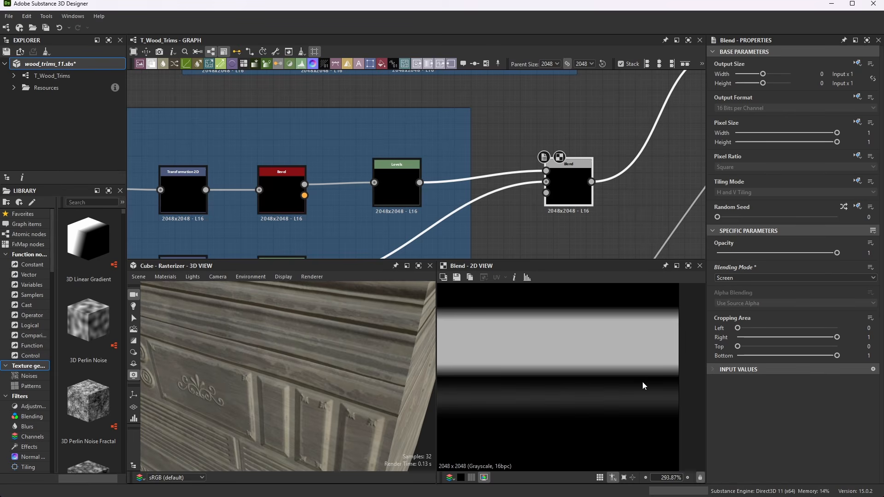
scroll(529, 191, down, 7)
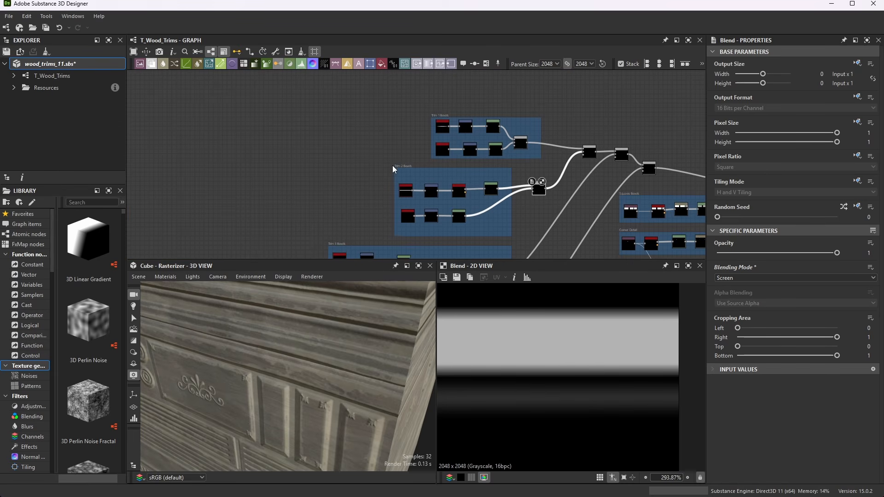
Step: Review the blending mode of the Trim 2 Bevels Blend node and preview the Blend node that merges Trim 1 and Trim 2
scroll(583, 171, up, 5)
scroll(495, 209, up, 8)
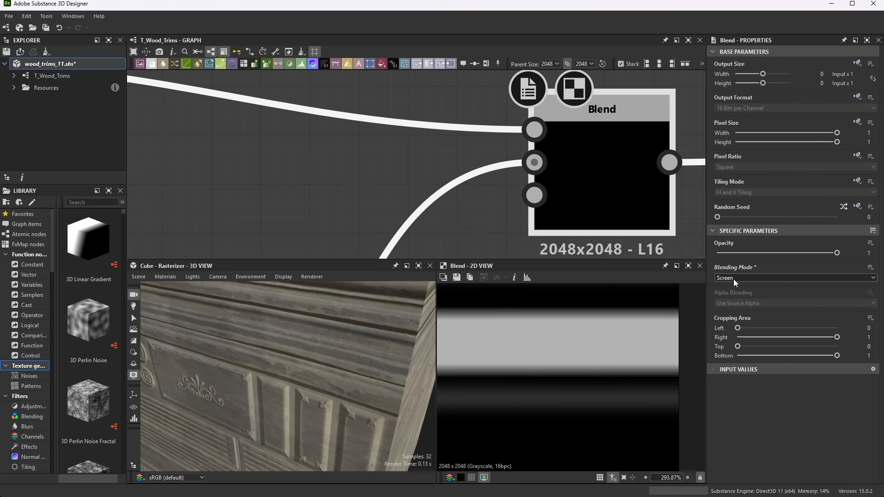
scroll(572, 350, down, 5)
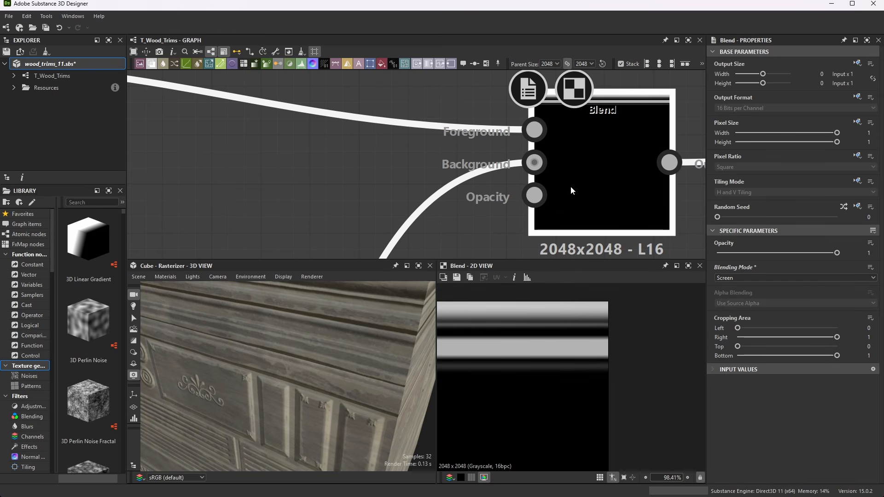
scroll(601, 159, up, 1)
middle_drag(601, 159, 502, 173)
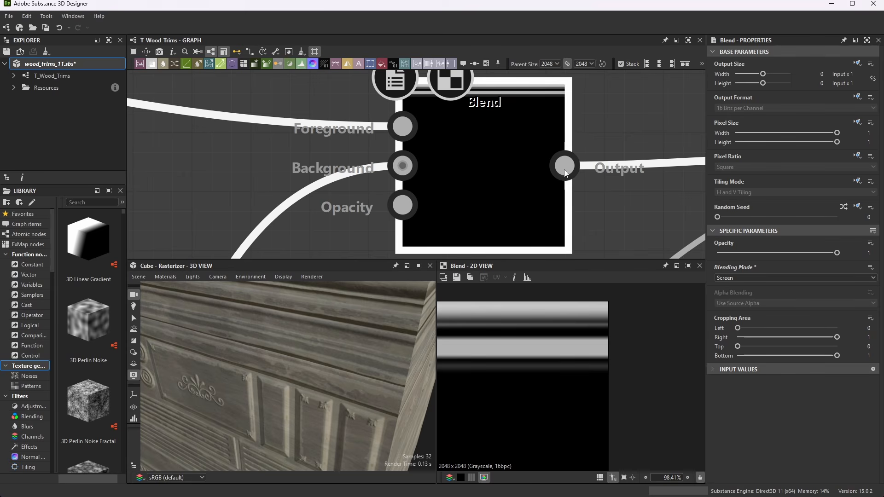
scroll(503, 126, down, 6)
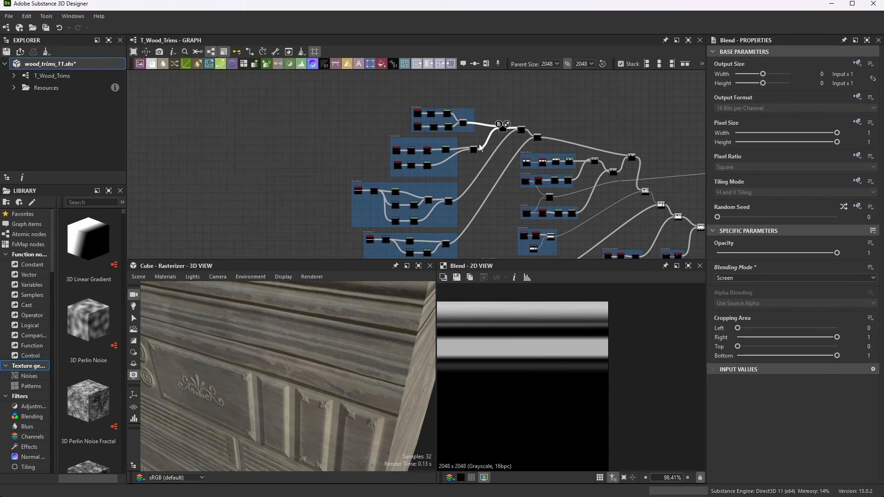
Step: Preview the Shape node of Trim 3 Bevels and review its pattern, scale and size parameters
scroll(466, 176, down, 4)
scroll(435, 175, up, 10)
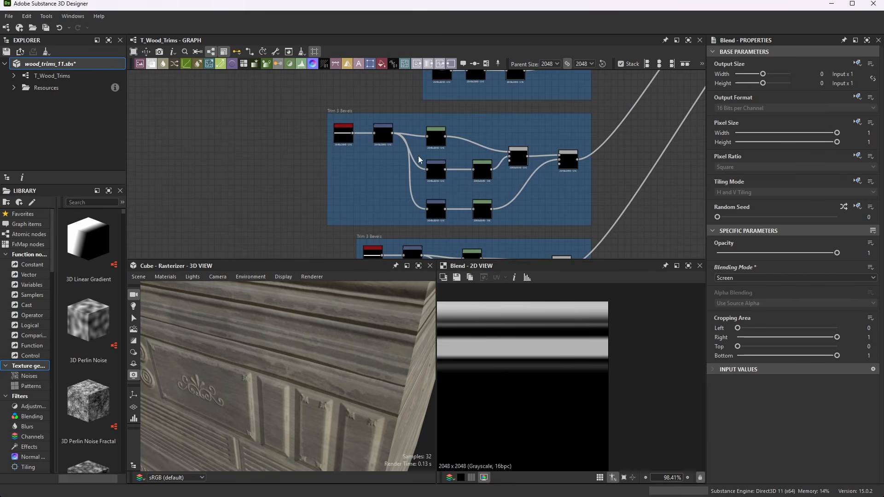
scroll(374, 115, up, 5)
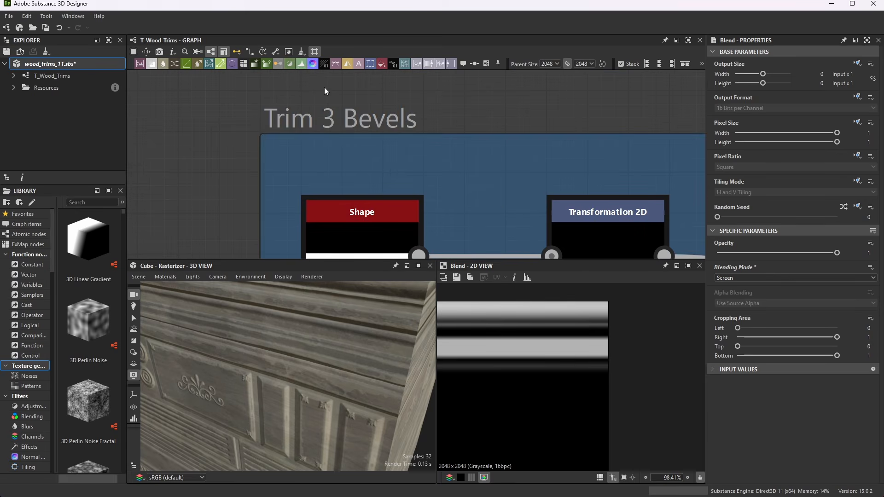
scroll(324, 87, down, 3)
scroll(349, 149, up, 3)
click(350, 152)
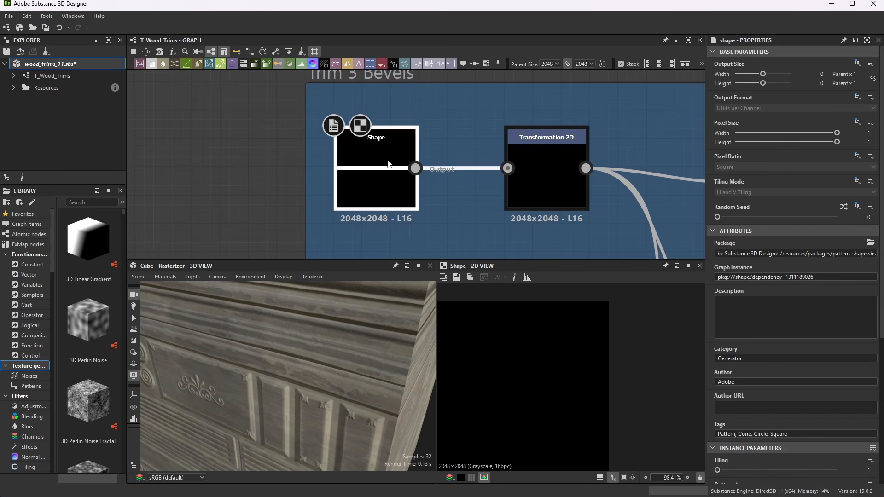
scroll(776, 369, down, 3)
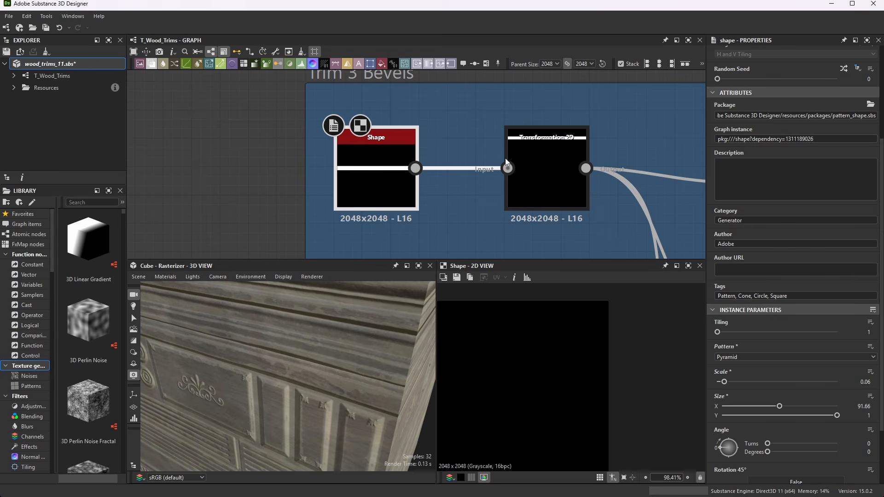
Step: Preview the first Transformation 2D node of Trim 3 Bevels and inspect its offset, transform frame and soft-edged strip
click(551, 158)
double_click(550, 157)
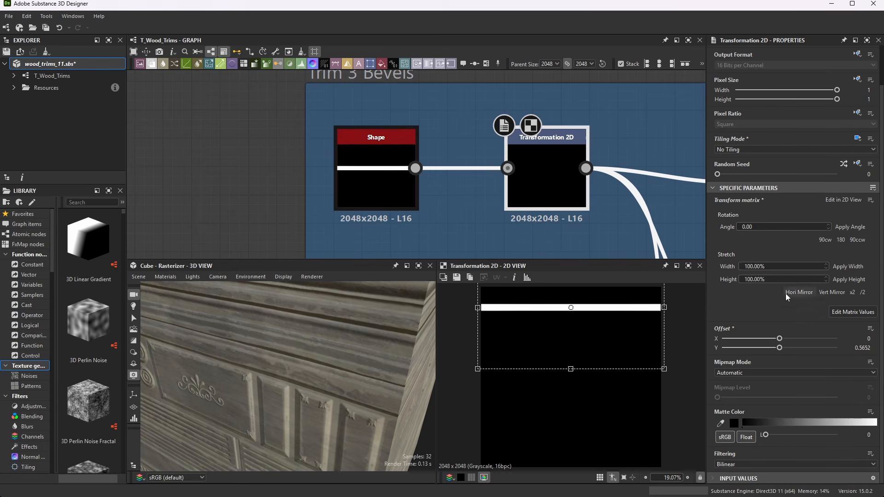
scroll(793, 351, up, 2)
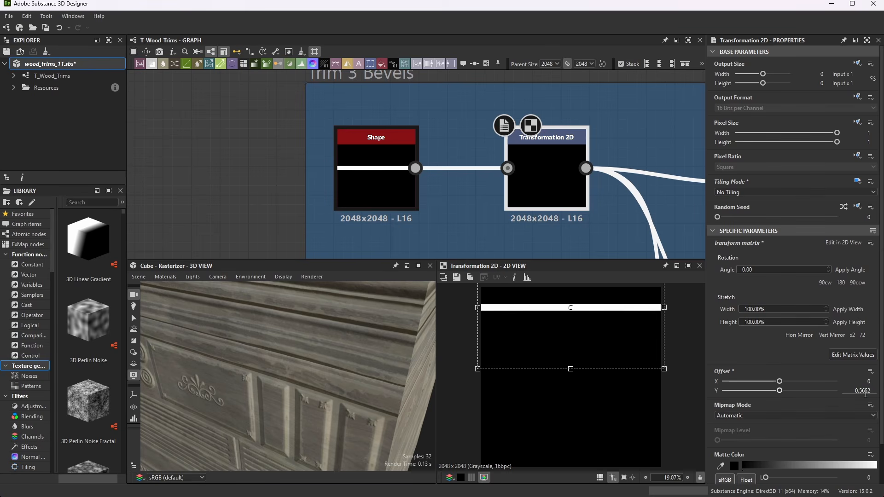
scroll(644, 356, down, 1)
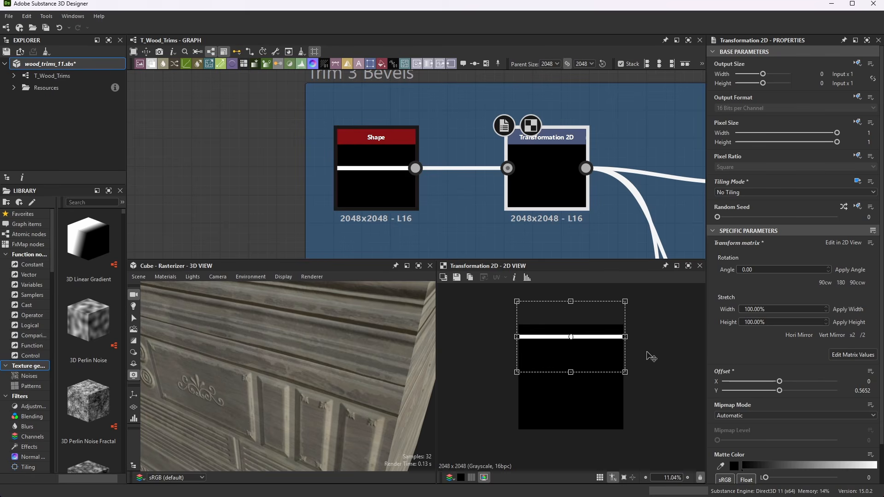
scroll(650, 350, up, 7)
scroll(642, 316, up, 7)
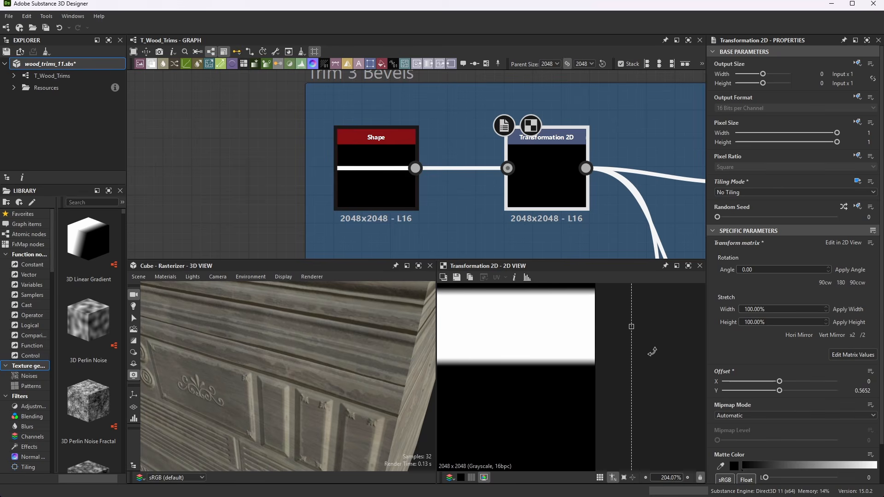
scroll(652, 328, down, 12)
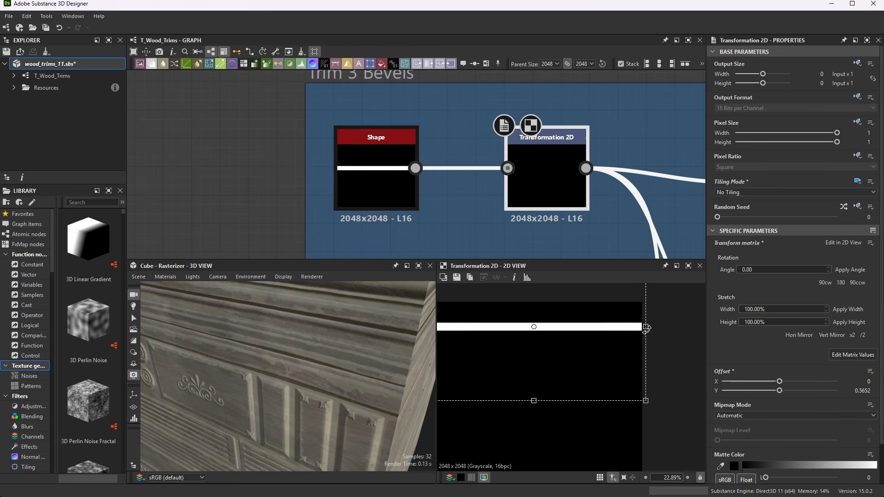
scroll(454, 298, up, 4)
Step: Preview the upper Levels node of Trim 3 Bevels and check its output high level as numeric values and in the histogram
scroll(520, 154, down, 6)
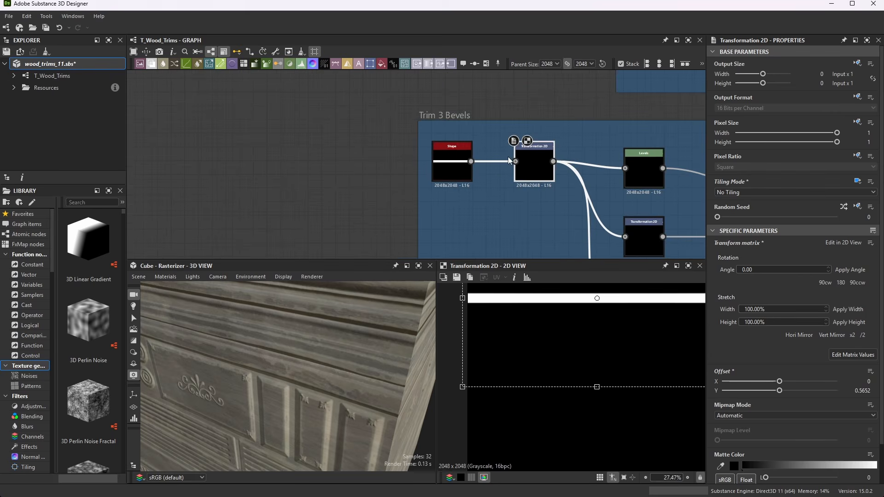
scroll(602, 156, up, 4)
scroll(467, 152, up, 3)
scroll(424, 158, down, 3)
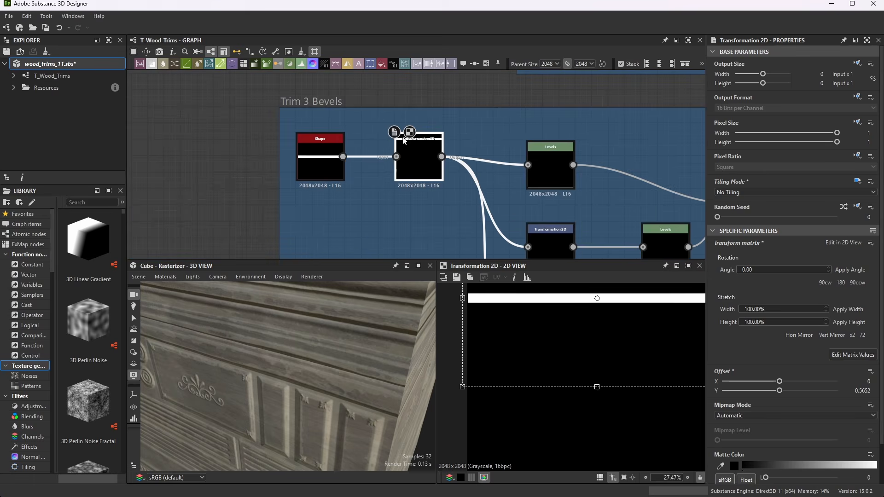
scroll(582, 177, up, 4)
click(469, 152)
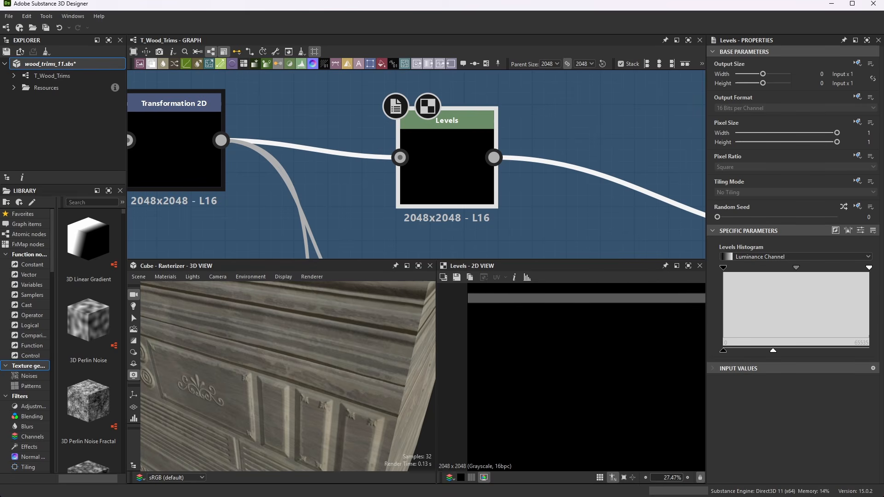
click(861, 230)
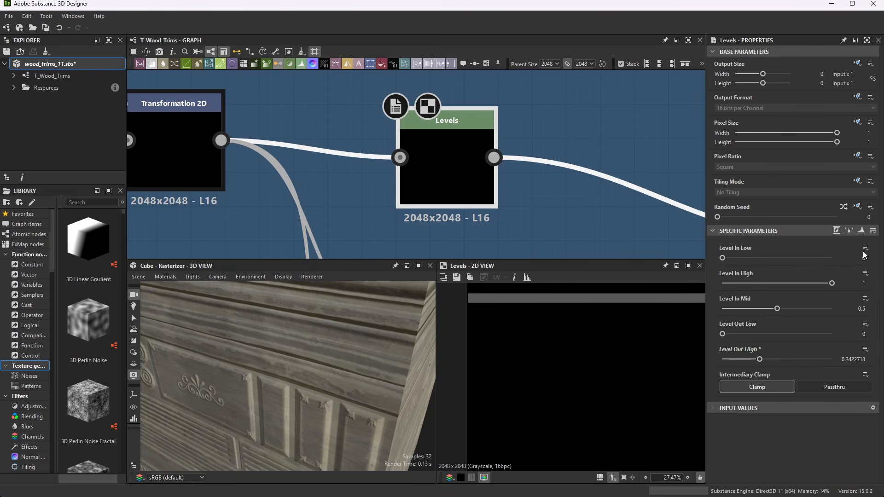
click(861, 230)
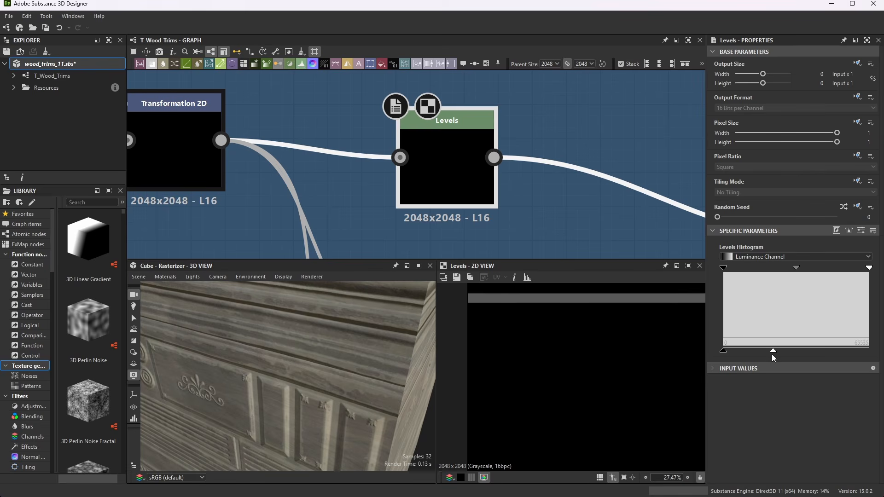
Step: Preview the first Blend node of Trim 3 Bevels and examine the two overlapping grey strips up close
scroll(446, 168, down, 5)
scroll(466, 164, up, 3)
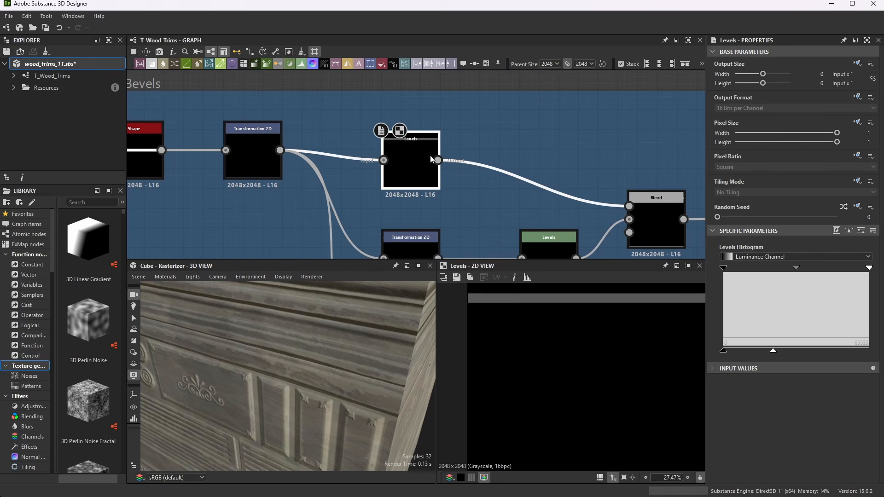
click(658, 206)
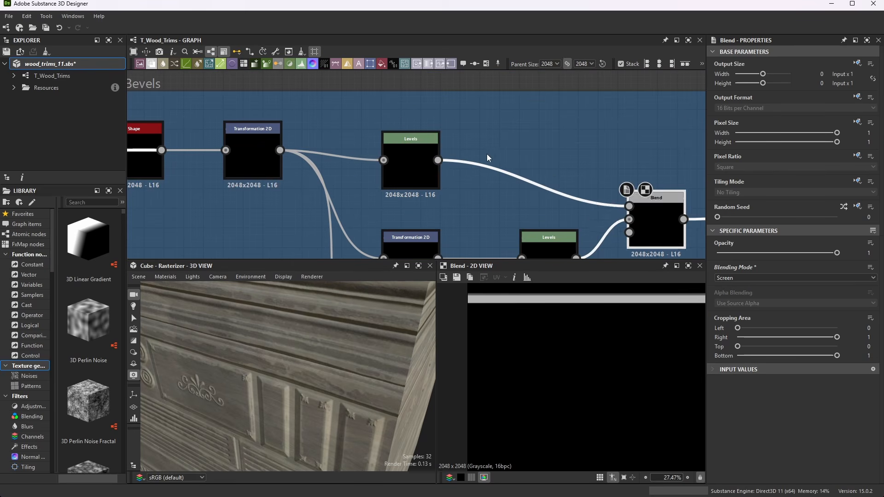
scroll(488, 158, down, 3)
scroll(671, 291, up, 8)
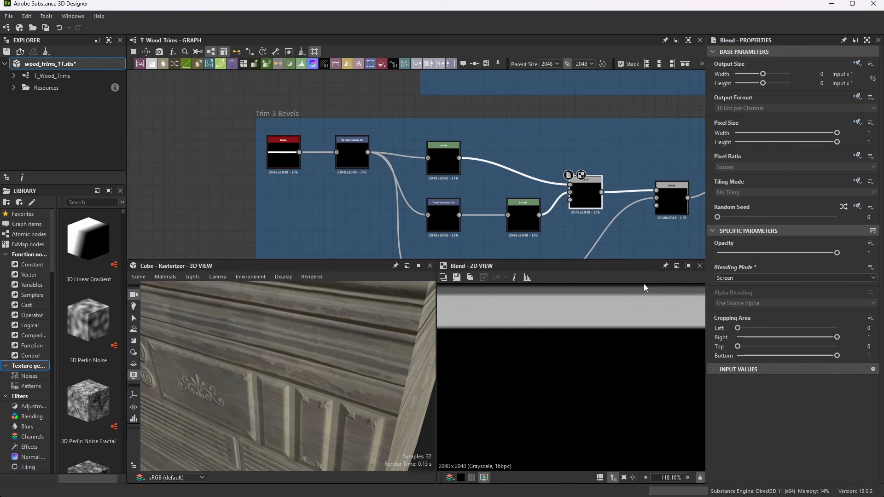
scroll(636, 291, up, 3)
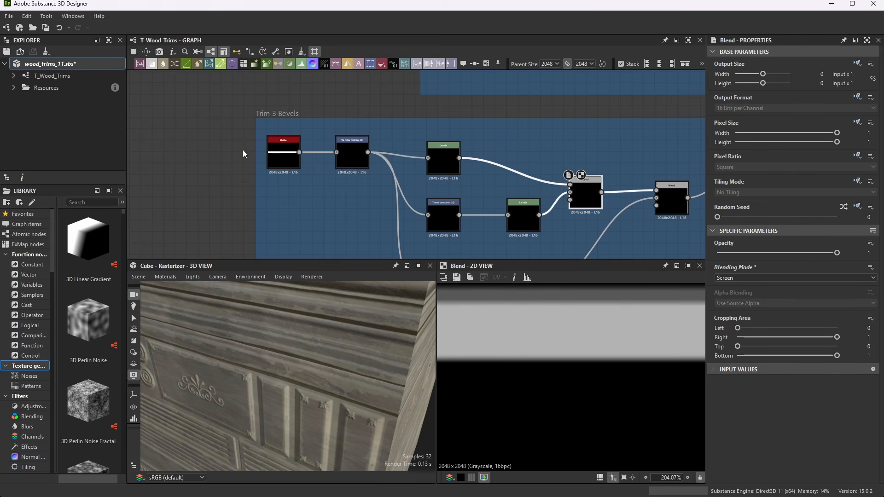
Step: Preview the middle Transformation 2D node of Trim 3 Bevels and inspect its vertical offset and the shifted strip
scroll(244, 153, up, 5)
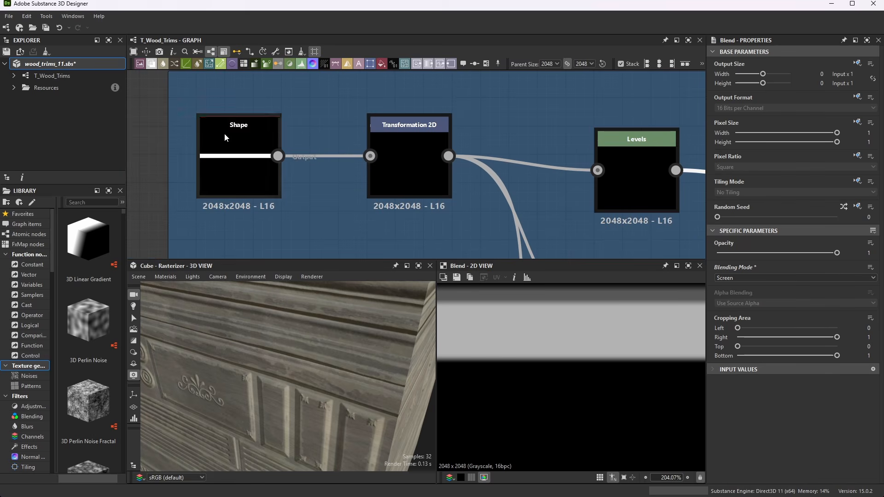
scroll(441, 133, down, 5)
scroll(447, 176, up, 6)
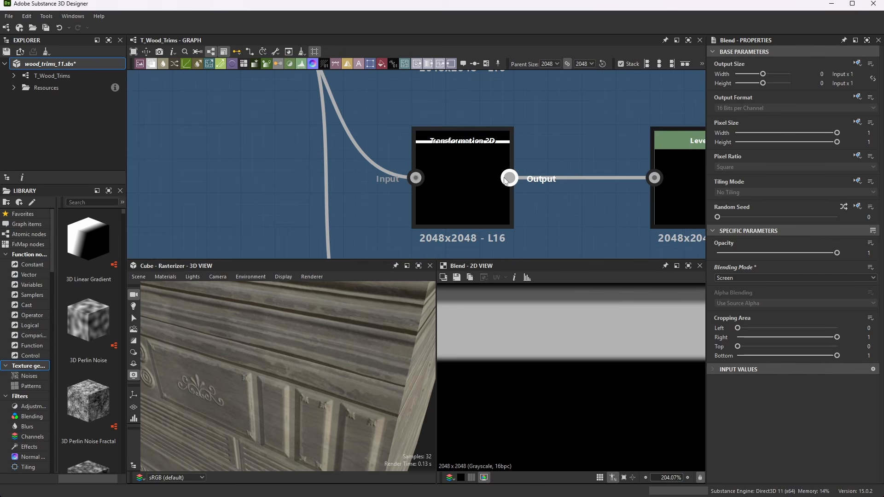
double_click(480, 172)
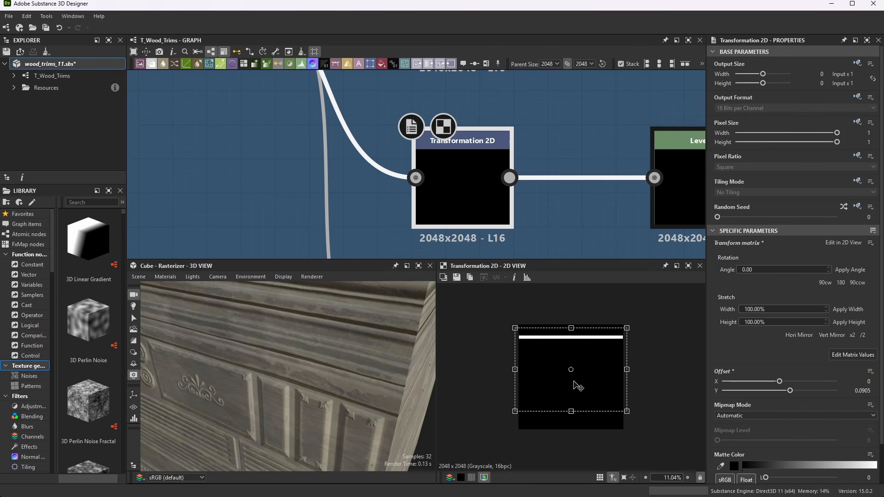
scroll(601, 313, up, 5)
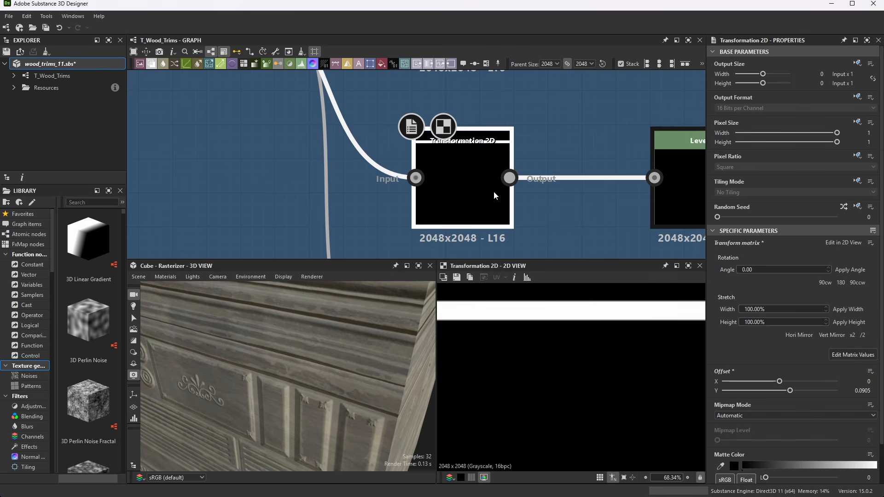
Step: Preview the middle Levels node of Trim 3 Bevels and inspect its output high level in the histogram
scroll(495, 196, down, 3)
scroll(494, 182, up, 2)
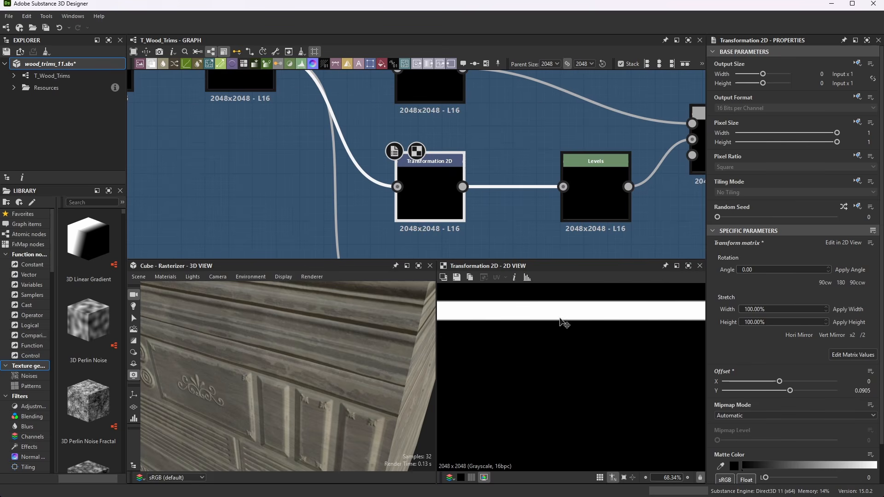
click(606, 175)
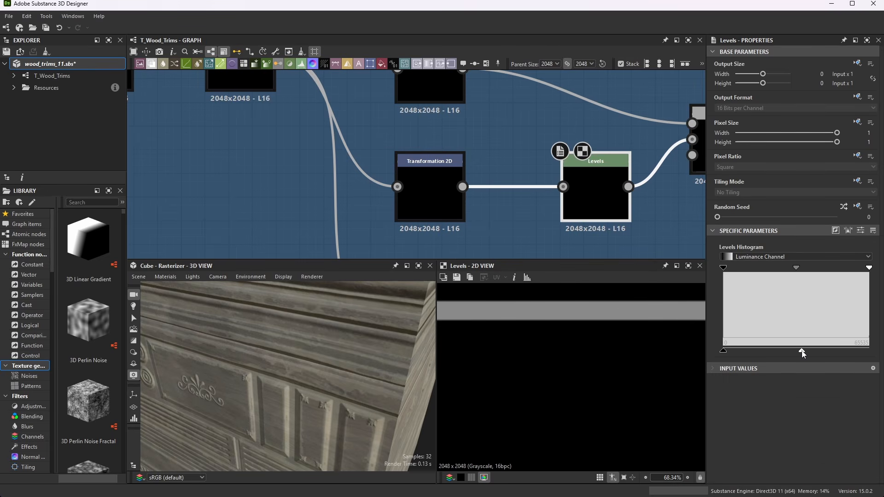
Step: Return to the first Blend node of Trim 3 Bevels and inspect how the two levelled strips combine into a stepped profile
scroll(575, 203, down, 3)
scroll(544, 182, up, 3)
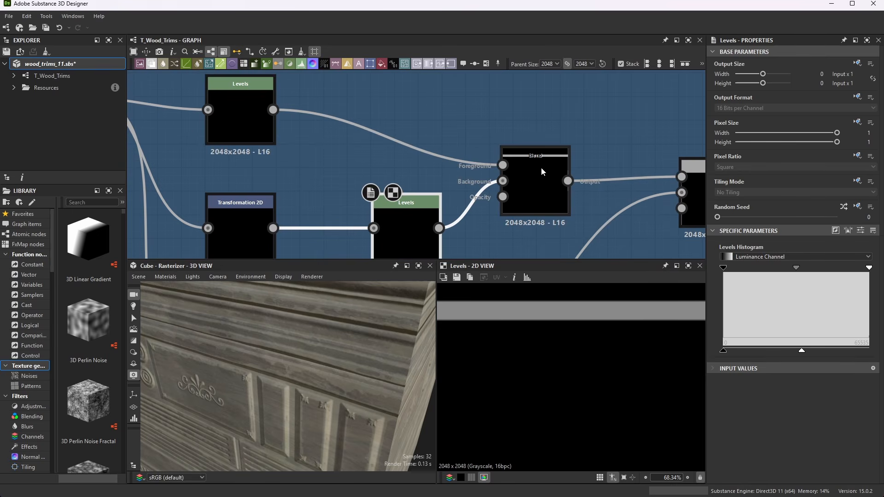
click(542, 164)
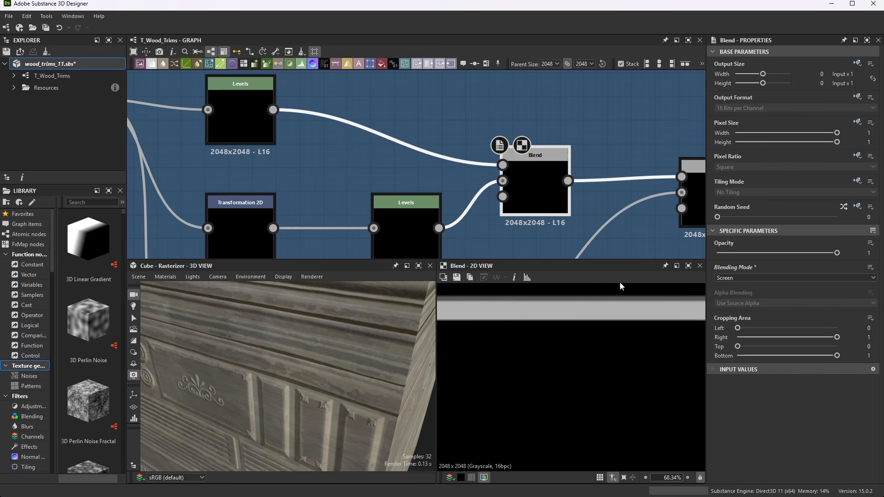
scroll(617, 285, up, 5)
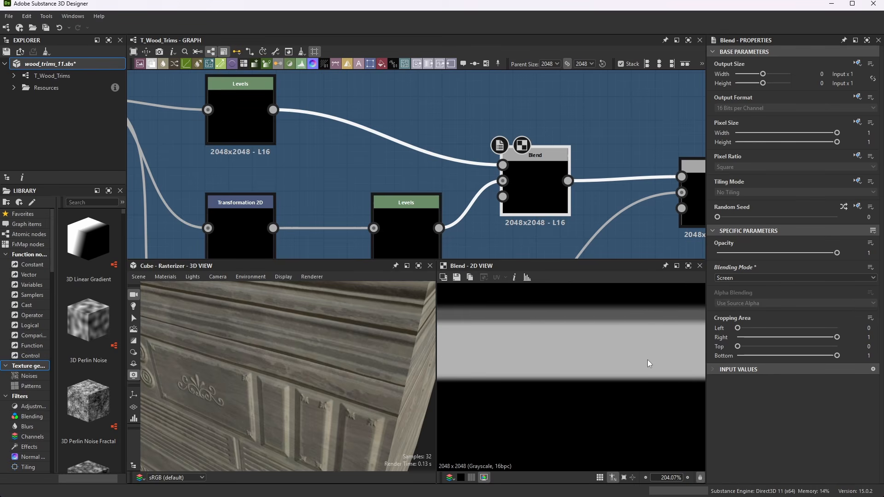
Step: Preview the final Blend node of Trim 3 Bevels and inspect the complete stepped strip profile
scroll(544, 167, down, 3)
scroll(582, 163, up, 3)
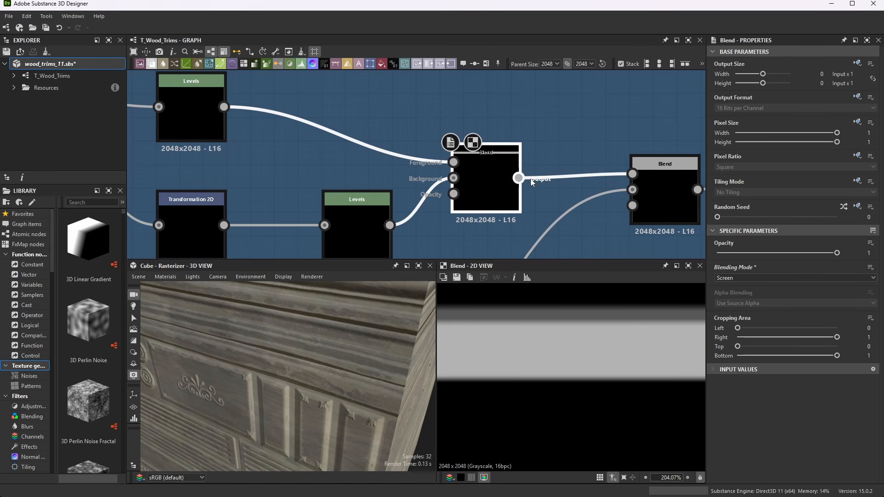
double_click(656, 195)
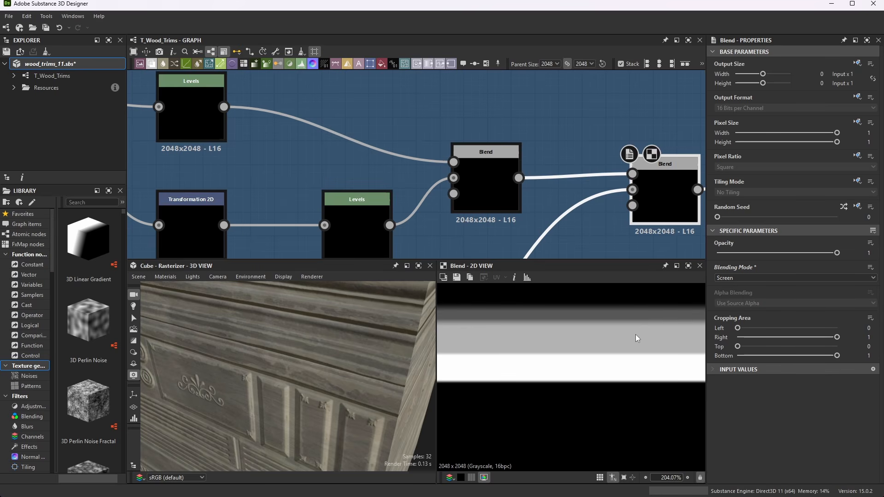
Step: Preview the lowest Transformation 2D node of Trim 3 Bevels and inspect its offset and strip placement
scroll(576, 154, down, 5)
scroll(475, 183, up, 3)
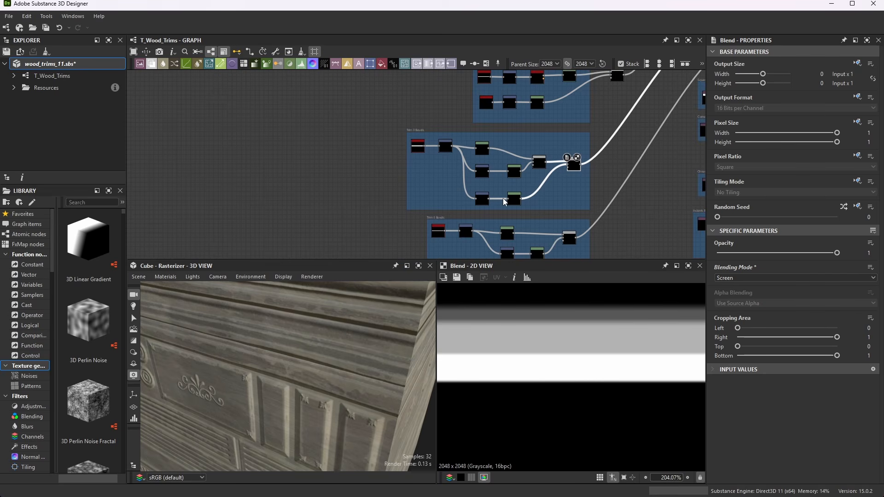
scroll(475, 183, up, 2)
click(474, 194)
scroll(474, 195, down, 3)
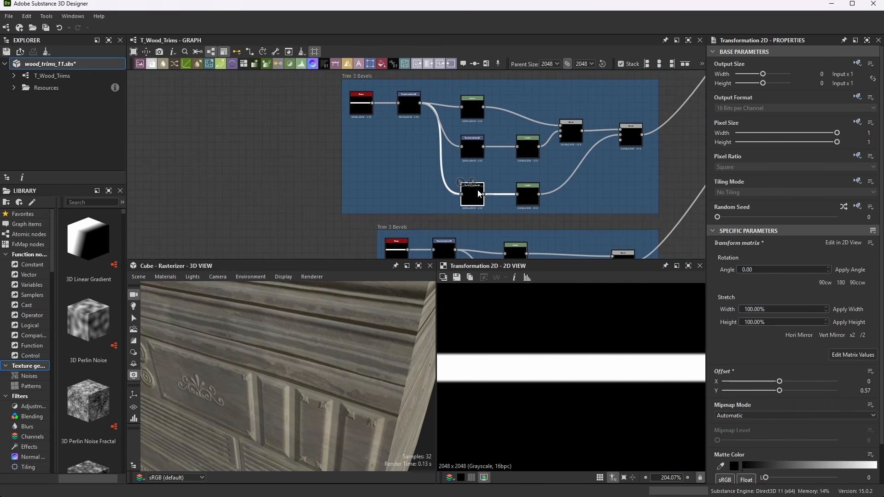
Step: Compare the lowest Transformation 2D strip of Trim 3 Bevels with the first Transformation 2D and view its placement across the full texture
scroll(423, 114, up, 2)
scroll(424, 114, up, 5)
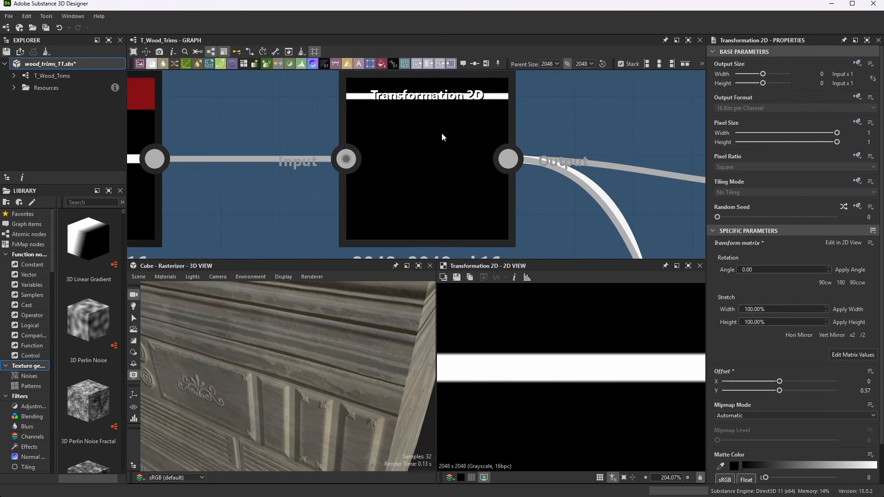
scroll(442, 137, down, 5)
scroll(490, 201, up, 4)
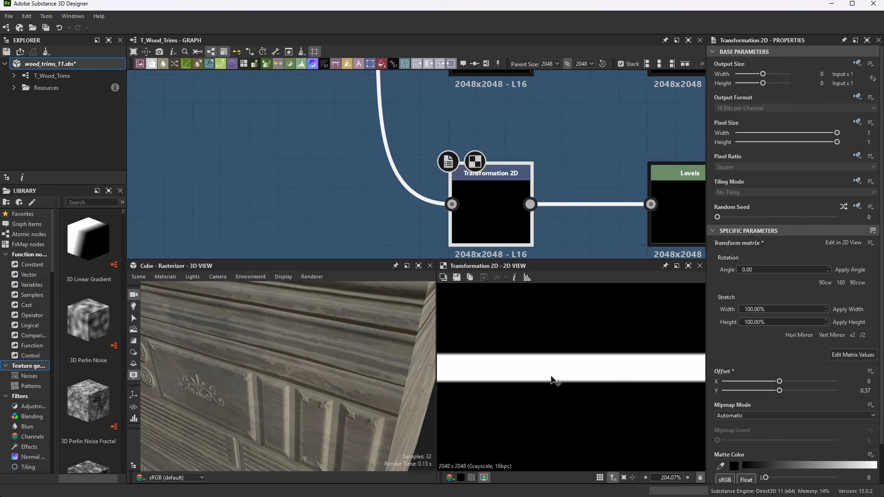
scroll(553, 379, down, 10)
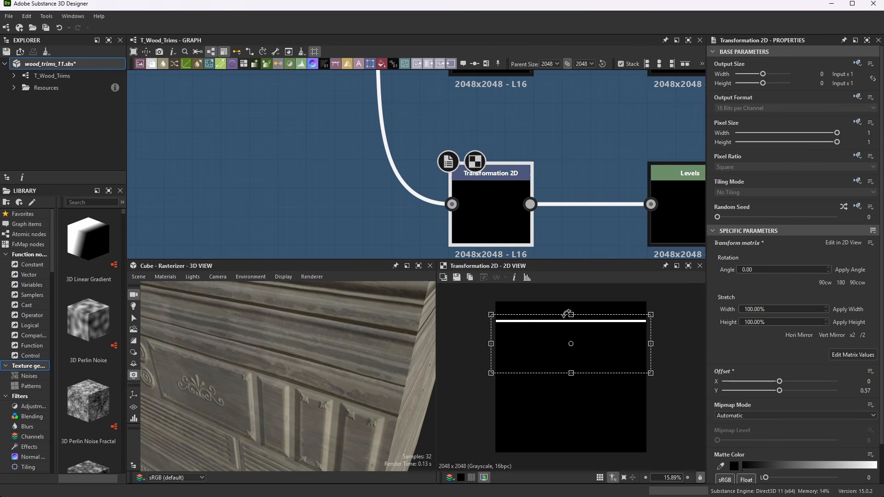
Step: Preview the lowest Levels node of Trim 3 Bevels and inspect its output levels in the histogram
scroll(625, 194, down, 3)
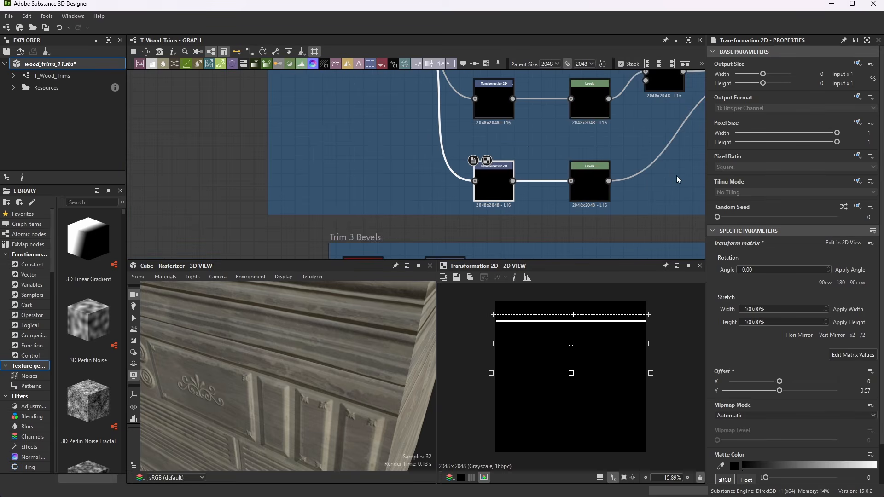
scroll(480, 173, up, 6)
click(479, 173)
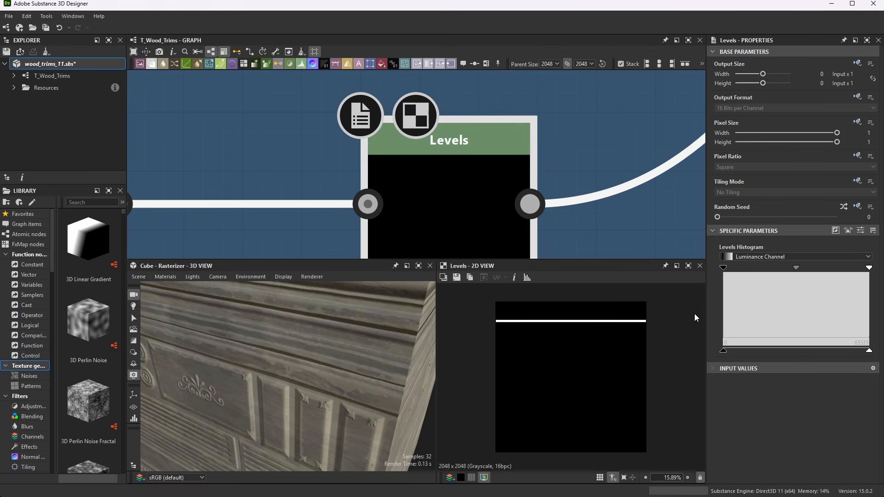
scroll(429, 164, down, 6)
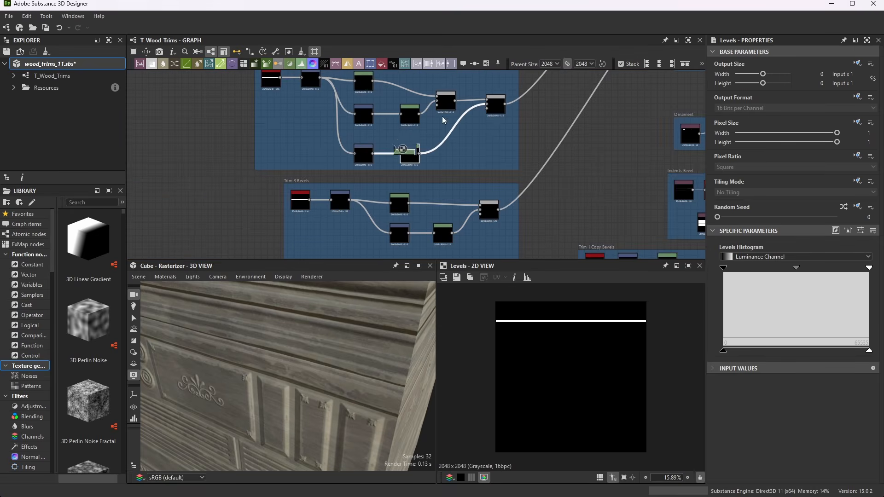
Step: Preview the final Blend node of Trim 3 Bevels and examine its blending mode and the three stepped strips up close
scroll(289, 184, up, 1)
scroll(556, 90, up, 5)
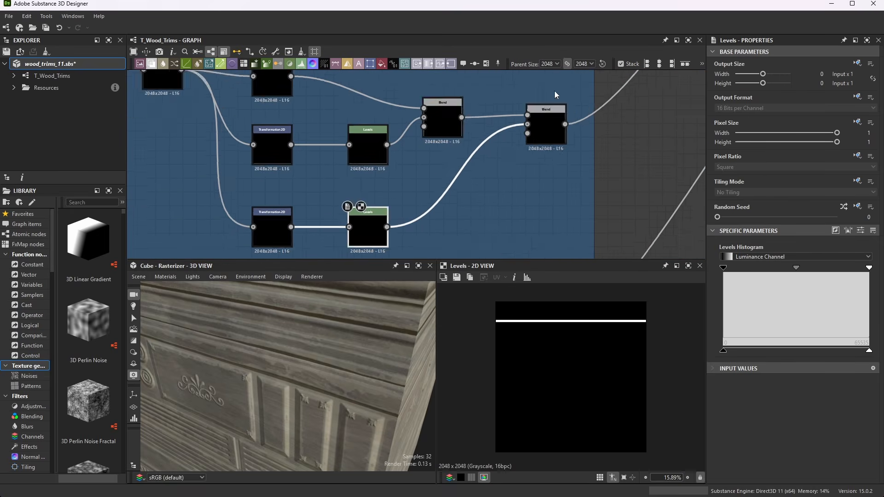
click(533, 159)
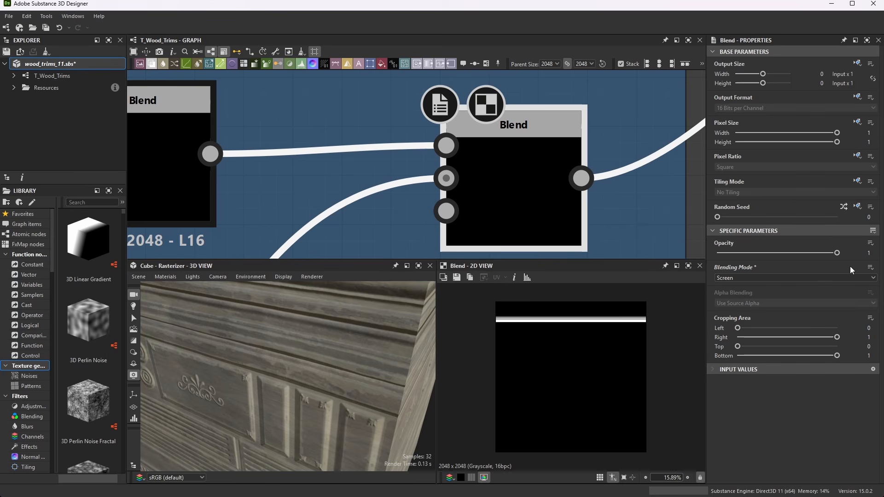
scroll(649, 299, up, 10)
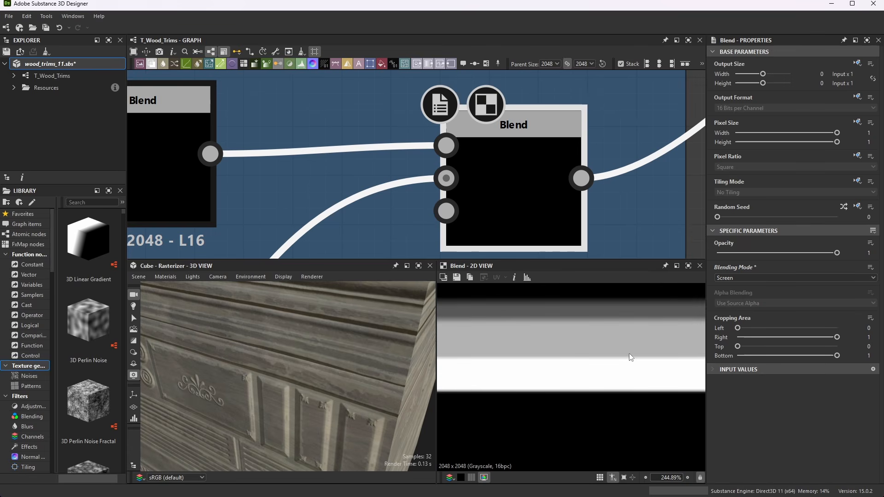
scroll(560, 151, down, 6)
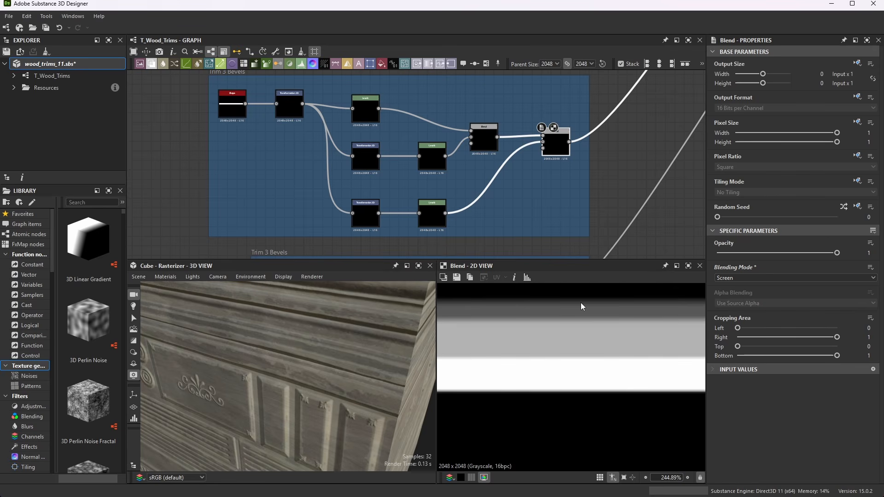
key(f)
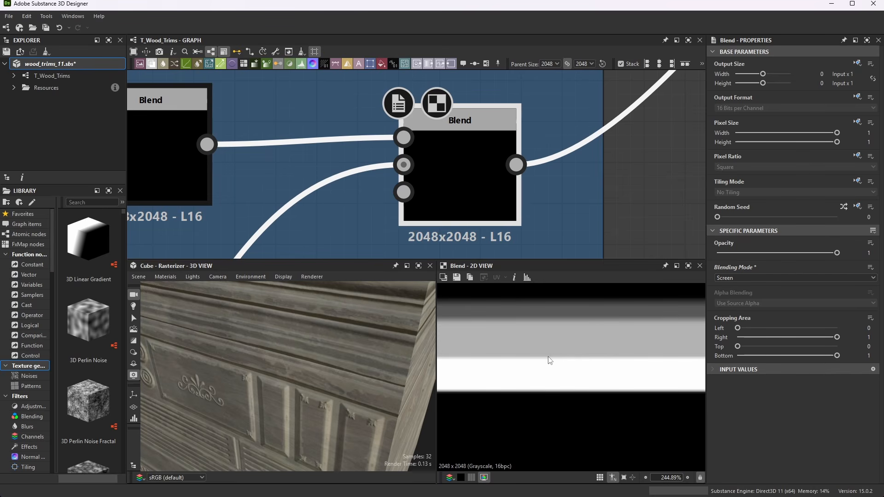
scroll(549, 360, down, 5)
Step: Preview the downstream Blend node that merges Trim 3 Bevels with the earlier trims and inspect the combined profile
scroll(531, 203, down, 10)
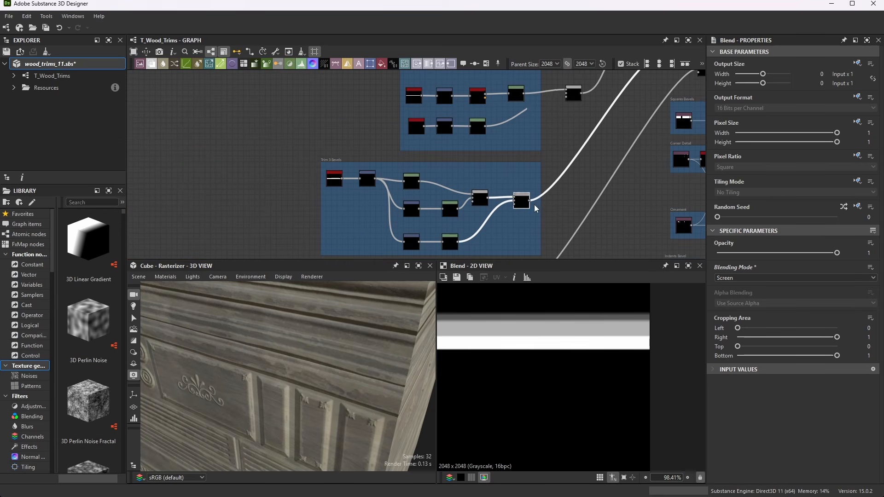
scroll(534, 204, up, 10)
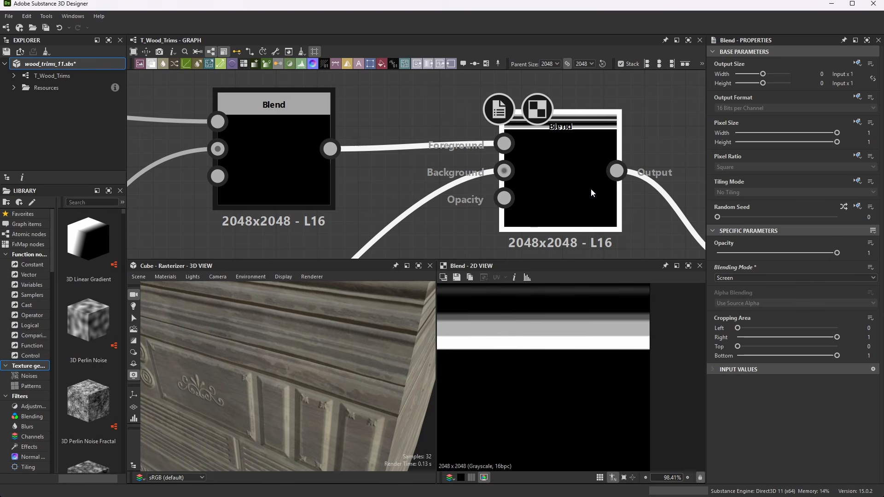
scroll(587, 309, down, 1)
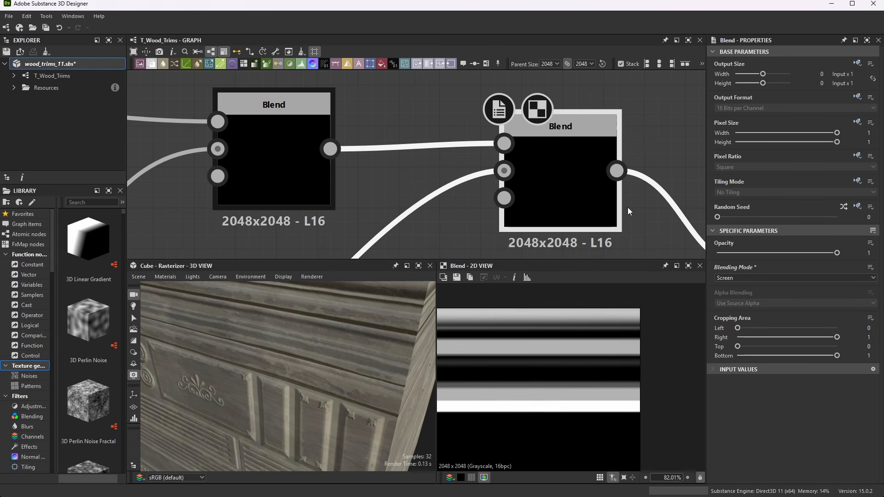
Step: Retitle the frame below Trim 3 Bevels as Trim 4 Bevels
scroll(542, 116, down, 16)
scroll(456, 175, up, 5)
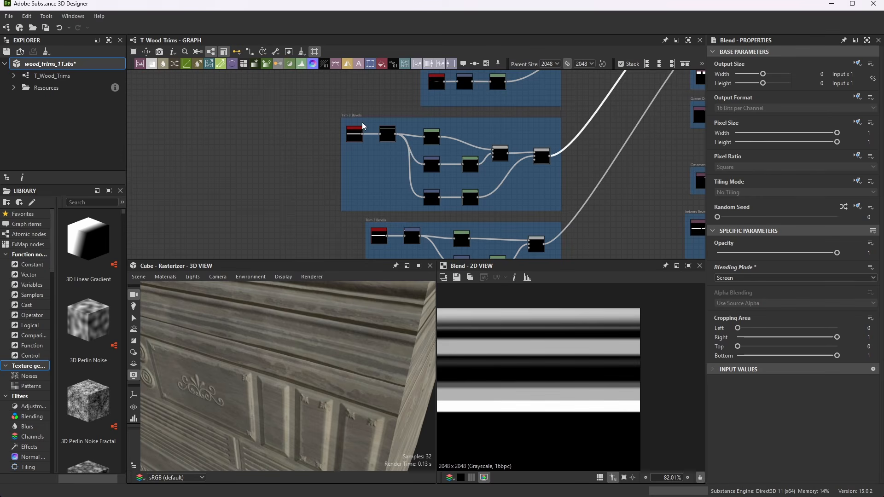
scroll(353, 116, up, 7)
scroll(426, 115, down, 14)
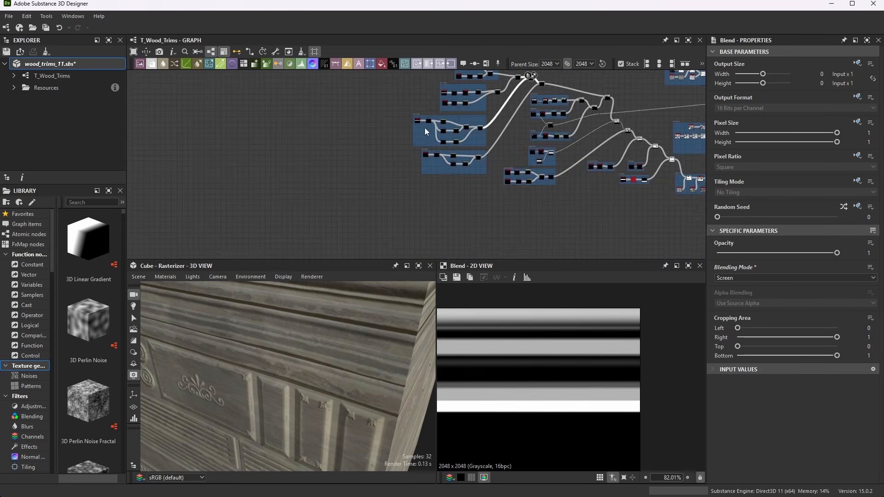
scroll(424, 155, up, 6)
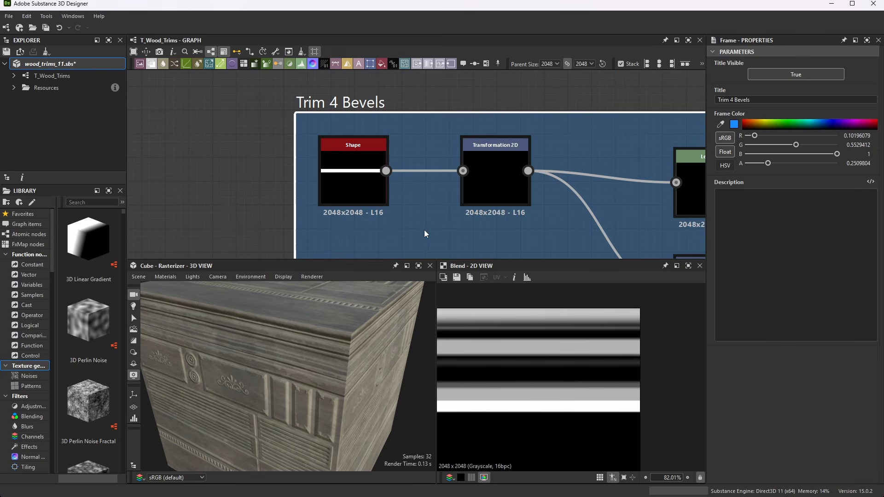
scroll(400, 162, down, 10)
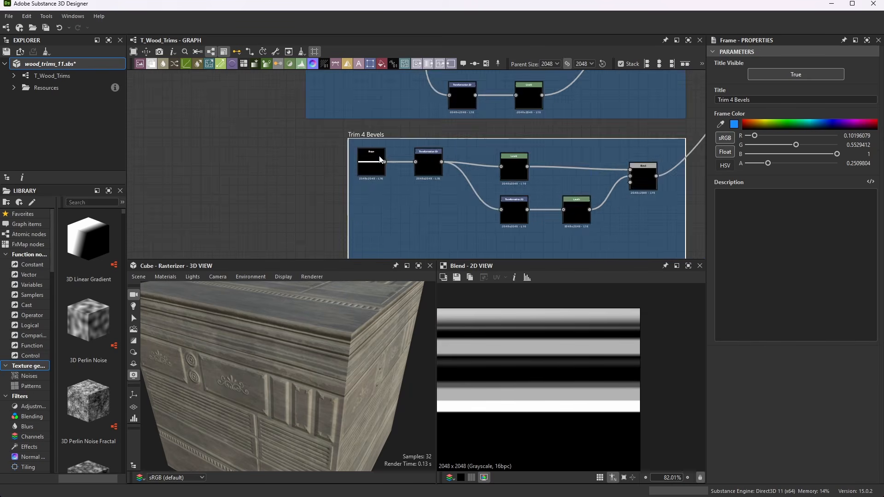
Step: Preview the Shape node of Trim 4 Bevels and inspect its pattern, scale and size parameters
scroll(433, 109, up, 2)
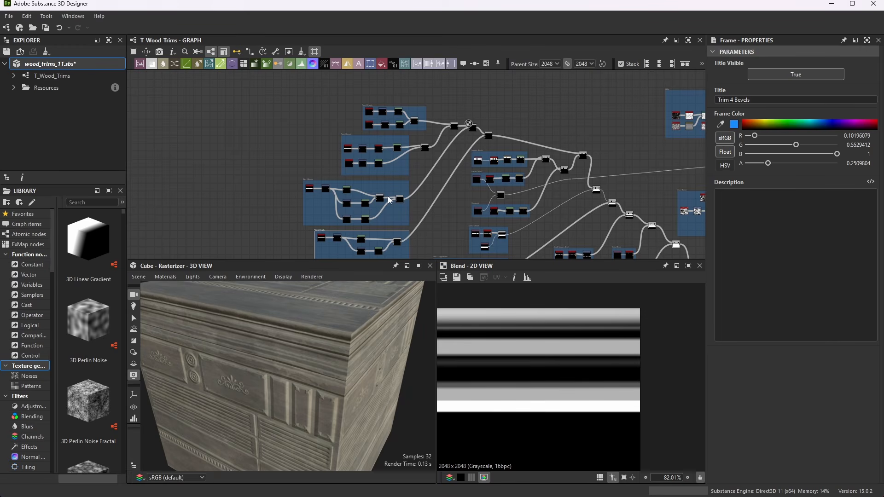
scroll(365, 243, up, 4)
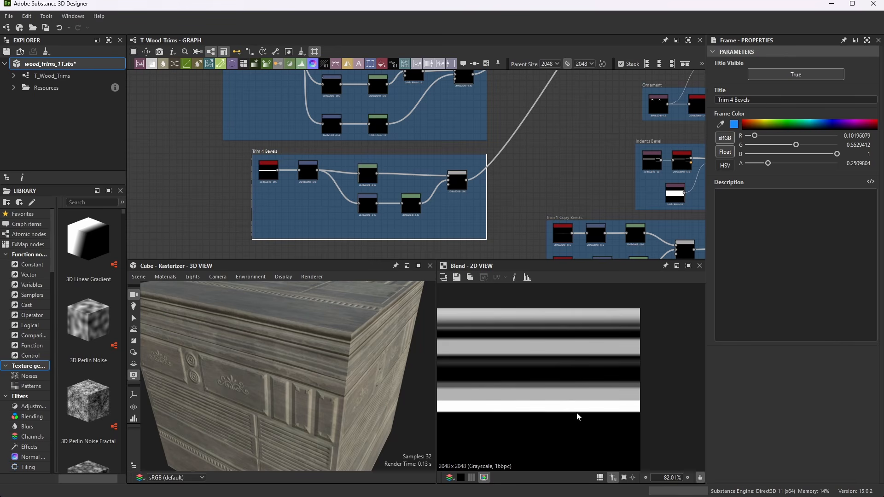
scroll(631, 403, up, 3)
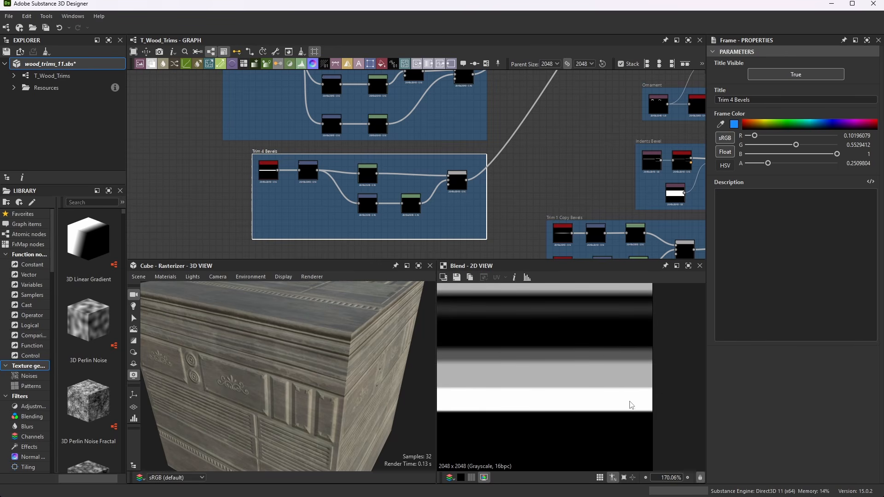
scroll(272, 154, up, 8)
double_click(272, 154)
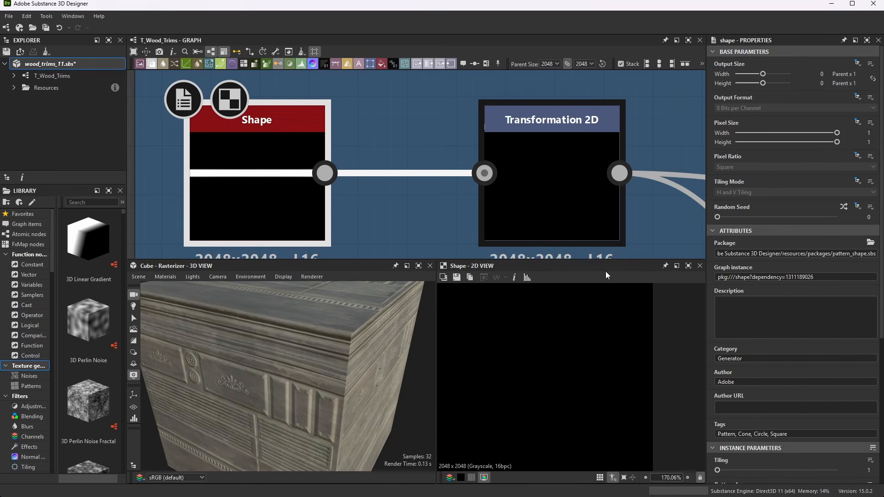
scroll(803, 333, down, 5)
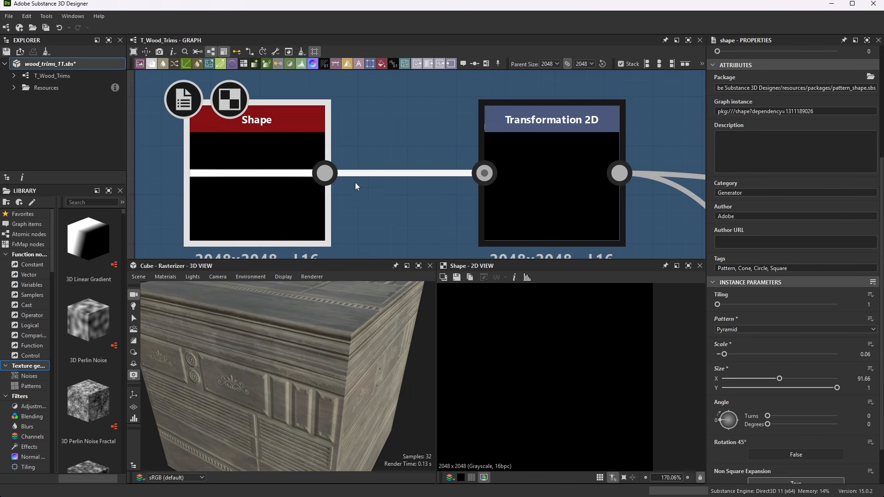
Step: Preview the first Transformation 2D node of Trim 4 Bevels and inspect its tiling mode, Y offset and strip placement
click(552, 173)
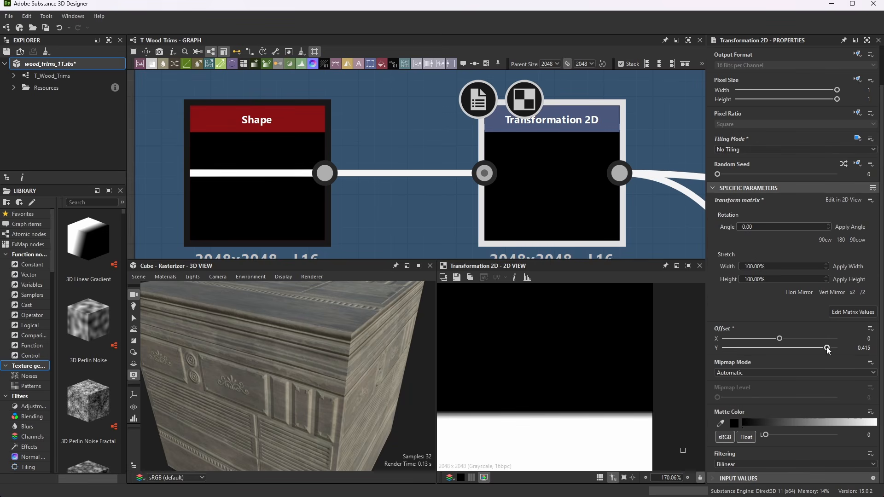
scroll(788, 355, up, 2)
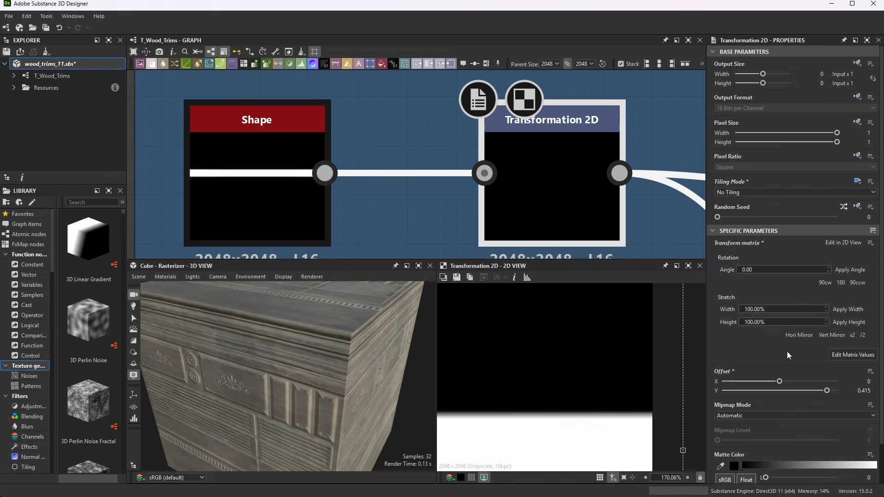
middle_drag(662, 418, 593, 325)
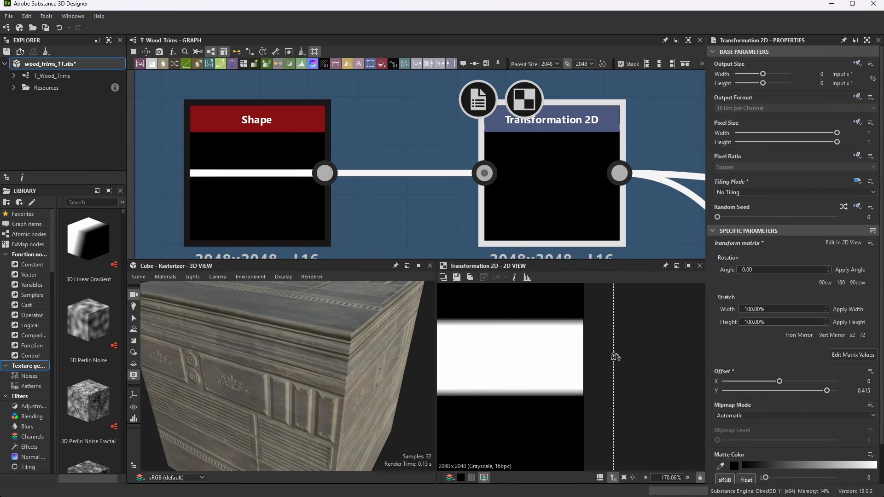
scroll(501, 360, down, 10)
scroll(503, 330, up, 6)
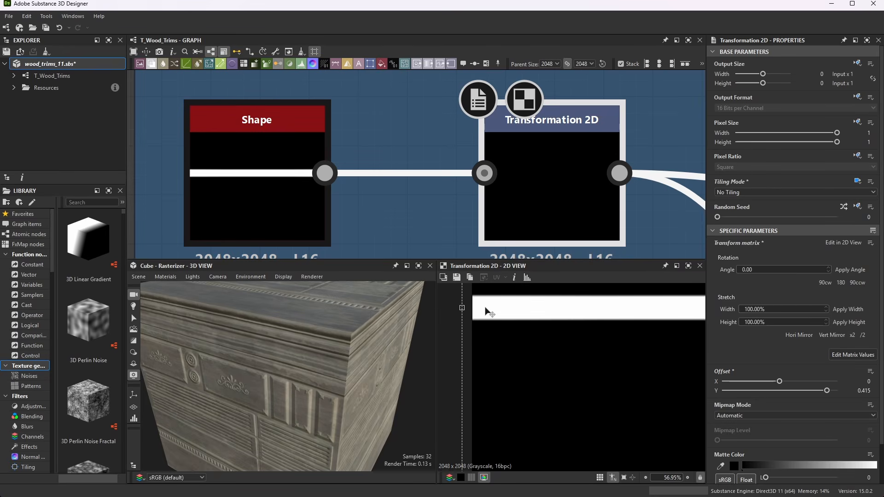
middle_drag(594, 351, 671, 345)
scroll(636, 305, up, 2)
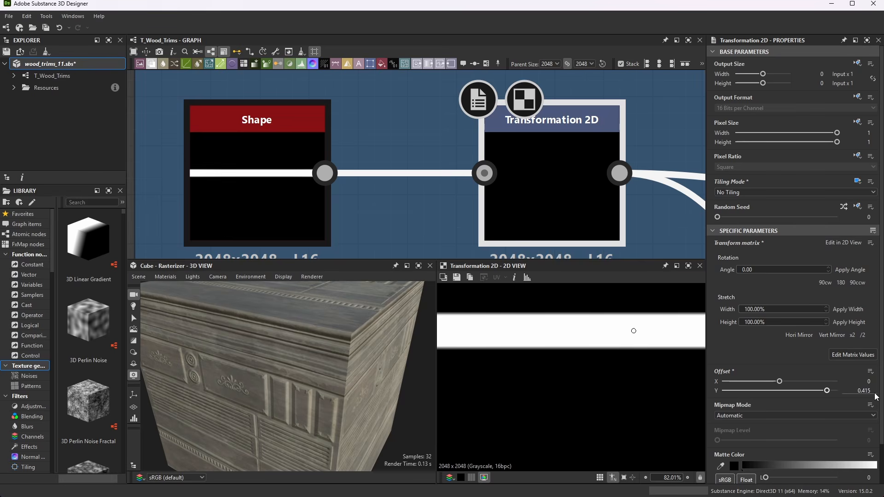
scroll(569, 357, down, 7)
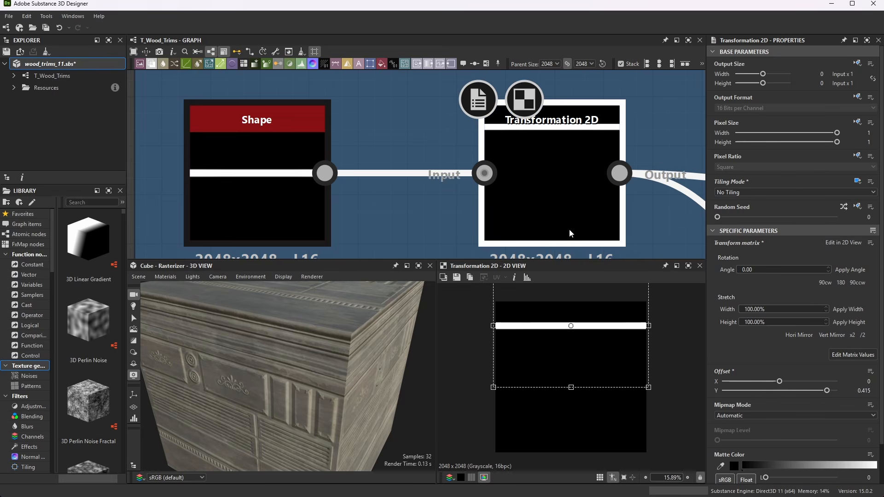
Step: Preview the upper Levels node of Trim 4 Bevels and check its output high level as a numeric value
scroll(550, 191, down, 6)
scroll(611, 195, up, 3)
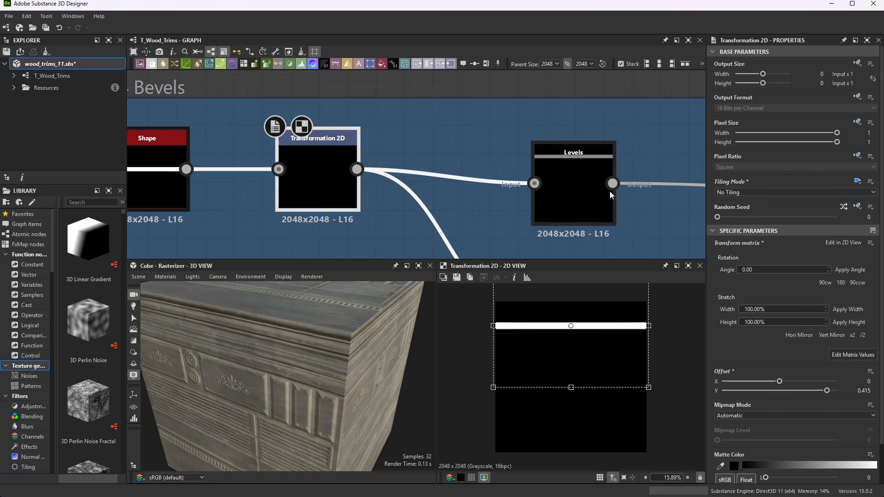
double_click(581, 183)
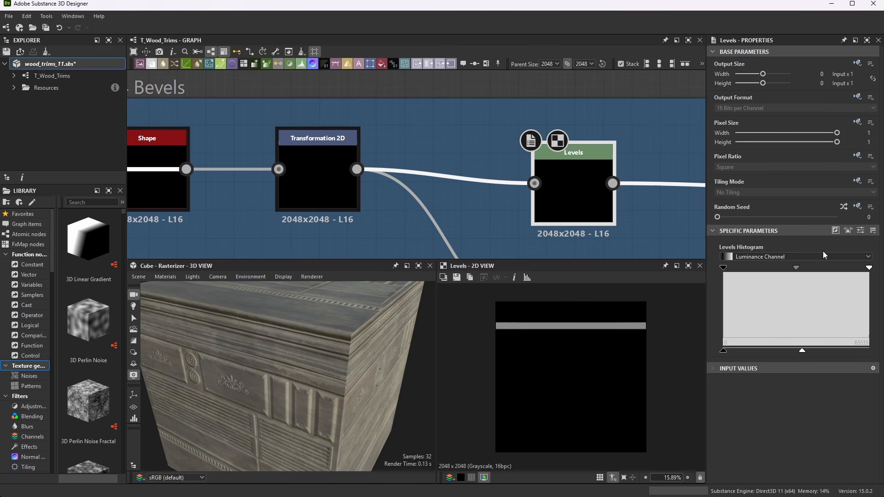
click(861, 230)
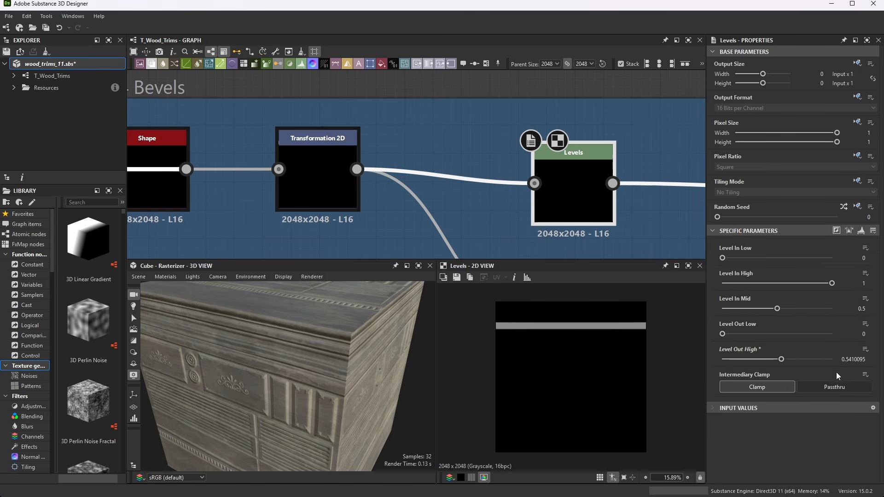
click(861, 230)
Step: Preview the second Transformation 2D node of Trim 4 Bevels and inspect its Y offset and strip placement
scroll(582, 142, down, 4)
scroll(328, 128, up, 2)
scroll(363, 102, up, 2)
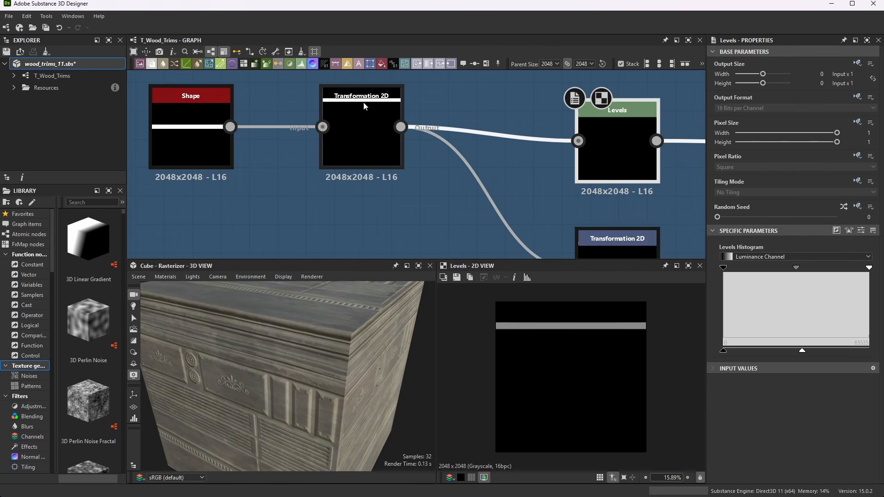
scroll(370, 102, up, 1)
scroll(519, 167, down, 4)
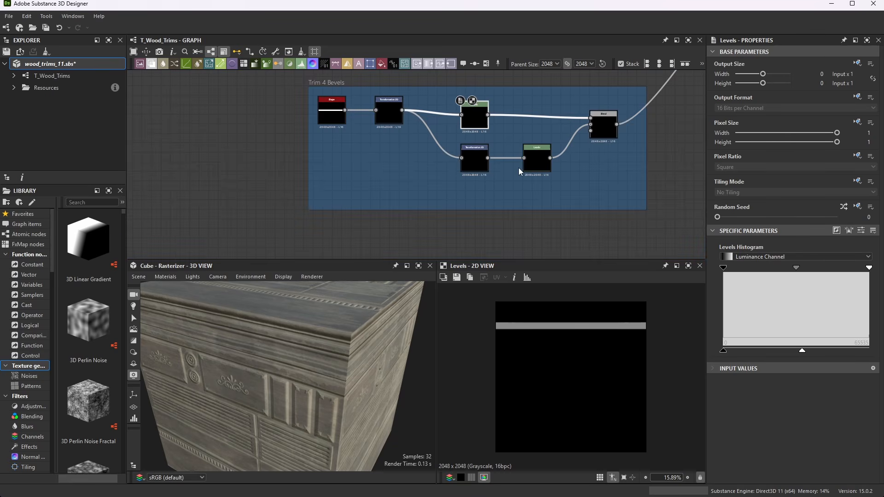
scroll(474, 170, up, 4)
double_click(471, 164)
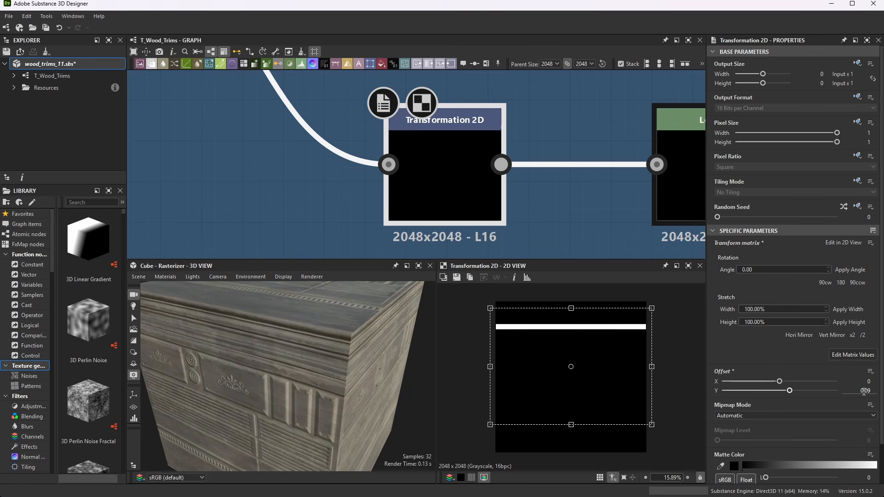
Step: Preview the lower Levels node of Trim 4 Bevels and compare it with the second Transformation 2D node
scroll(510, 180, down, 3)
scroll(509, 180, up, 3)
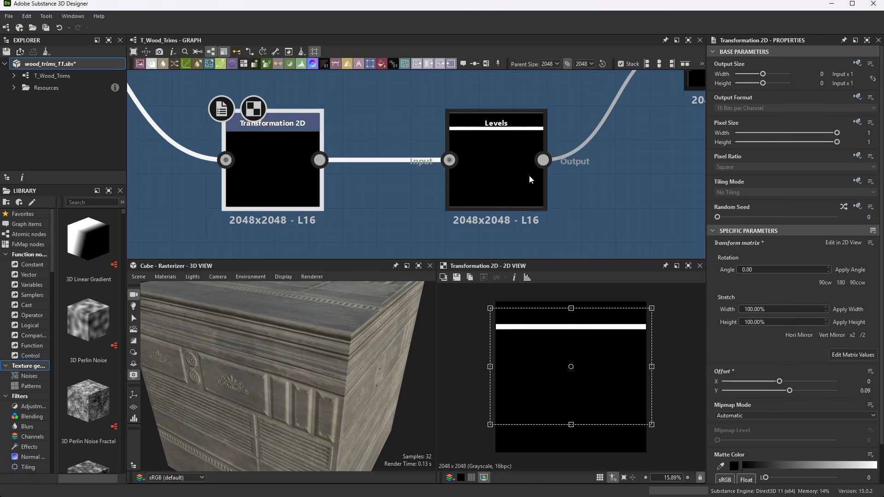
click(507, 170)
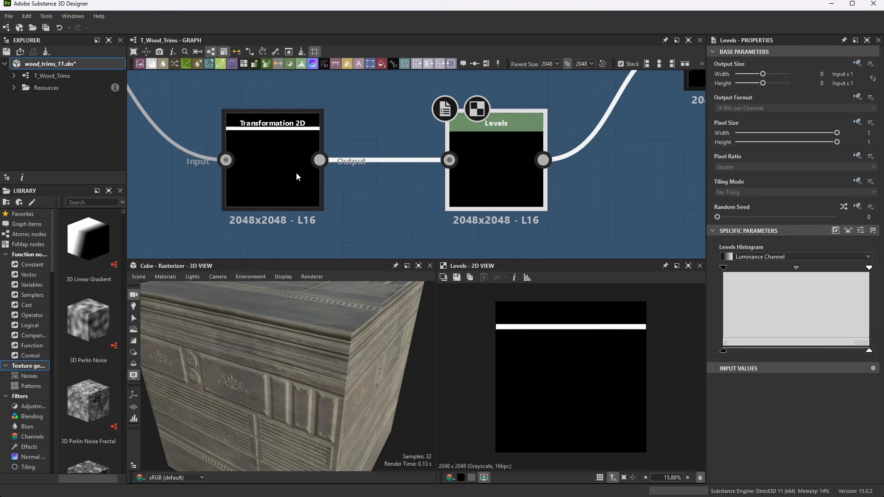
click(282, 157)
scroll(301, 172, down, 3)
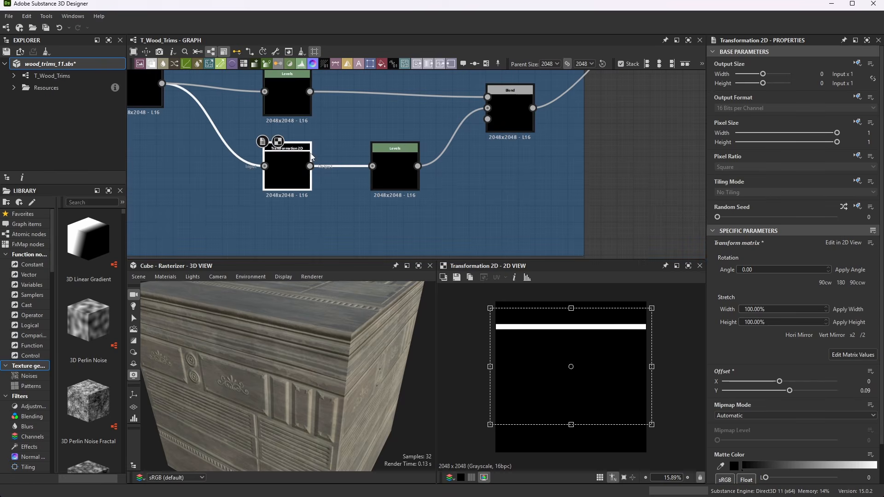
Step: Preview the Trim 4 Bevels Blend node and examine its blending mode and combined strips up close
scroll(506, 97, up, 5)
double_click(540, 128)
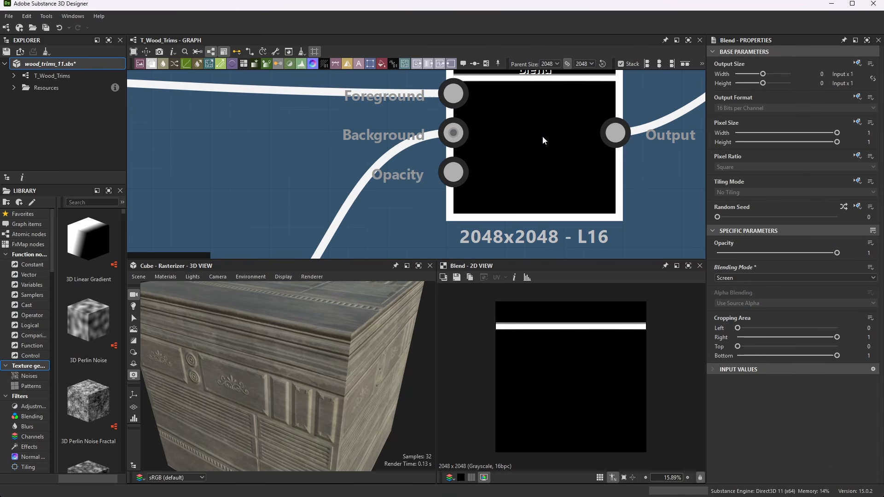
scroll(616, 308, up, 5)
scroll(612, 320, up, 3)
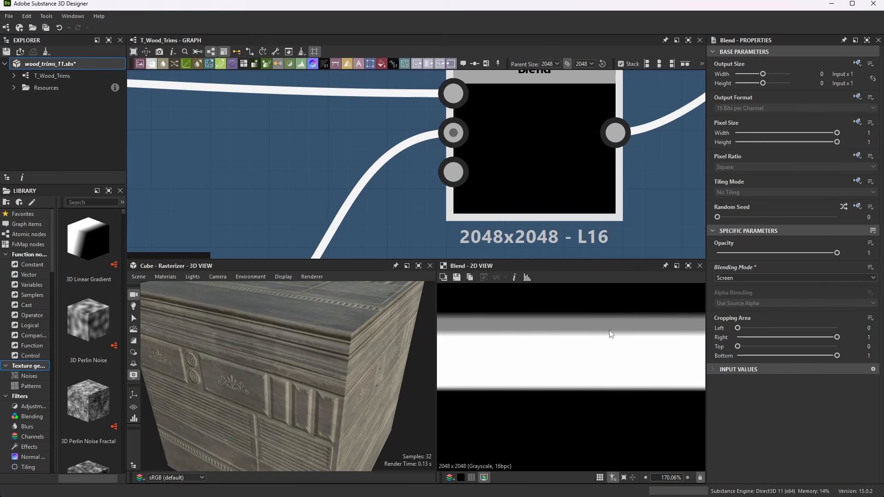
scroll(533, 207, down, 8)
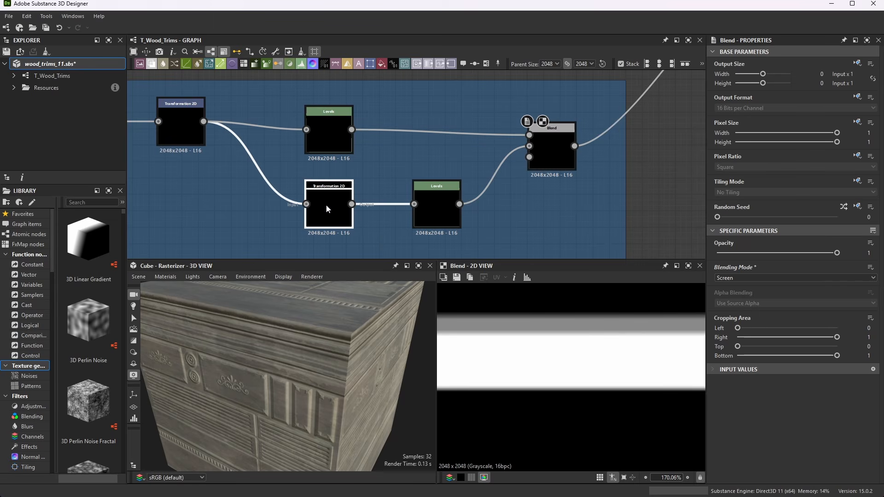
Step: Compare the second Transformation 2D node's offset parameters with the strips previewed from the Trim 4 Bevels Blend node
double_click(326, 204)
double_click(539, 150)
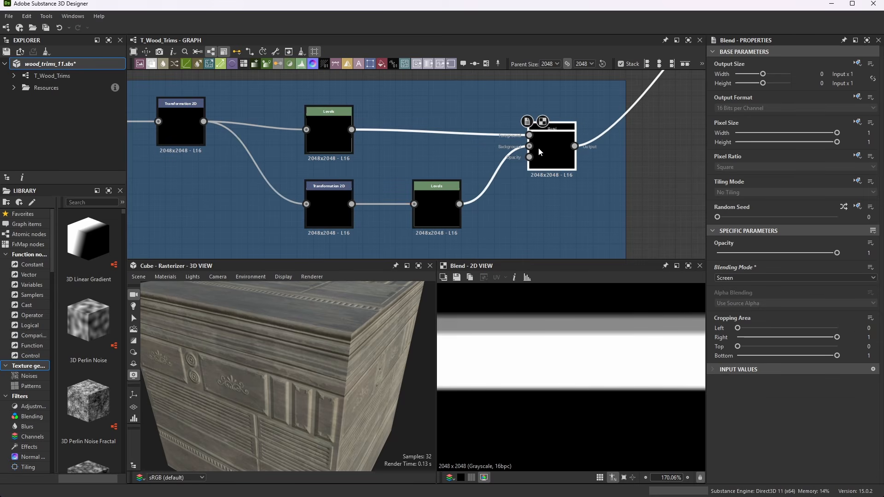
click(327, 212)
key(f)
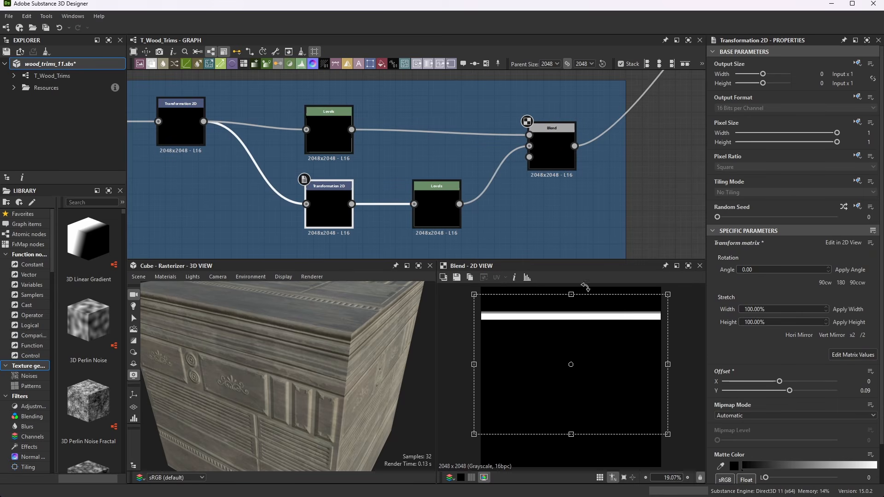
scroll(618, 312, up, 8)
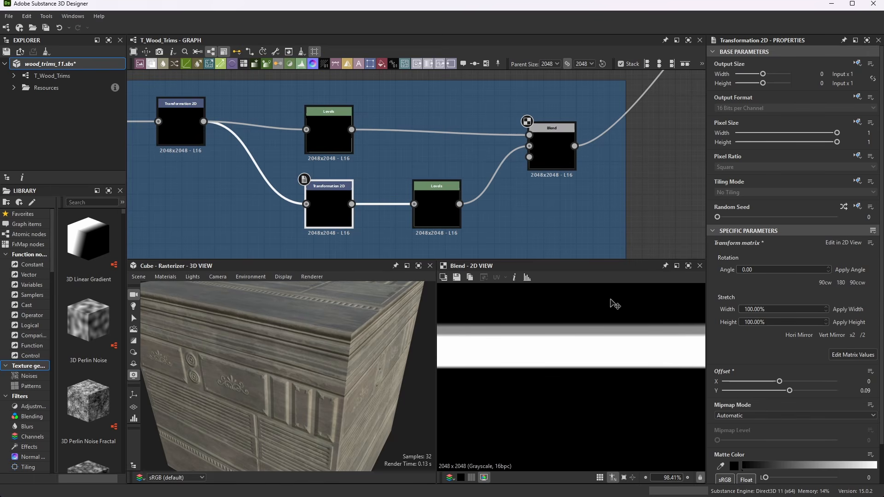
click(553, 145)
scroll(554, 196, down, 10)
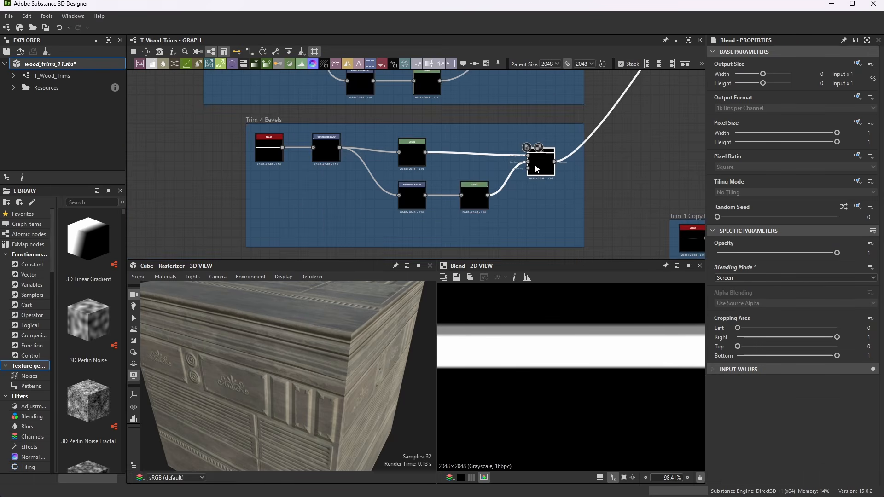
Step: Preview the Blend node that merges Trim 4 with the other trims and inspect the bevels on the 3D model
scroll(593, 132, up, 10)
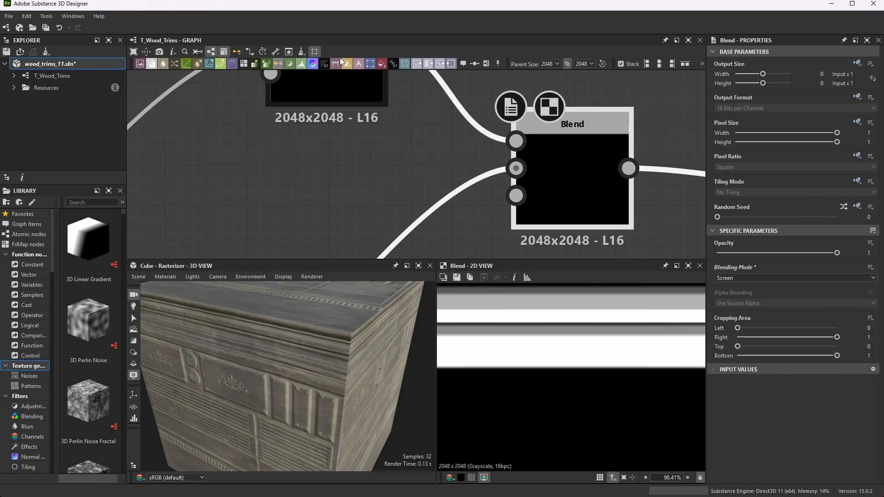
scroll(491, 150, down, 8)
scroll(525, 157, up, 8)
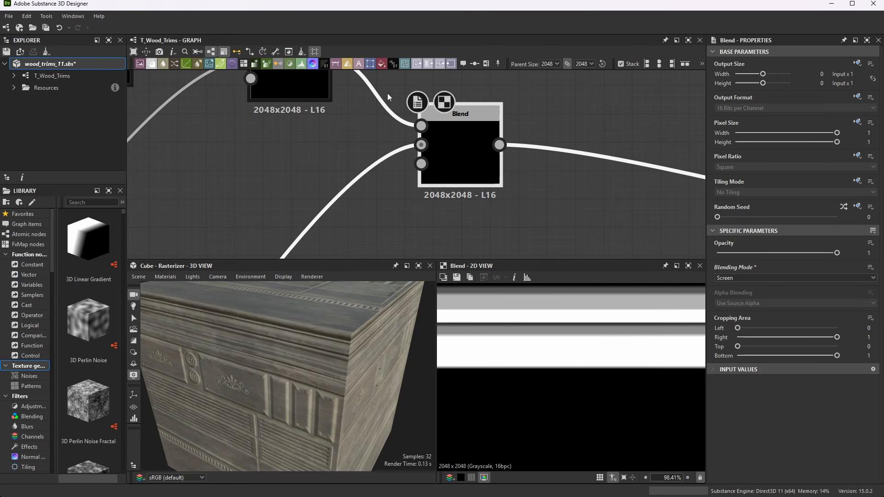
mouse_move(338, 352)
mouse_down()
mouse_move(368, 321)
mouse_move(342, 339)
mouse_up()
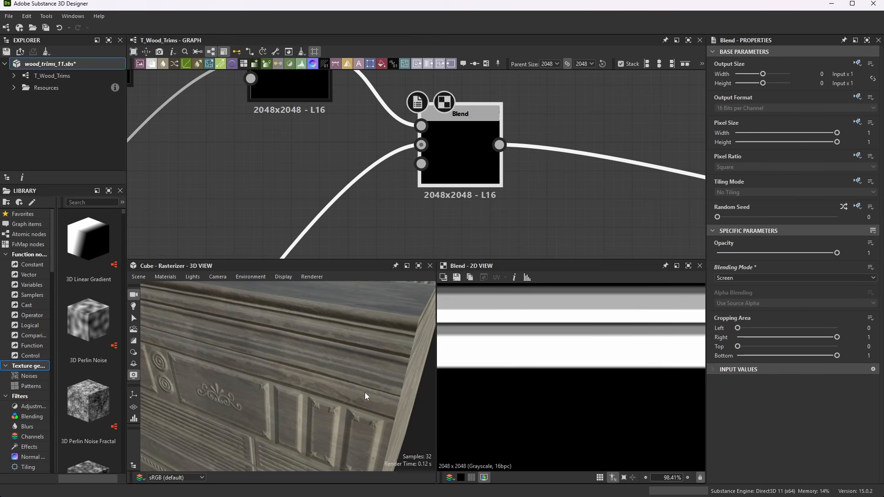
drag(327, 425, 347, 367)
scroll(343, 367, down, 4)
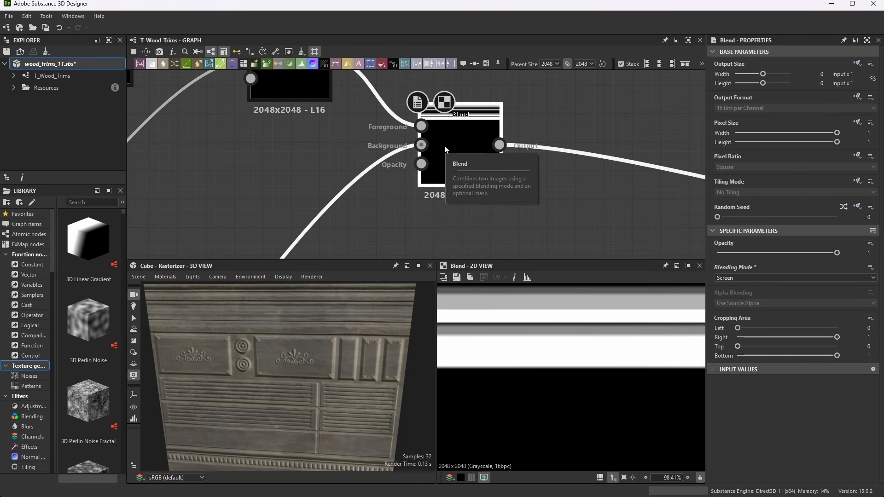
Step: Locate the Squares Bevels frame in the graph and examine its Bitmap, Bevel, Blur and Levels chain
scroll(444, 145, down, 3)
scroll(438, 123, up, 4)
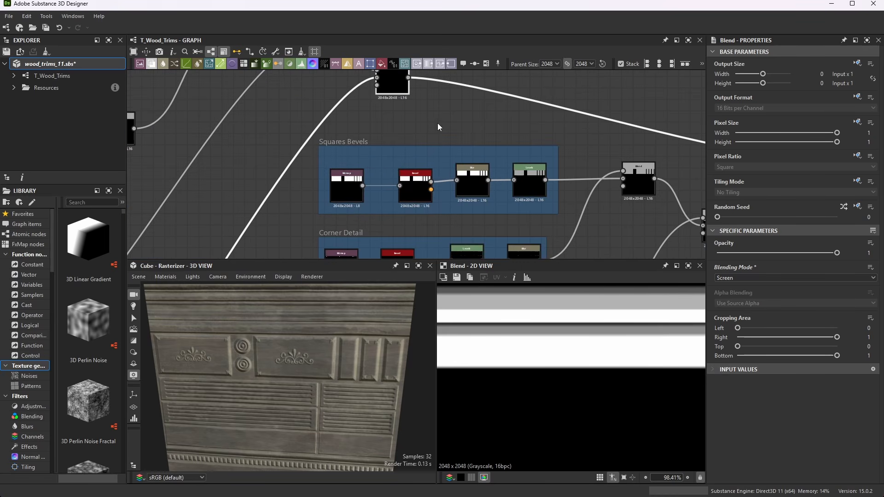
scroll(417, 165, up, 1)
middle_drag(496, 173, 424, 150)
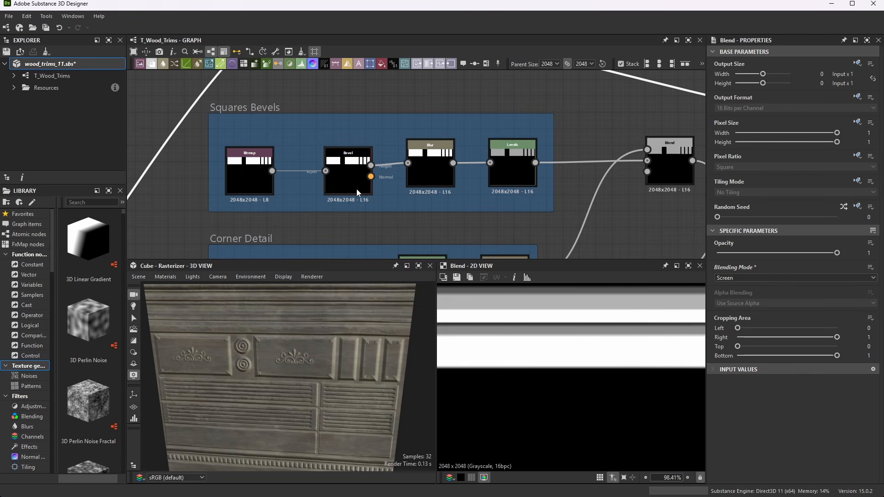
scroll(294, 169, up, 3)
scroll(293, 169, up, 1)
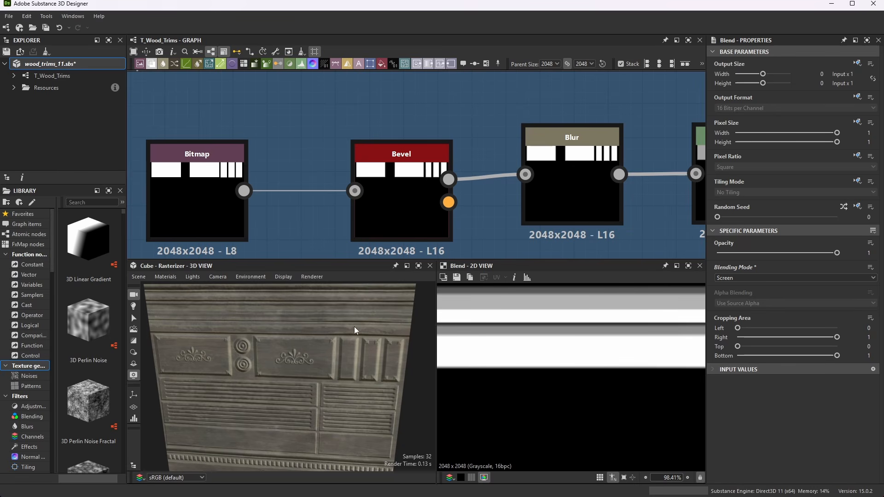
Step: Switch to Photoshop and hide the Pillars Shapes, Second Trim 1, Small Squares, Spiral and Fancy Deail groups in trim_masks_03.psd
click(834, 5)
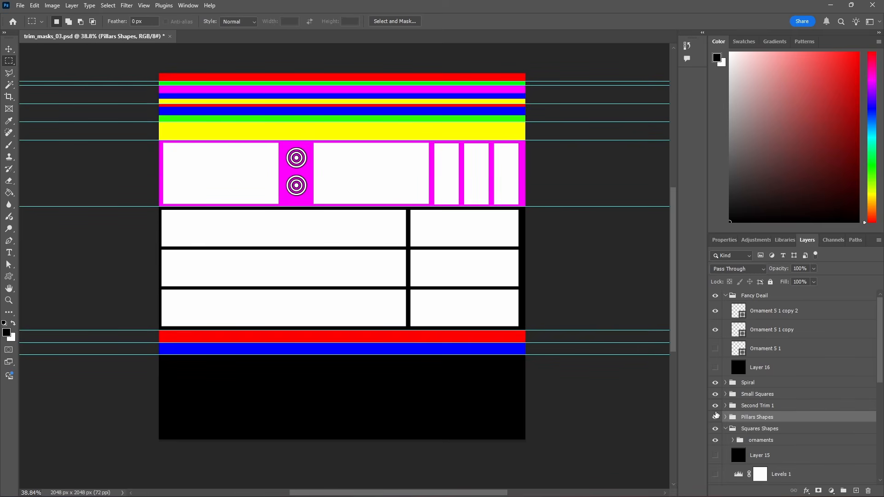
drag(716, 417, 715, 377)
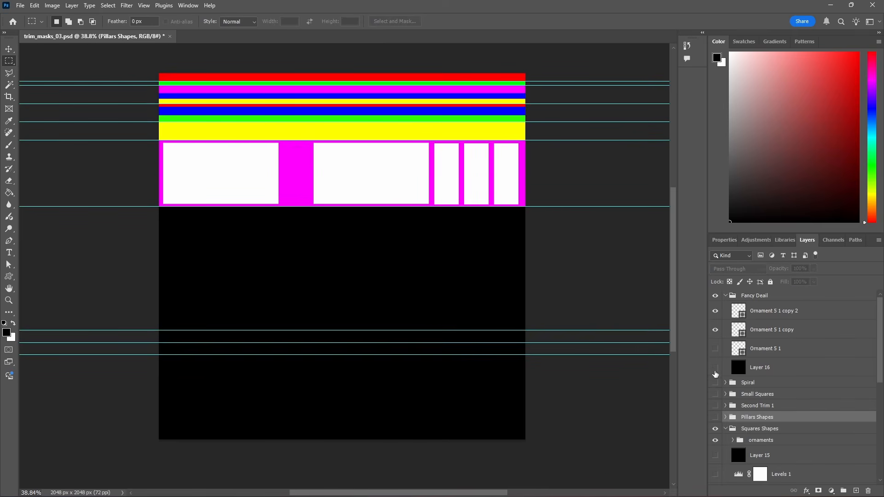
drag(718, 330, 721, 299)
Step: Show the black layer in the Squares Shapes group to isolate the white squares mask, and examine it on the canvas
click(726, 429)
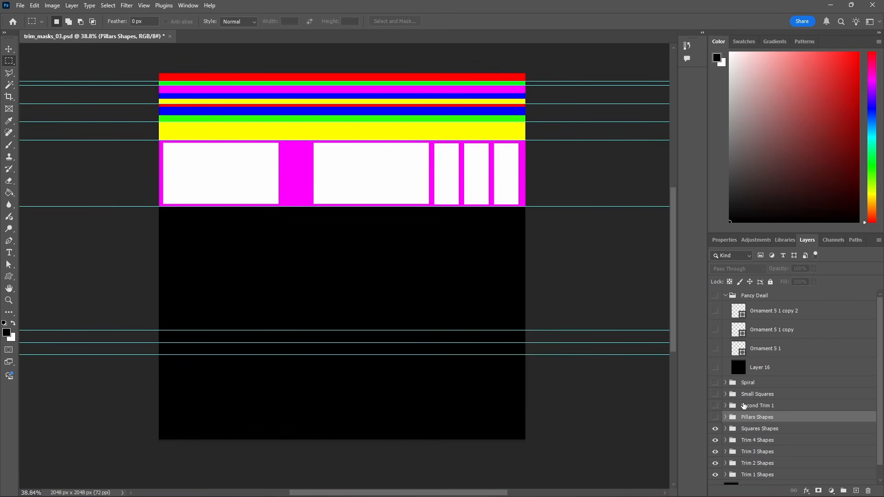
scroll(744, 406, down, 1)
click(725, 415)
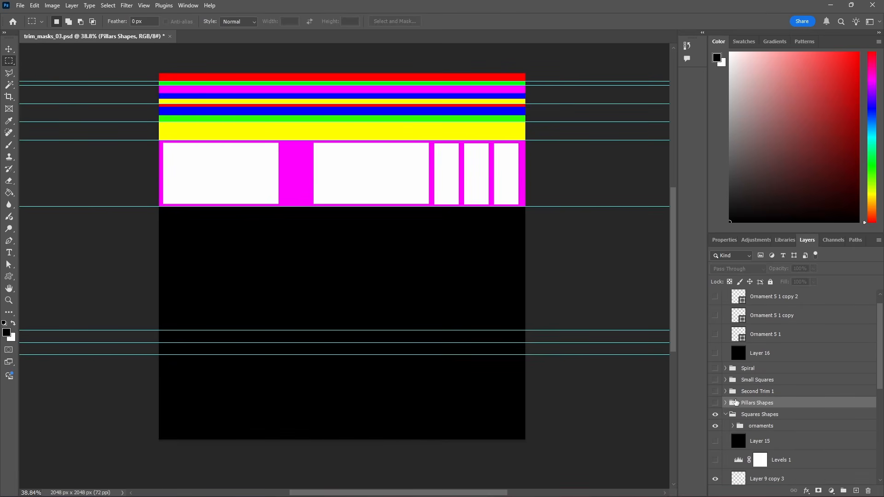
scroll(736, 402, down, 3)
scroll(734, 402, down, 6)
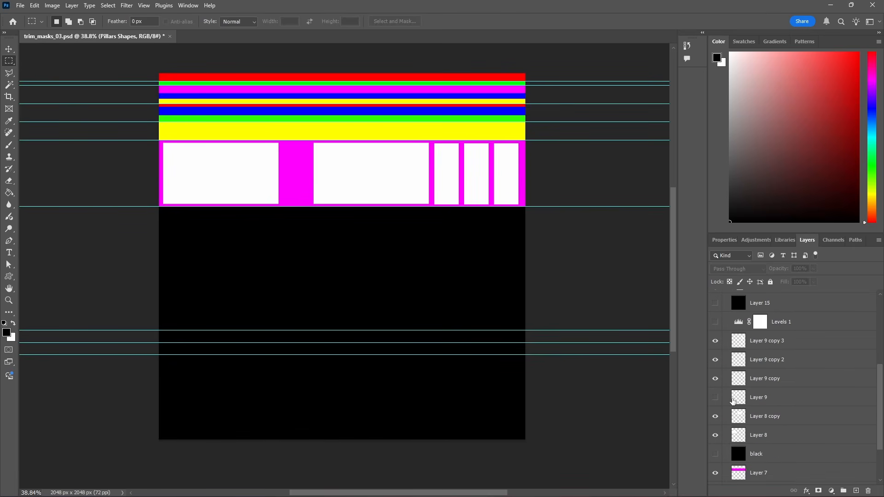
scroll(733, 400, down, 3)
click(715, 408)
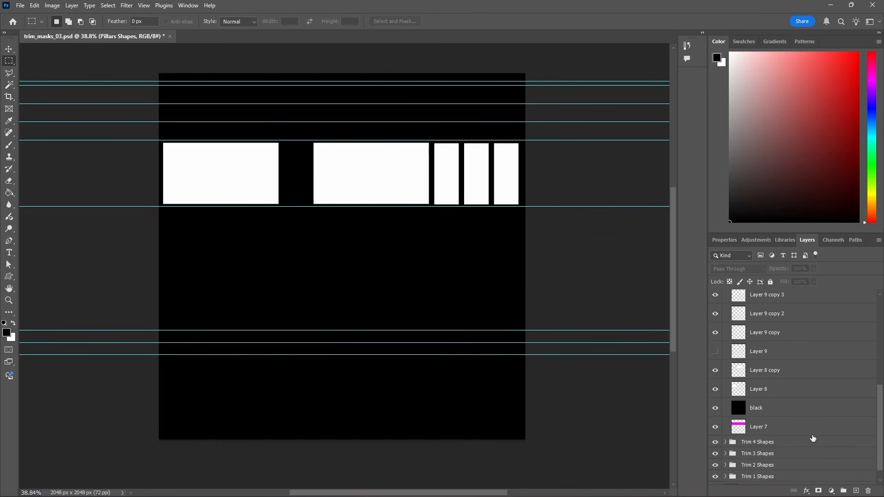
click(716, 409)
click(716, 408)
alt+scroll(309, 125, up, 7)
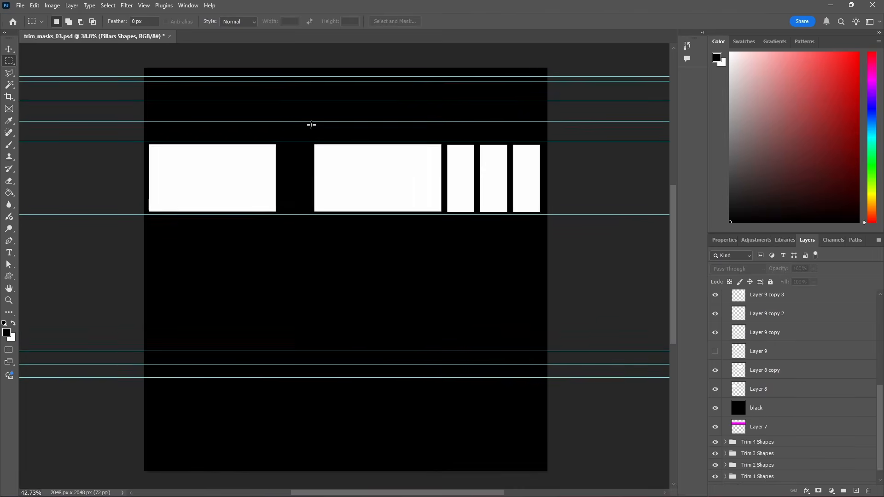
alt+scroll(349, 171, down, 6)
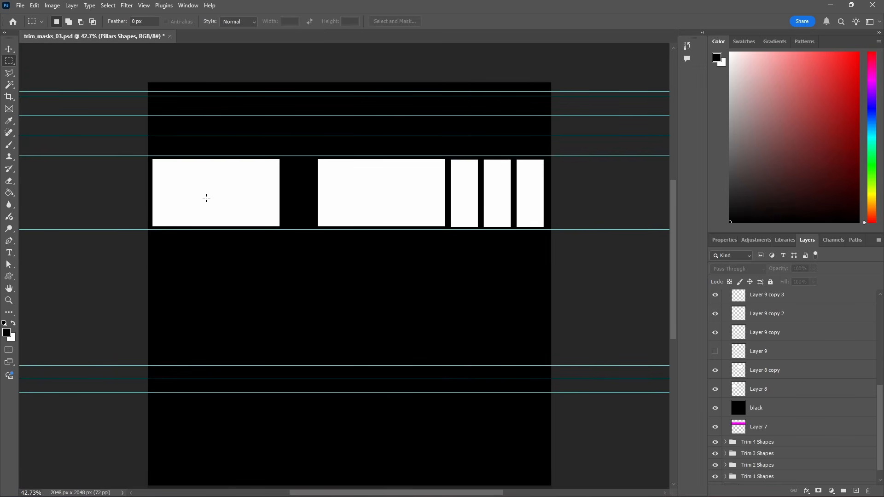
Step: Switch back to Substance 3D Designer and inspect the Squares Bevels Bitmap node's colour mode and resource path
click(831, 5)
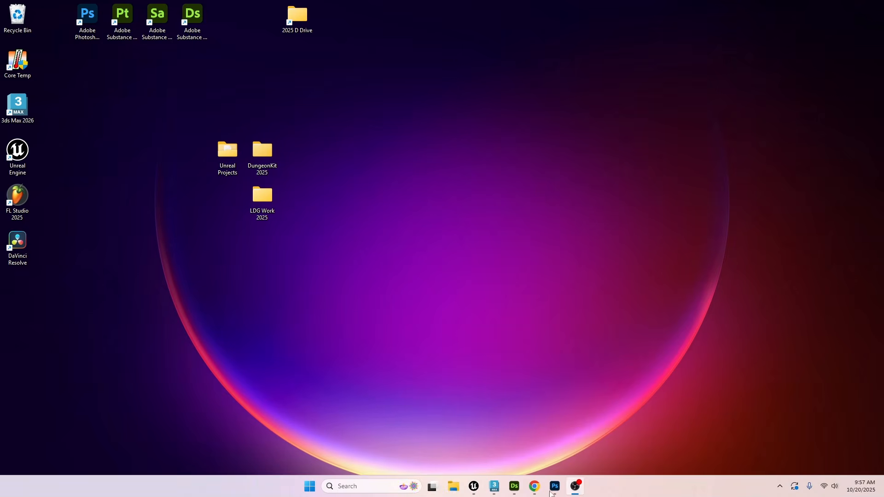
click(514, 487)
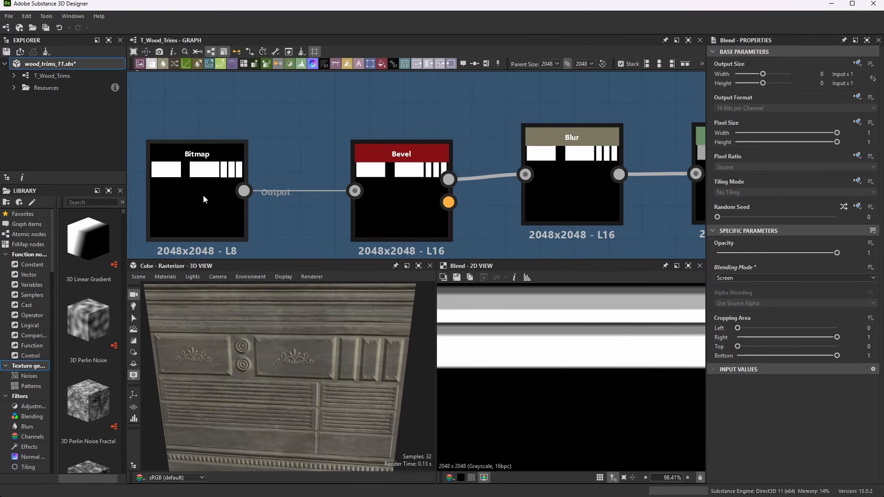
click(223, 192)
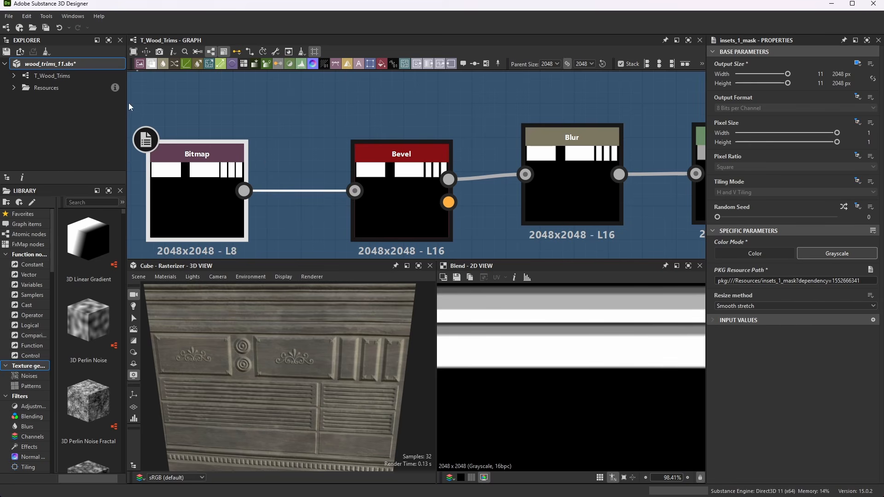
middle_drag(149, 210, 233, 192)
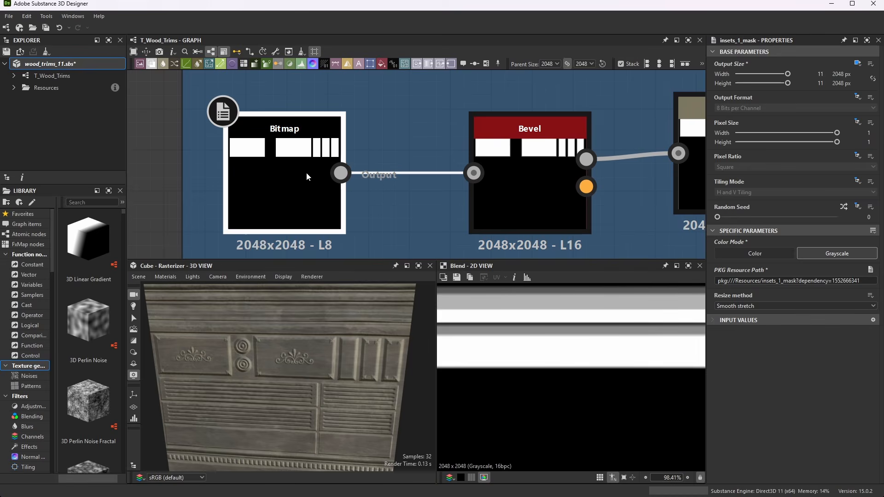
scroll(305, 173, down, 1)
key(space)
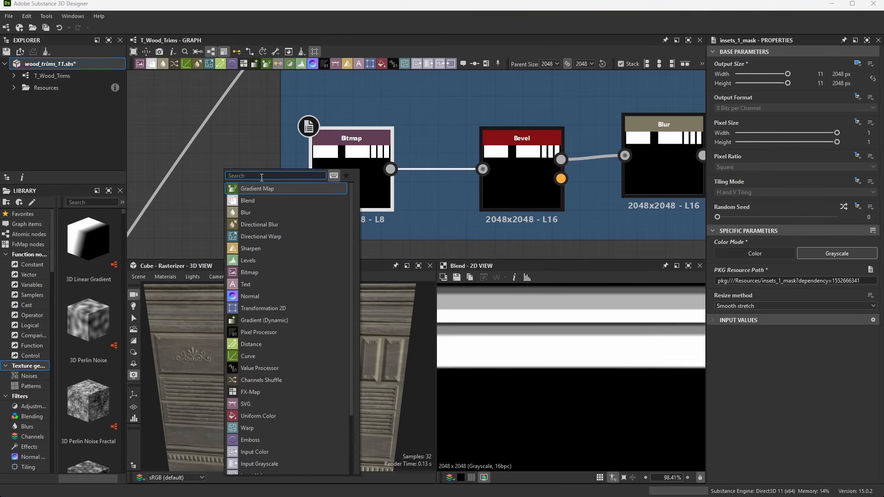
text(b)
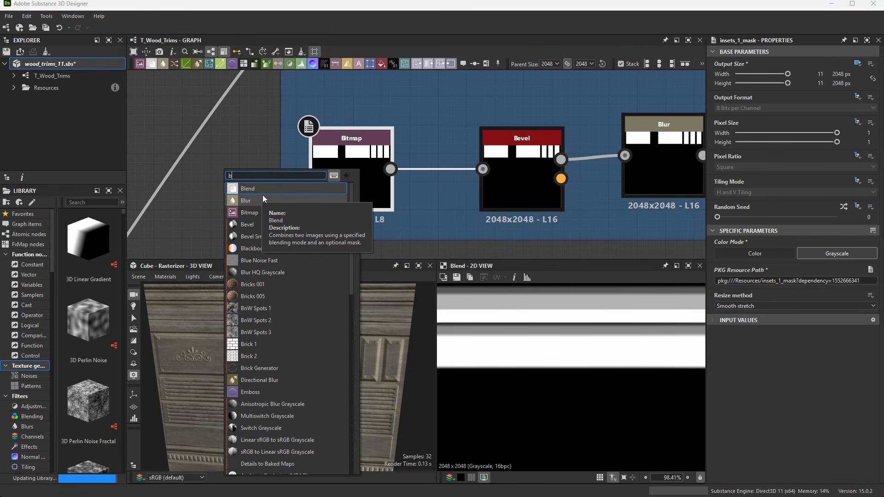
click(270, 213)
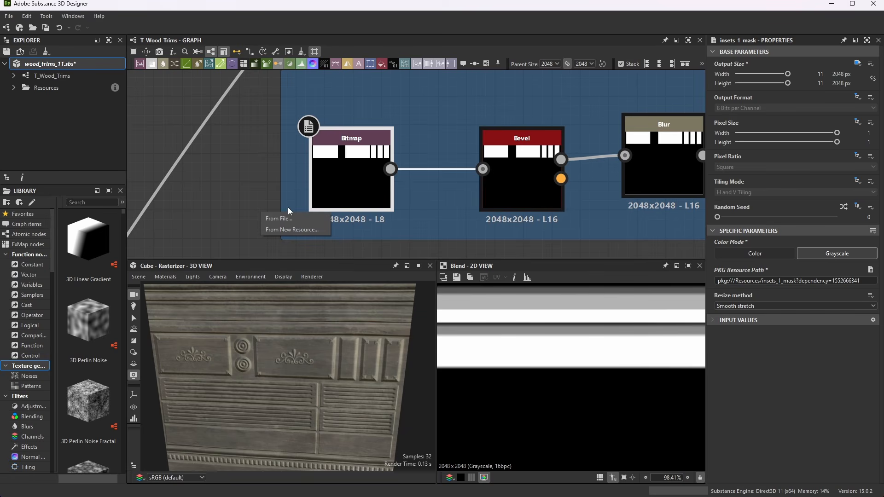
click(217, 151)
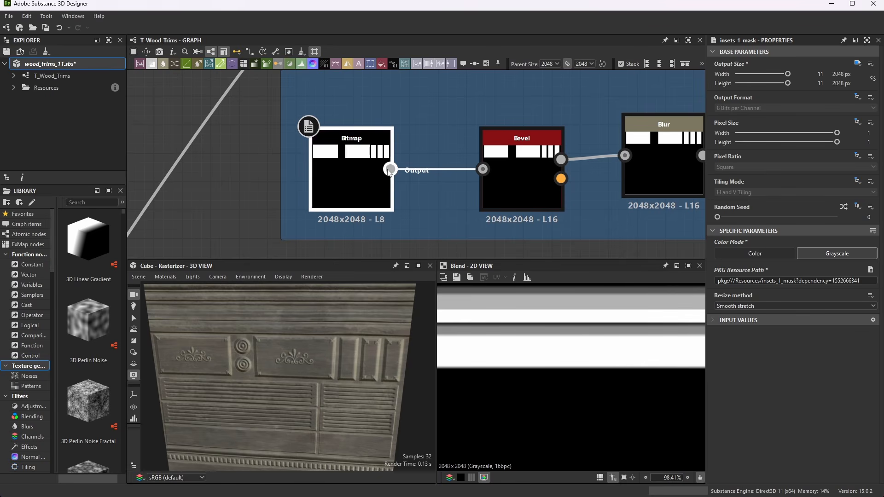
Step: Preview the Bevel node's height output and examine its softened square edges alongside the panels on the 3D model
scroll(550, 148, up, 2)
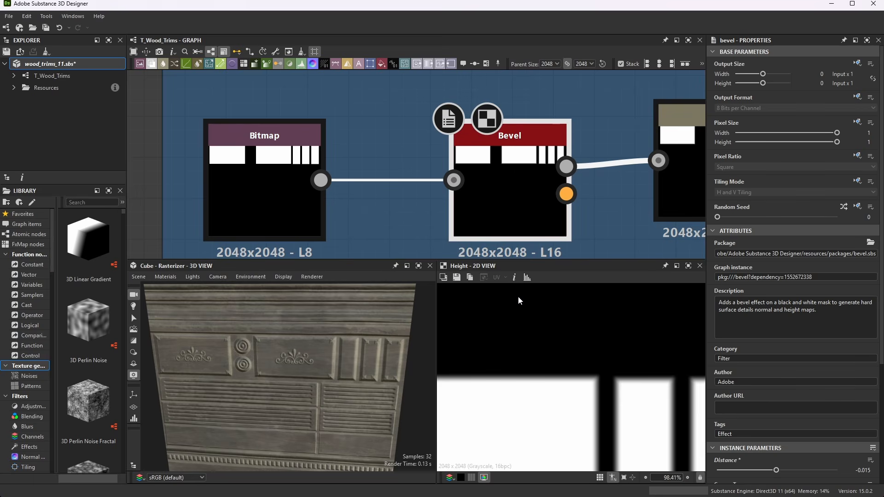
scroll(549, 322, down, 5)
scroll(581, 378, up, 6)
scroll(357, 349, up, 3)
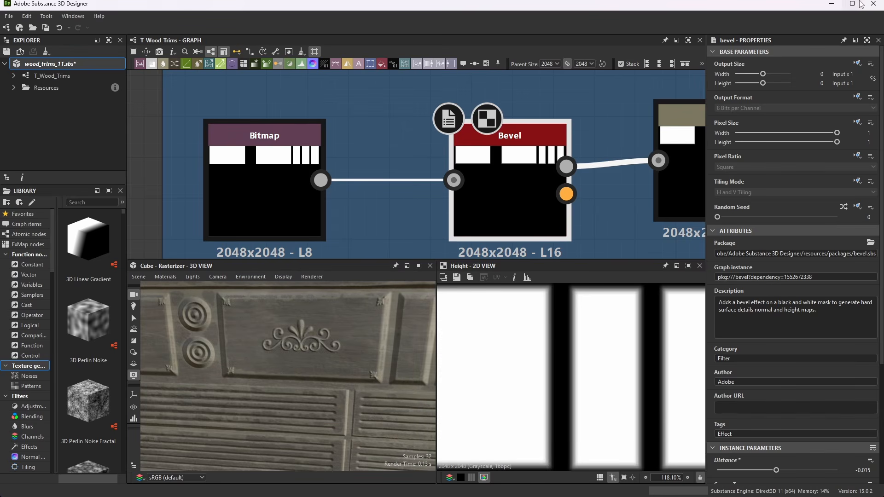
Step: Switch to Unreal Engine and examine the bevelled edges of the wood trim panels in the WoodTrimSheets level
click(832, 3)
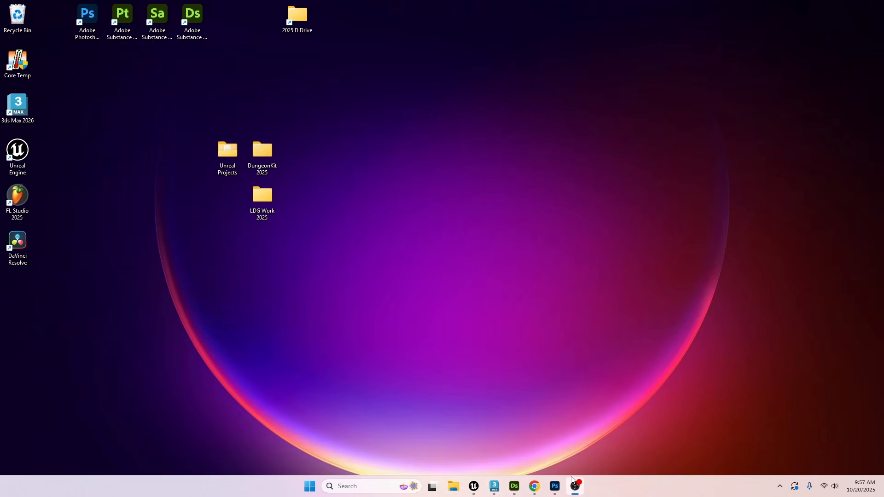
click(474, 487)
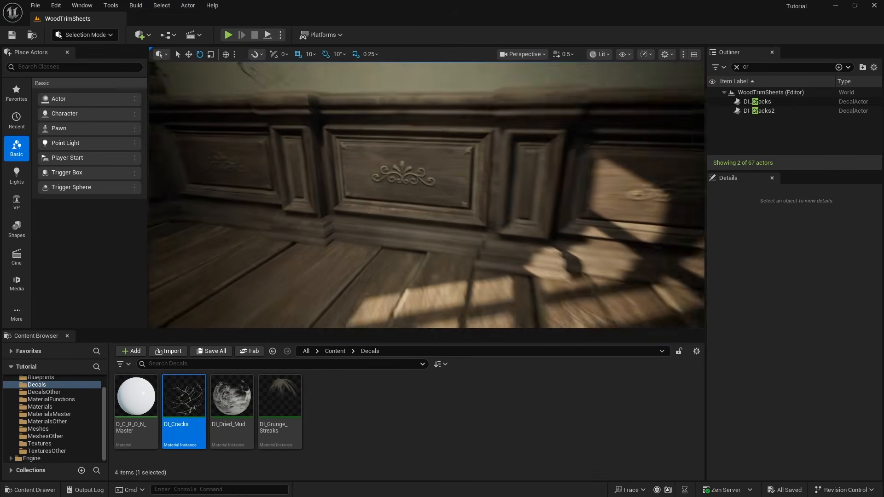
right_drag(459, 131, 455, 129)
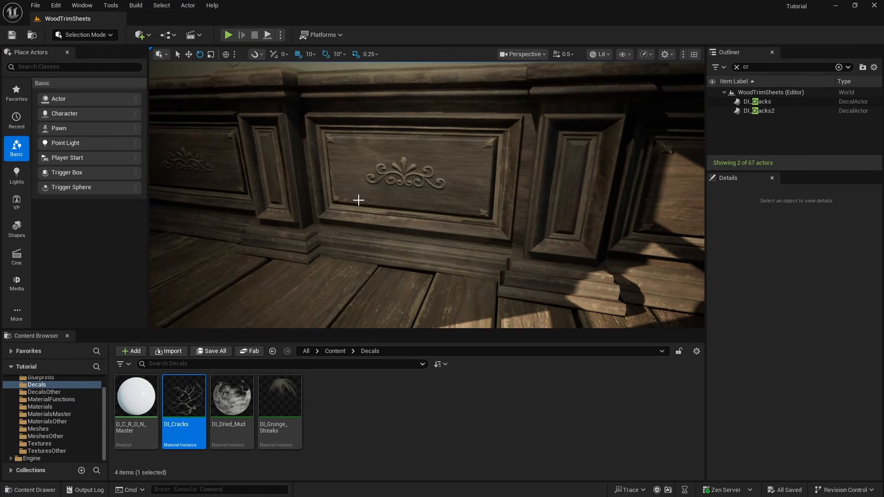
key(s)
right_drag(503, 180, 462, 173)
click(841, 6)
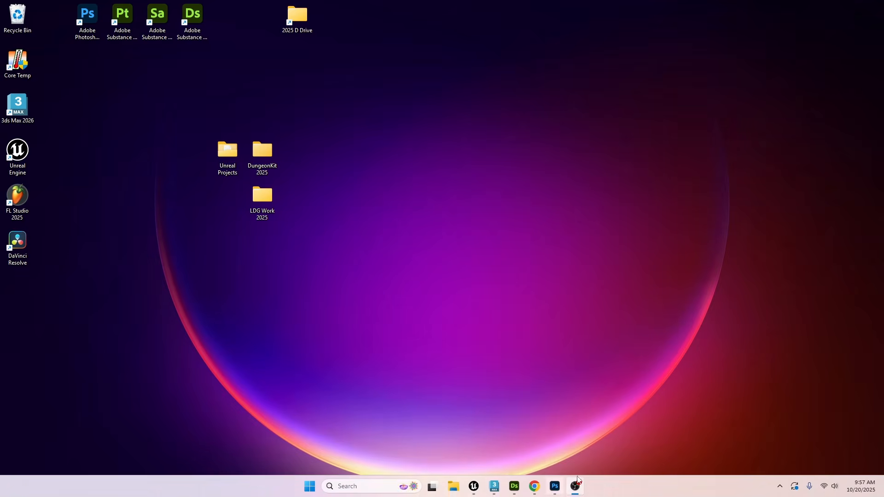
Step: Switch back to Substance 3D Designer and inspect the Distance and Smoothing settings of the Squares Bevels Bevel node
click(514, 486)
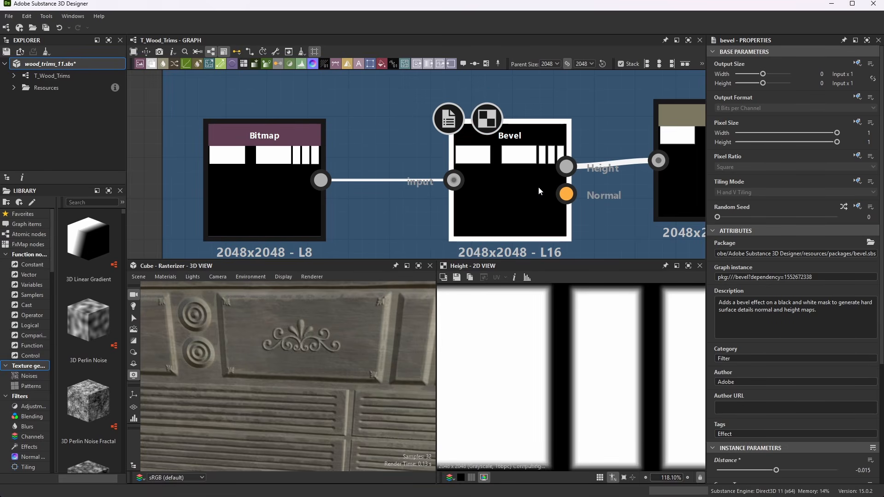
scroll(776, 405, down, 3)
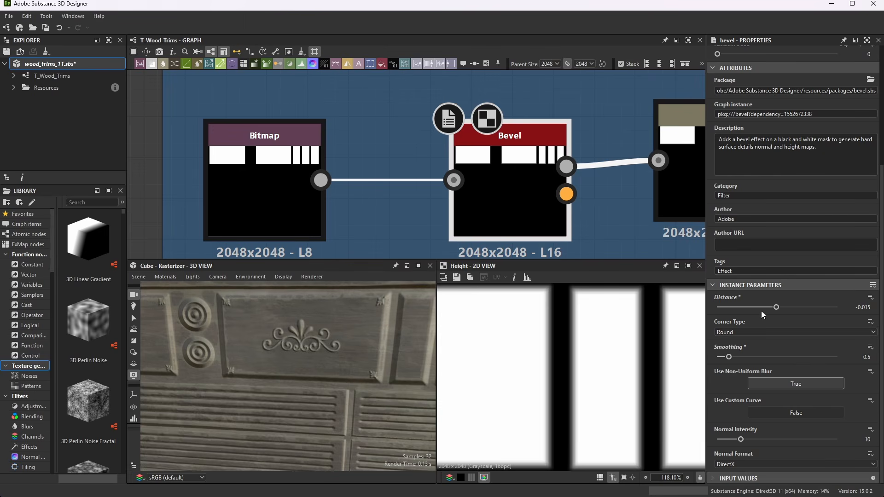
click(861, 308)
key(Return)
click(865, 357)
key(Return)
drag(559, 136, 559, 134)
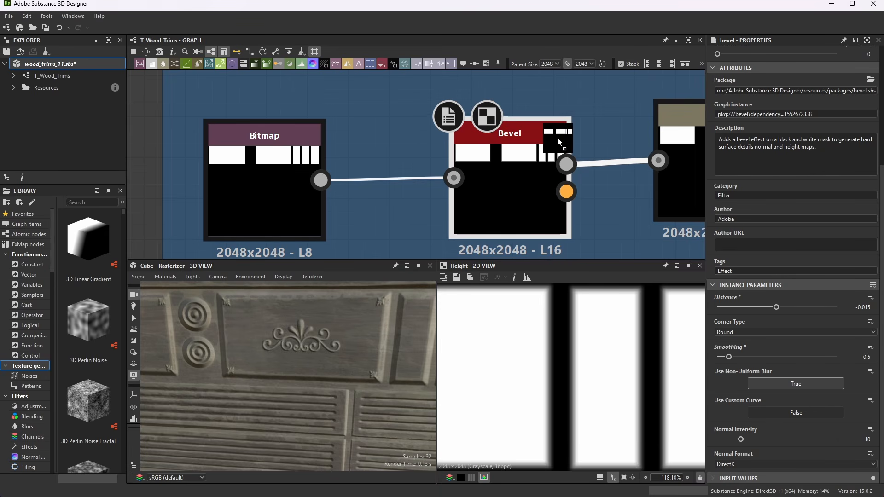
Step: Preview the Blur node after the Squares Bevels Bevel node and inspect its intensity
scroll(538, 191, down, 5)
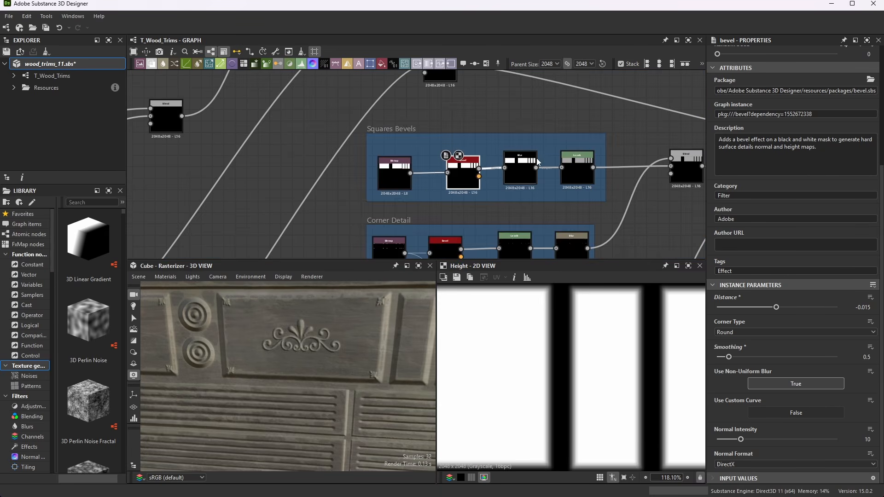
scroll(507, 227, up, 7)
middle_drag(477, 215, 451, 269)
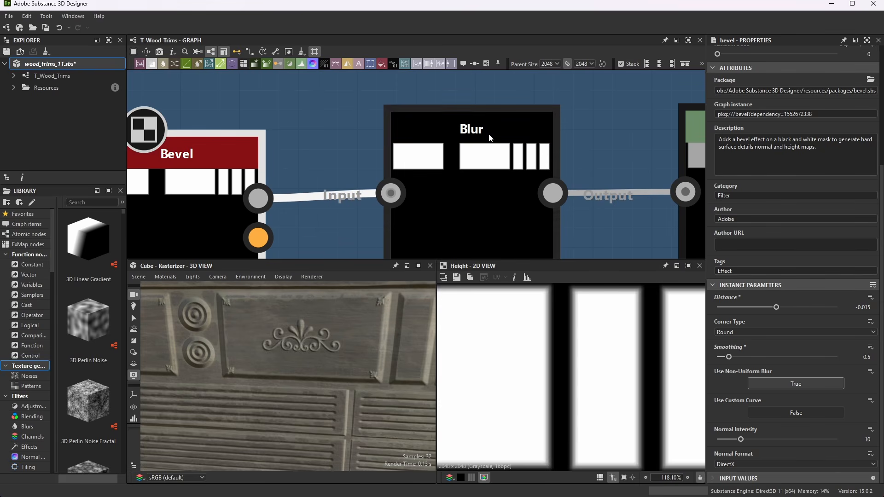
double_click(451, 143)
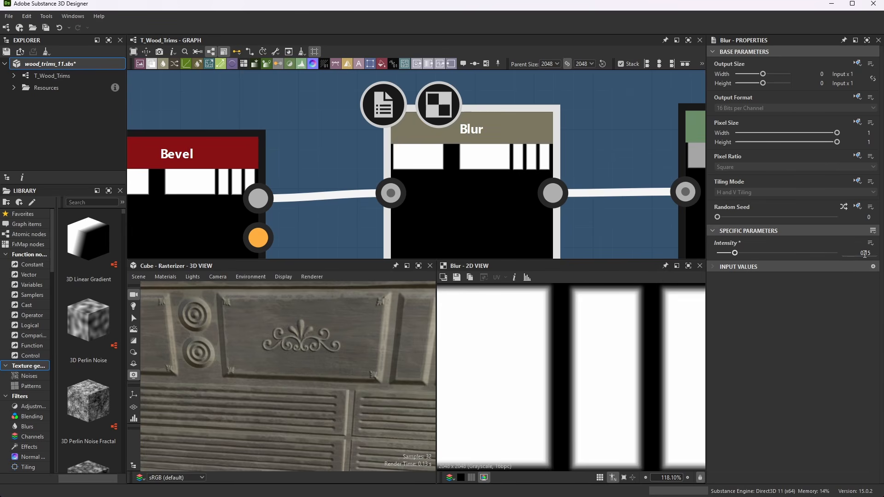
Step: Inspect the Squares Bevels Levels node, checking its histogram and its Level Out High value among the slider parameters
scroll(599, 184, down, 3)
scroll(612, 177, up, 4)
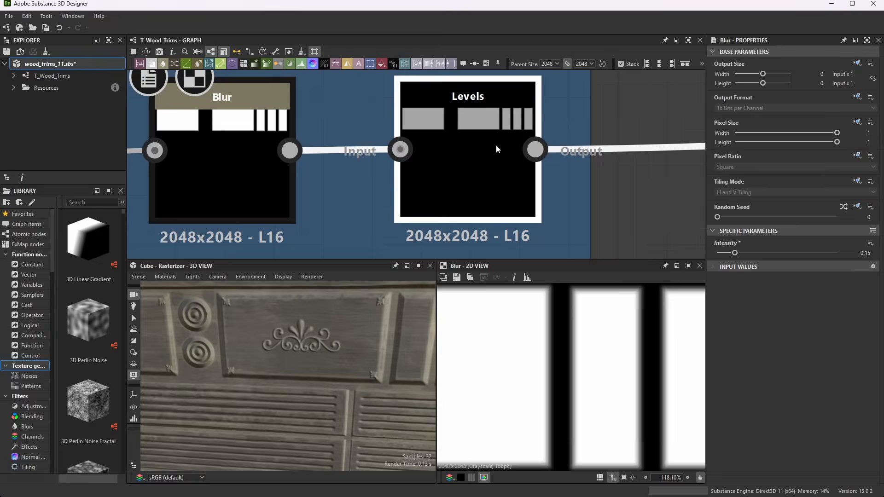
click(496, 146)
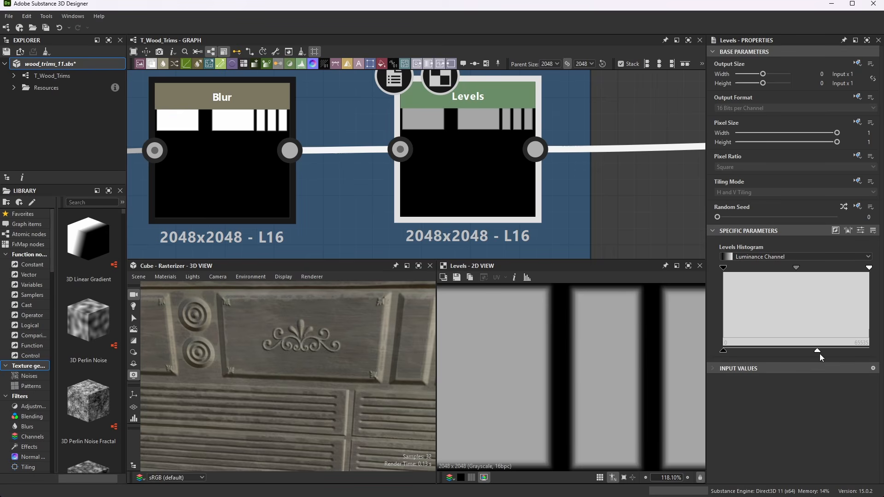
click(861, 230)
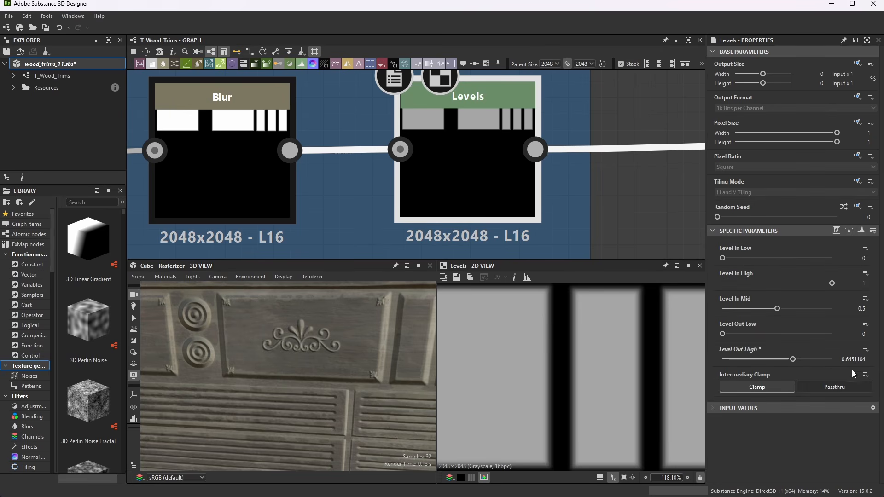
click(861, 231)
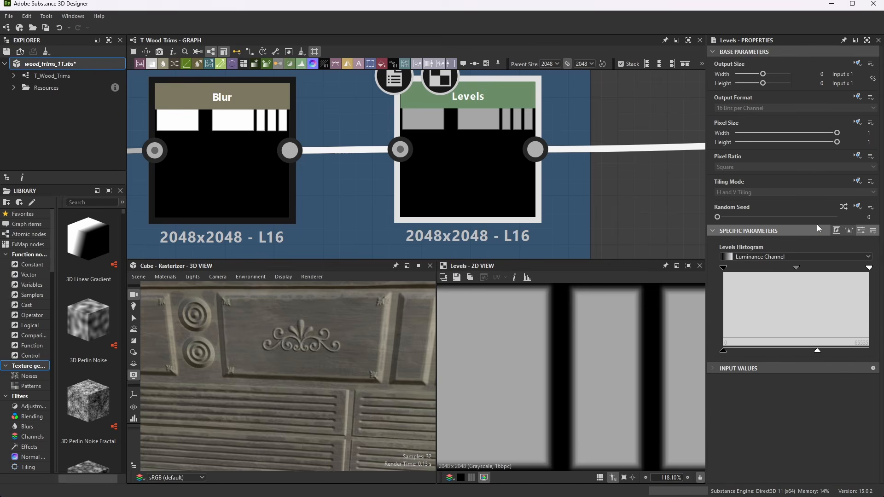
Step: Preview the Blend node that combines the Squares Bevels with the corner details and inspect its blending mode
scroll(414, 184, down, 5)
scroll(446, 194, up, 5)
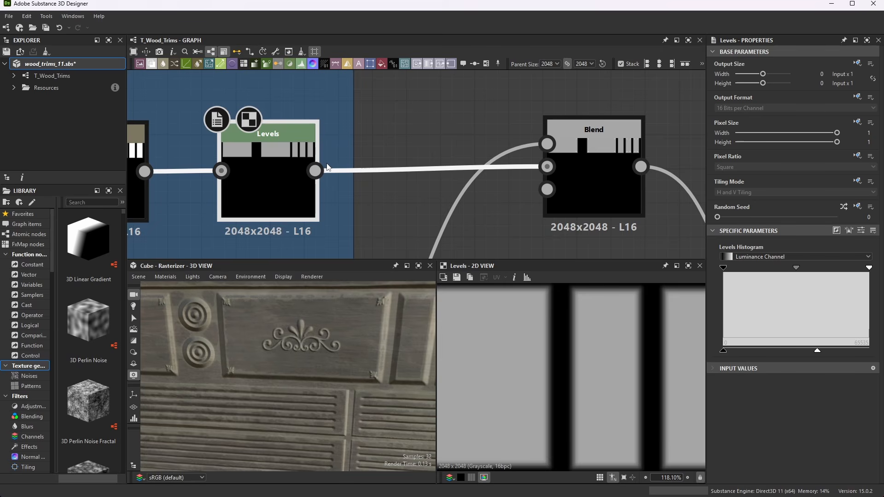
click(575, 169)
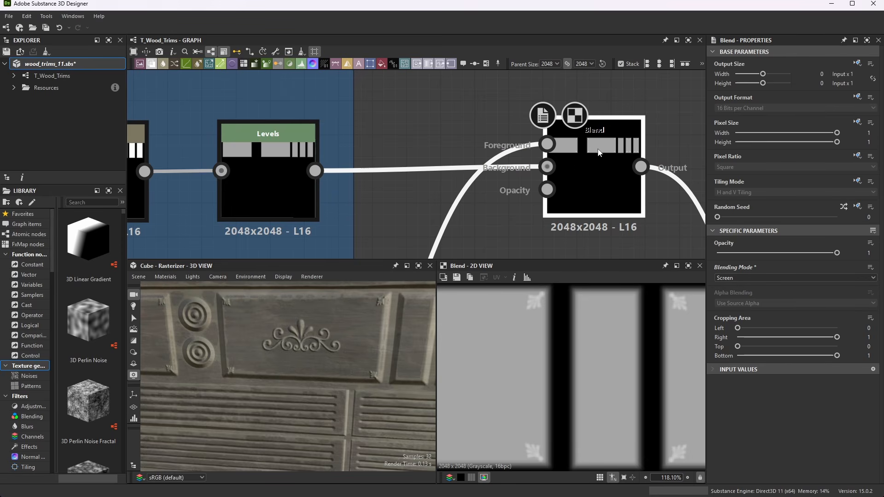
Step: Find the Corner Detail frame and preview its Bitmap node to examine the corner ornament mask
scroll(598, 153, down, 6)
scroll(463, 161, up, 3)
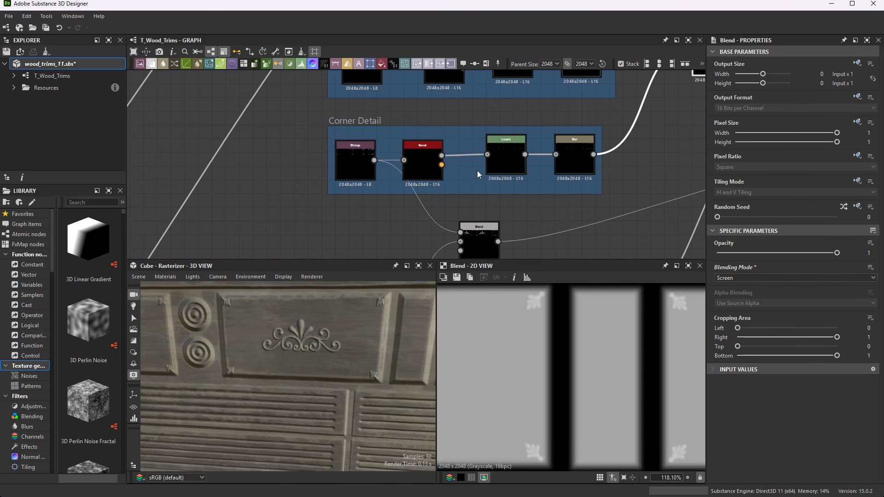
scroll(461, 145, up, 1)
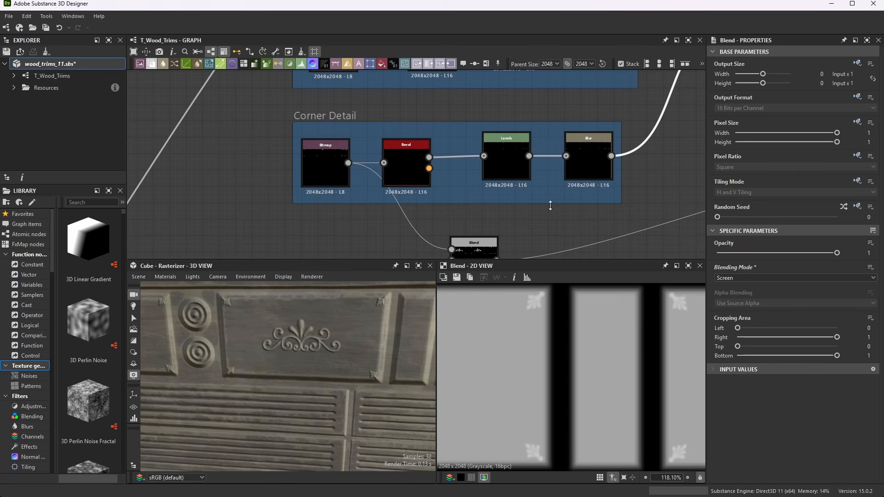
scroll(295, 134, up, 3)
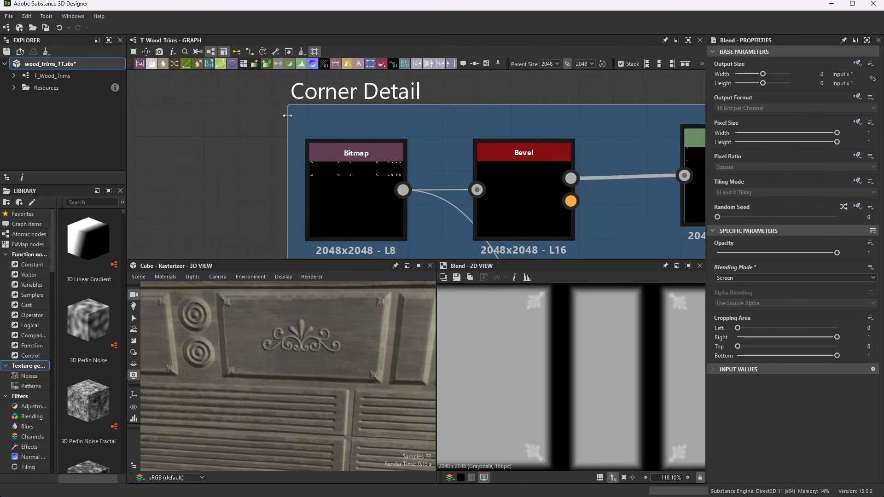
scroll(371, 178, up, 1)
click(369, 169)
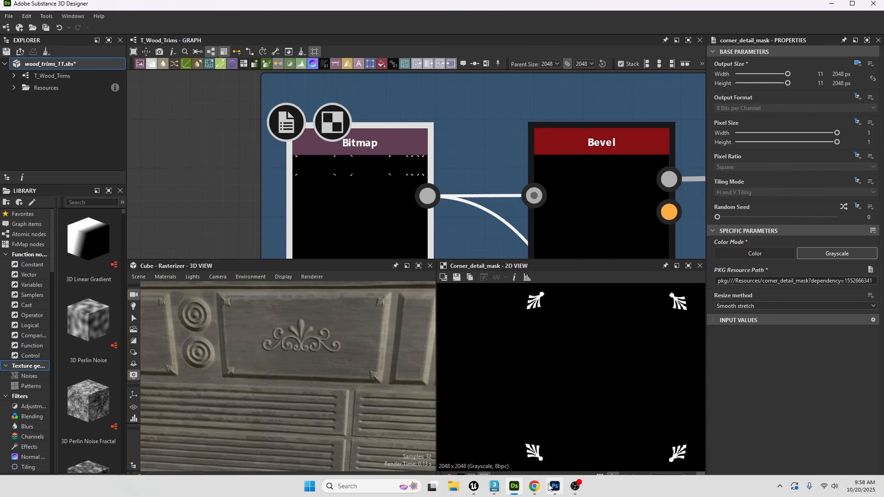
Step: Switch to Photoshop and show the black Layer 15 below the ornaments group, comparing the isolated corner ornaments with the white squares
click(555, 494)
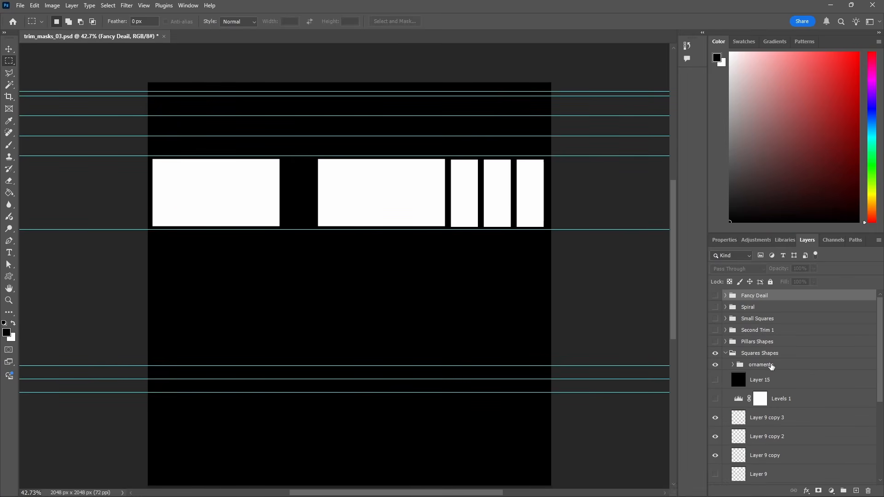
scroll(773, 366, down, 2)
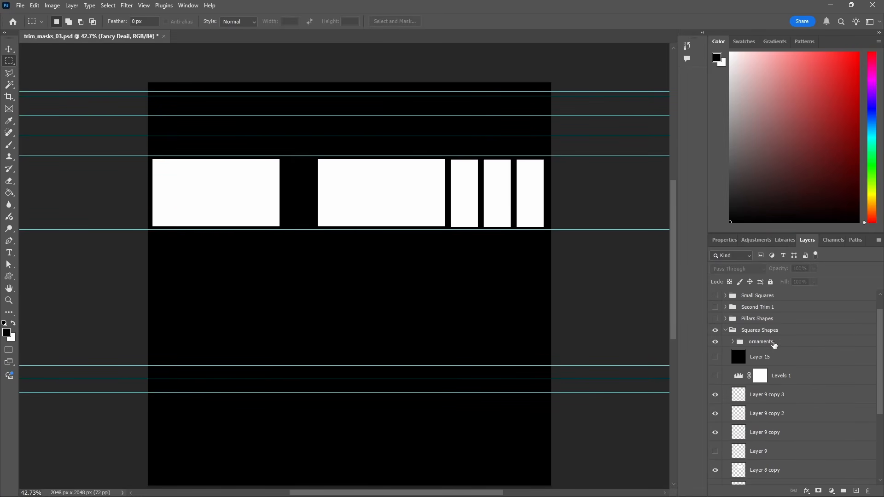
click(716, 356)
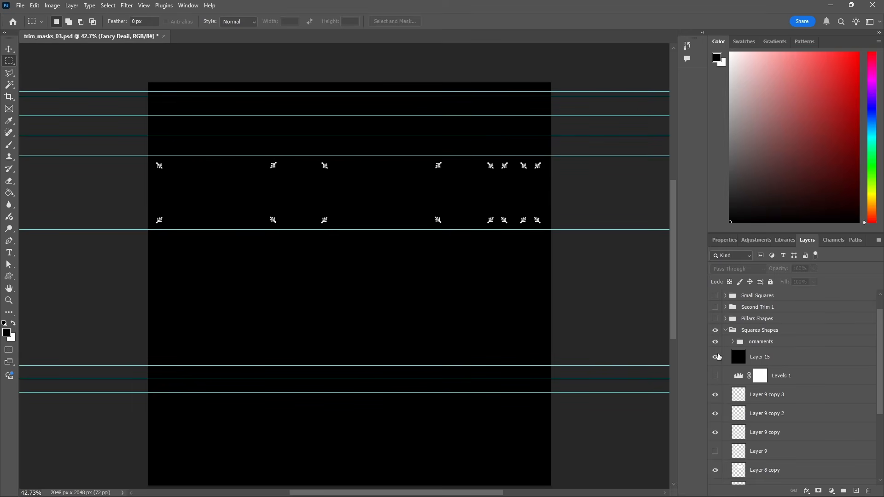
alt+scroll(504, 162, up, 5)
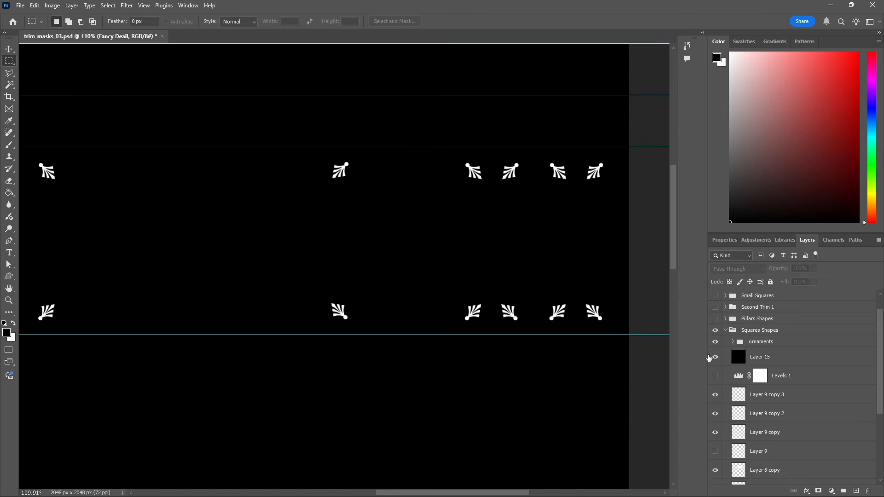
click(715, 358)
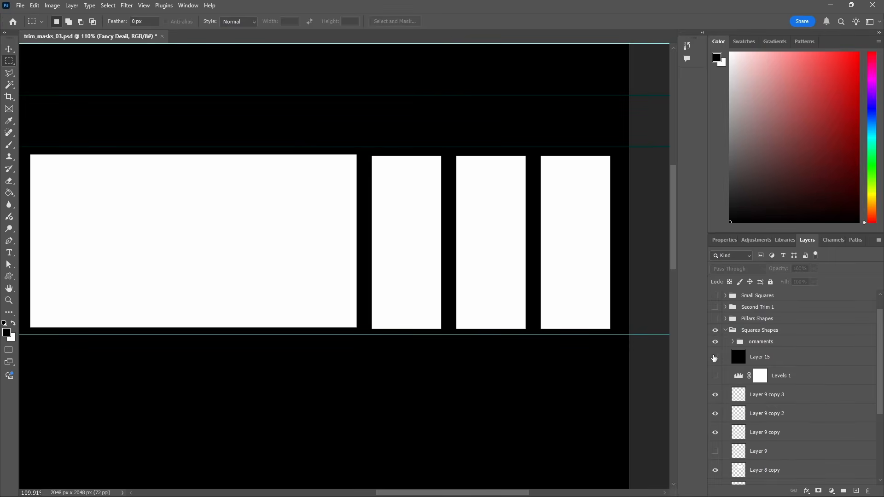
click(715, 358)
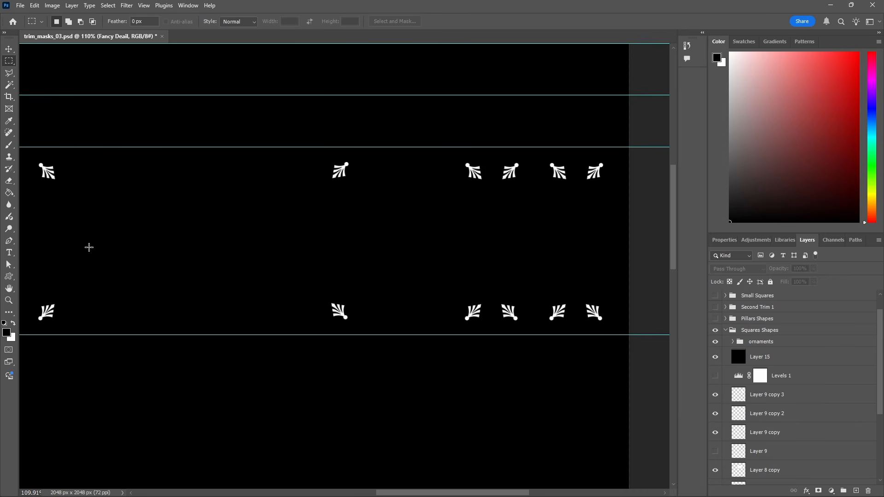
Step: Activate the Custom Shape tool and choose the fan-like ornament from the Ornaments set in All Legacy Default Shapes
click(10, 279)
click(384, 22)
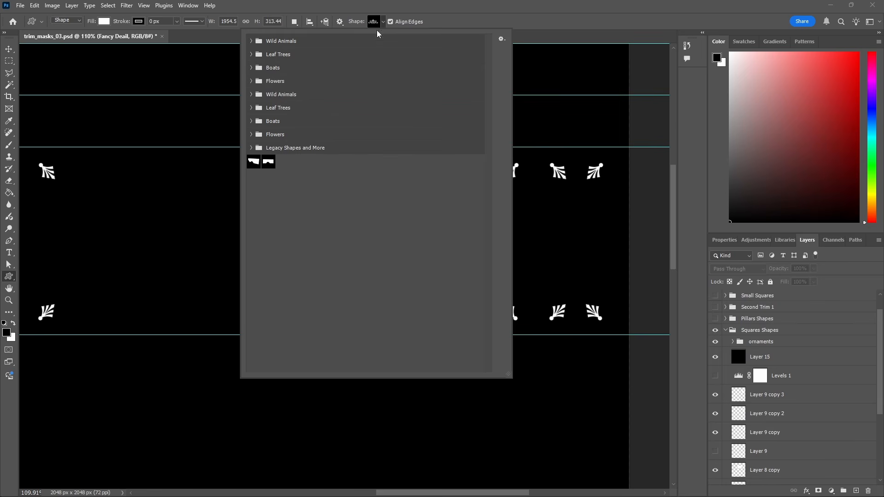
click(250, 148)
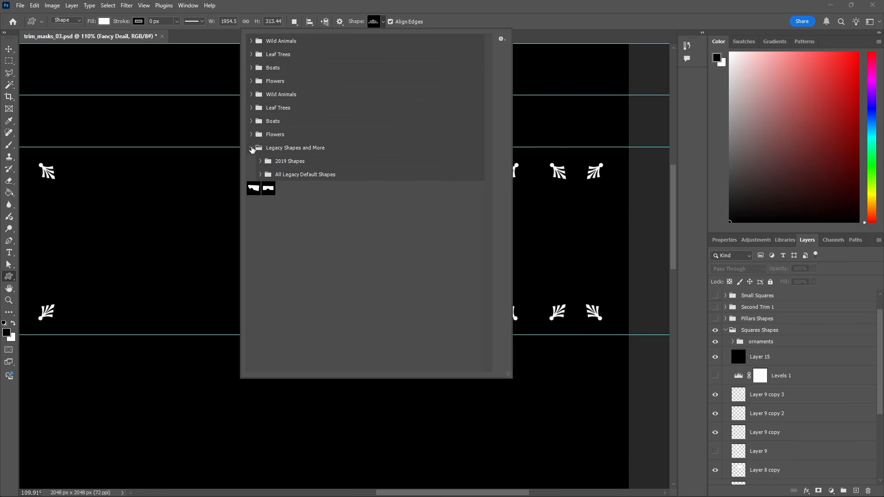
click(216, 150)
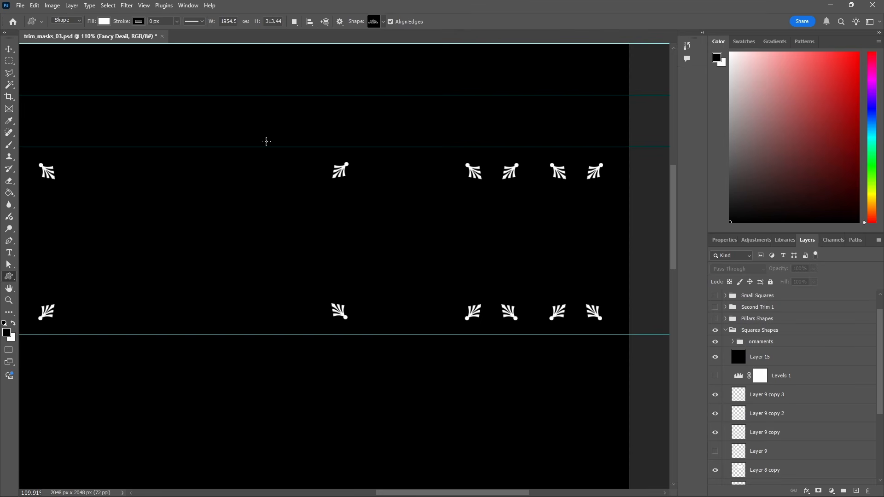
click(383, 22)
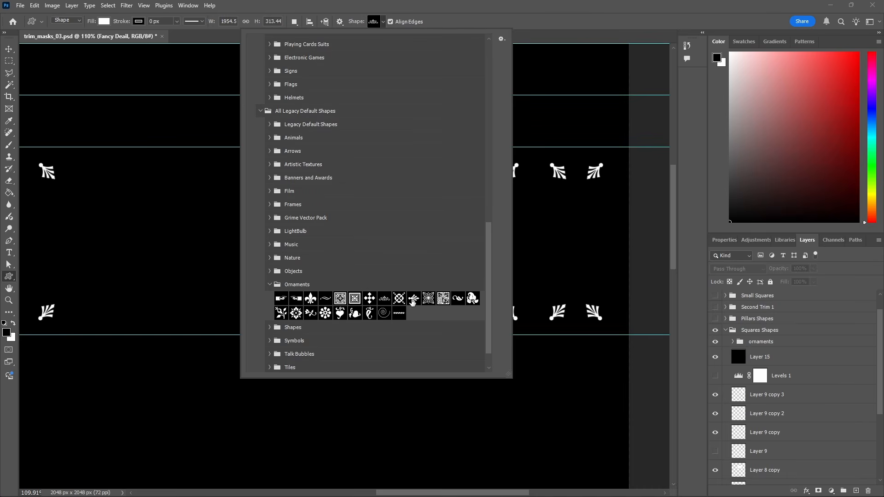
click(415, 297)
click(572, 28)
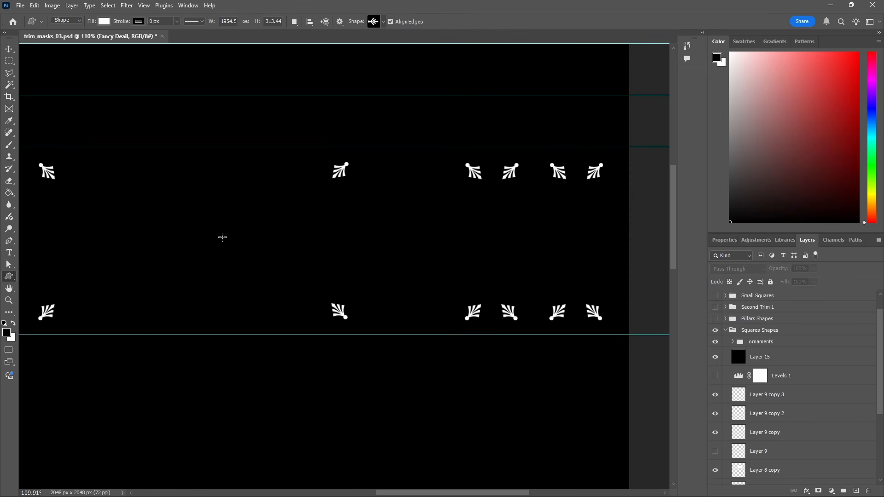
Step: Swap the foreground colour to white and try drawing the ornament about 502 by 317 px on the canvas, undoing it before another attempt
click(13, 325)
drag(261, 251, 513, 410)
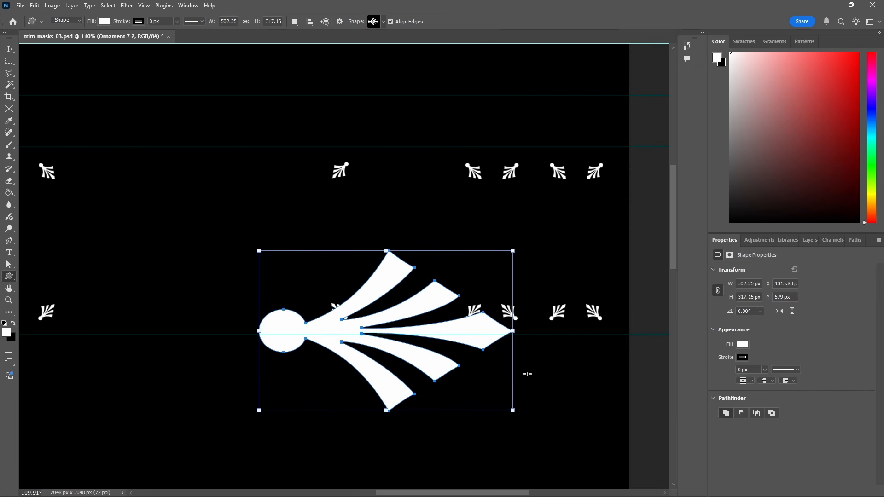
key(ctrl+z)
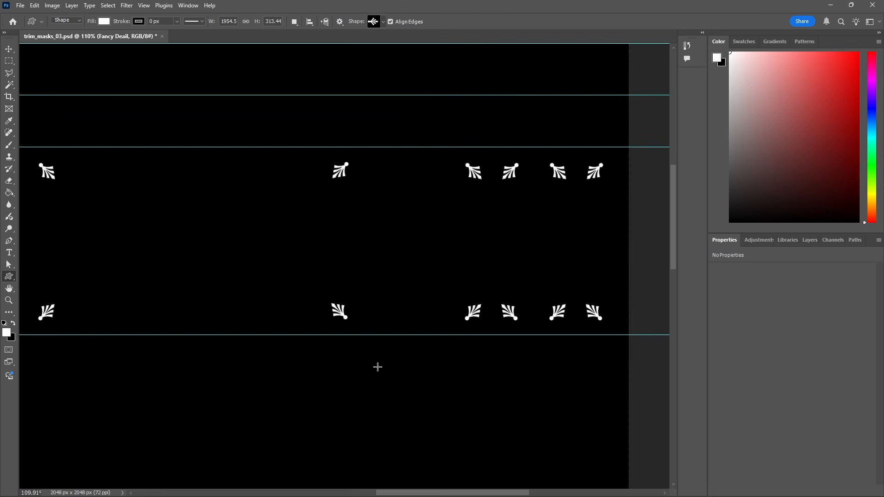
drag(379, 351, 534, 405)
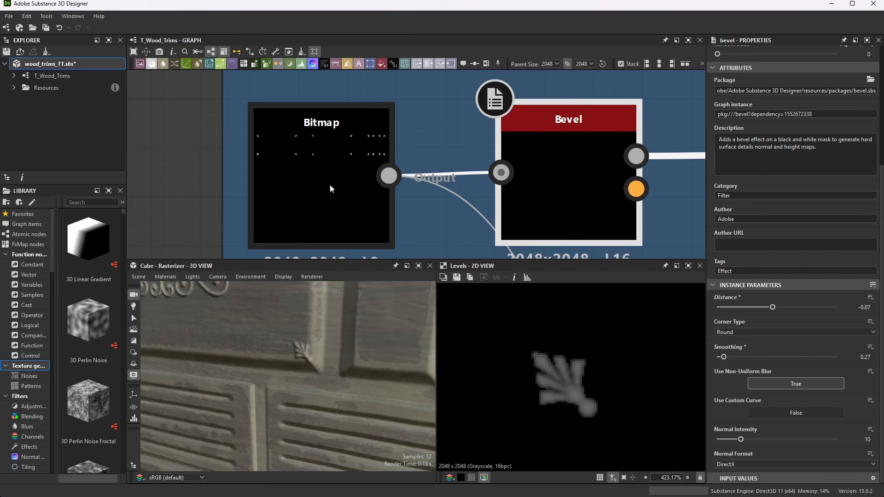
Step: Preview the Bevel node fed by the corner ornament Bitmap and examine its distance, corner type and smoothing parameters
scroll(355, 142, up, 1)
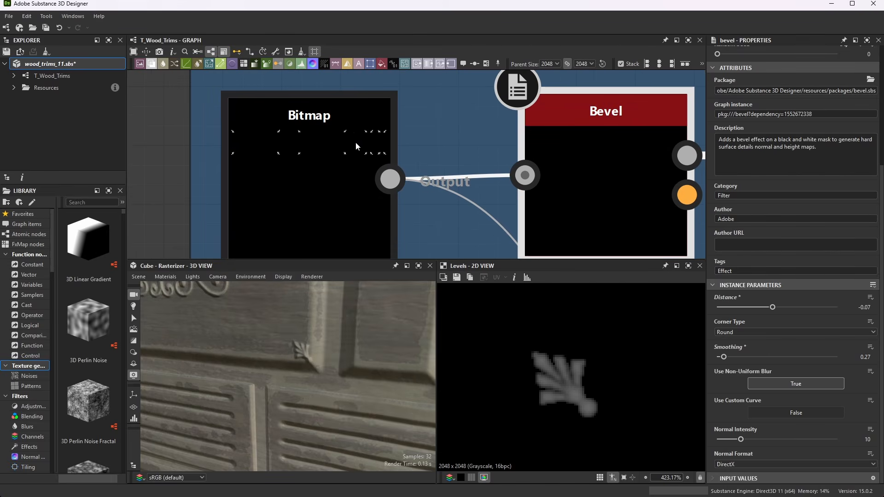
click(341, 157)
double_click(609, 179)
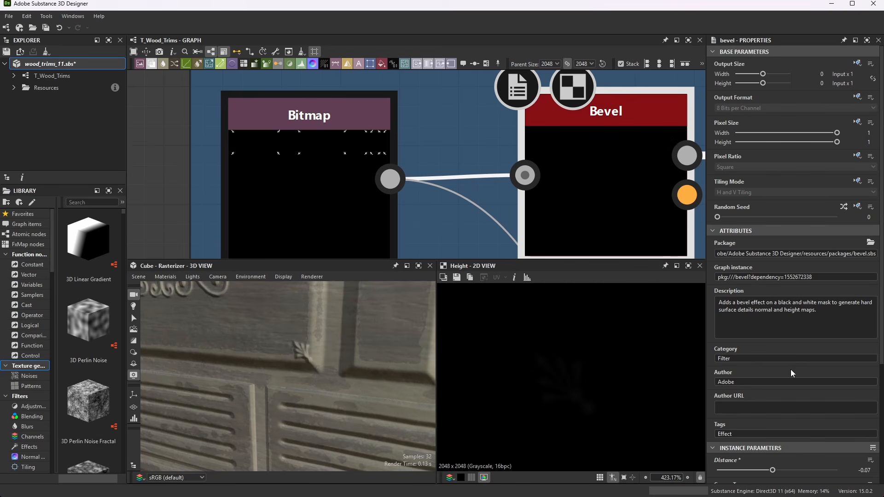
scroll(791, 369, down, 4)
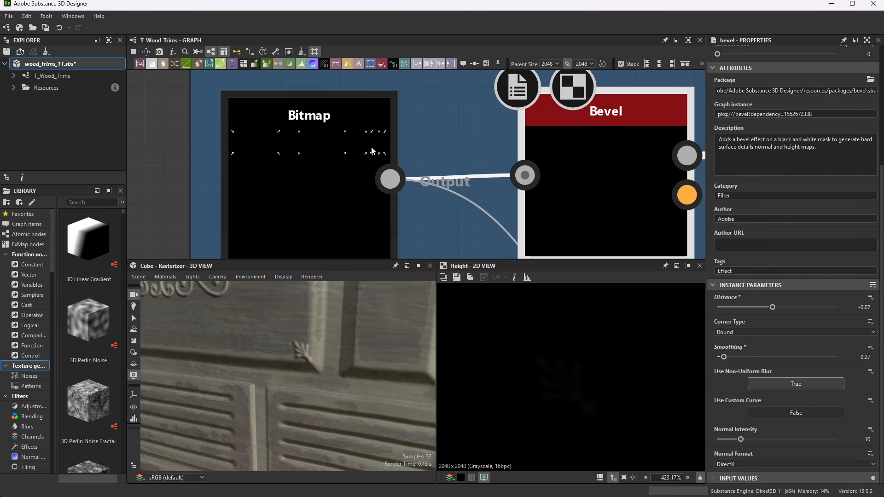
Step: Preview the Levels node following the Corner Detail Bevel and show its level parameters as sliders instead of the histogram
scroll(466, 160, down, 5)
scroll(589, 147, up, 4)
scroll(589, 148, up, 2)
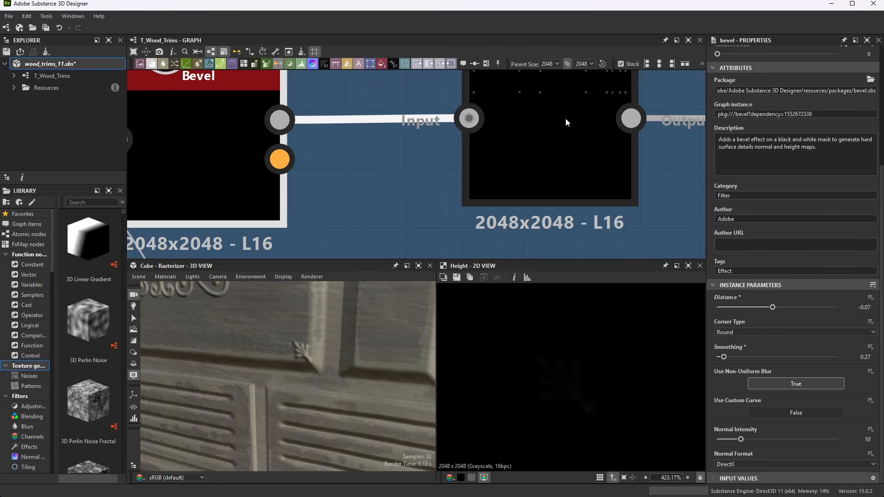
double_click(565, 118)
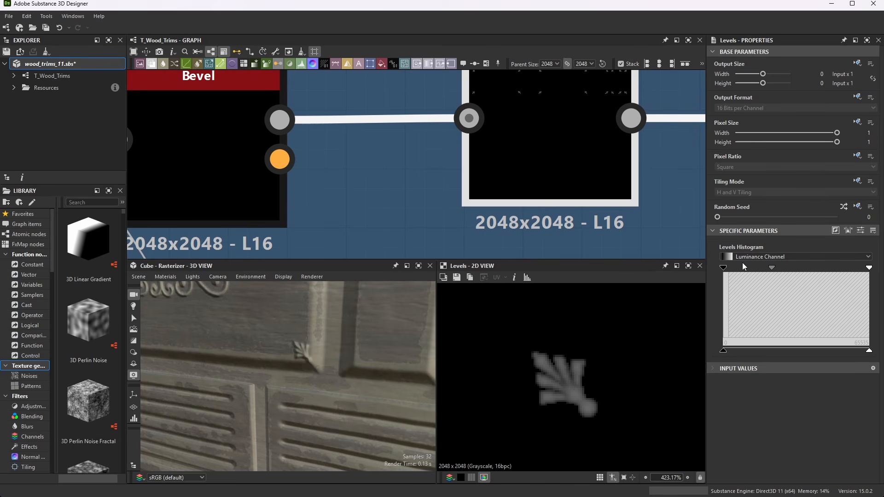
click(860, 229)
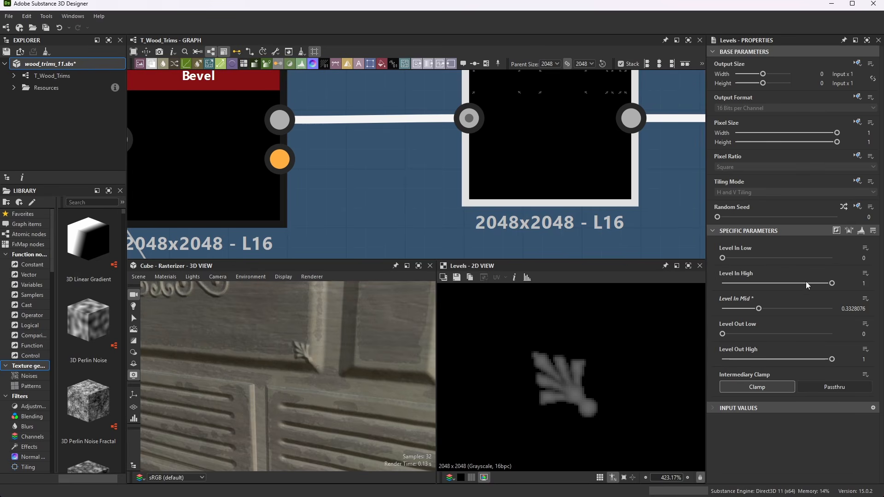
Step: Preview the Blur node after the Levels and compare the softened corner ornament with its close-up on the 3D model
scroll(471, 196, down, 3)
scroll(582, 178, up, 5)
click(524, 123)
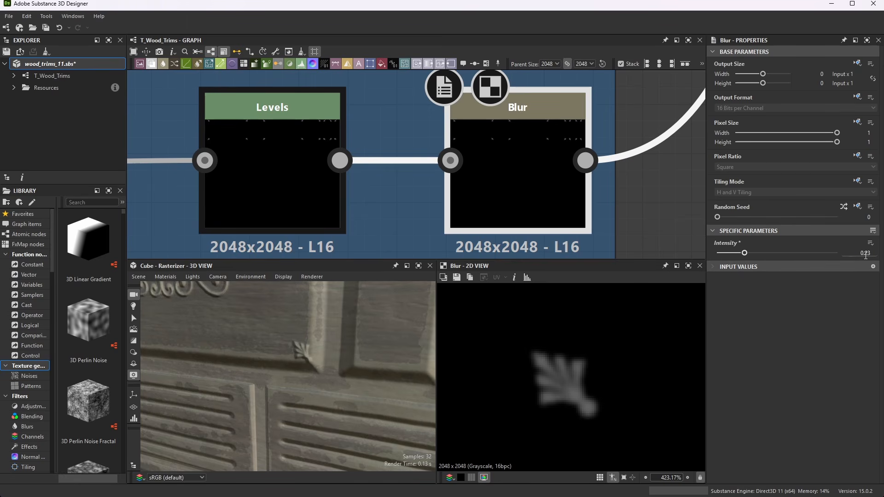
scroll(576, 391, up, 3)
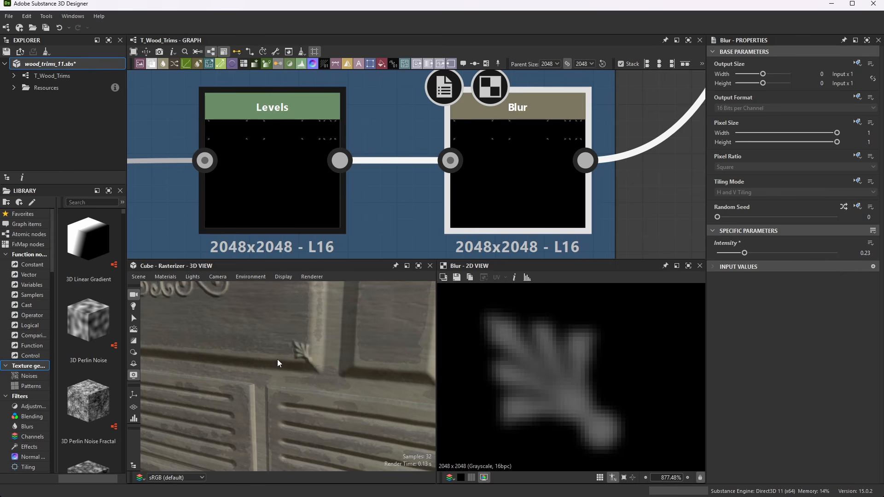
scroll(292, 344, up, 4)
middle_drag(303, 297, 310, 325)
scroll(311, 325, up, 1)
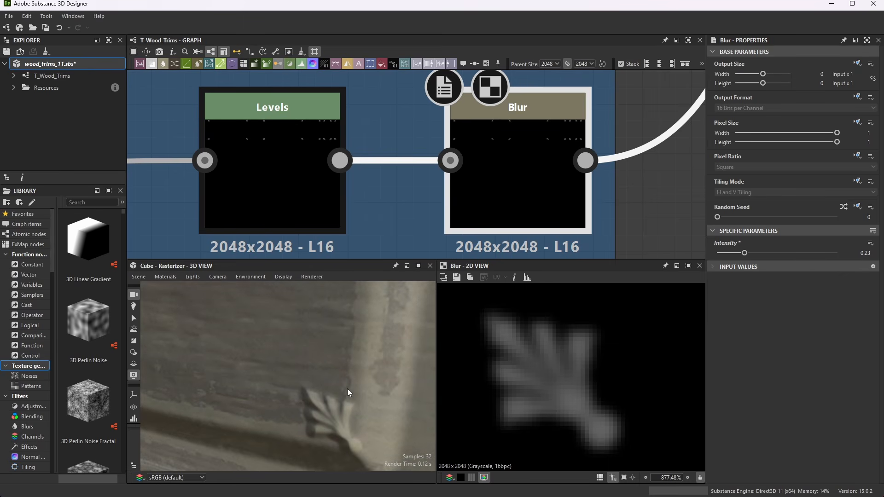
Step: Preview the Screen Blend node that combines the corner ornaments with the squares and examine one ornament's corner up close
scroll(361, 332, down, 5)
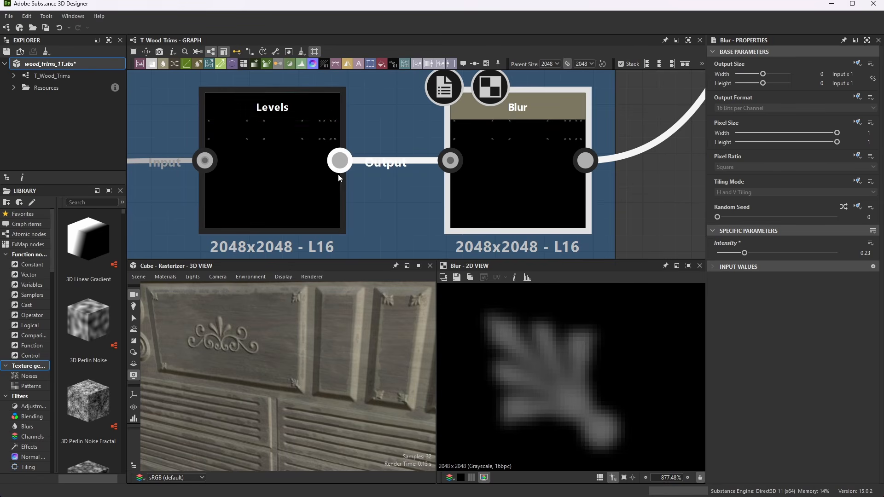
scroll(433, 165, down, 8)
scroll(532, 87, up, 5)
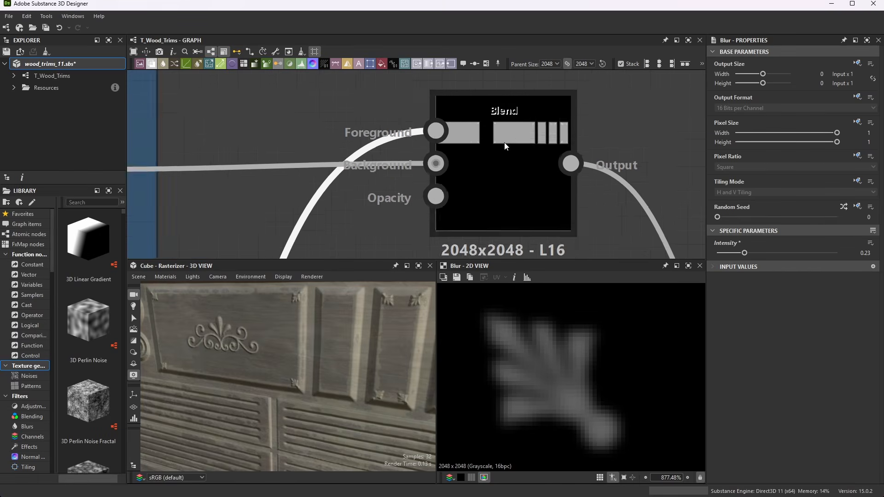
scroll(538, 151, down, 1)
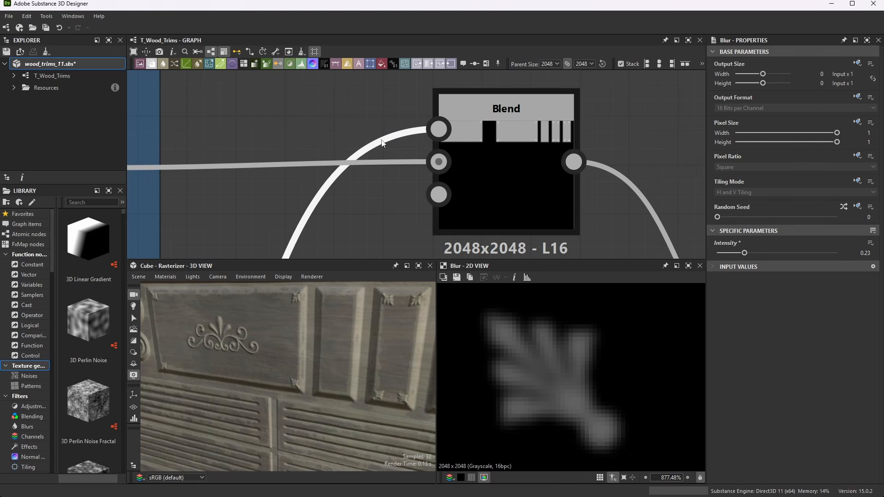
scroll(476, 143, down, 5)
scroll(465, 150, up, 5)
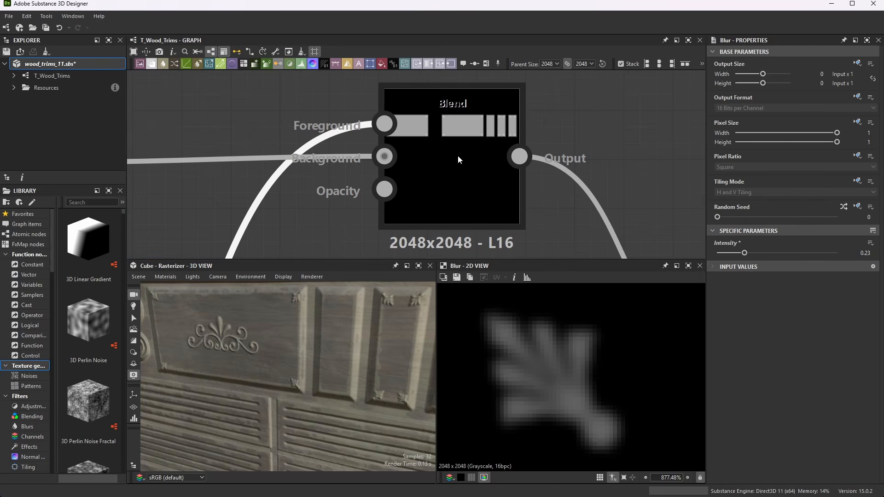
click(457, 157)
scroll(592, 369, down, 4)
scroll(587, 365, up, 1)
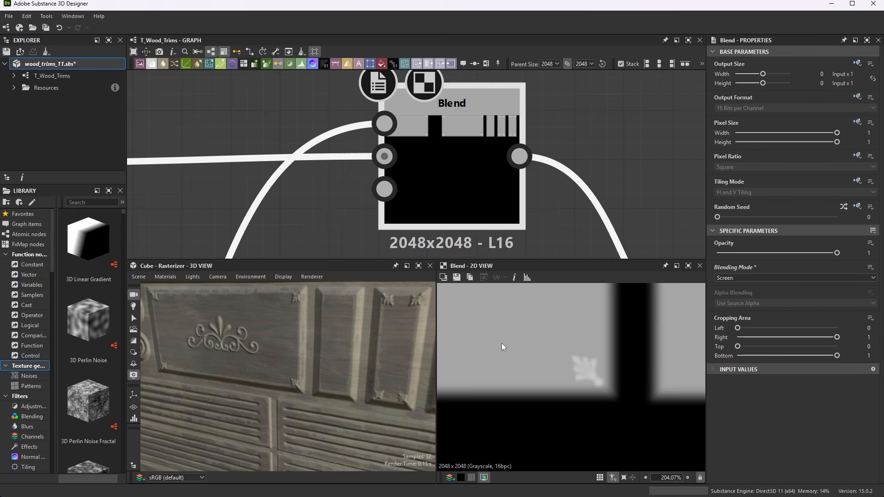
scroll(468, 105, up, 1)
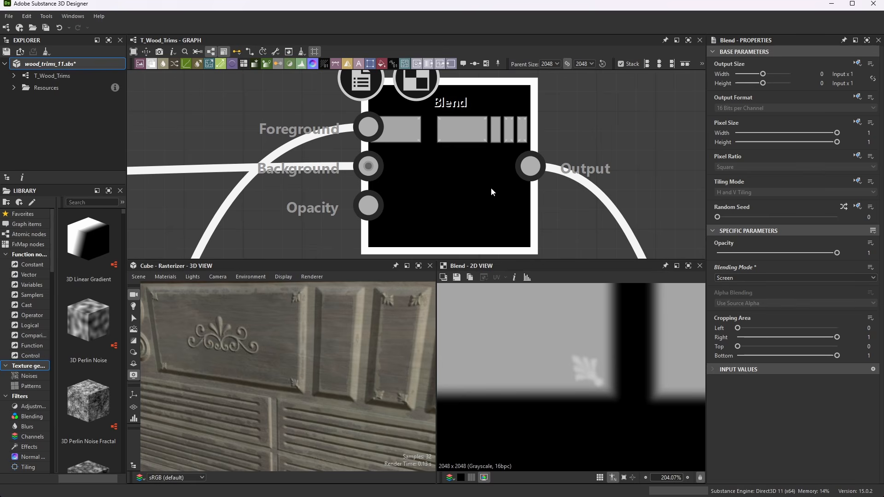
scroll(596, 393, up, 5)
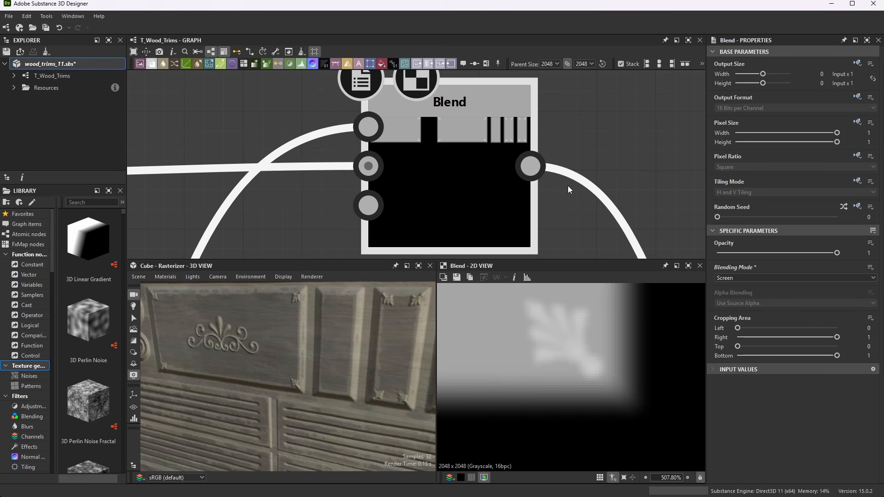
Step: Follow the Blend output downstream and select the next Blend node, which adds the scroll ornaments to the squares
scroll(568, 186, down, 8)
scroll(528, 132, up, 5)
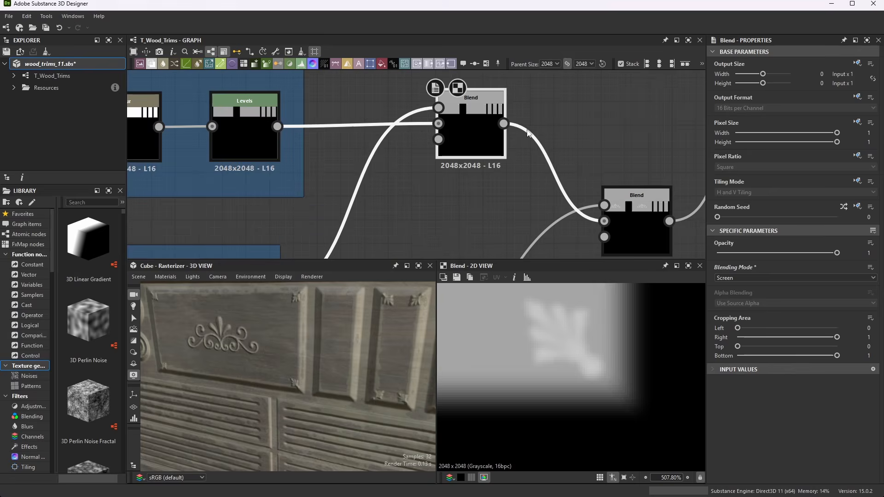
scroll(506, 120, up, 2)
scroll(485, 107, down, 3)
scroll(522, 134, up, 6)
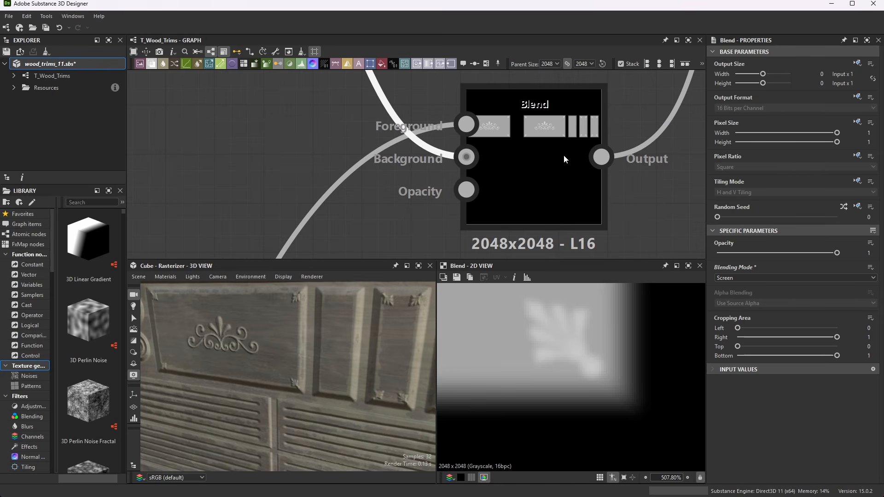
click(561, 152)
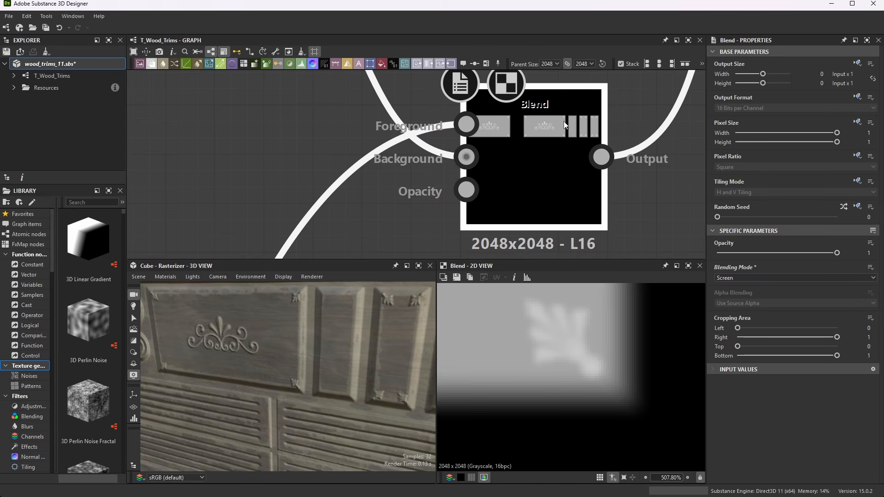
Step: Locate the scroll ornament Bitmap node and, in Photoshop, swap visibility from the Squares Shapes group to the Fancy Deail group
scroll(565, 104, down, 10)
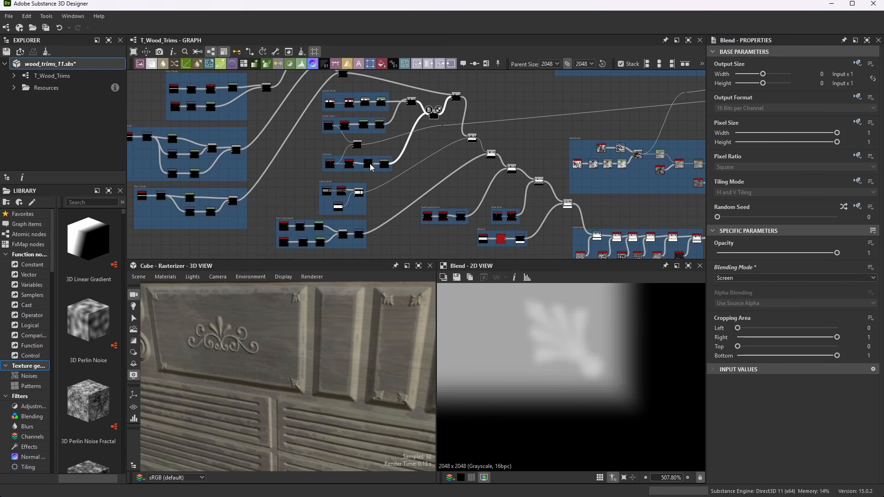
scroll(342, 169, up, 8)
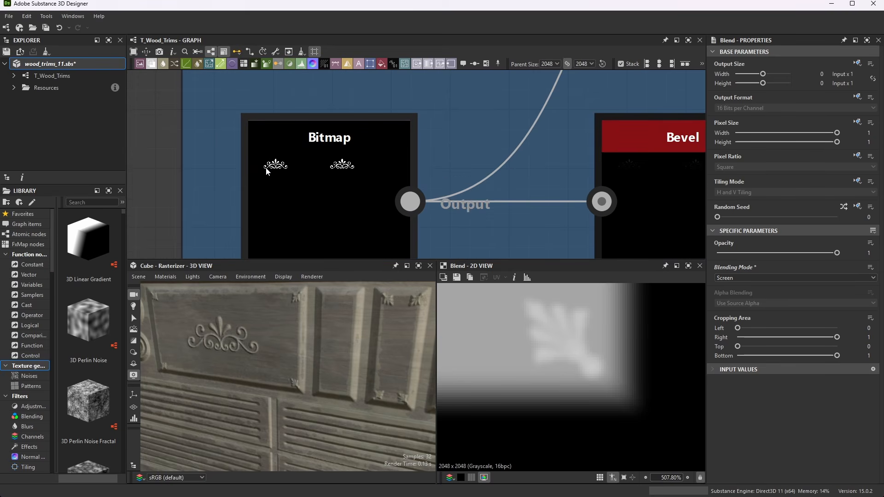
mouse_move(495, 496)
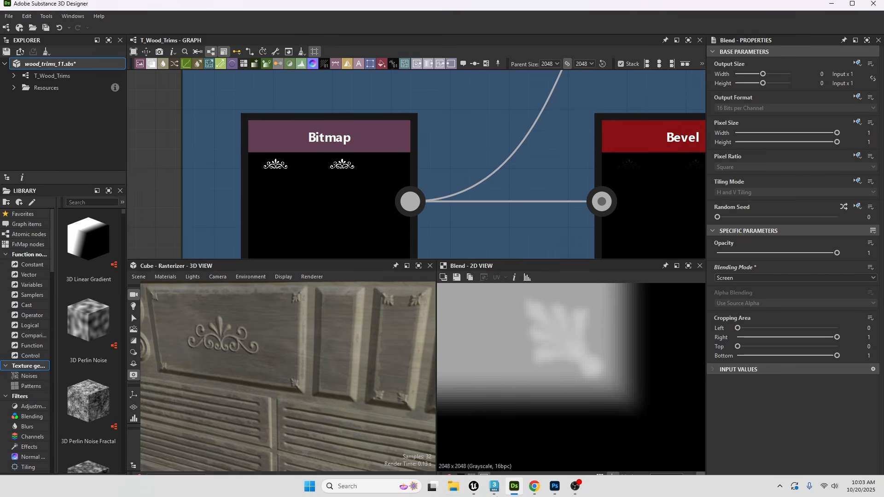
click(555, 487)
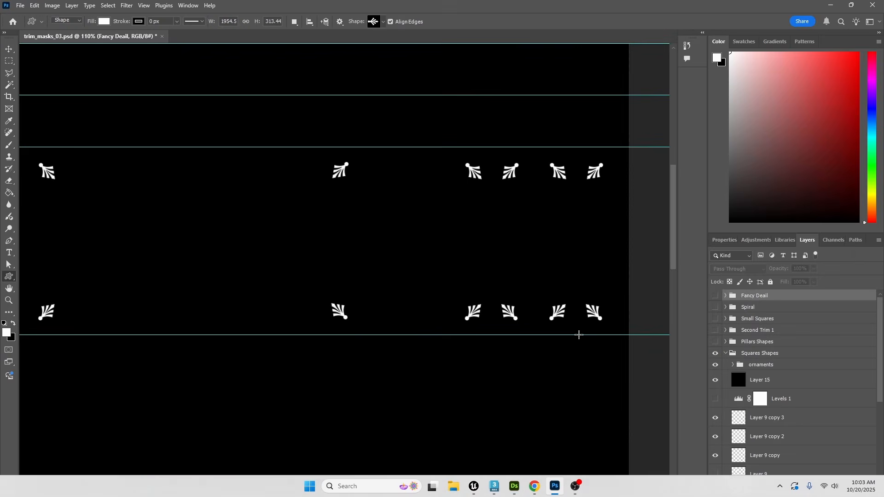
click(715, 354)
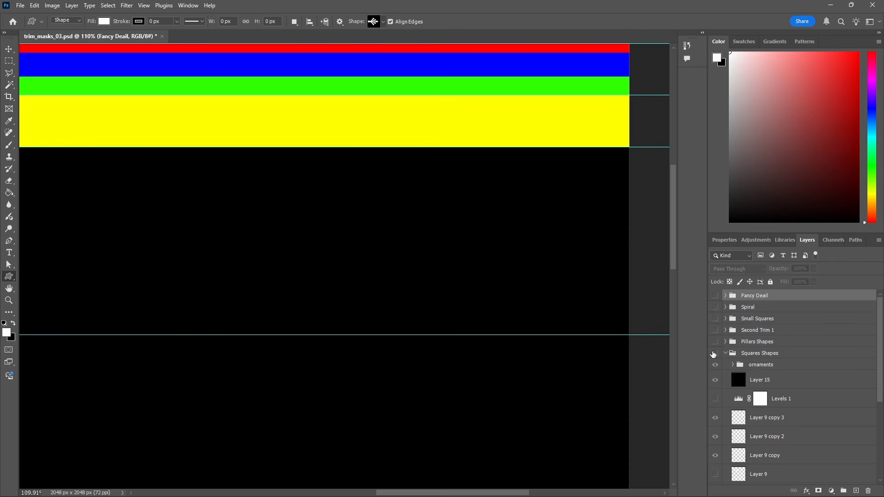
click(717, 296)
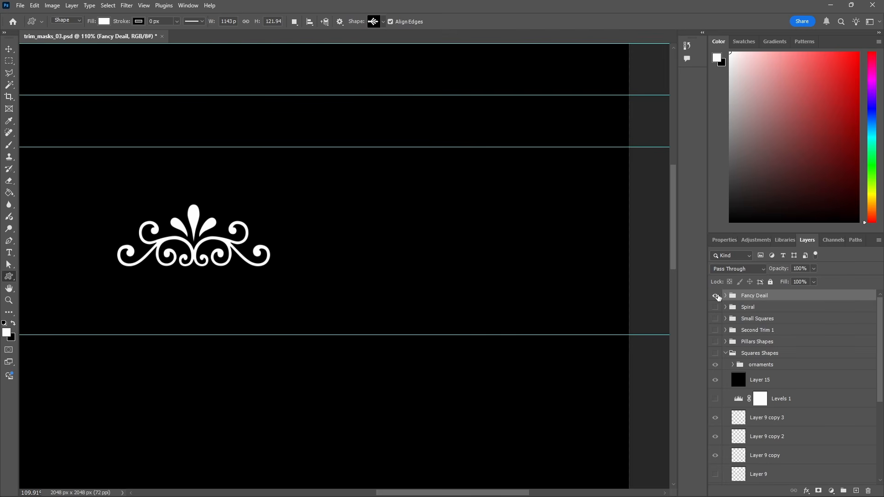
drag(490, 245, 318, 292)
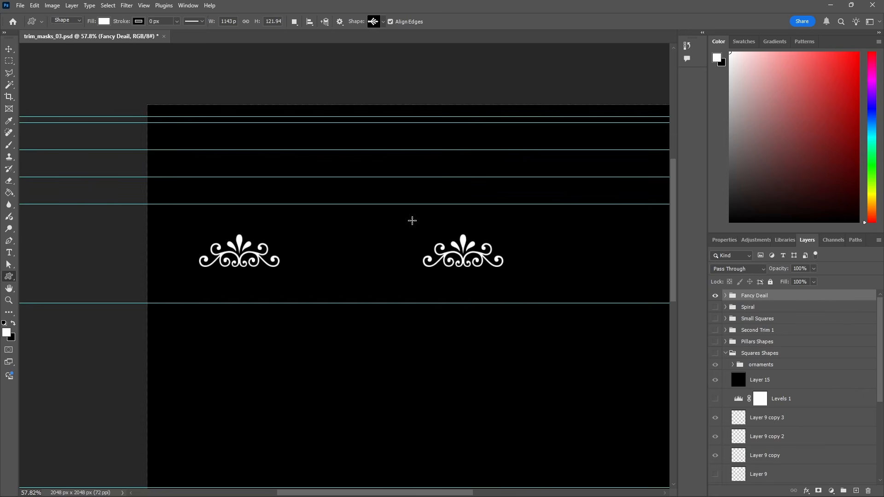
Step: Expand the Fancy Deail group and toggle its black Layer 16 off and on to compare the scrolls with the corner ornaments
click(726, 295)
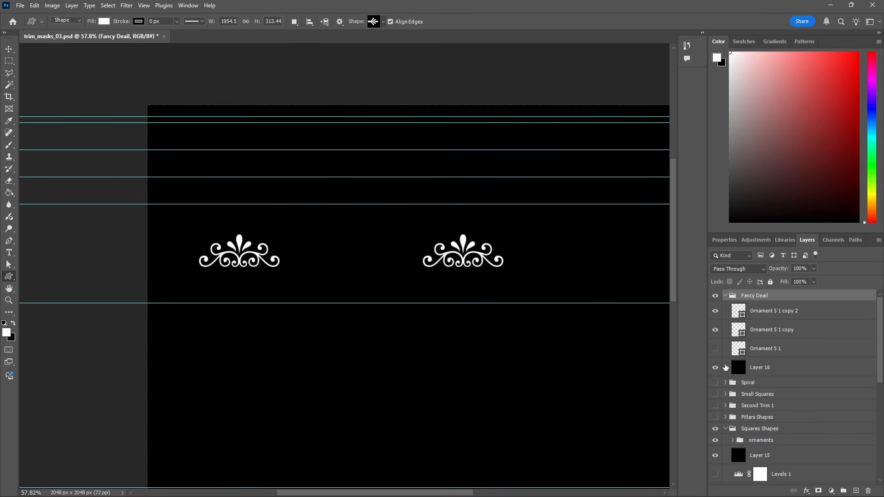
click(715, 368)
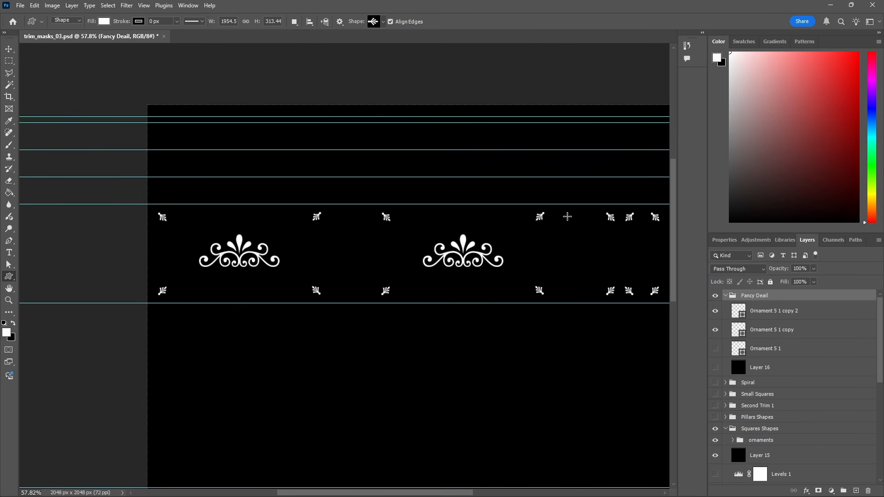
click(716, 368)
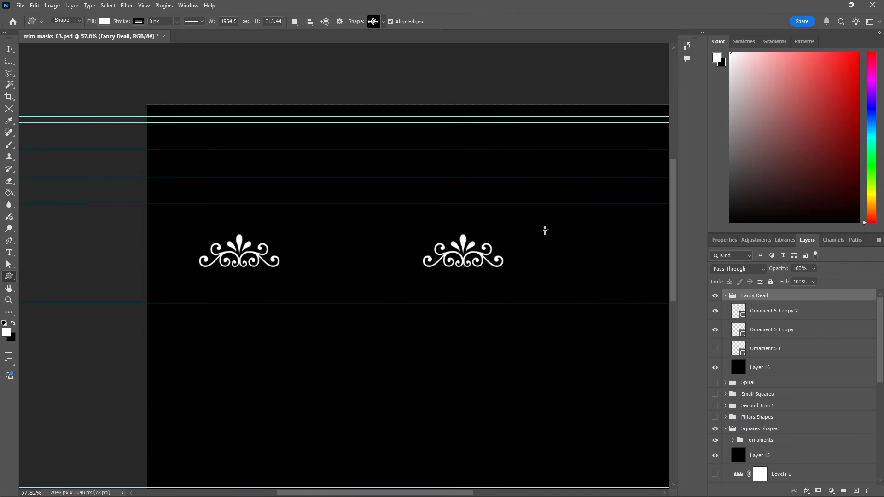
Step: Choose the symmetrical scroll ornament from the Ornaments set in All Legacy Default Shapes as the custom shape
click(383, 22)
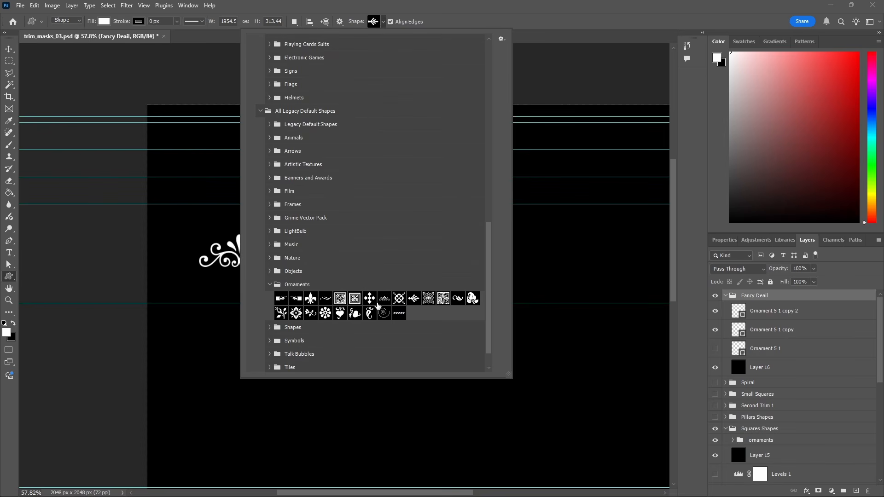
click(386, 302)
double_click(384, 298)
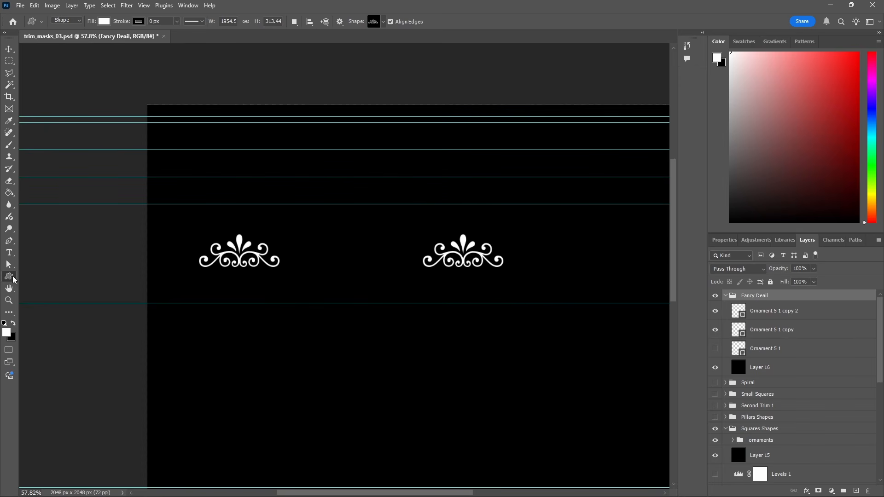
Step: Try drawing the scroll ornament about 762 by 308 px below the existing ones, then delete the test shape
drag(365, 323, 568, 405)
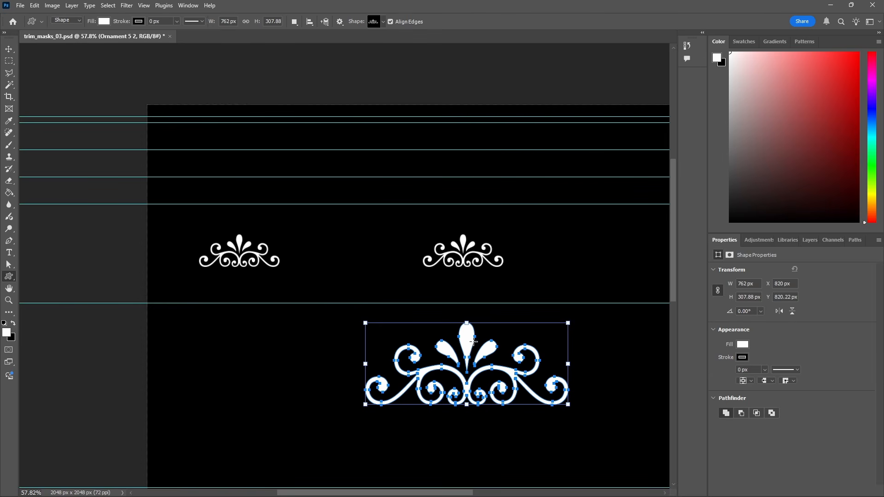
alt+scroll(506, 371, up, 3)
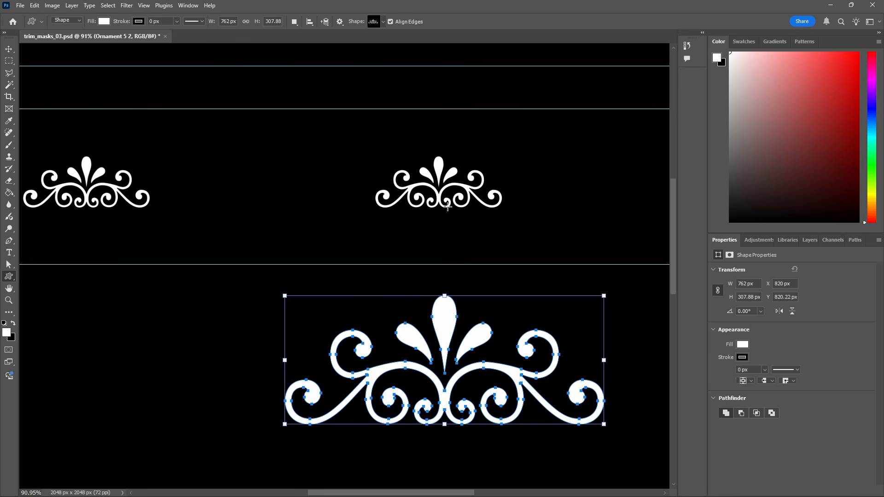
alt+scroll(493, 287, down, 3)
key(Delete)
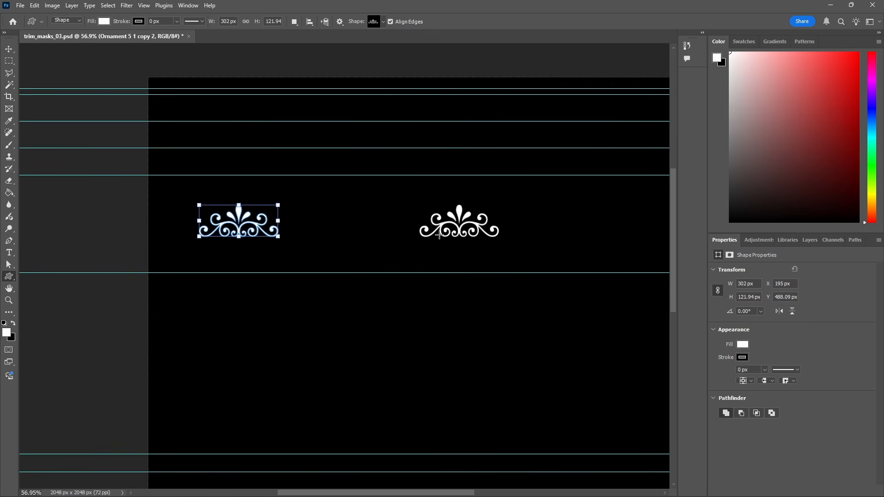
Step: Switch back to the T_Wood_Trims graph in Substance 3D Designer
click(831, 5)
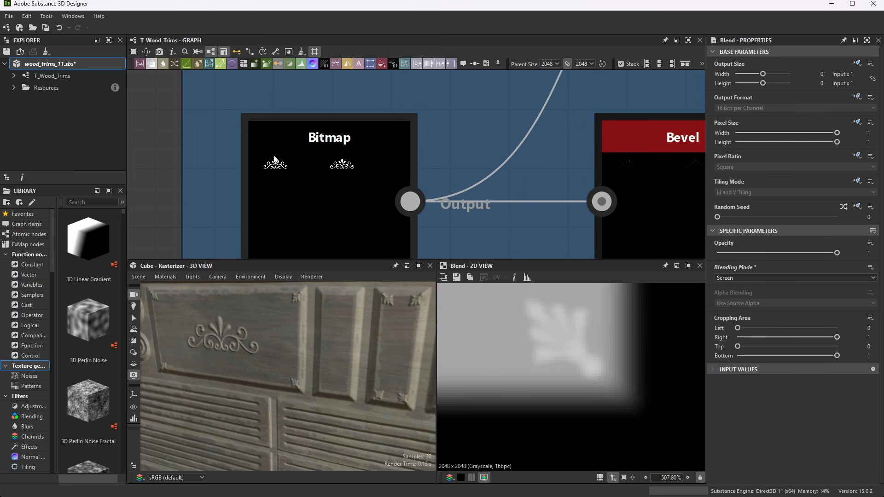
Step: Open the Bevel node in the Ornament group and review its distance, corner type and smoothing parameters
scroll(292, 145, down, 3)
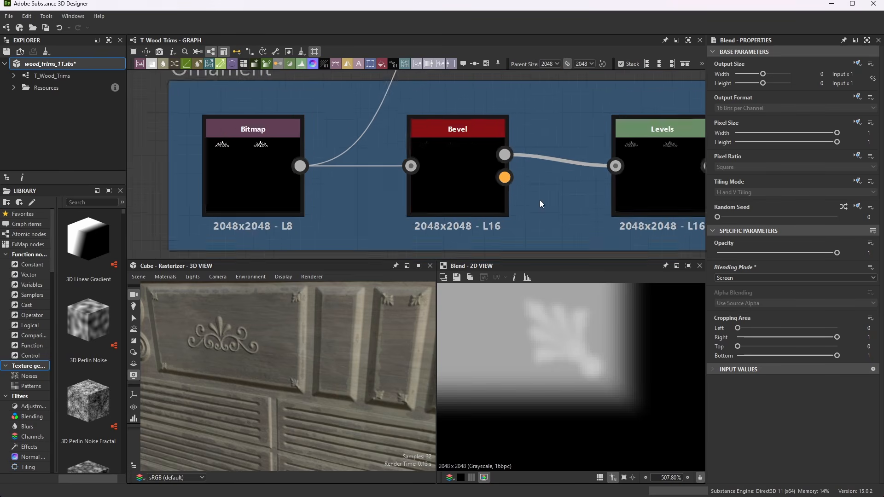
double_click(469, 170)
scroll(786, 391, down, 3)
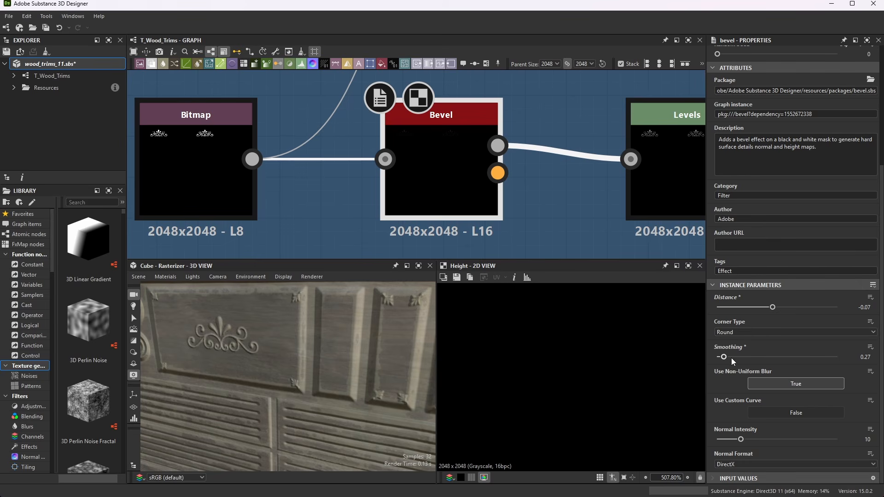
scroll(271, 115, down, 3)
scroll(563, 122, up, 3)
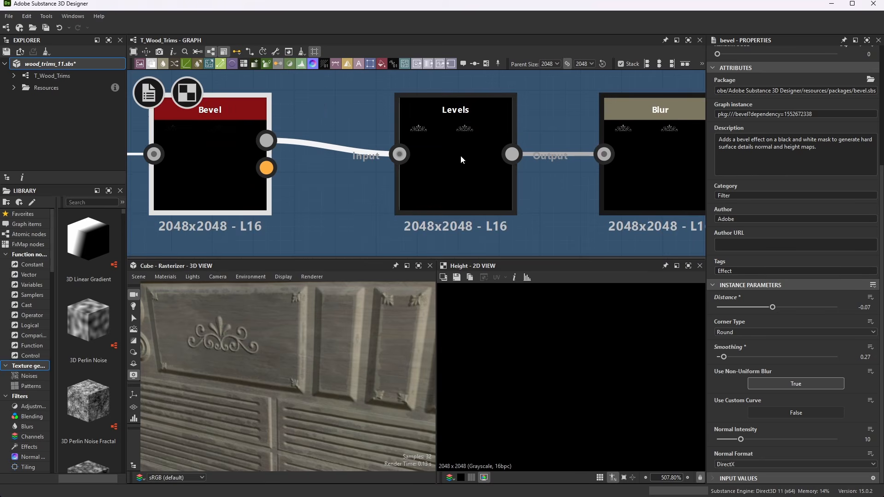
Step: Inspect the Ornament group's Levels node by switching its parameters to numeric sliders and back to the histogram
double_click(466, 147)
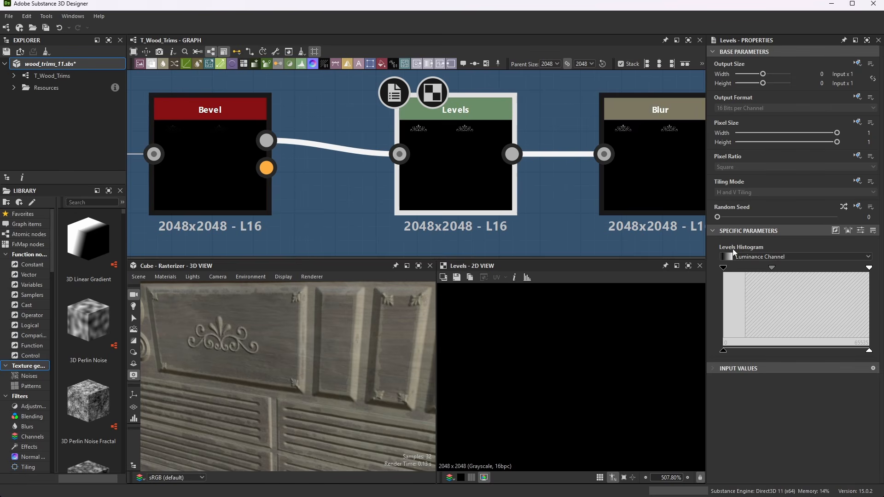
click(860, 231)
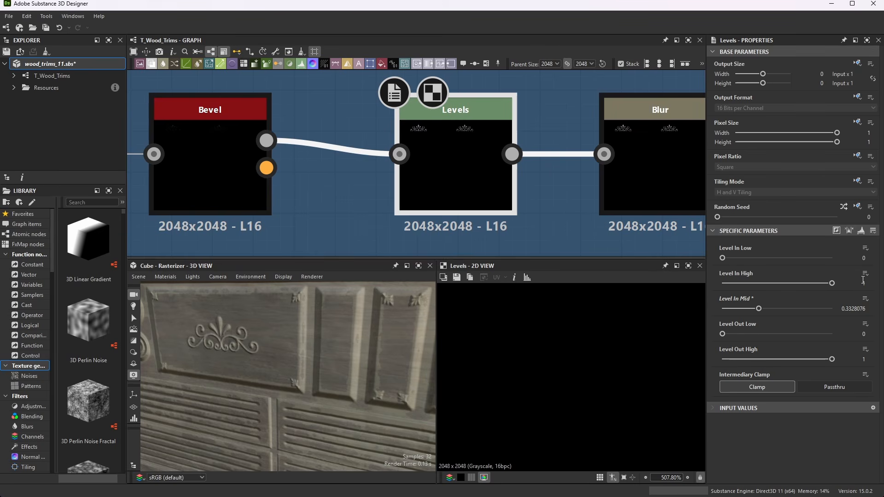
click(861, 230)
scroll(377, 212, down, 4)
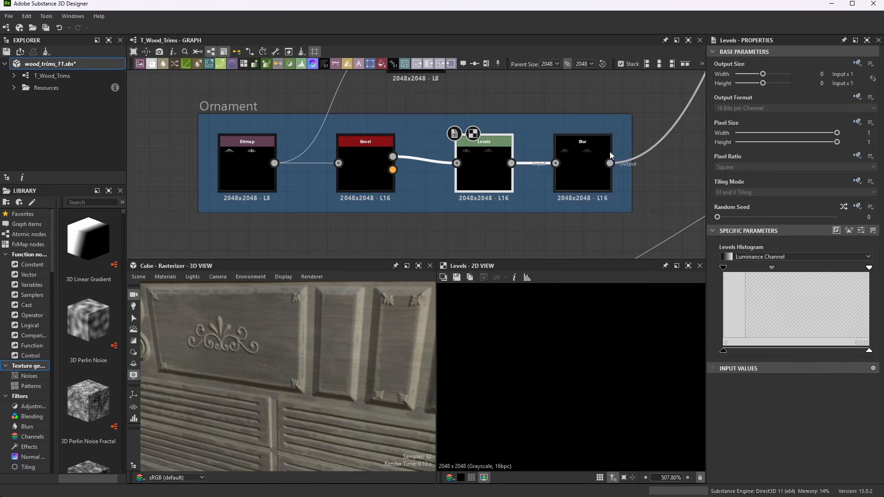
Step: Preview the Ornament group's Blur node in the 2D view and compare it with the scroll ornament on the 3D cube
scroll(470, 187, up, 4)
click(562, 177)
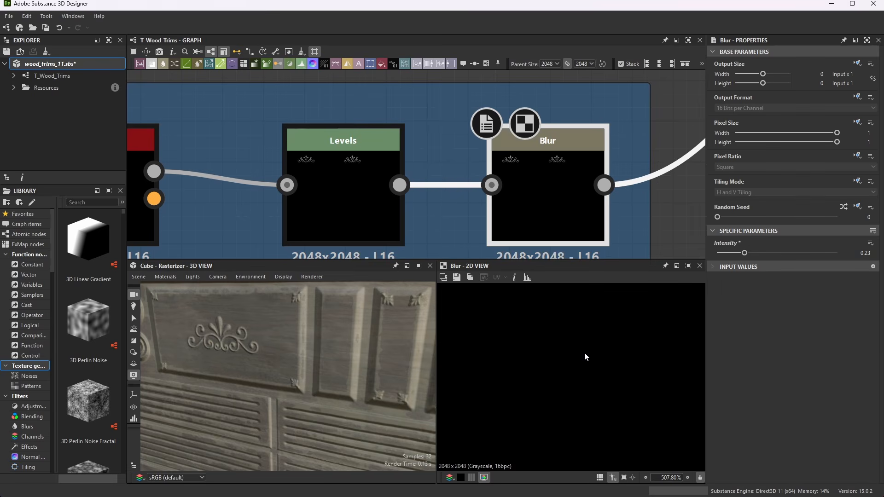
scroll(586, 351, down, 13)
scroll(495, 296, up, 5)
scroll(564, 357, up, 3)
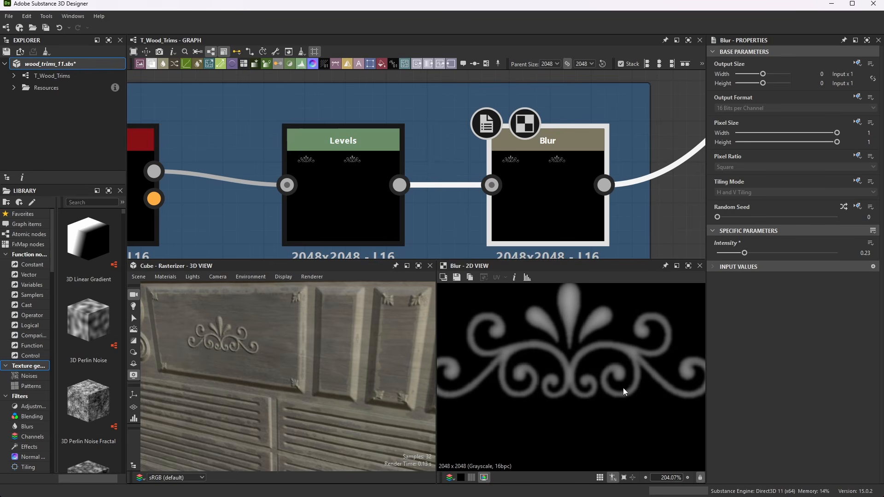
scroll(195, 332, up, 5)
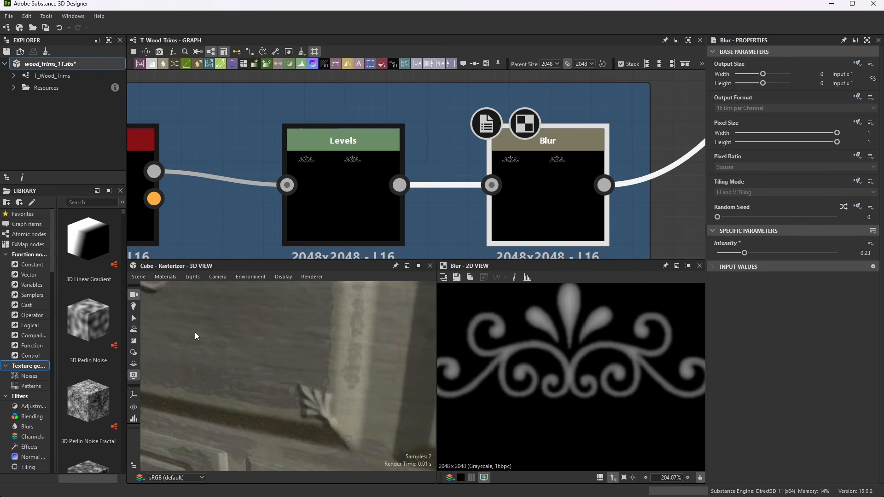
scroll(248, 341, down, 4)
drag(280, 352, 324, 356)
scroll(350, 346, up, 4)
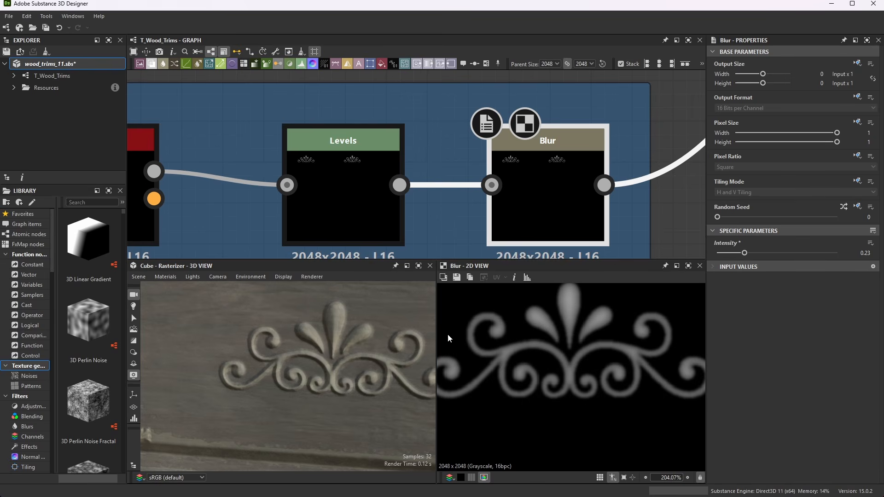
Step: Follow the Ornament output to its Blend node and preview the scrolls merged with the squares and corner details
scroll(396, 192, down, 8)
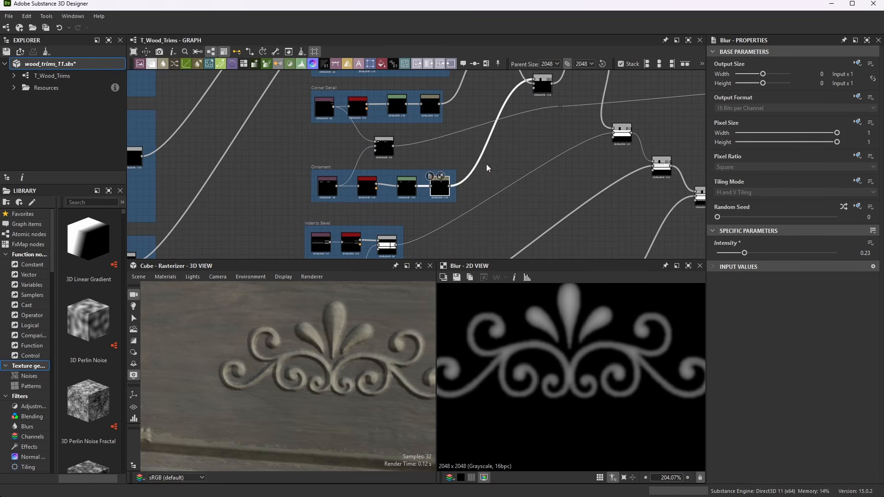
scroll(445, 194, up, 6)
scroll(460, 198, down, 6)
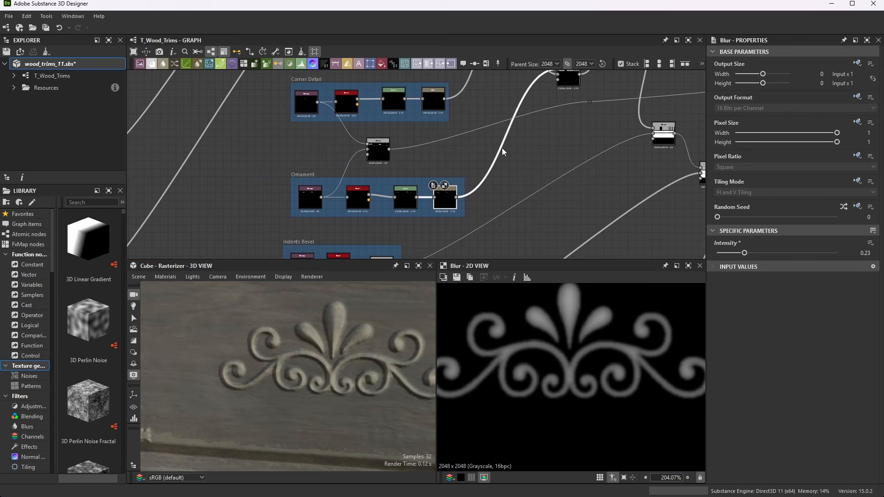
scroll(546, 85, up, 3)
scroll(542, 93, down, 2)
middle_drag(566, 163, 572, 213)
scroll(592, 127, up, 7)
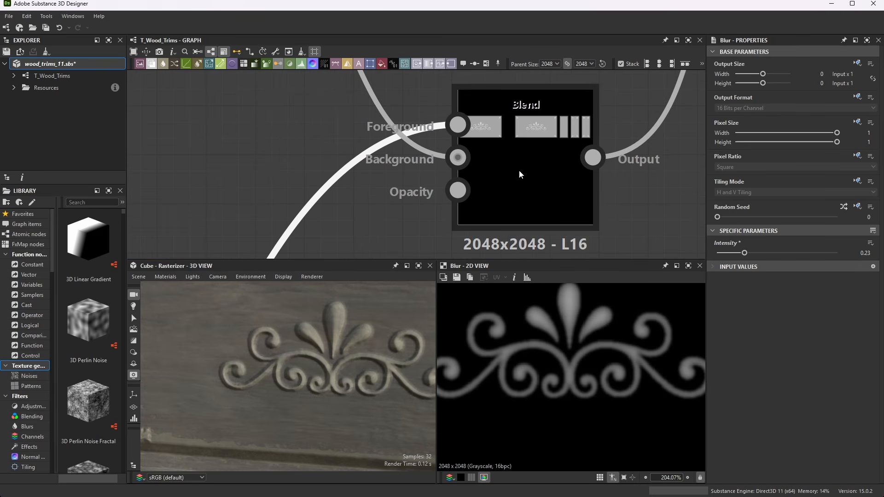
double_click(554, 151)
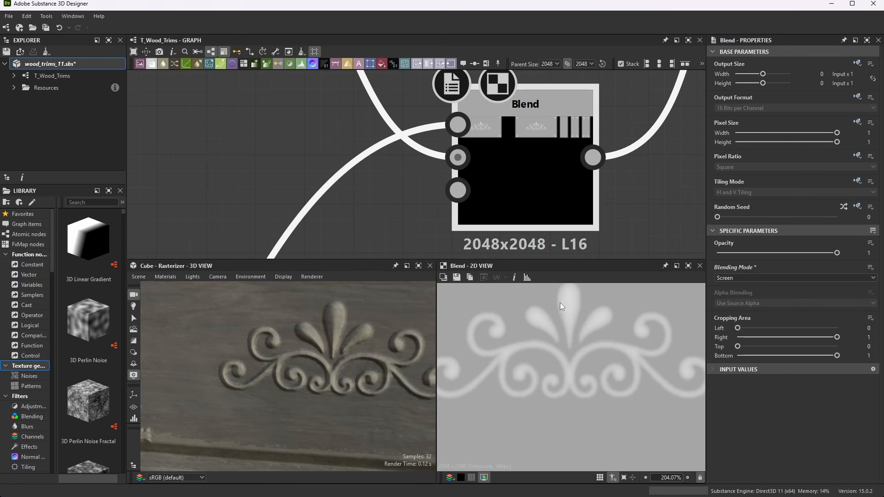
scroll(545, 189, down, 3)
scroll(547, 185, up, 4)
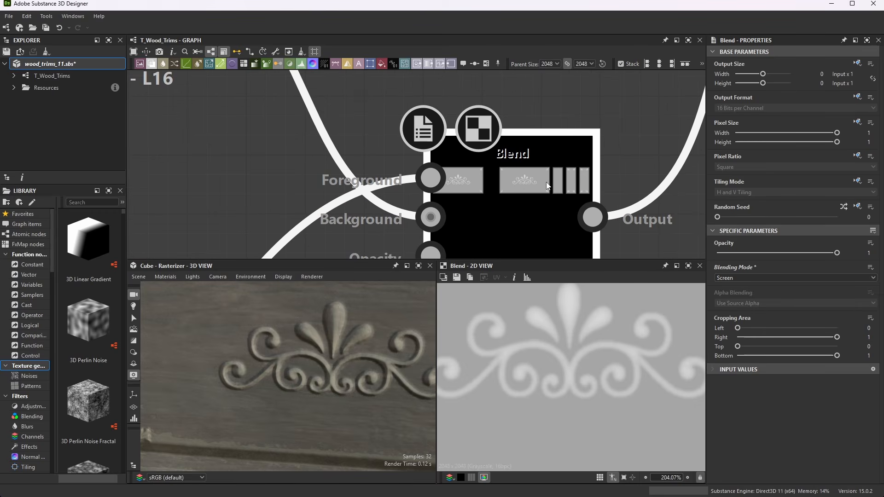
scroll(565, 375, down, 5)
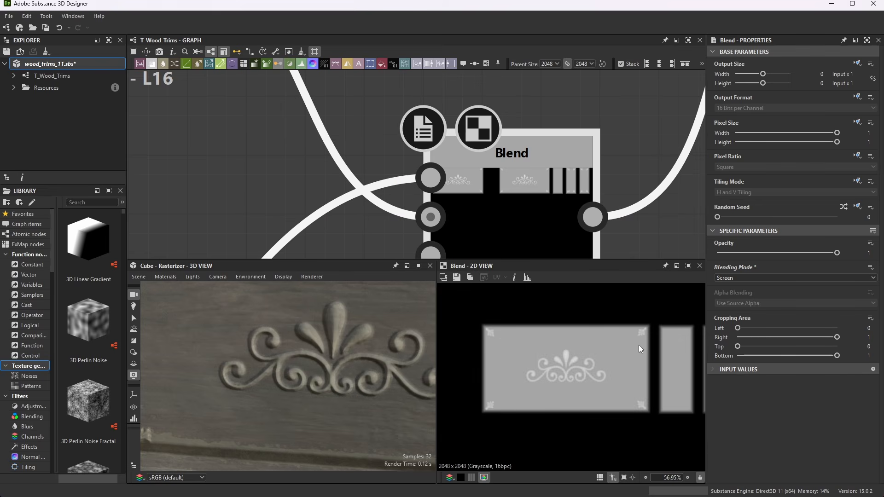
Step: Trace the chain to the following Blend node and preview the trims combined with the ornamented squares
scroll(519, 176, down, 8)
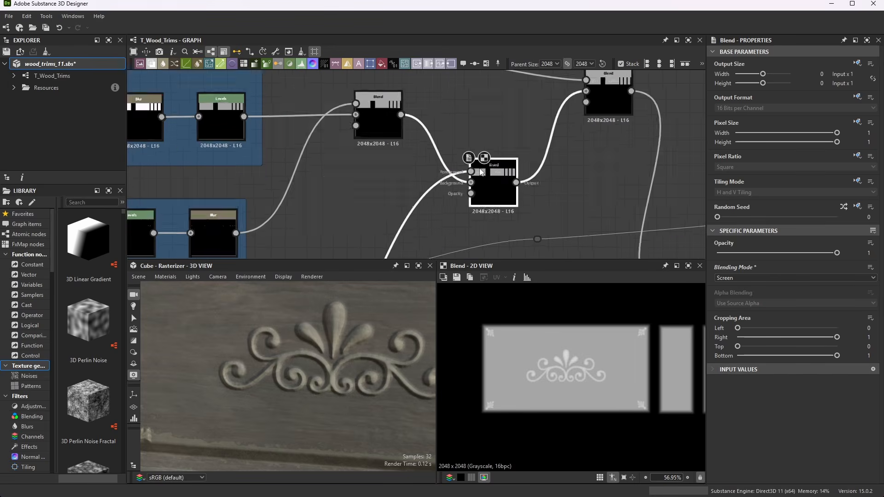
scroll(525, 176, down, 6)
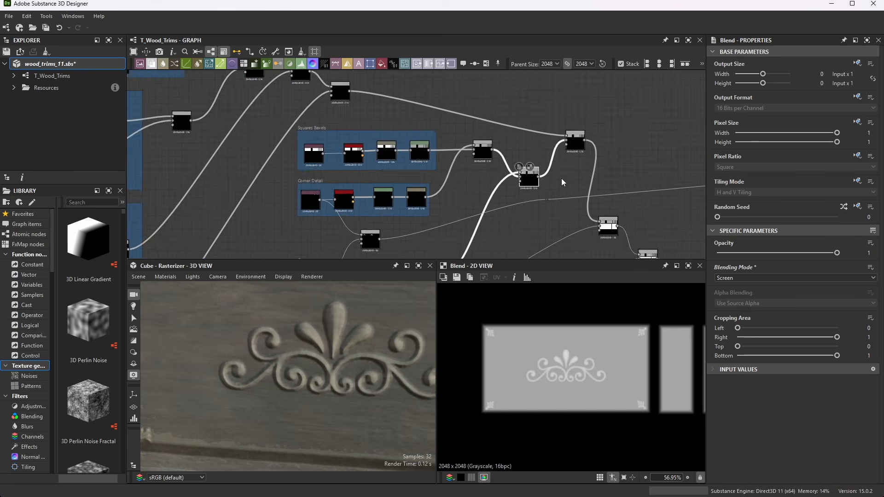
scroll(480, 101, down, 3)
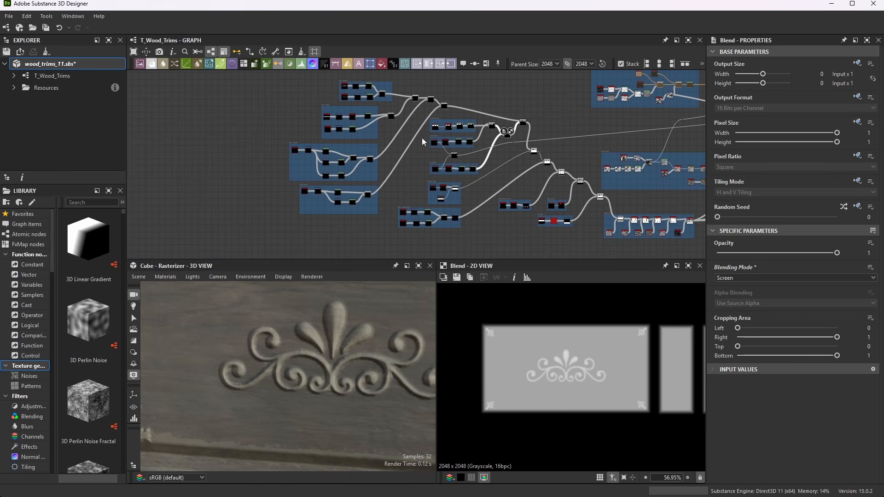
scroll(516, 113, up, 5)
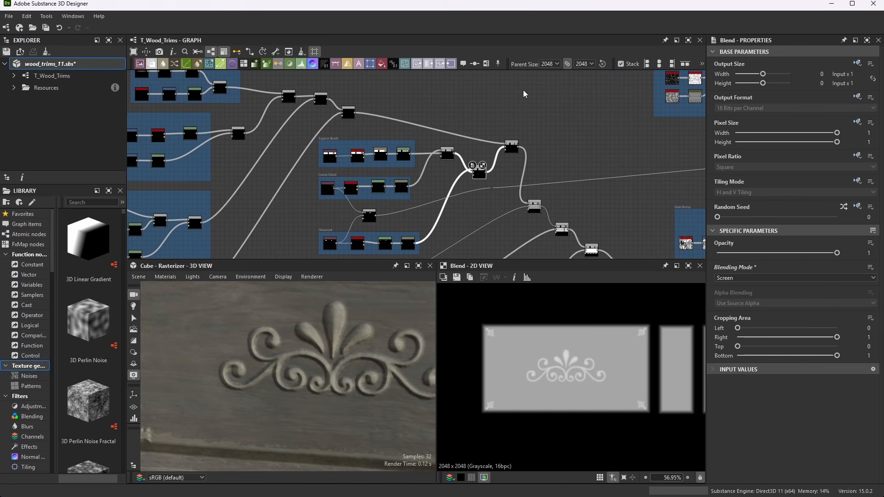
scroll(528, 176, up, 8)
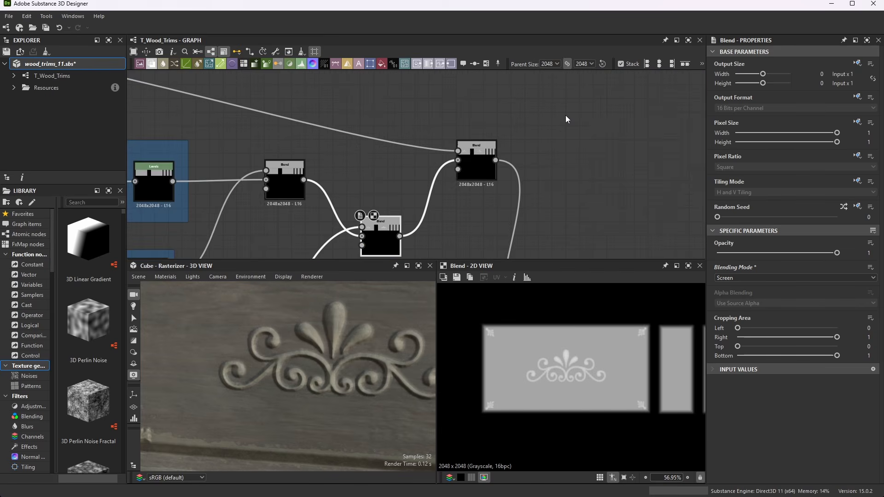
scroll(625, 360, down, 6)
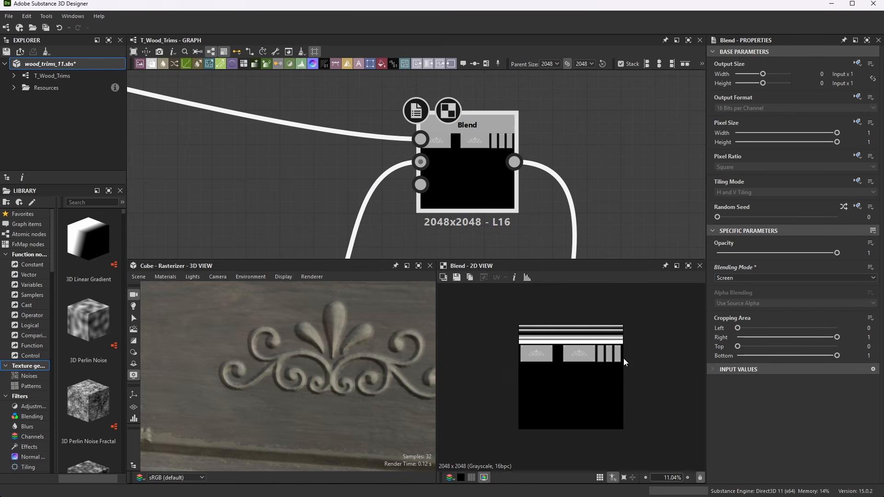
scroll(606, 331, up, 3)
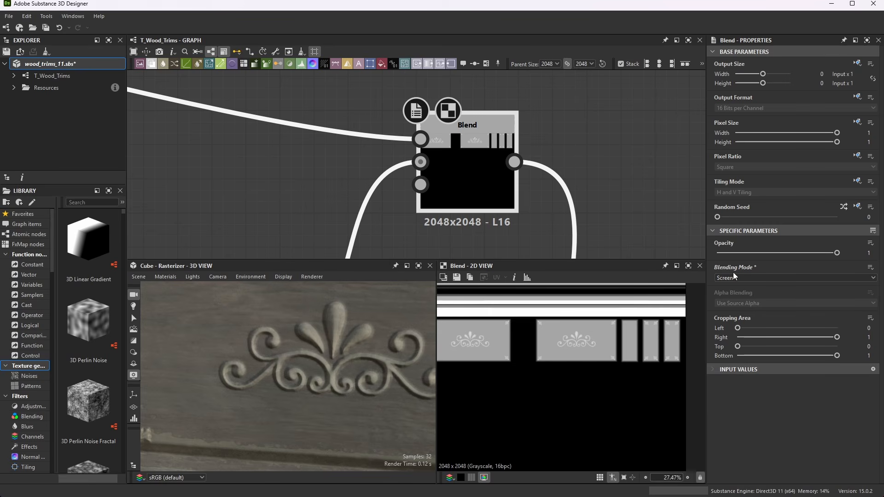
scroll(583, 327, up, 2)
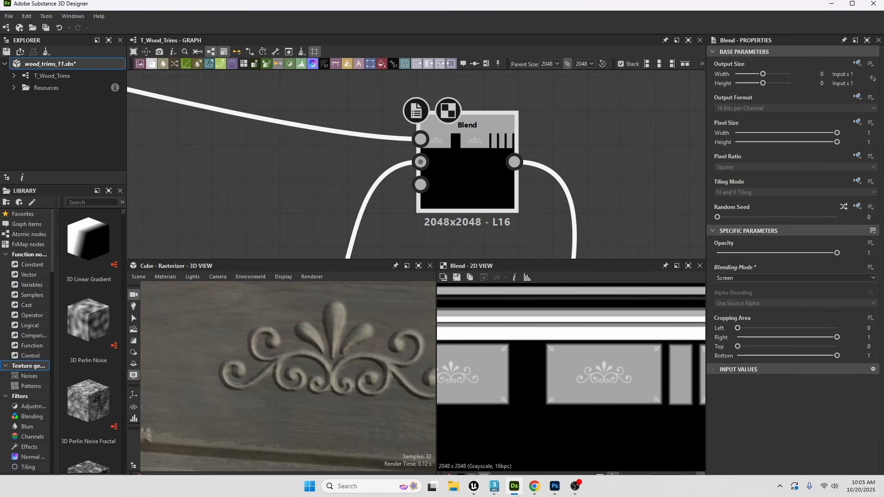
Step: Switch to the WoodTrimSheets level in Unreal Engine and inspect the ornamented wall panels up close and in a full-screen viewport
click(474, 488)
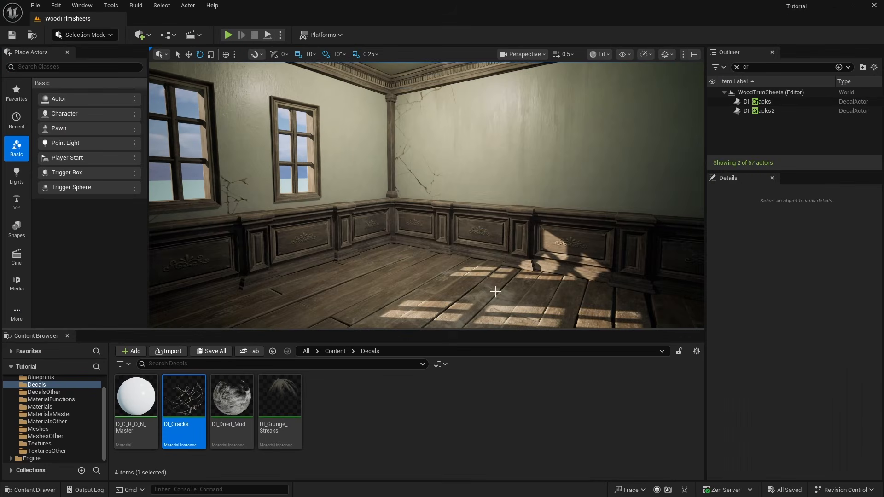
right_drag(516, 209, 514, 209)
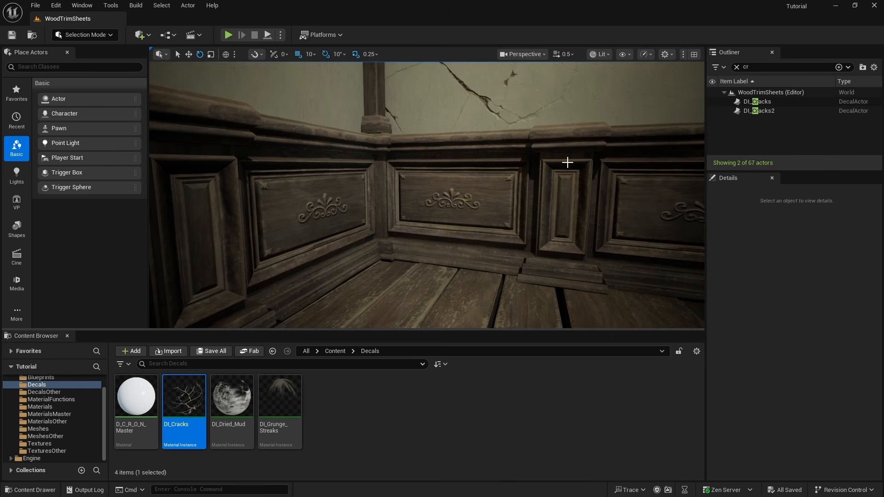
right_drag(483, 154, 484, 154)
key(F11)
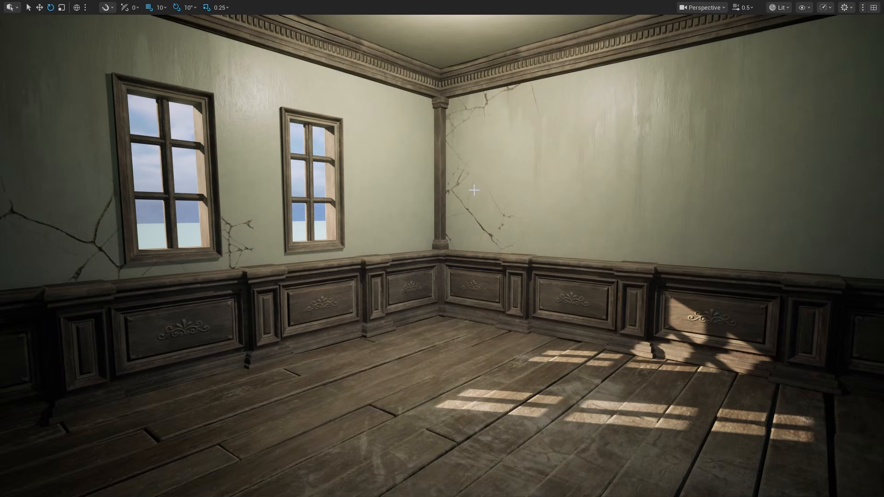
Step: Leave the full-screen viewport and return to Substance 3D Designer to view the whole trim cube
click(864, 5)
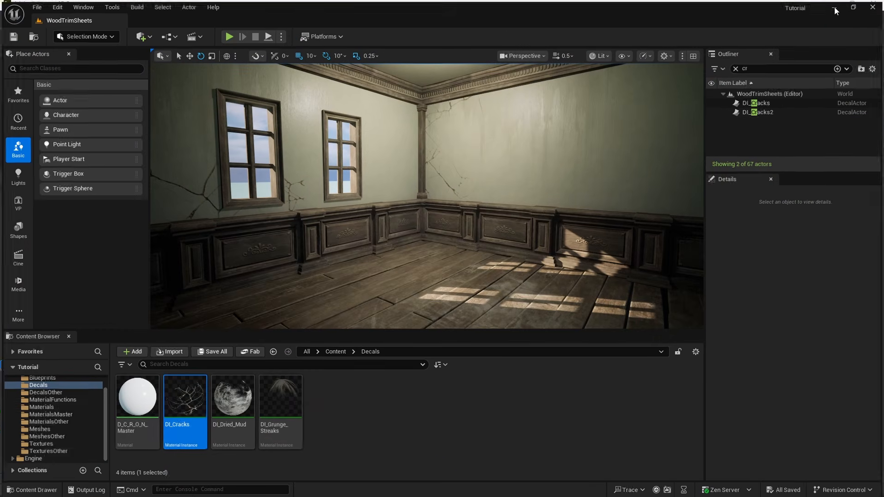
click(835, 8)
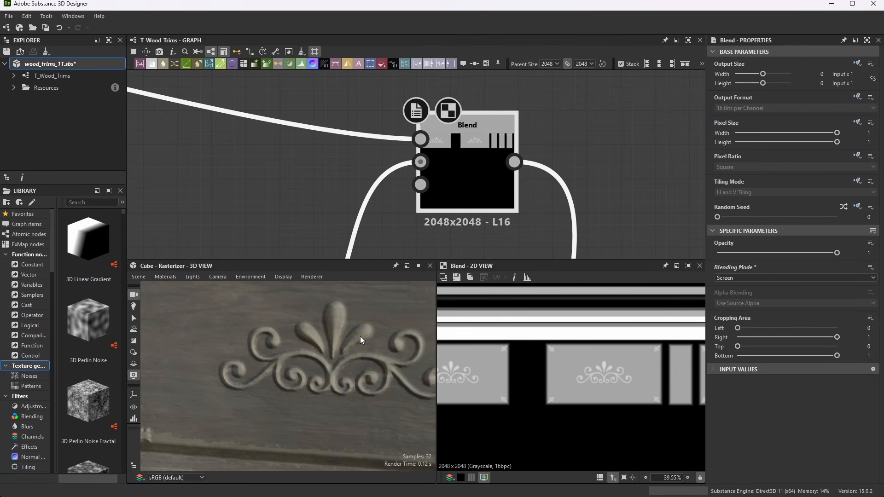
scroll(360, 313, down, 5)
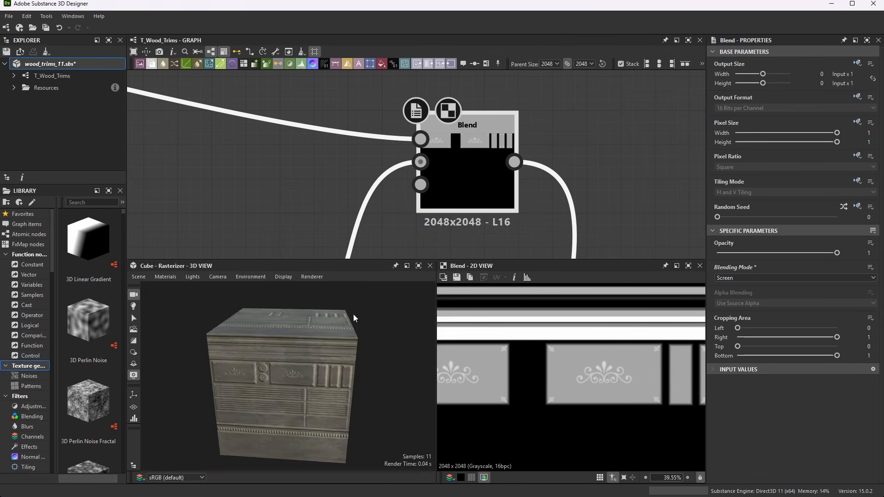
Step: Locate the Indents Bevel group in the graph and examine its Bitmap mask and Bevel node
scroll(492, 142, down, 10)
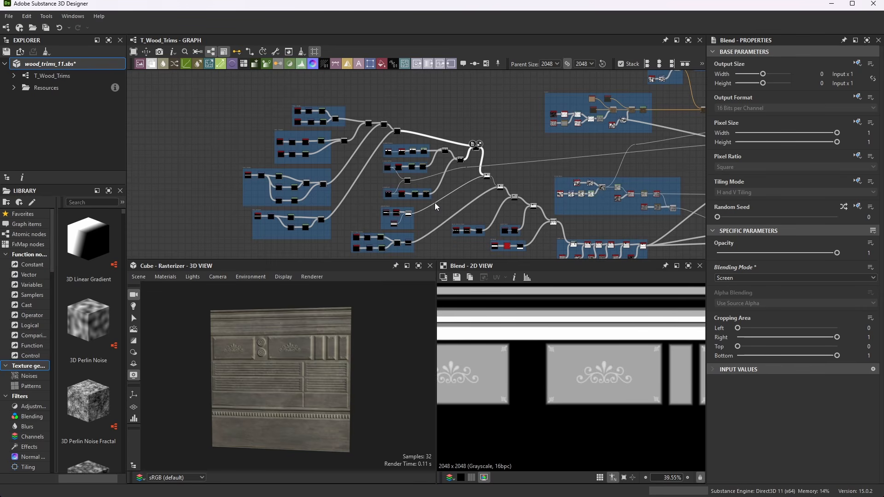
scroll(396, 215, up, 10)
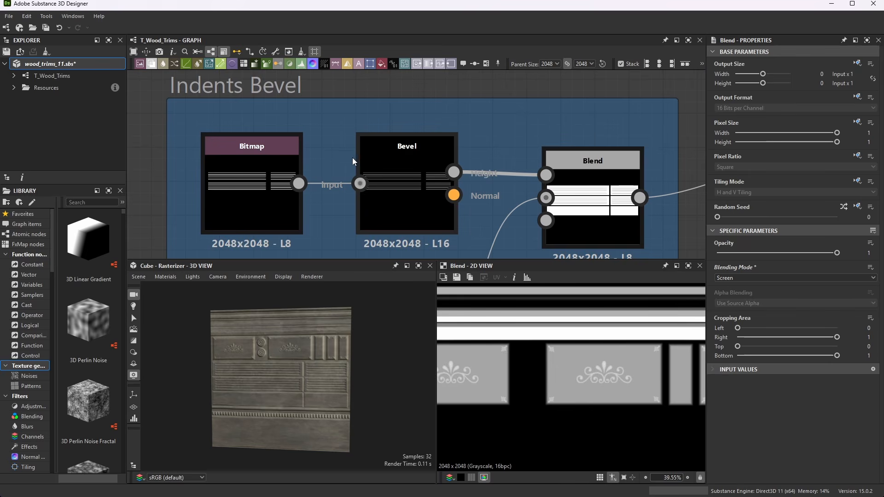
click(310, 128)
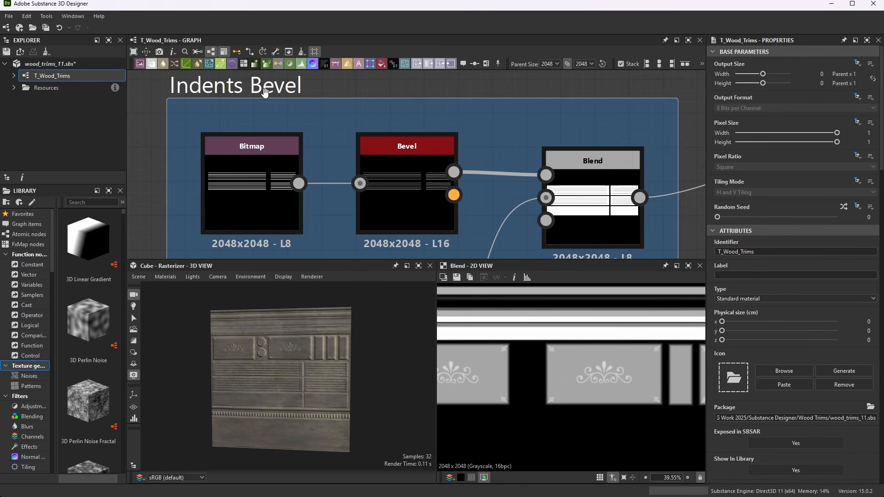
scroll(330, 175, down, 3)
scroll(330, 175, up, 4)
scroll(331, 175, down, 1)
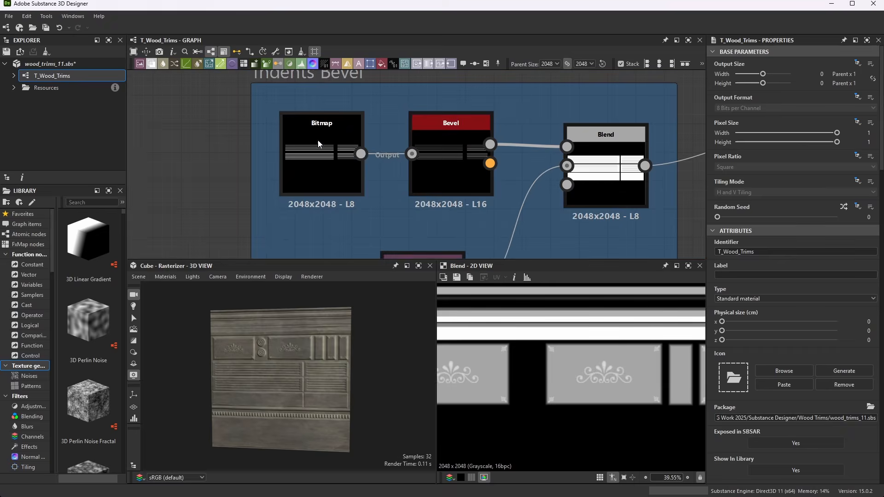
scroll(322, 177, up, 4)
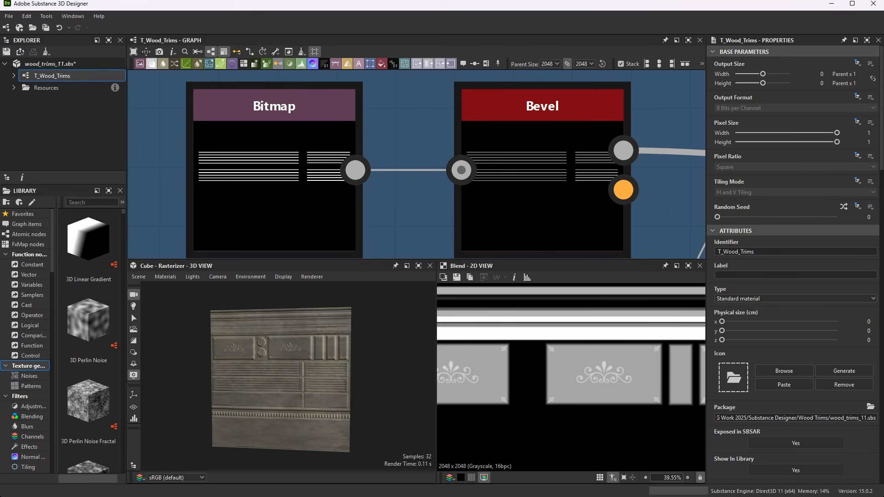
Step: Switch to trim_masks_03.psd in Photoshop, hide the Fancy Deail group, and examine the white indent lines in the Pillars Shapes group up close
mouse_move(482, 495)
click(555, 486)
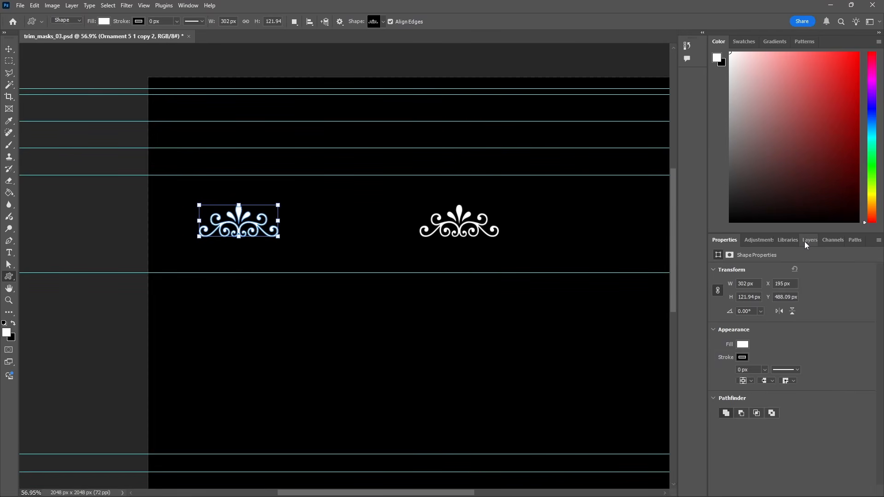
click(805, 242)
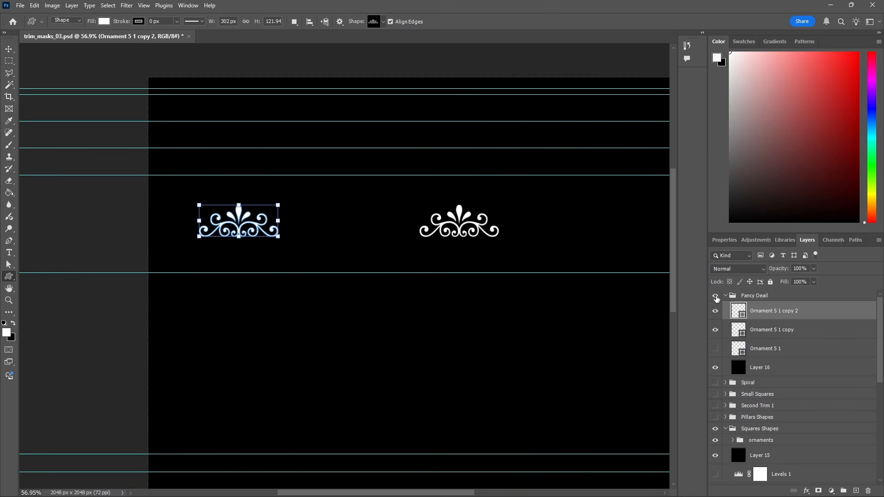
click(716, 297)
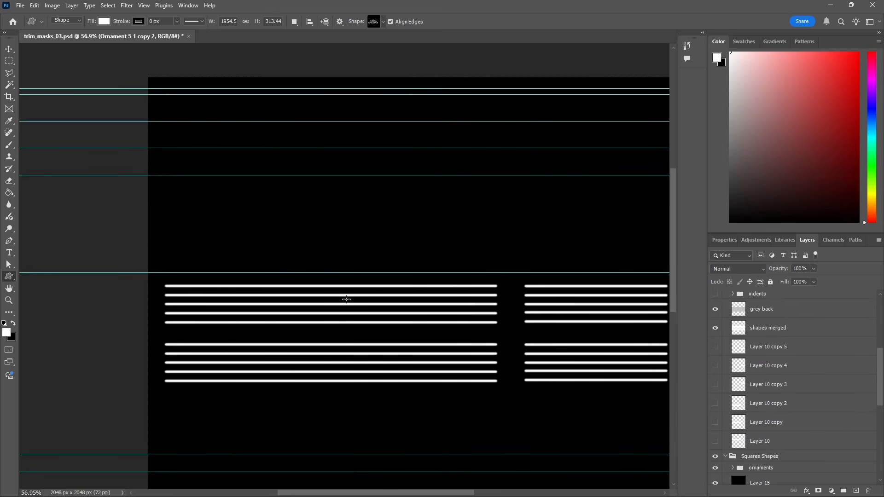
alt+scroll(690, 372, up, 4)
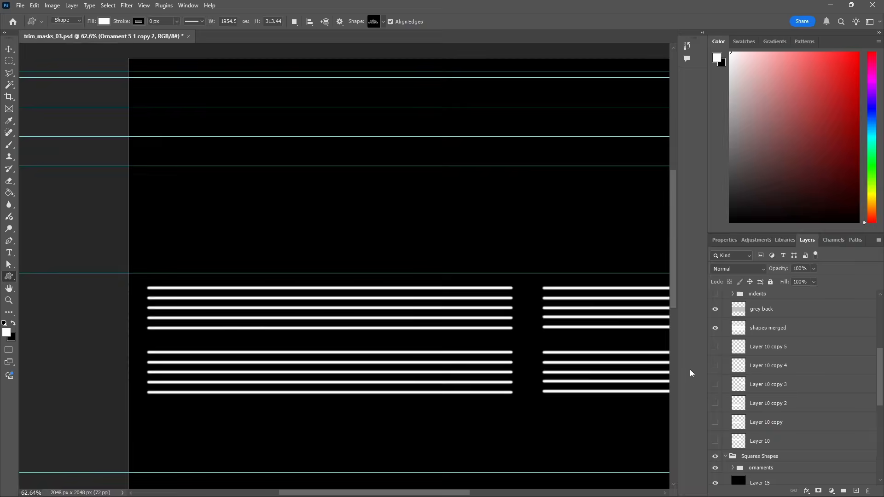
alt+scroll(576, 292, up, 15)
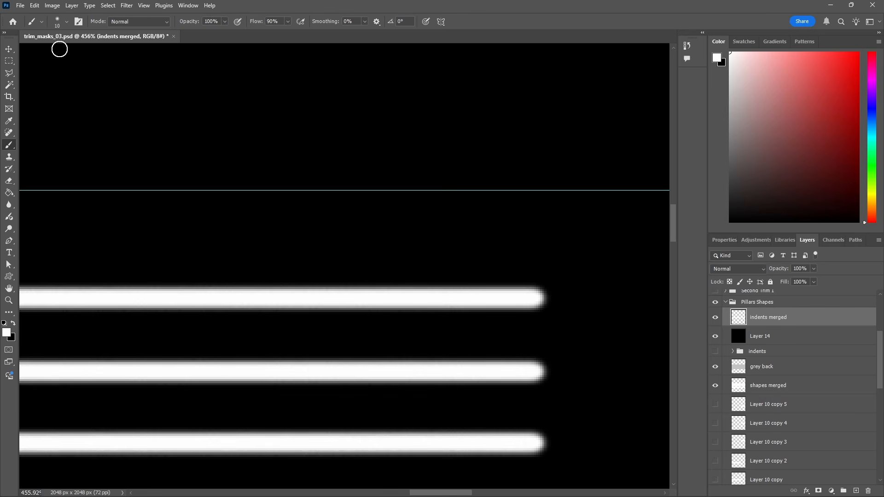
Step: Check the 10 px brush's size and 0% hardness, paint a freehand trial stroke above the indent lines, and undo it
click(66, 22)
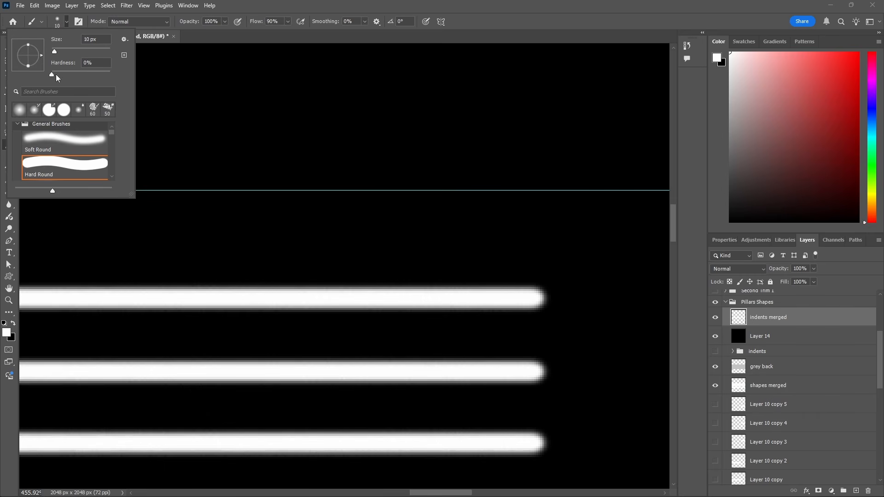
click(379, 6)
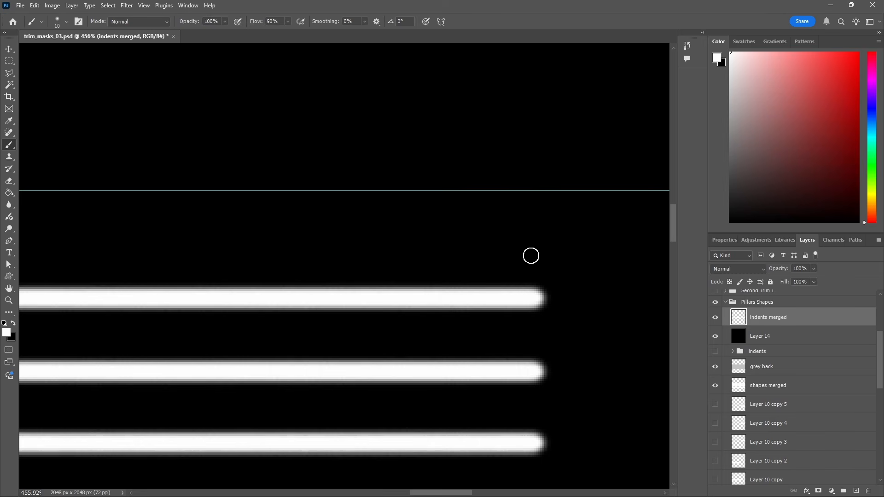
drag(320, 236, 119, 257)
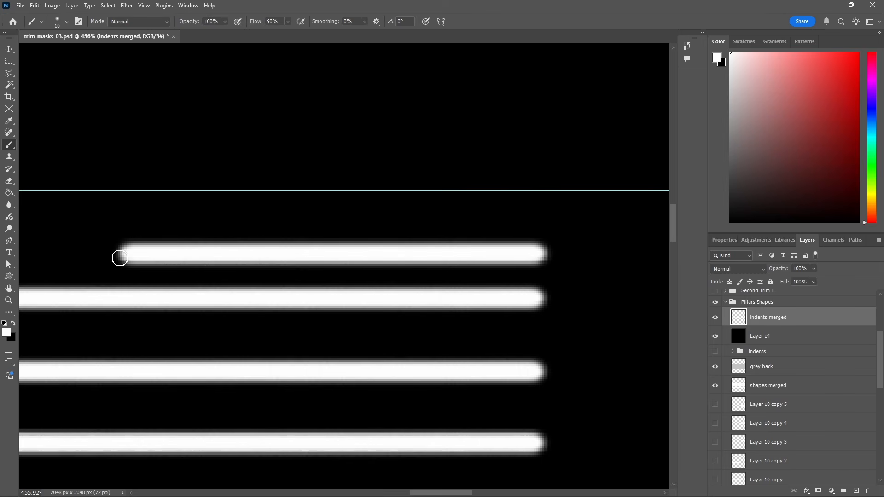
key(ctrl+z)
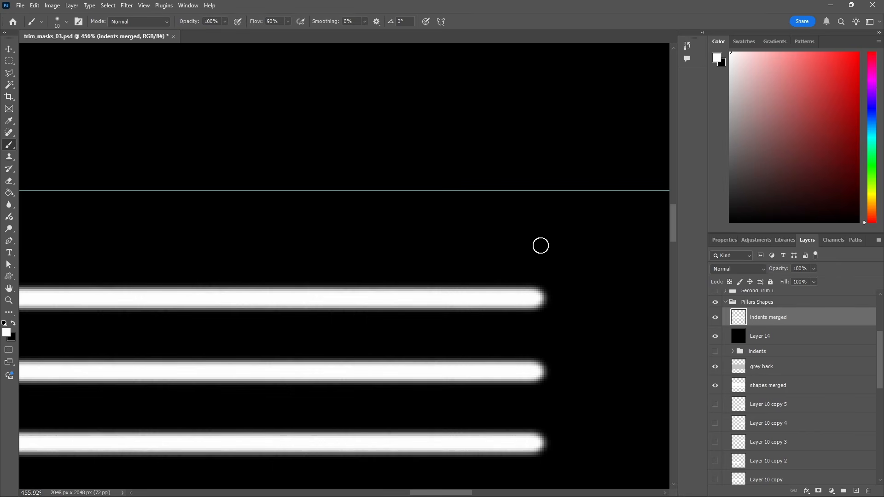
Step: Paint a straight horizontal trial line above the top indent on the indents merged layer and undo it
click(535, 242)
mouse_move(535, 243)
mouse_down()
mouse_move(103, 247)
mouse_move(573, 253)
mouse_move(482, 230)
mouse_move(120, 242)
mouse_up()
key(ctrl+z)
alt+scroll(578, 245, down, 5)
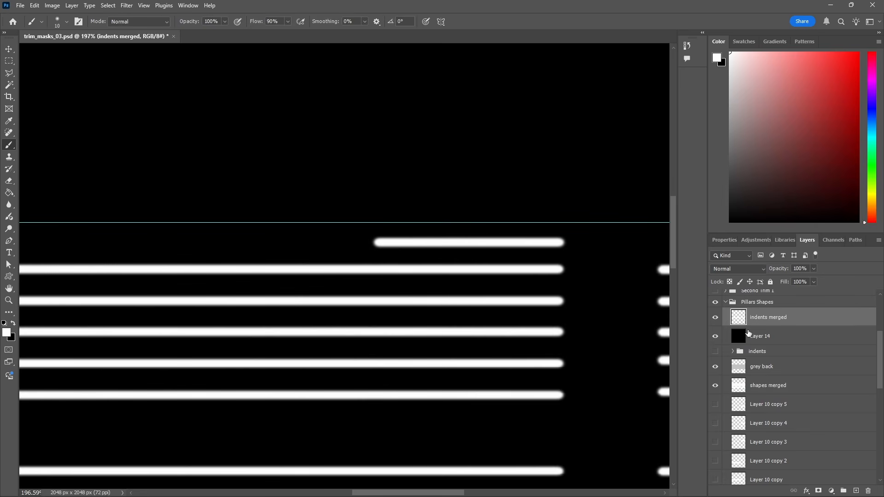
click(715, 318)
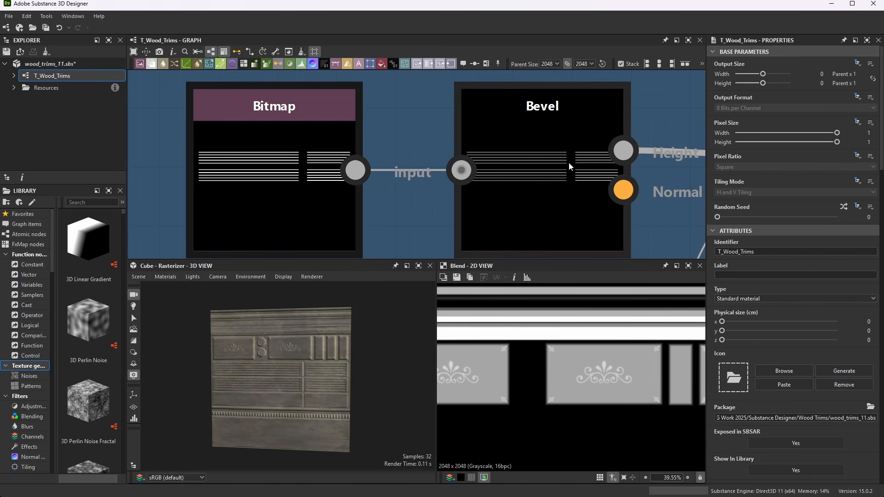
Step: Return to Substance 3D Designer, preview the indents Bevel node's height output up close, and examine its instance parameters
double_click(538, 127)
scroll(631, 414, up, 5)
scroll(606, 389, up, 3)
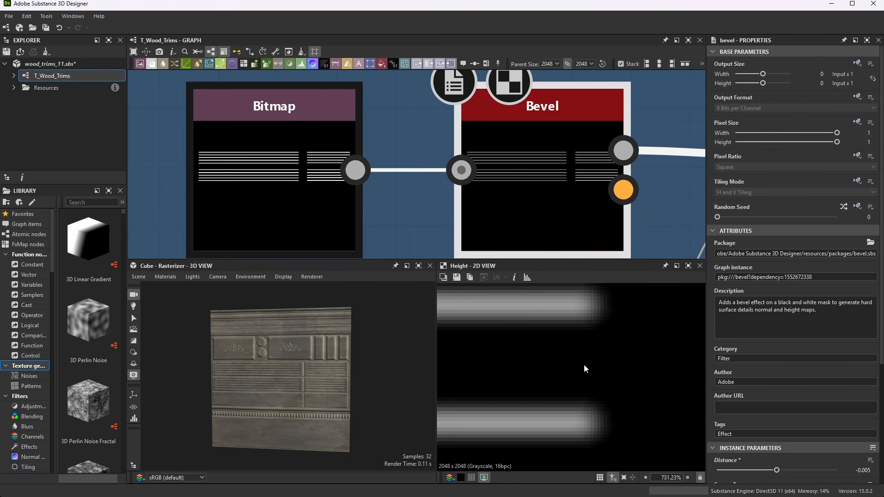
scroll(801, 457, down, 5)
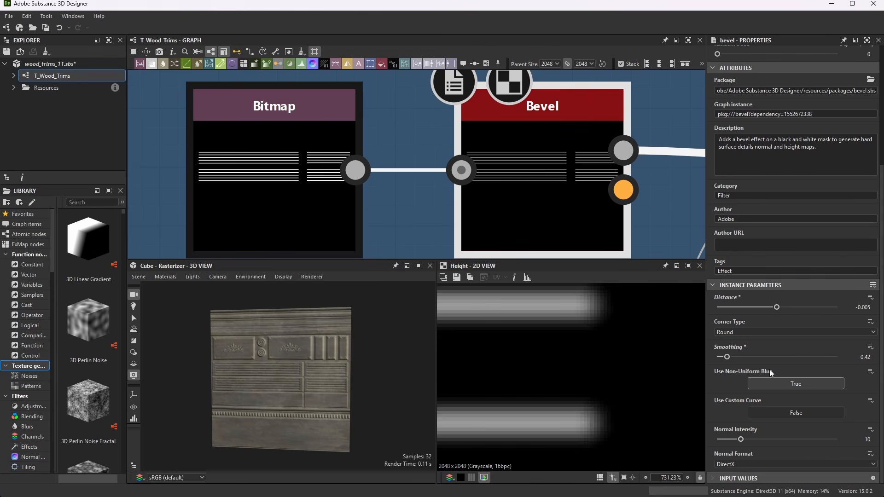
scroll(345, 93, down, 5)
Step: Follow the Bevel output to the Blend node, examine its blending settings, and inspect the panel Bitmap feeding its background
middle_drag(414, 138, 336, 143)
scroll(469, 143, up, 3)
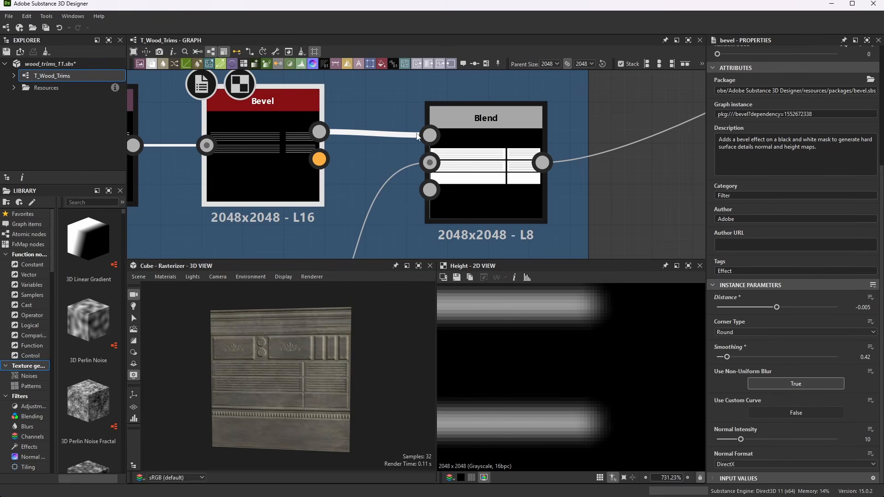
scroll(460, 138, up, 2)
click(492, 119)
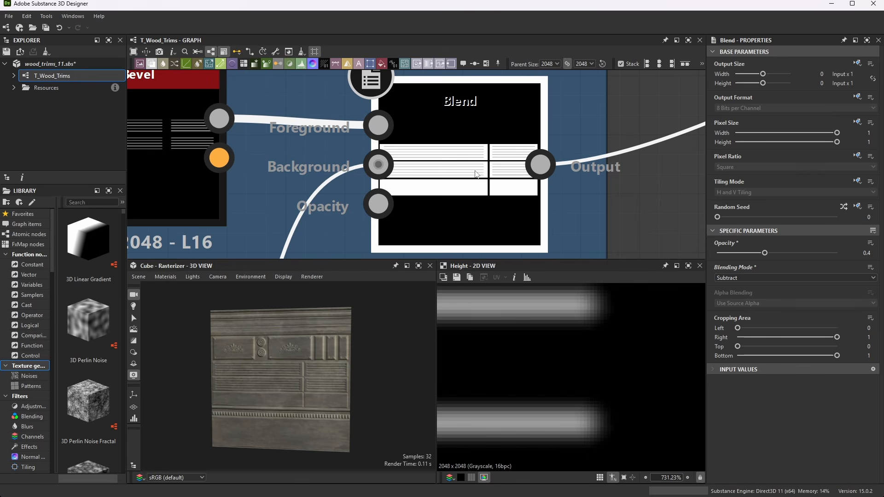
scroll(486, 150, down, 3)
middle_drag(328, 258, 387, 233)
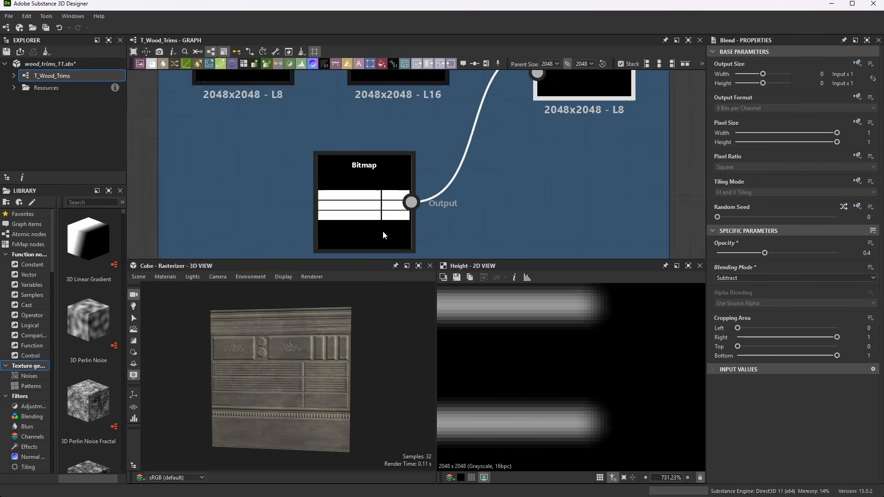
scroll(387, 233, up, 3)
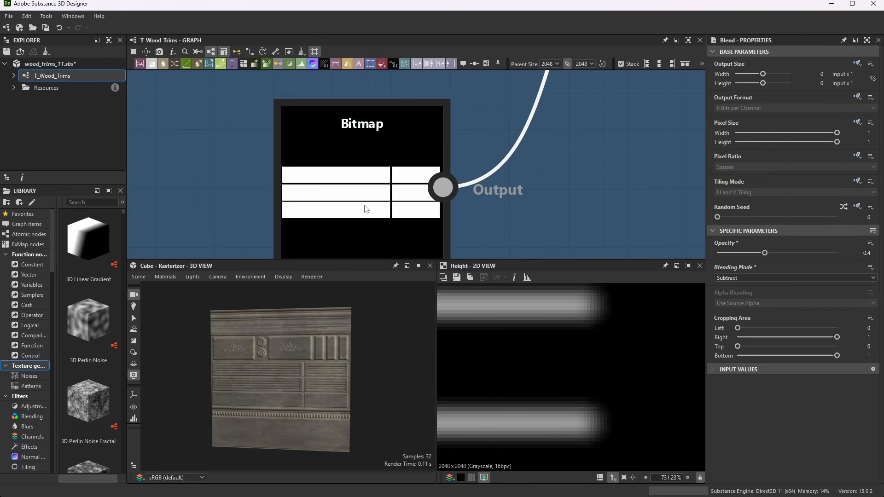
click(401, 227)
Step: In the Photoshop mask file, hide indents merged, Layer 14, grey back and the corner ornaments to isolate the shapes merged rectangles
click(557, 489)
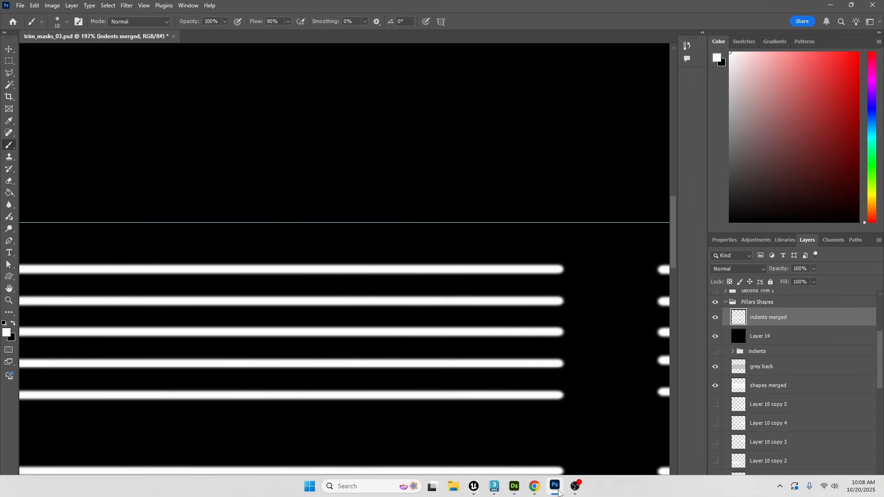
click(714, 318)
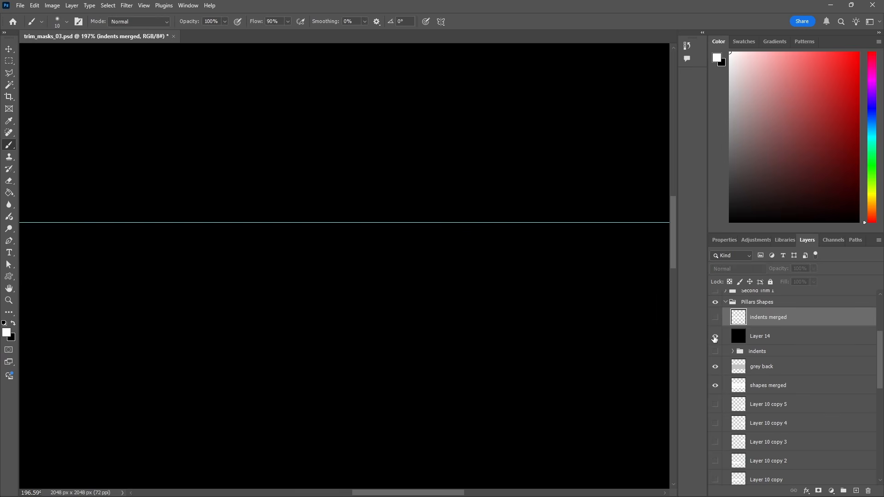
click(715, 336)
click(715, 352)
click(715, 353)
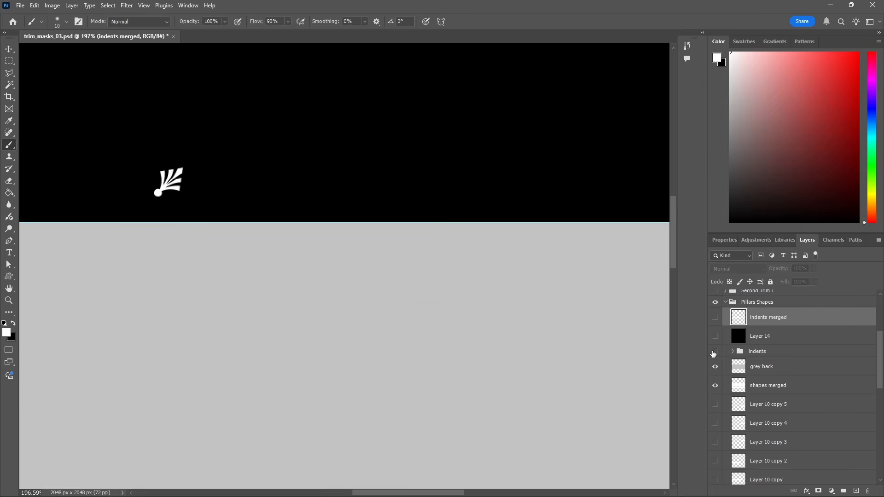
click(716, 353)
click(715, 352)
click(715, 367)
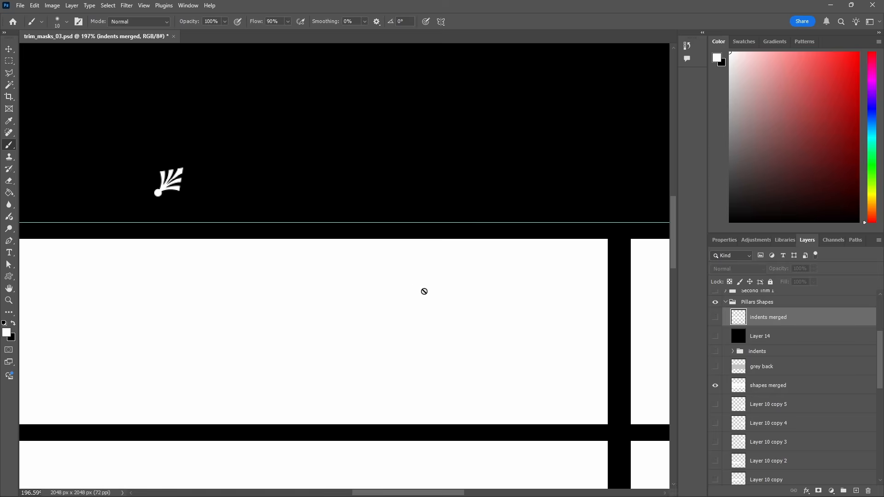
alt+scroll(424, 290, down, 4)
scroll(783, 391, up, 5)
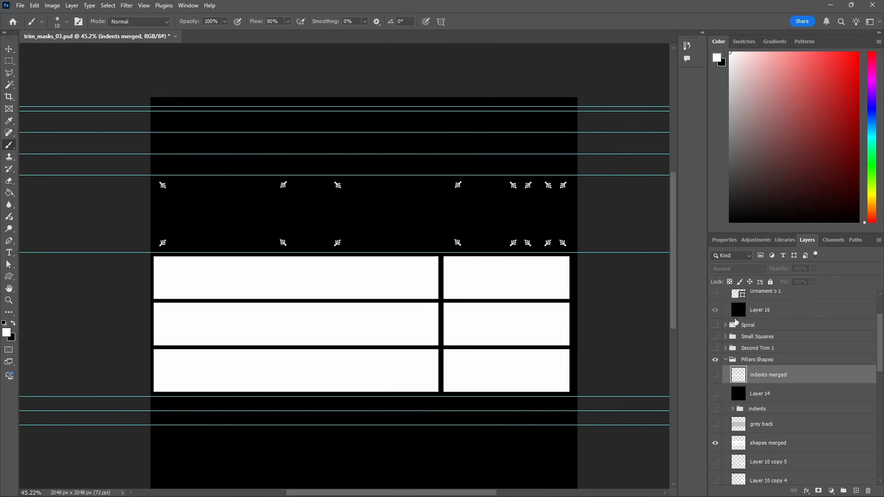
scroll(733, 397, down, 5)
alt+scroll(624, 265, up, 2)
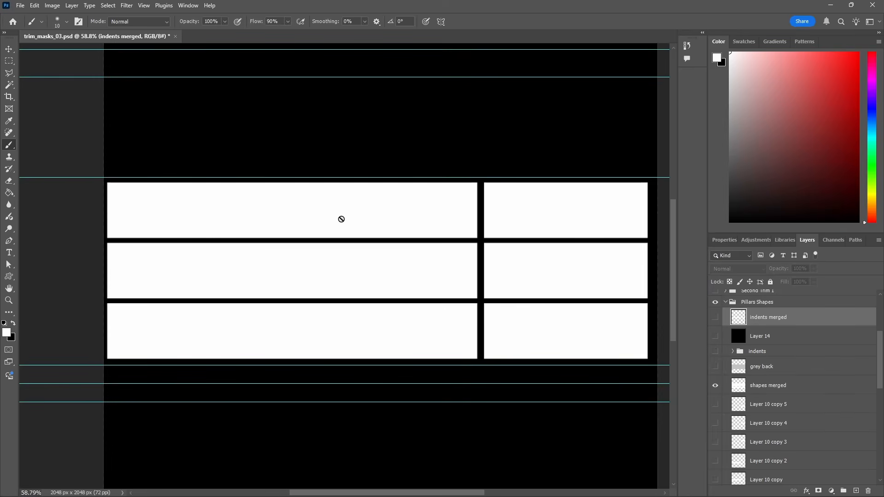
Step: Try a rectangular marquee selection across the white panel shapes and return to Substance 3D Designer
click(8, 61)
drag(270, 125, 580, 265)
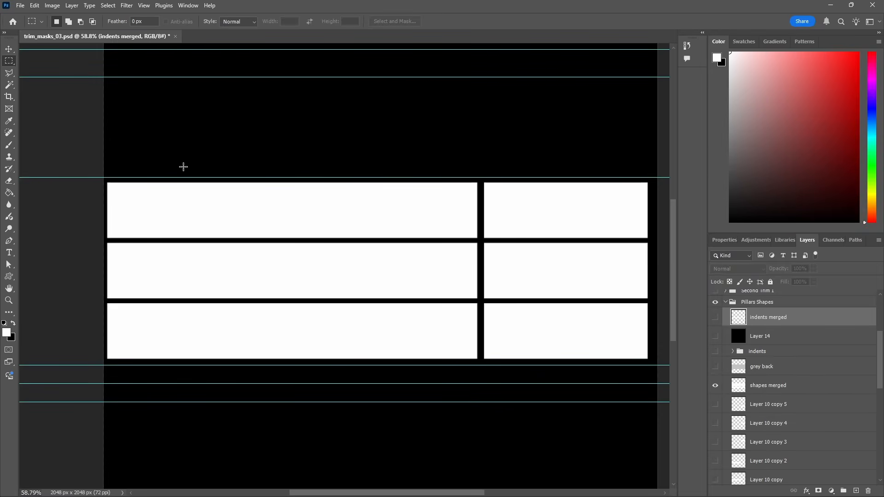
click(831, 5)
Step: Inspect the indented panels up close on the 3D cube, then look at the WoodTrimSheets room in Unreal Engine and return to Designer
scroll(281, 387, up, 8)
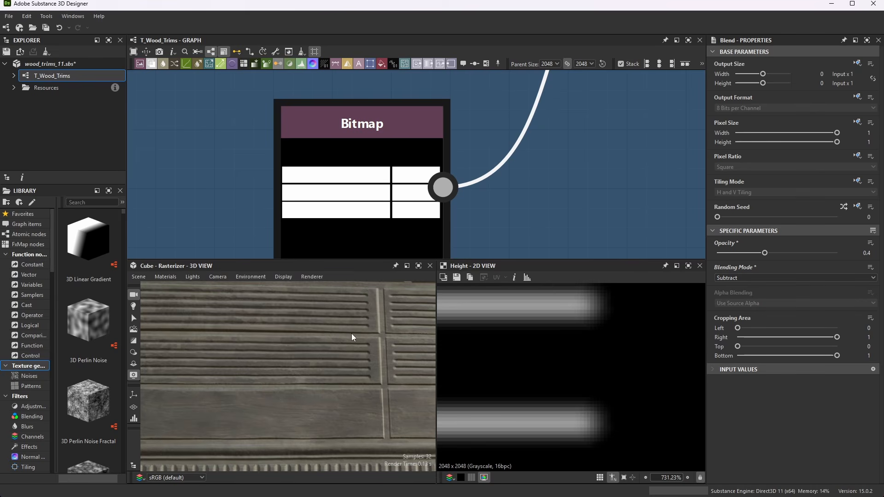
scroll(368, 338, down, 5)
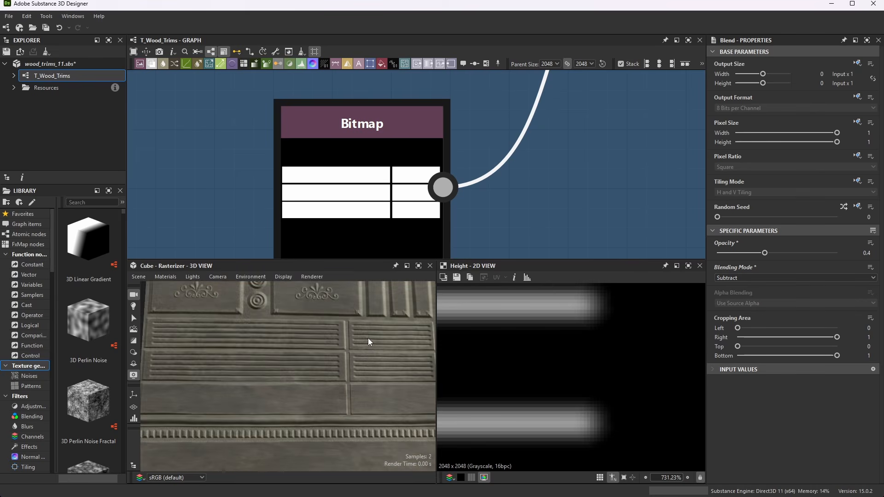
drag(363, 337, 291, 392)
scroll(290, 393, up, 4)
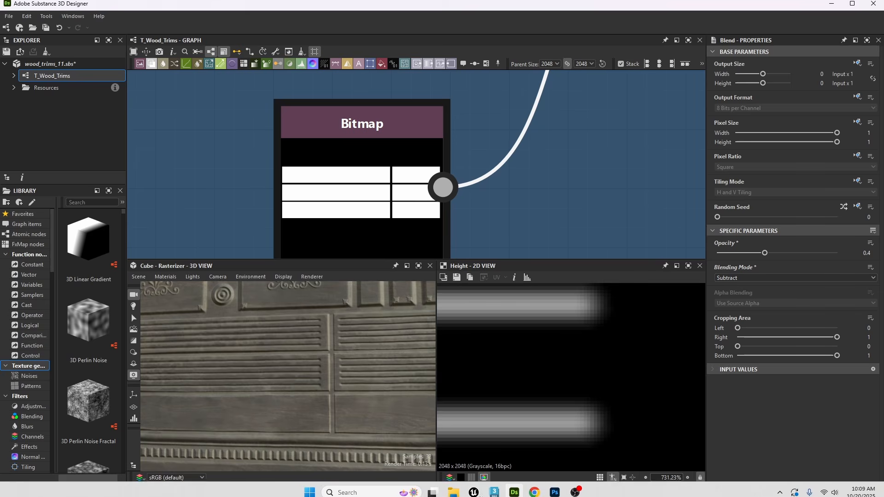
click(479, 491)
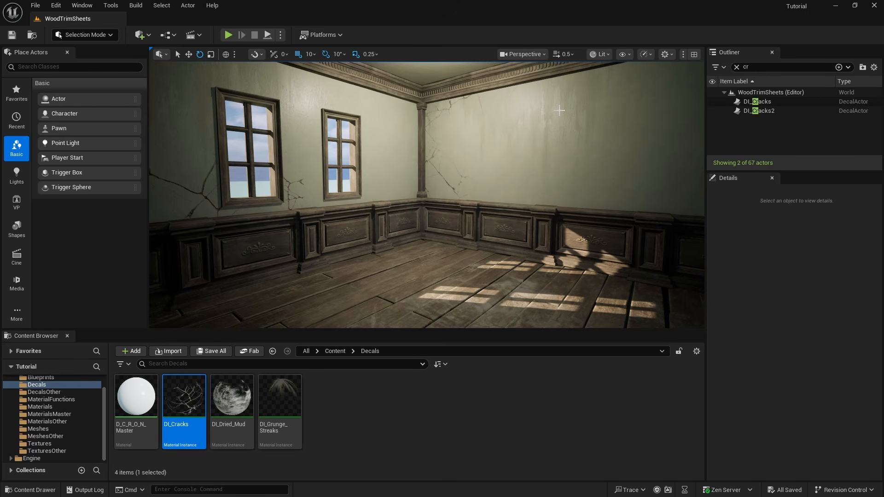
click(836, 6)
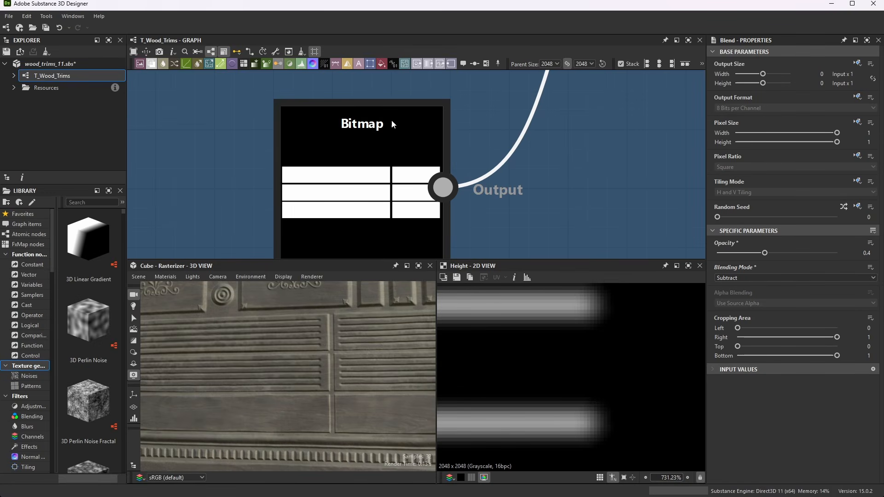
Step: Preview the Indents Bevel group's Blend node, where the indent lines are subtracted from the panel mask
scroll(391, 121, down, 5)
scroll(397, 127, up, 4)
scroll(411, 134, down, 5)
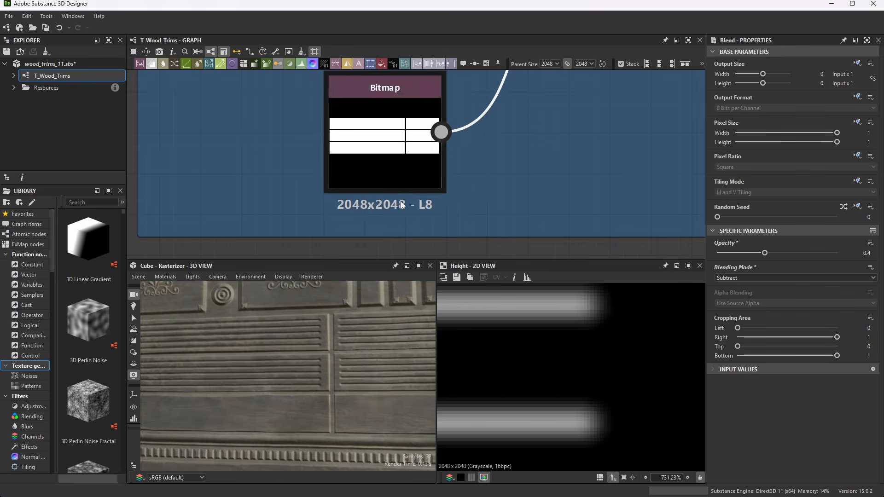
scroll(479, 112, up, 6)
double_click(479, 112)
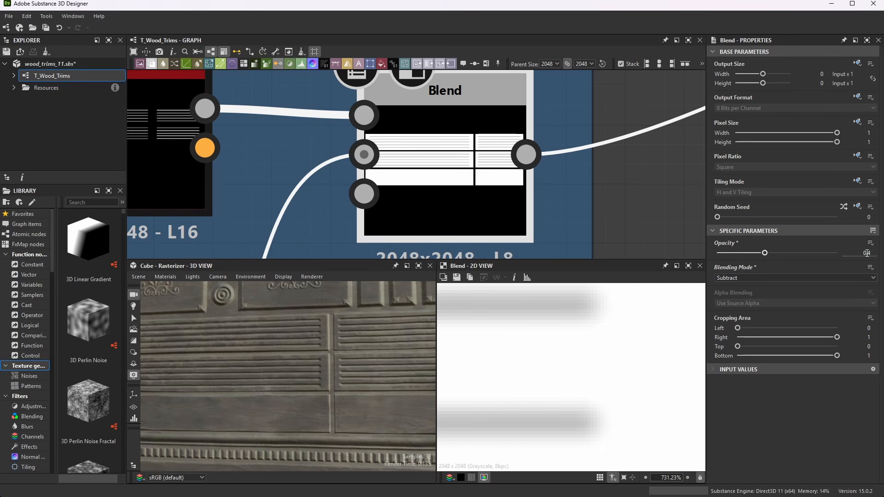
Step: Trace the indents Blend output to the downstream Blend node that joins it with the trims and squares, and examine its blending settings
scroll(433, 196, down, 8)
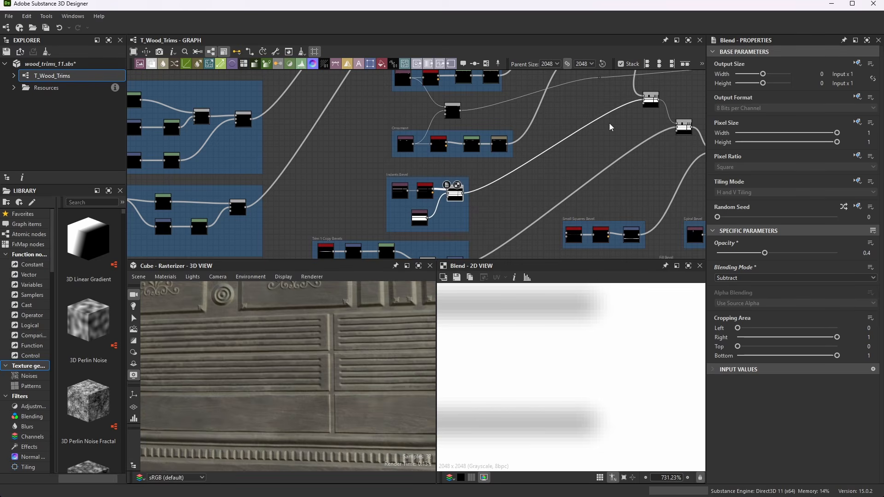
scroll(498, 245, down, 3)
scroll(599, 145, up, 9)
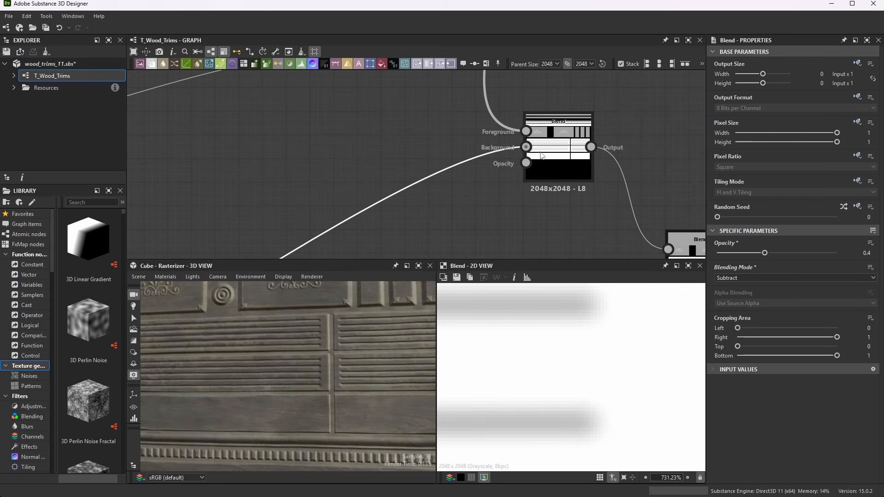
scroll(543, 188, down, 3)
scroll(543, 187, down, 2)
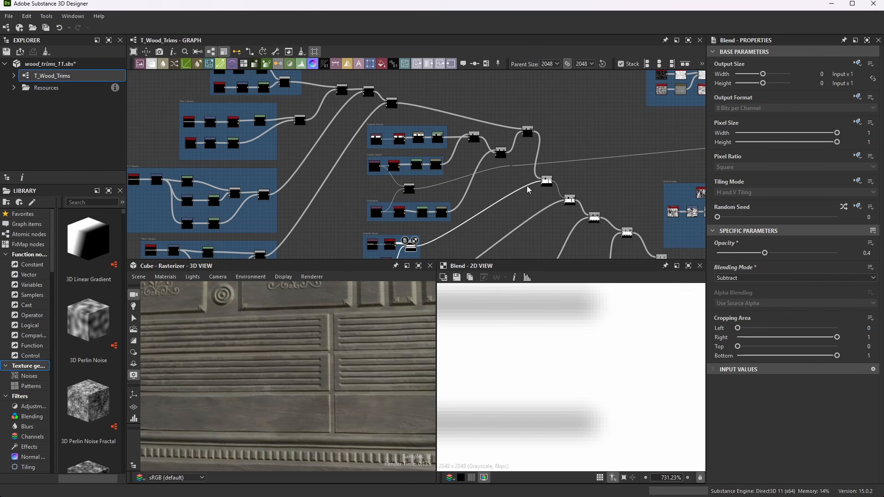
click(547, 180)
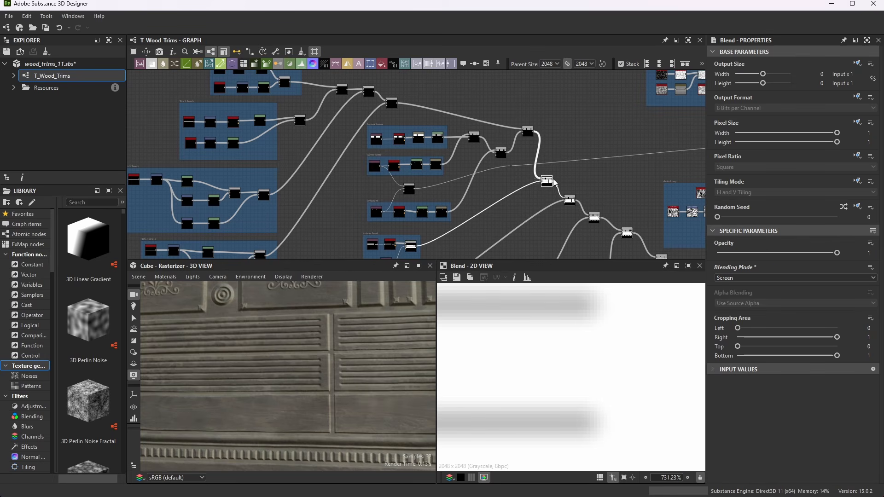
Step: Examine the combined trims, squares and indented panels in the Screen Blend node and its full 2D preview
scroll(552, 184, up, 6)
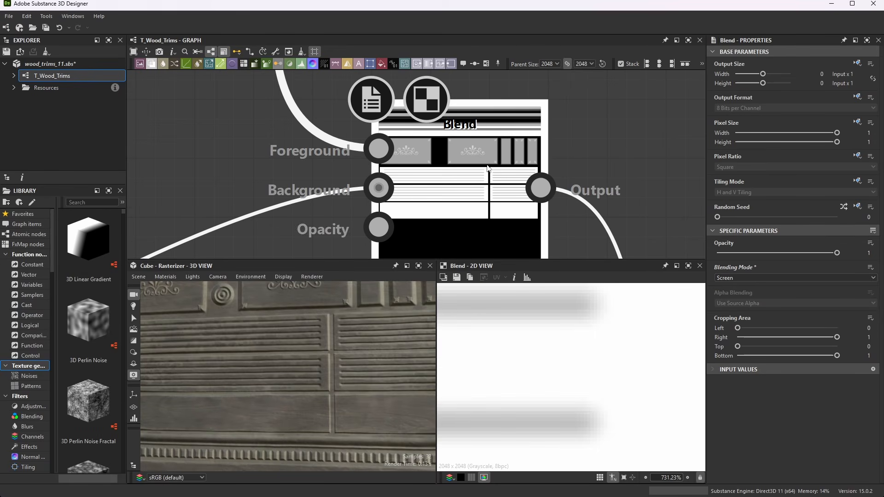
scroll(487, 163, down, 4)
scroll(487, 164, up, 2)
scroll(558, 336, down, 10)
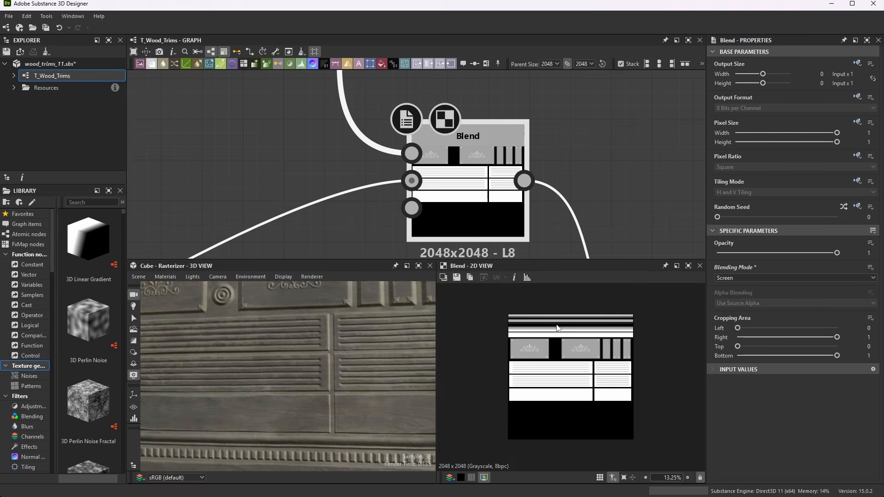
scroll(617, 455, up, 1)
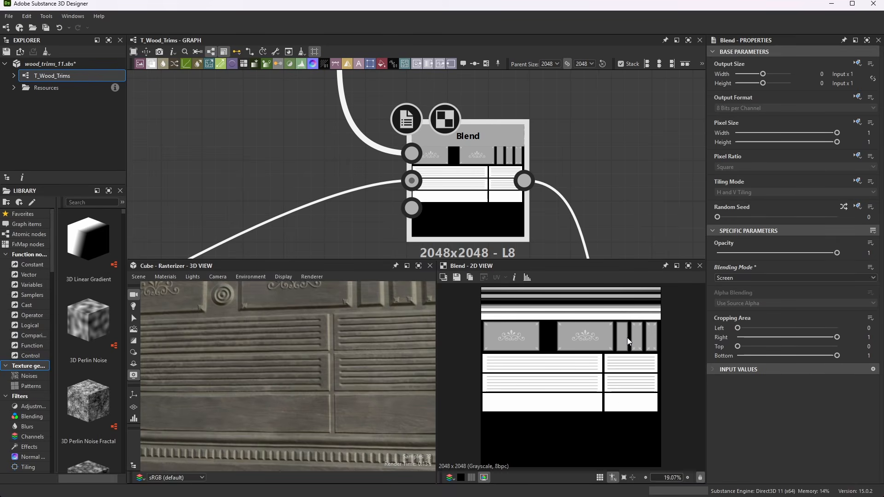
Step: Trace the Screen Blend's input back to the Indents Bevel group and review its Bitmap, Bevel and Blend nodes
scroll(524, 113, down, 3)
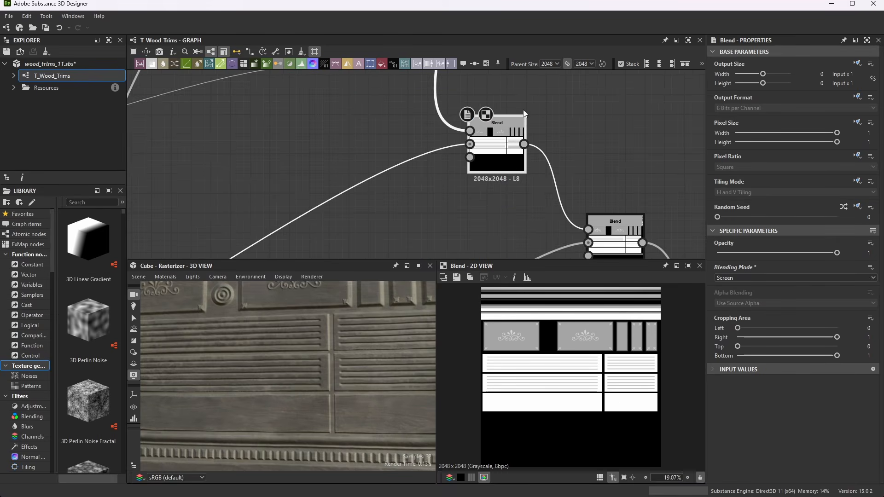
scroll(524, 113, down, 5)
scroll(339, 185, up, 5)
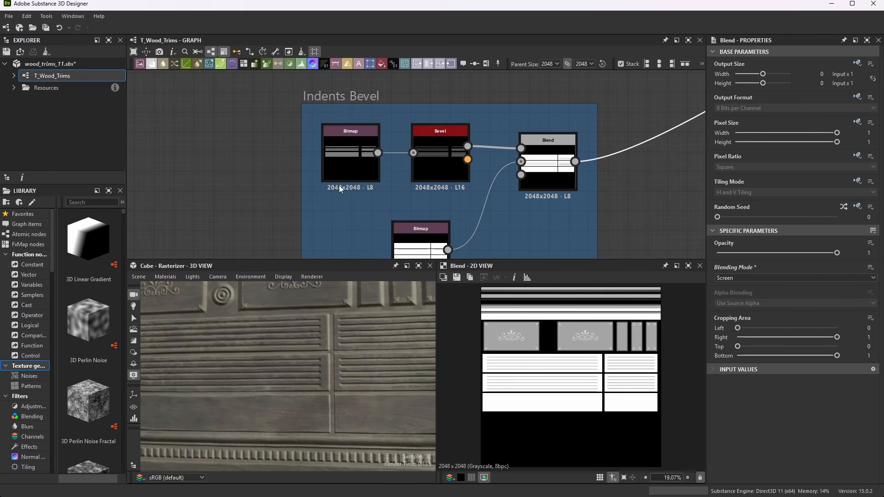
scroll(339, 185, down, 3)
scroll(419, 73, up, 2)
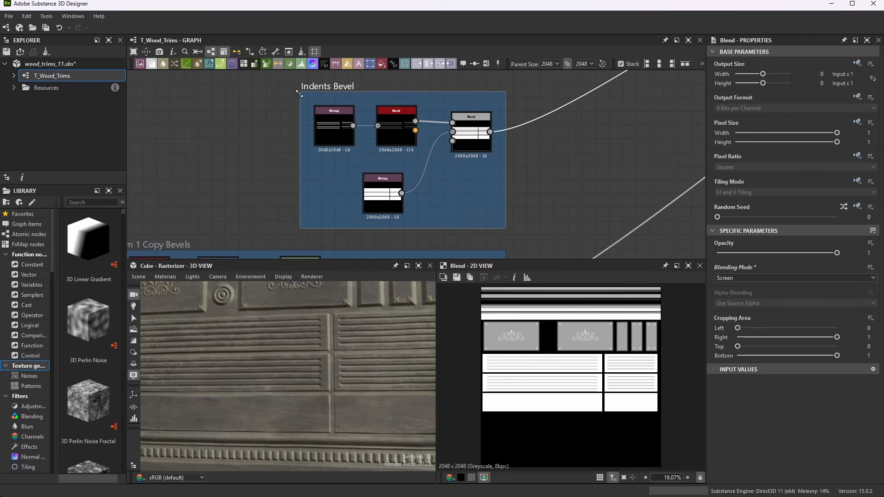
scroll(444, 119, down, 3)
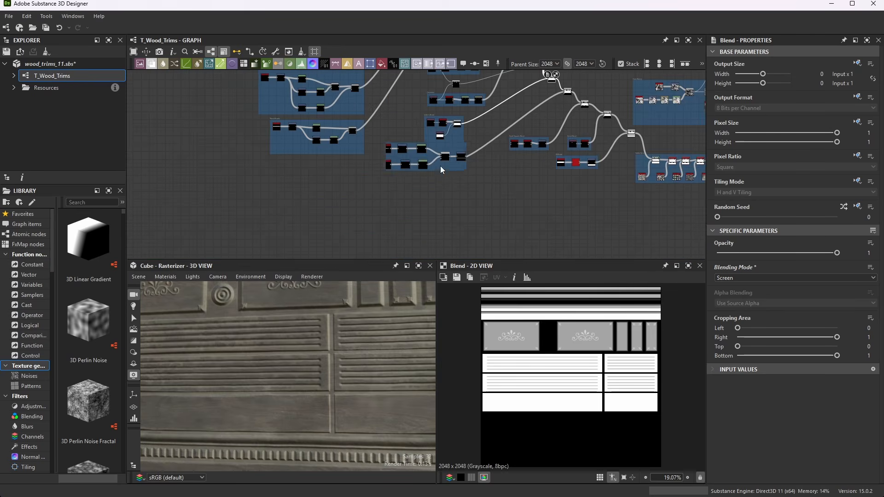
Step: Compare the Trim 1 Copy Bevels group with the original Trim 1 Bevels group in the graph
scroll(424, 152, up, 3)
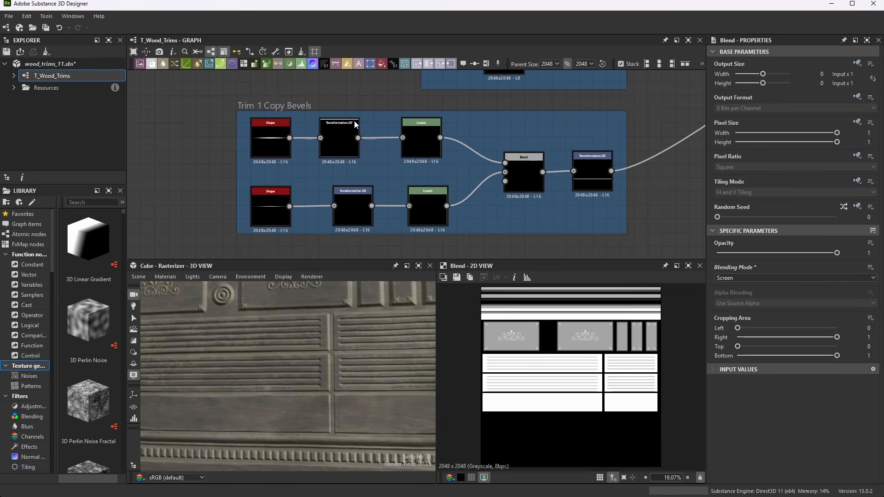
scroll(521, 234, down, 6)
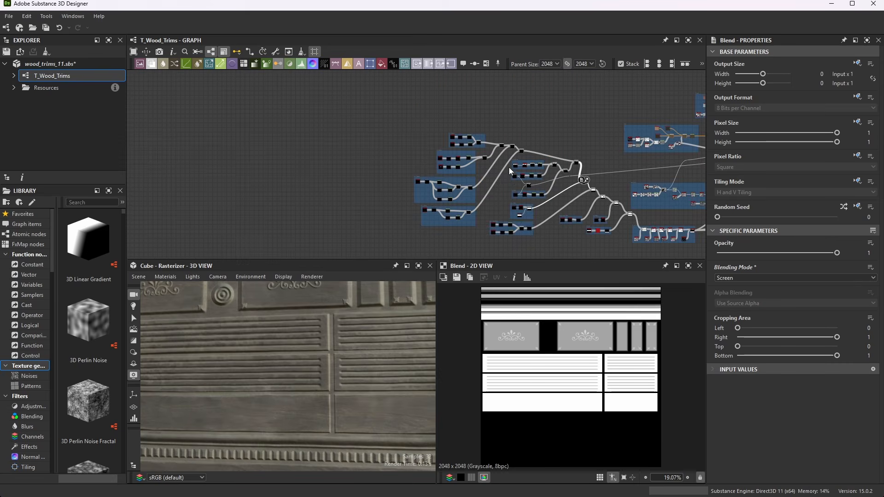
scroll(510, 167, up, 2)
scroll(431, 118, up, 5)
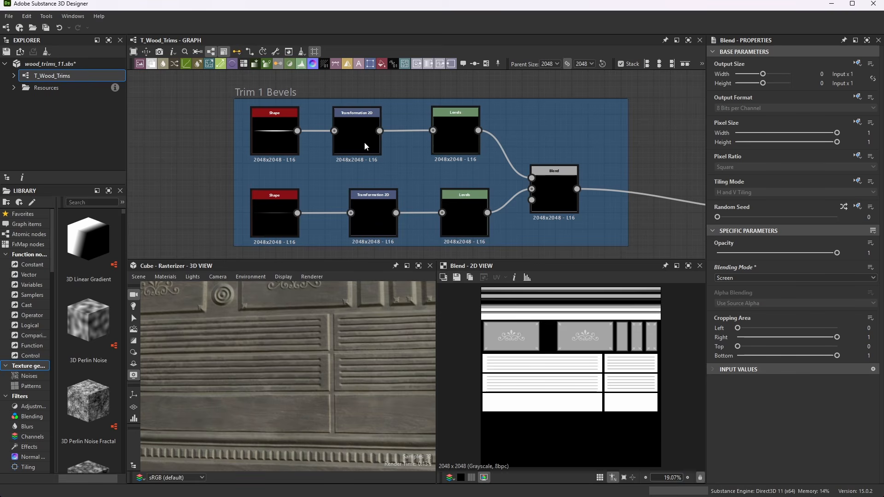
scroll(497, 120, down, 4)
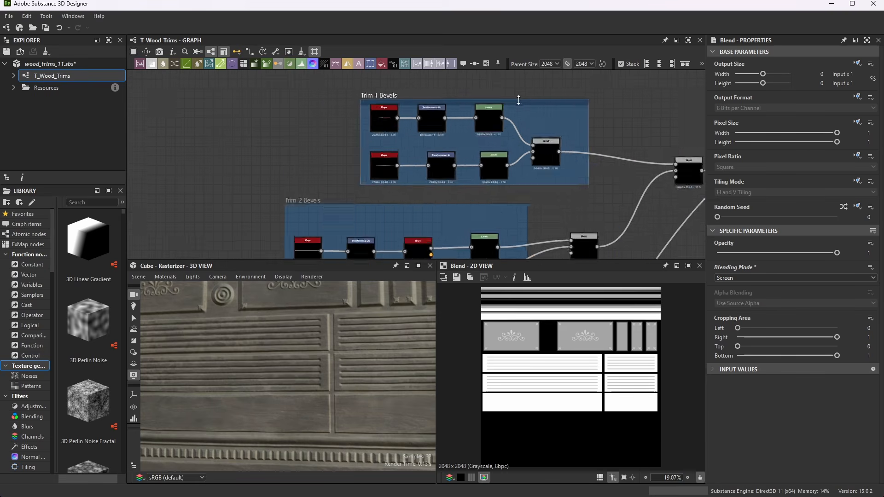
scroll(553, 222, up, 5)
scroll(561, 178, up, 8)
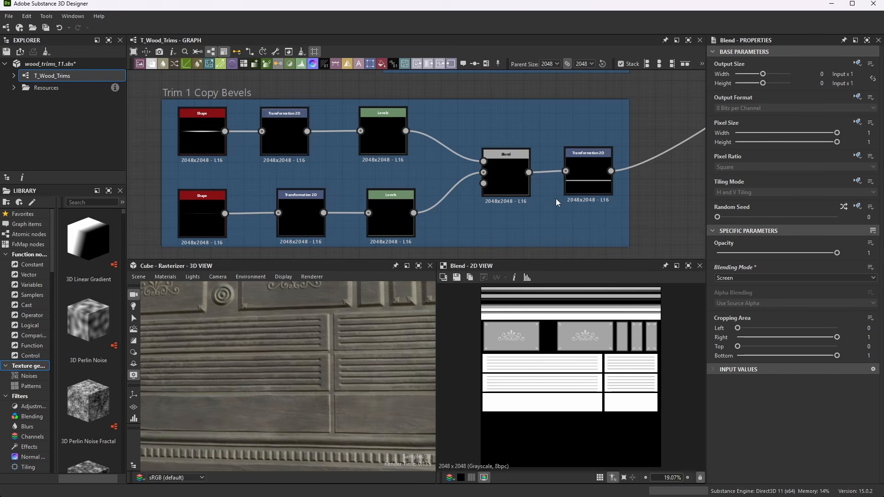
scroll(557, 199, down, 2)
scroll(553, 180, up, 2)
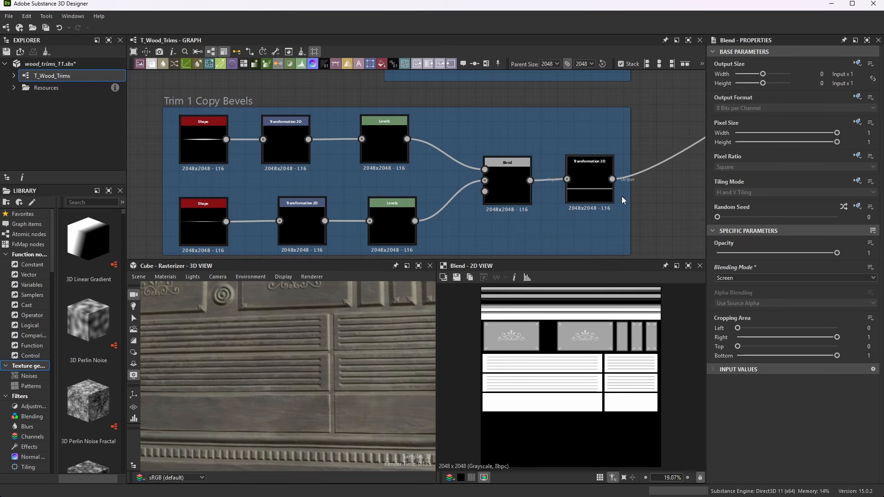
Step: Preview the final Transformation 2D node of Trim 1 Copy Bevels and examine its Y offset and the shifted trim
scroll(622, 196, up, 4)
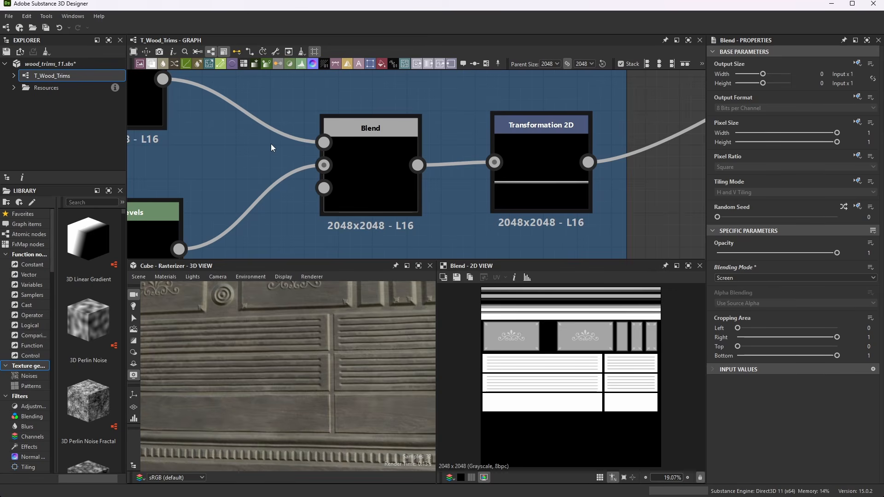
double_click(551, 153)
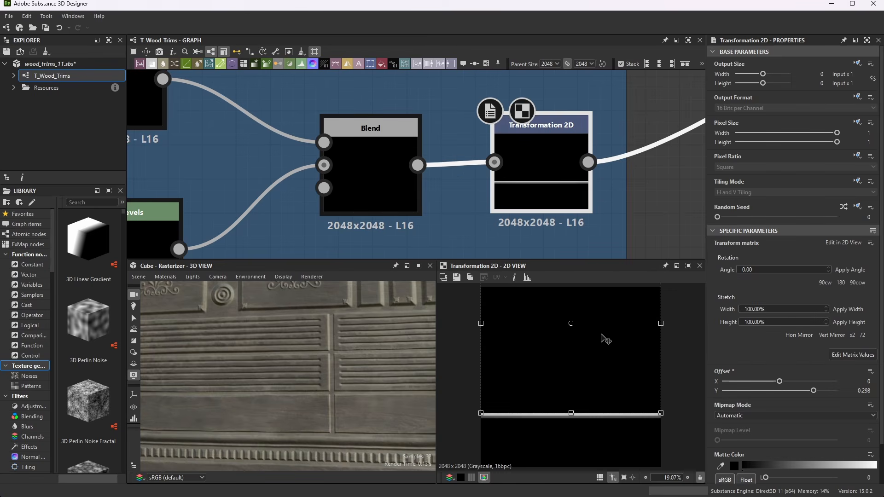
scroll(644, 413, up, 8)
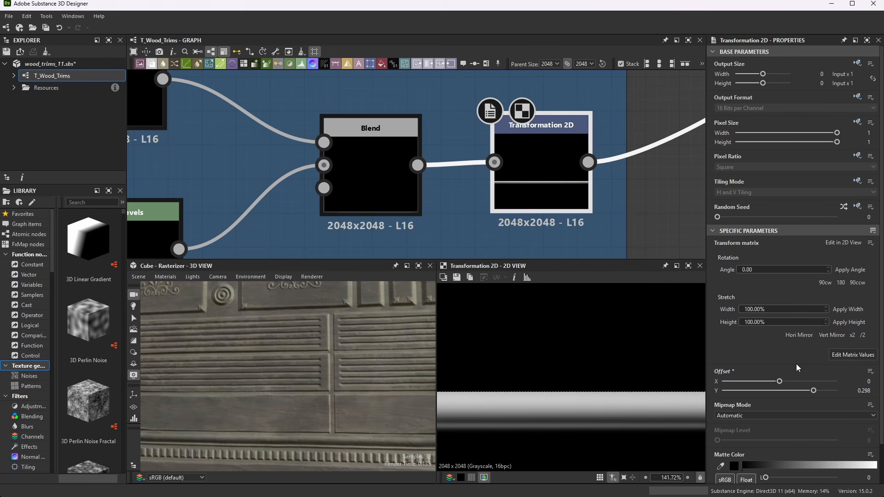
scroll(798, 367, down, 1)
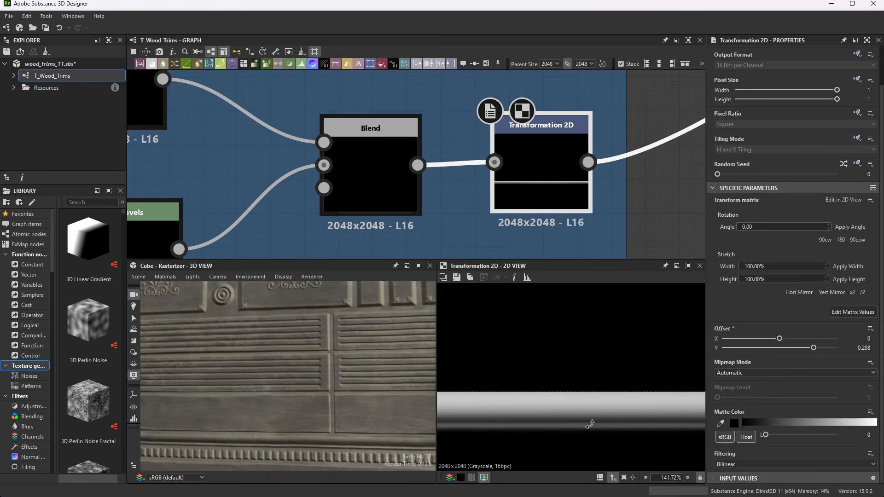
scroll(582, 174, up, 2)
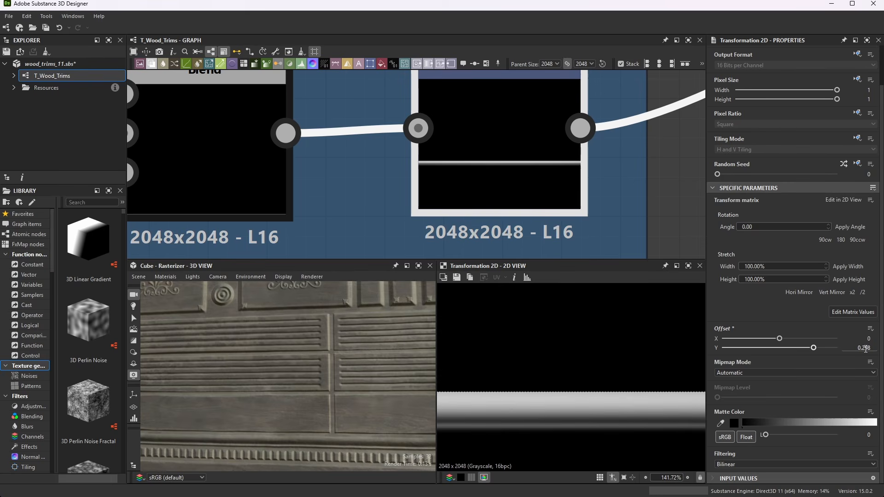
scroll(786, 208, up, 2)
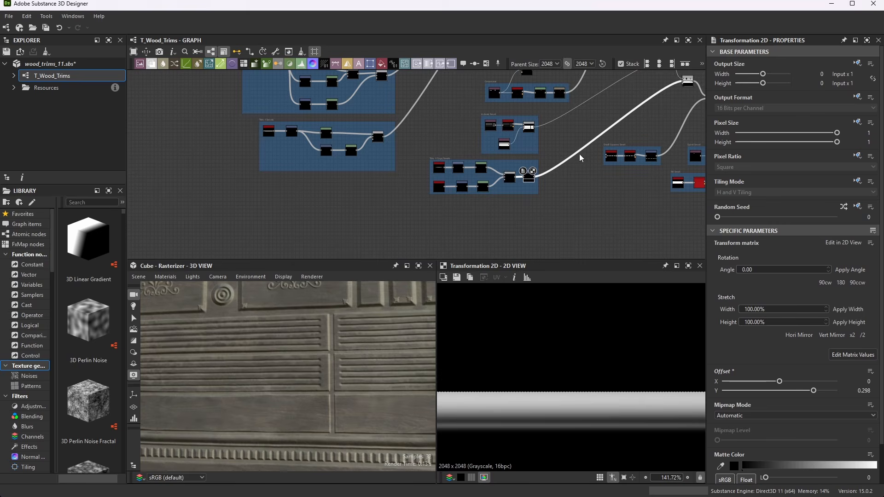
Step: Follow the copied trim's output to its downstream Blend node and preview the trim added below the indented panels
scroll(580, 154, down, 5)
scroll(568, 199, down, 2)
scroll(698, 98, up, 3)
middle_drag(697, 98, 587, 210)
scroll(586, 210, up, 9)
double_click(573, 140)
scroll(583, 356, down, 4)
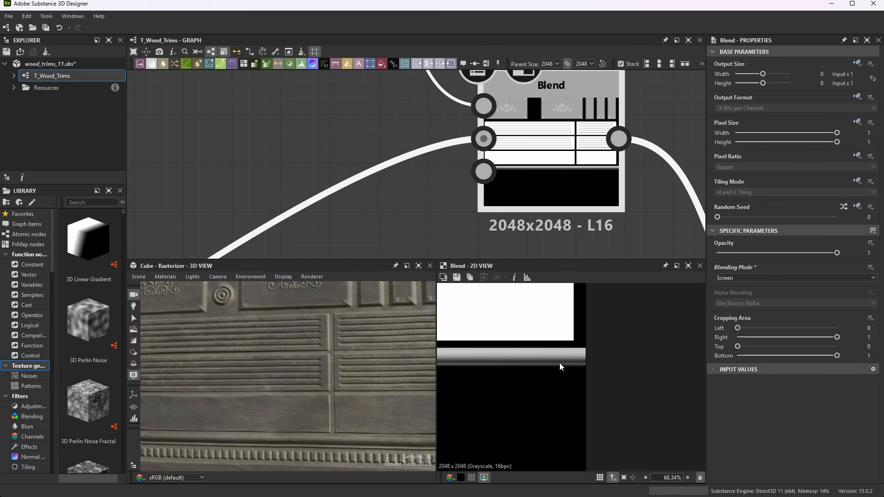
scroll(598, 344, down, 10)
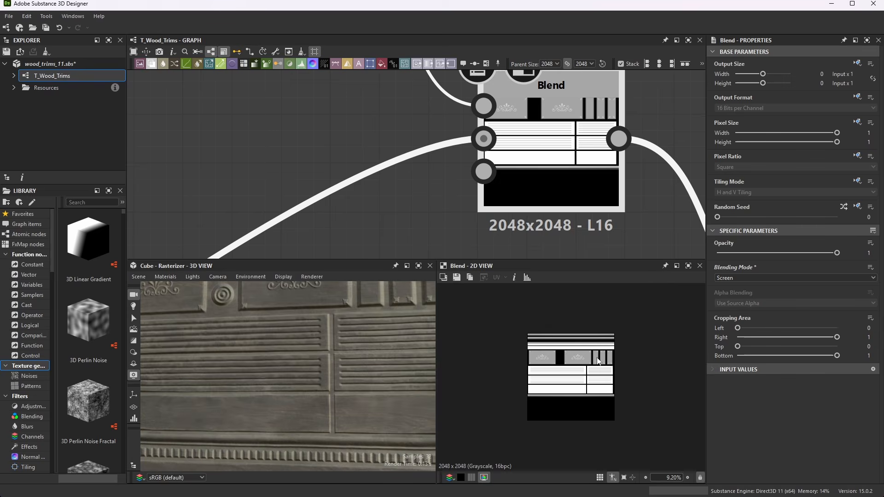
scroll(598, 344, up, 3)
scroll(483, 203, down, 6)
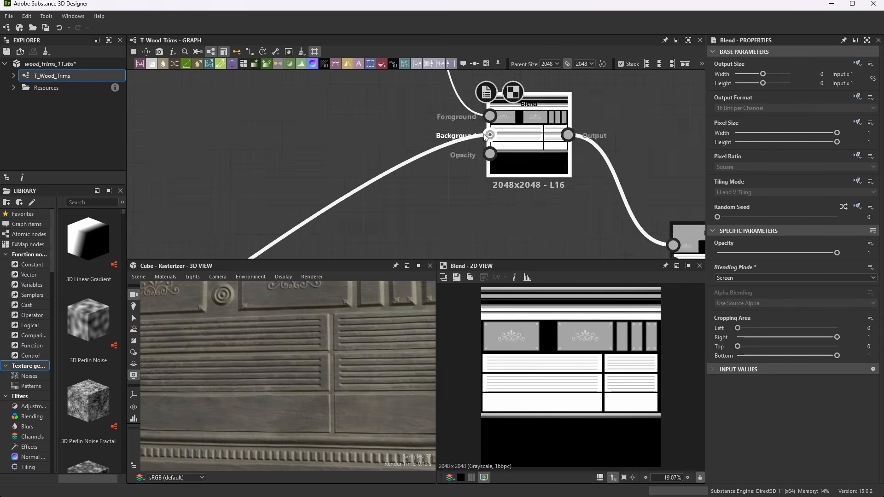
scroll(483, 203, up, 4)
scroll(484, 203, up, 3)
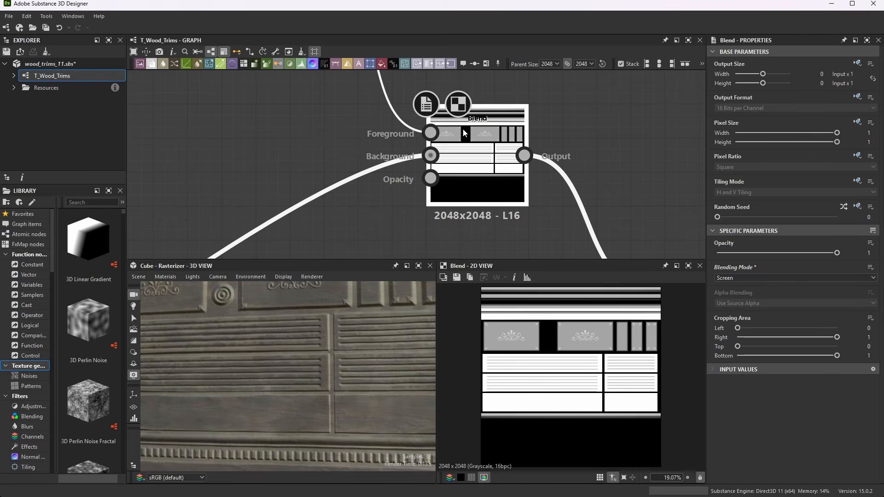
Step: Orbit the 3D cube and view the whole face to inspect the copied trim beneath the panels
scroll(352, 366, down, 3)
drag(355, 365, 343, 385)
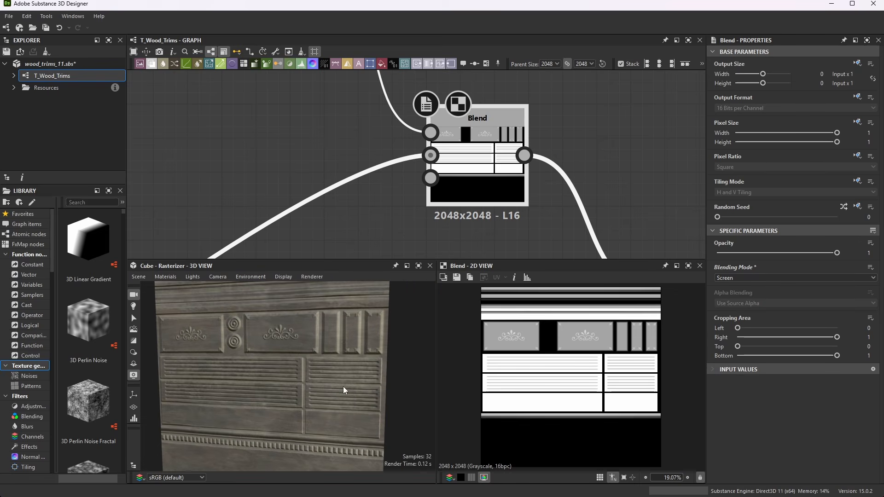
scroll(351, 367, down, 2)
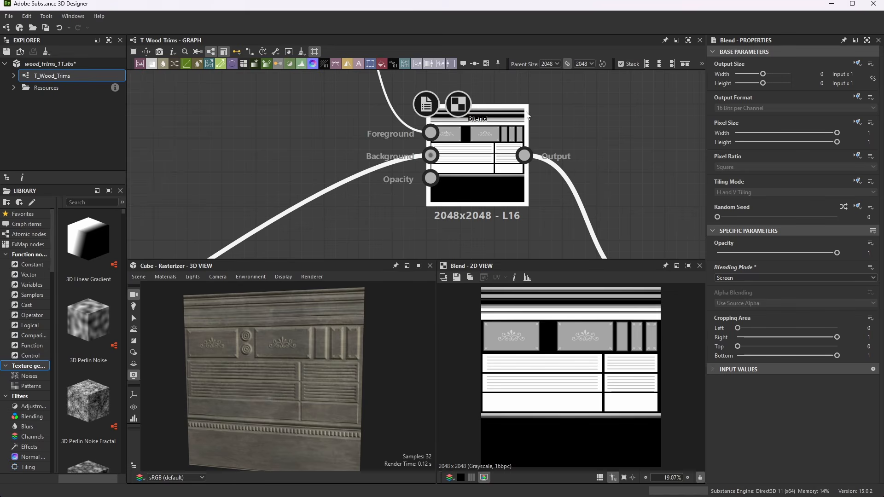
Step: Locate the Small Squares Bevel group and look over its Tile Generator Grayscale, Bevel and Transformation 2D nodes
scroll(513, 97, down, 6)
scroll(491, 140, up, 4)
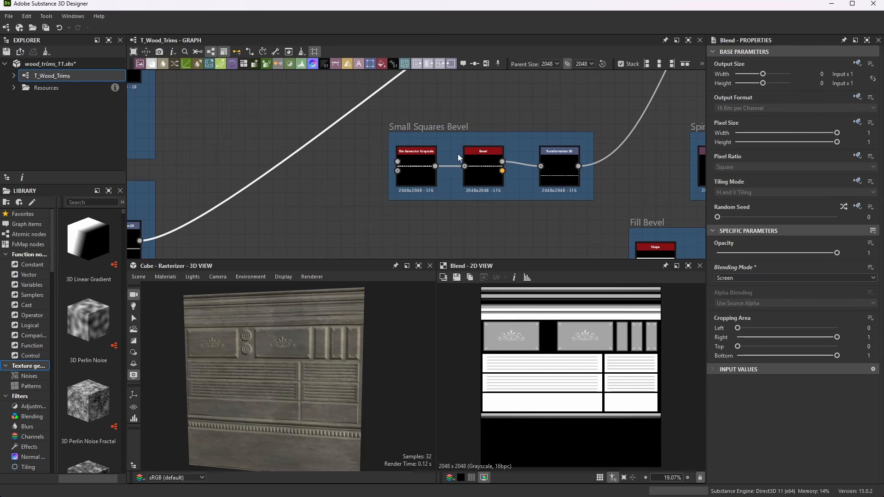
Step: Inspect the Small Squares Bevel group and its detail on the 3D model, and display its Tile Generator Grayscale node and properties
scroll(631, 173, up, 3)
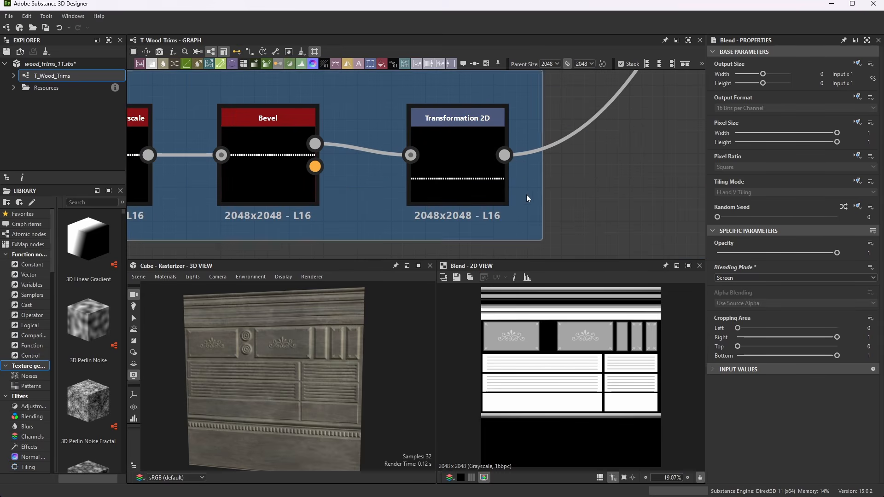
scroll(489, 184, down, 3)
scroll(391, 188, up, 2)
scroll(346, 388, up, 6)
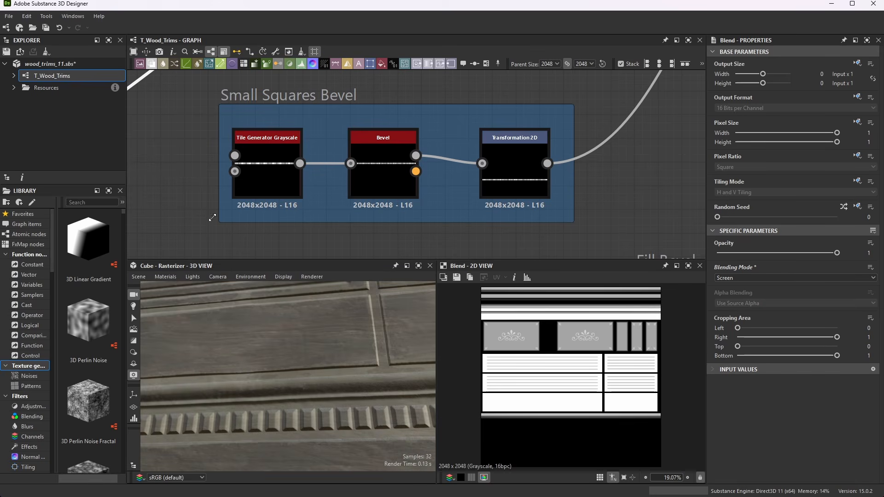
click(281, 184)
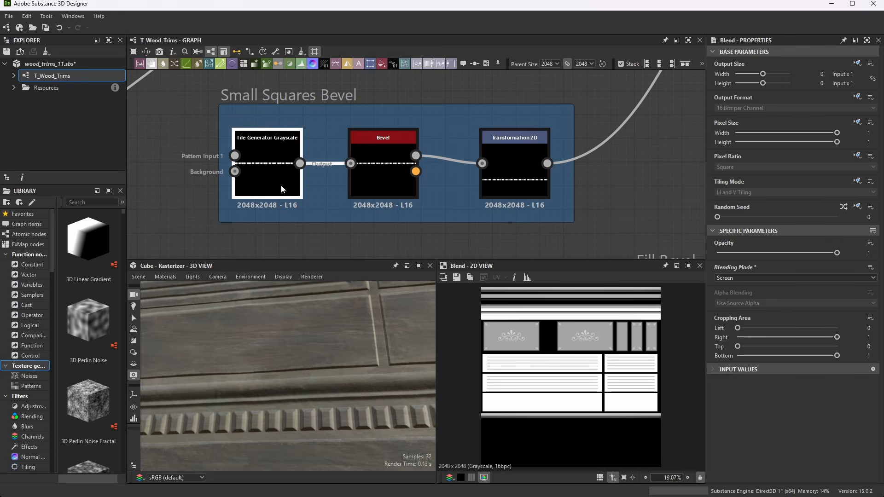
double_click(281, 184)
Step: Review the tile generator's X/Y amount, pattern, interstice and scale parameters
scroll(806, 336, down, 3)
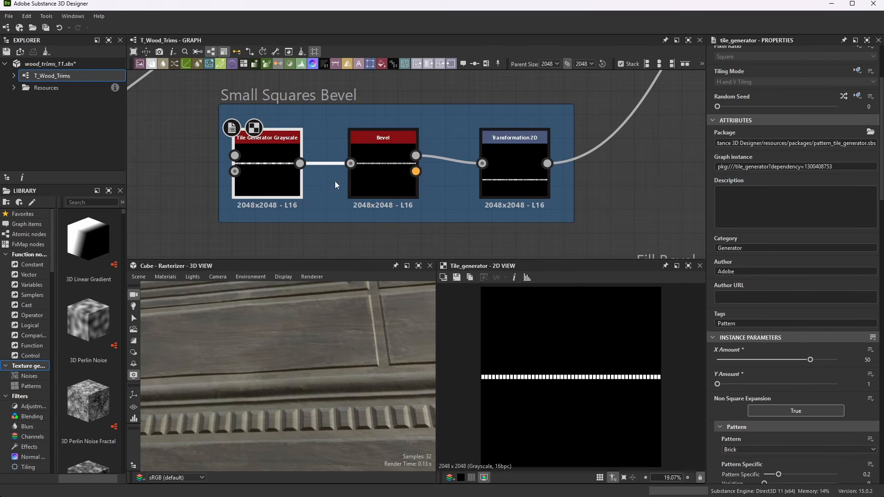
scroll(244, 169, up, 2)
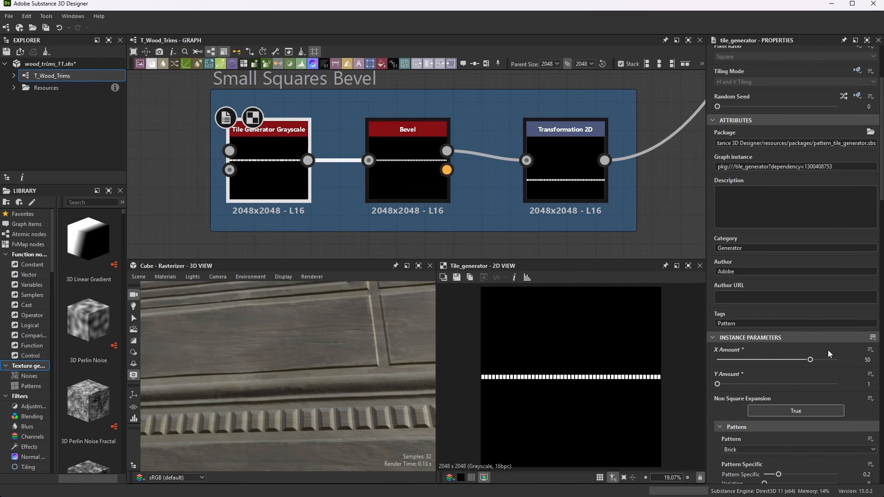
scroll(828, 350, up, 2)
scroll(834, 352, down, 4)
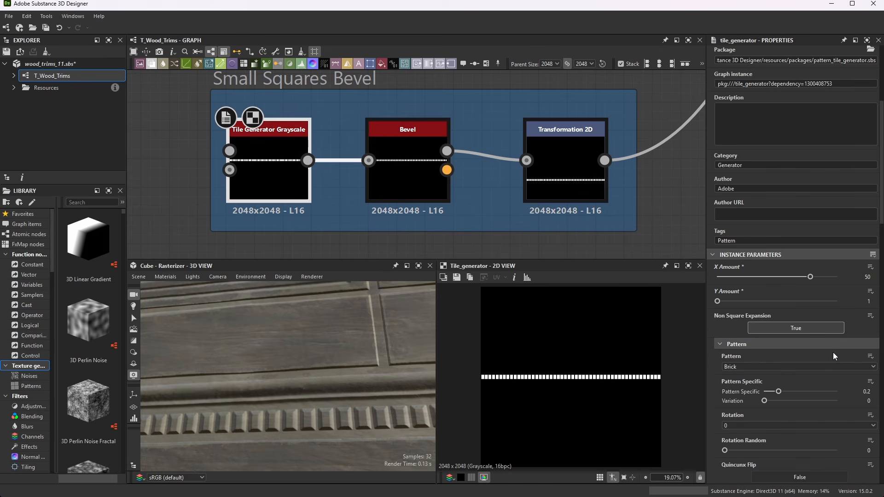
scroll(833, 352, down, 2)
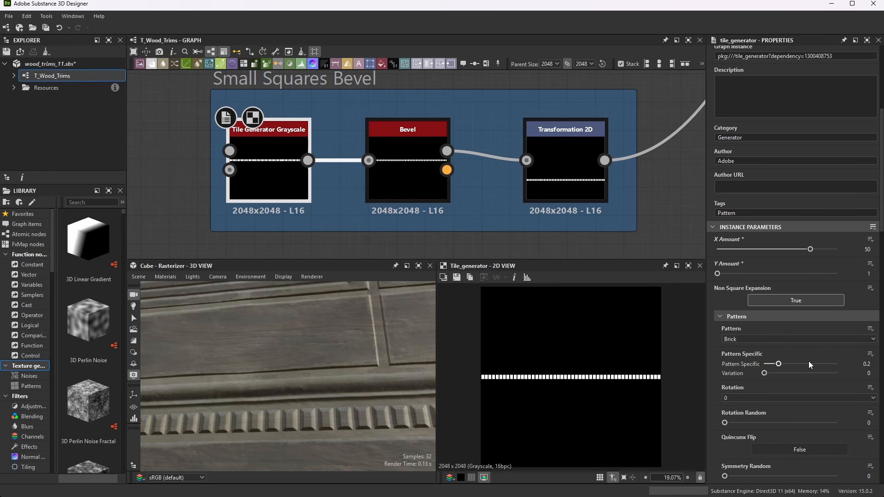
scroll(793, 367, down, 3)
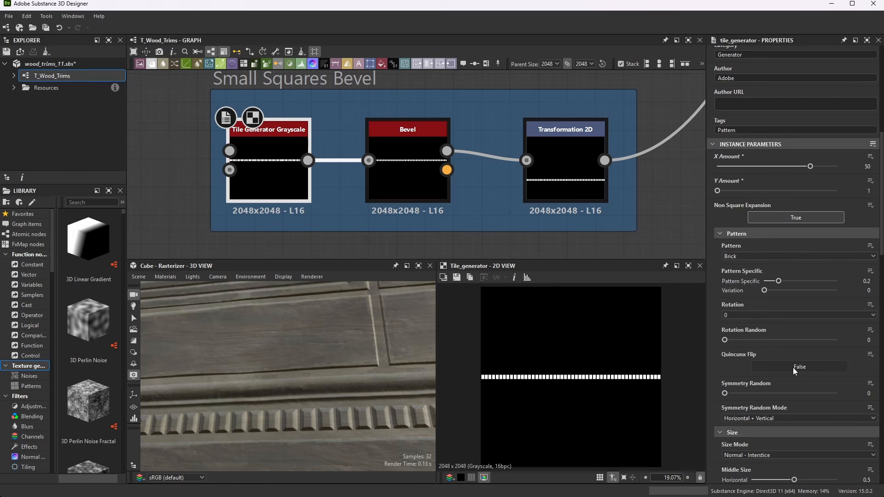
scroll(793, 367, down, 3)
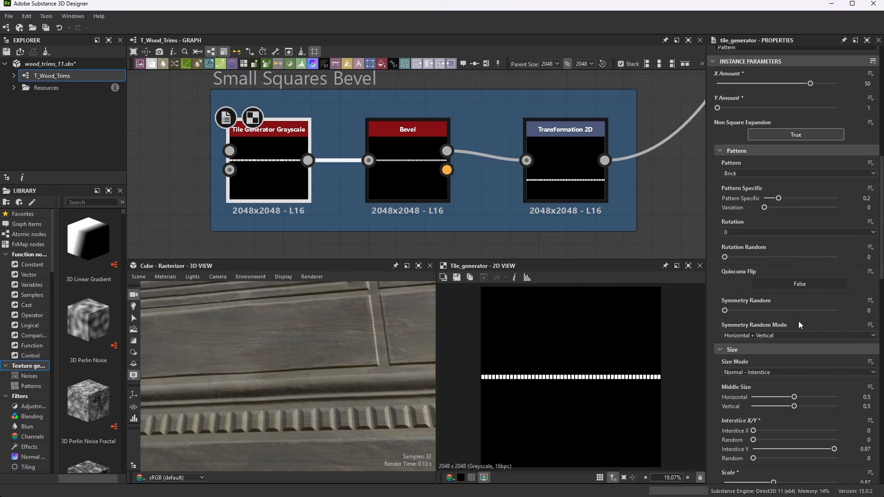
scroll(797, 357, down, 3)
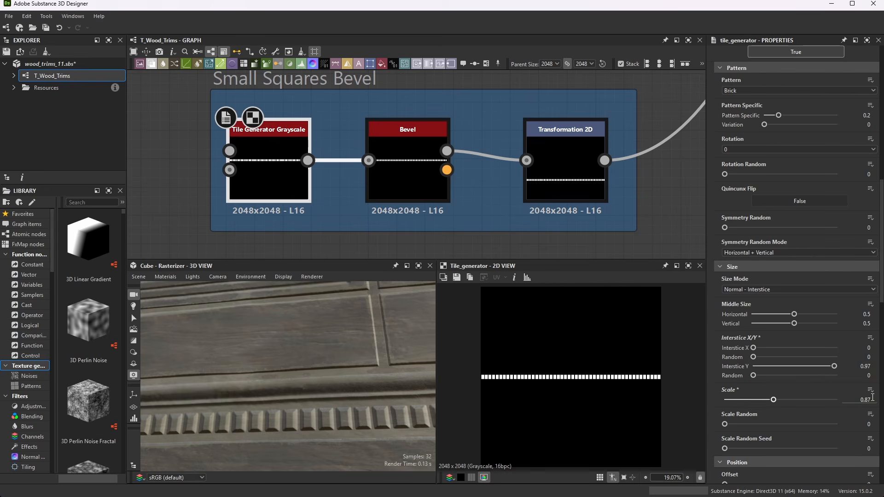
scroll(419, 165, up, 3)
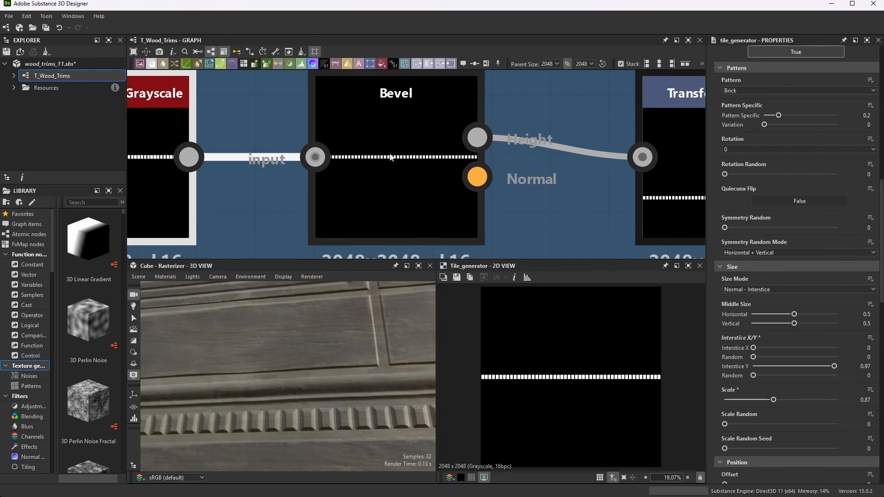
Step: Recheck the tile generator's instance parameters, continuing through the position, rotation, color, mask and blending settings
scroll(810, 375, up, 1)
scroll(810, 375, up, 7)
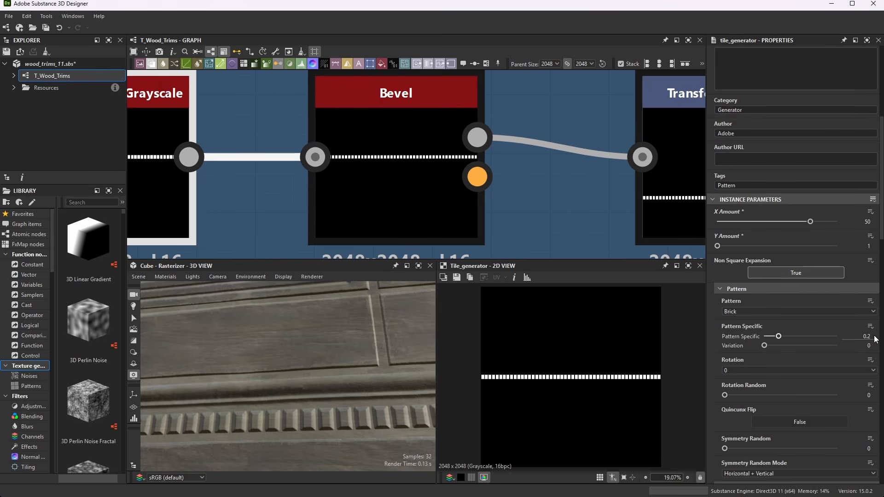
scroll(814, 372, down, 4)
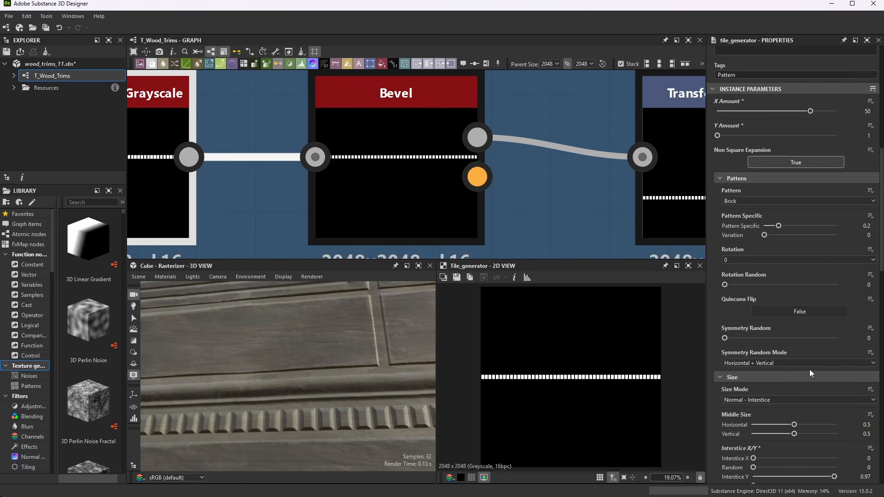
scroll(806, 313, up, 3)
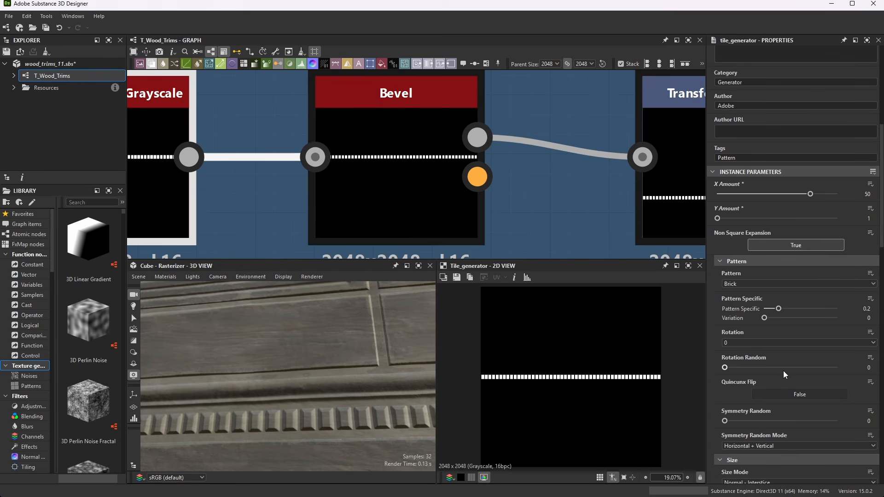
scroll(783, 371, down, 6)
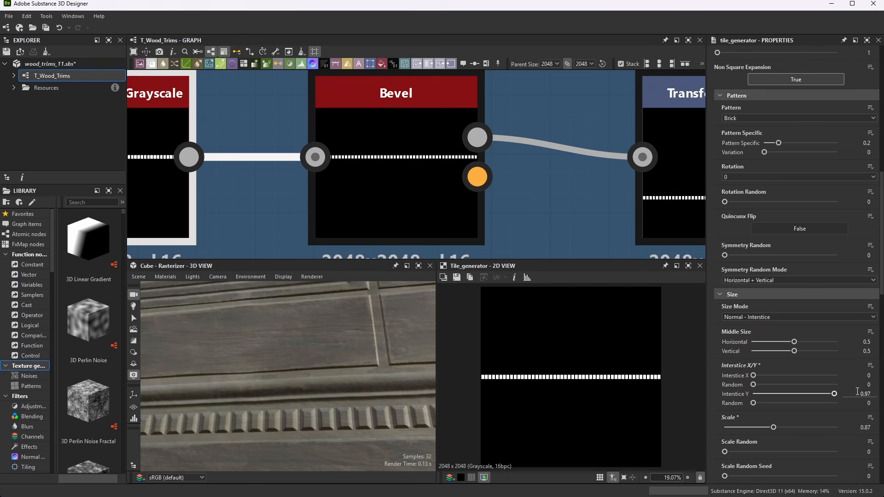
scroll(819, 386, down, 3)
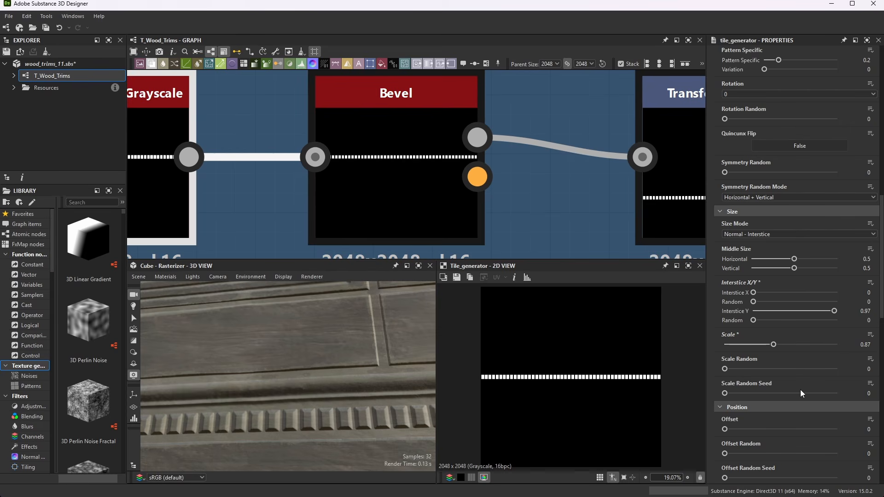
scroll(801, 390, down, 6)
scroll(798, 386, down, 3)
scroll(798, 386, down, 12)
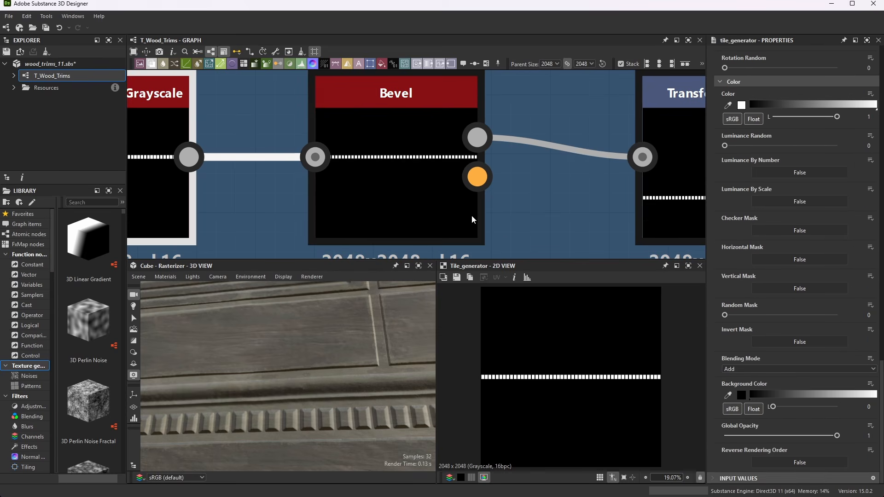
Step: Display the Small Squares group's Bevel node and review its distance, corner type, smoothing and normal parameters
key(f)
scroll(220, 162, up, 6)
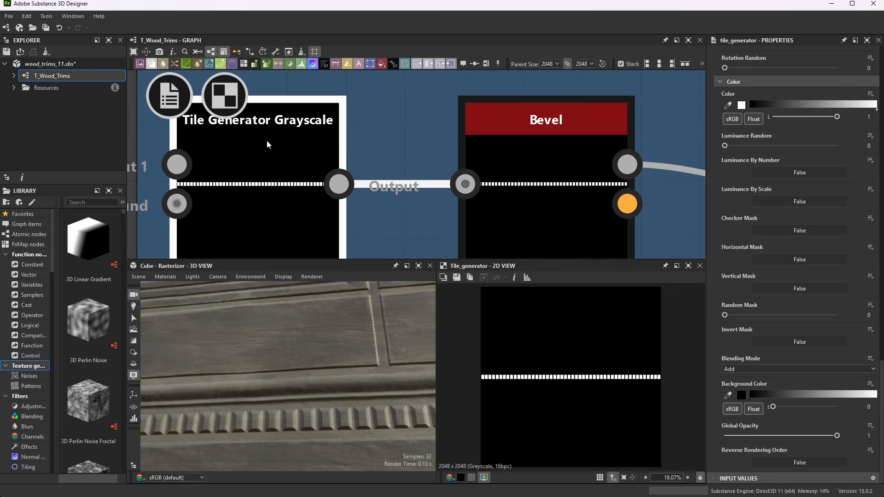
middle_drag(689, 212, 471, 175)
click(363, 135)
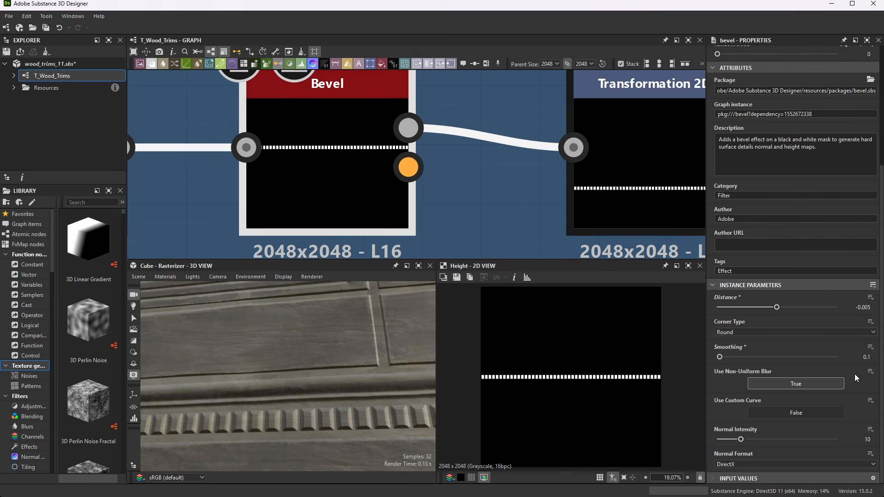
scroll(855, 374, up, 5)
scroll(841, 369, down, 3)
scroll(860, 315, down, 2)
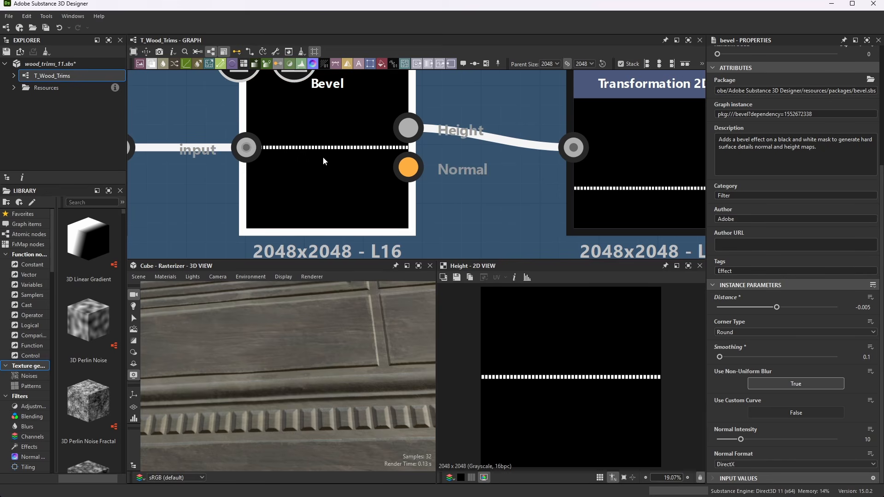
Step: Display the Small Squares group's Transformation 2D node and examine its offset and the strip's placement in the 2D view
scroll(332, 157, down, 4)
scroll(442, 152, up, 4)
double_click(442, 152)
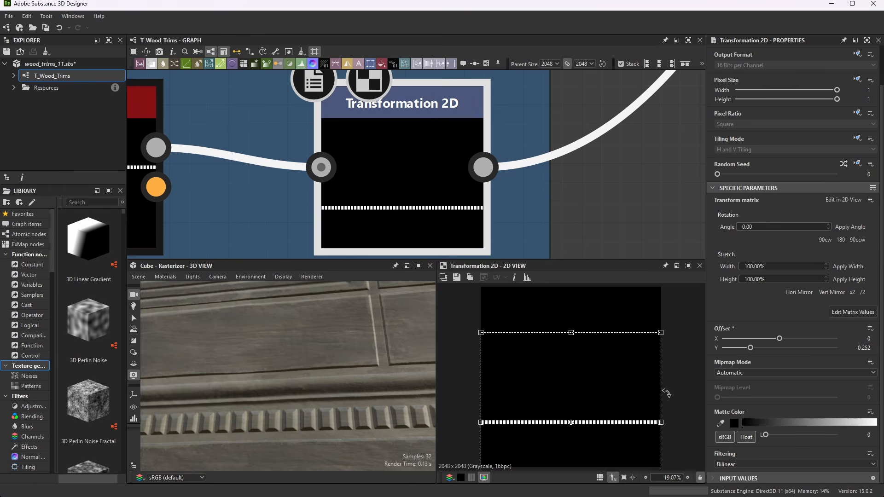
scroll(627, 433, down, 2)
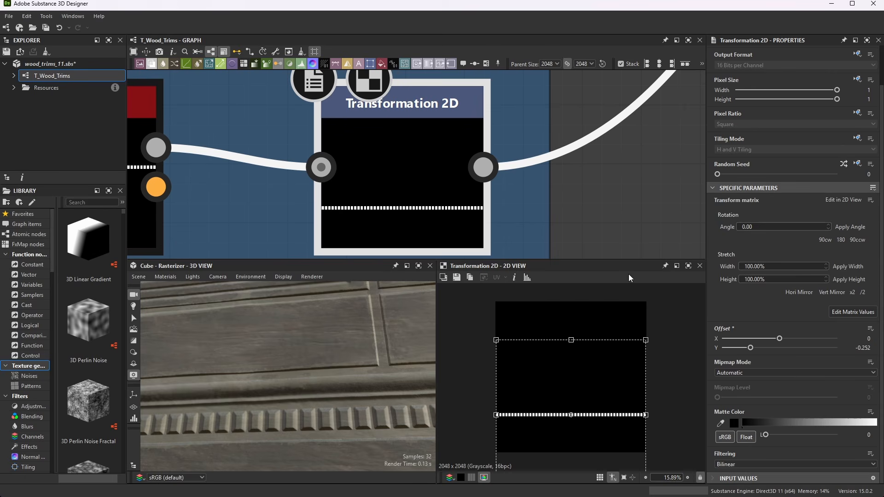
scroll(604, 330, down, 2)
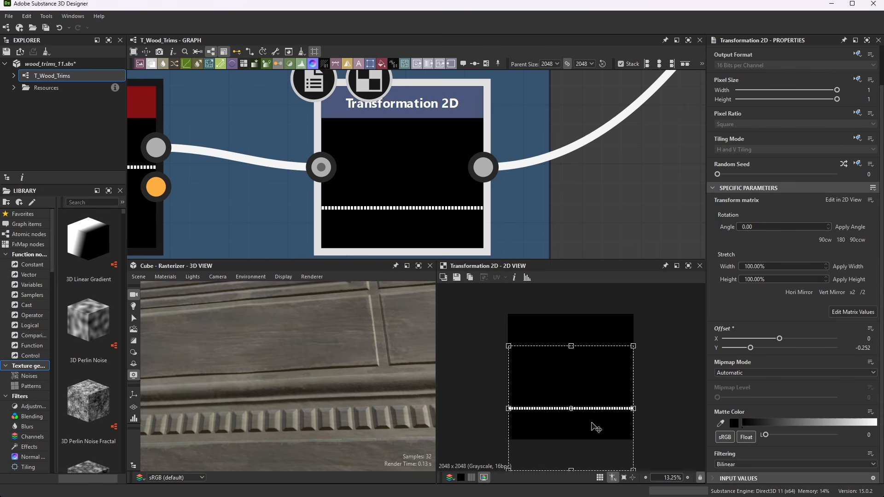
Step: Follow the small squares output to its Blend node and check the combined mask and blending mode
scroll(435, 202, down, 10)
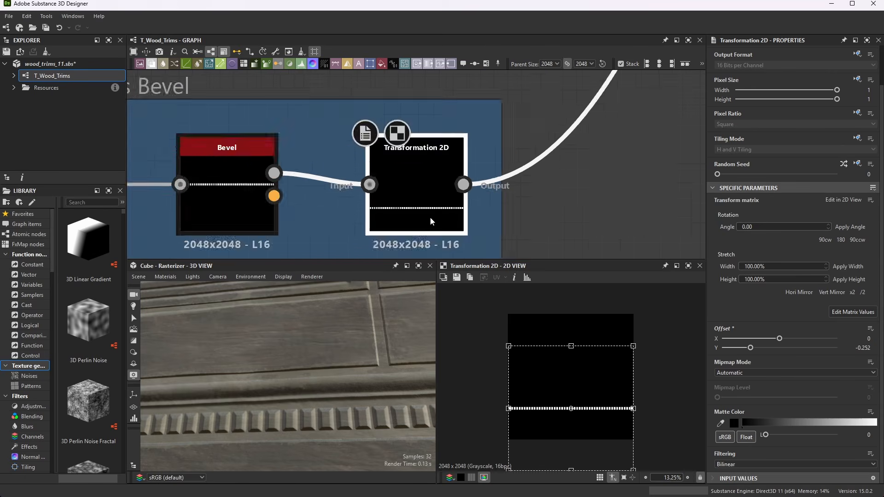
scroll(571, 112, up, 6)
scroll(571, 115, up, 2)
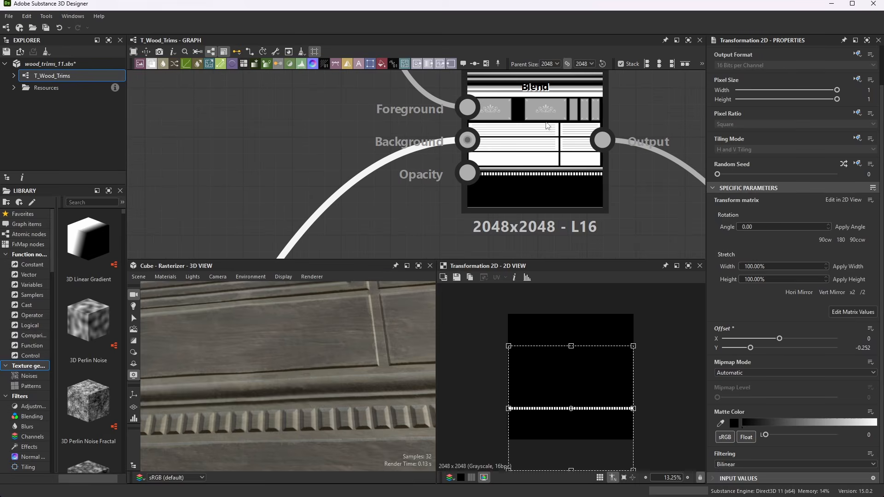
click(571, 115)
scroll(408, 158, down, 5)
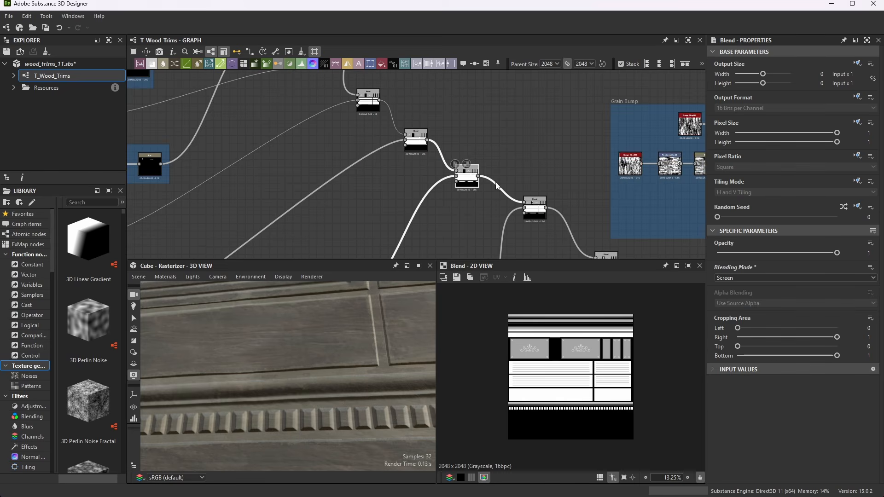
key(f)
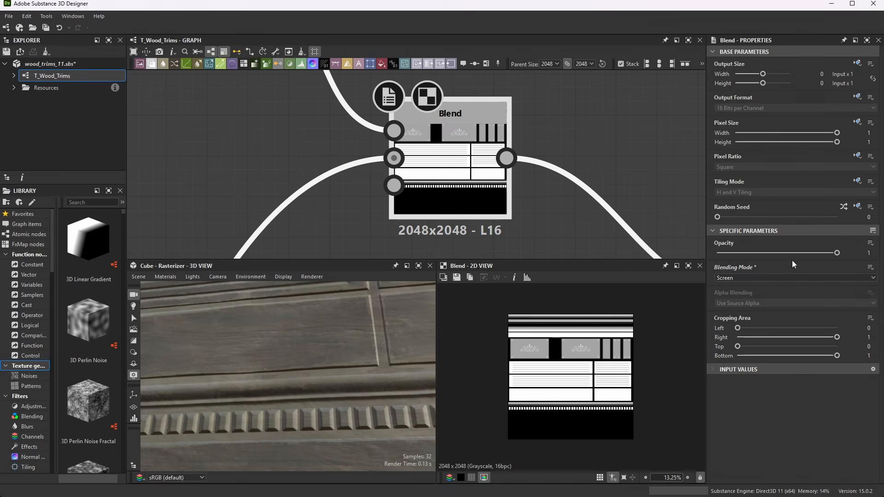
Step: Find the Spiral Bevel group and display its bullseye mask Bitmap node in the 2D view
scroll(580, 145, down, 5)
scroll(555, 187, up, 4)
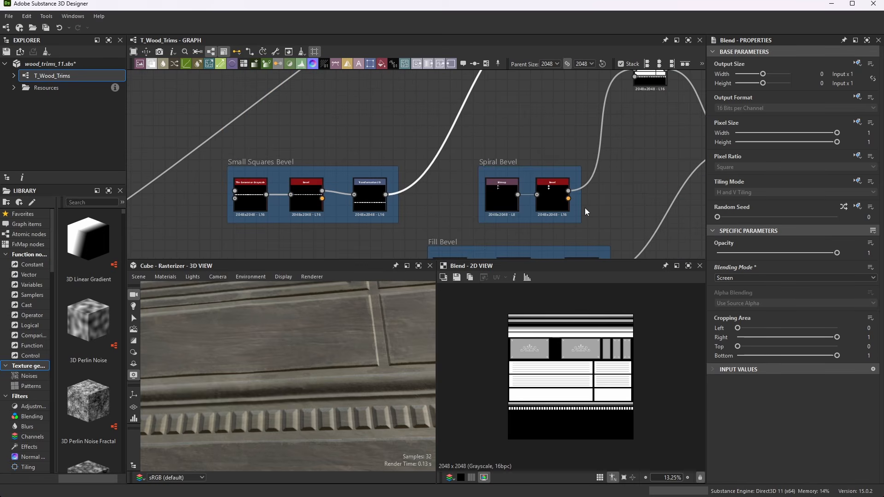
scroll(558, 193, up, 5)
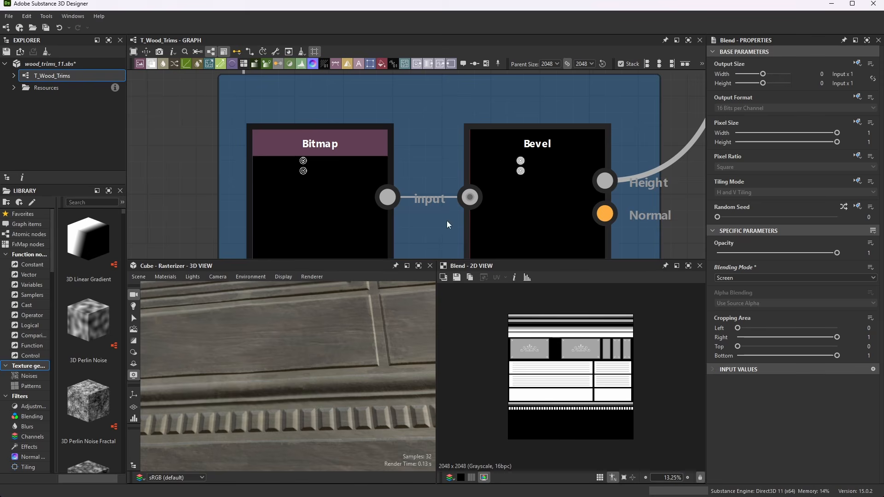
scroll(405, 153, down, 2)
scroll(389, 161, up, 1)
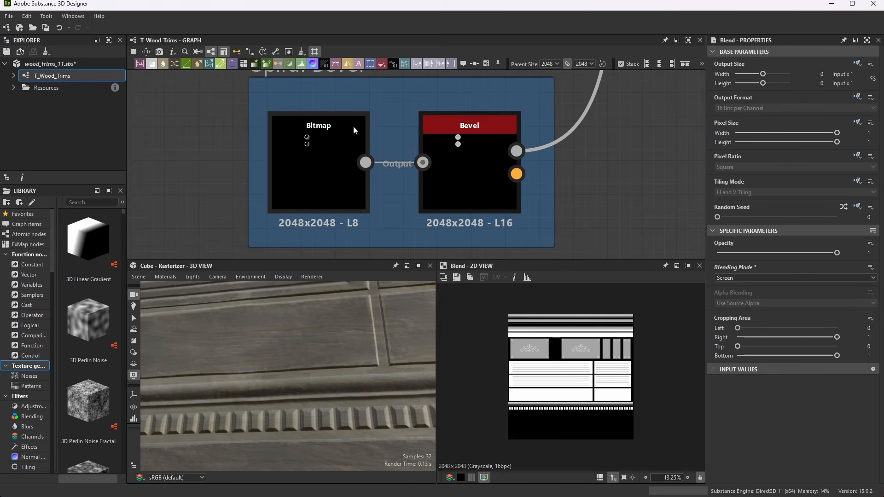
click(330, 148)
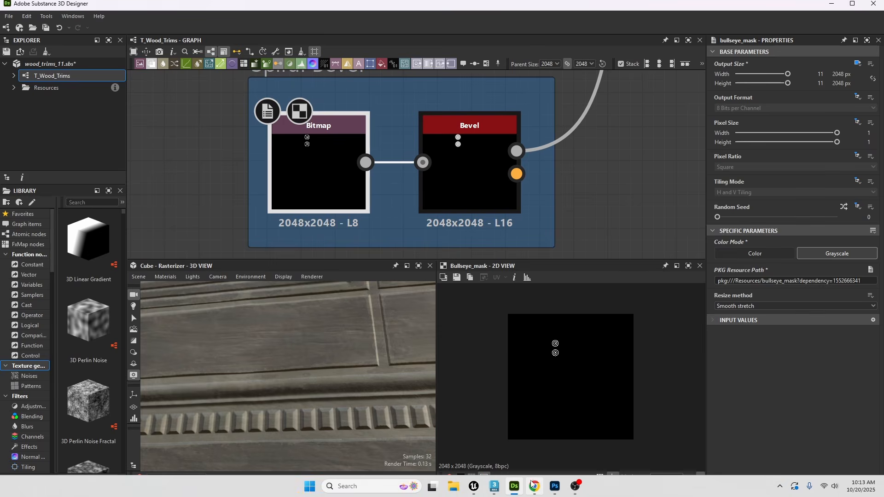
Step: Switch to Photoshop and show the Spiral layer group in trim_masks_03.psd
click(554, 486)
scroll(728, 349, up, 3)
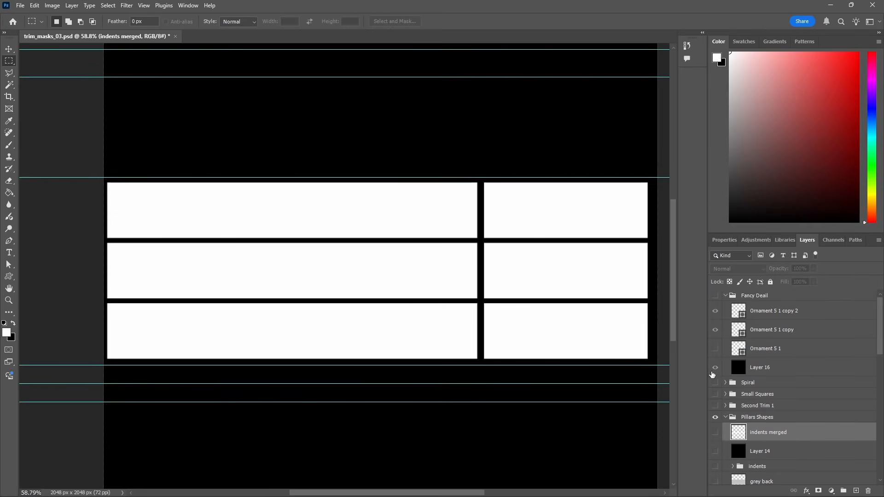
click(715, 382)
alt+scroll(618, 361, down, 2)
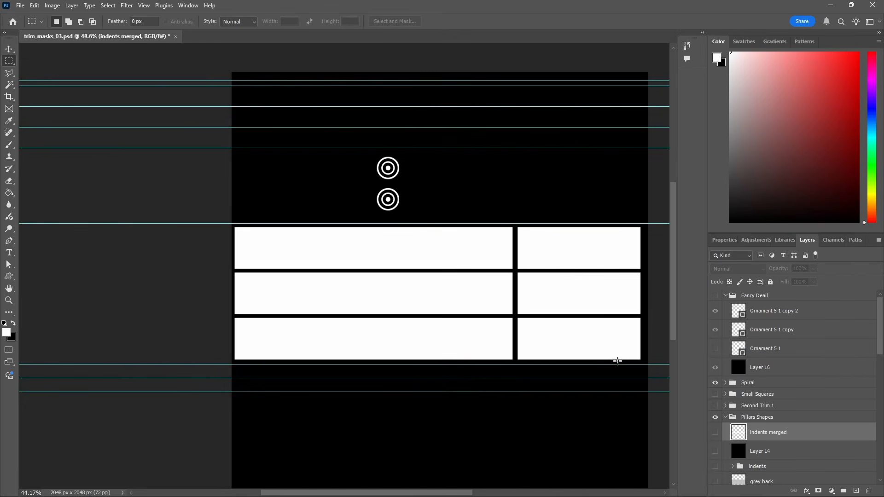
Step: Toggle the Pillars Shapes group's visibility off and on, then expand the Spiral group and show its black Layer 13 background
click(715, 417)
click(715, 418)
click(725, 383)
click(716, 435)
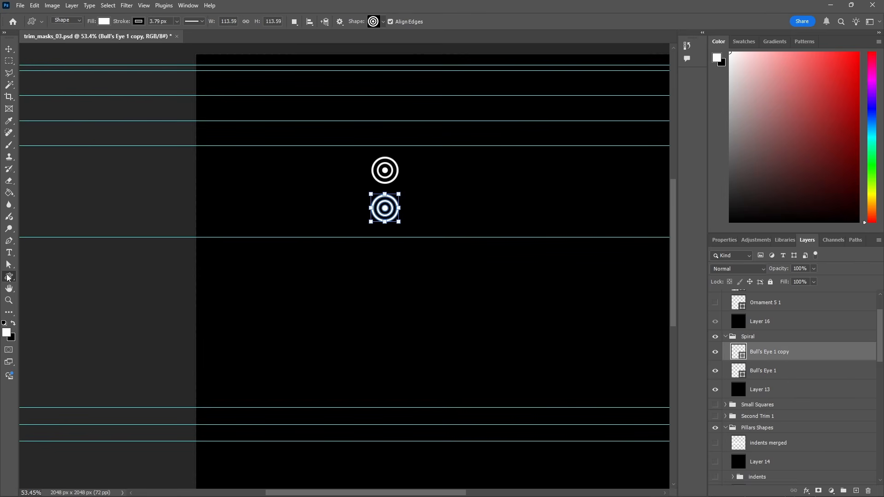
Step: Open the custom shape picker and look up the bull's-eye shape in the Symbols set
click(383, 23)
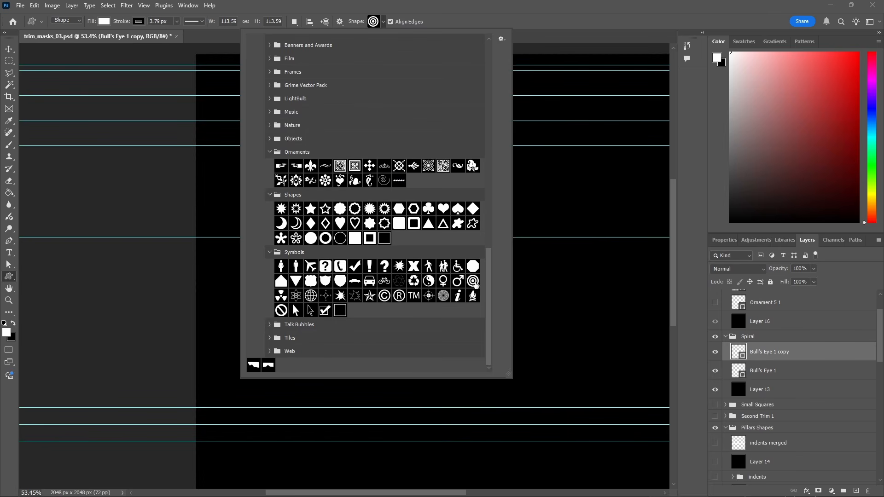
Step: Draw a white bull's-eye custom shape about 458 px wide below the two existing ones and set its stroke to none
double_click(471, 283)
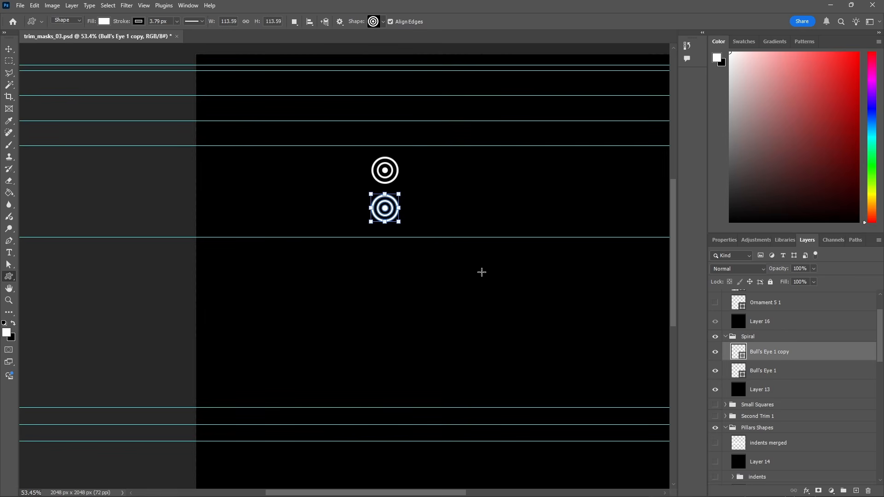
drag(403, 260, 538, 373)
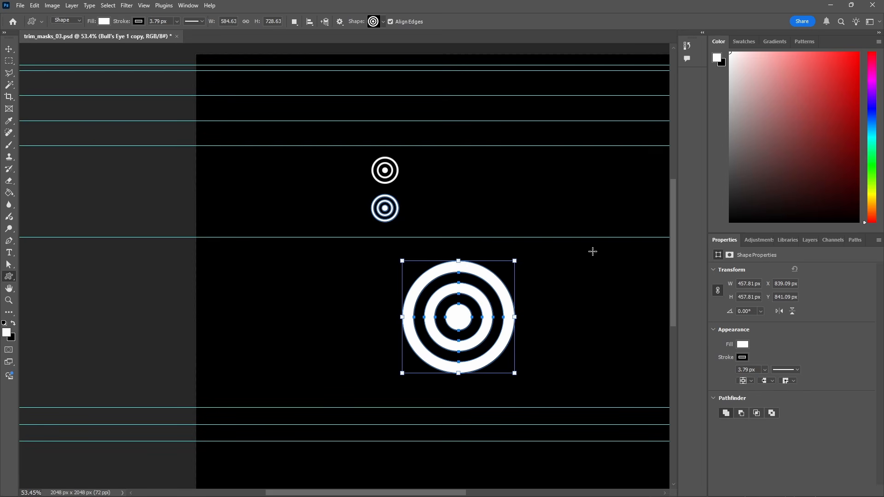
click(743, 357)
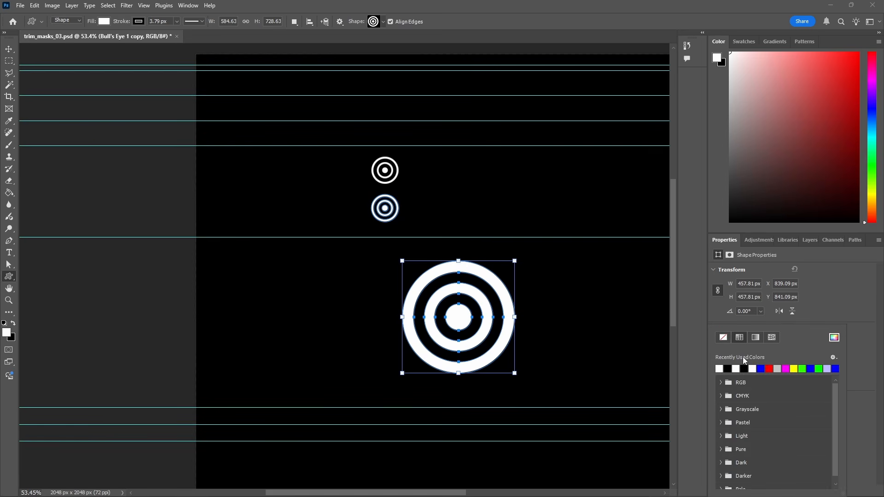
click(705, 341)
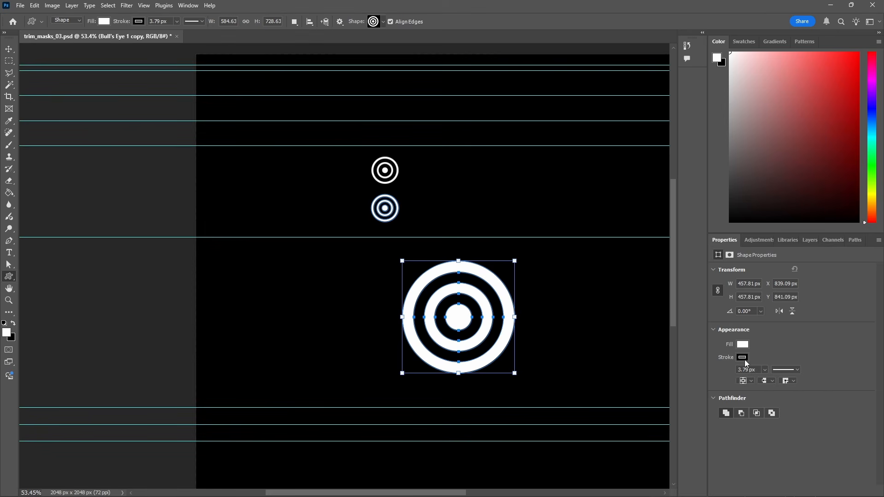
click(743, 358)
click(723, 338)
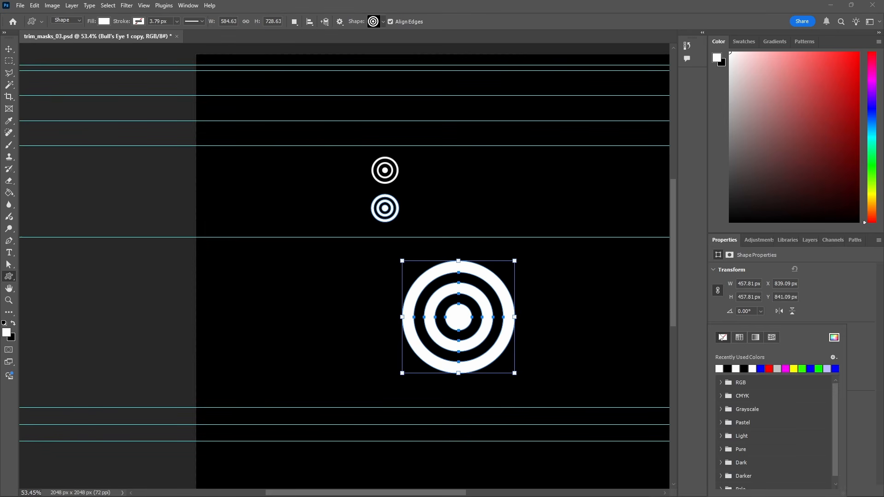
click(694, 307)
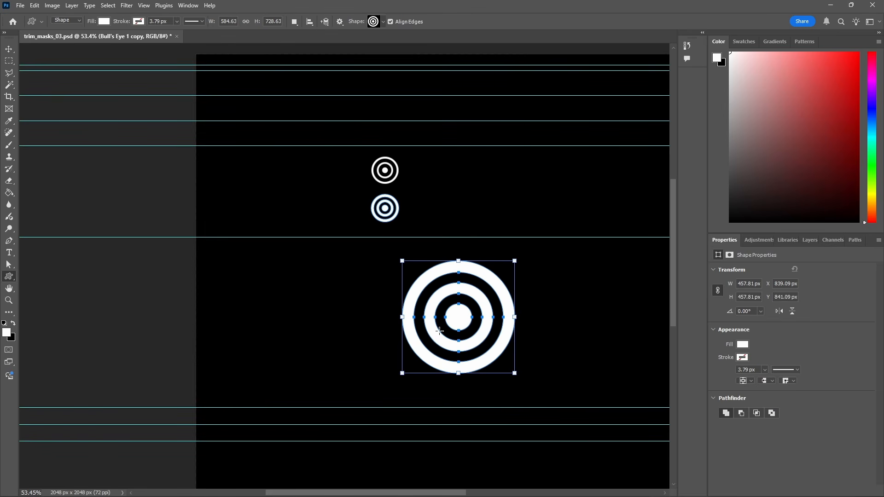
Step: Switch to Substance 3D Designer and inspect the Spiral Bevel group's Bevel node, checking its instance parameters and a close-up of its height output
click(831, 5)
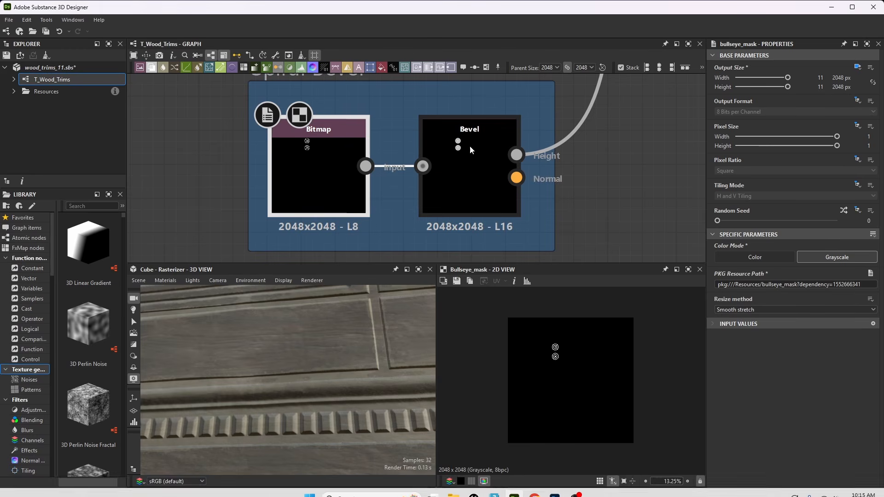
scroll(293, 138, up, 2)
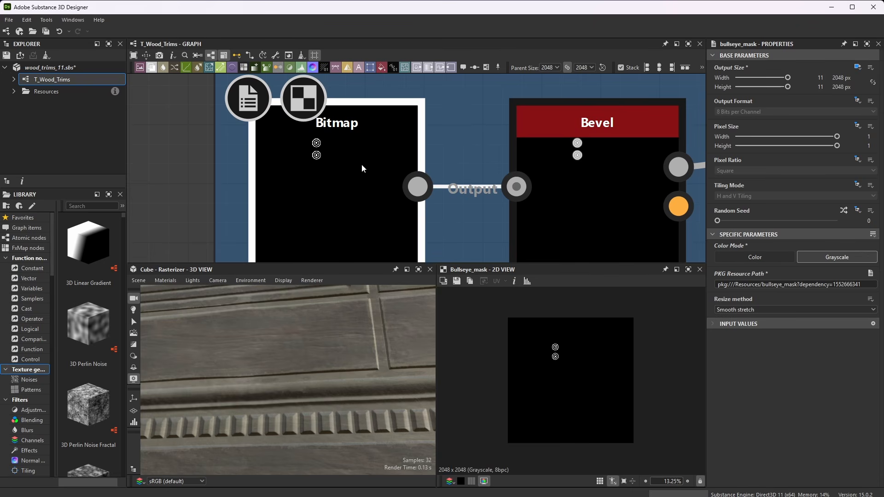
click(589, 153)
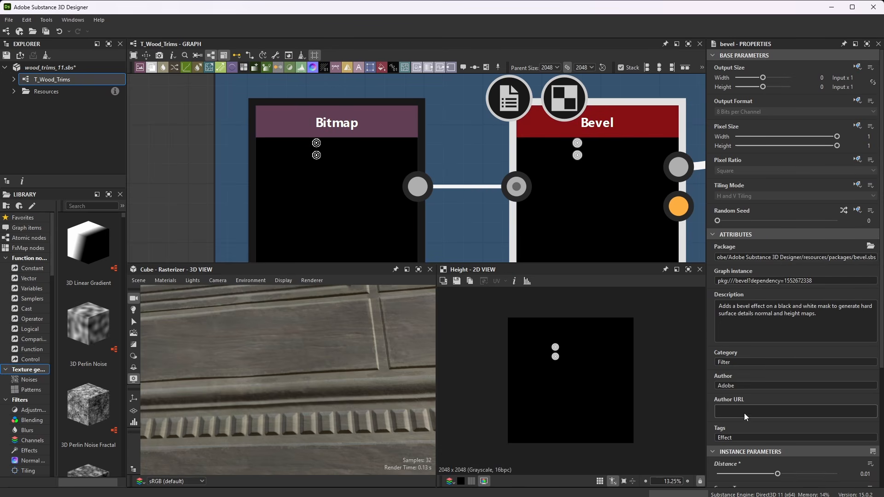
scroll(750, 413, down, 5)
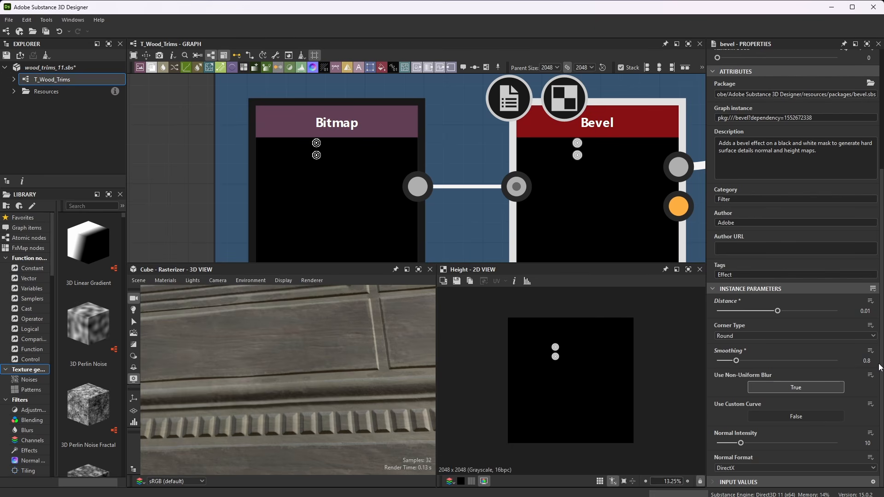
scroll(374, 199, down, 3)
scroll(534, 165, up, 3)
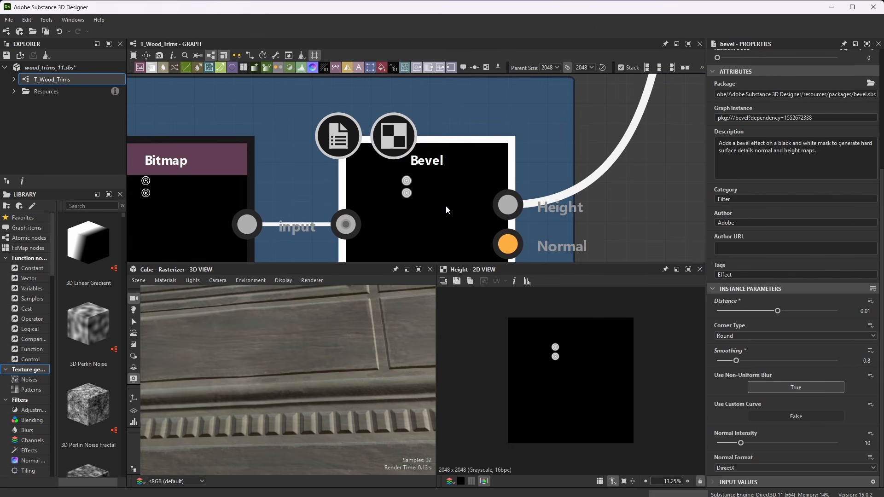
scroll(579, 331, up, 5)
scroll(579, 331, up, 2)
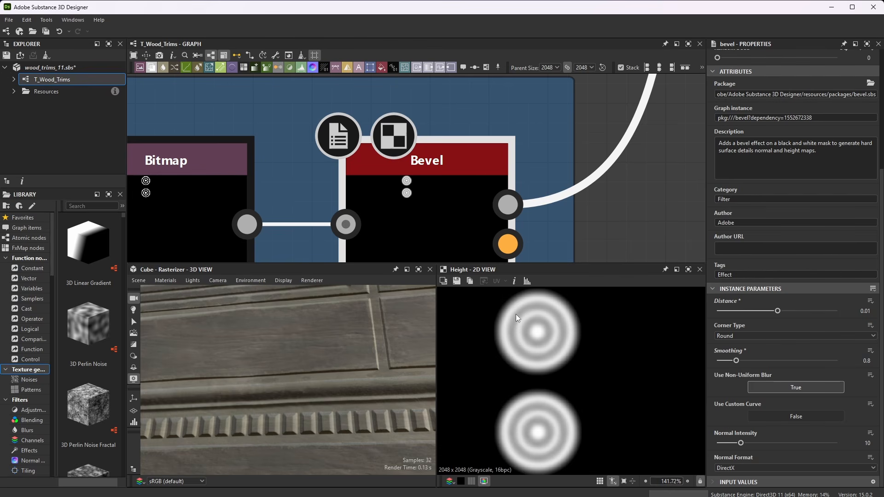
Step: Display the Blend node that merges the Spiral Bevel output into the trim height, and check its blending mode and place in the graph
scroll(399, 223, down, 5)
scroll(484, 141, up, 8)
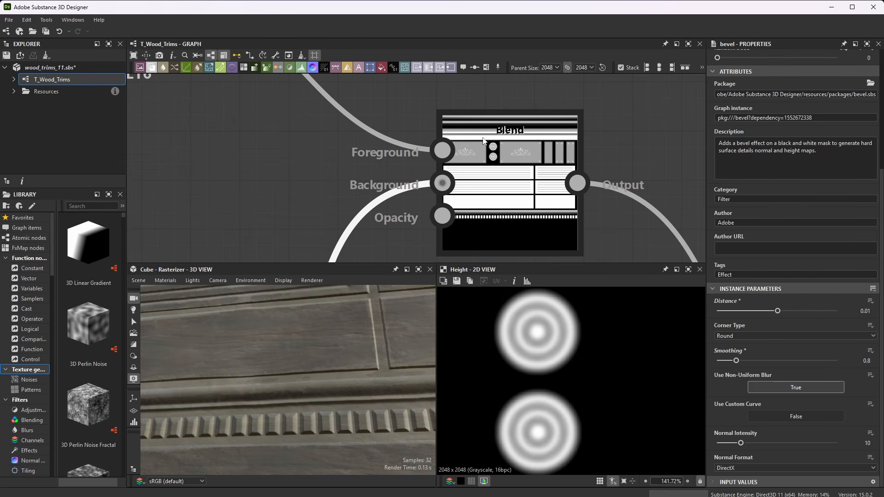
double_click(506, 148)
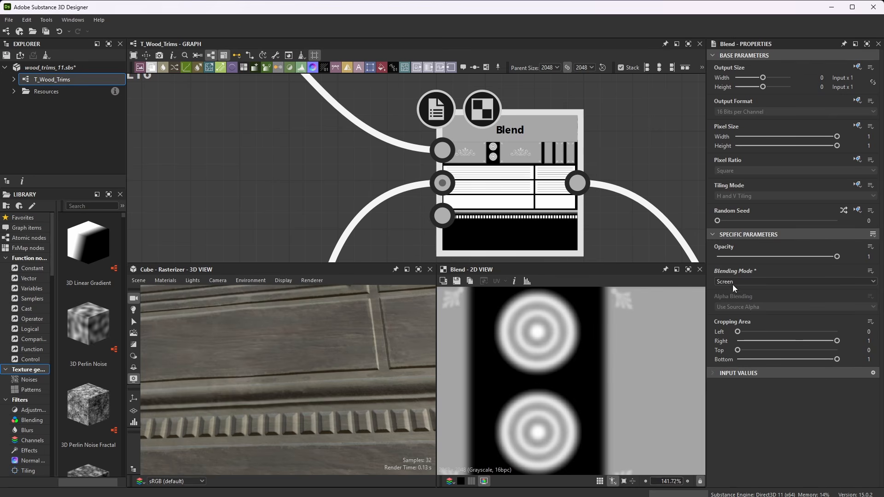
scroll(490, 205, down, 6)
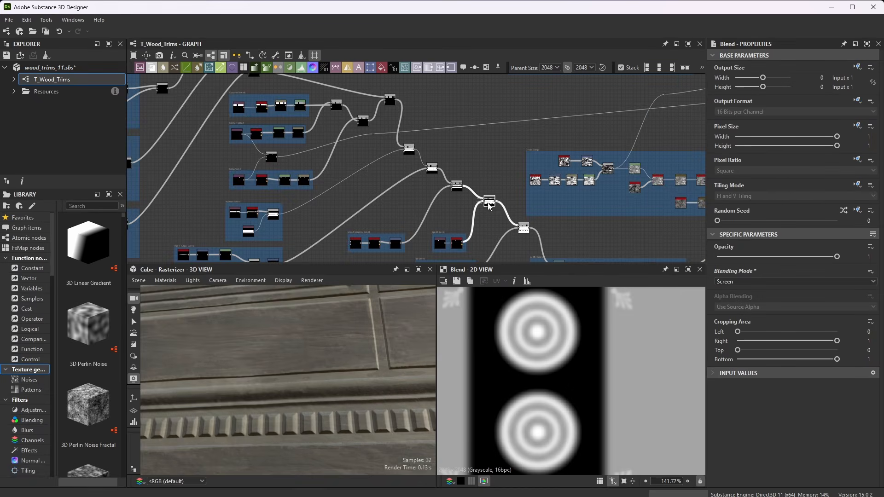
scroll(489, 205, down, 3)
scroll(488, 202, up, 9)
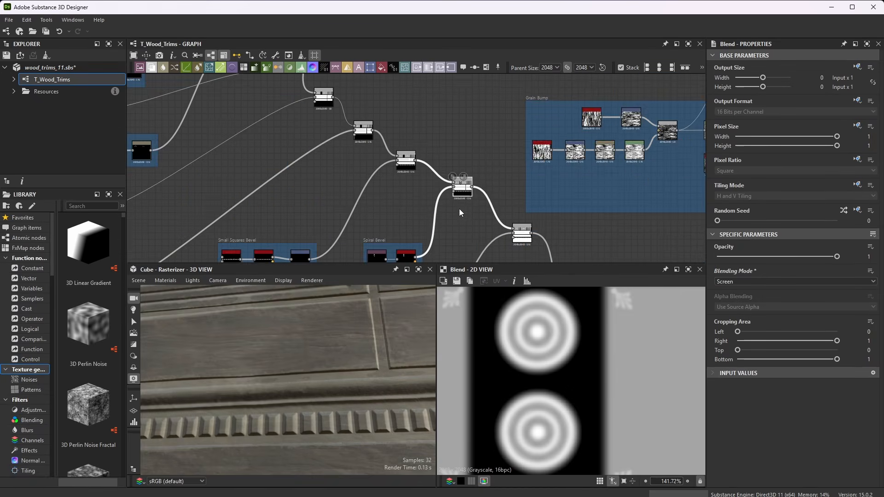
Step: Examine the carved bull's-eye details between the ornament panels up close on the 3D cube
scroll(366, 355, down, 6)
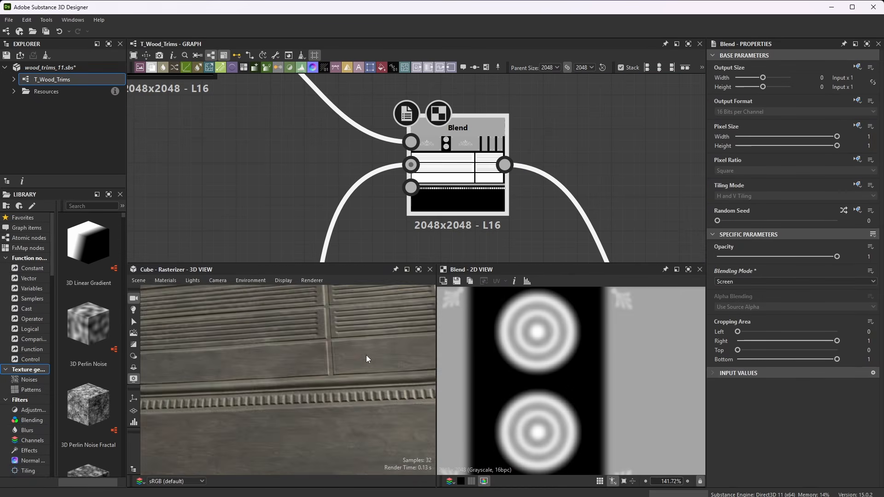
drag(356, 364, 306, 348)
scroll(347, 351, up, 10)
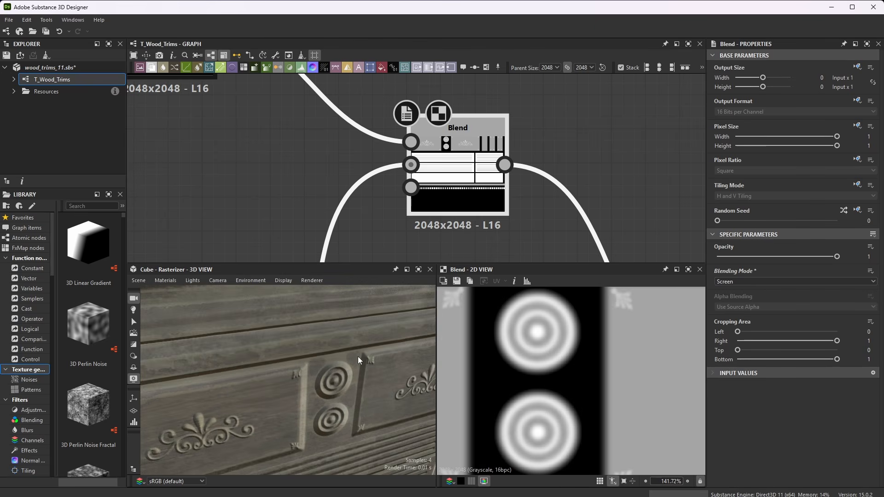
middle_drag(340, 376, 333, 364)
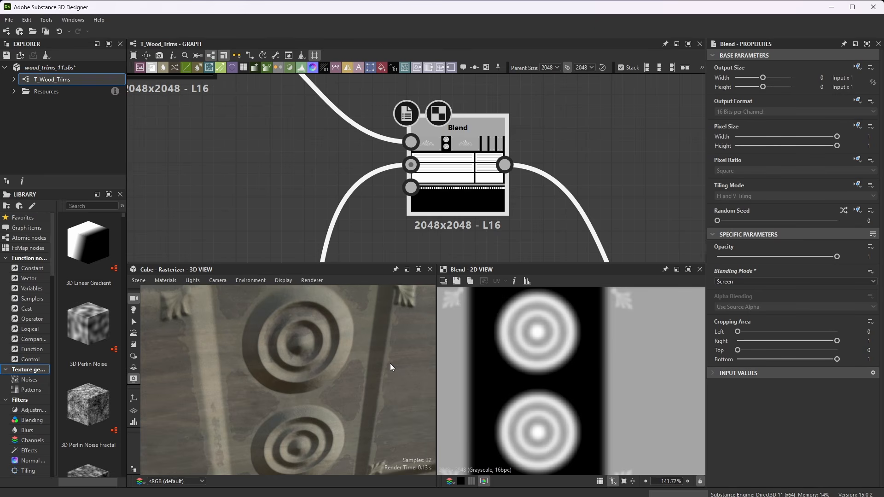
Step: Display the Blend node after the spiral blend as a full height map, and view the plain lower strip on the cube
scroll(372, 96, down, 6)
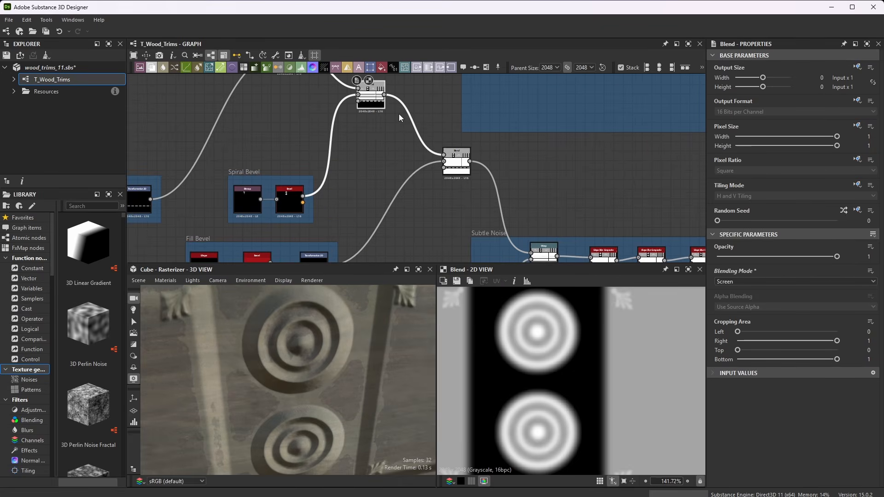
scroll(413, 123, up, 4)
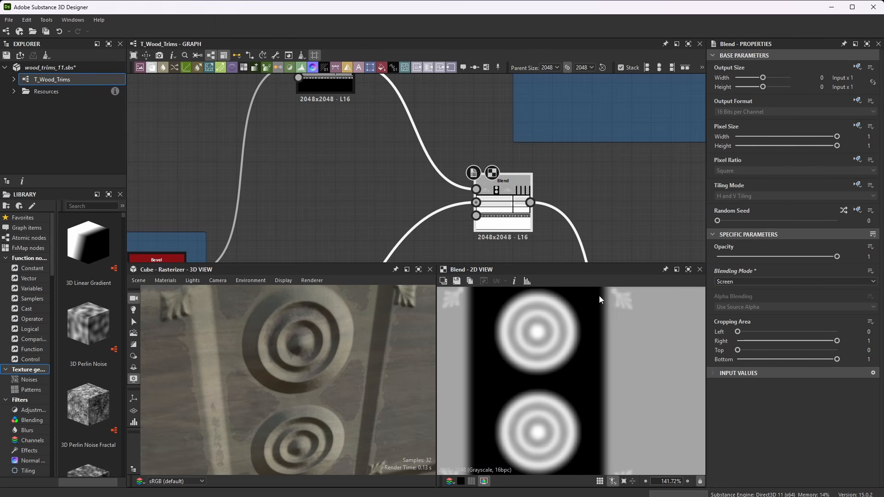
scroll(586, 308, down, 10)
scroll(331, 353, down, 3)
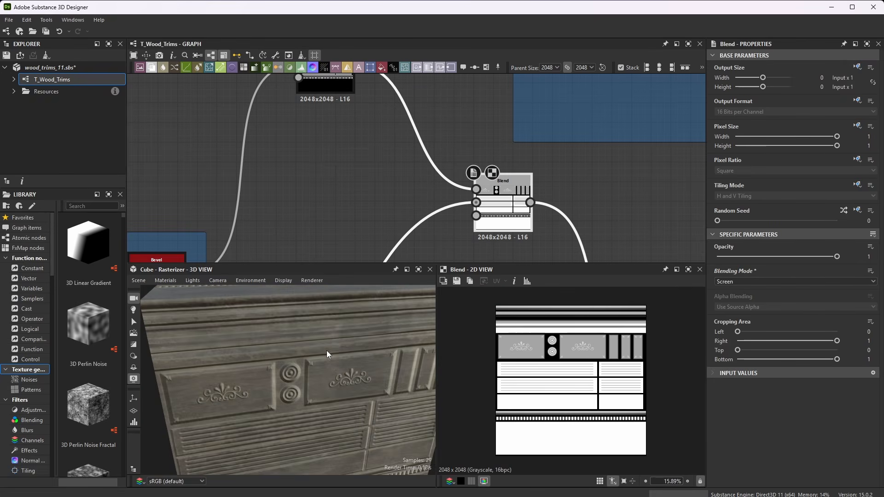
drag(327, 354, 340, 275)
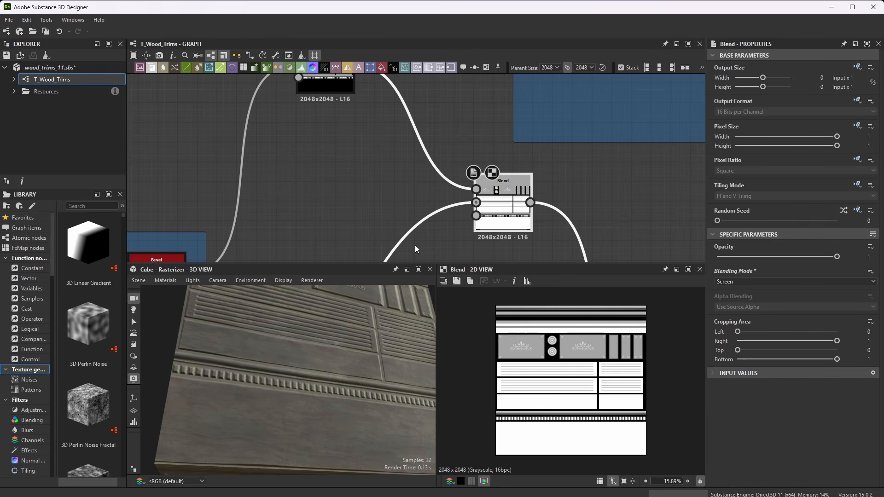
Step: Find the Fill Bevel group and display its Shape node with the pattern and size parameters
scroll(449, 147, down, 3)
scroll(450, 134, down, 2)
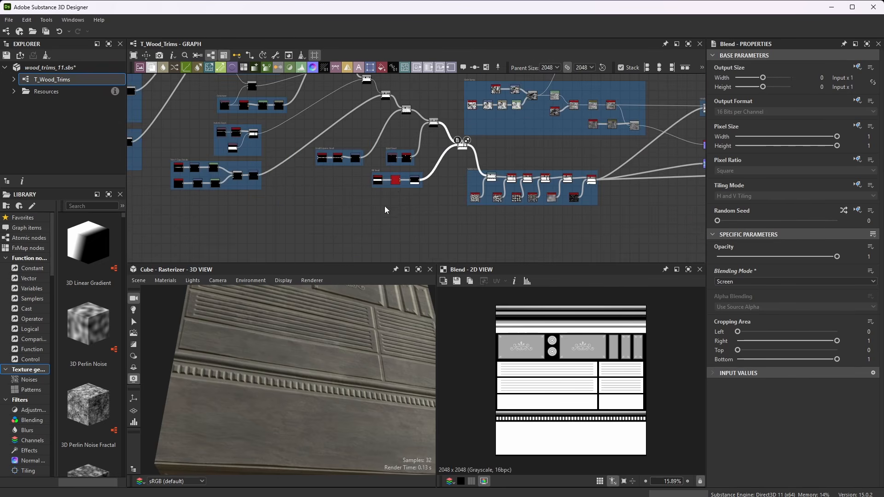
scroll(385, 205, up, 8)
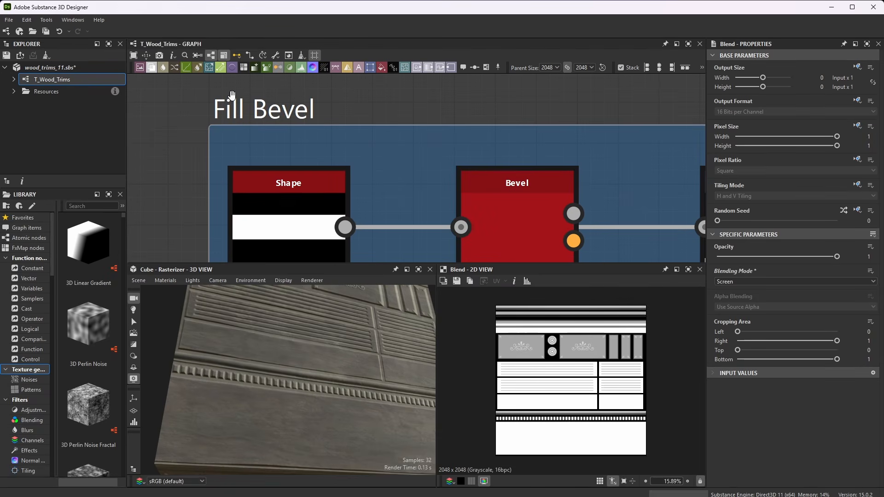
scroll(335, 94, down, 2)
scroll(312, 165, up, 3)
double_click(311, 165)
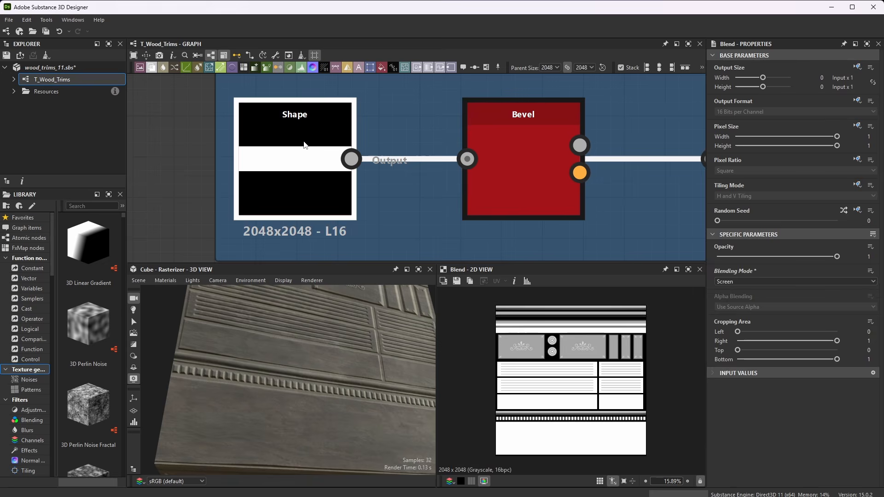
scroll(754, 393, down, 3)
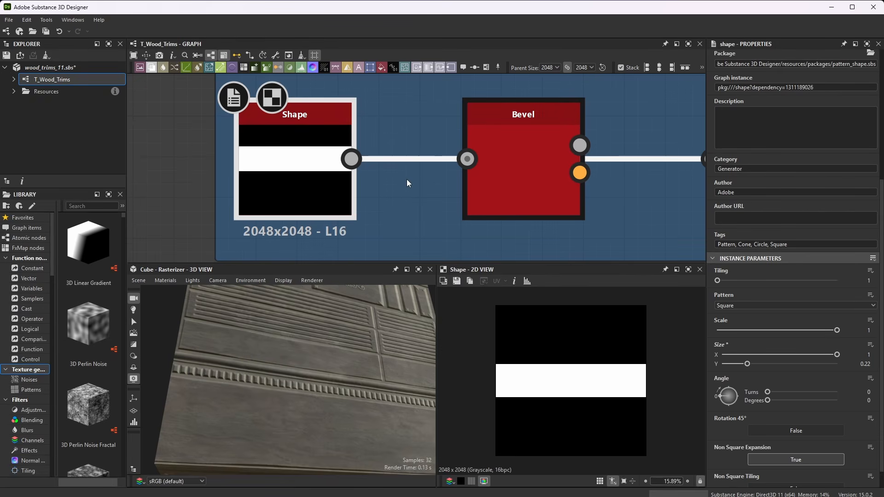
Step: Display the Fill Bevel group's Bevel node and review its distance, corner type and smoothing settings
click(540, 159)
double_click(539, 159)
scroll(353, 174, down, 2)
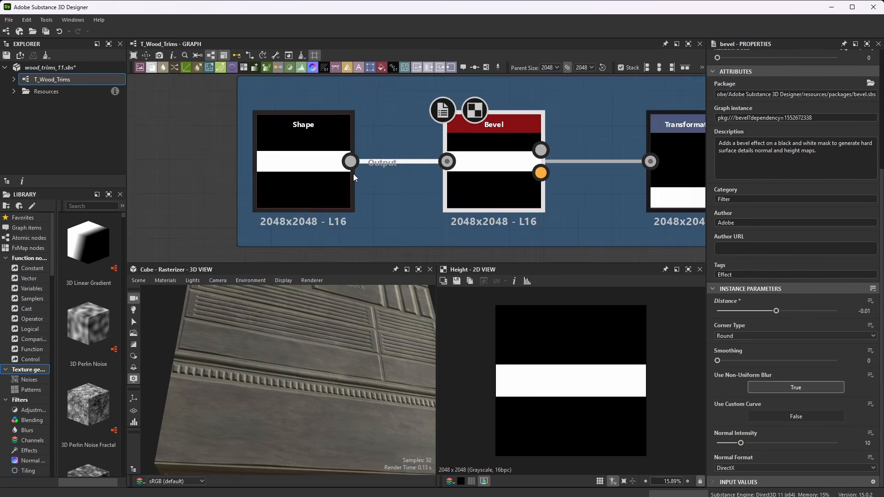
scroll(423, 145, up, 4)
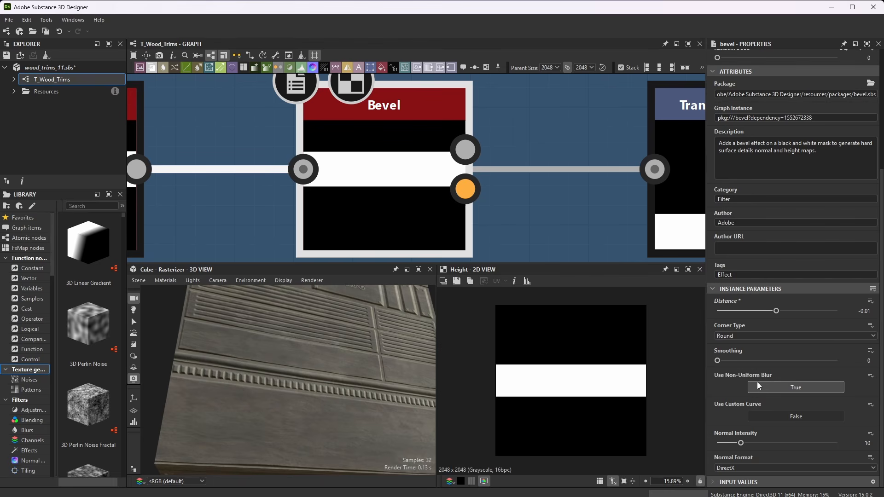
Step: Display the Fill Bevel group's Transformation 2D node and check the offset that positions the white strip
scroll(483, 164, down, 4)
scroll(534, 204, up, 4)
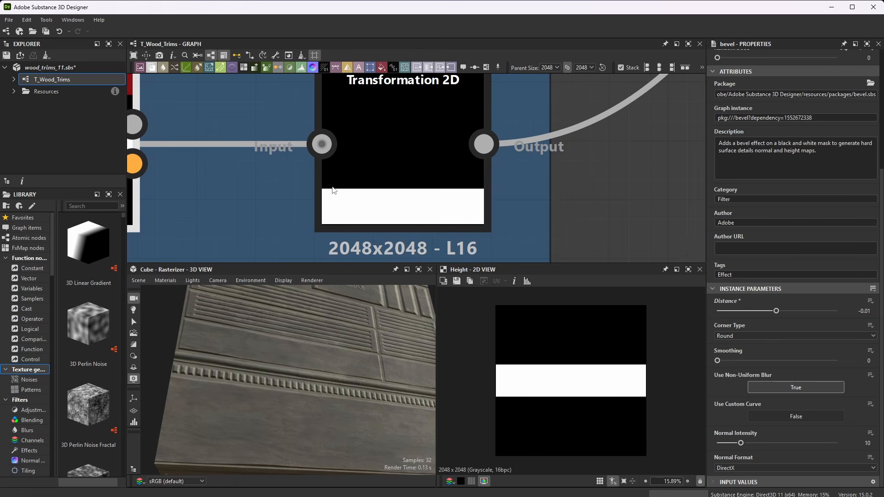
double_click(420, 144)
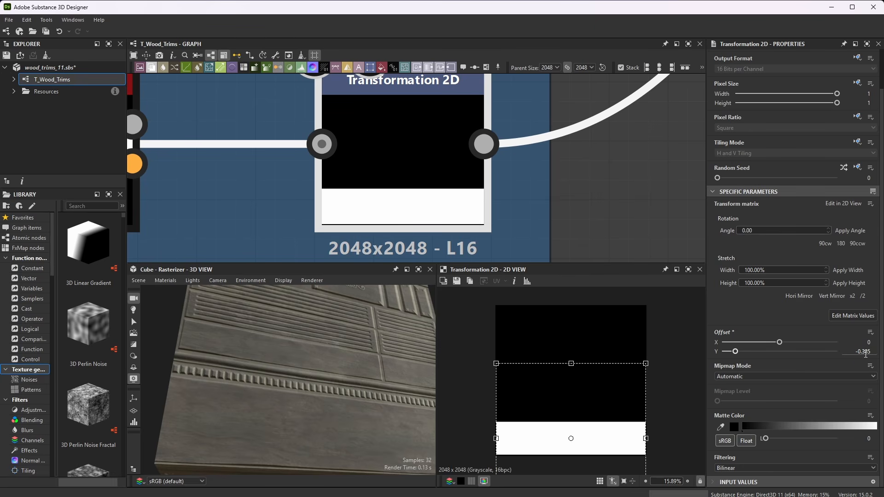
scroll(395, 204, down, 3)
scroll(395, 204, up, 3)
Step: Follow the Fill Bevel output to its Blend node and examine the combined height map in the 2D view
scroll(395, 205, down, 5)
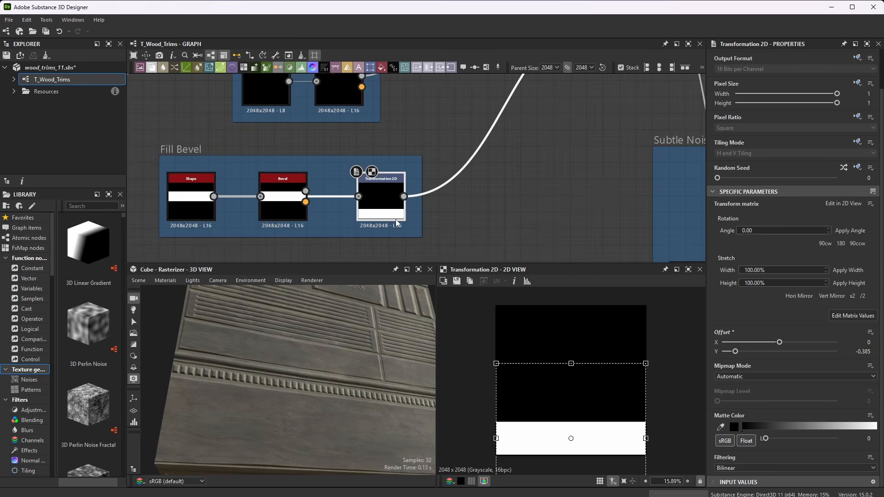
scroll(396, 205, up, 5)
click(449, 184)
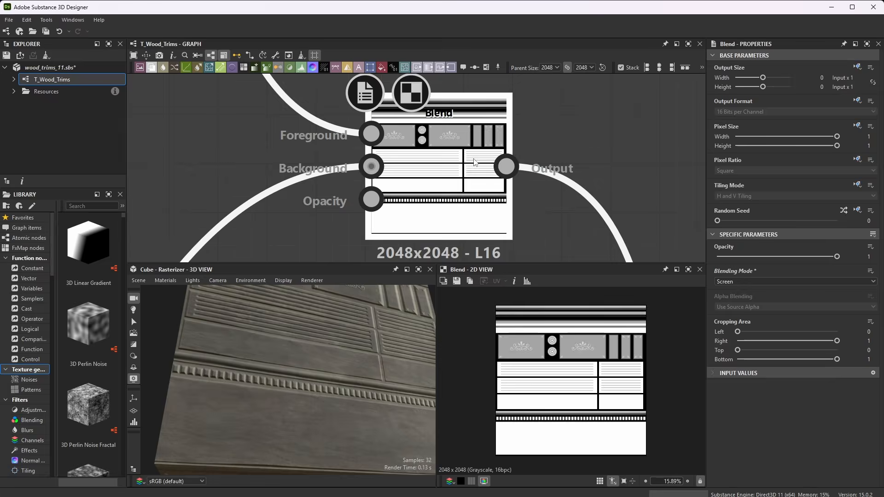
middle_drag(460, 160, 449, 159)
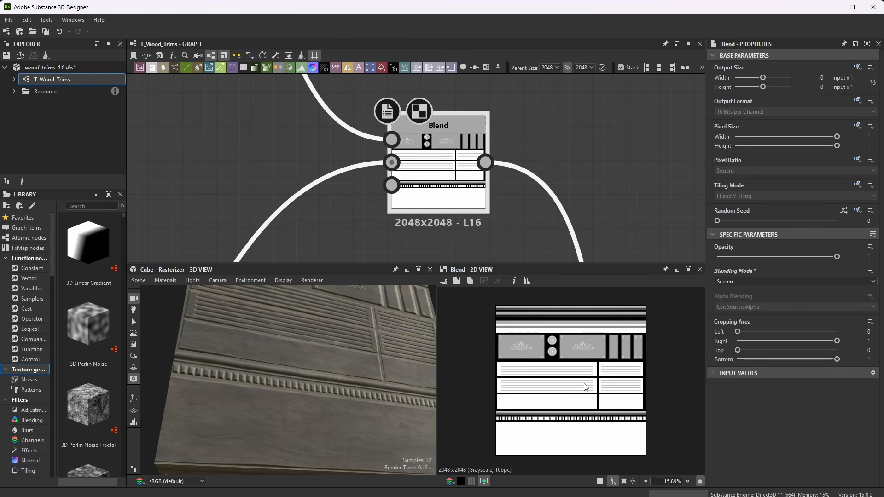
scroll(586, 388, up, 1)
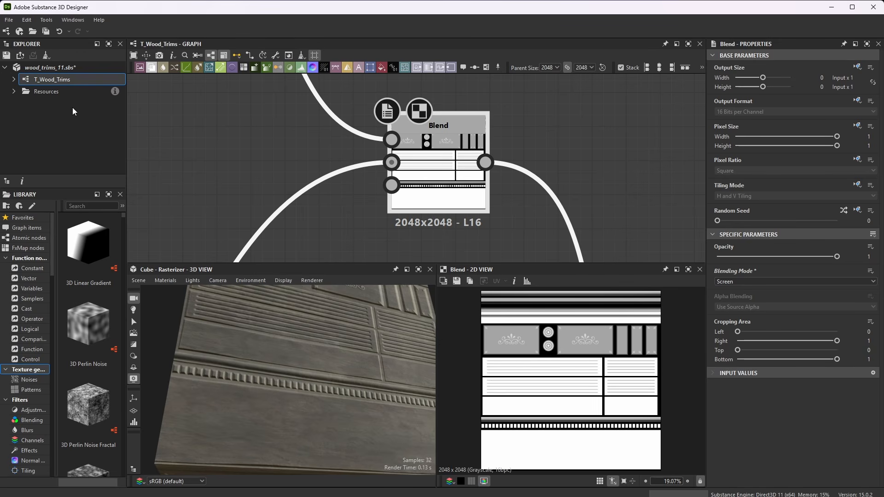
Step: Save the wood_trims_11.sbs package and bring the whole cube into view in the 3D preview
click(8, 20)
click(23, 76)
drag(420, 350, 289, 378)
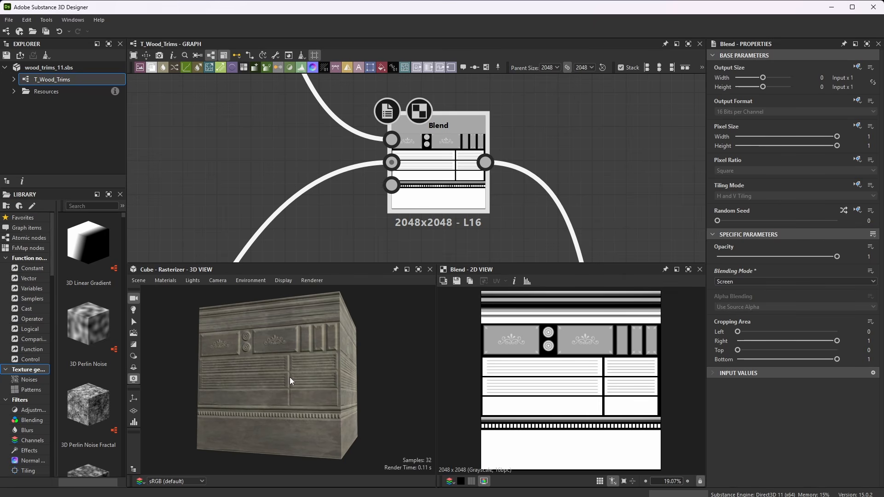
Step: Trace the final Blend node's output to the Subtle Noise group and look over its chain of nodes
scroll(487, 121, down, 10)
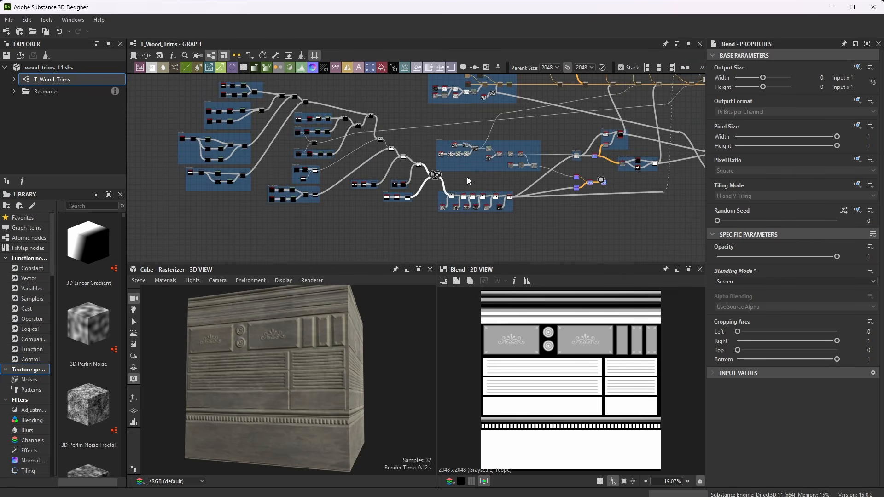
scroll(436, 178, up, 10)
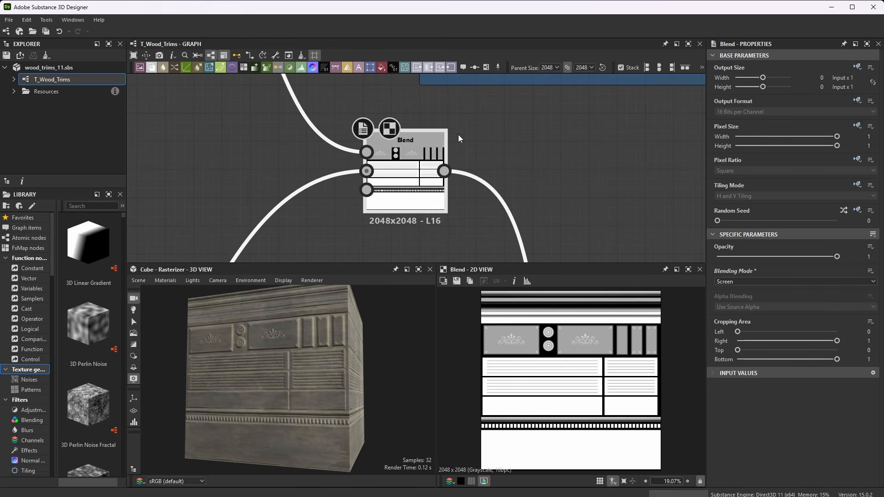
scroll(480, 194, down, 5)
scroll(433, 159, up, 5)
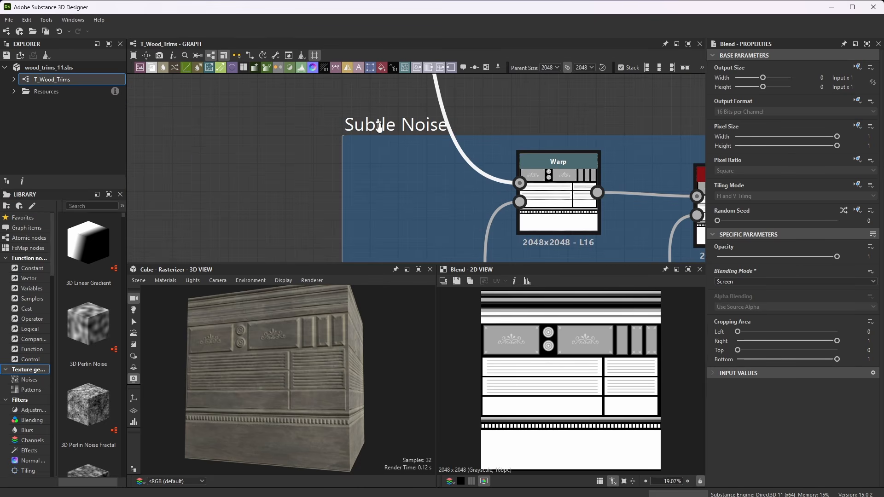
scroll(350, 122, down, 5)
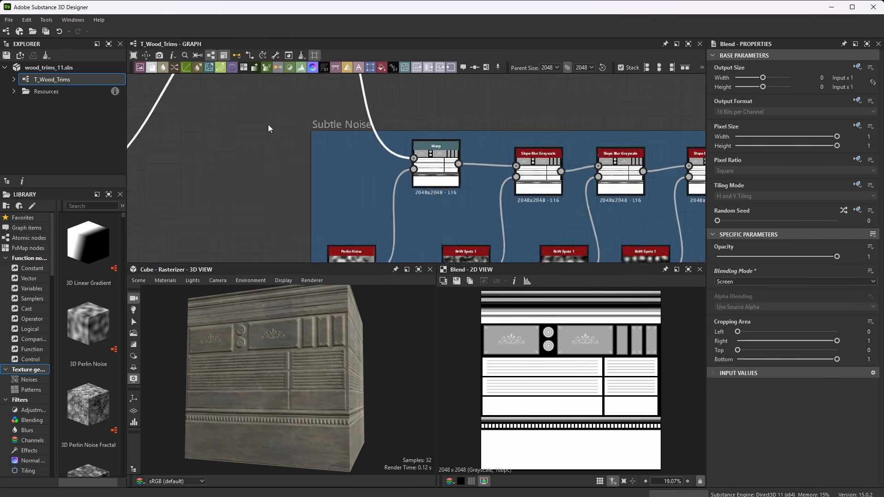
scroll(608, 347, up, 5)
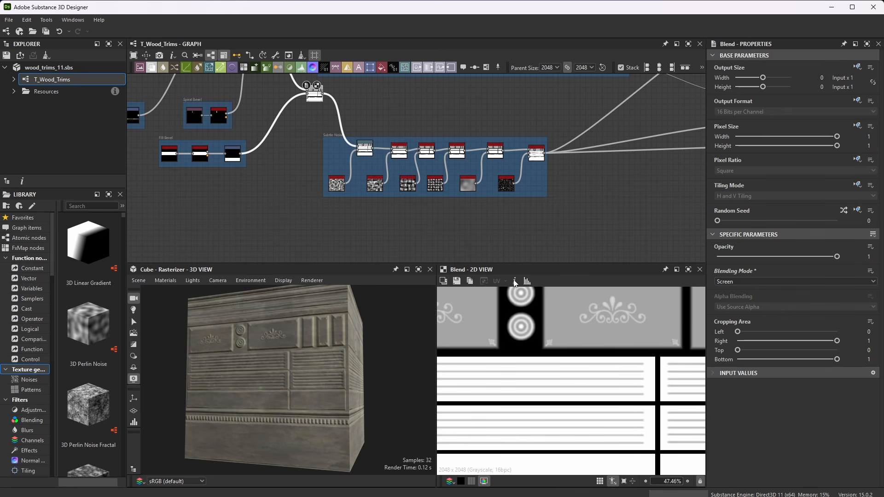
scroll(376, 144, up, 3)
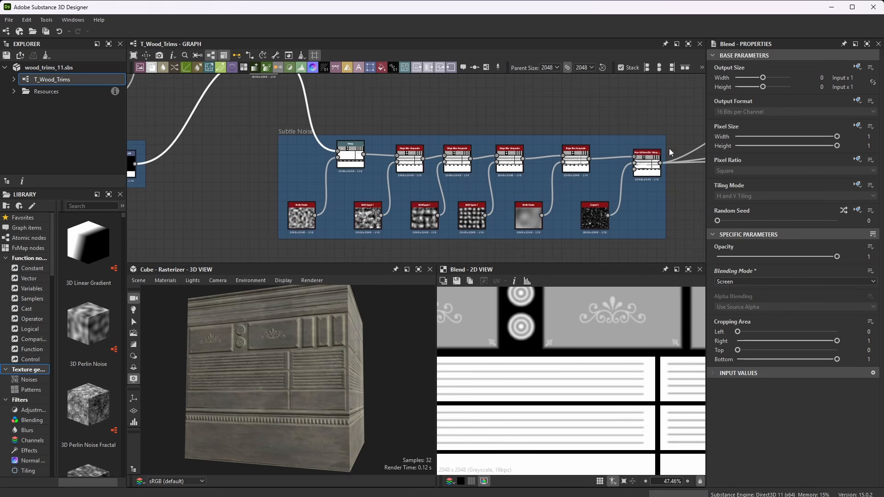
Step: Display the Subtle Noise group's last node, the non-uniform directional warp, and examine the panel edges up close in the 2D view
double_click(647, 162)
scroll(631, 344, up, 5)
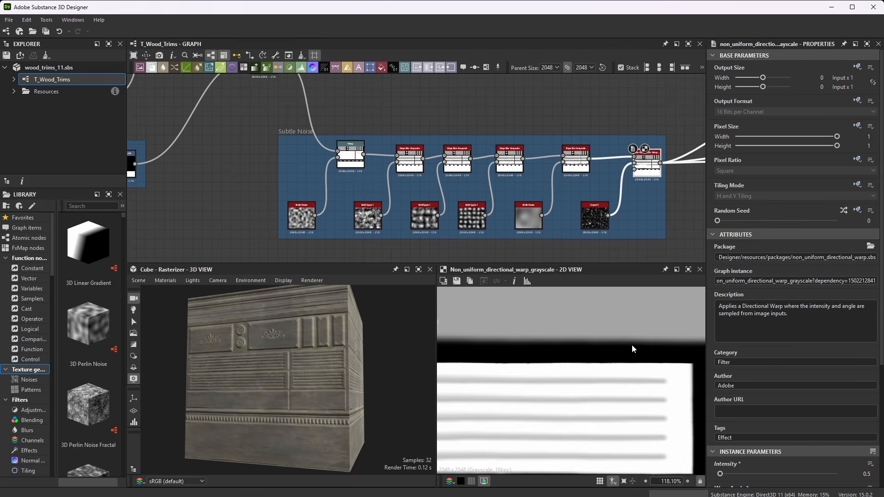
scroll(632, 346, up, 3)
scroll(559, 344, down, 7)
scroll(604, 399, up, 4)
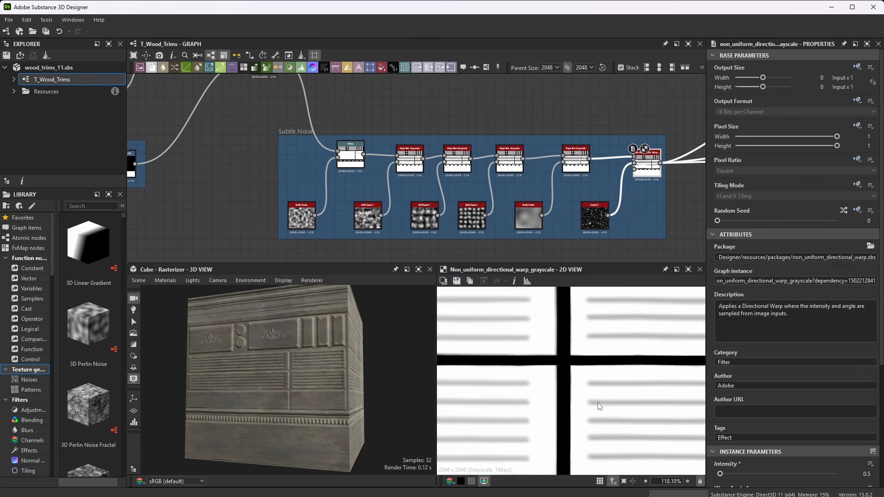
scroll(614, 395, up, 7)
scroll(606, 370, down, 3)
scroll(566, 383, down, 9)
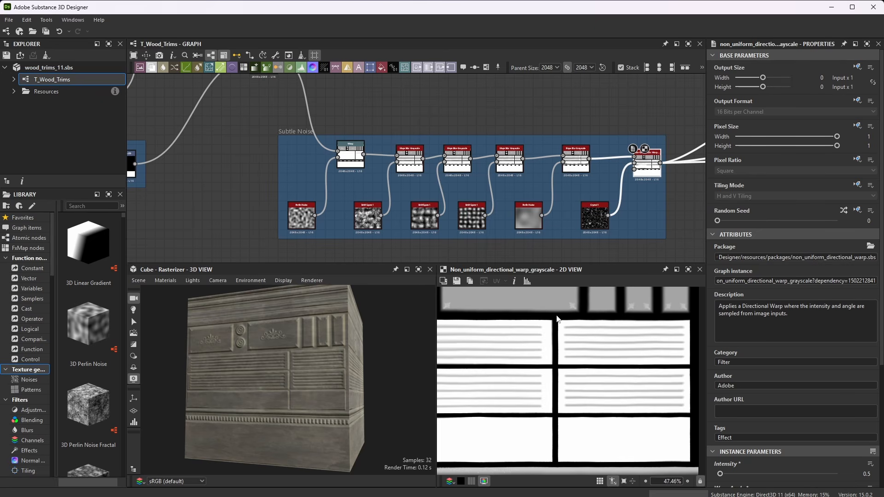
scroll(558, 319, up, 7)
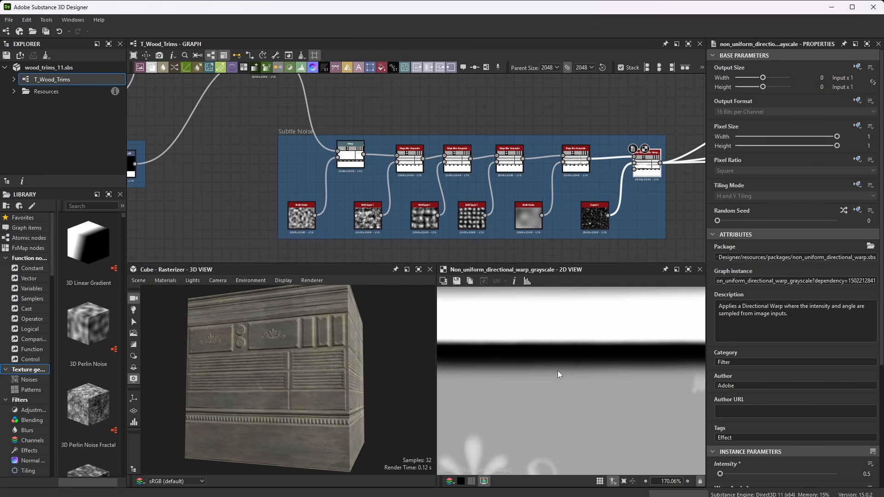
scroll(555, 323, up, 4)
scroll(534, 389, up, 4)
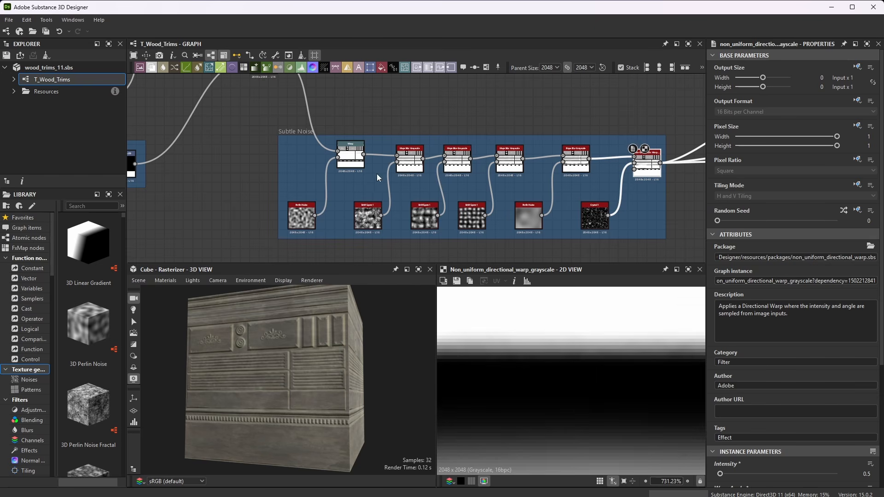
scroll(610, 394, down, 20)
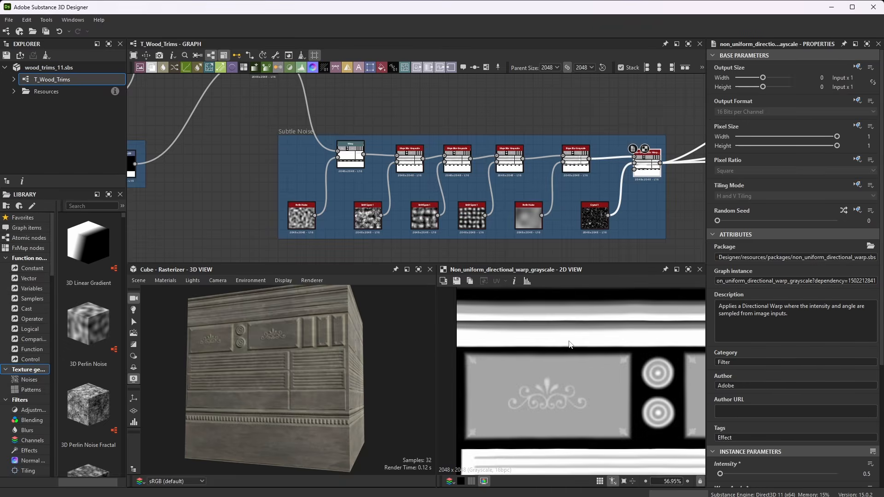
scroll(610, 394, up, 3)
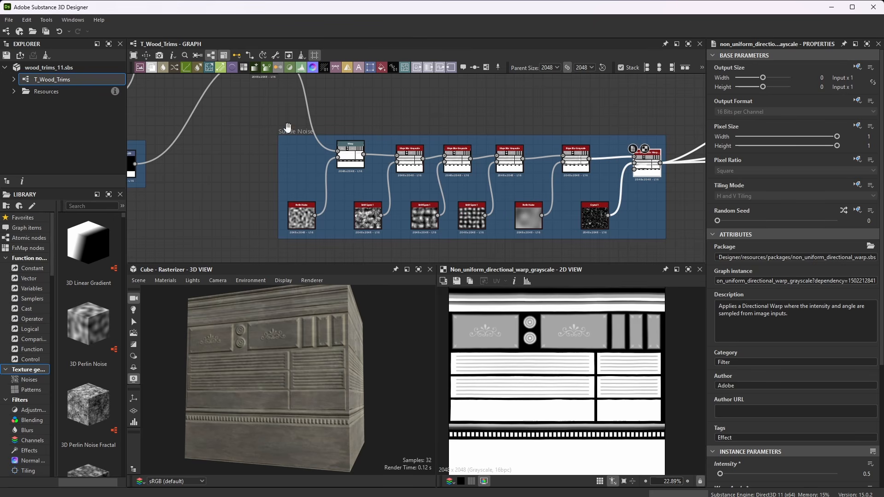
Step: Follow the Blend output into the Subtle Noise group and display its Warp node to review the intensity
scroll(288, 127, up, 2)
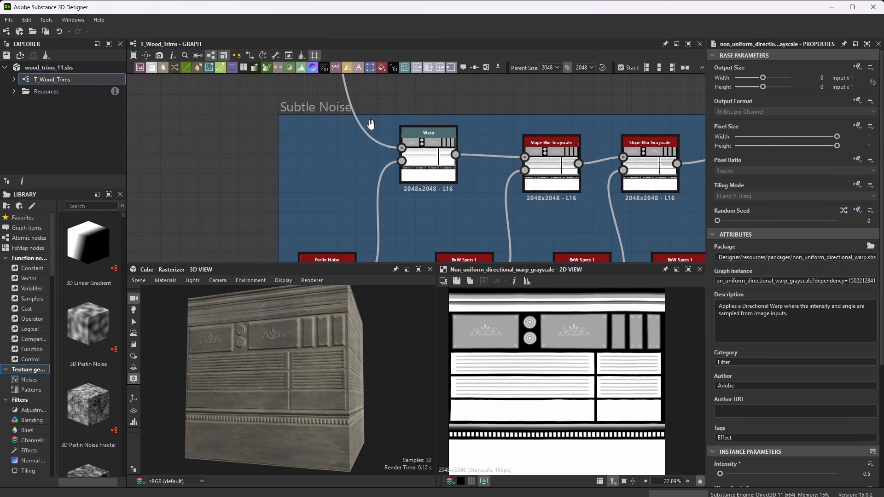
scroll(372, 124, down, 4)
scroll(362, 96, up, 6)
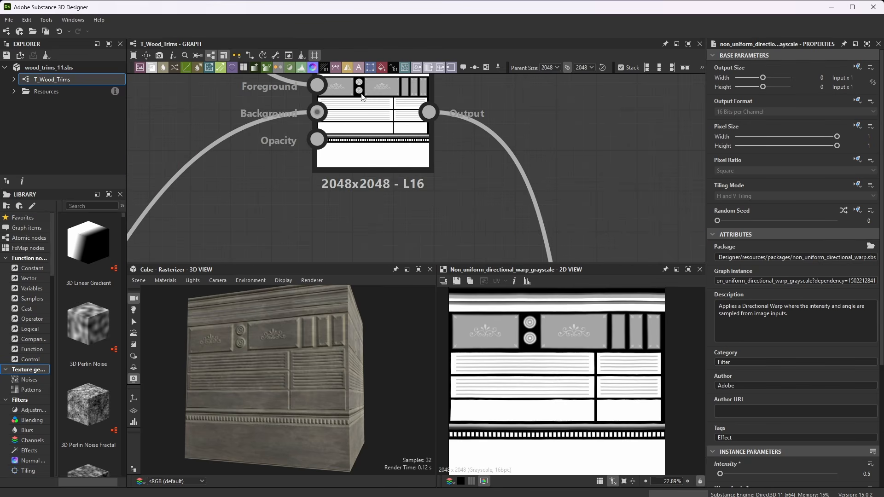
scroll(362, 97, down, 6)
scroll(433, 192, up, 7)
double_click(468, 168)
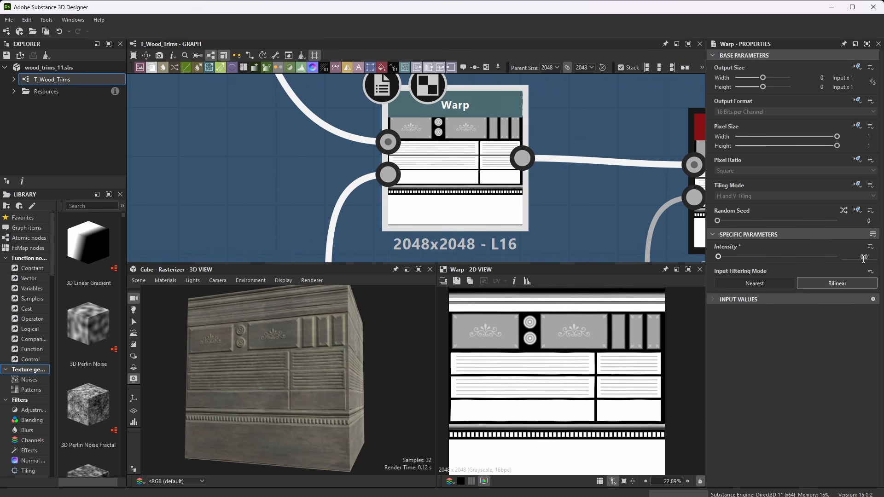
Step: Display the Perlin Noise node feeding the Warp node and review its scale and disorder settings
scroll(648, 190, down, 5)
scroll(465, 203, up, 6)
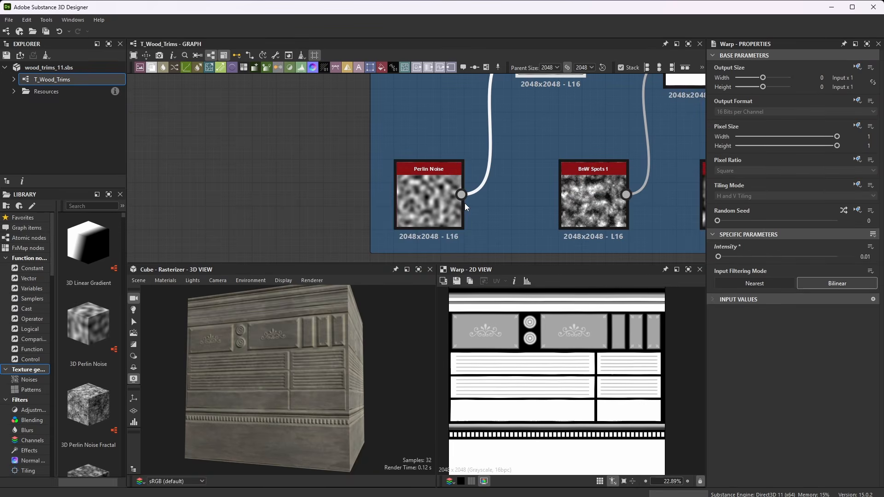
double_click(432, 184)
scroll(780, 360, down, 3)
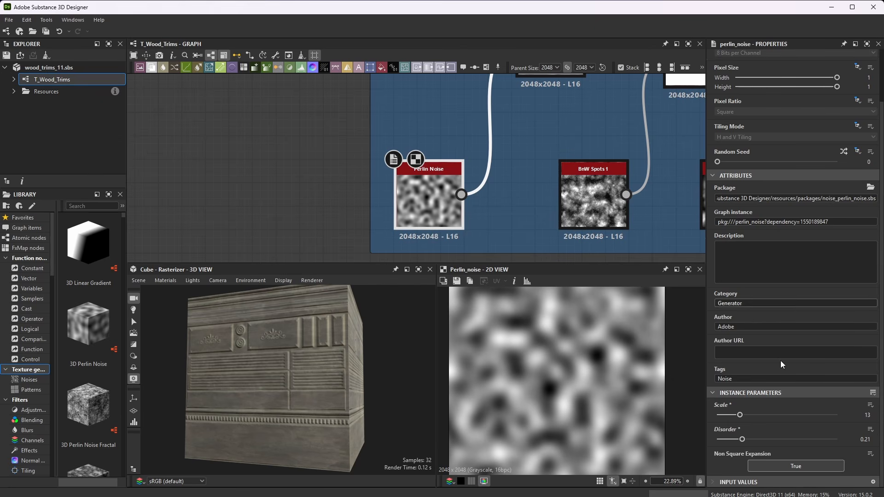
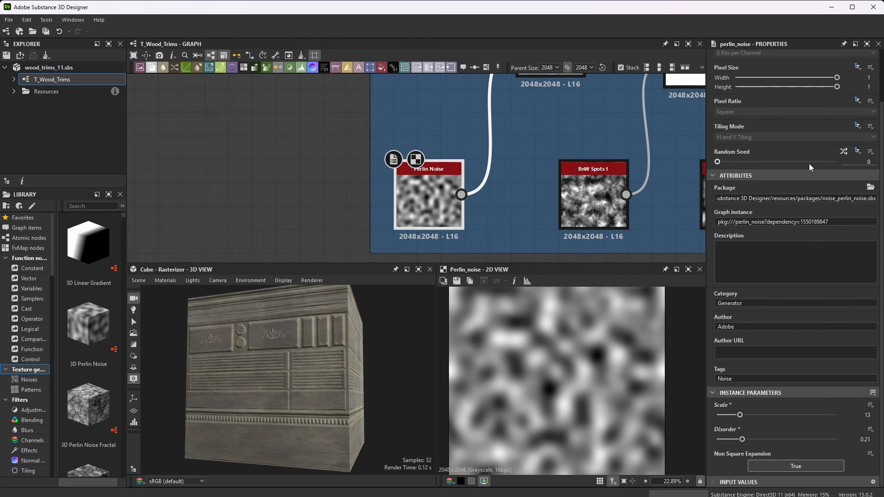
Step: Display the first Slope Blur Grayscale node after the Warp and review its samples, intensity and mode
scroll(444, 175, down, 6)
scroll(538, 135, up, 11)
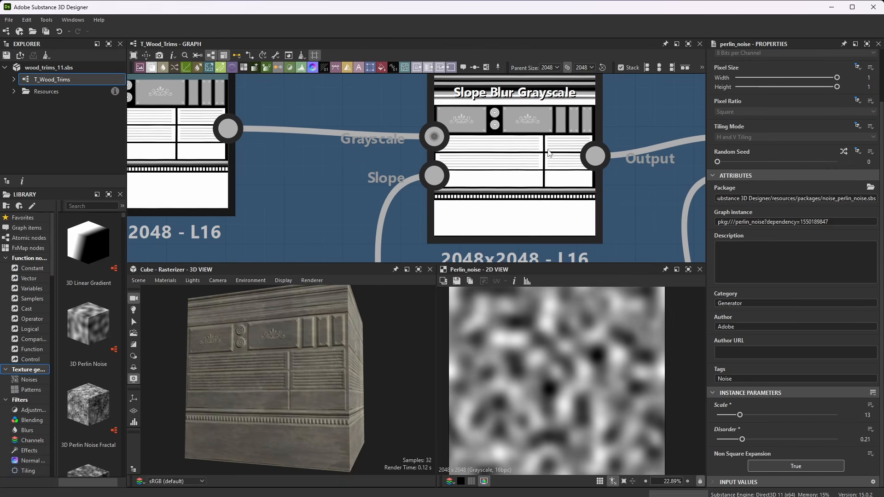
double_click(513, 124)
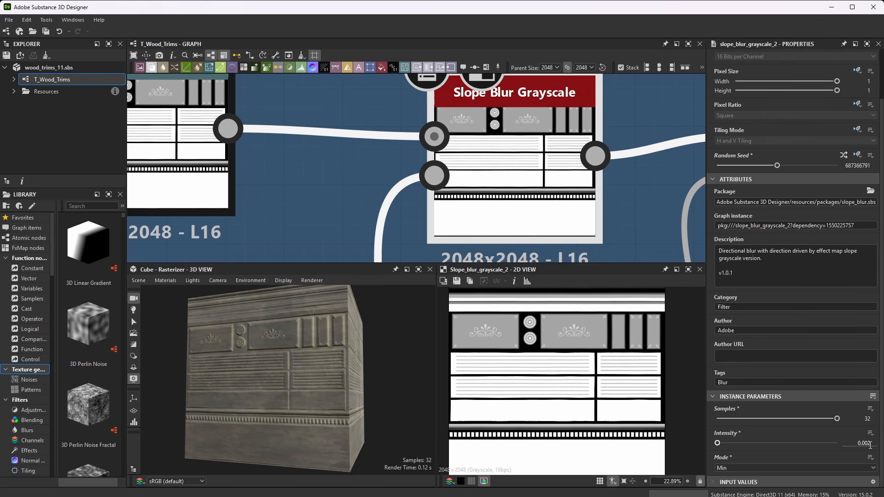
Step: Display the BnW Spots 1 node driving the first slope blur and review its scale, disorder and roughness
scroll(414, 152, down, 5)
scroll(359, 188, up, 6)
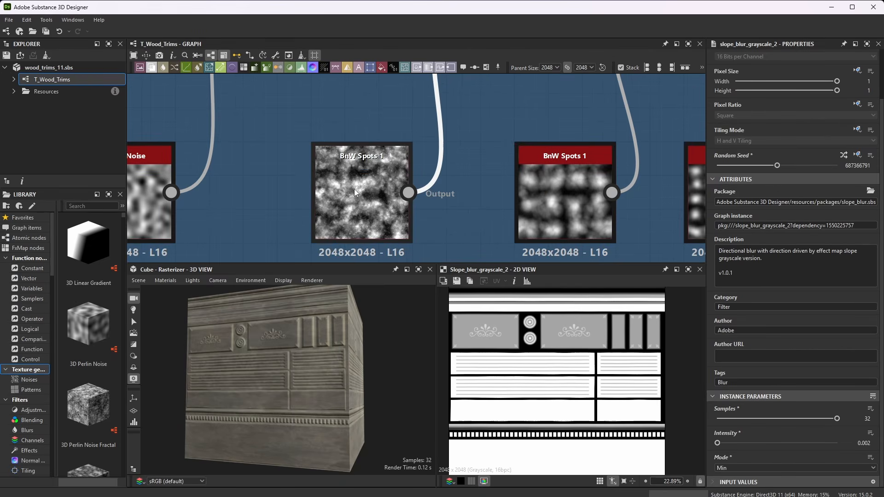
double_click(359, 188)
scroll(838, 389, down, 1)
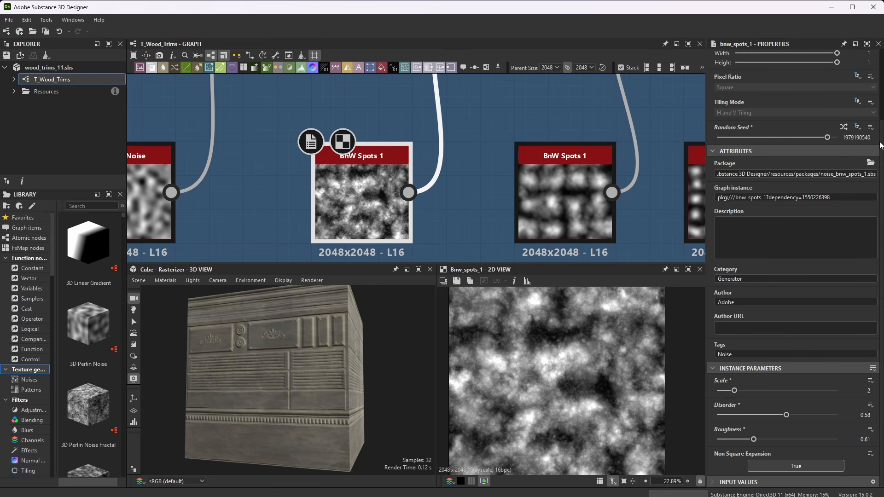
scroll(437, 211, down, 1)
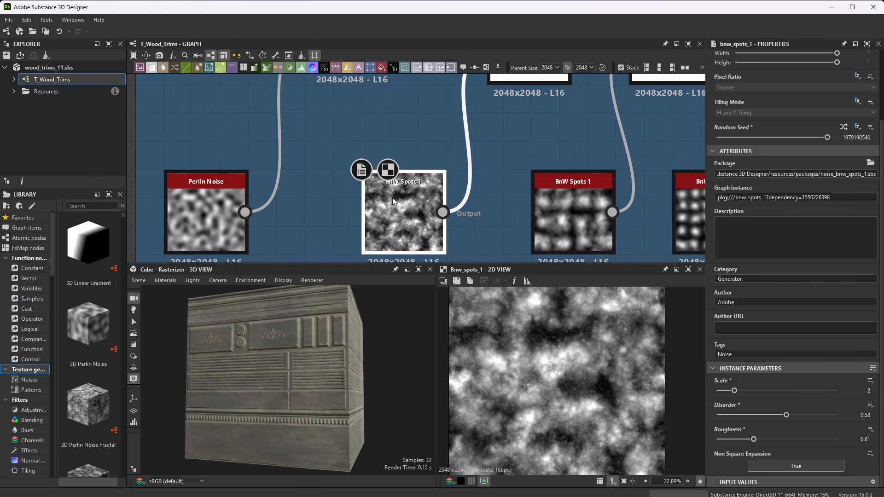
Step: Compare the Warp and first Slope Blur Grayscale outputs around the spiral circles at close range in the 2D view
scroll(465, 167, down, 4)
scroll(477, 149, up, 5)
scroll(477, 150, up, 3)
double_click(477, 150)
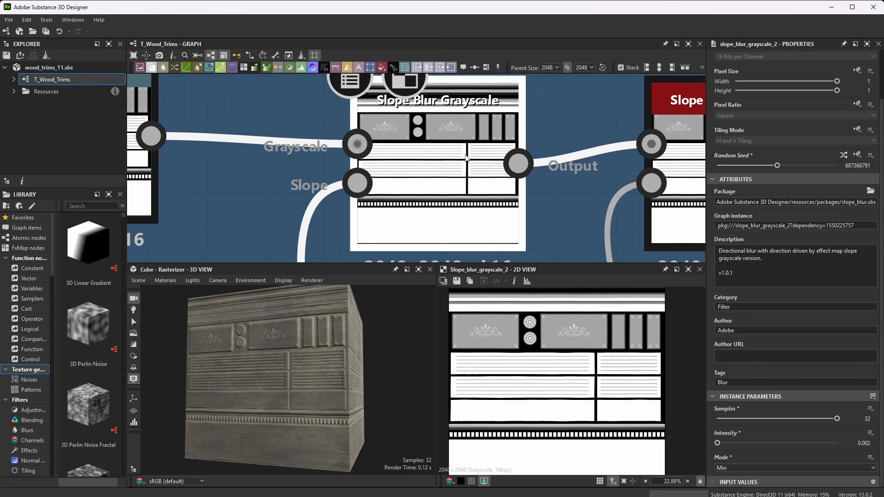
scroll(629, 358, up, 5)
scroll(564, 361, up, 3)
scroll(574, 352, down, 3)
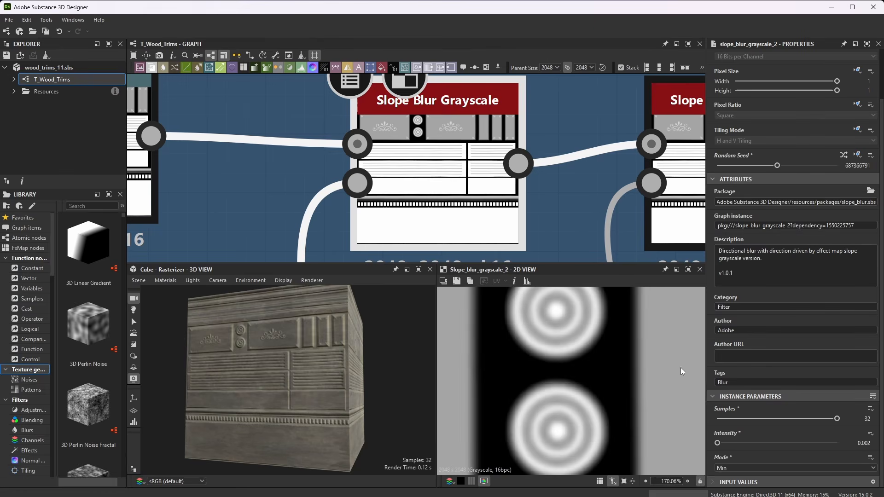
scroll(680, 366, up, 3)
double_click(137, 168)
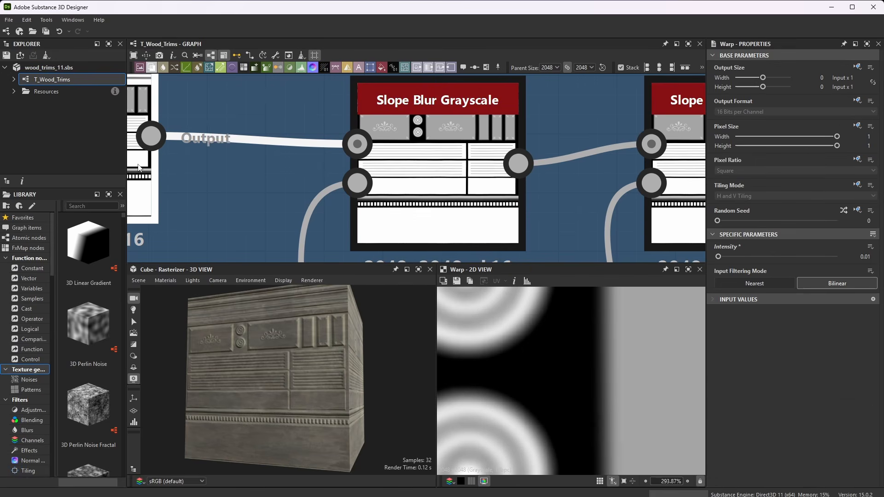
double_click(453, 170)
scroll(454, 170, down, 6)
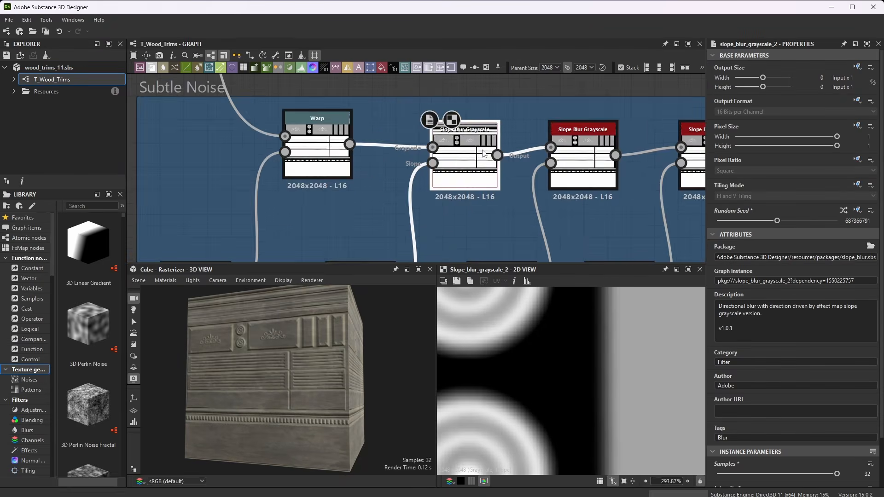
Step: Examine the wood trim's spirals and ornament panels up close on the cube and in the wider height map
scroll(493, 155, up, 2)
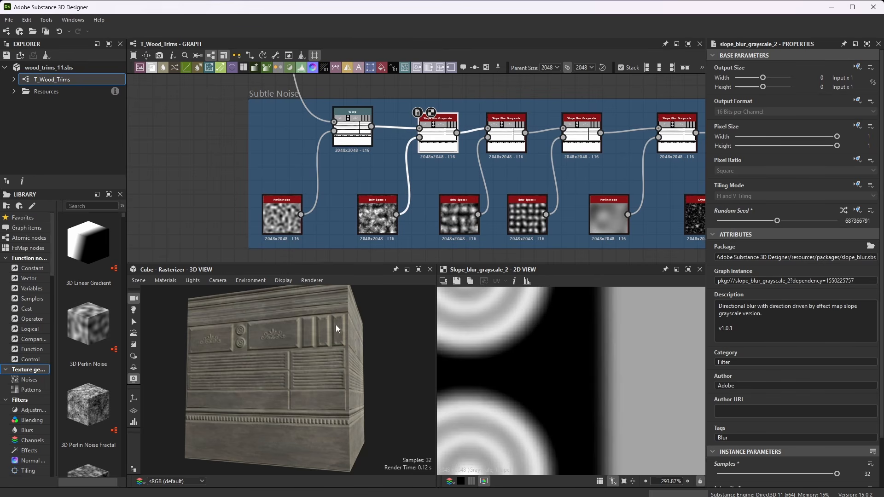
scroll(307, 319, up, 5)
drag(295, 349, 536, 305)
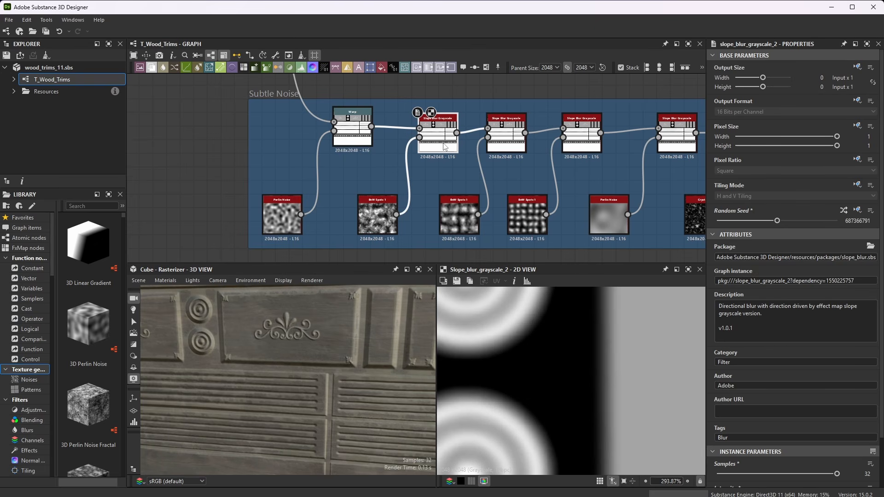
scroll(521, 323, down, 10)
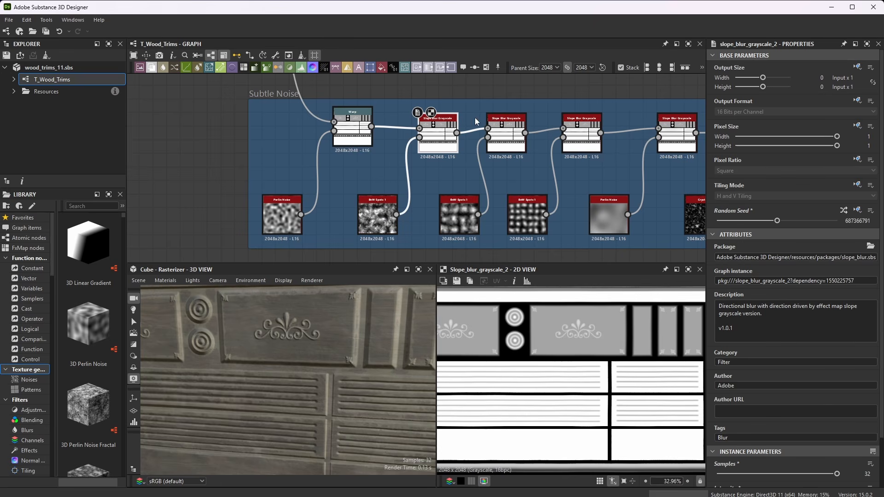
Step: Display the second Slope Blur Grayscale node in the Subtle Noise group and review its samples, intensity and mode
key(f)
scroll(423, 136, down, 5)
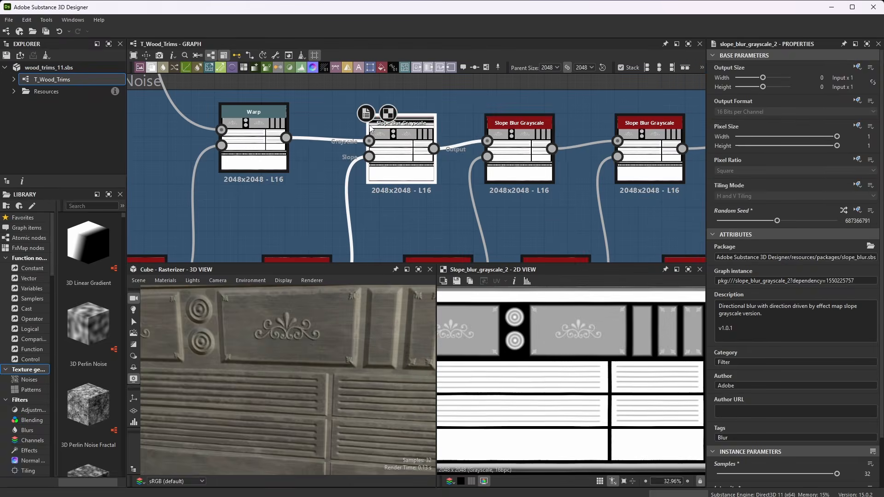
scroll(548, 155, up, 4)
double_click(526, 132)
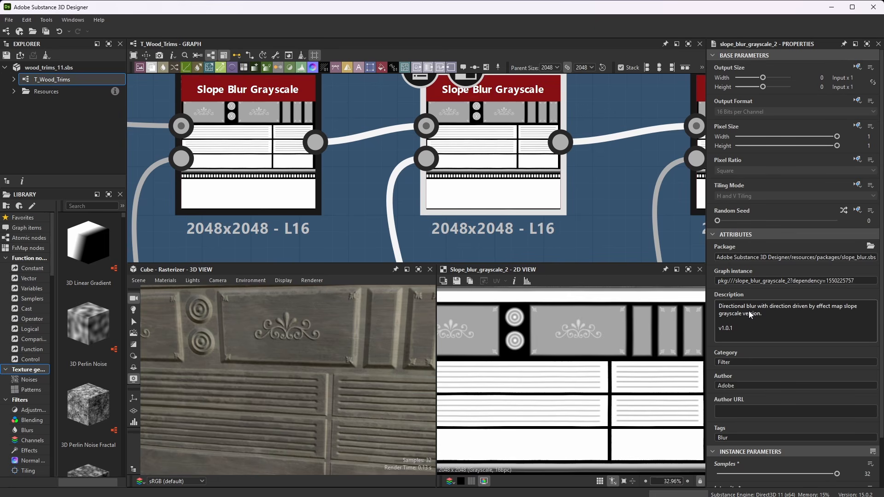
scroll(769, 350, down, 2)
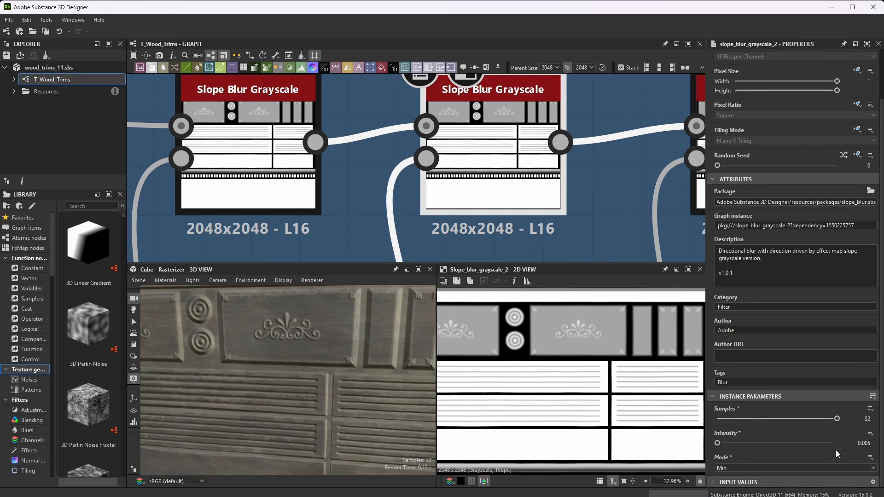
Step: Display the BnW Spots 1 node driving the second slope blur and review its scale, disorder and roughness
scroll(421, 161, down, 5)
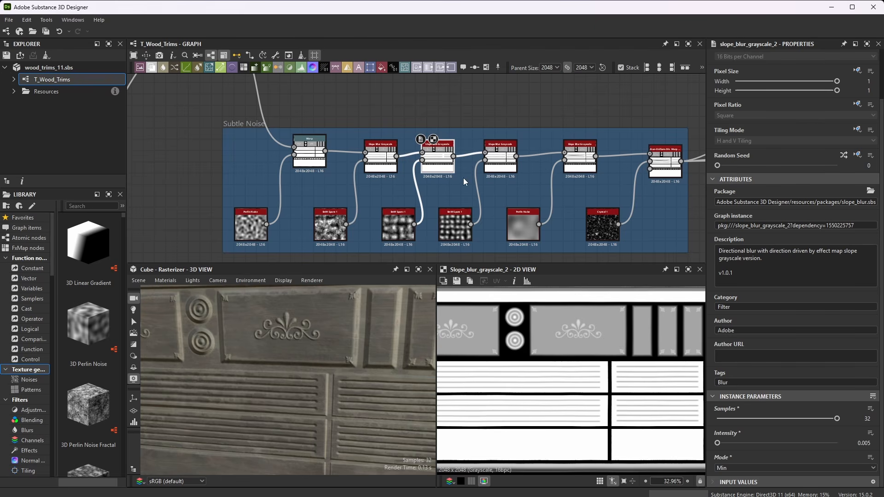
scroll(355, 329, down, 7)
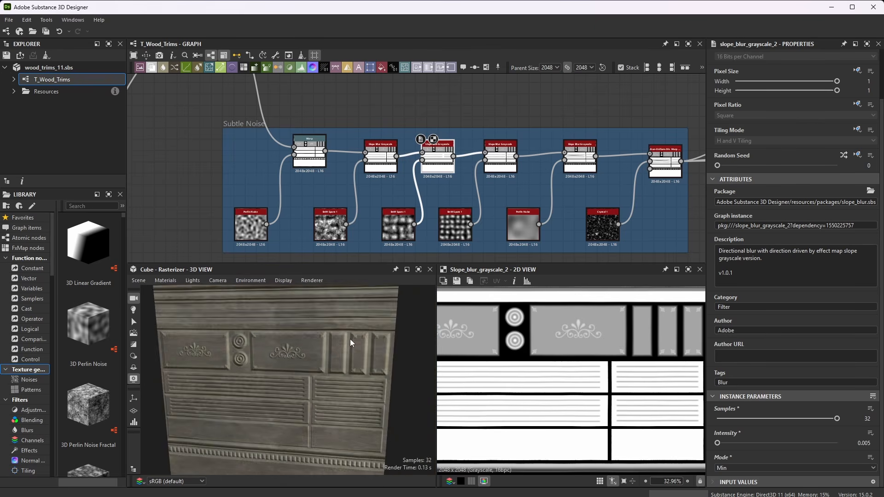
scroll(341, 337, up, 2)
double_click(399, 225)
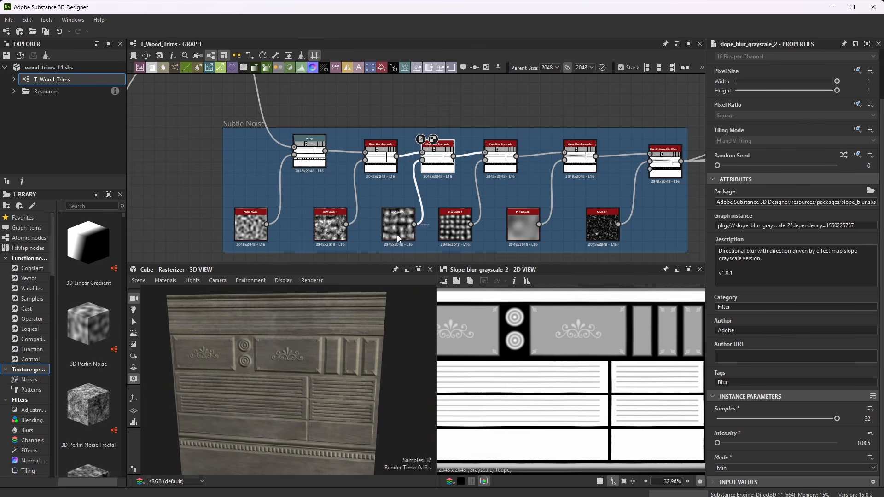
double_click(437, 157)
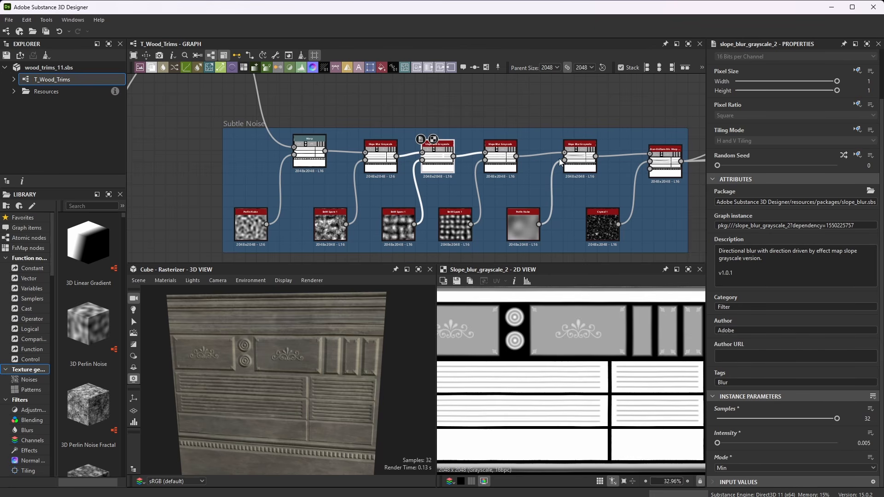
double_click(403, 228)
scroll(810, 375, down, 1)
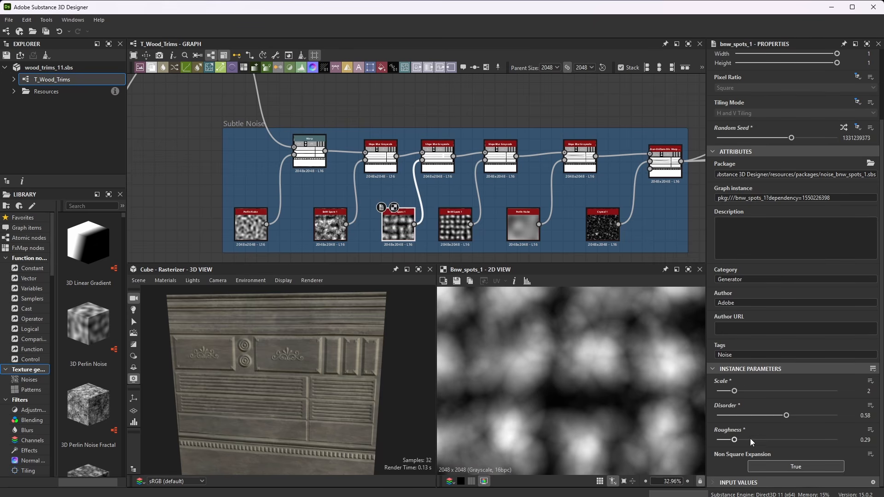
Step: Compare the second Slope Blur Grayscale node with the third one in the Subtle Noise group
scroll(453, 194, up, 3)
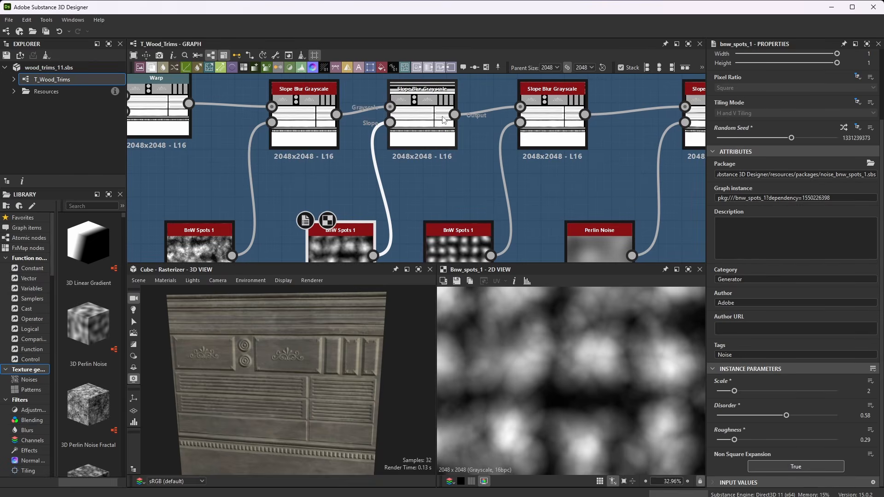
double_click(441, 118)
scroll(341, 139, down, 4)
scroll(428, 132, up, 8)
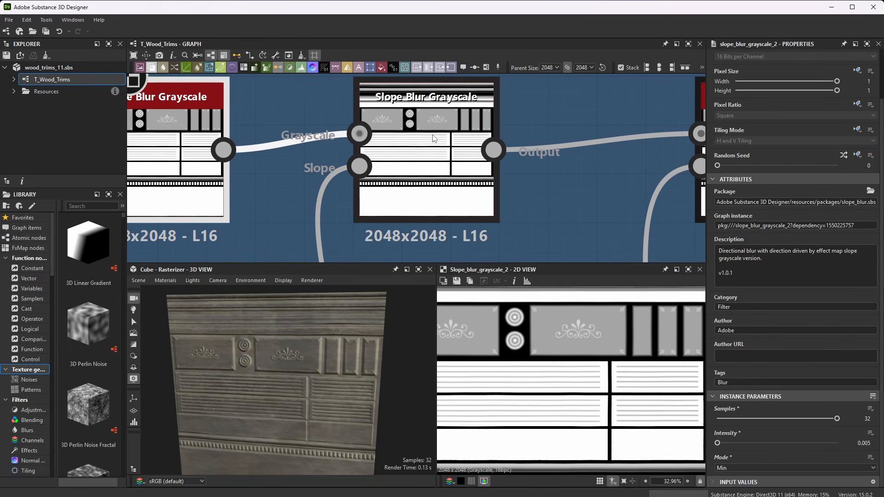
double_click(434, 137)
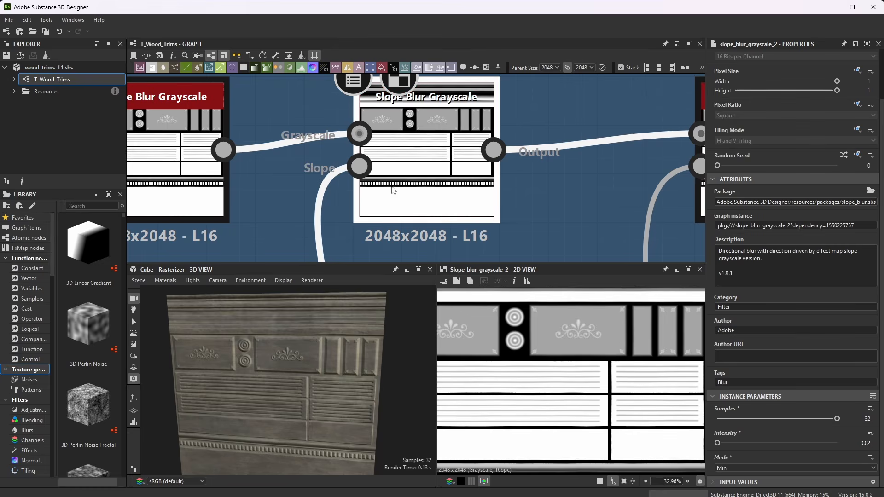
Step: Display the BnW Spots 1 node driving the third slope blur and review its scale, disorder and roughness
scroll(378, 203, down, 4)
scroll(352, 239, up, 6)
click(354, 220)
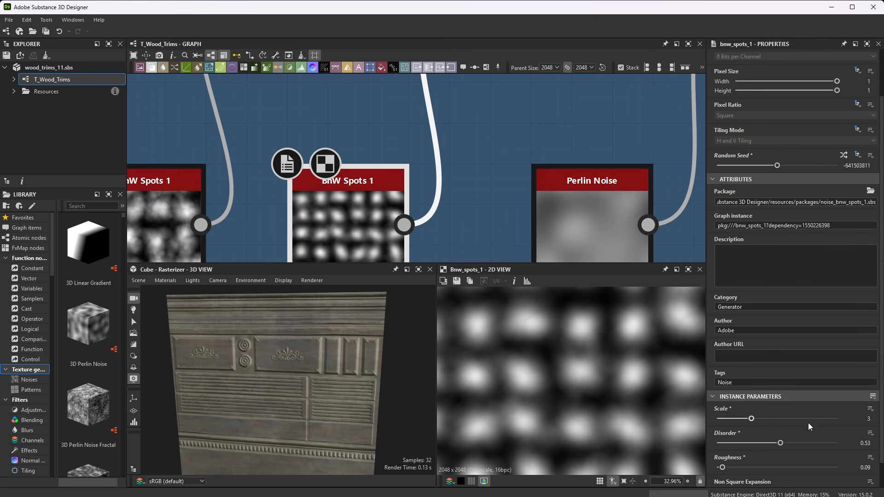
scroll(817, 439, down, 1)
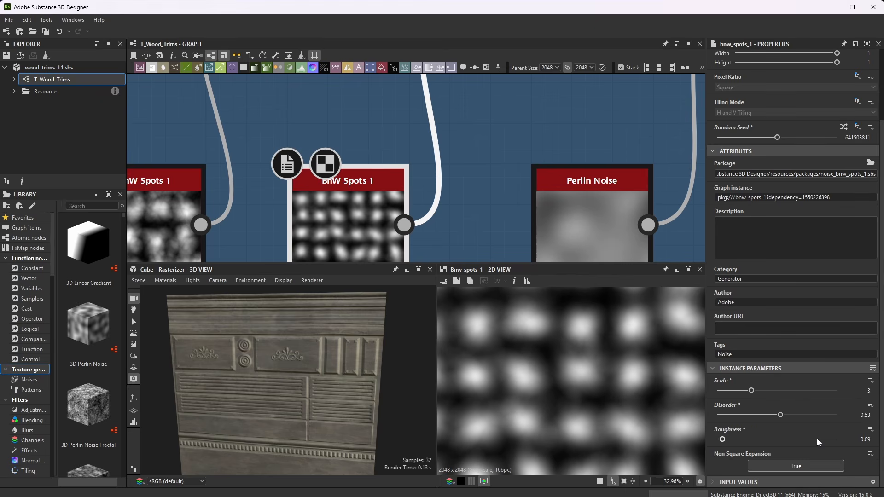
Step: Review the samples, intensity and mode of the third and fourth Slope Blur Grayscale nodes
scroll(411, 233, down, 3)
scroll(411, 233, down, 3)
scroll(426, 177, up, 4)
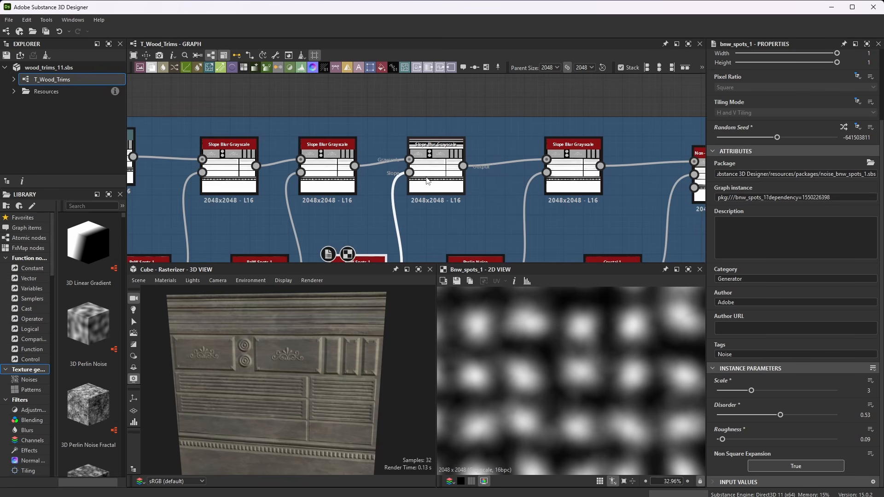
click(428, 166)
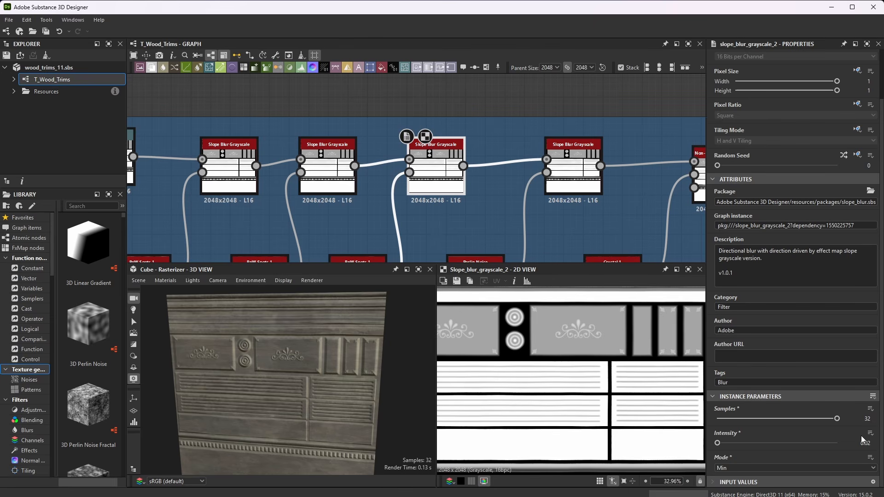
scroll(440, 167, up, 2)
scroll(504, 175, up, 2)
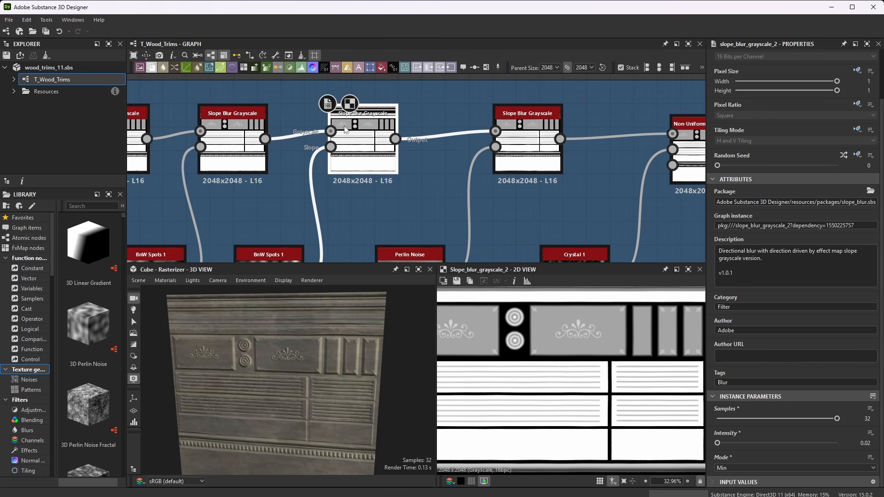
scroll(483, 147, up, 4)
click(484, 146)
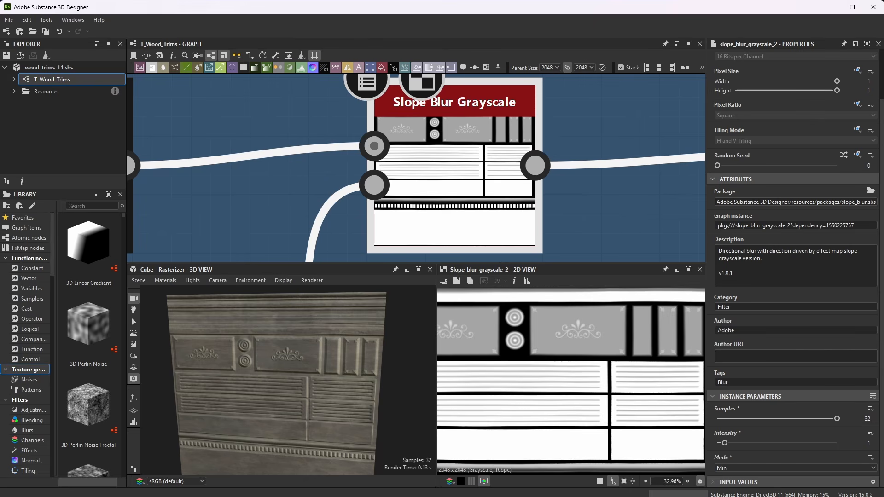
Step: Display the Perlin Noise node driving the fourth slope blur and review its scale and disorder
scroll(449, 120, down, 6)
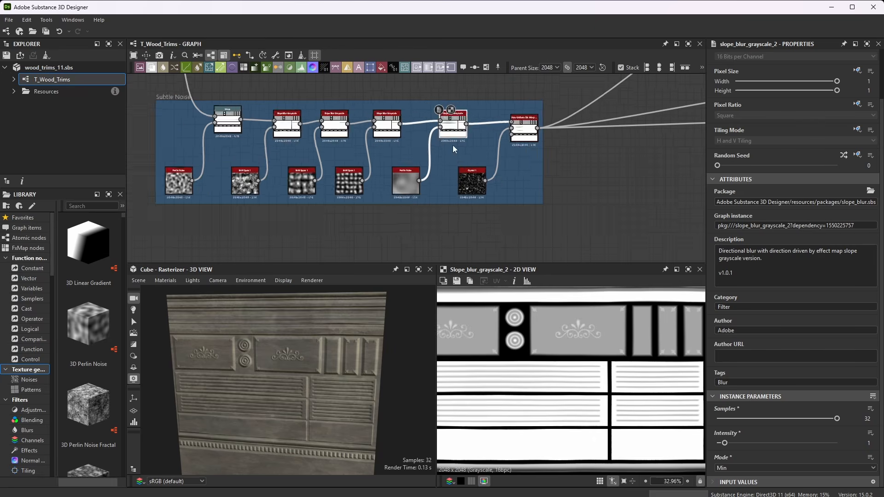
scroll(420, 182, up, 7)
double_click(423, 172)
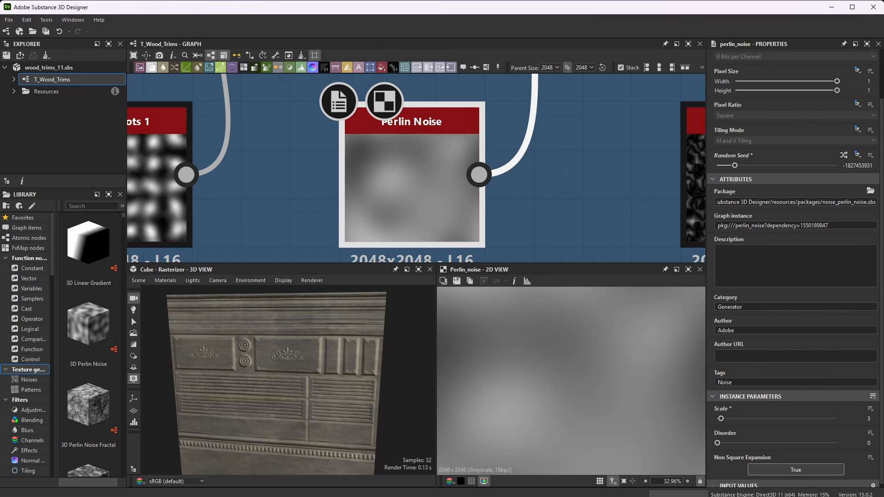
scroll(848, 439, down, 1)
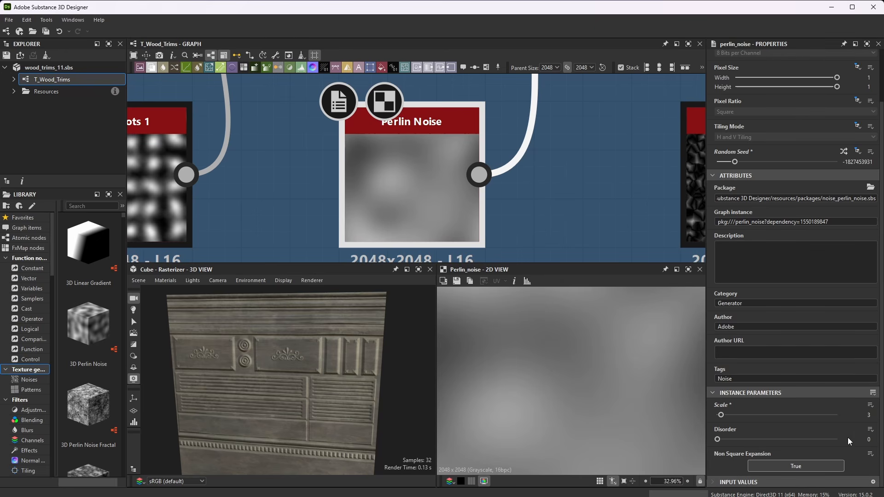
scroll(849, 442, up, 5)
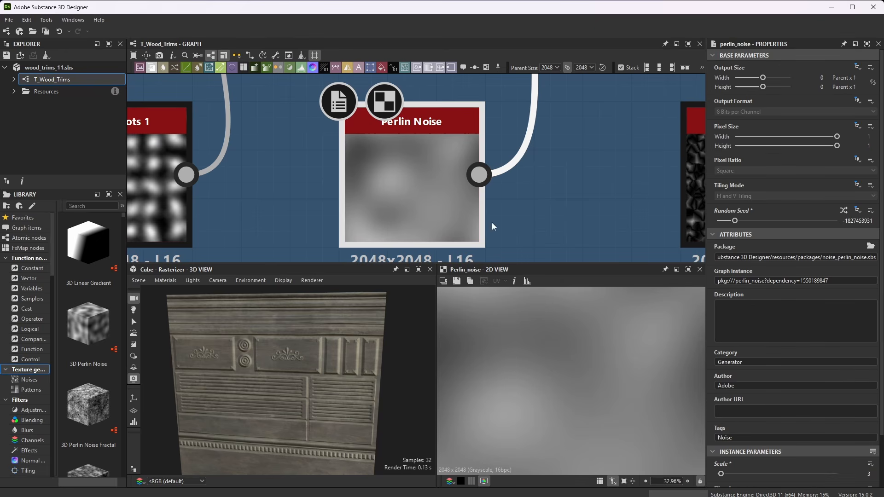
Step: Compare the Perlin Noise and the three BnW Spots 1 patterns feeding the slope blurs in the 2D view
scroll(492, 222, down, 8)
scroll(530, 223, up, 4)
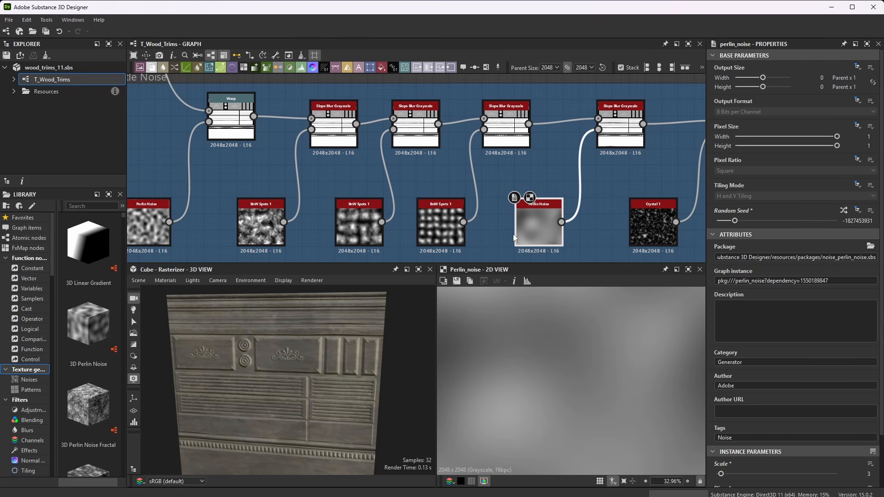
double_click(440, 223)
double_click(549, 230)
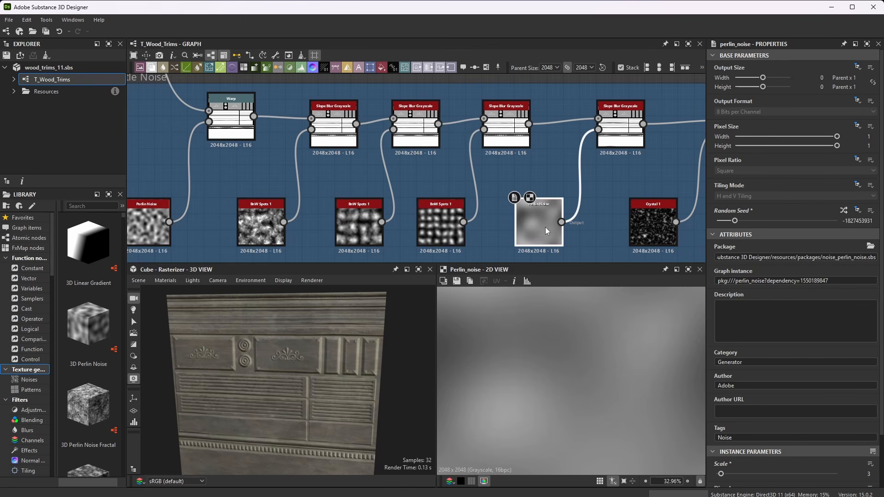
double_click(443, 226)
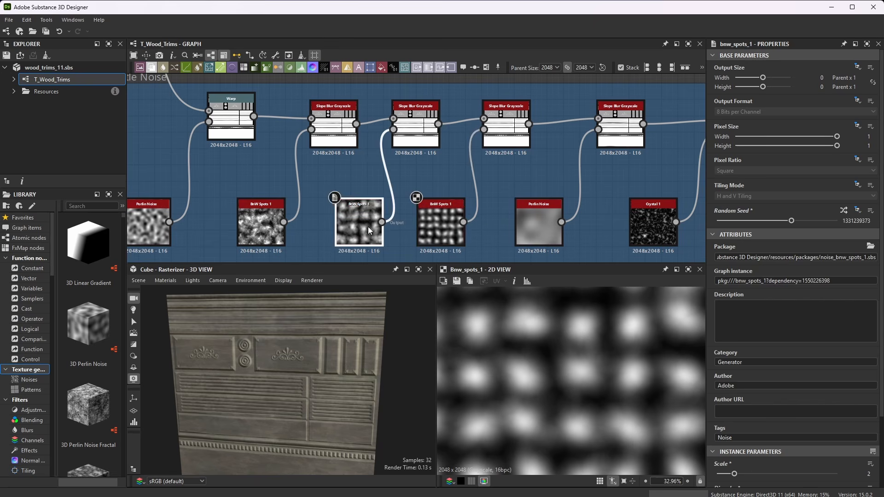
double_click(368, 226)
double_click(271, 228)
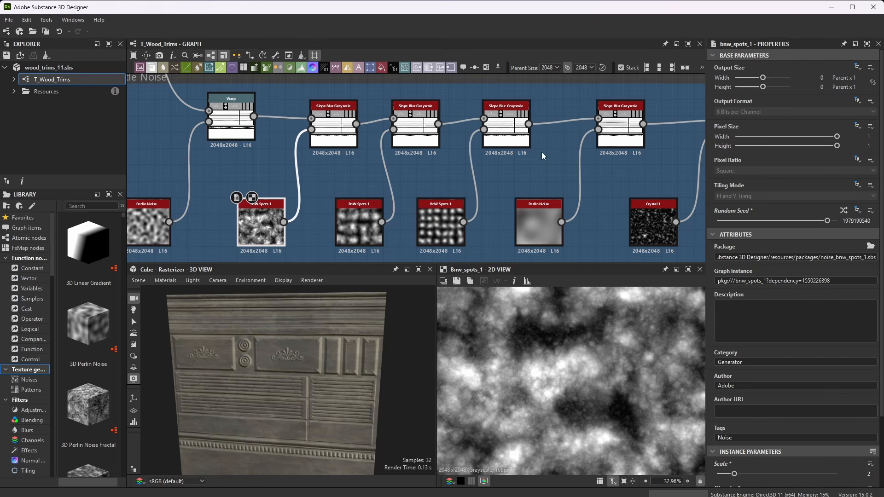
Step: Display the Non-Uniform Directional Warp node following the fourth slope blur and review its intensity, warp angle, angle multiplier and trail settings
double_click(620, 123)
scroll(417, 177, down, 4)
scroll(553, 161, up, 3)
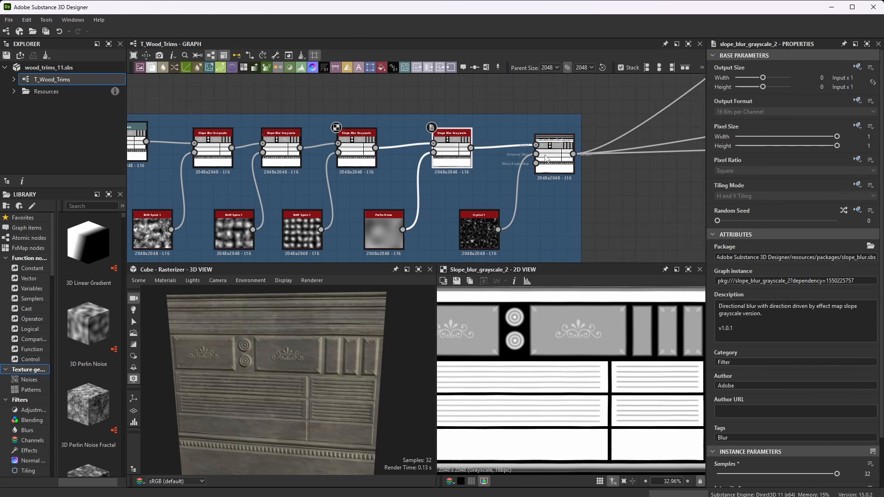
scroll(629, 164, up, 3)
scroll(629, 165, up, 2)
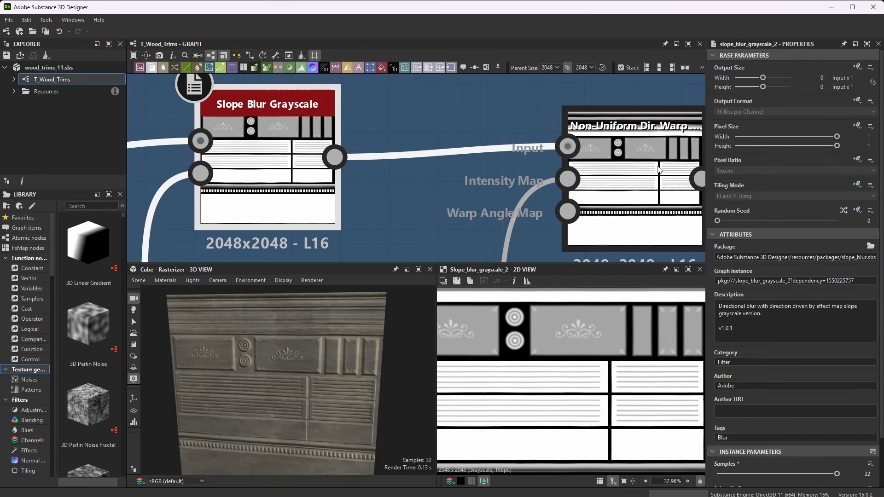
double_click(629, 164)
scroll(575, 172, down, 3)
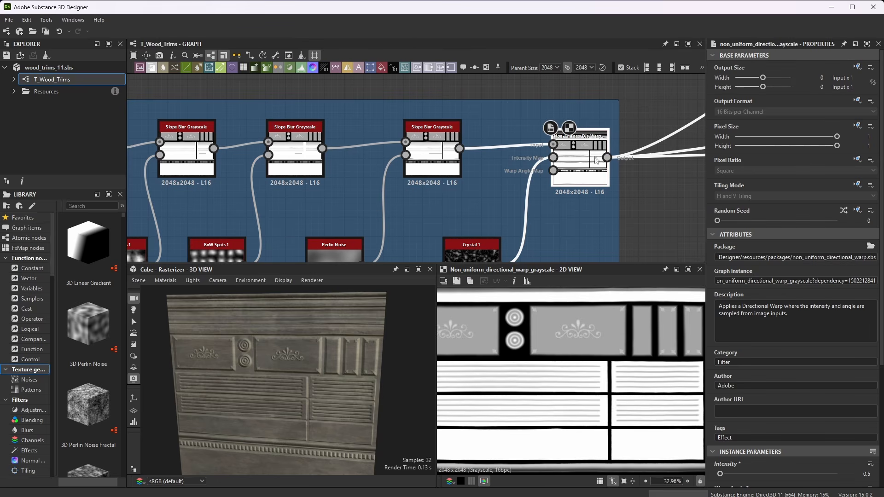
scroll(605, 154, up, 3)
scroll(816, 361, down, 3)
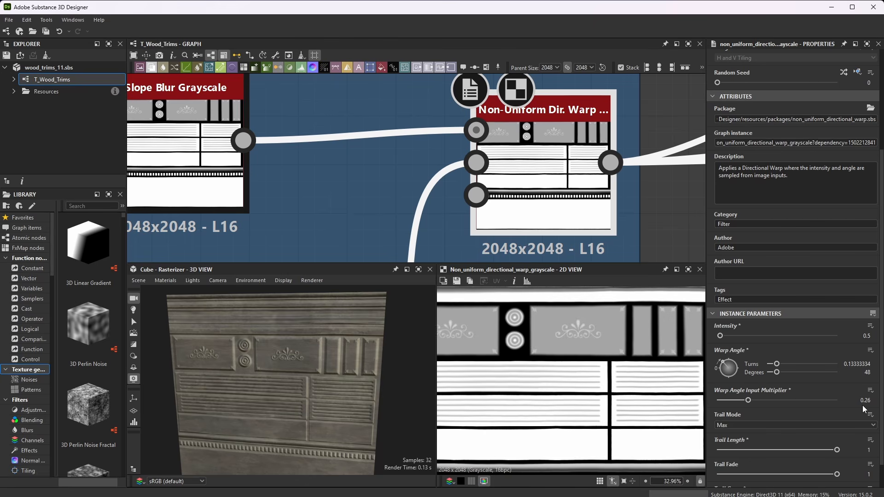
scroll(790, 421, down, 1)
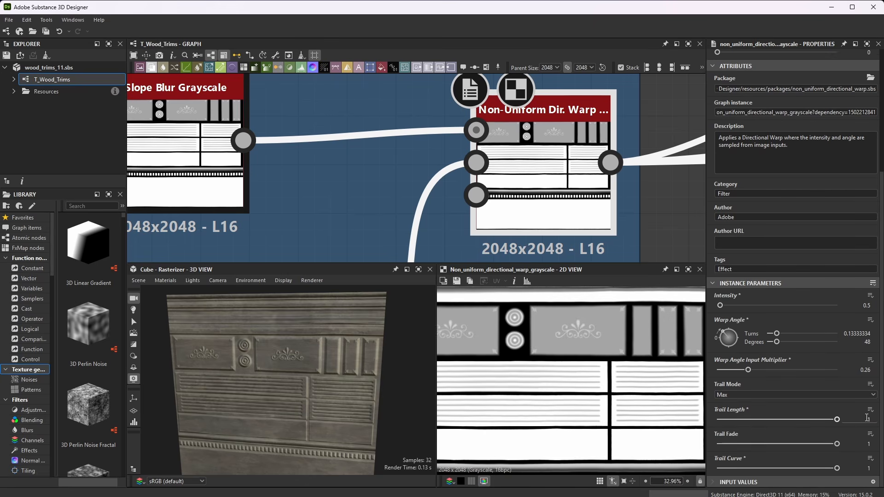
Step: Display the Crystal 1 node feeding the directional warp's intensity map and review its scale and disorder
scroll(503, 165, down, 5)
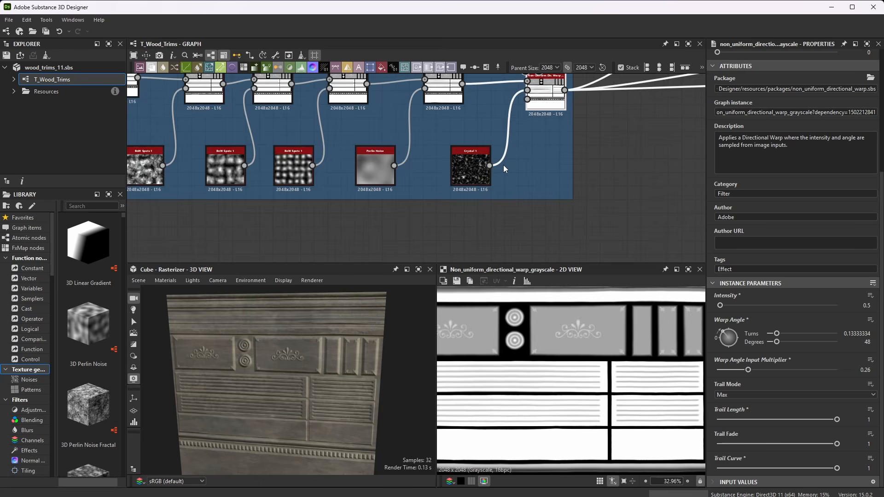
scroll(441, 170, up, 5)
double_click(464, 156)
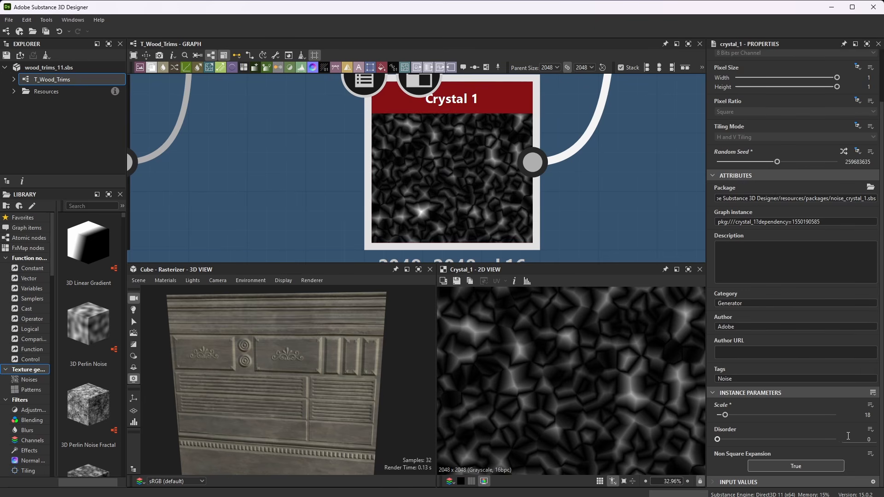
Step: Display the Non-Uniform Directional Warp output again and examine the full height map and the node's outgoing connections
scroll(573, 238, down, 3)
scroll(598, 105, up, 5)
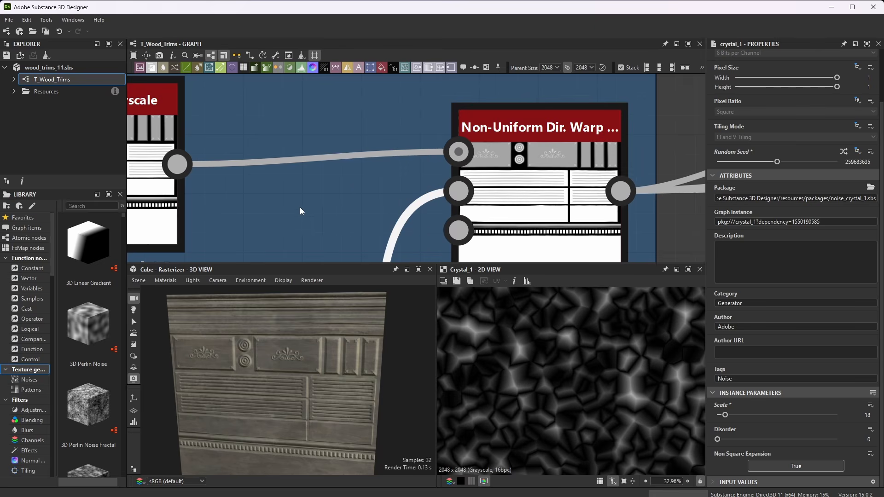
double_click(571, 184)
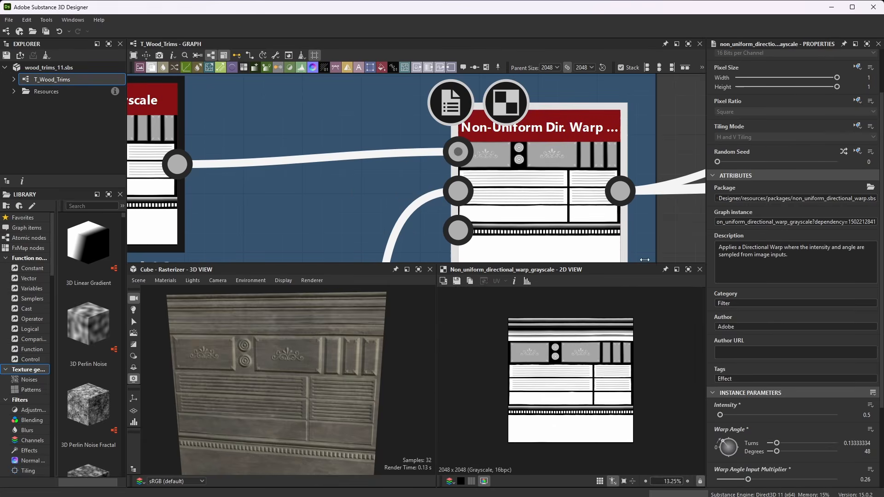
scroll(435, 152, down, 3)
scroll(435, 148, up, 1)
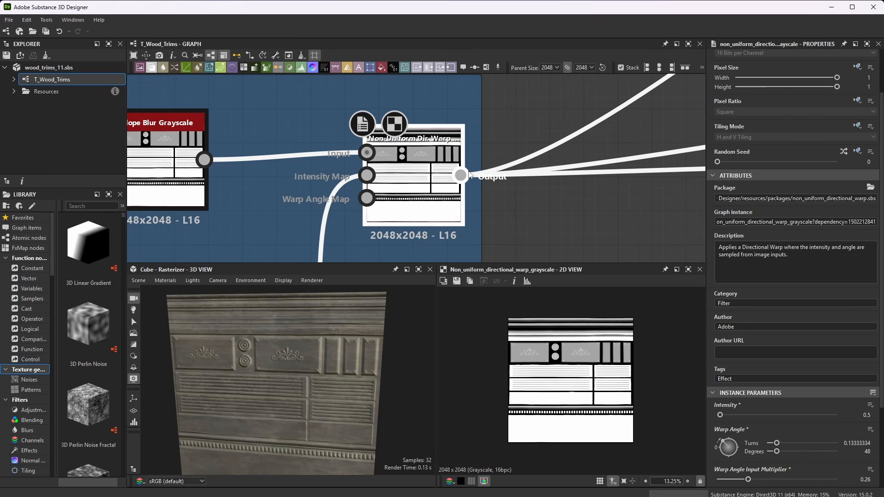
Step: Switch to Unreal Editor and examine the wood-trimmed wall panels in the room corner of the WoodTrimSheets level
mouse_move(544, 494)
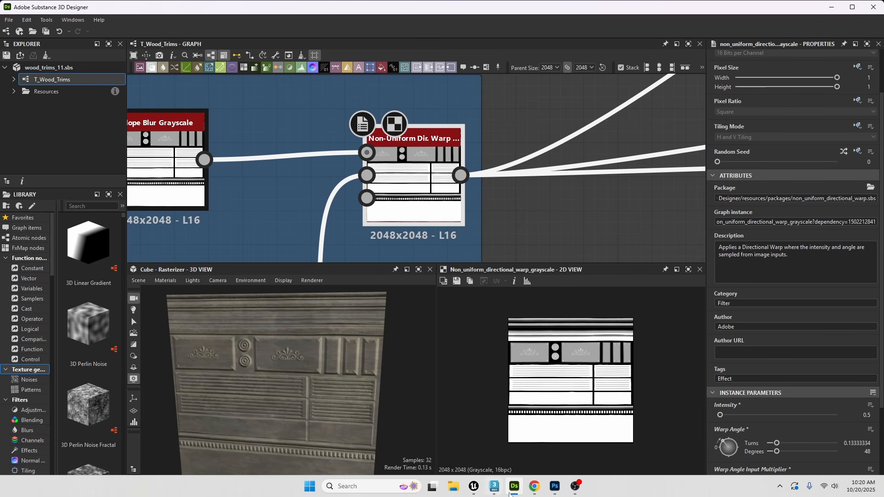
click(497, 438)
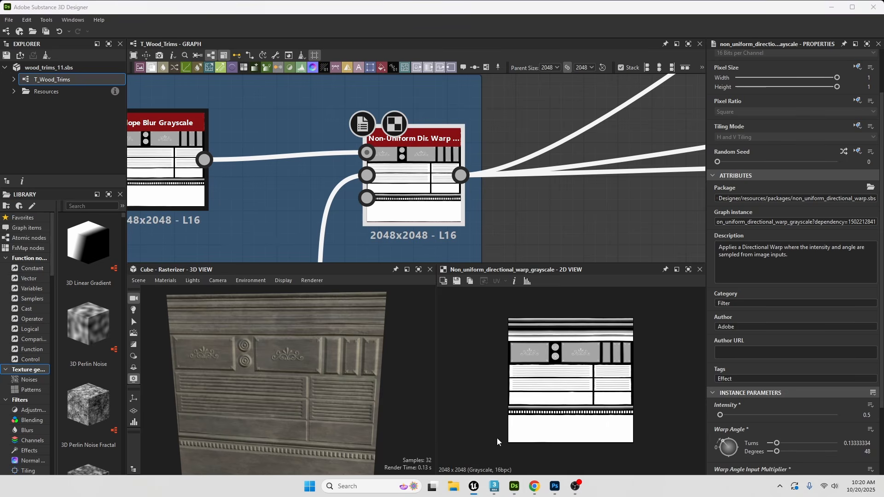
key(w)
right_drag(440, 123, 450, 166)
key(s)
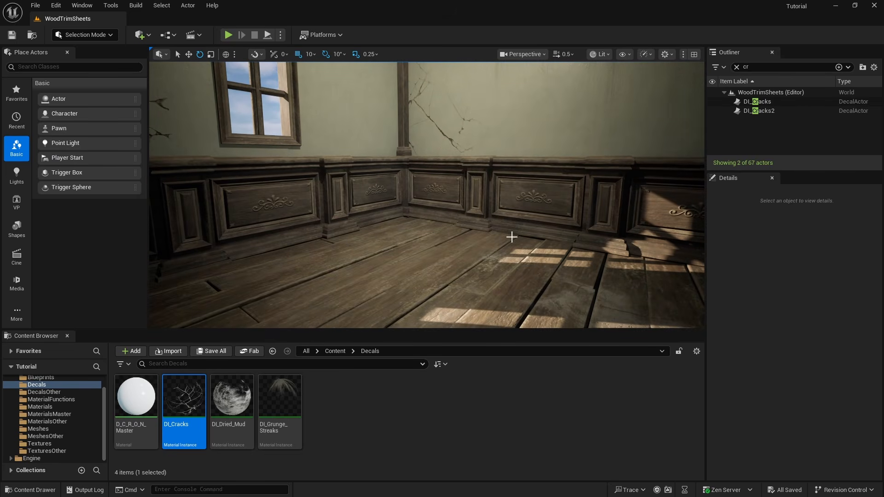
Step: Look over the windows, cracked walls, corner pillar and wood panels around the room corner, including in a full-screen viewport
right_drag(511, 237, 497, 202)
key(s)
key(w)
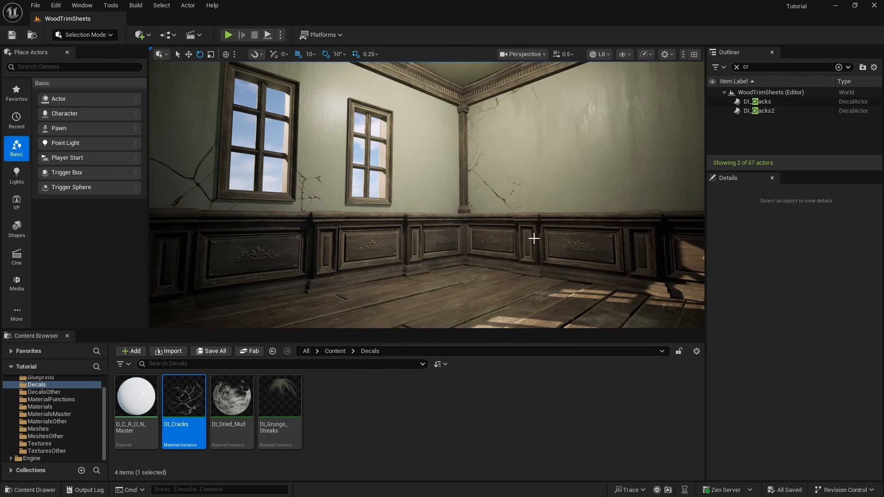
key(F11)
key(F11)
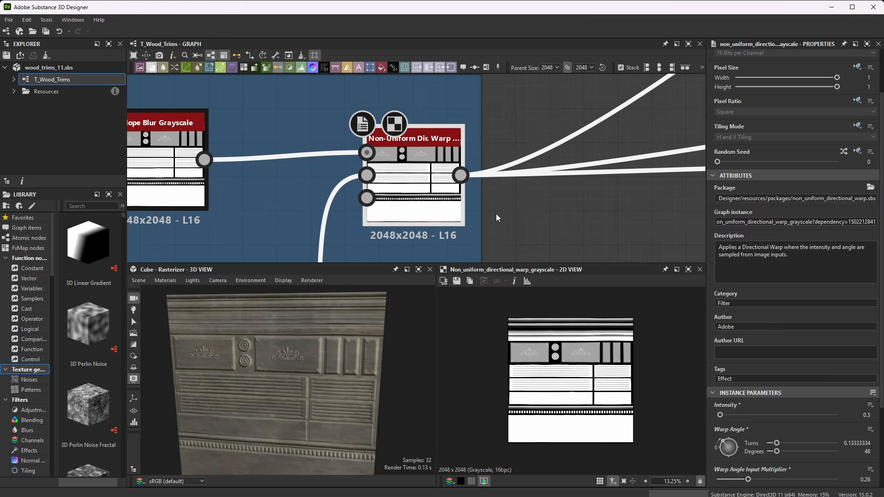
Step: Switch to Substance 3D Designer and locate the Grain Bump frame in the T_Wood_Trims graph
scroll(496, 214, down, 8)
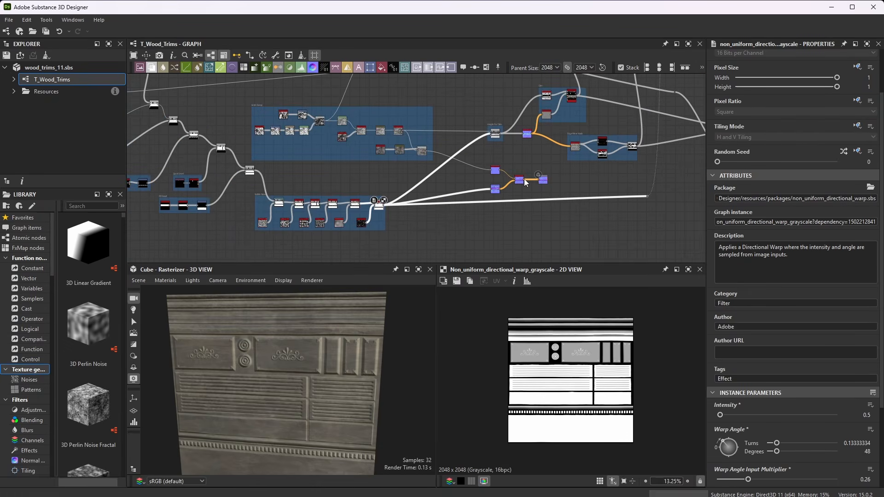
scroll(395, 215, up, 3)
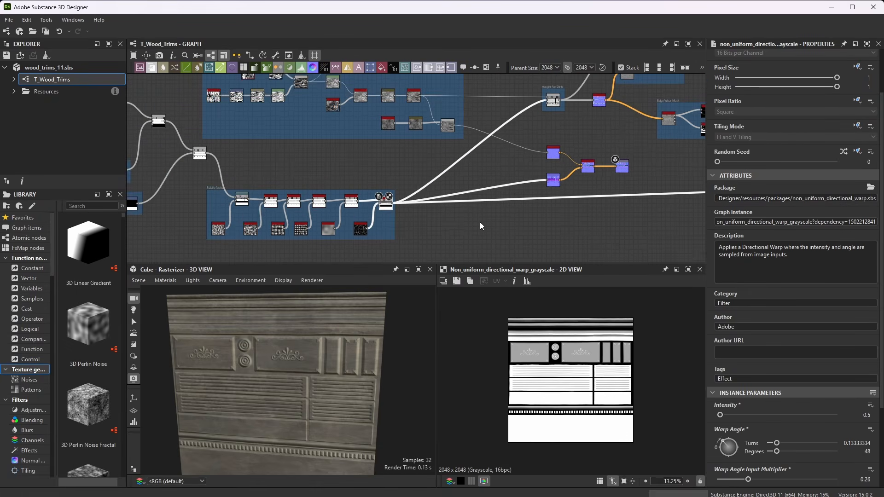
scroll(379, 210, up, 4)
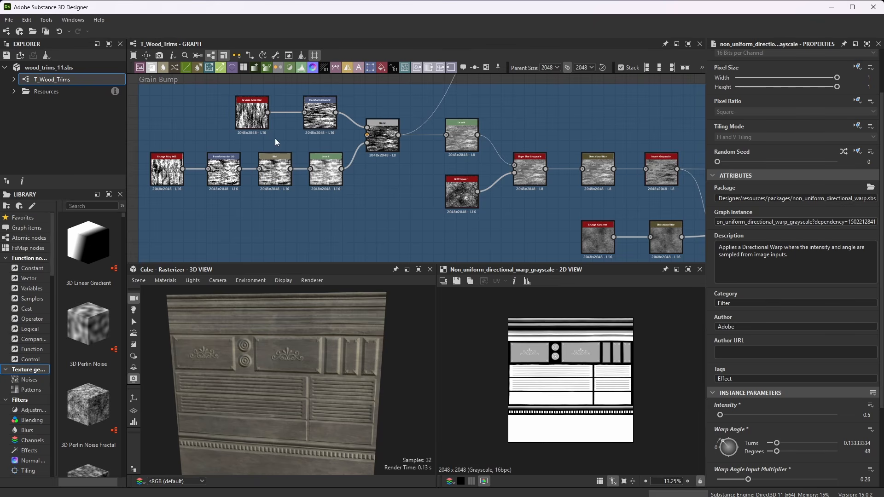
scroll(209, 107, up, 2)
scroll(376, 147, up, 3)
scroll(218, 123, down, 3)
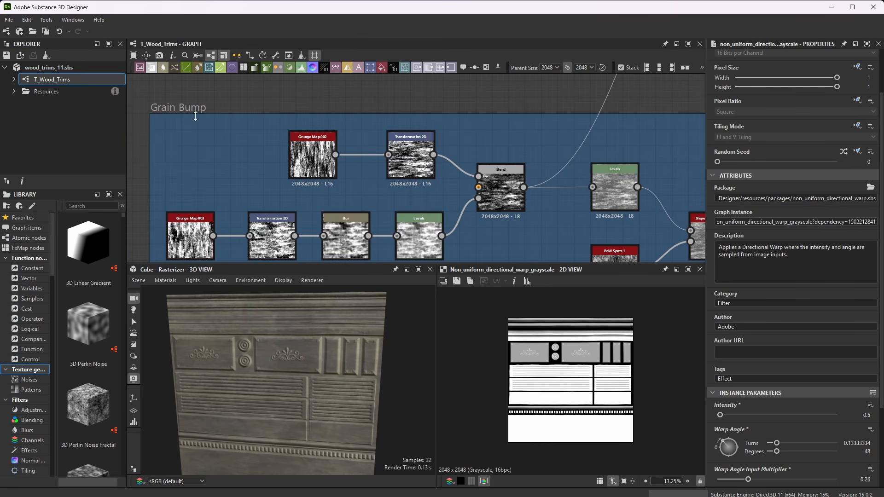
Step: Display Grunge Map 002 and its Transformation 2D node in the Grain Bump frame and review their seed, instance parameters and transform settings
scroll(336, 160, up, 3)
click(289, 157)
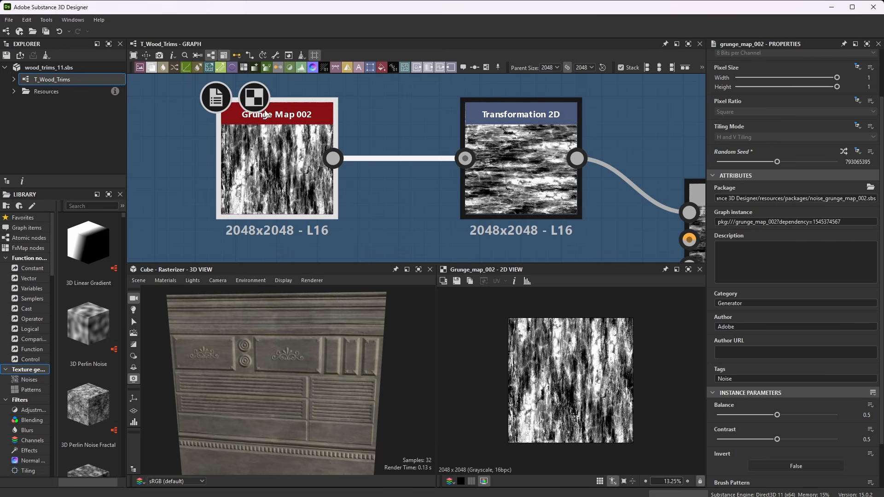
scroll(809, 374, down, 2)
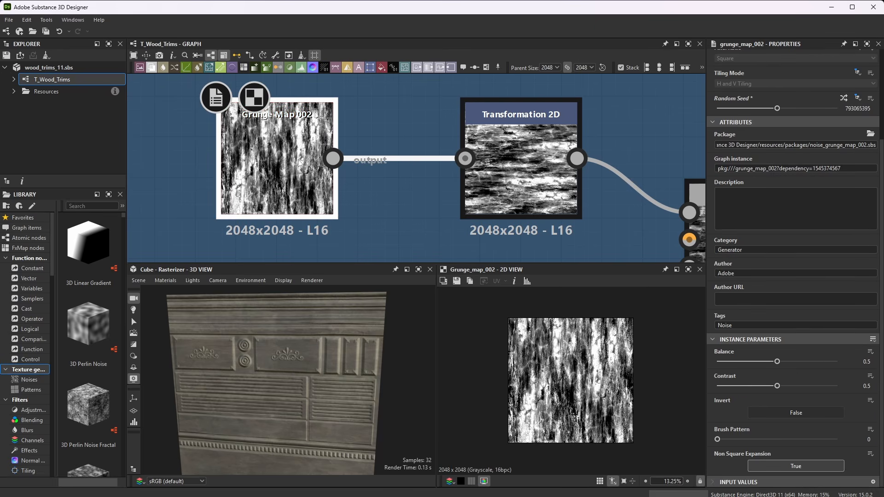
click(506, 176)
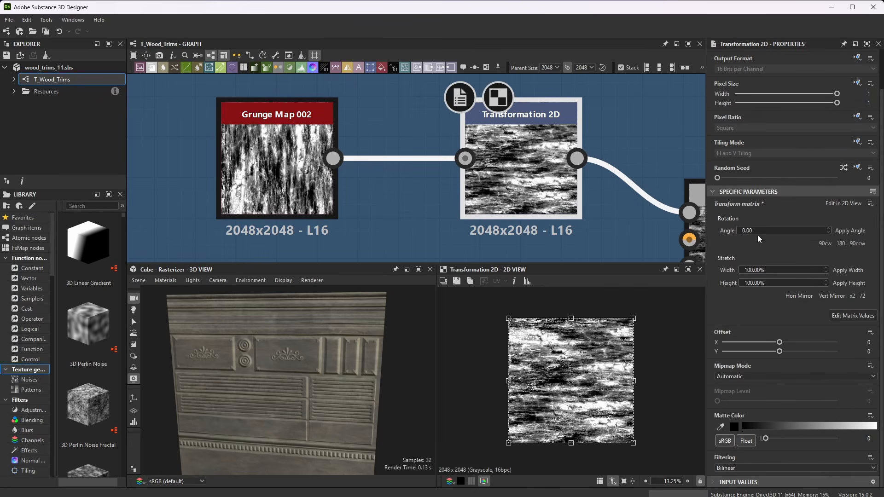
scroll(445, 126, down, 5)
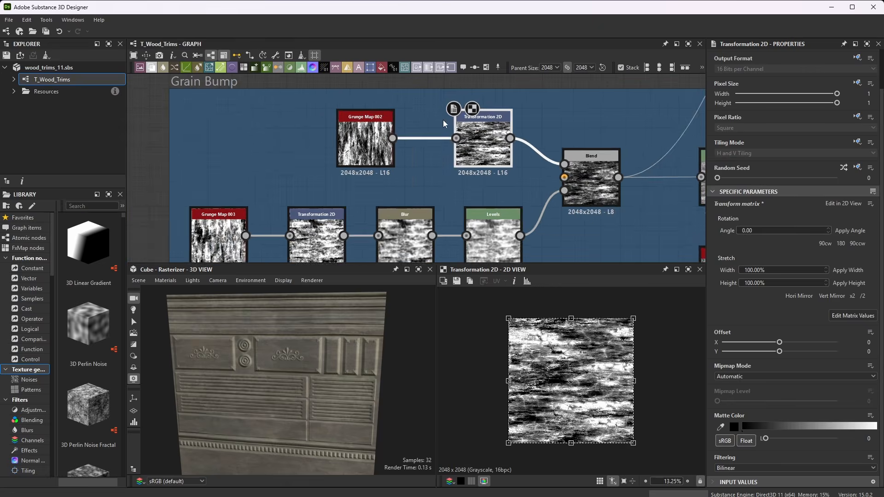
Step: Display the Blend node fed by the transformed Grunge Map 002 and review its opacity and blending mode
scroll(601, 178, up, 4)
double_click(542, 154)
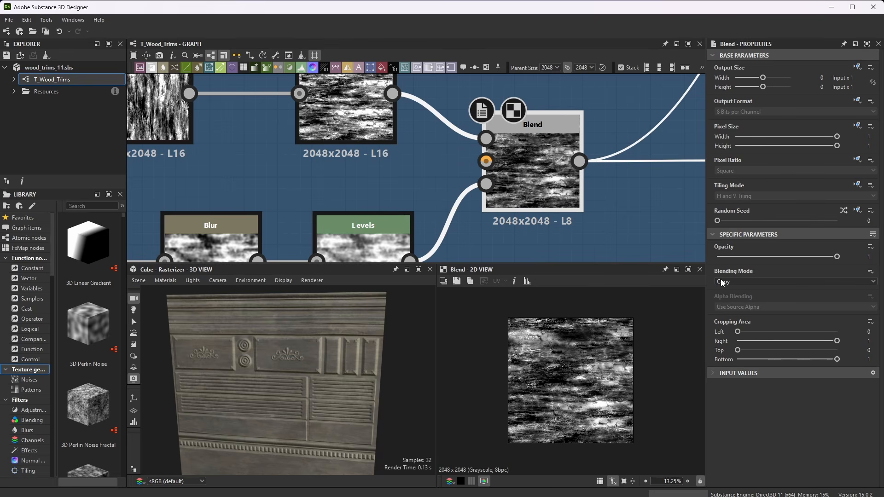
scroll(562, 160, down, 4)
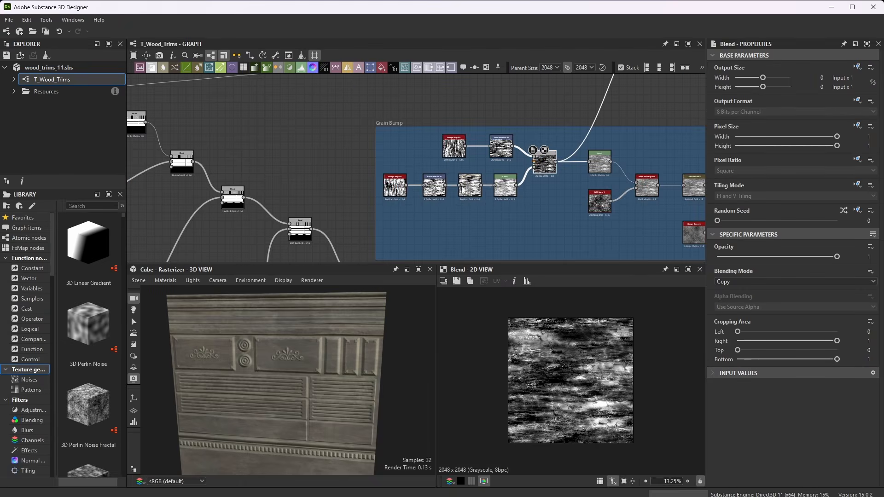
Step: Review Grunge Map 003's random seed and display the Transformation 2D node that follows it to check its transform settings
scroll(377, 123, up, 5)
click(403, 137)
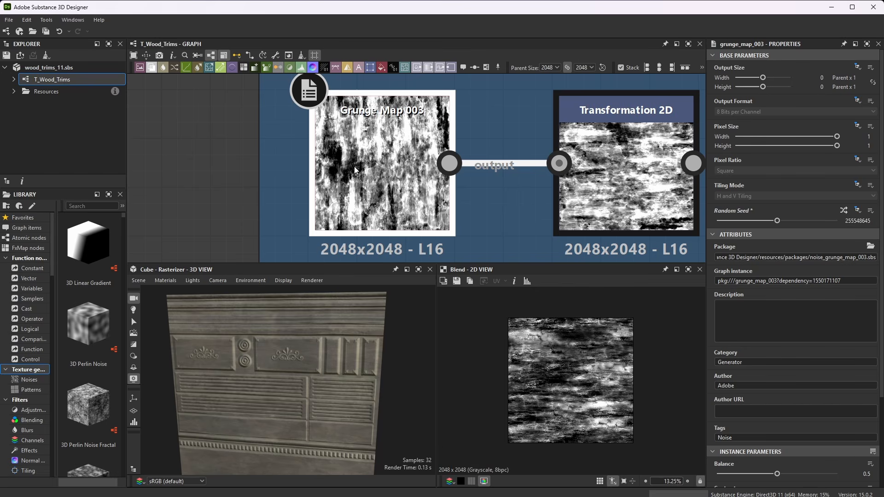
scroll(384, 164, down, 4)
scroll(525, 175, up, 4)
double_click(483, 150)
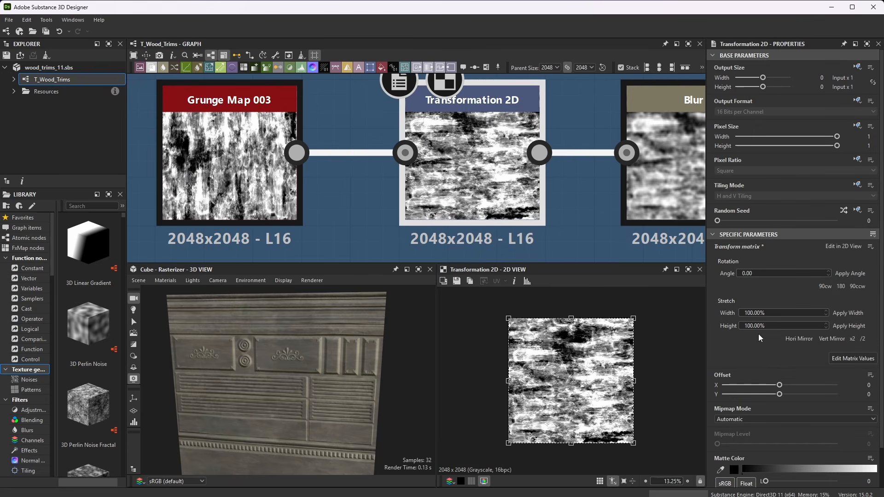
click(214, 144)
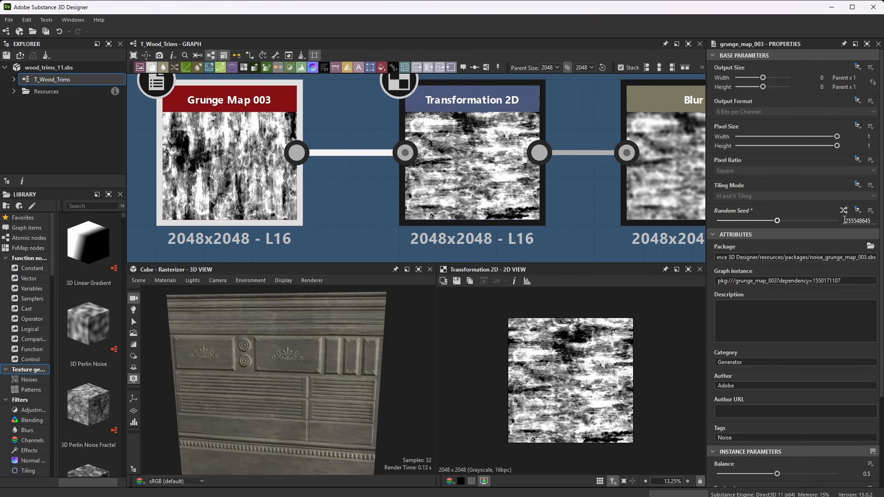
click(539, 184)
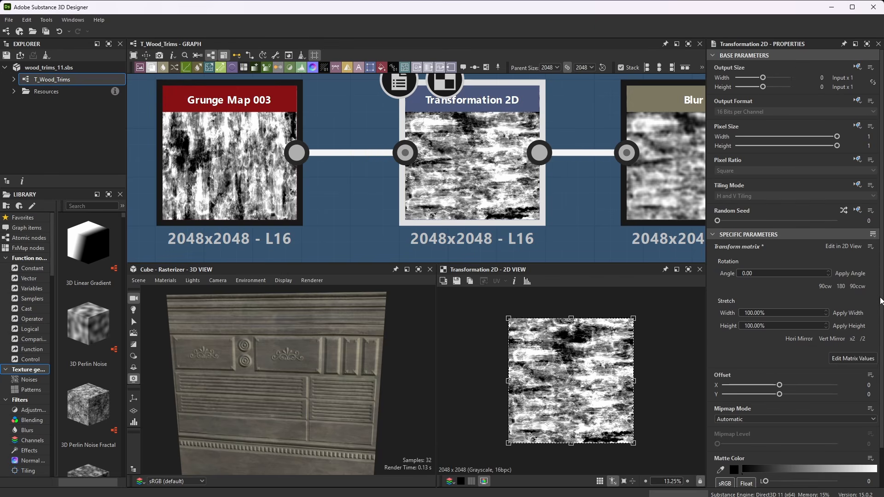
middle_drag(505, 150, 388, 167)
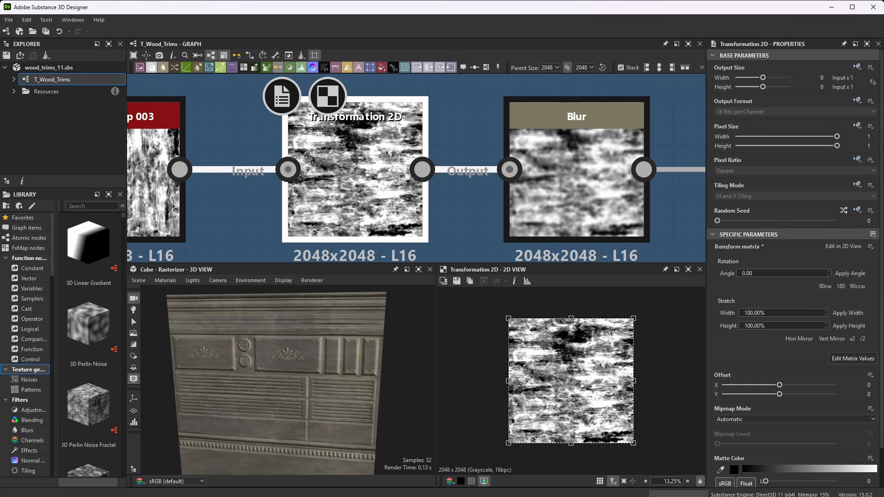
Step: Review the intensity of the Blur in the Grunge Map 003 branch, then display its Levels node with numeric level values
click(603, 180)
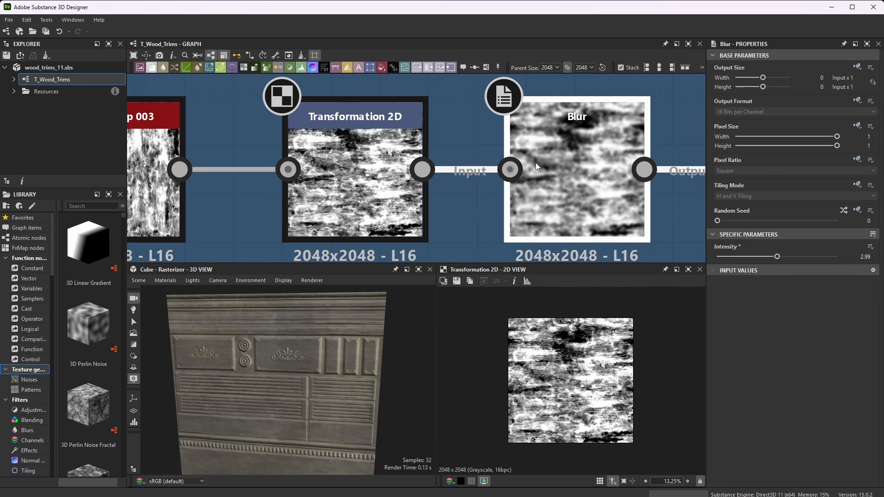
scroll(536, 162, down, 5)
scroll(555, 192, up, 8)
click(555, 191)
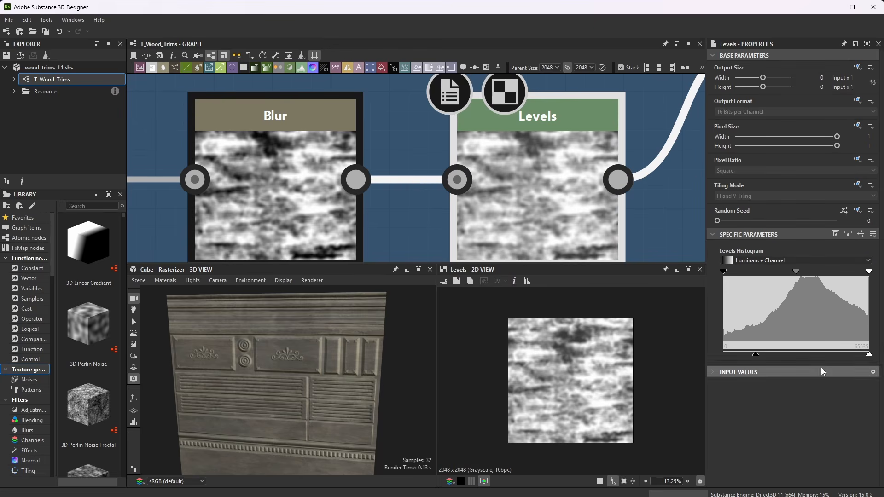
click(861, 234)
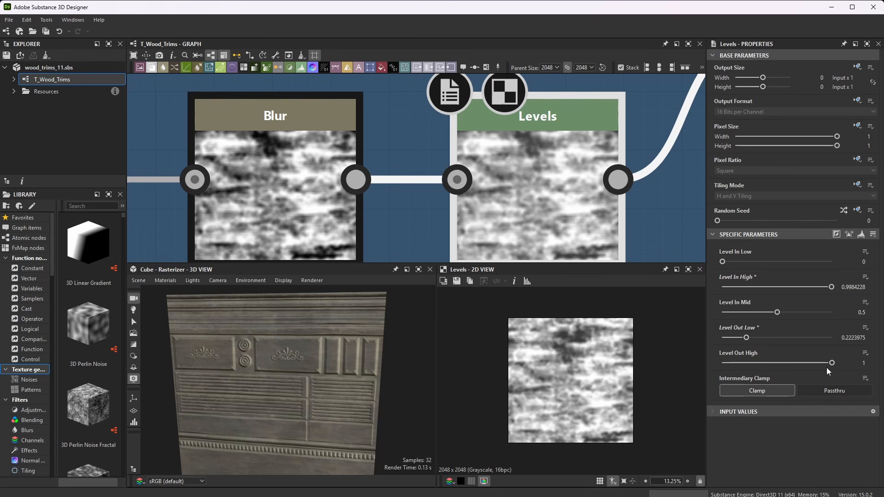
Step: Display the Blend output and trace how the Levels and Transformation 2D nodes feed its opacity and foreground inputs
scroll(497, 183, down, 5)
double_click(635, 108)
scroll(649, 141, up, 3)
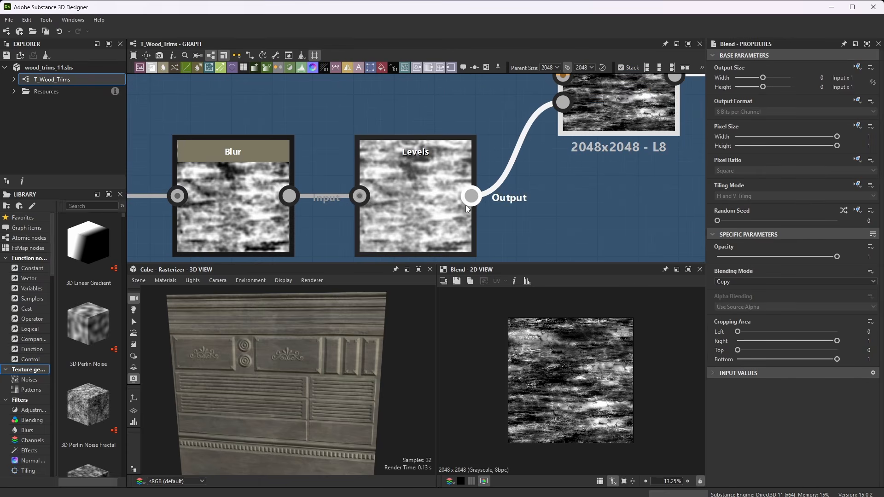
scroll(491, 212, down, 5)
scroll(524, 184, up, 6)
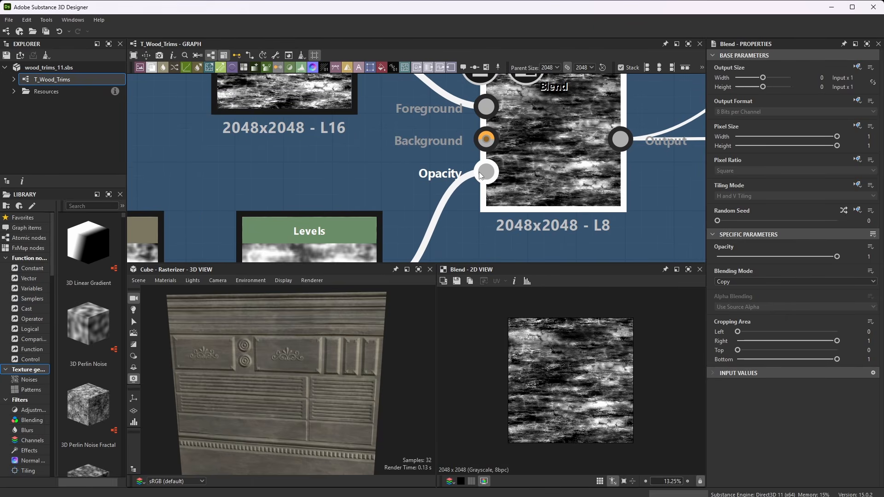
scroll(479, 173, down, 5)
scroll(486, 141, up, 3)
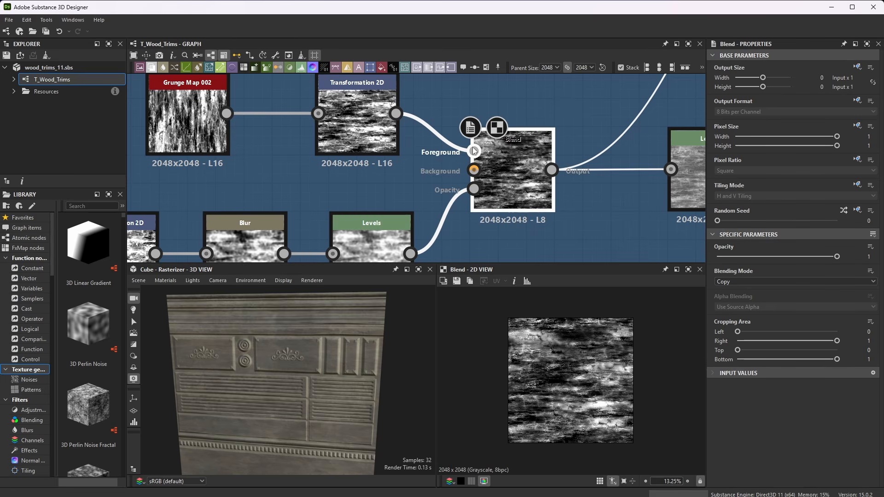
Step: Compare the transformed Grunge Map 002 image with the Blend node's masked output
double_click(357, 127)
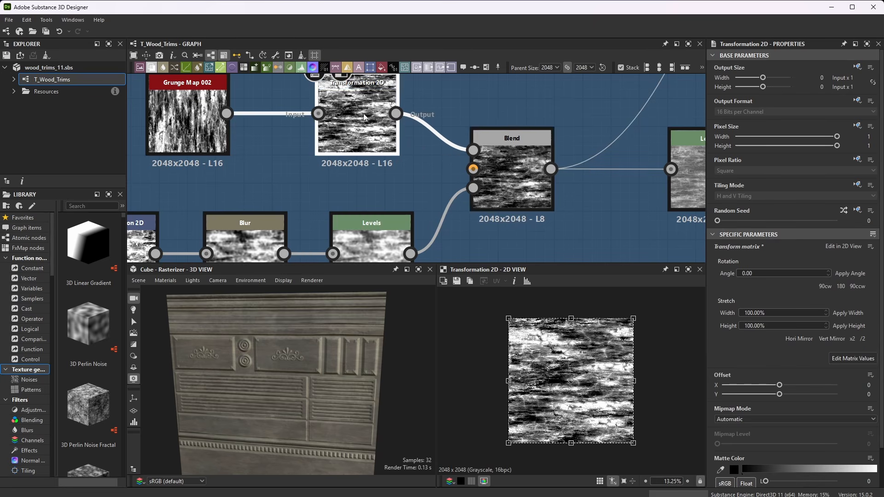
double_click(515, 177)
scroll(387, 150, down, 7)
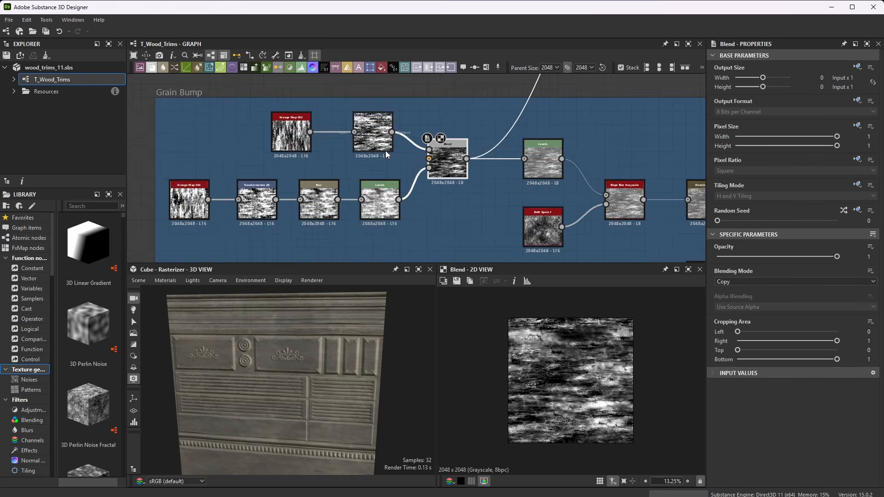
Step: Display the Levels node following the Blend and review its numeric input and output levels
scroll(513, 184, up, 4)
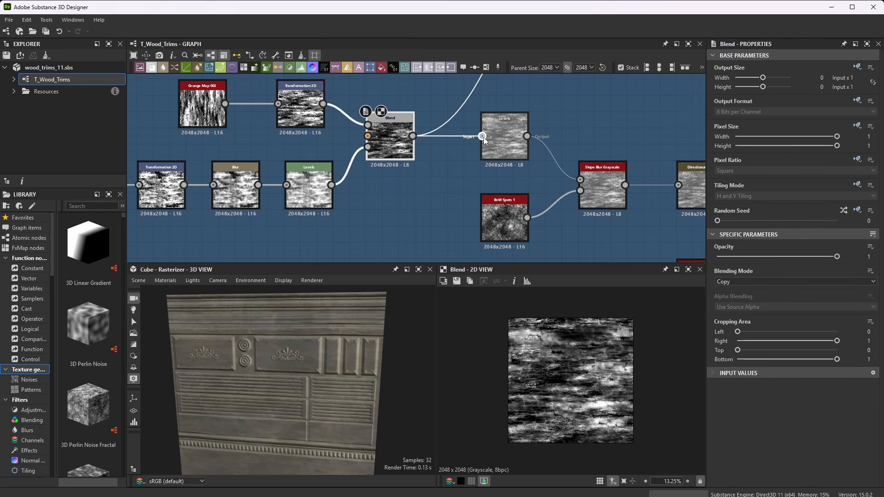
double_click(502, 139)
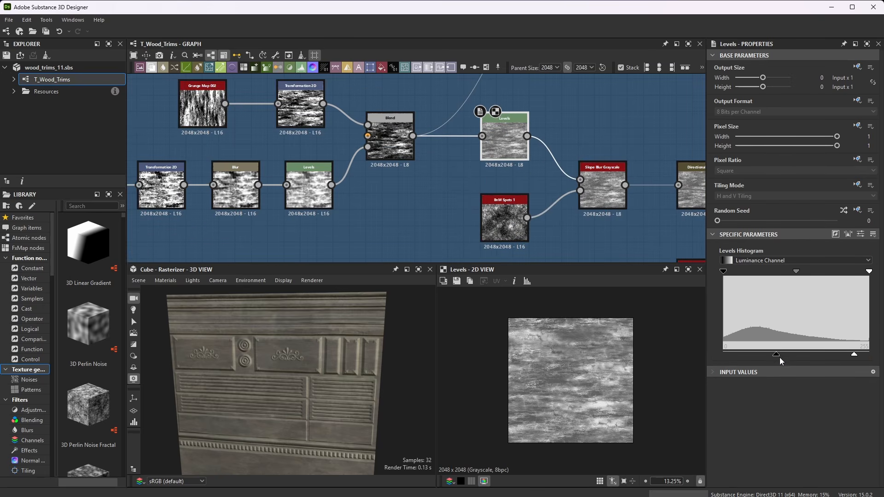
click(861, 234)
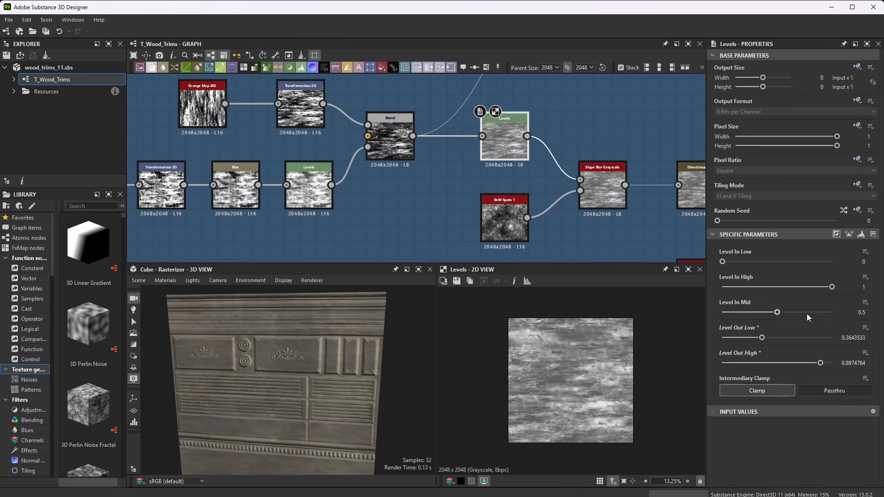
scroll(464, 155, down, 4)
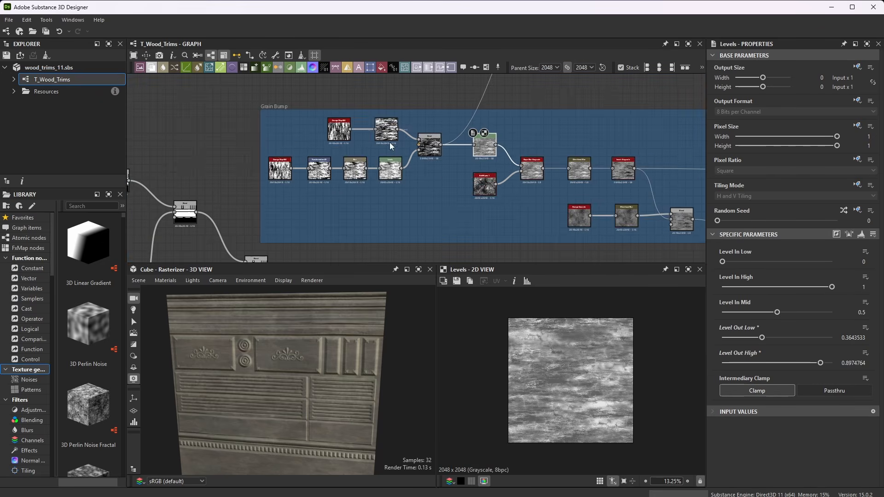
Step: Display the Slope Blur Grayscale node following the Levels in the Grain Bump frame and inspect its grain detail up close
scroll(509, 156, up, 5)
middle_drag(508, 155, 419, 70)
scroll(435, 108, down, 4)
scroll(437, 86, up, 4)
scroll(460, 161, up, 1)
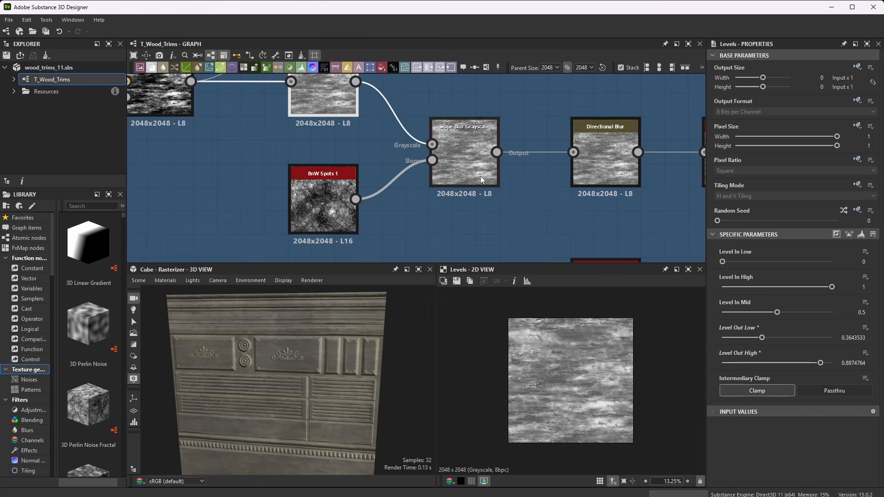
double_click(470, 140)
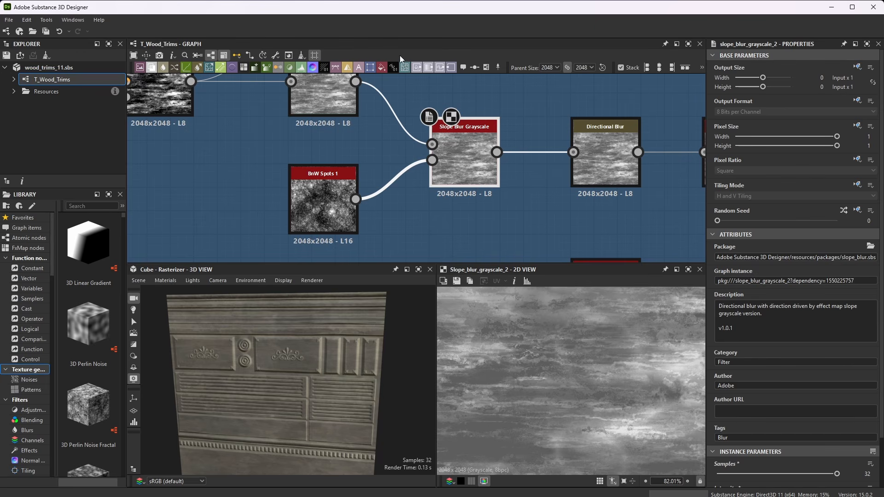
scroll(540, 327, up, 4)
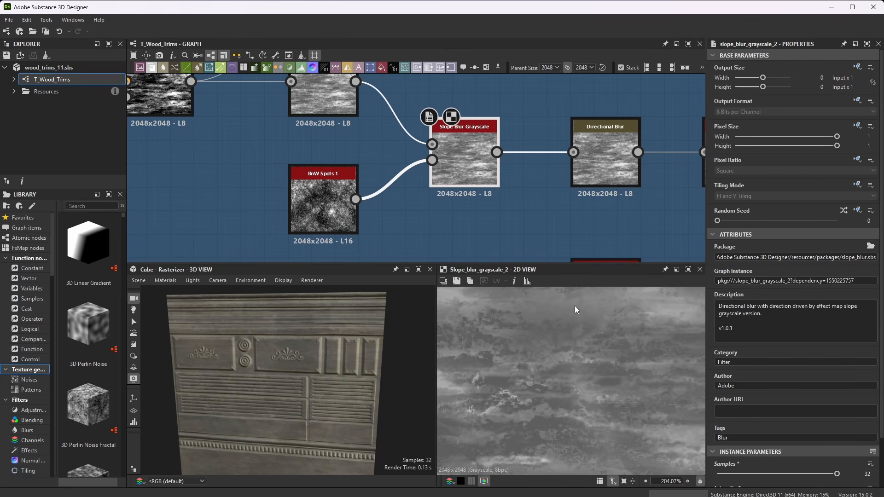
Step: Display BnW Spots 1 to review its scale, disorder and roughness, then check the Slope Blur Grayscale's samples, intensity and mode
double_click(325, 193)
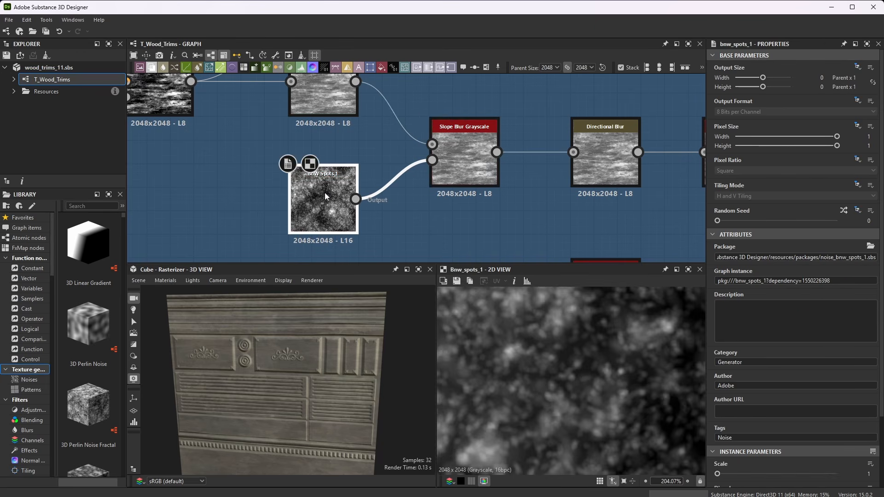
scroll(755, 383, down, 3)
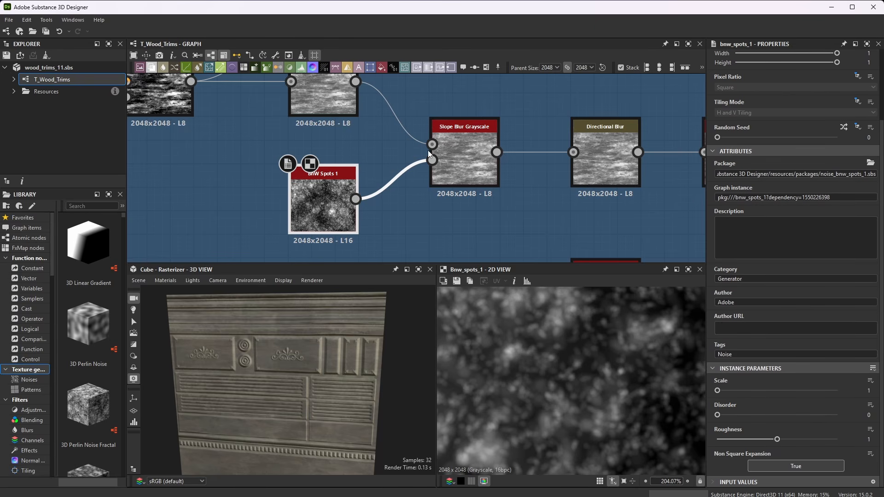
click(468, 150)
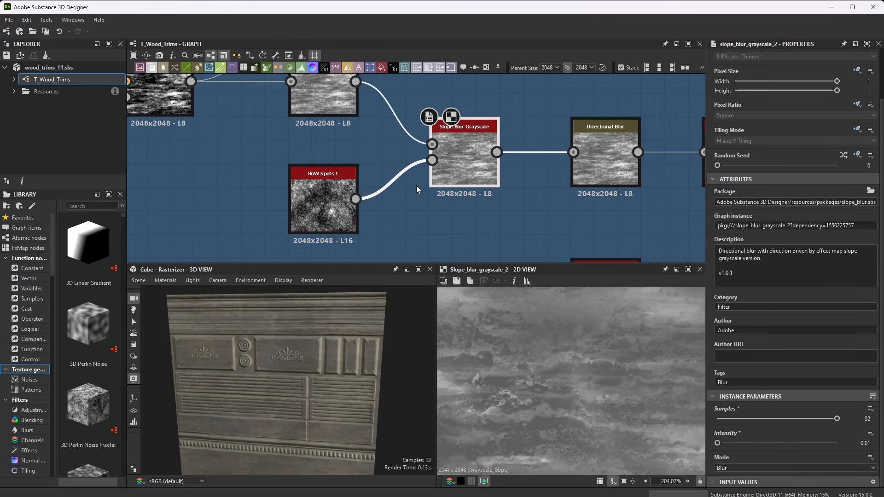
Step: Display the Directional Blur following the Slope Blur Grayscale to review its intensity and angle, then display the Invert Grayscale node after it
scroll(501, 107, down, 5)
scroll(437, 148, up, 8)
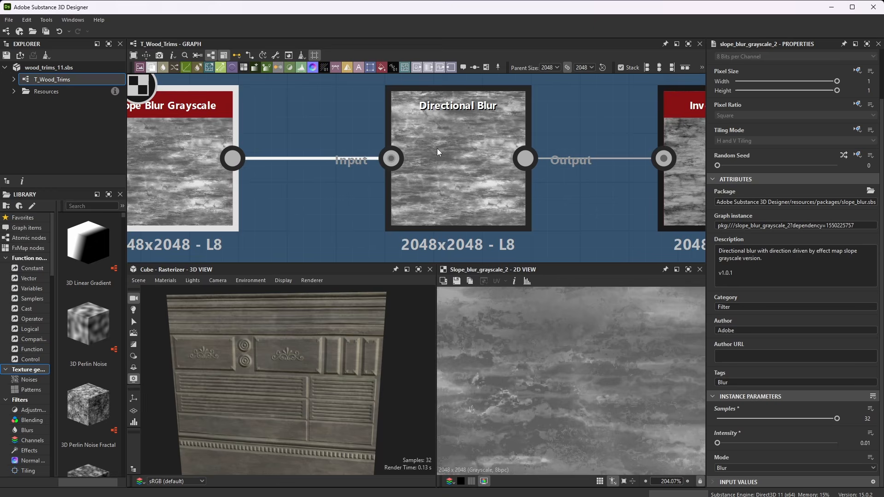
click(473, 151)
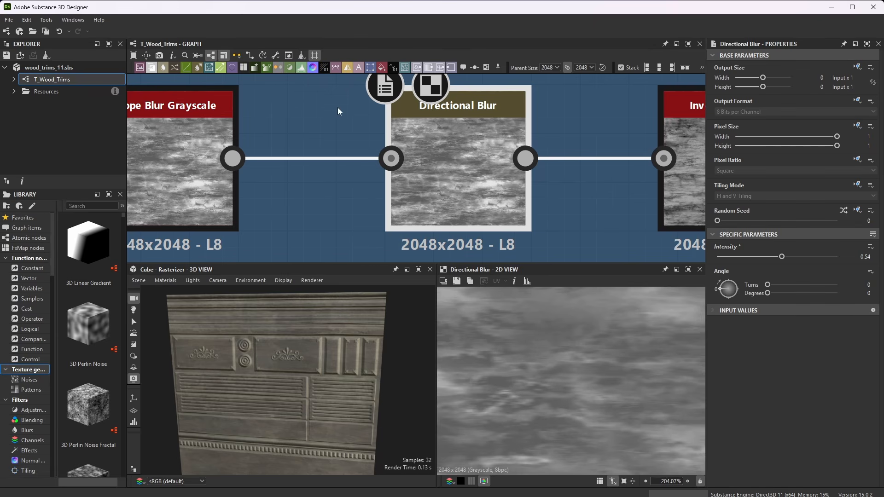
scroll(338, 107, down, 5)
scroll(480, 162, up, 3)
scroll(459, 108, up, 1)
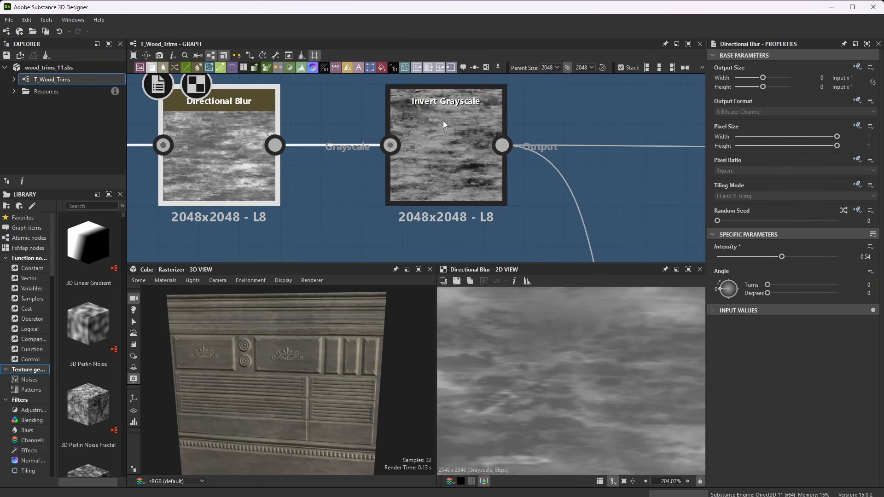
click(450, 139)
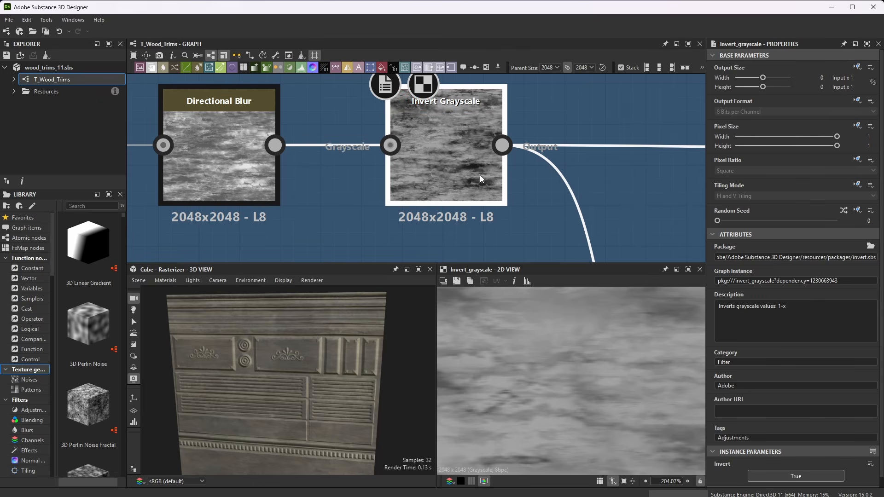
Step: Display the Grunge Concrete node feeding the lower Blend branch and review its balance, contrast, noisiness and scratches settings
scroll(519, 172, down, 5)
scroll(579, 216, up, 3)
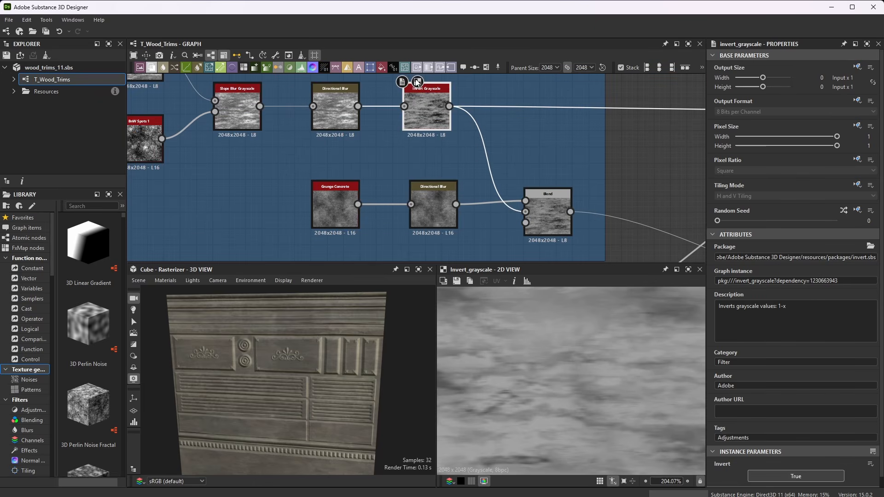
scroll(549, 215, up, 3)
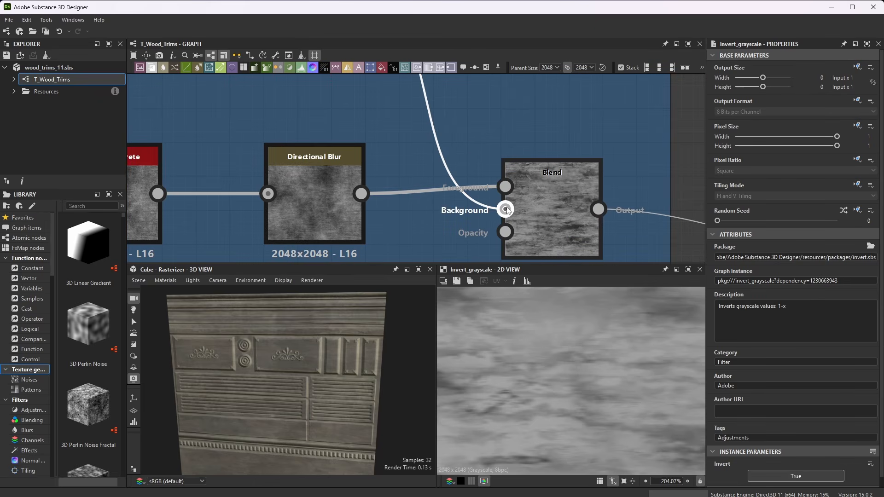
scroll(496, 162, down, 3)
scroll(320, 160, up, 4)
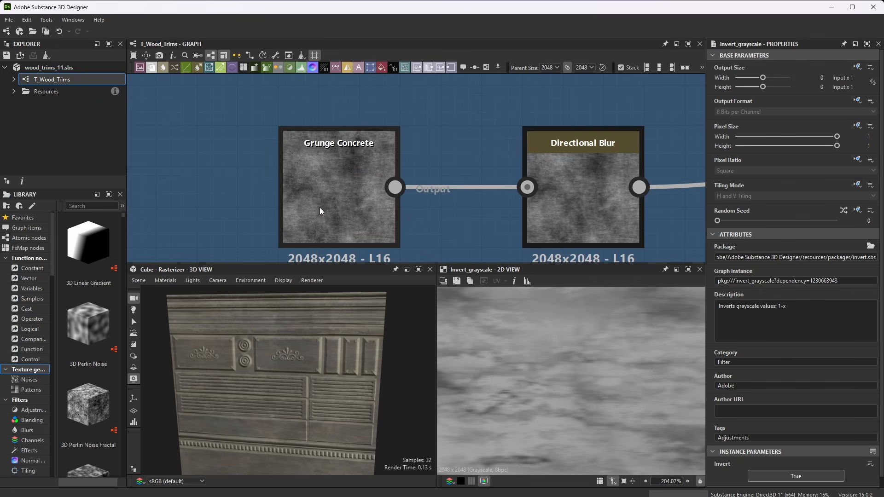
scroll(343, 169, down, 2)
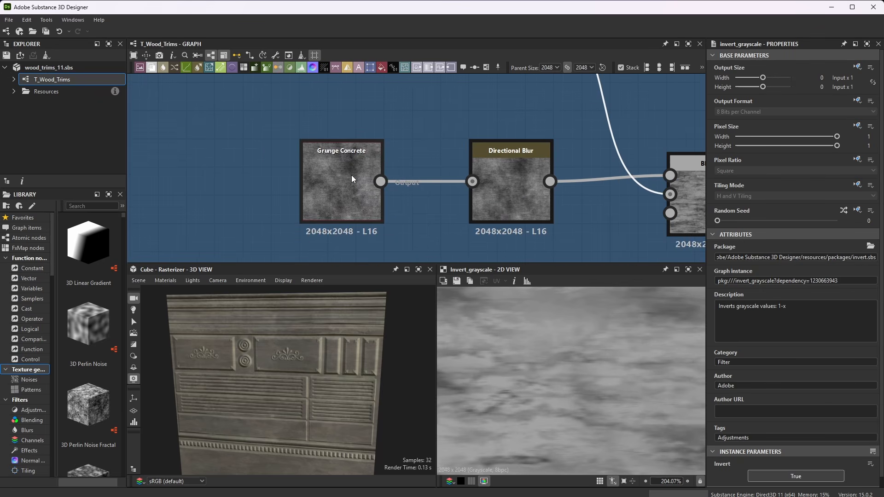
scroll(353, 188, down, 2)
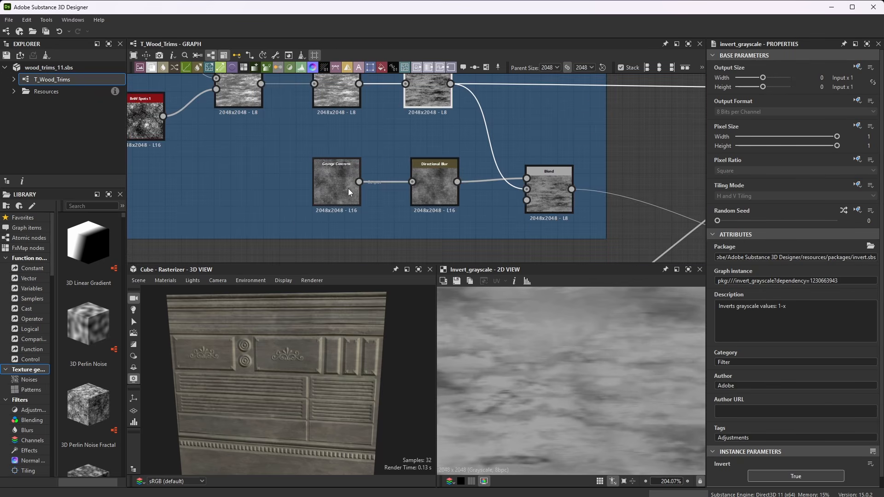
scroll(330, 186, up, 4)
click(338, 158)
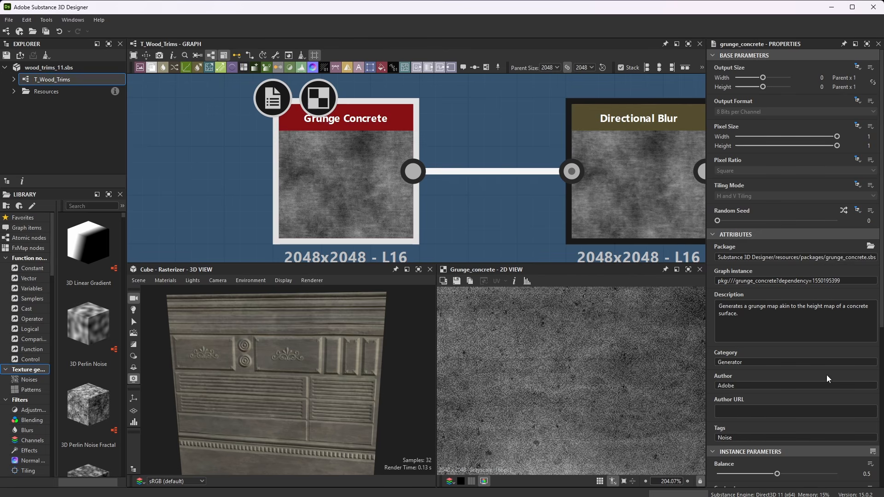
scroll(802, 356, down, 6)
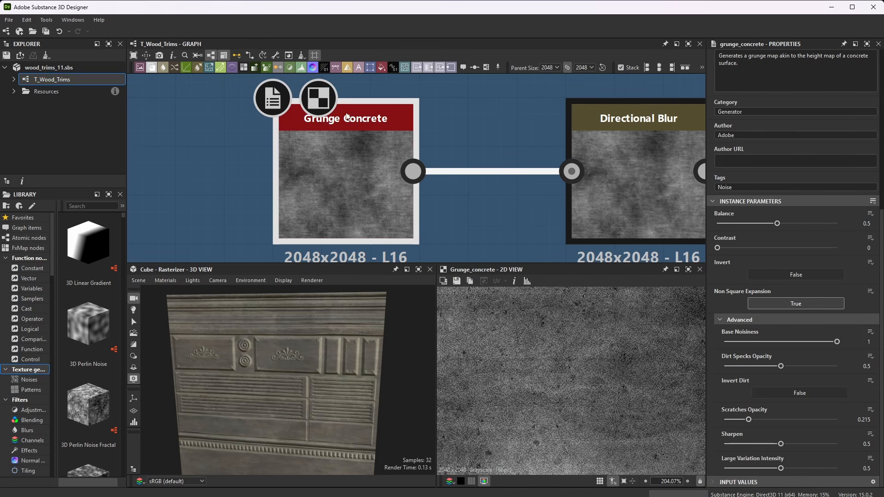
scroll(844, 342, up, 6)
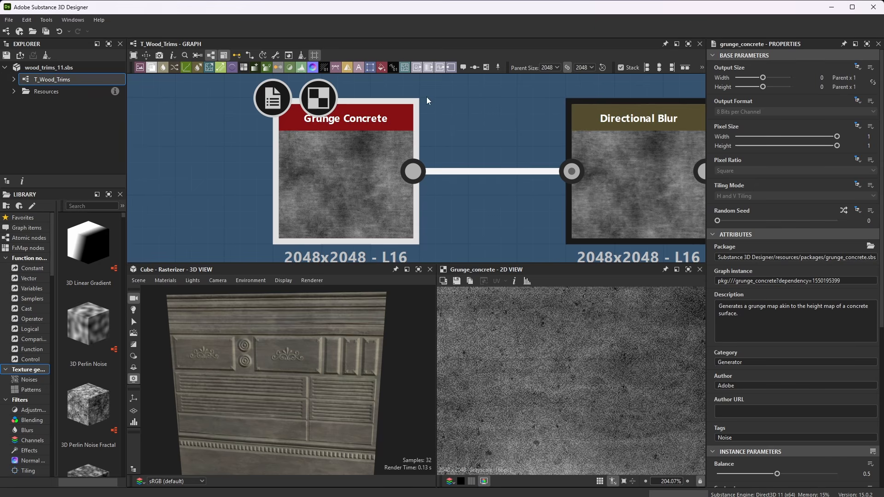
Step: Display the Directional Blur following Grunge Concrete and check its intensity and angle
scroll(397, 119, down, 4)
scroll(520, 105, up, 4)
double_click(499, 166)
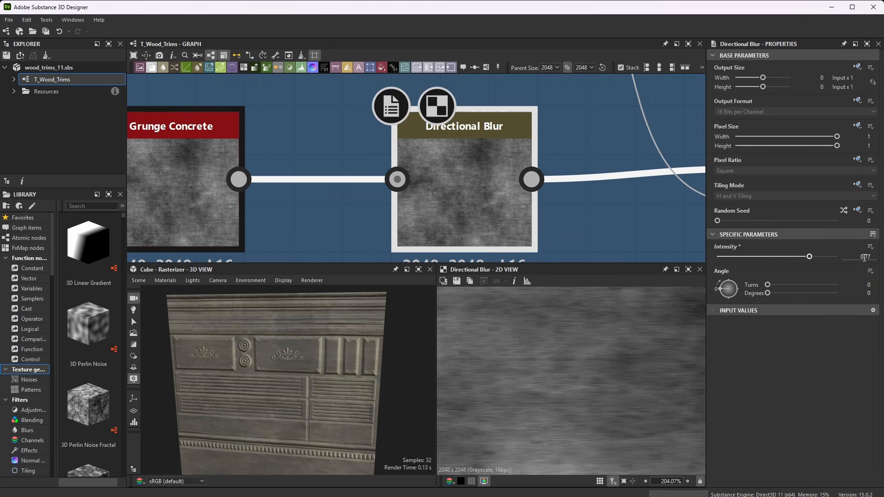
Step: Display the Blend node combining the blurred concrete with the inverted grain, and review its opacity, blending mode and overall image
scroll(444, 173, down, 4)
scroll(539, 174, up, 4)
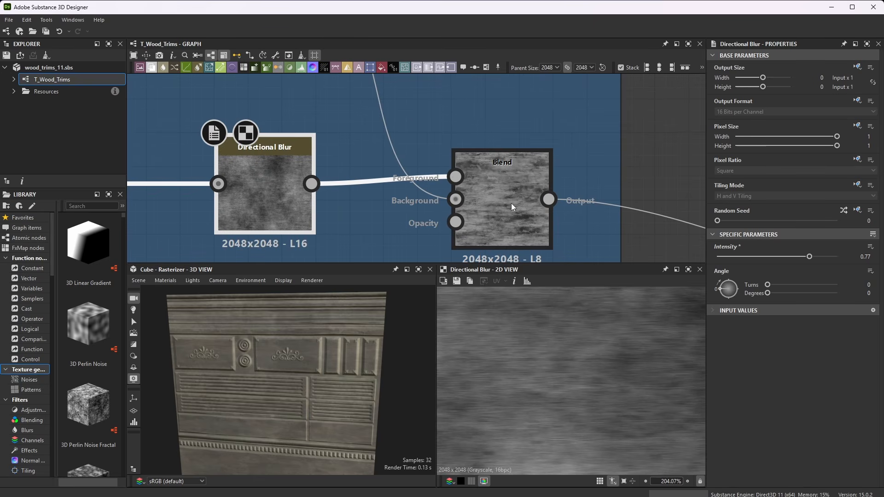
scroll(512, 203, up, 2)
click(511, 183)
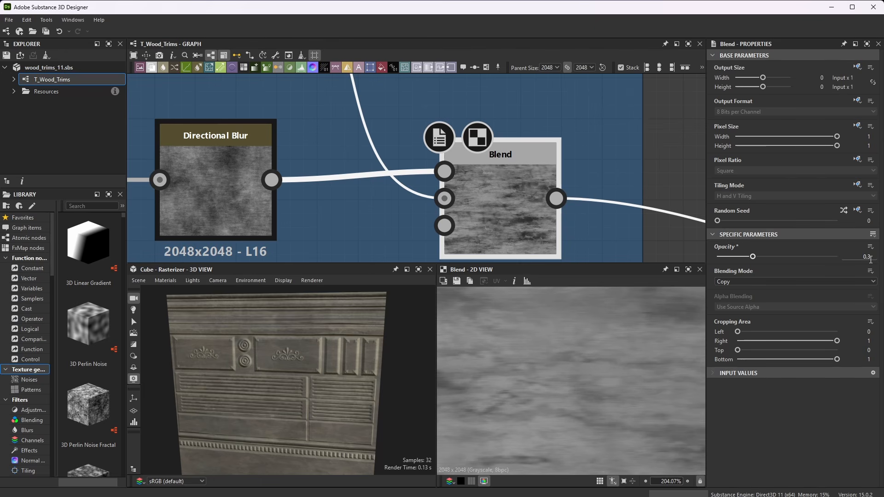
scroll(497, 322, down, 6)
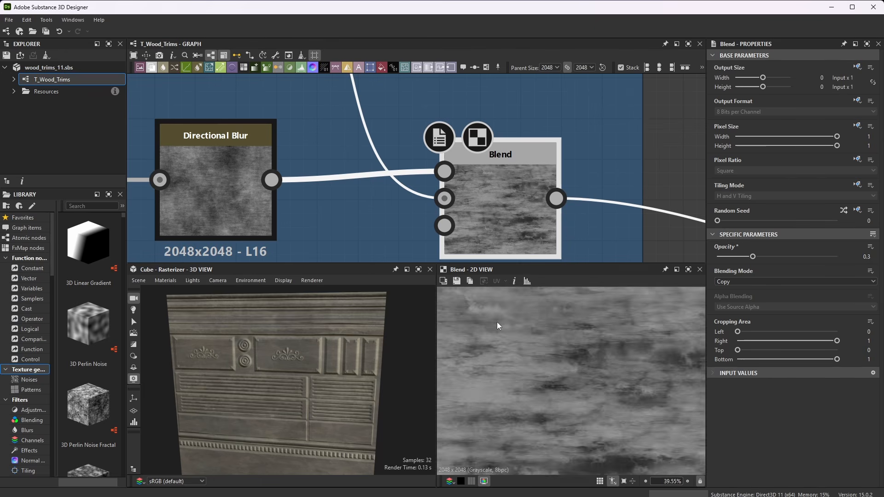
Step: Display the Normal Sobel node fed by the grain Blend, review its intensity and normal format, and inspect the normal detail up close
scroll(438, 190, down, 5)
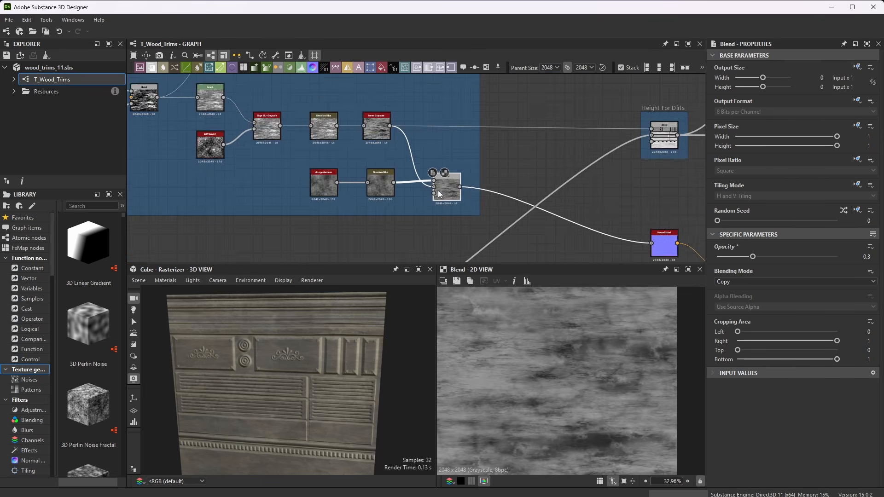
scroll(419, 168, up, 2)
scroll(460, 184, down, 1)
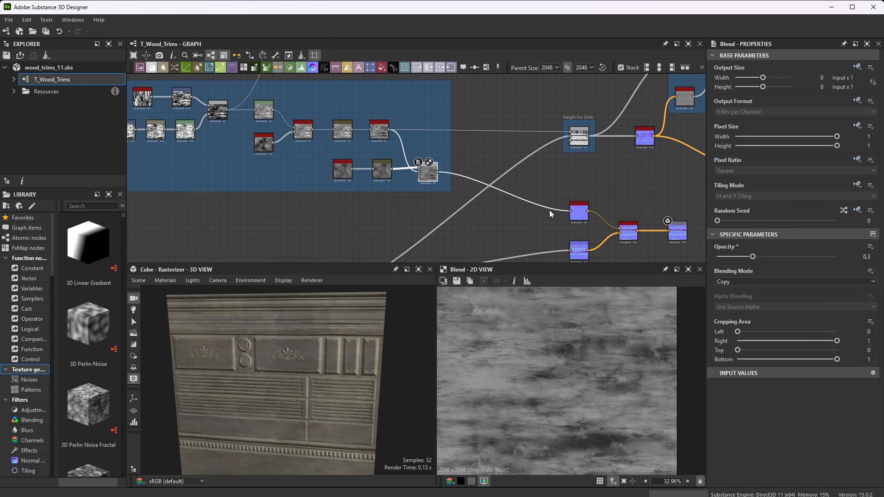
scroll(576, 183, up, 5)
scroll(540, 192, up, 3)
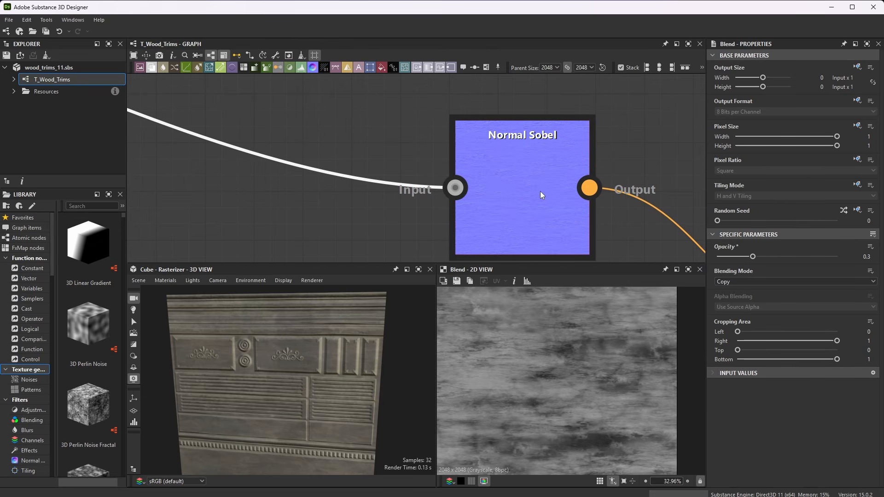
double_click(537, 179)
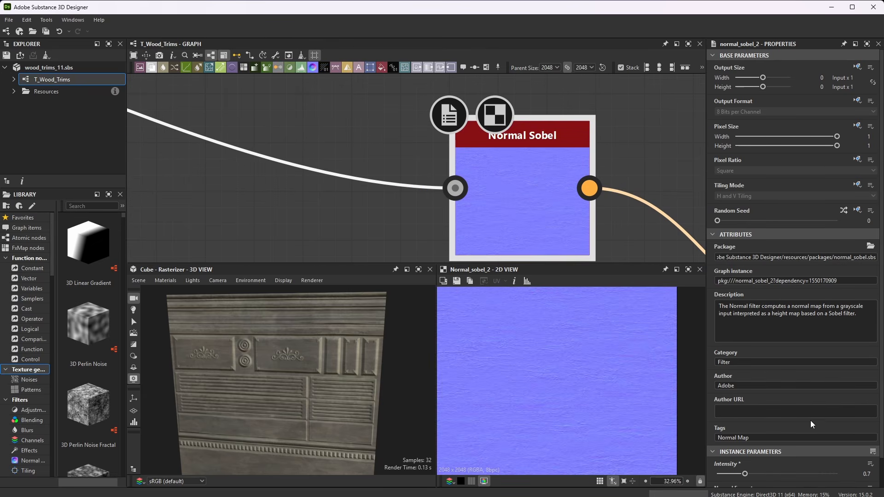
scroll(811, 421, down, 1)
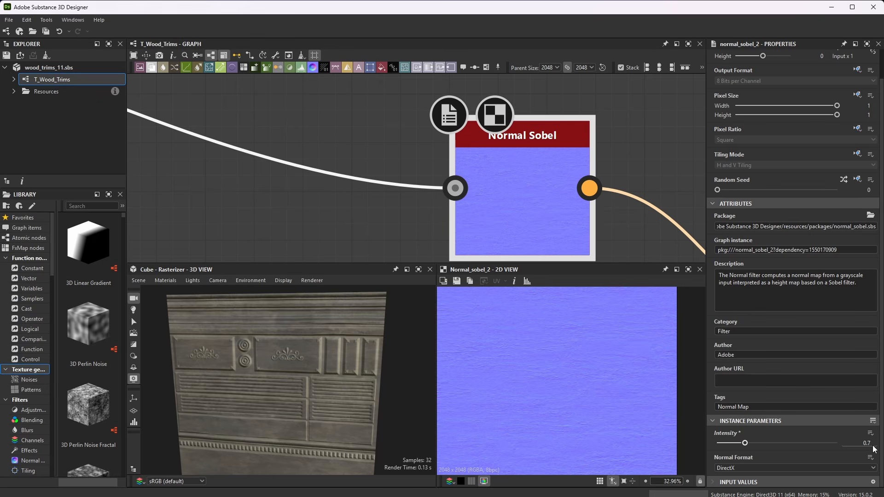
scroll(609, 449, up, 5)
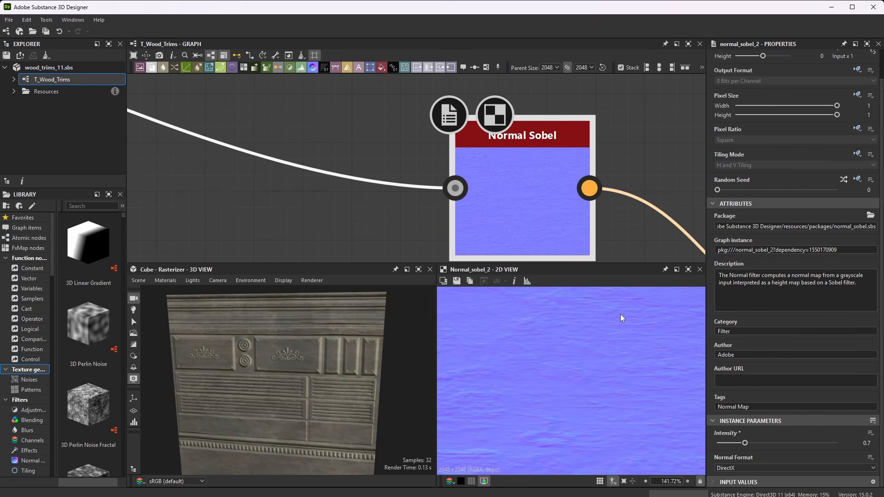
Step: Trace the lower normal branch back to the Non-Uniform Directional Warp node that supplies the trim height
scroll(488, 160, down, 6)
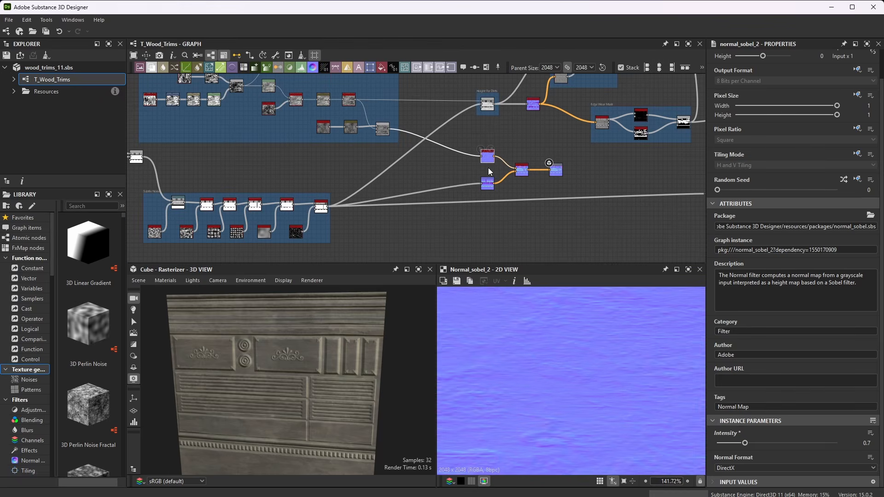
scroll(488, 168, up, 3)
scroll(192, 206, up, 3)
scroll(237, 180, down, 5)
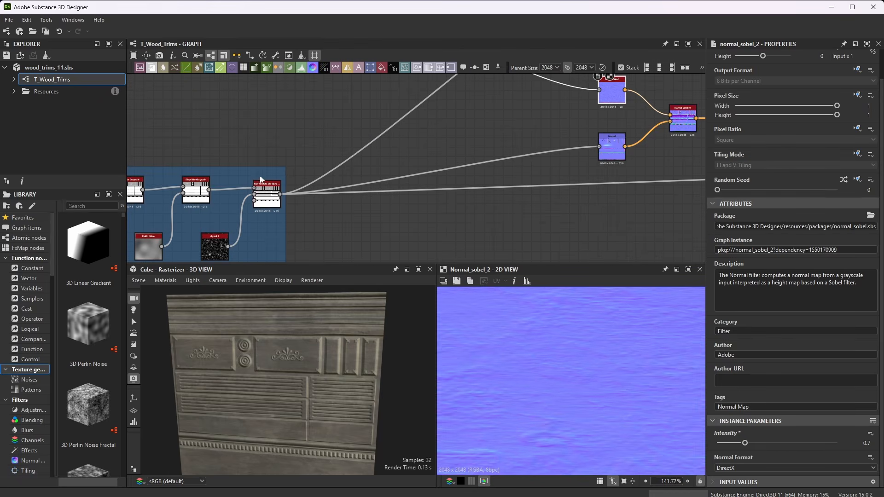
scroll(236, 183, up, 8)
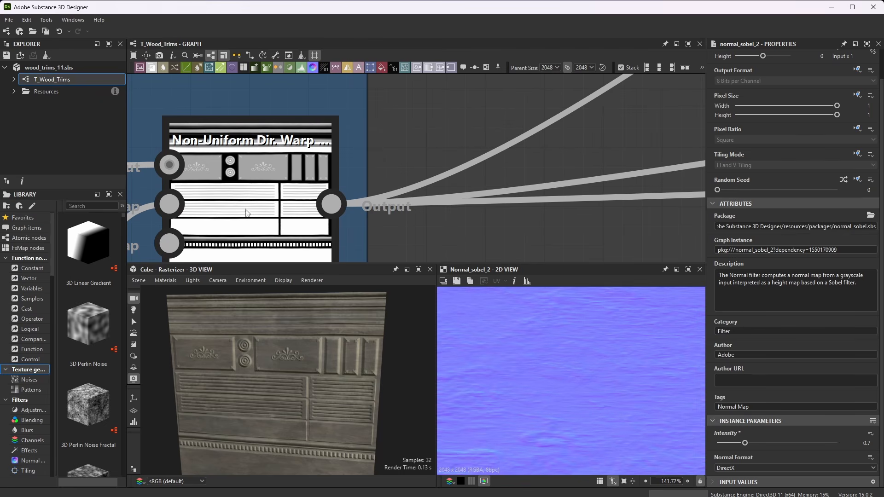
scroll(257, 170, down, 8)
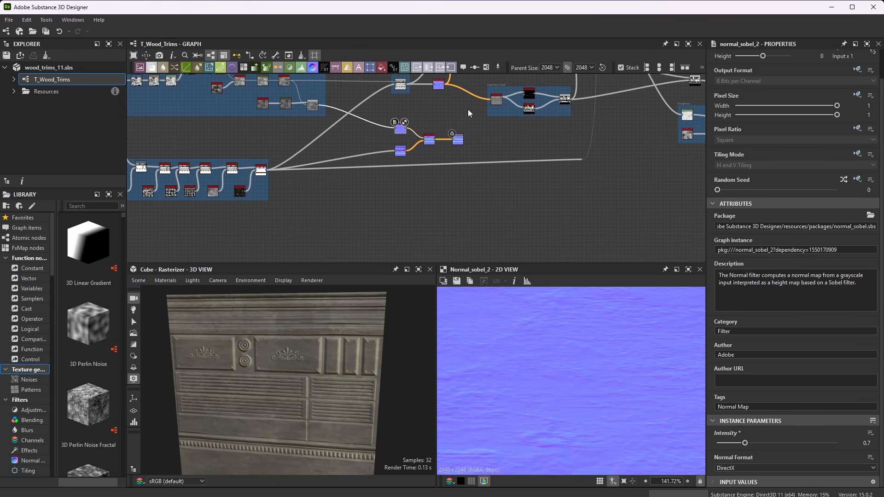
Step: Display the Normal node fed by the trim height and review its intensity and normal format
scroll(468, 109, up, 4)
scroll(389, 175, up, 6)
click(389, 174)
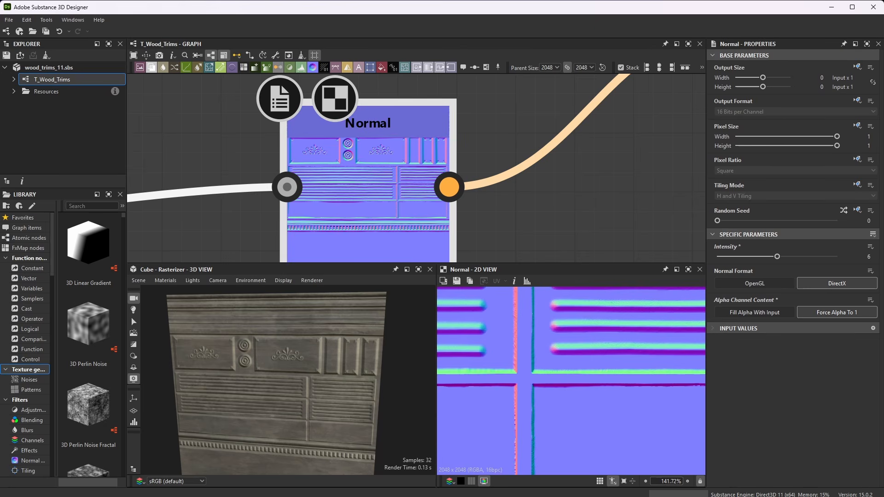
double_click(869, 257)
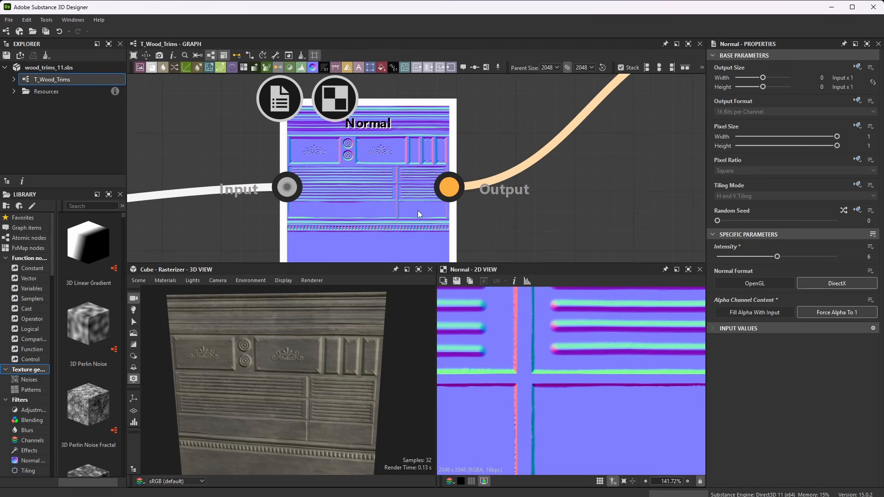
Step: Display the Normal Combine node merging the Normal Sobel and Normal outputs, and check its combining technique
scroll(419, 211, down, 8)
scroll(421, 211, up, 2)
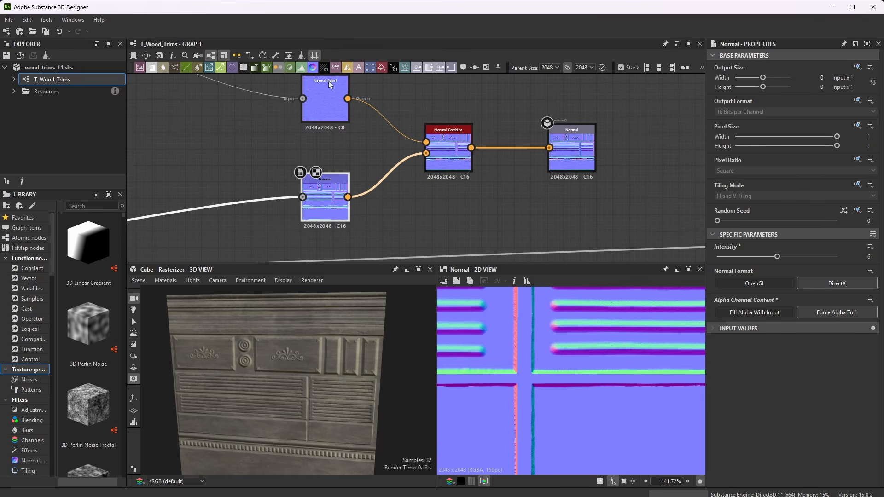
scroll(462, 136, up, 2)
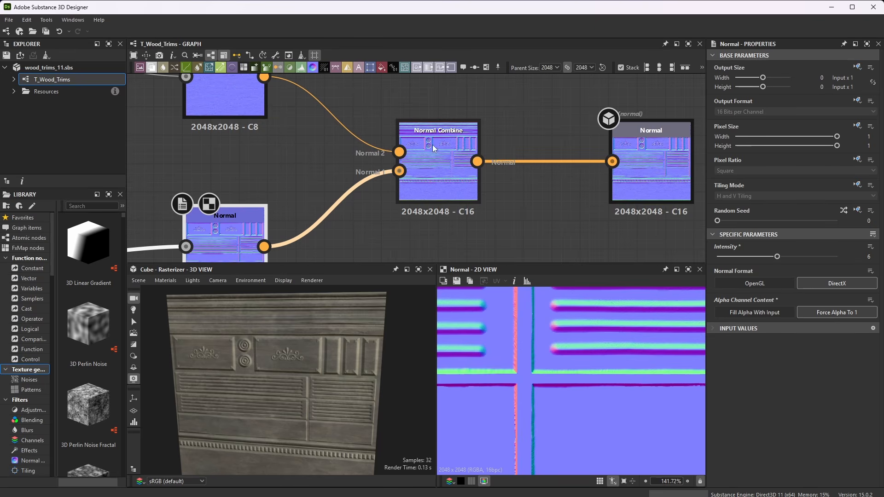
scroll(332, 150, down, 2)
scroll(322, 147, up, 1)
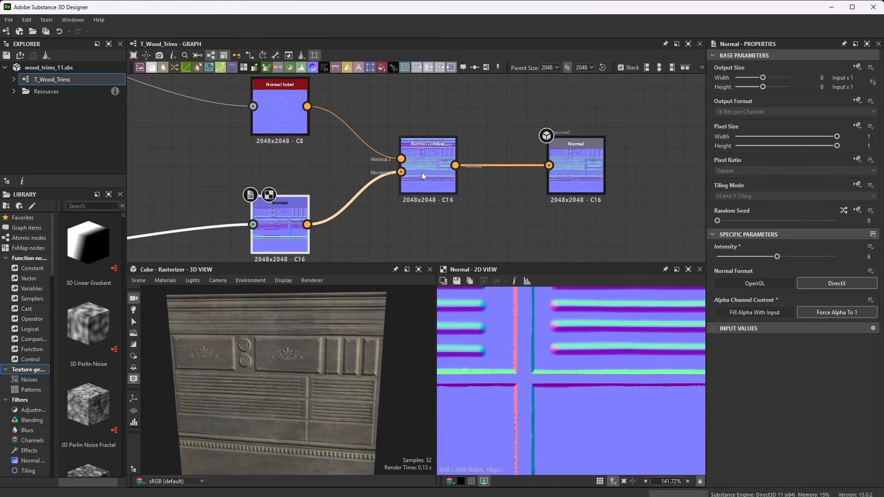
double_click(444, 165)
scroll(794, 410, down, 1)
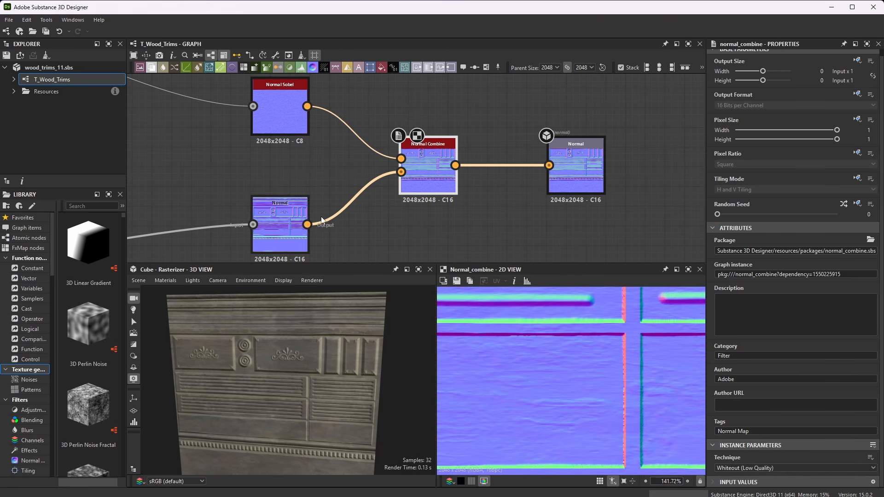
Step: Examine the Normal and Normal Sobel inputs of Normal Combine up close against the combined result
scroll(281, 244, up, 5)
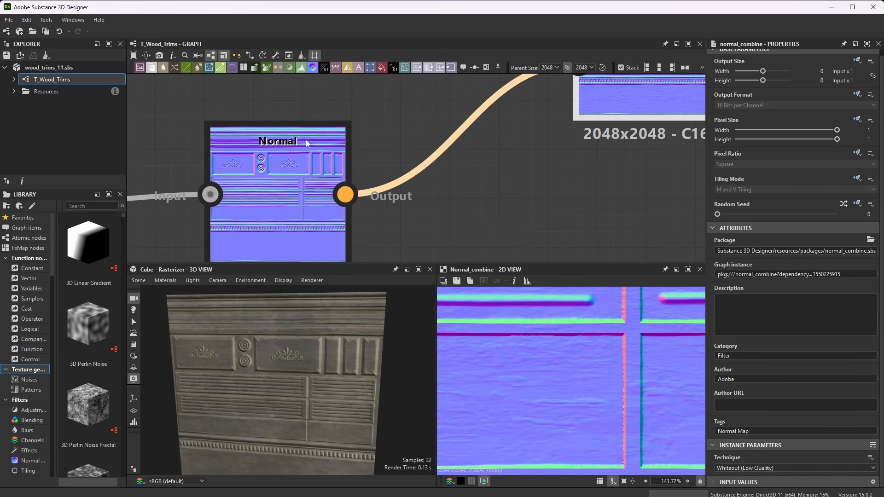
scroll(335, 238, down, 6)
scroll(408, 176, up, 4)
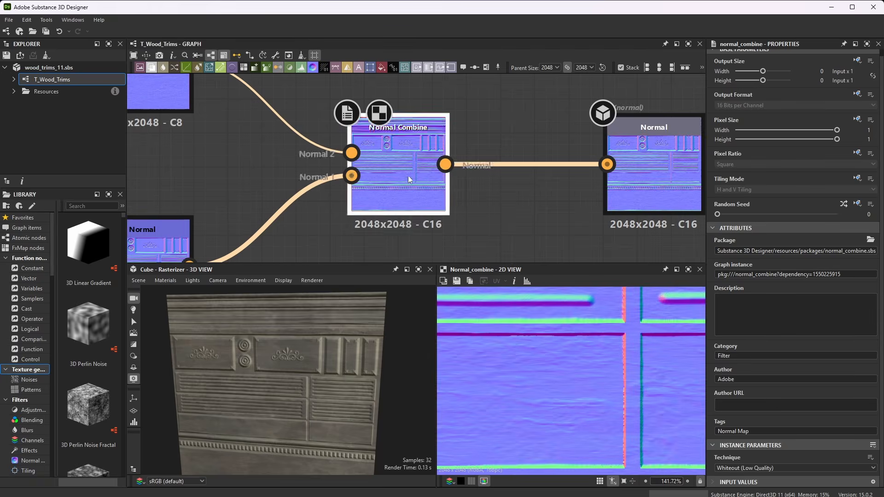
scroll(408, 175, up, 3)
scroll(412, 189, down, 7)
scroll(255, 109, up, 3)
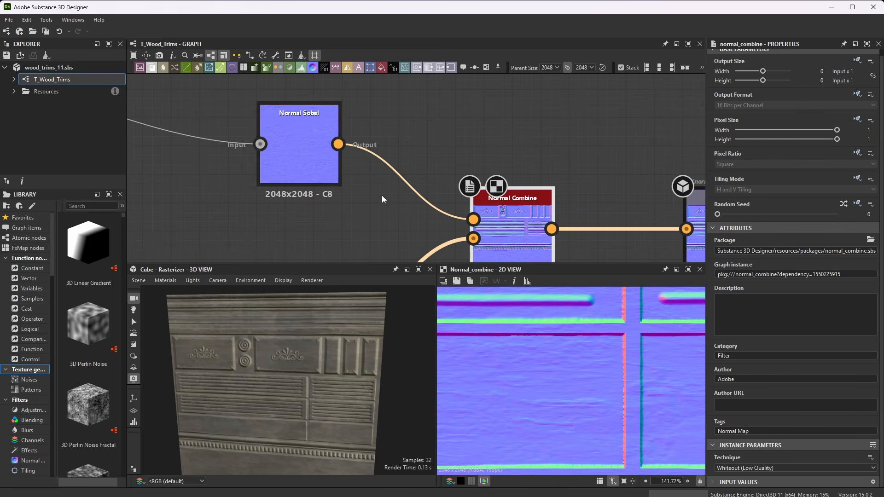
Step: Examine the Normal Combine result up close, checking the fine grain on the flat panels and along the trim edges
scroll(478, 195, down, 4)
scroll(588, 229, up, 3)
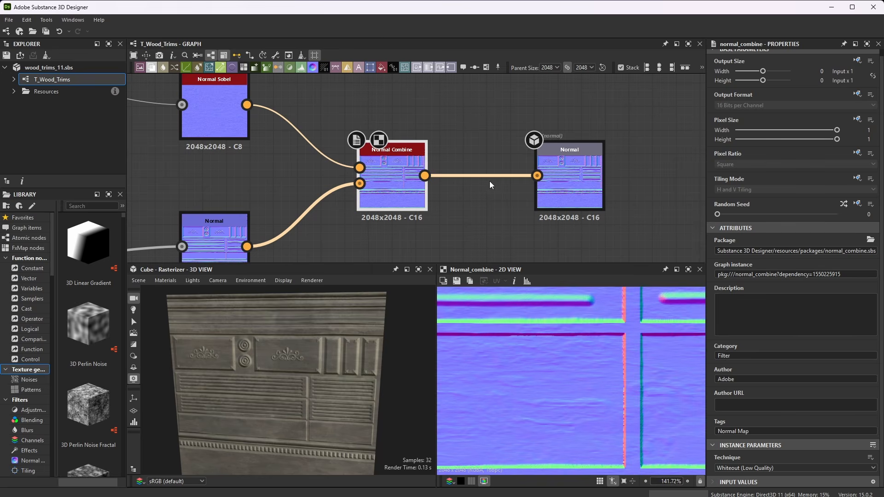
scroll(490, 181, up, 3)
scroll(574, 379, down, 2)
scroll(562, 378, up, 4)
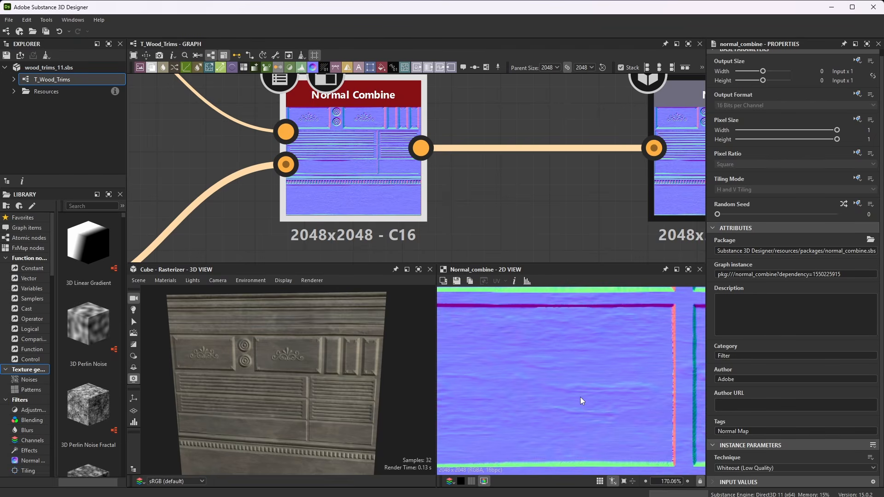
scroll(602, 373, down, 8)
scroll(594, 374, up, 5)
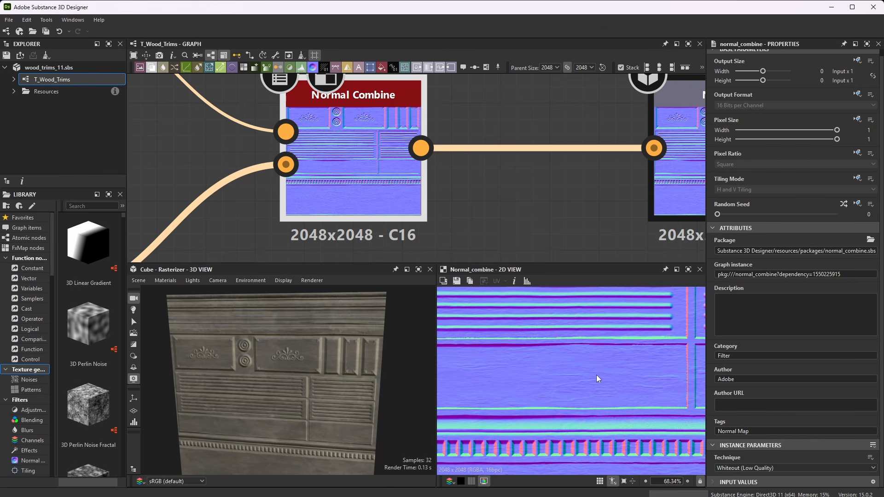
scroll(579, 341, up, 2)
scroll(560, 331, down, 2)
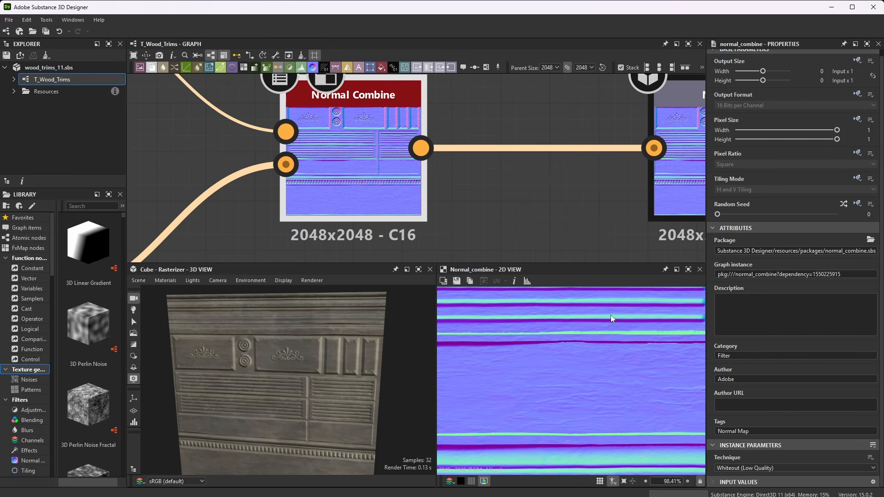
scroll(638, 204, down, 4)
scroll(631, 207, up, 2)
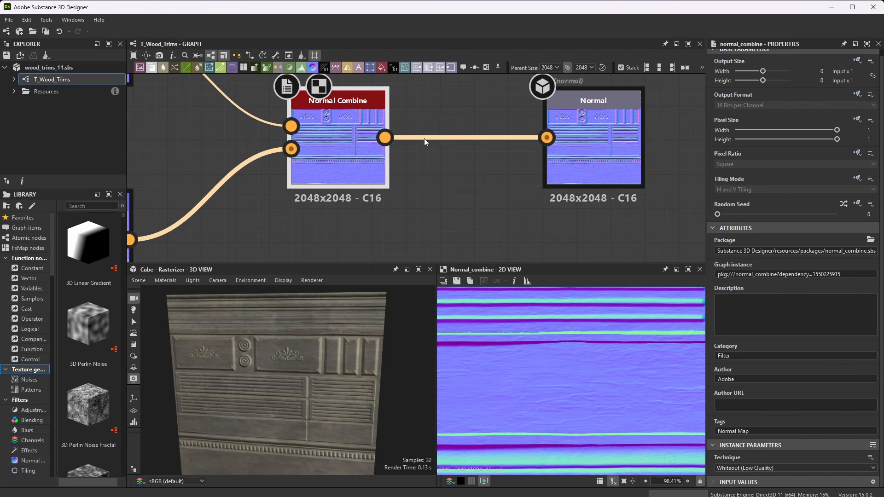
Step: Display the Normal output node fed by Normal Combine, and inspect the wood trim surface on the 3D cube
click(611, 140)
scroll(590, 354, down, 5)
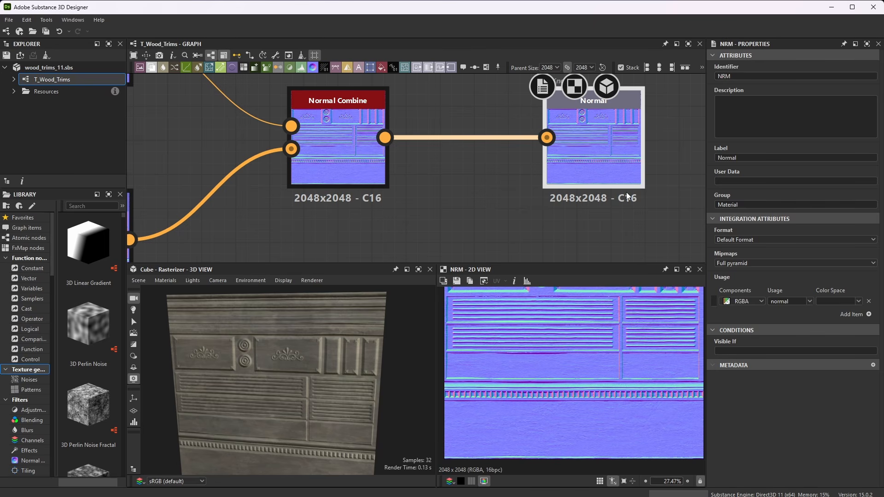
key(f)
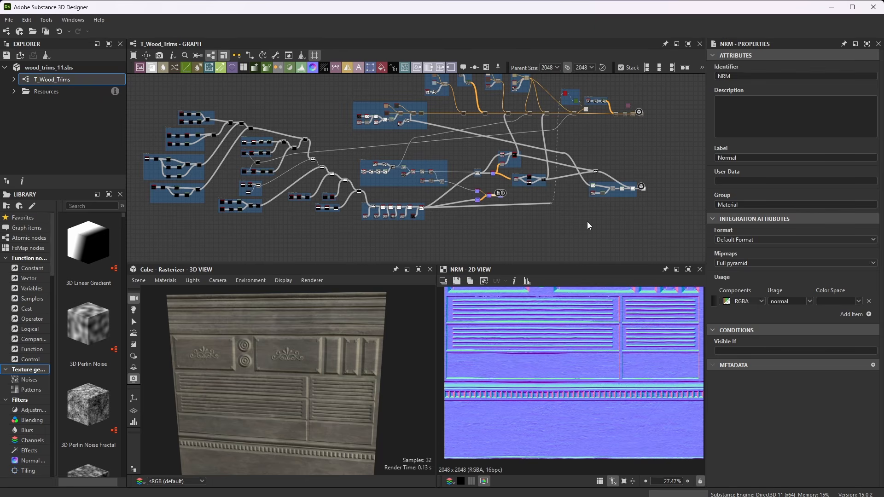
drag(328, 396, 297, 391)
scroll(369, 385, up, 6)
scroll(320, 364, down, 7)
middle_drag(320, 365, 319, 341)
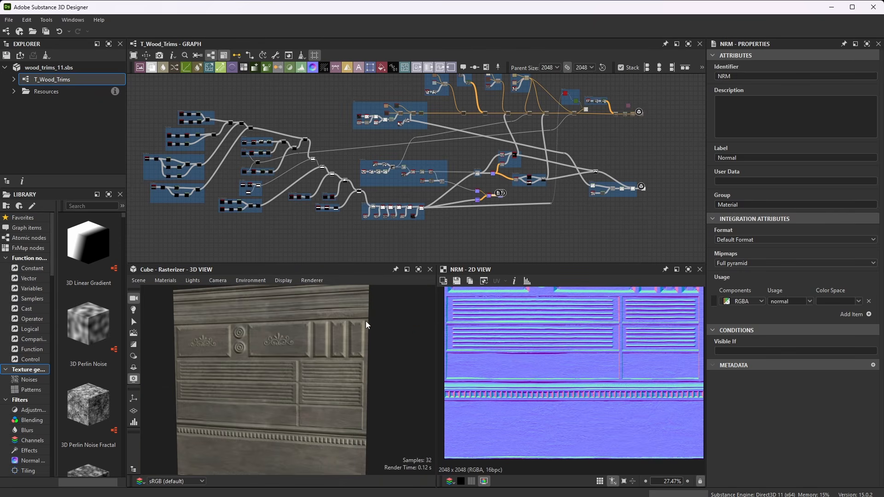
Step: Locate the Color frame in the graph and bring its grain-generating nodes into view
scroll(387, 98, up, 8)
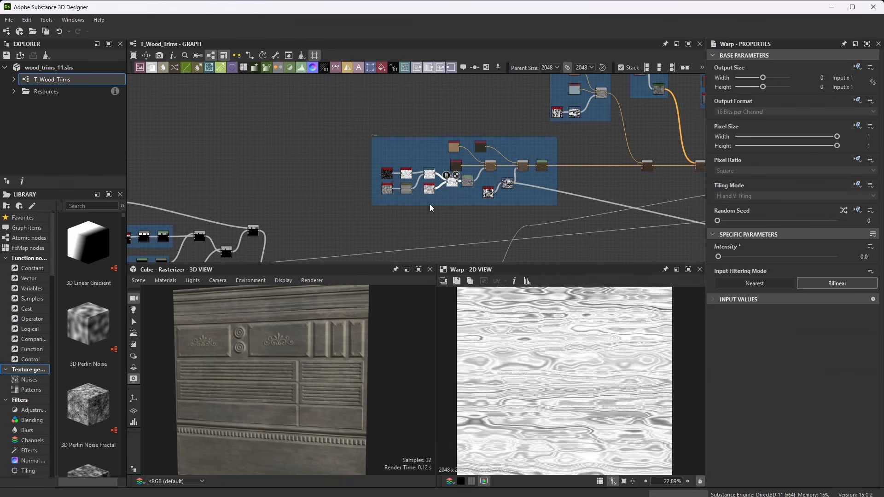
scroll(374, 135, up, 8)
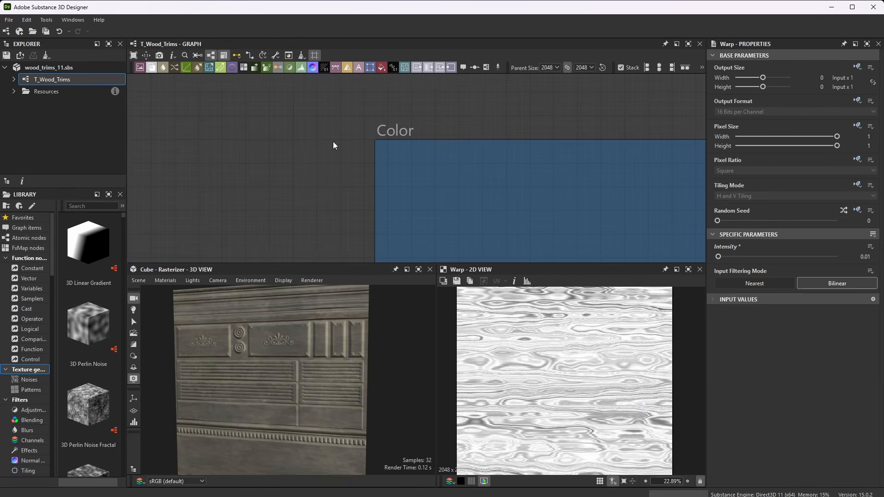
scroll(394, 129, down, 8)
middle_drag(444, 199, 414, 160)
scroll(415, 159, up, 5)
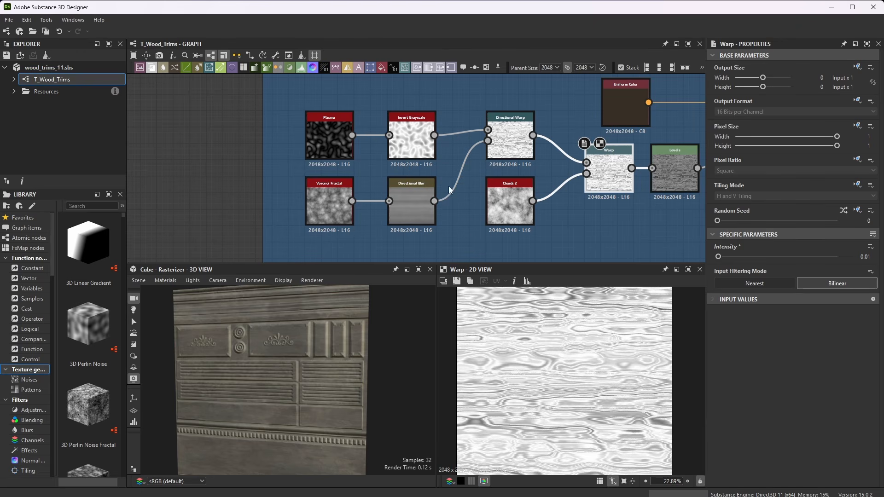
Step: Display the Color frame's Plasma noise and its Invert Grayscale node, reviewing Plasma's scale and disorder
scroll(332, 120, up, 4)
click(338, 135)
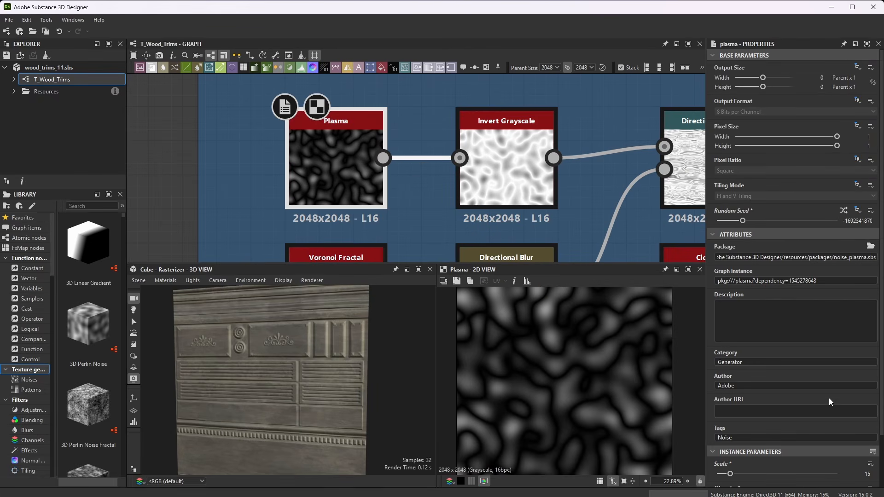
scroll(831, 402, down, 2)
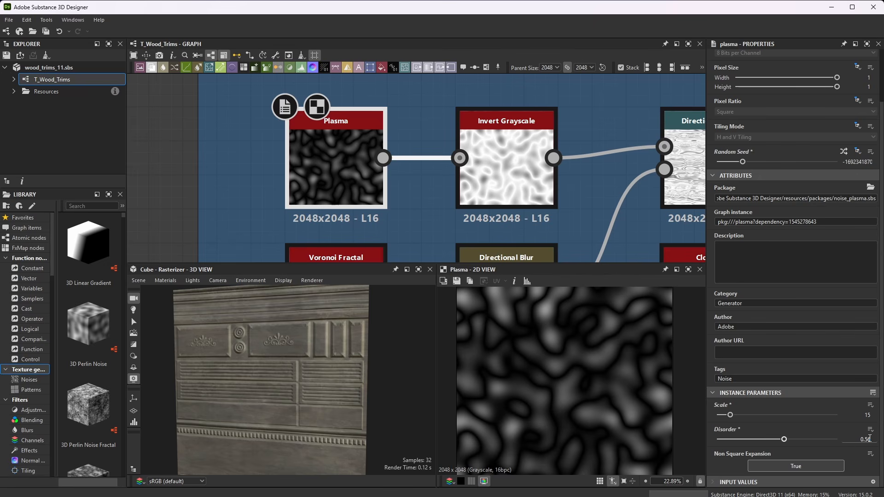
click(506, 161)
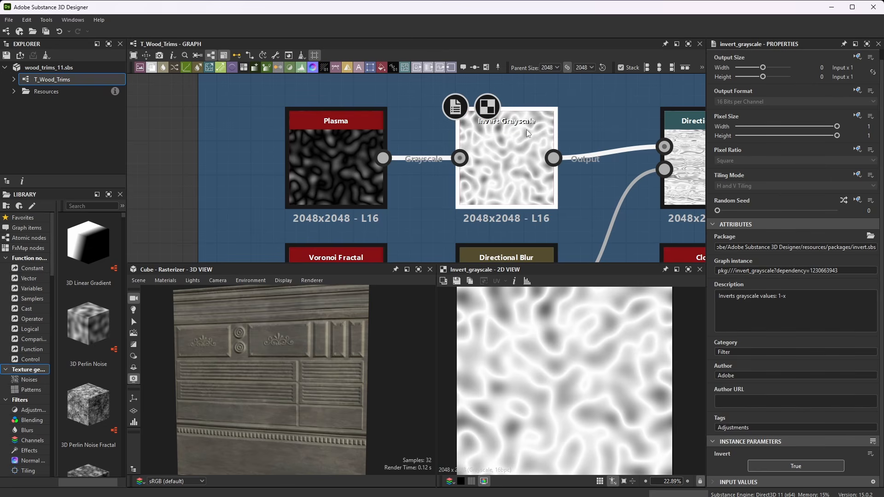
scroll(394, 101, down, 3)
scroll(477, 129, up, 1)
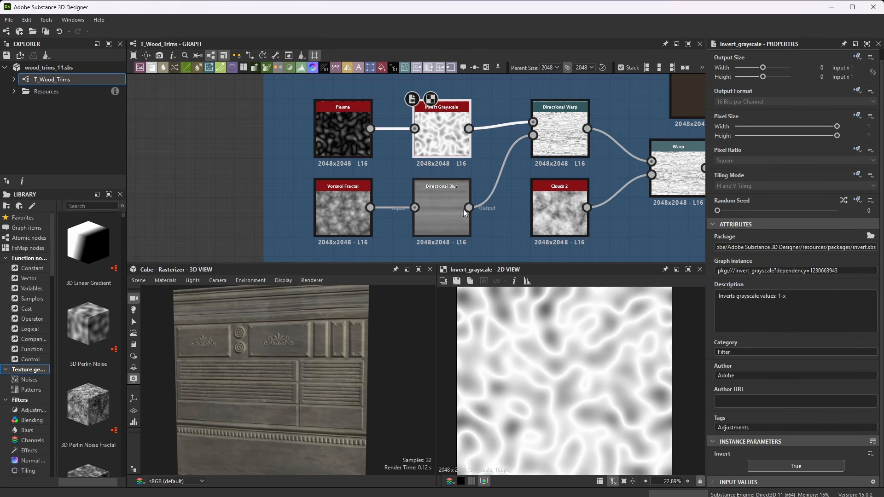
Step: Display the Voronoi Fractal noise and the Directional Blur it feeds, reviewing their parameters
double_click(347, 202)
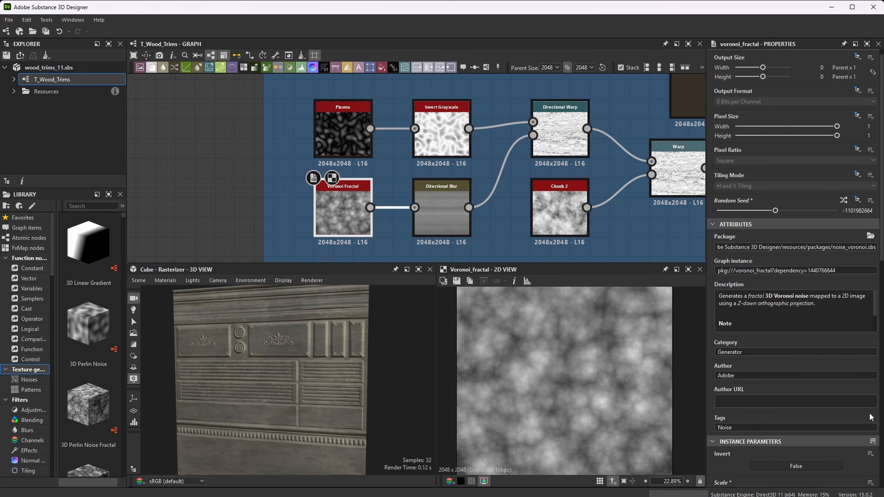
scroll(829, 415, down, 15)
scroll(822, 404, up, 10)
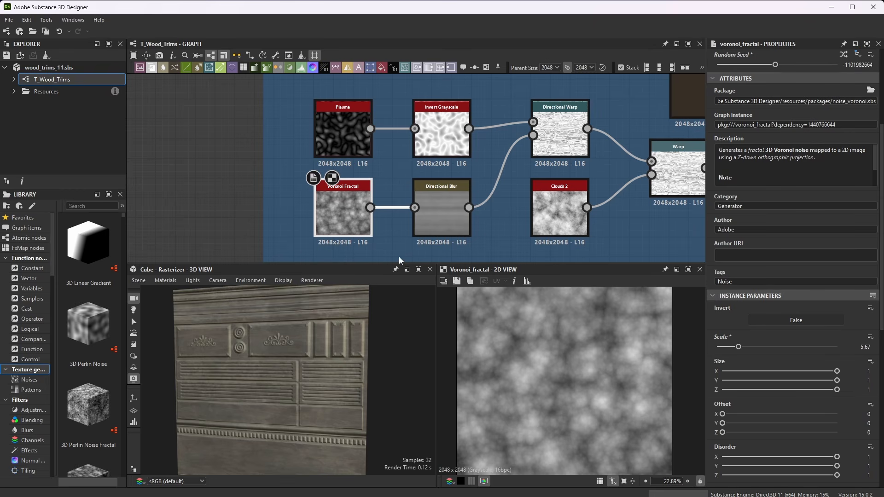
click(445, 219)
scroll(517, 404, down, 3)
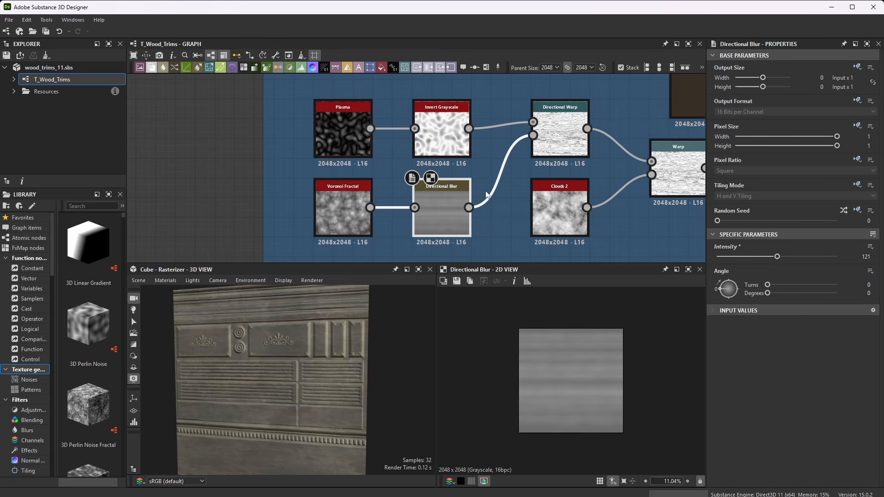
Step: Display the Directional Warp node in the Color frame and review its intensity, warp angle and grain result
scroll(553, 127, up, 5)
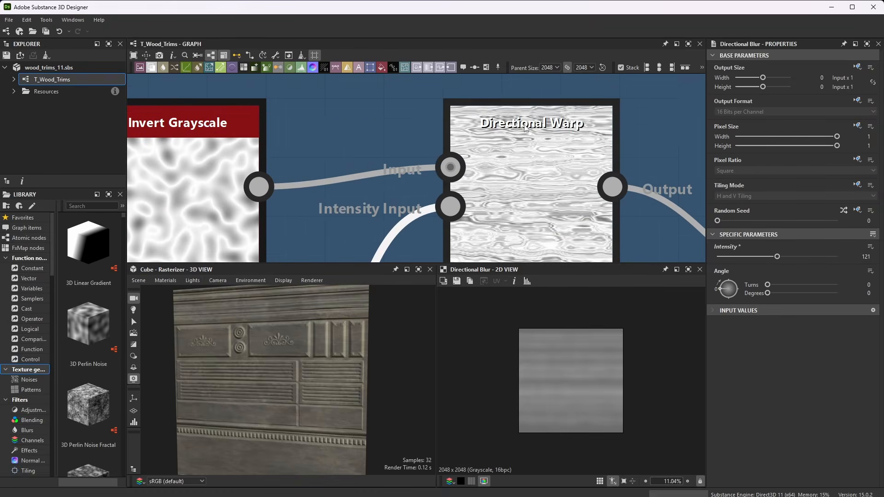
scroll(518, 143, down, 2)
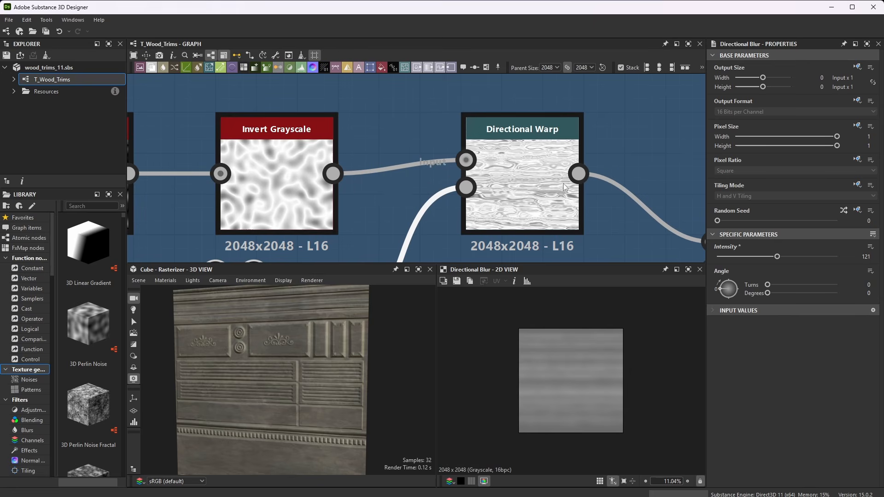
click(520, 167)
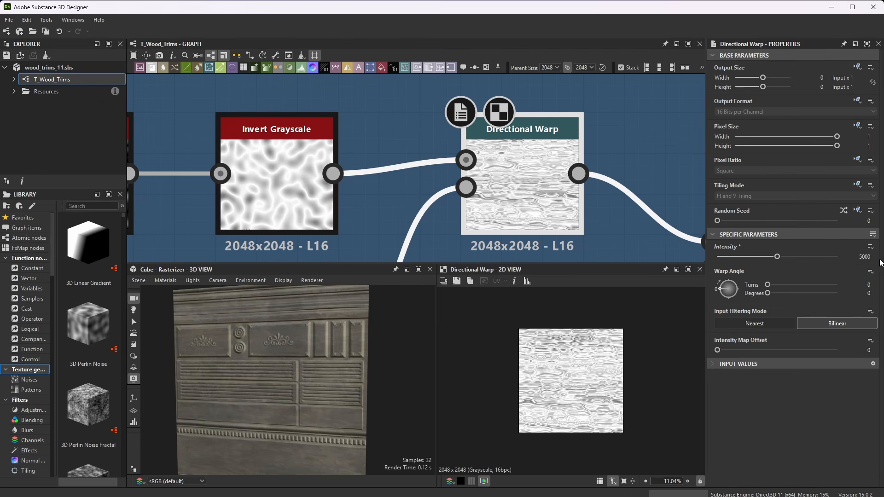
scroll(555, 372, up, 4)
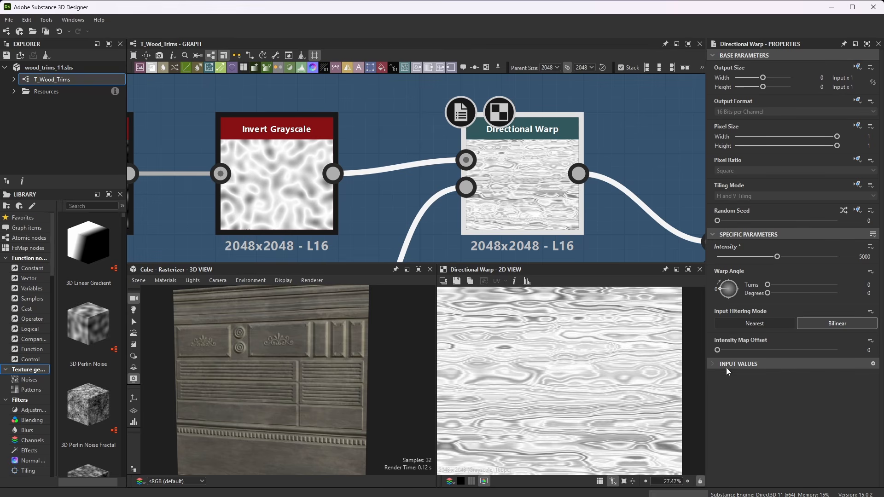
scroll(543, 175, down, 4)
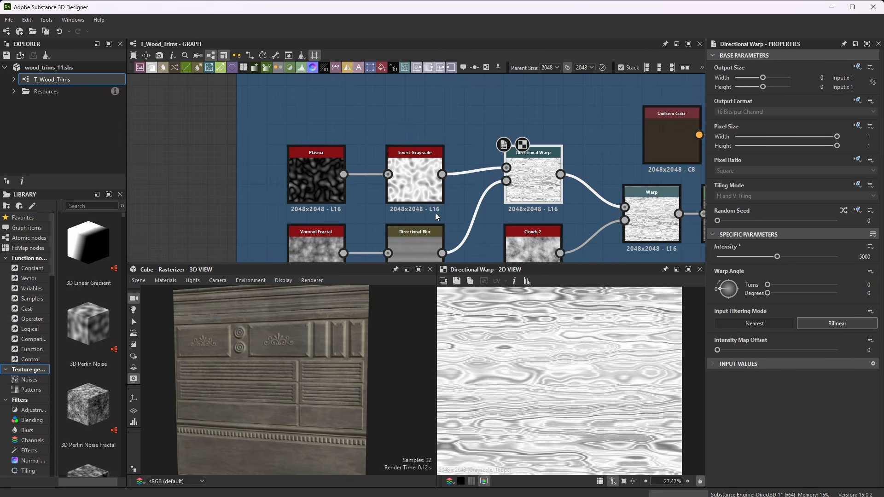
Step: Check the Plasma source's properties and trace both inputs into the Directional Warp node
click(316, 177)
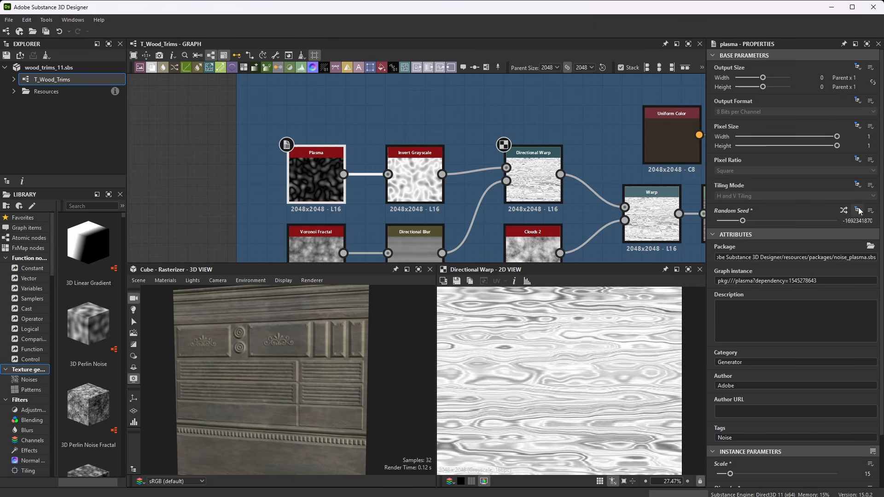
scroll(535, 165, up, 3)
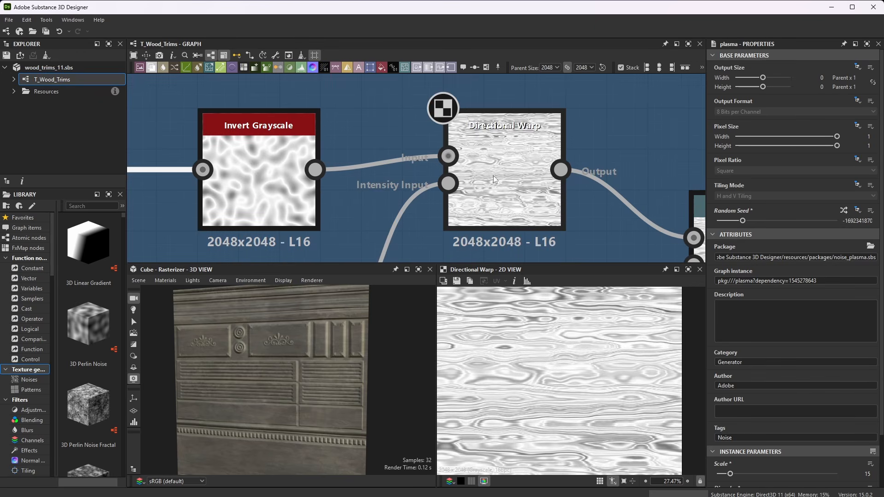
click(496, 175)
scroll(458, 123, down, 2)
scroll(457, 123, up, 3)
scroll(461, 125, down, 3)
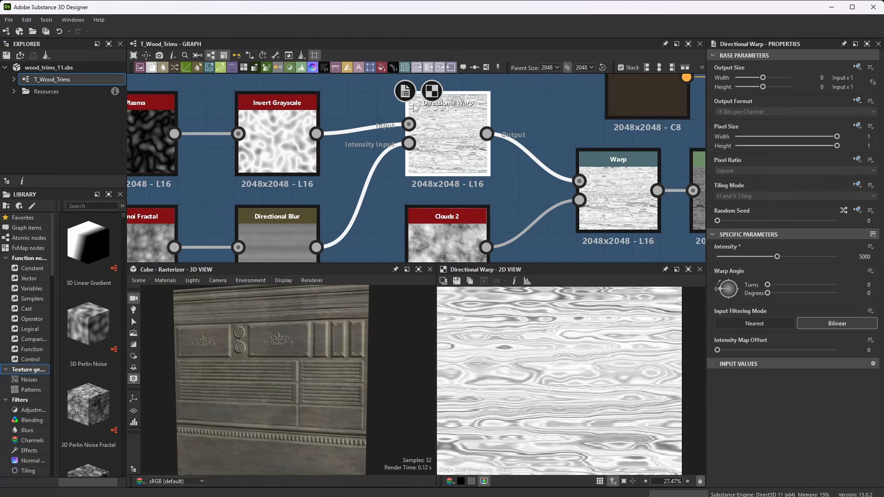
scroll(423, 126, up, 3)
scroll(523, 133, down, 3)
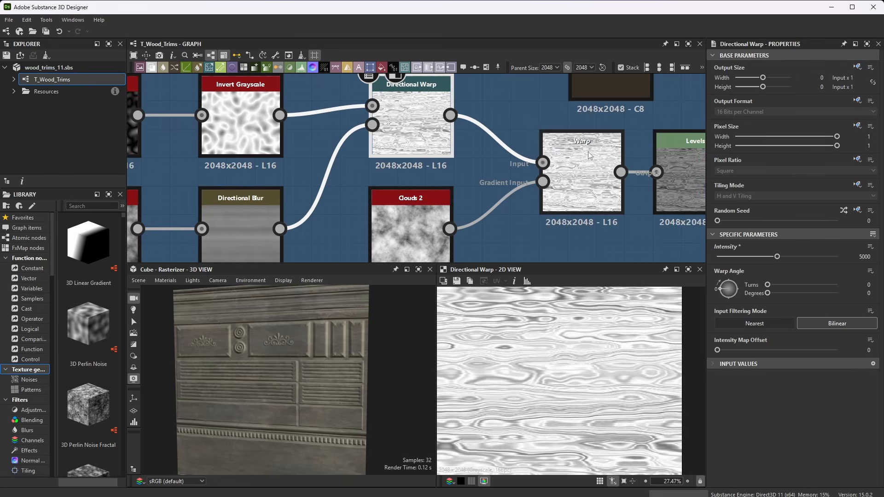
Step: Display the Warp node after Directional Warp, and review its intensity and gradient input source
scroll(583, 175, up, 3)
click(584, 175)
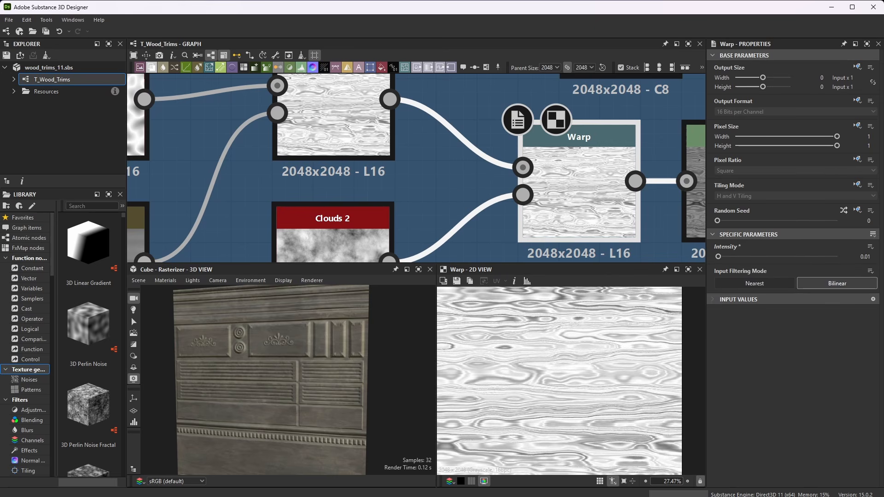
scroll(457, 138, down, 4)
scroll(474, 193, up, 3)
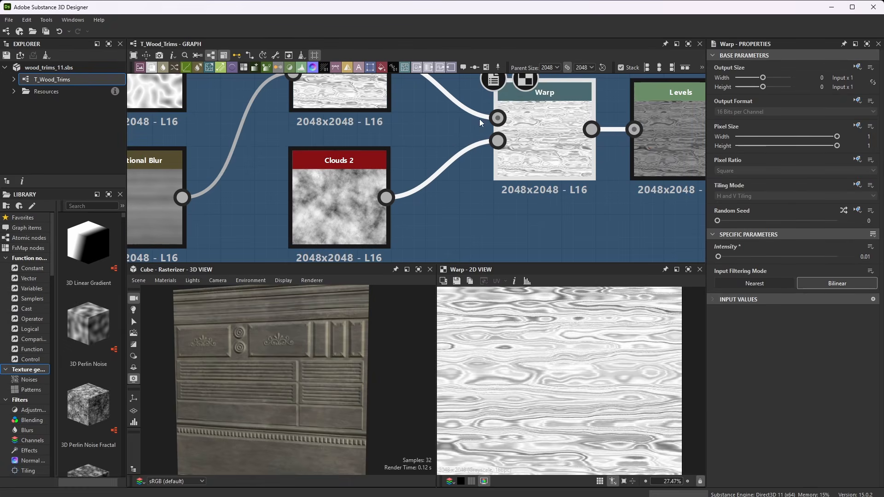
scroll(479, 119, up, 1)
Step: Review the Clouds 2 noise driving the Warp gradient, and inspect the warped grain up close
double_click(315, 209)
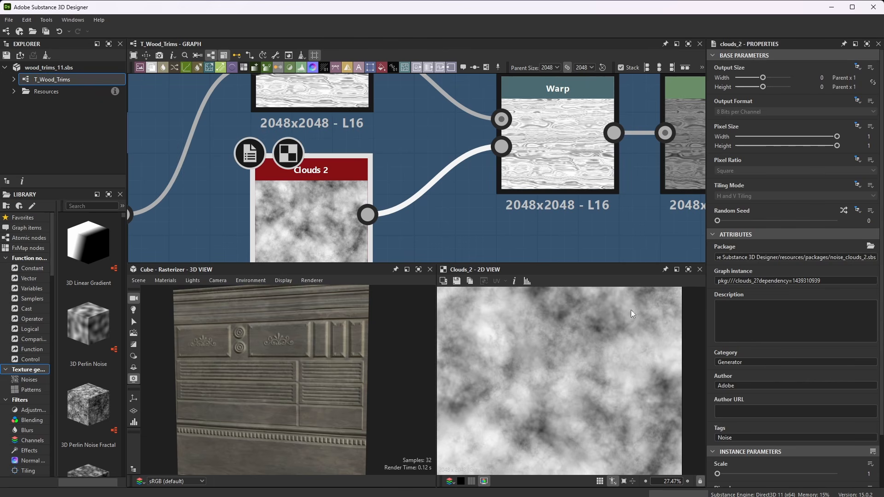
scroll(812, 419, down, 2)
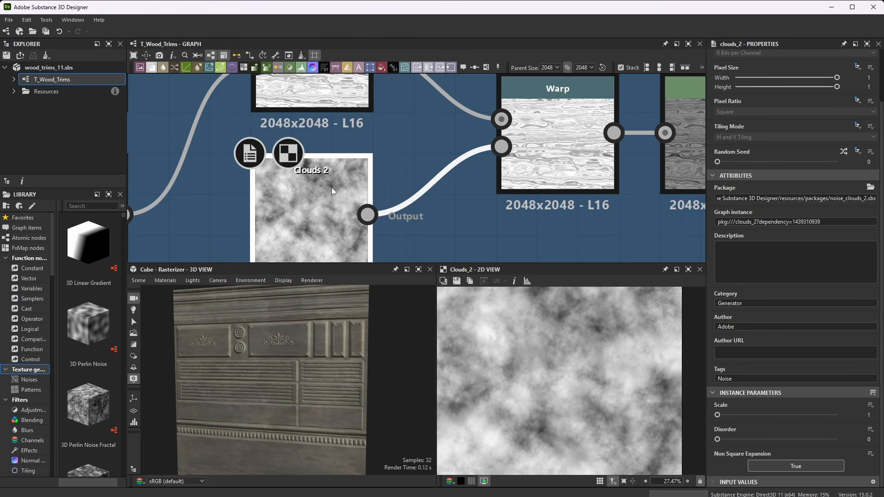
double_click(567, 139)
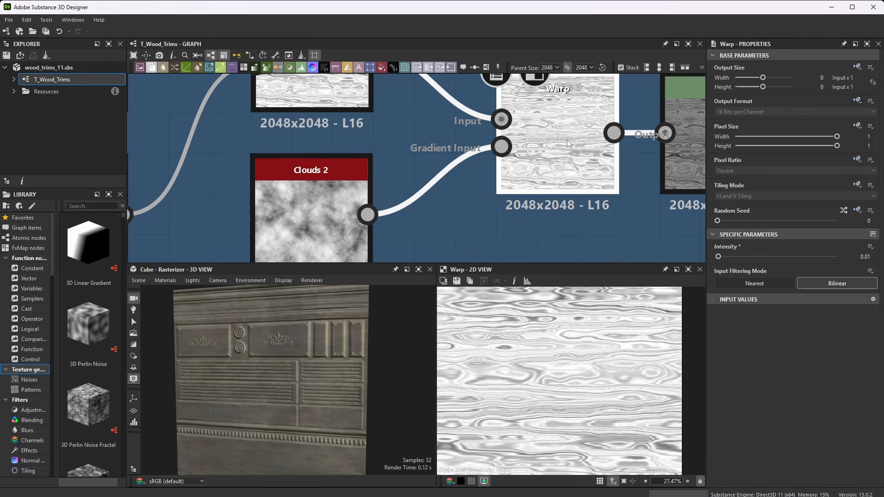
scroll(582, 336, up, 6)
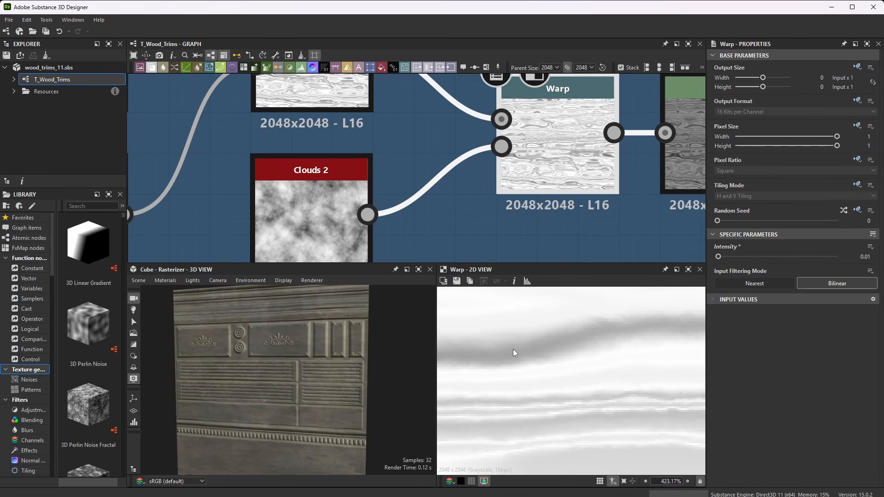
Step: Display the Levels node after Warp, and review its histogram, numeric in and out levels, and the darkened grain
scroll(474, 198, down, 3)
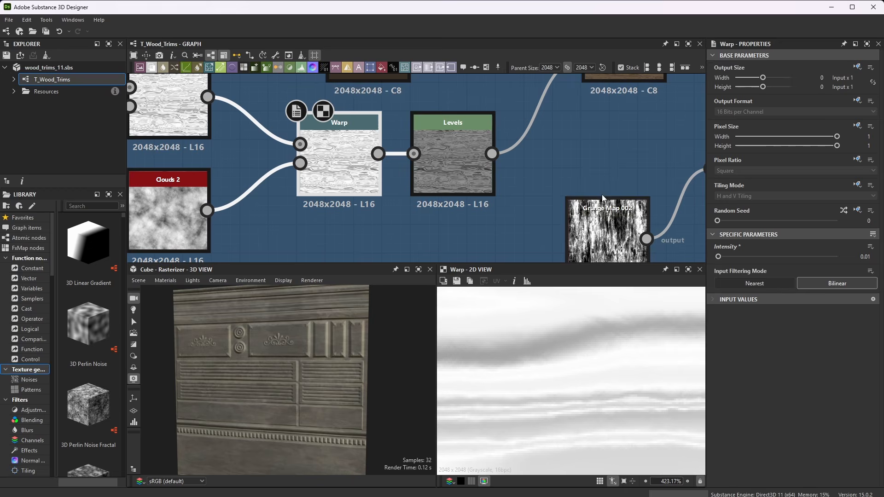
double_click(460, 149)
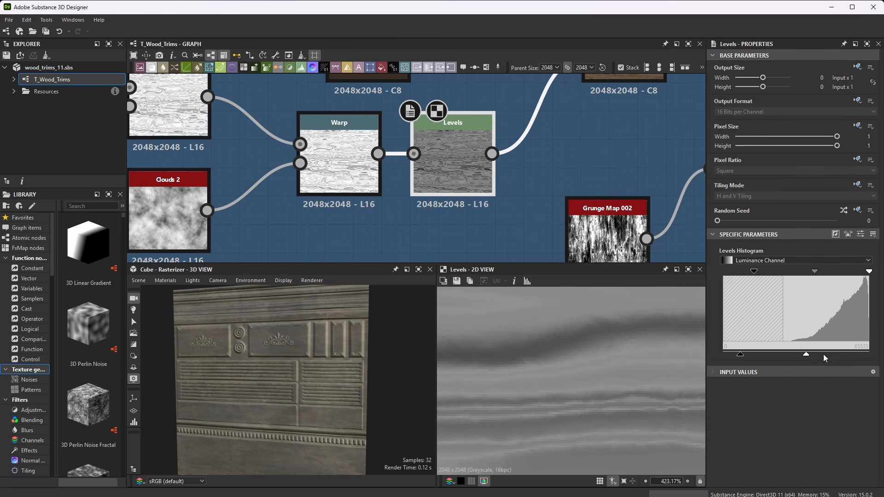
click(860, 235)
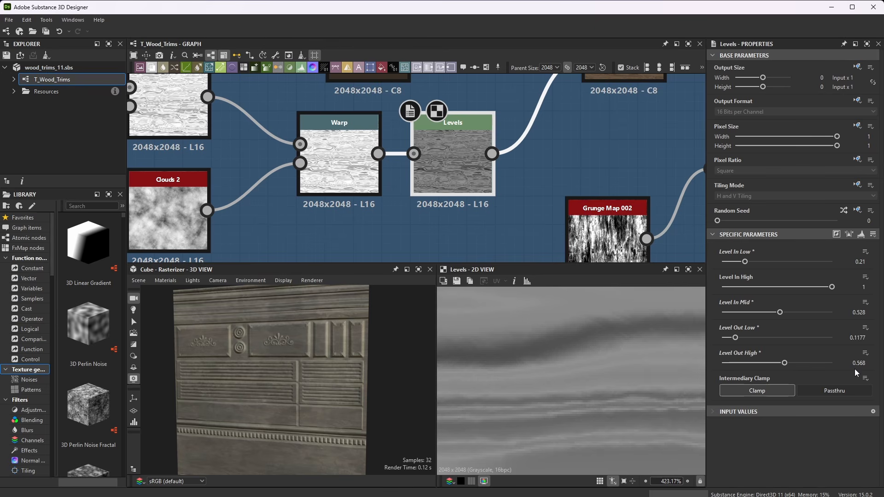
click(861, 235)
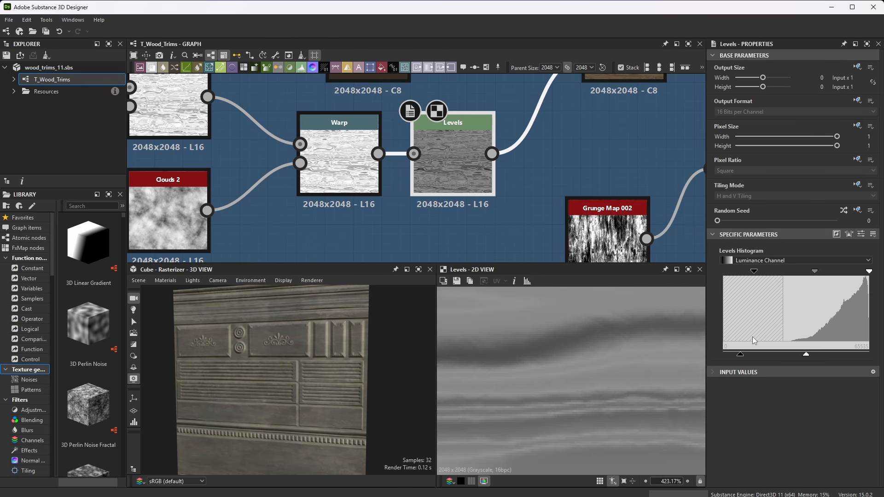
scroll(587, 343, down, 10)
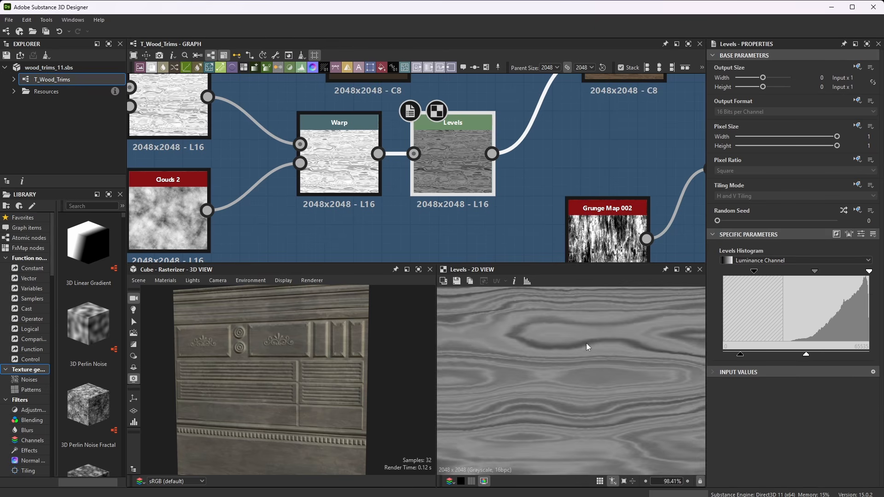
scroll(494, 231, down, 4)
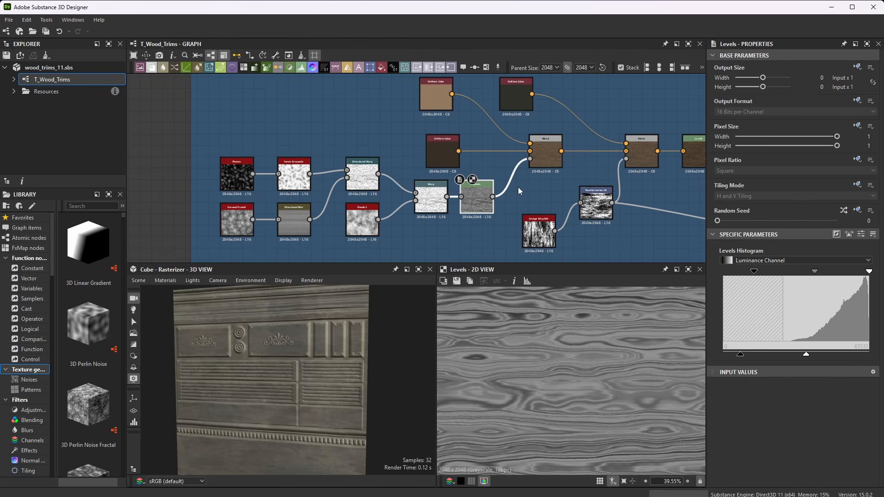
Step: Display the first Blend node fed by the Levels opacity mask, and review its blending mode and inputs
scroll(500, 170, up, 3)
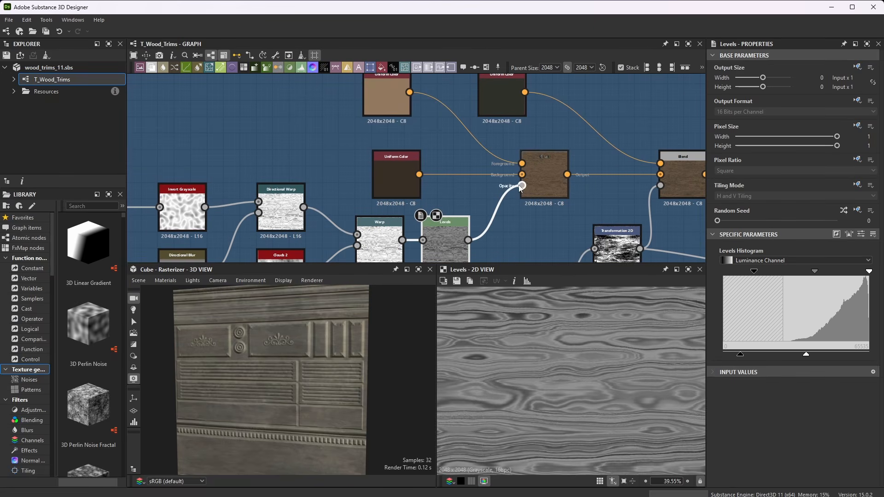
scroll(466, 235, up, 2)
scroll(567, 159, up, 3)
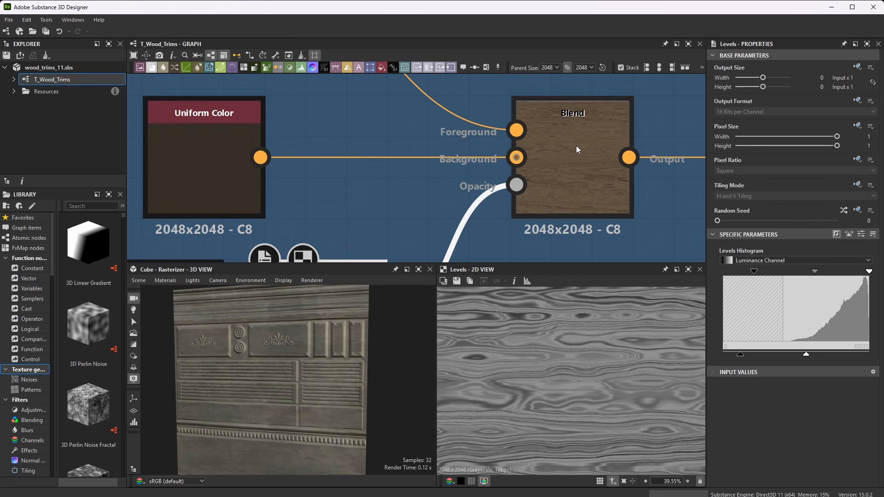
click(582, 149)
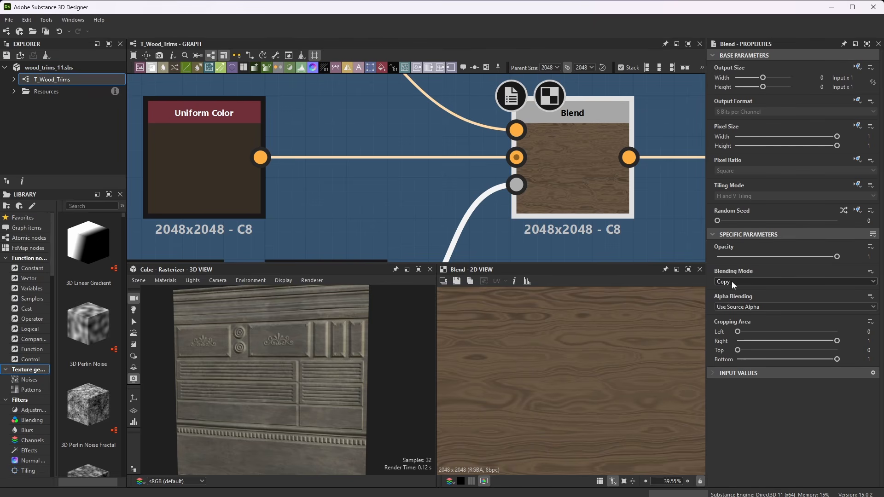
scroll(469, 198, down, 3)
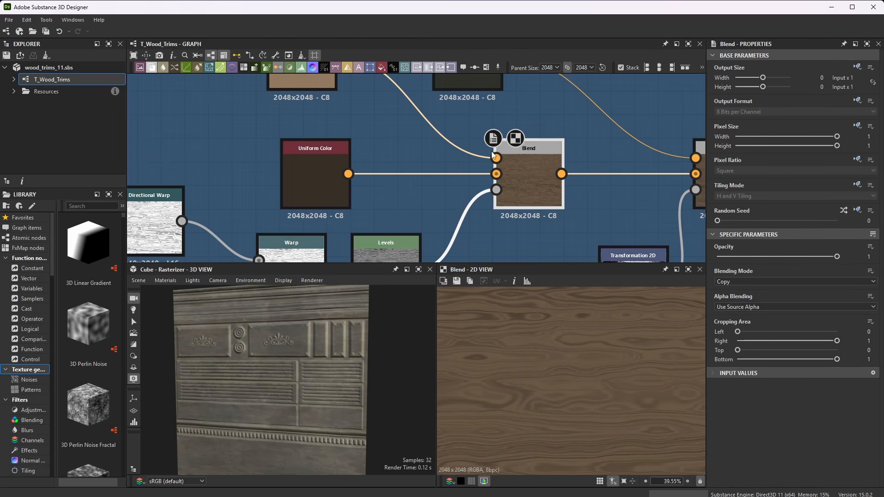
scroll(408, 164, down, 4)
Step: Inspect the tan foreground Uniform Color node's RGB and hex values in the Color Editor, and close the editor
scroll(372, 116, up, 4)
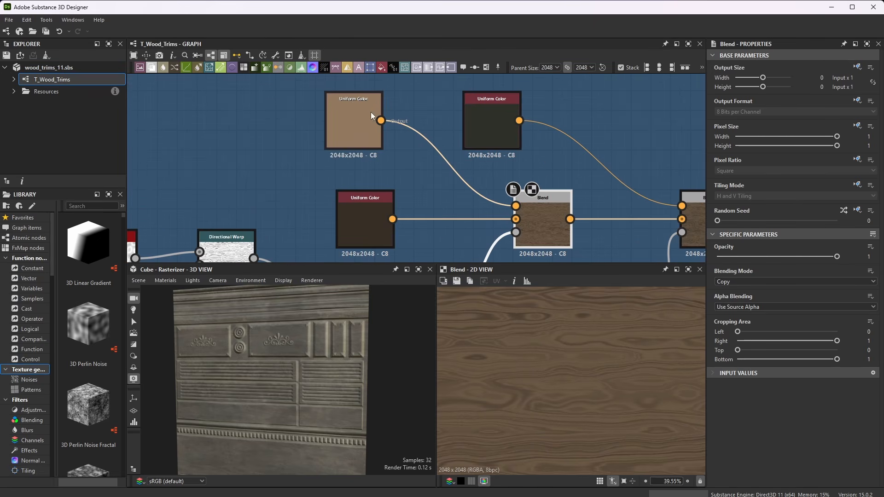
click(358, 110)
scroll(317, 90, up, 2)
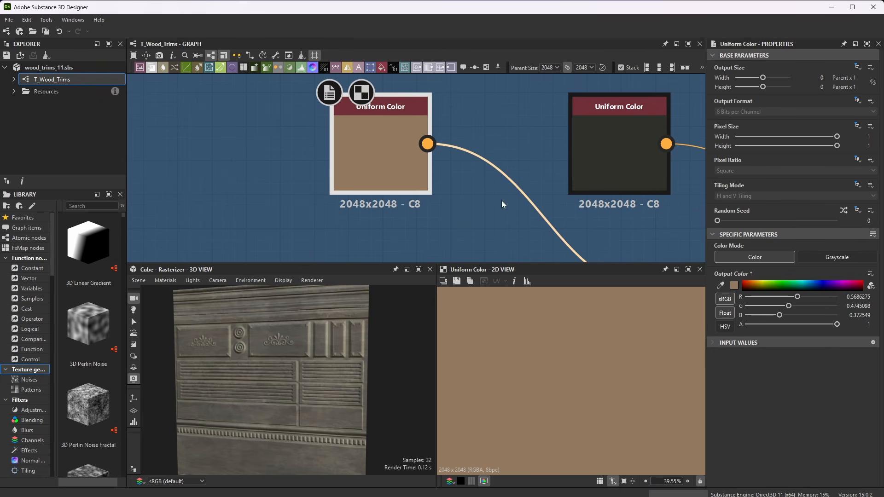
click(734, 285)
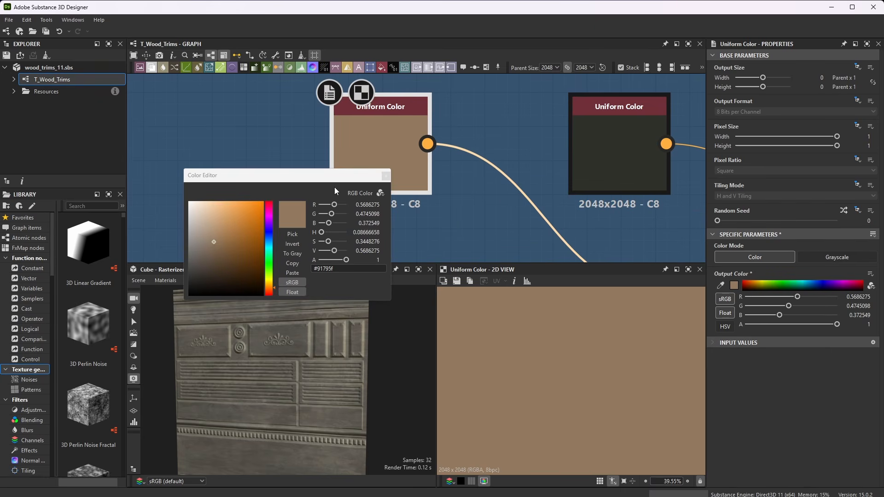
drag(335, 175, 270, 109)
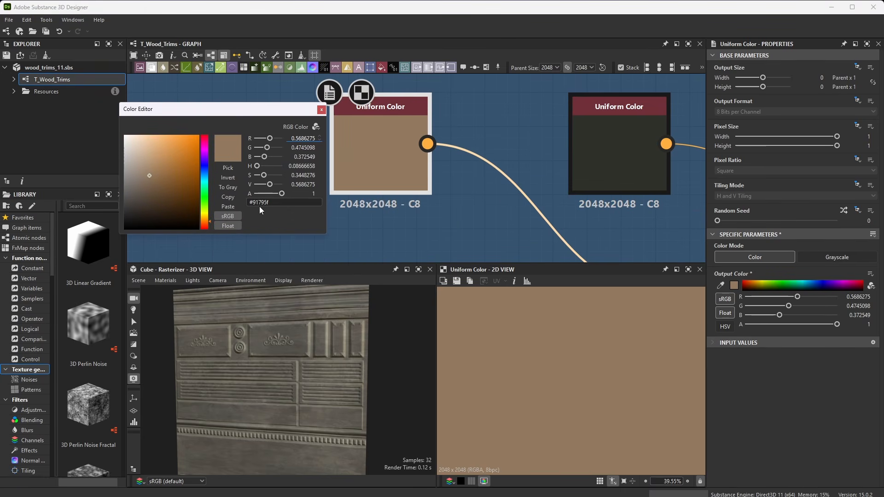
click(265, 204)
click(322, 111)
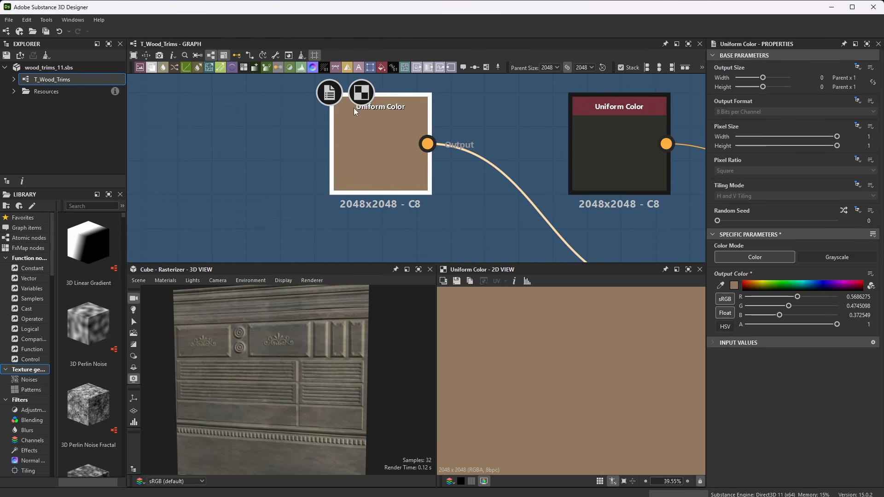
Step: Inspect the dark brown background Uniform Color node's RGB and hex values in the Color Editor, and close the editor
scroll(364, 152, down, 5)
scroll(370, 192, up, 5)
click(360, 141)
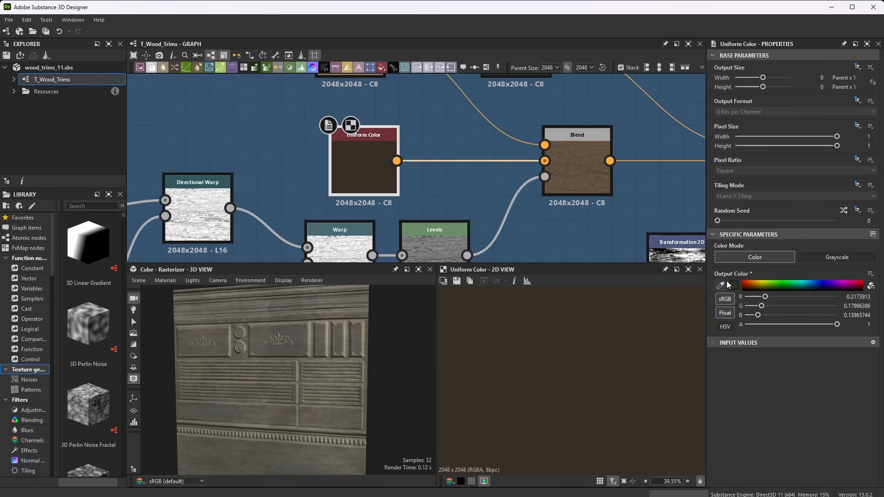
click(729, 285)
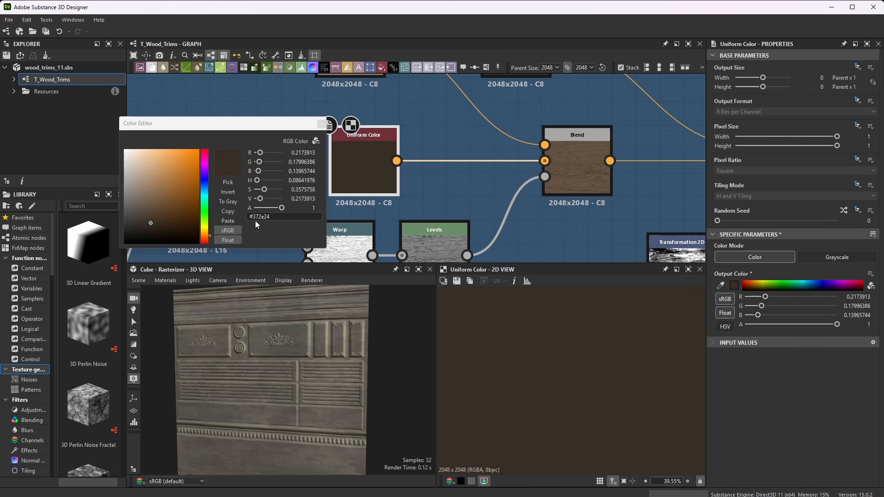
click(321, 125)
Step: Display the first Blend node again and examine the full tile of two-tone wood grain it produces
scroll(366, 140, down, 2)
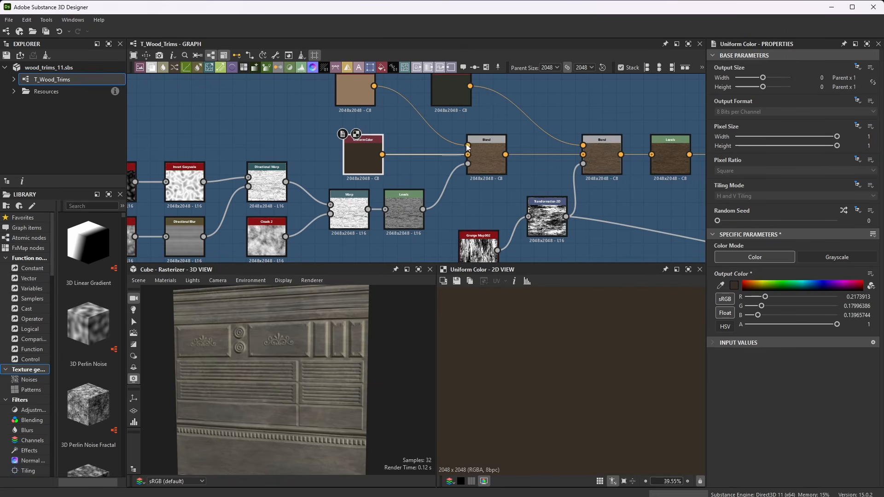
scroll(468, 146, up, 3)
click(504, 184)
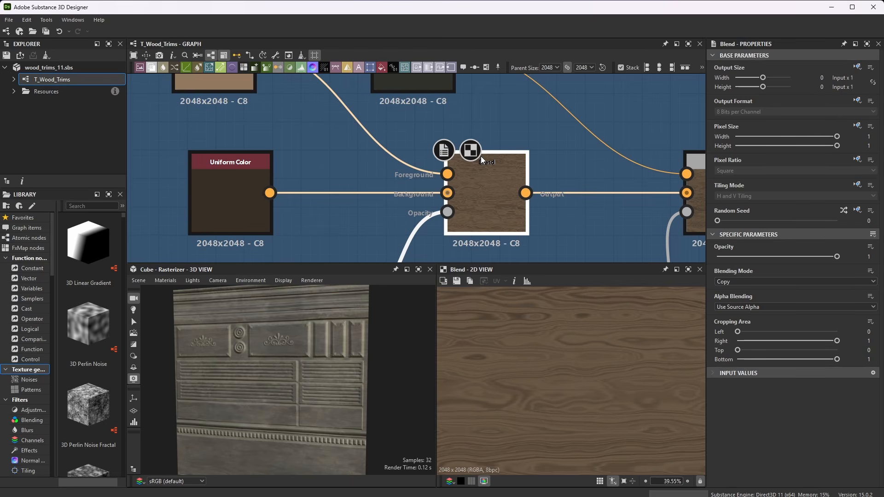
scroll(481, 156, down, 3)
scroll(501, 135, up, 6)
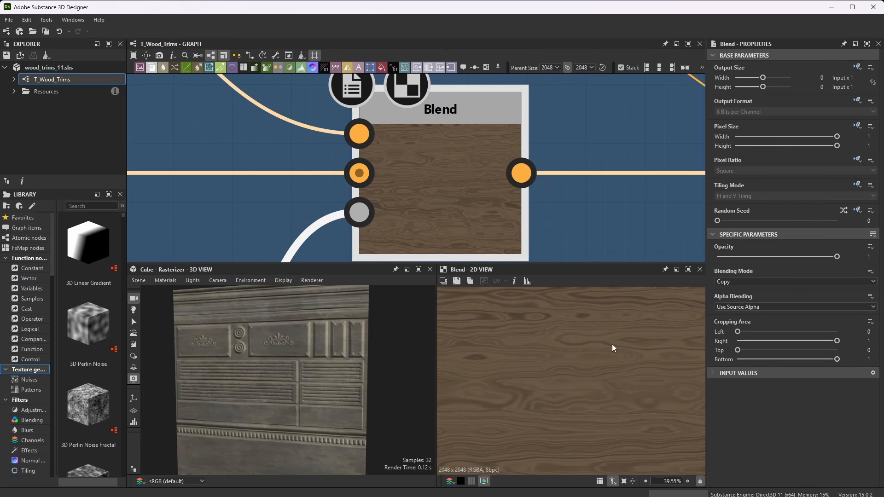
scroll(612, 344, down, 3)
key(f)
scroll(409, 217, down, 6)
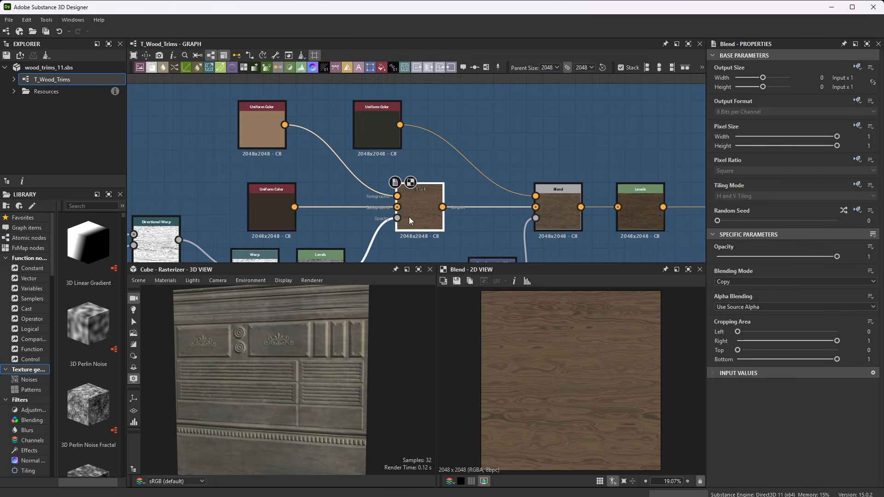
Step: Inspect the color values of the dark greenish Uniform Color node feeding the second Blend, and close the Color Editor
scroll(485, 206, up, 1)
scroll(395, 131, up, 3)
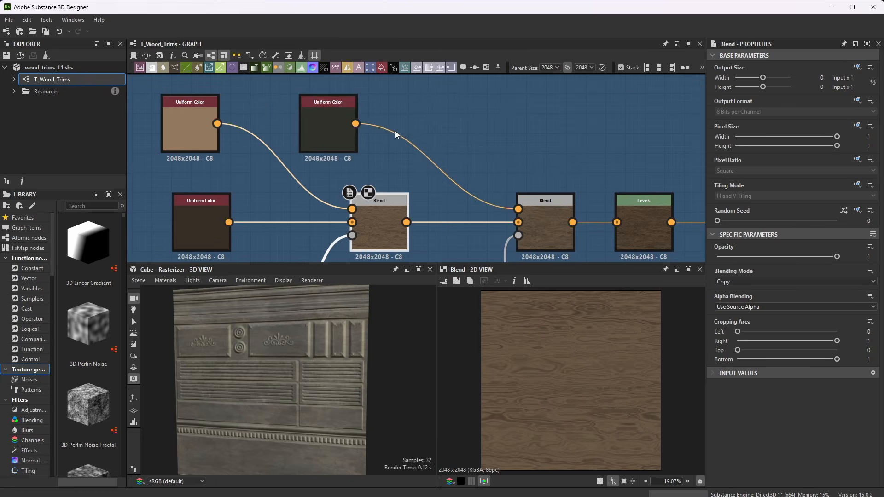
click(329, 115)
click(734, 286)
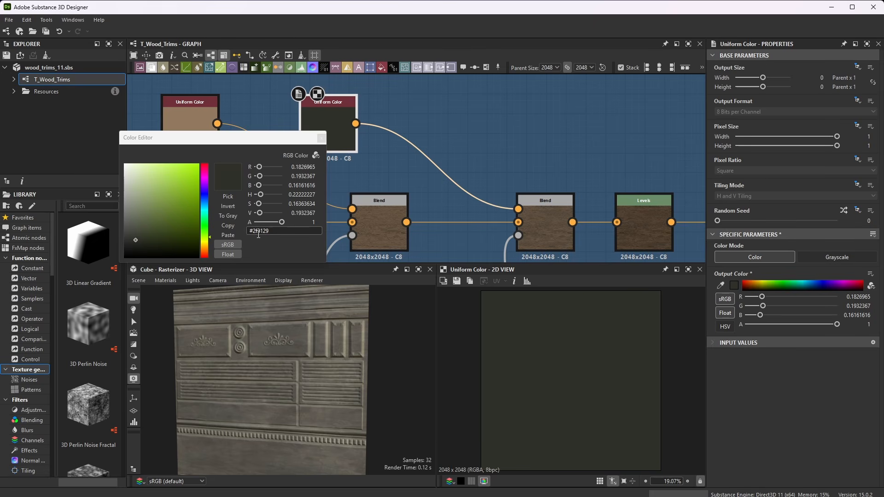
click(334, 141)
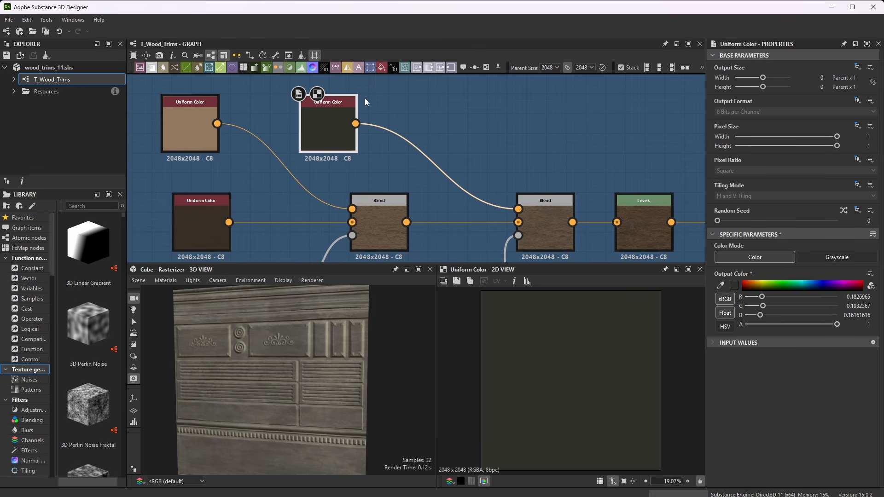
Step: Trace the foreground, background and opacity inputs of the second Blend node back to their sources
scroll(547, 211, up, 5)
scroll(542, 216, down, 3)
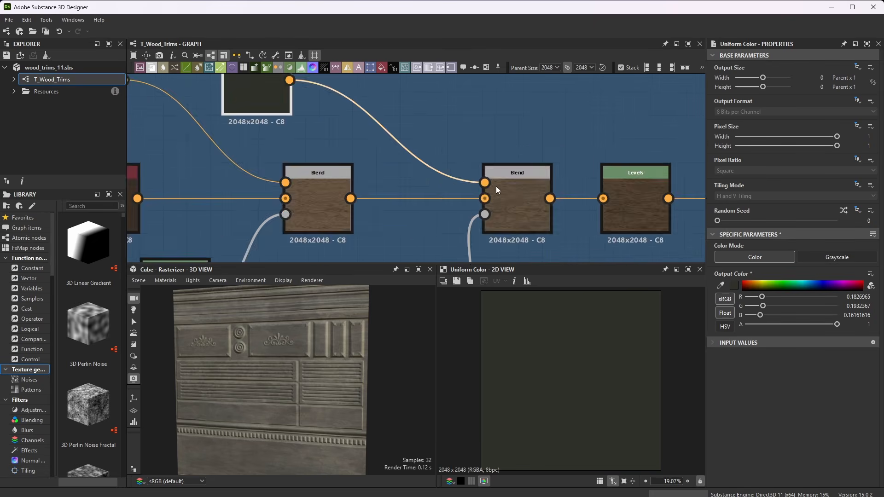
scroll(496, 186, up, 3)
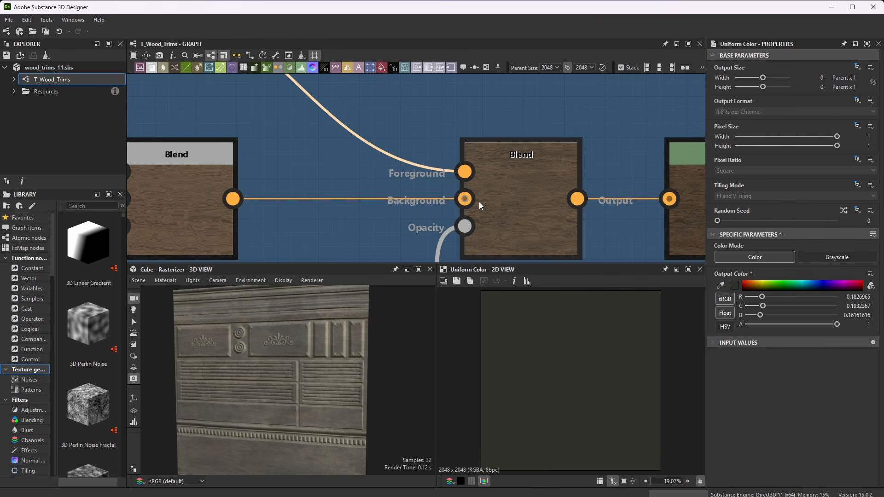
scroll(488, 93, down, 5)
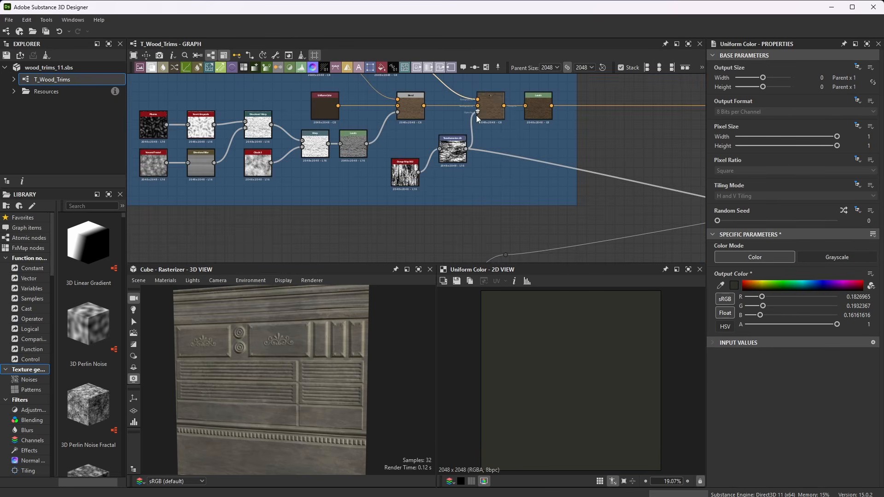
Step: Display the Grunge Map 002 node and review its random seed and instance parameters
scroll(414, 166, up, 5)
double_click(384, 216)
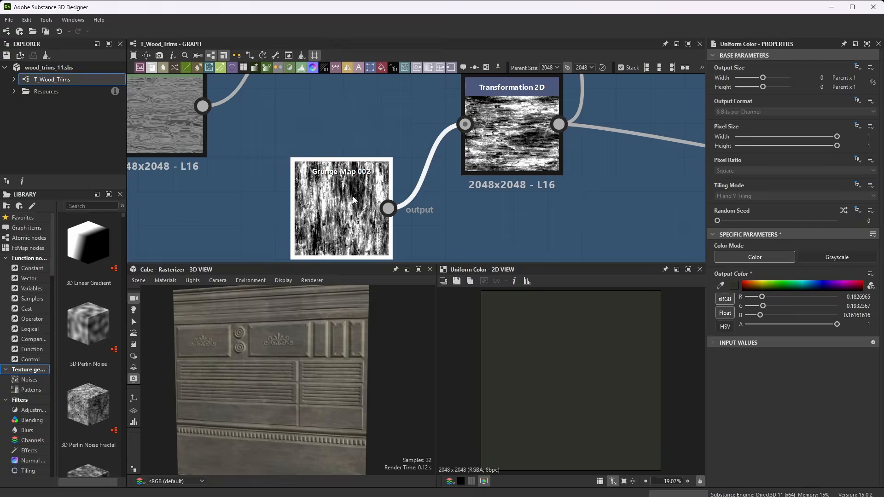
scroll(811, 407, down, 3)
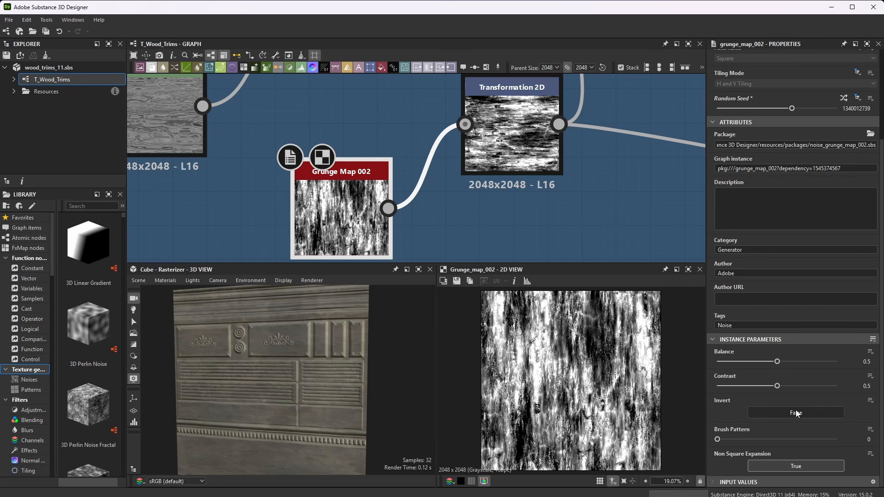
scroll(822, 363, up, 3)
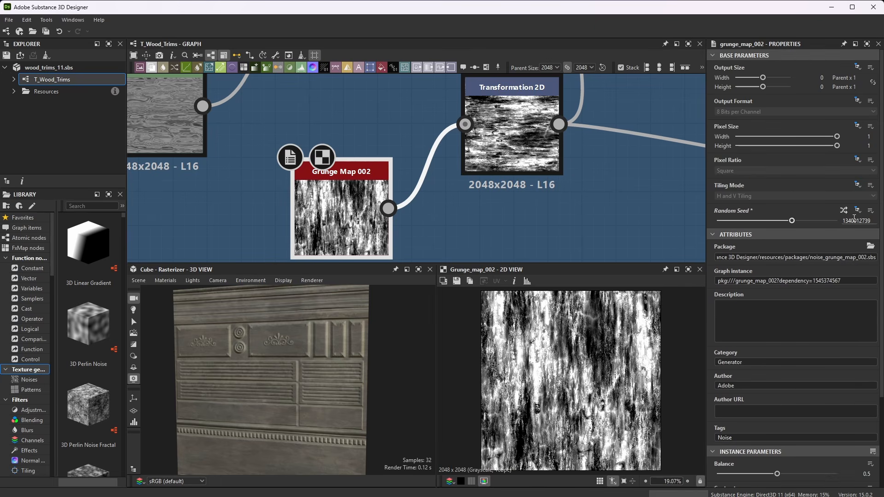
scroll(419, 170, down, 3)
scroll(418, 170, up, 3)
Step: Display the Transformation 2D node after Grunge Map 002, and review its rotation settings and horizontal streaks
double_click(419, 178)
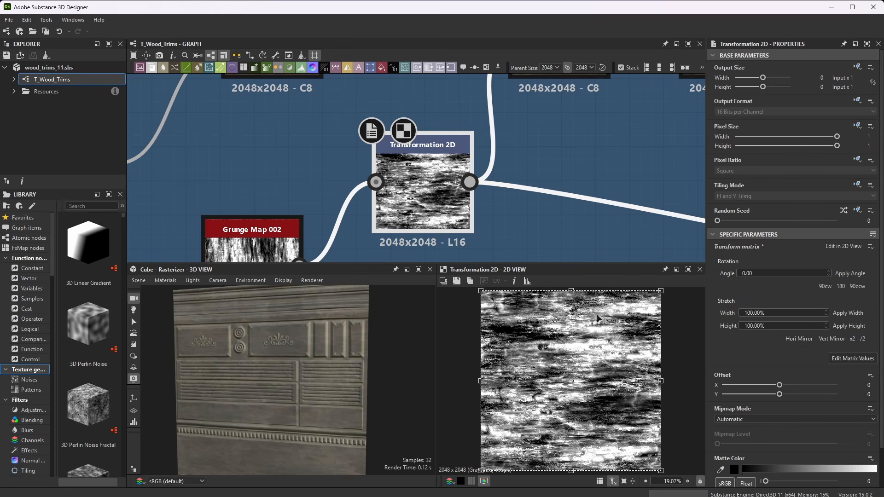
scroll(413, 200, down, 2)
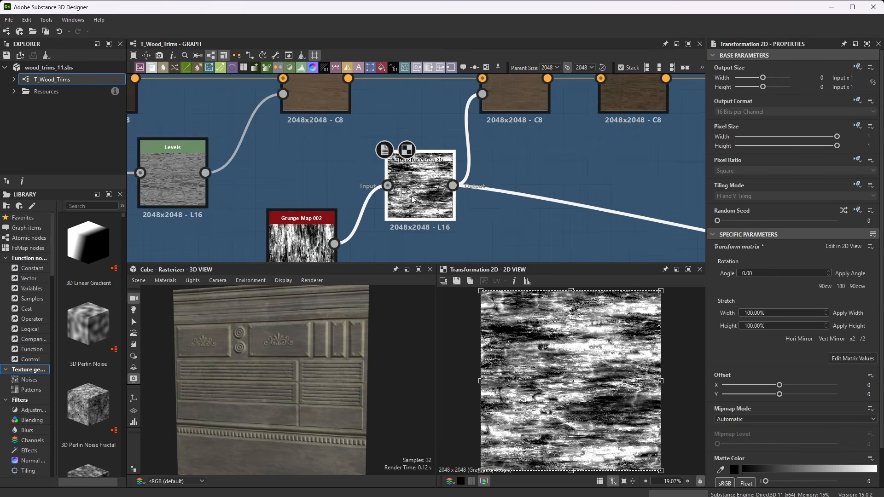
scroll(413, 200, down, 1)
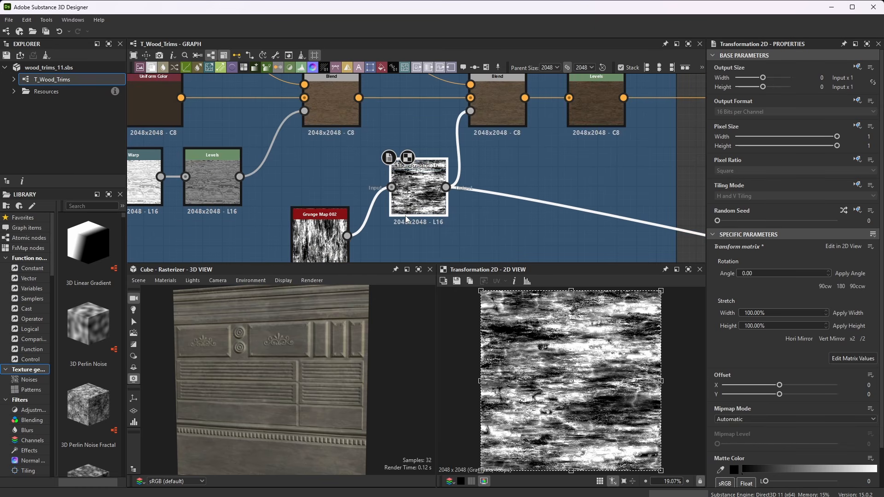
Step: Display the second Blend node, and review its opacity, blending mode and the grunge-tinted wood color
scroll(406, 219, down, 3)
scroll(396, 202, up, 4)
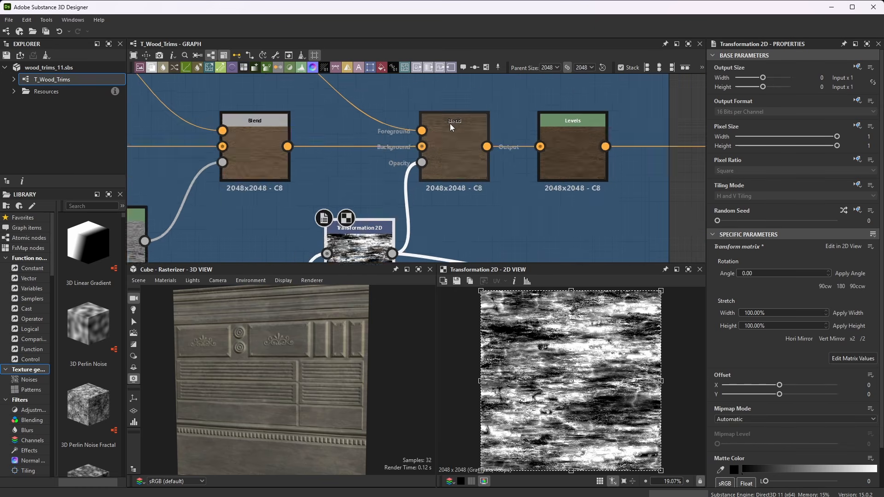
scroll(452, 127, up, 2)
click(465, 155)
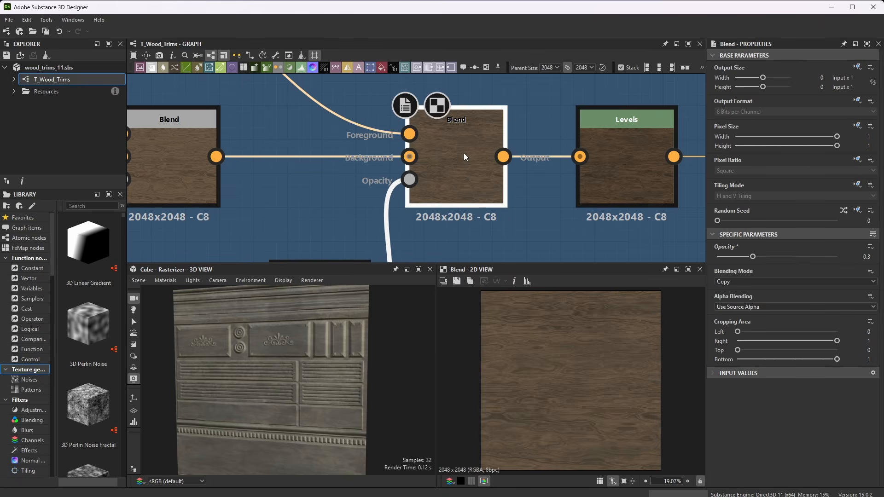
Step: Compare the second Blend node with the first Blend node feeding it and the Levels node it feeds
scroll(449, 206, down, 3)
scroll(450, 206, down, 2)
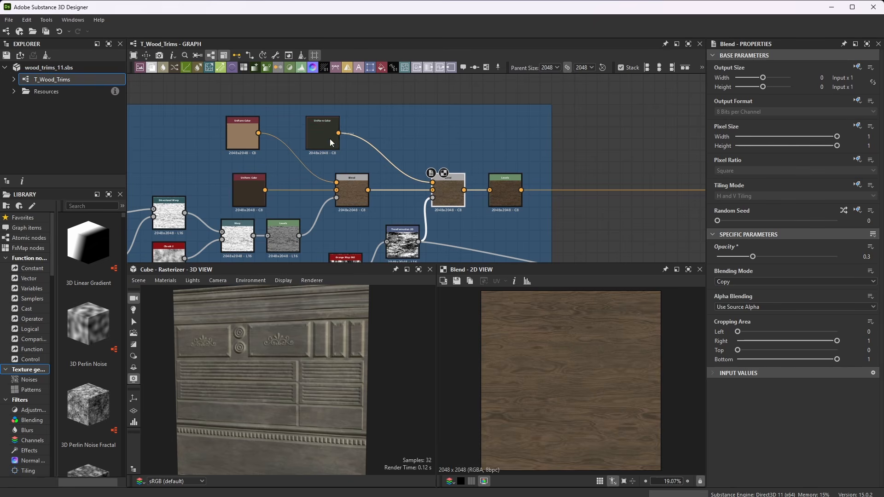
scroll(367, 186, up, 3)
click(184, 193)
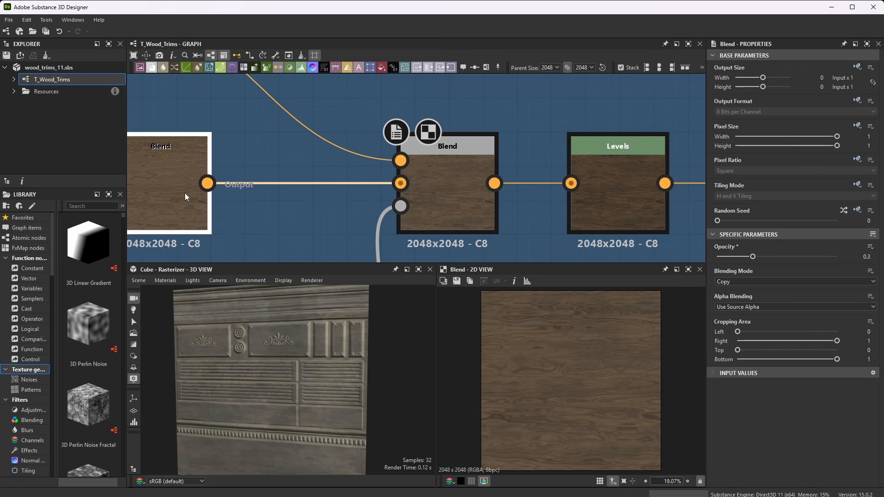
click(460, 205)
scroll(465, 207, up, 2)
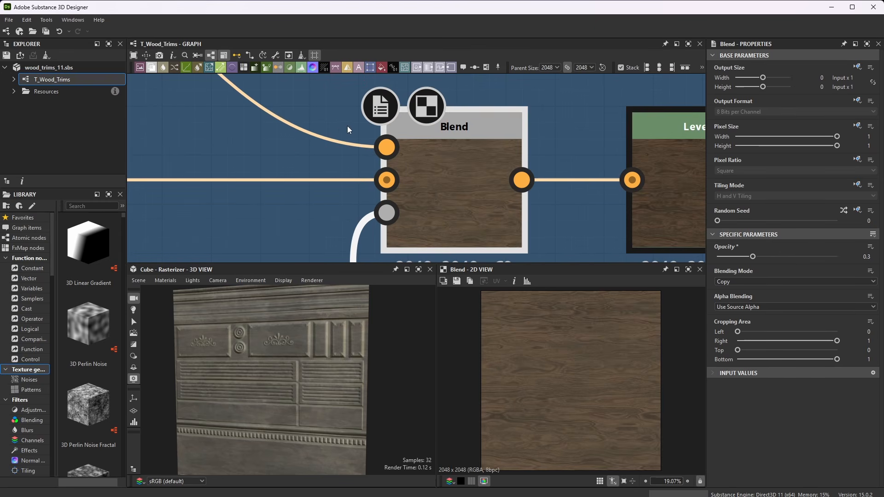
scroll(313, 134, down, 3)
scroll(557, 158, up, 3)
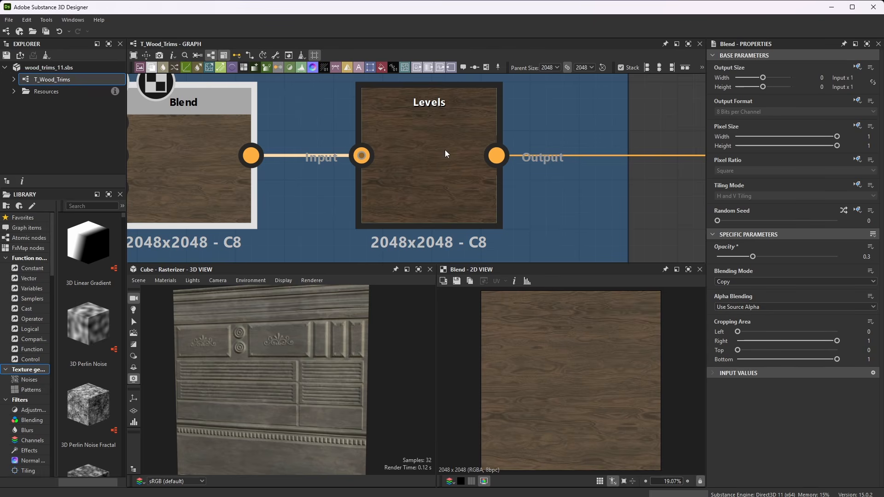
Step: Display the Levels node after the second Blend, review its numeric level values, and return to its histogram
click(445, 150)
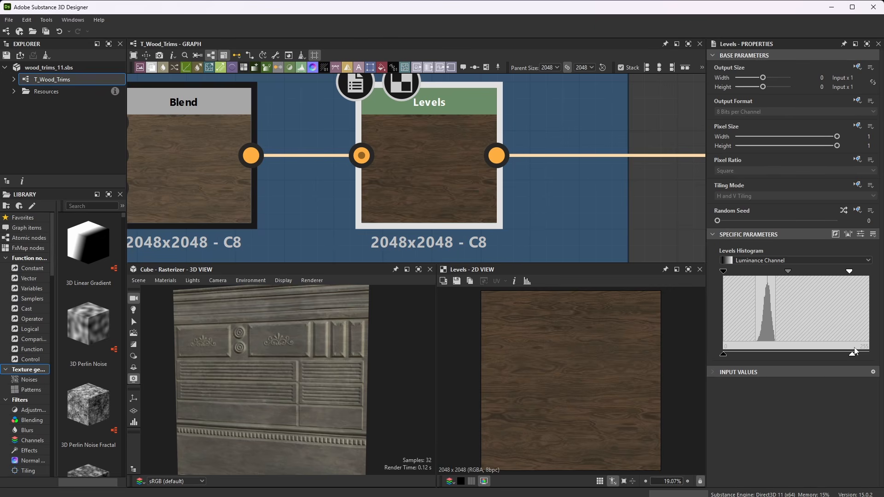
click(860, 234)
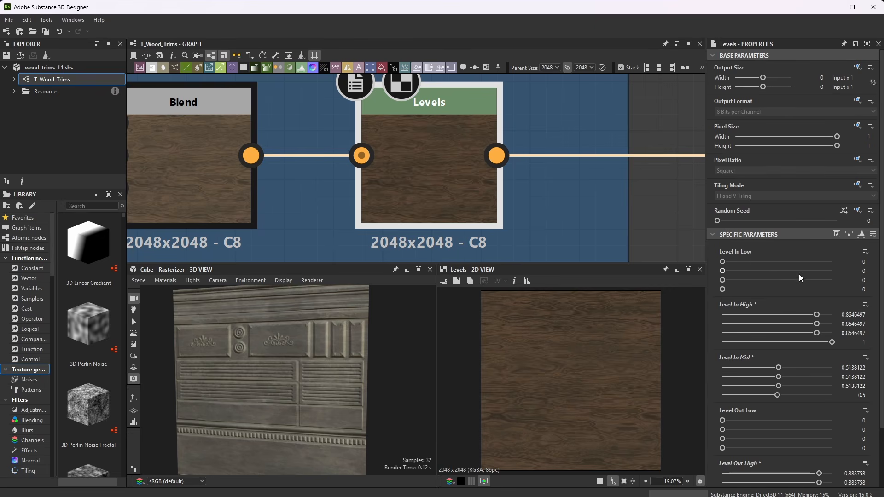
scroll(818, 370, down, 3)
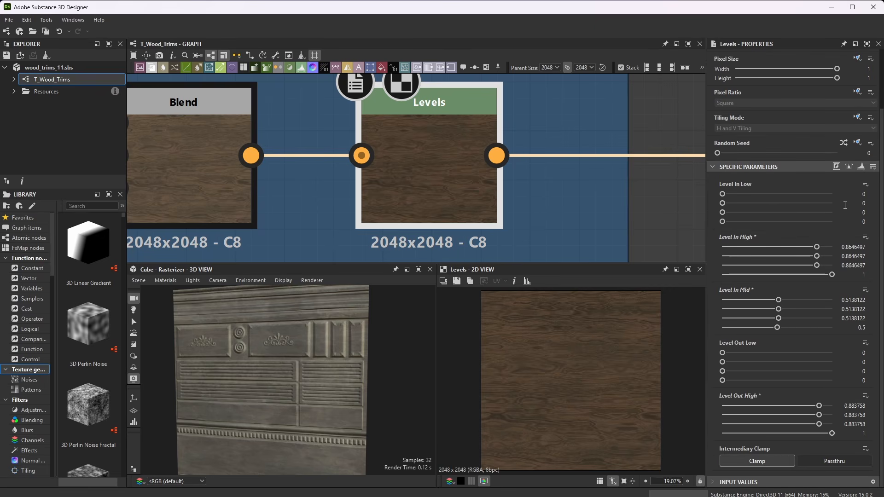
click(859, 166)
Step: Trace the Levels output to the next Blend node, and that Blend's foreground input back to the Grunge frame
scroll(419, 185, down, 5)
scroll(419, 186, down, 3)
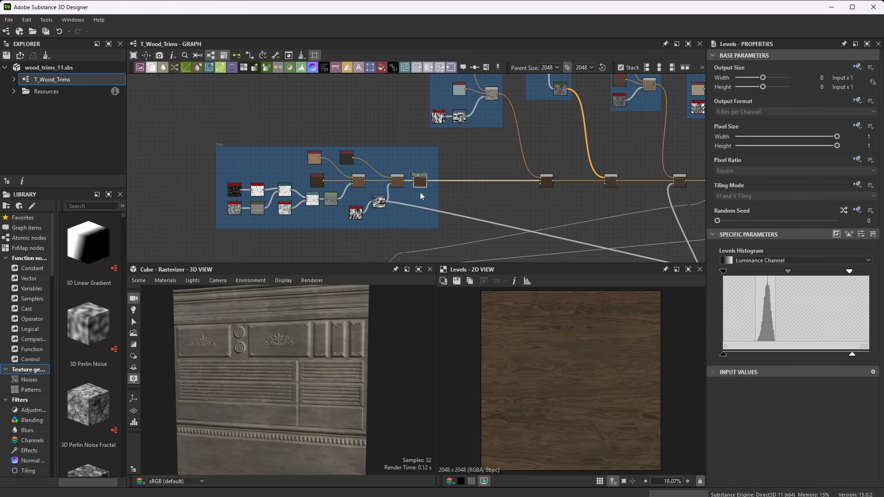
scroll(568, 166, up, 10)
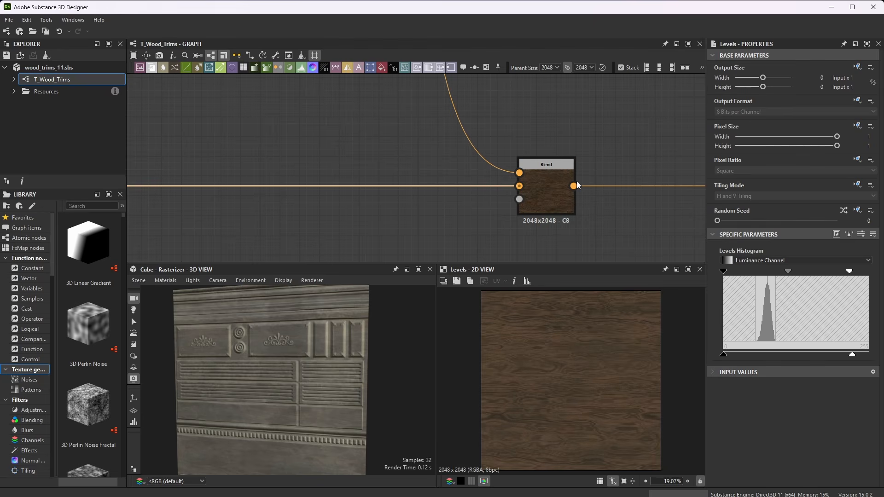
scroll(490, 197, down, 6)
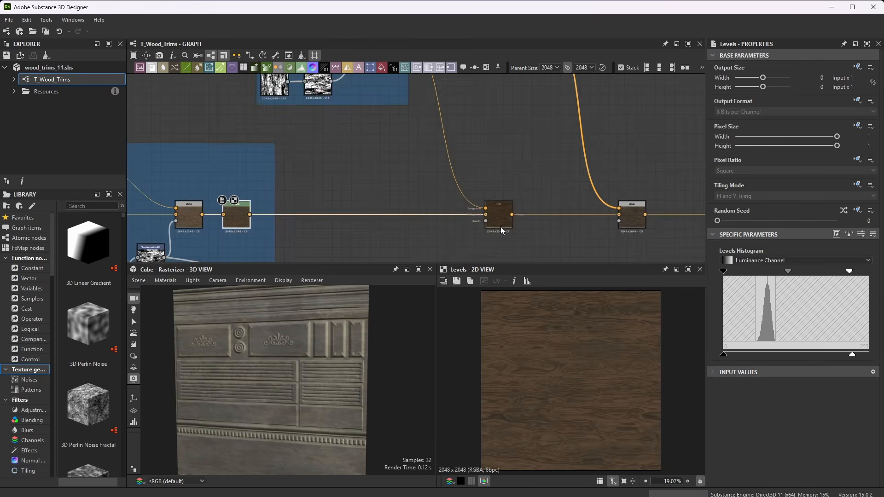
scroll(416, 160, up, 6)
scroll(358, 90, down, 2)
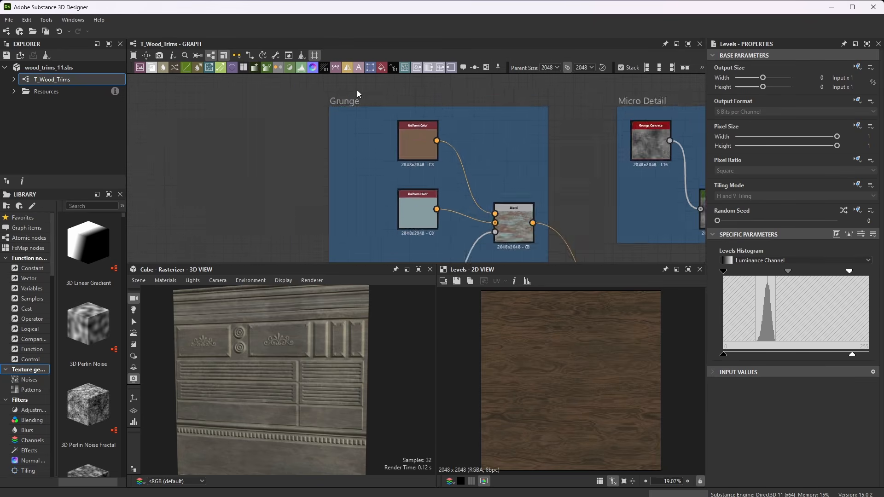
scroll(352, 117, up, 5)
scroll(364, 106, down, 6)
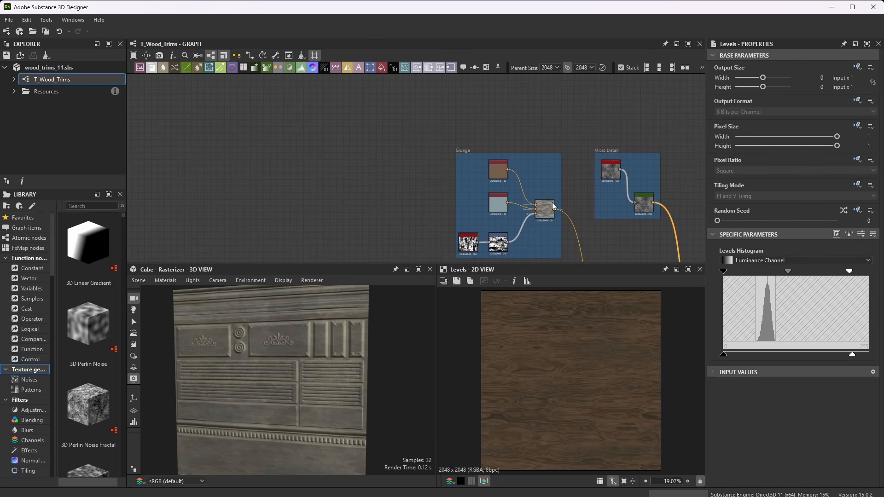
scroll(532, 217, up, 3)
Step: Display the Grunge frame's brown Uniform Color node and check its hex code in the Color Editor
double_click(411, 120)
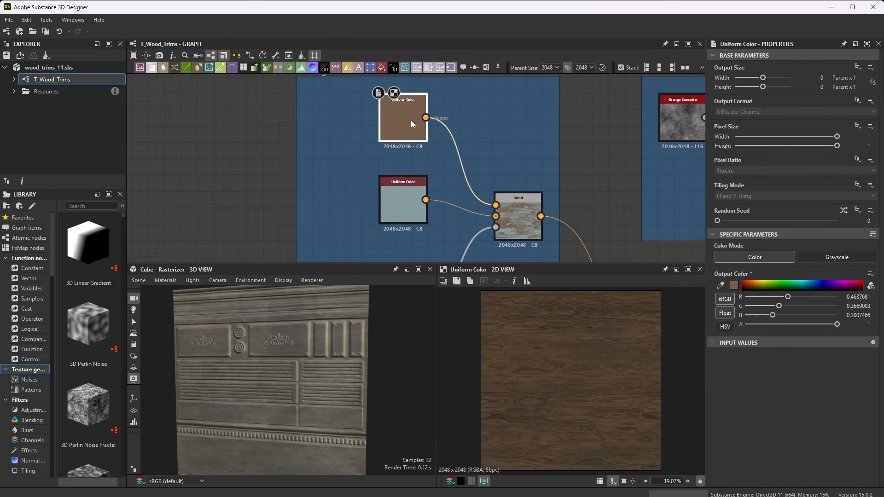
click(736, 286)
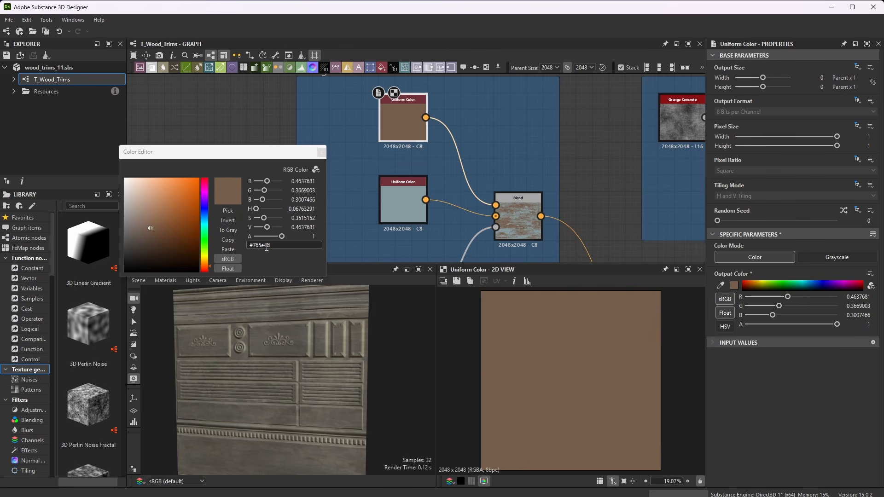
click(321, 152)
Step: Display the Grunge frame's pale blue Uniform Color node and check its hex code in the Color Editor
double_click(415, 209)
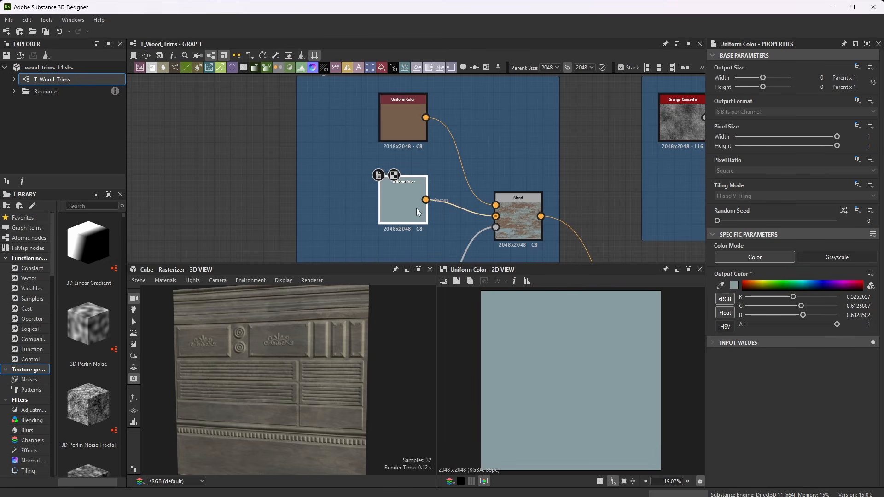
click(734, 286)
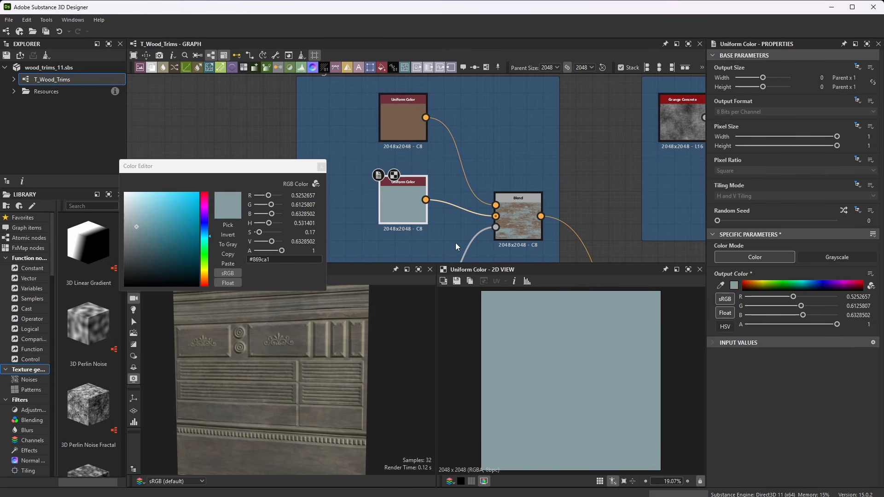
scroll(421, 210, up, 2)
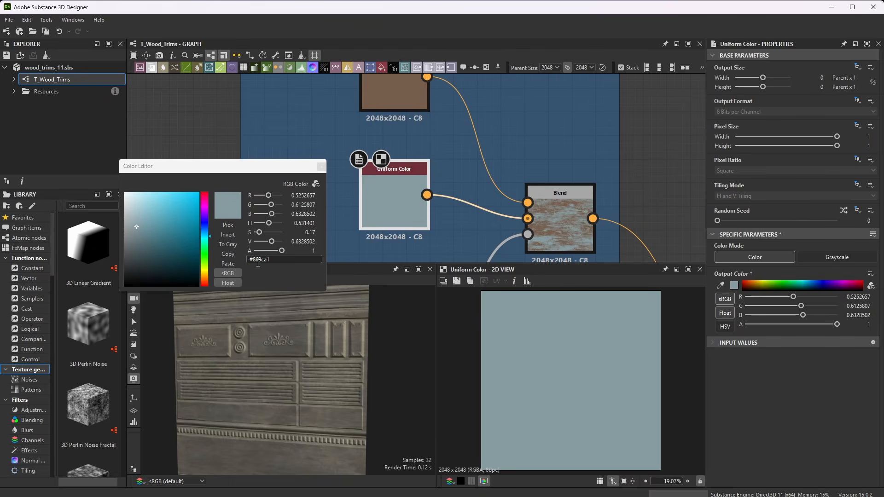
click(322, 166)
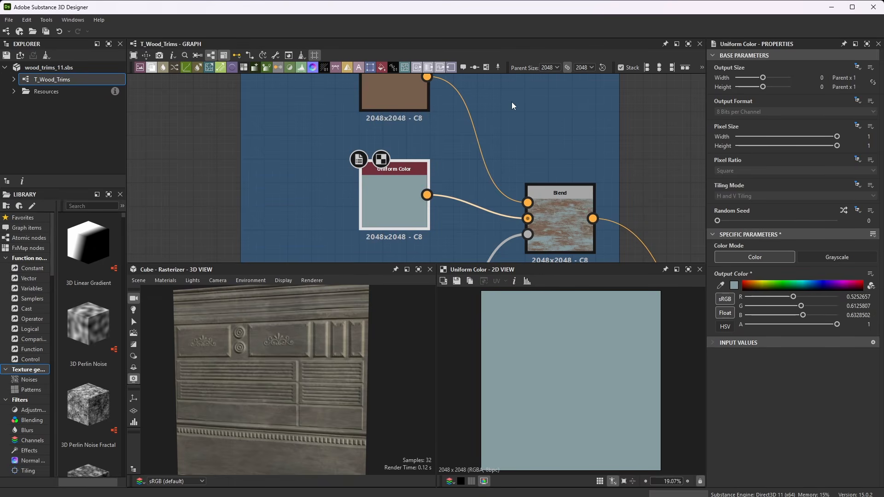
Step: Review the Grunge frame's Blend settings and the instance parameters of its Grunge Map 002 node
double_click(548, 223)
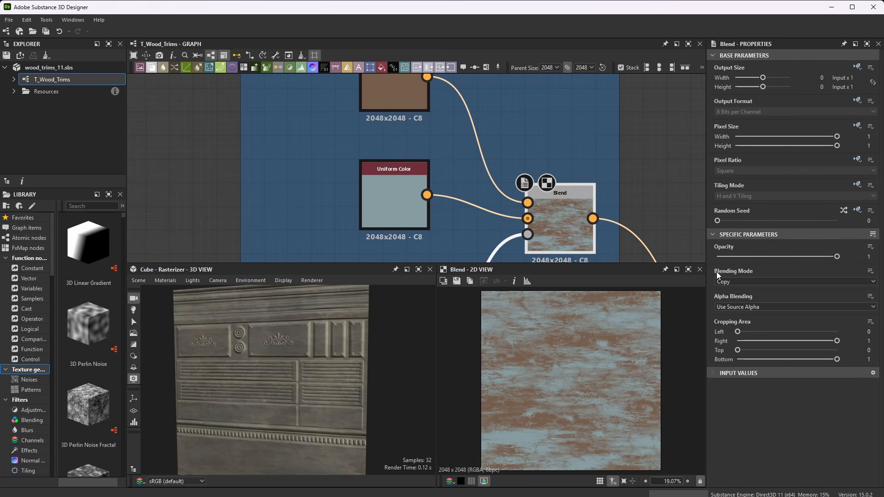
scroll(483, 126, down, 3)
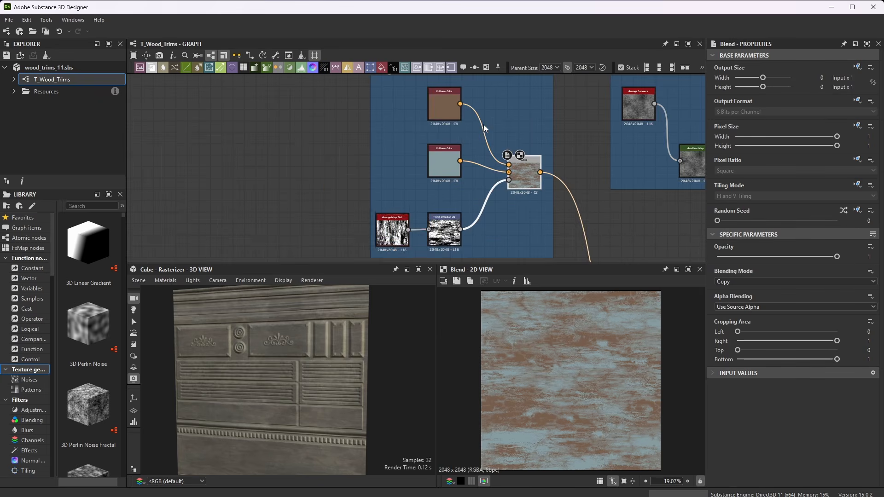
scroll(429, 198, up, 1)
middle_drag(423, 240, 471, 208)
scroll(472, 209, up, 3)
double_click(420, 194)
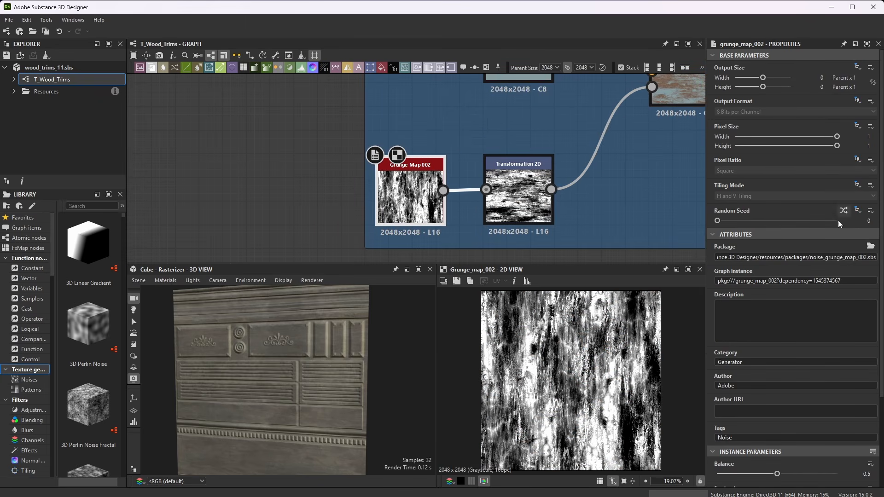
scroll(839, 225, down, 3)
scroll(550, 205, up, 2)
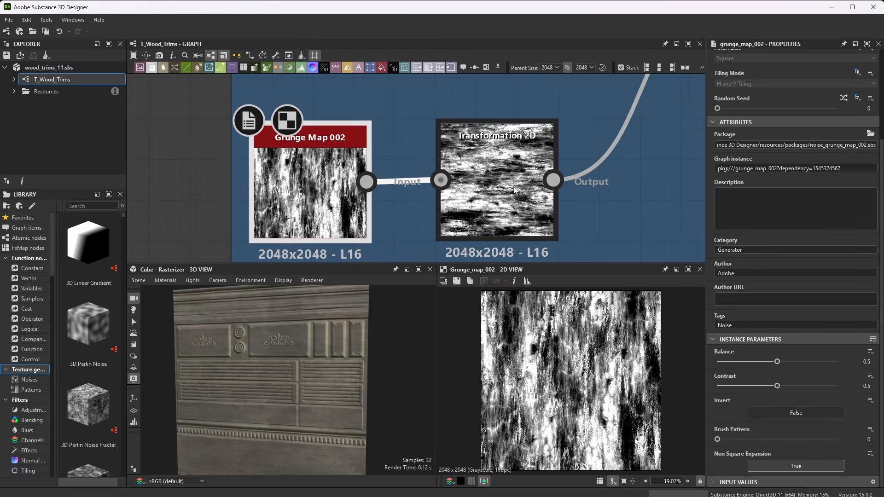
Step: Display the Grunge frame's Transformation 2D node and trace the color and mask inputs into its Blend node
double_click(548, 205)
scroll(426, 203, down, 9)
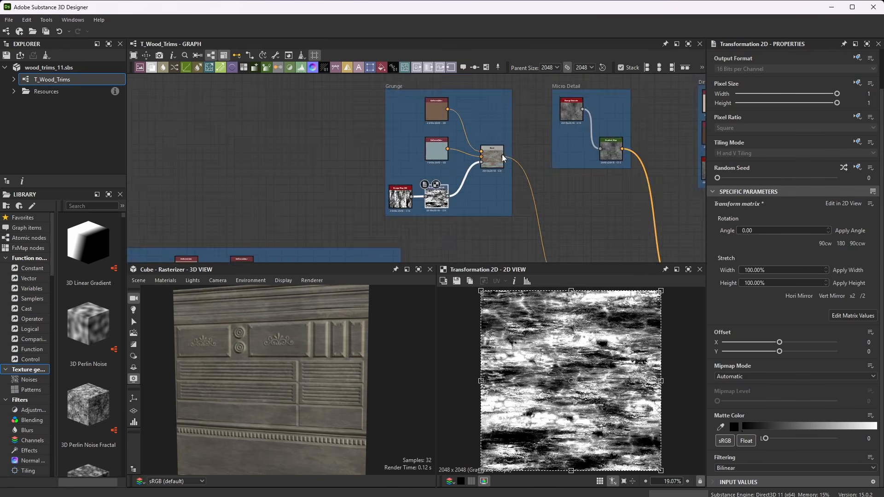
scroll(520, 134, up, 4)
scroll(435, 195, up, 3)
scroll(433, 177, down, 3)
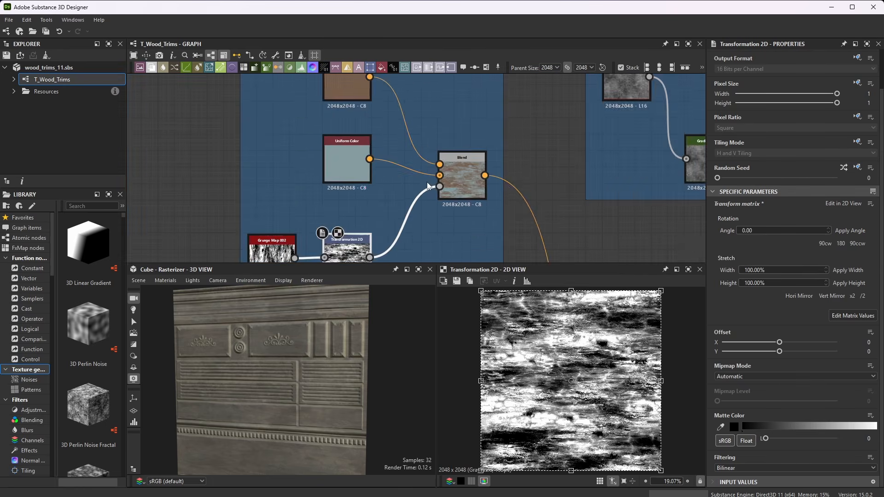
scroll(462, 151, up, 4)
scroll(373, 190, down, 3)
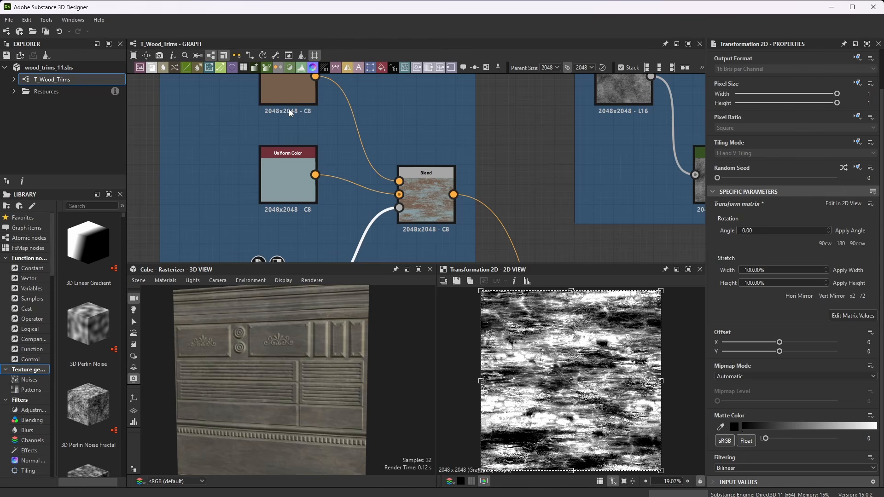
Step: Review the Grunge frame's Blend result again and trace its output to the foreground of the main-line Blend
double_click(441, 206)
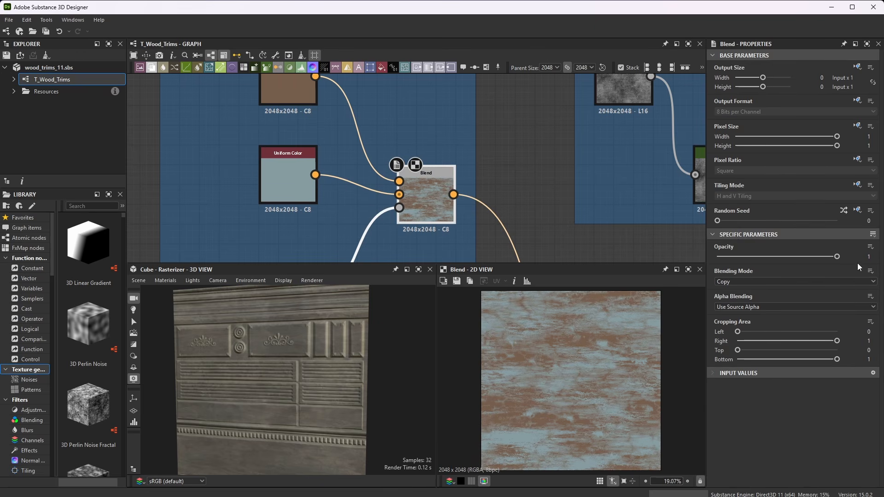
scroll(401, 145, down, 5)
scroll(386, 139, up, 5)
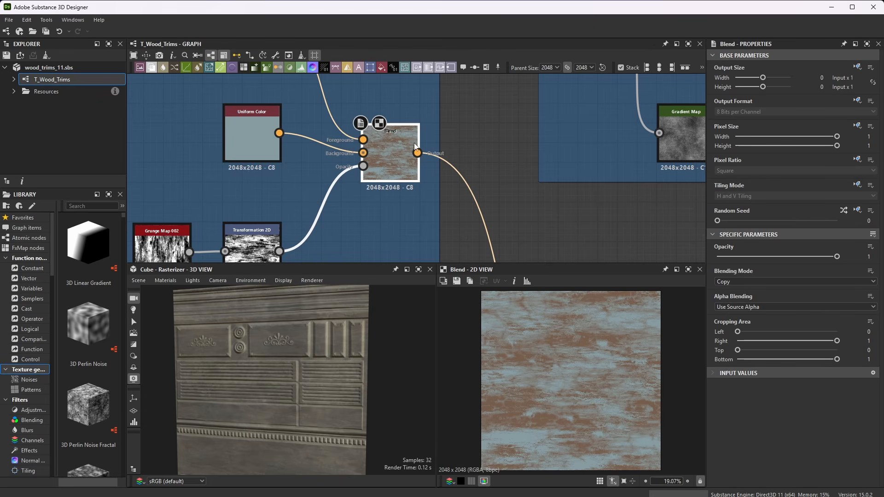
scroll(414, 146, down, 4)
scroll(471, 250, up, 5)
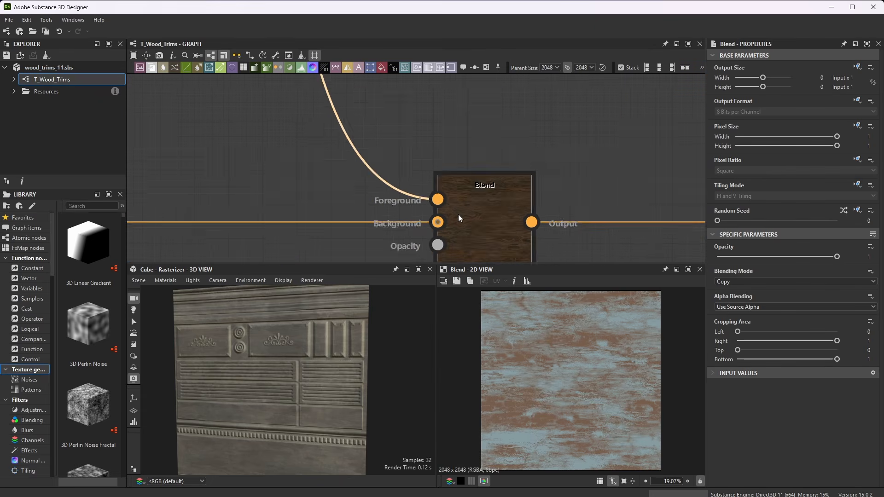
Step: Display the main-line Blend node, review its opacity and blending mode, and compare its result with the preceding Levels node
double_click(493, 210)
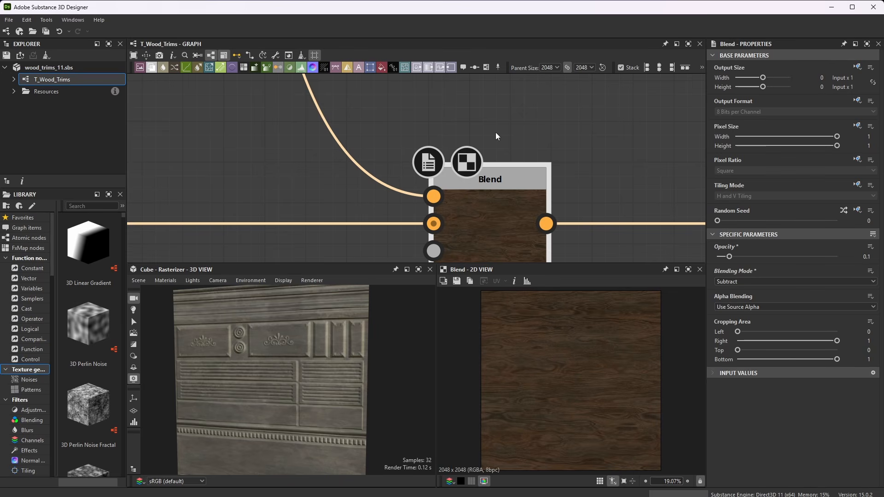
scroll(496, 132, down, 5)
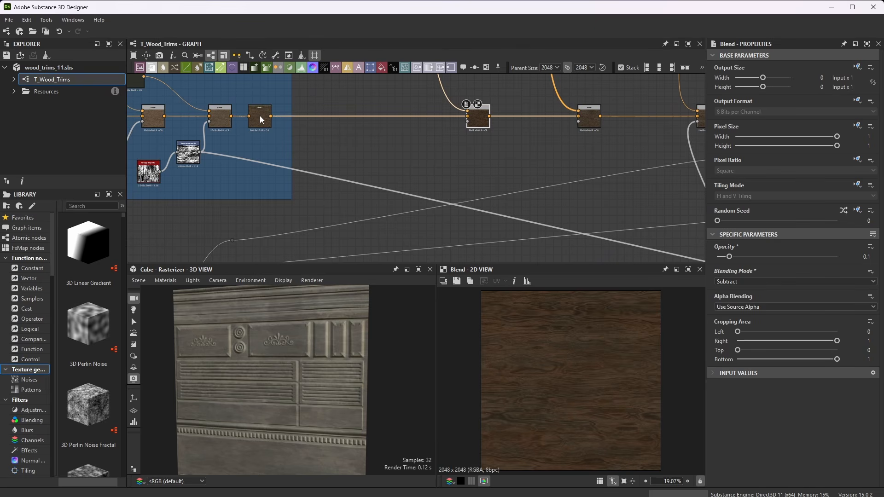
double_click(261, 120)
double_click(489, 123)
scroll(598, 387, up, 4)
Step: Display the Grunge Concrete node in the Micro Detail frame and review its instance parameters
scroll(447, 207, down, 5)
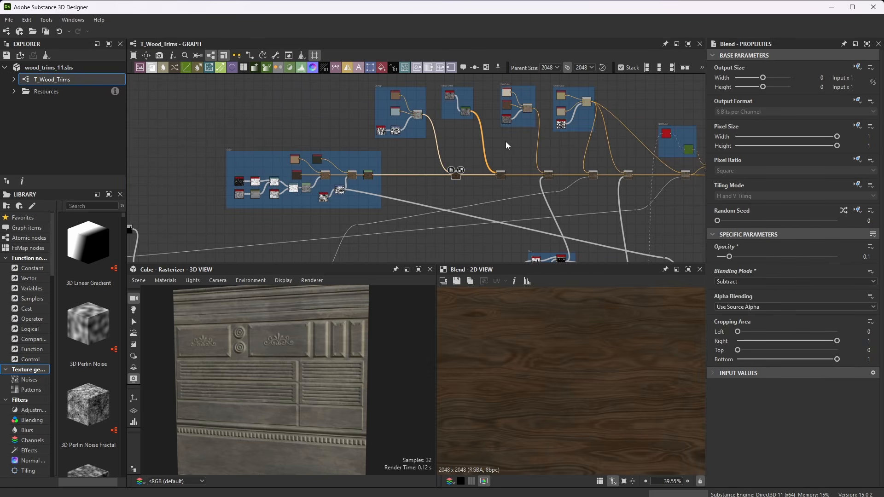
scroll(501, 94, up, 2)
scroll(493, 147, down, 3)
scroll(458, 103, up, 10)
scroll(470, 120, up, 4)
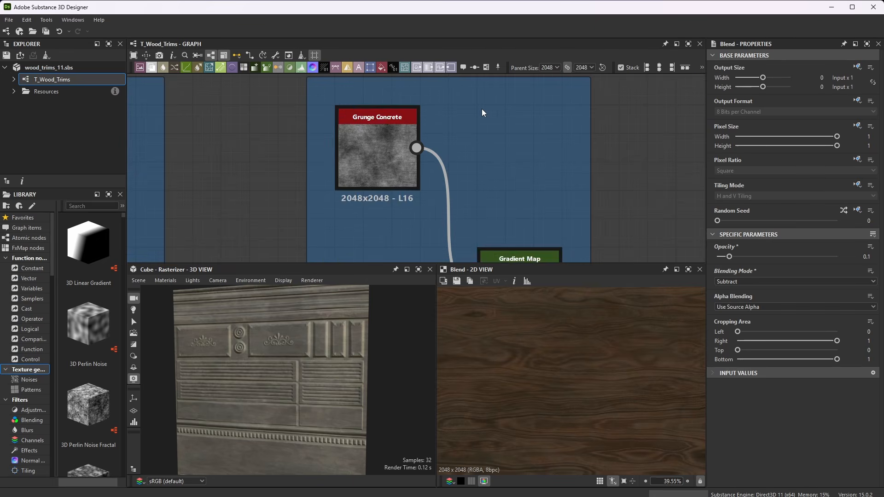
scroll(380, 129, down, 3)
scroll(413, 122, up, 1)
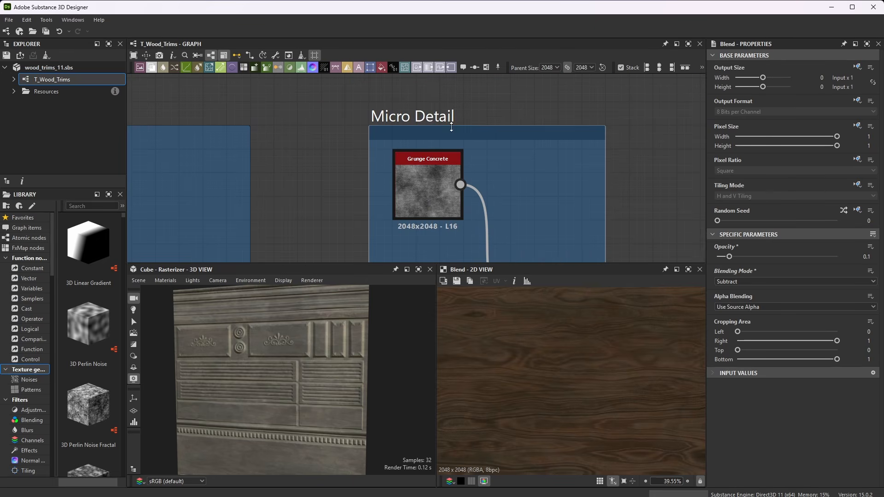
click(430, 180)
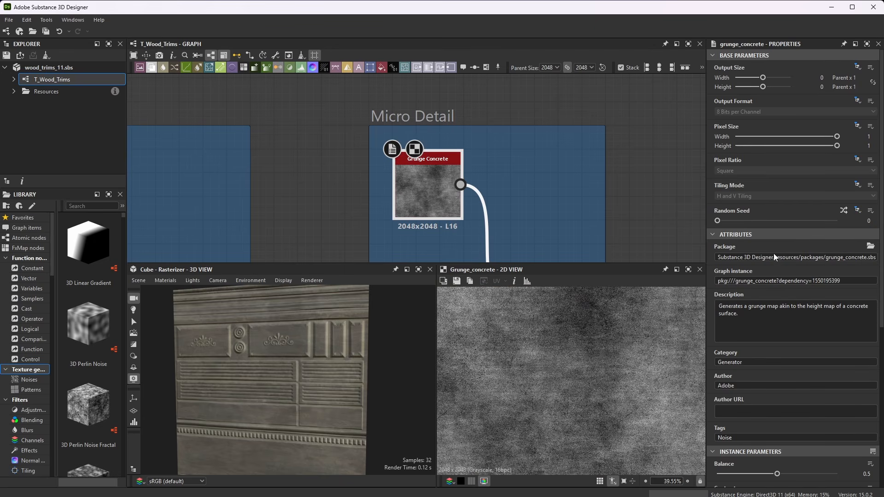
scroll(820, 219, down, 6)
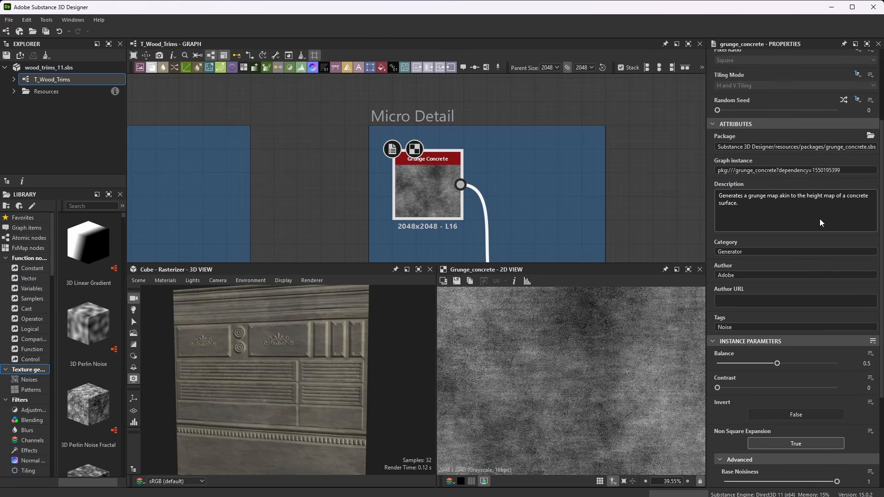
Step: Finish reviewing the Micro Detail Grunge Concrete parameters, and display the connected Gradient Map node to review its color mode and gradient
scroll(466, 142, down, 3)
scroll(476, 204, up, 5)
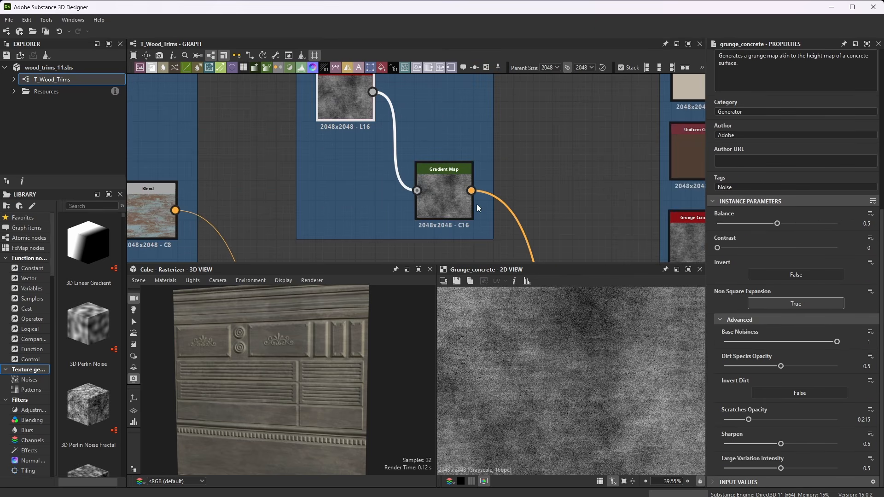
click(450, 169)
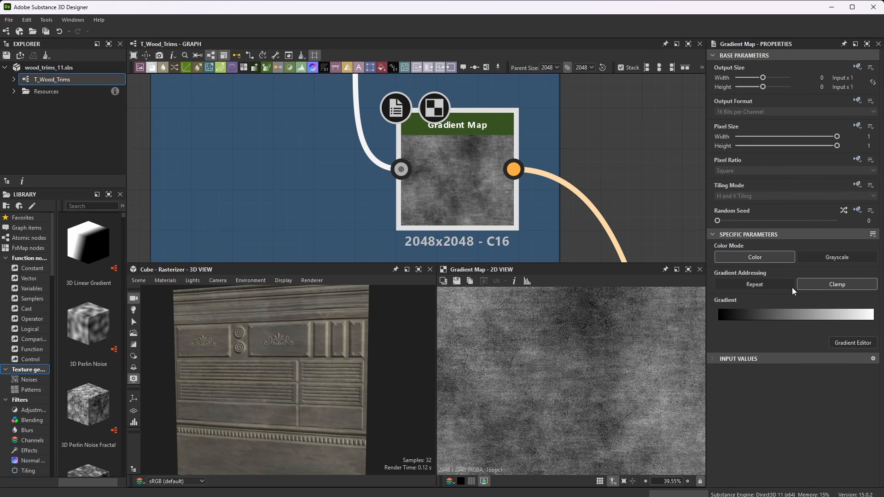
scroll(531, 166, down, 2)
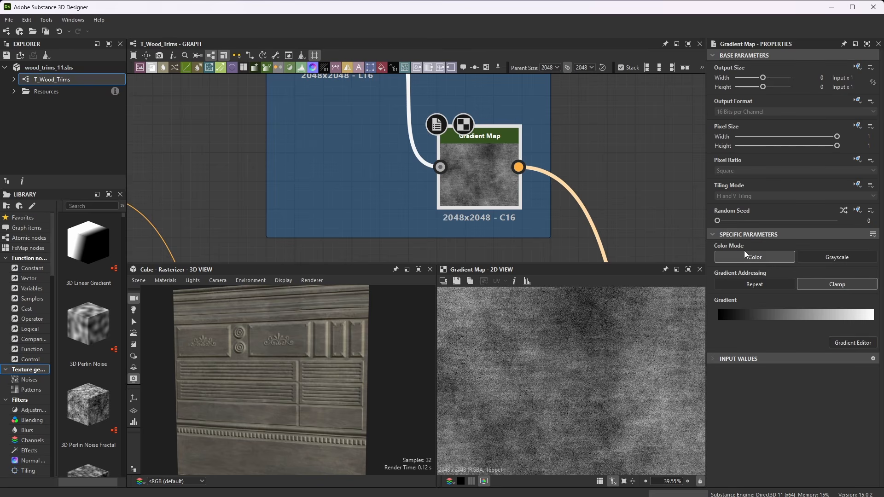
Step: Trace the Micro Detail Gradient Map output to the foreground of the main-line Blend, display that Blend and review its opacity and blending mode
scroll(520, 153, down, 5)
scroll(508, 129, up, 2)
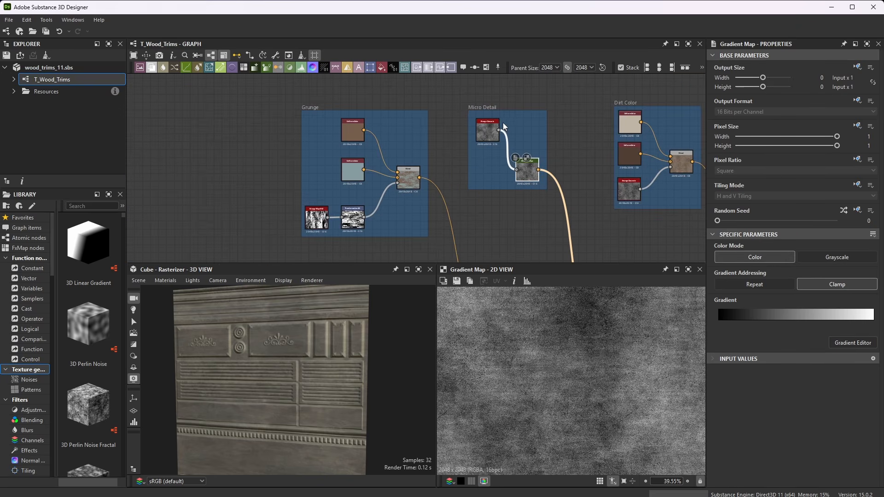
scroll(513, 128, down, 3)
scroll(545, 206, up, 8)
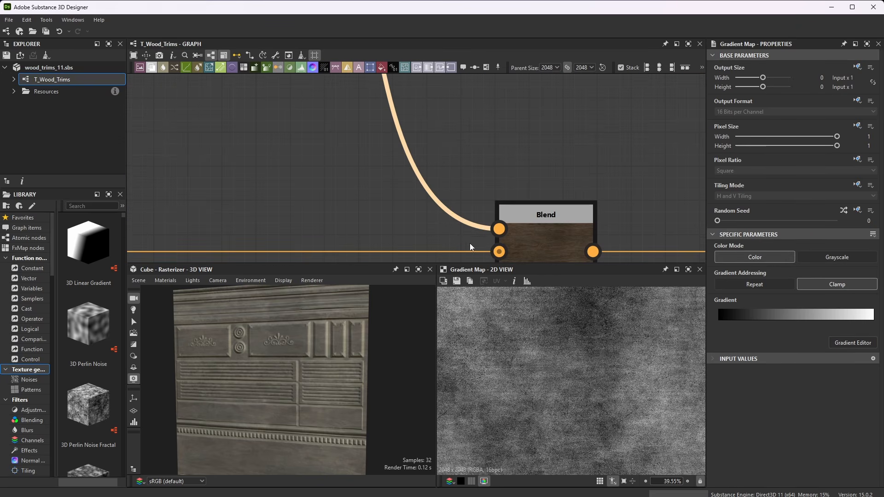
scroll(490, 172, down, 5)
scroll(521, 198, up, 6)
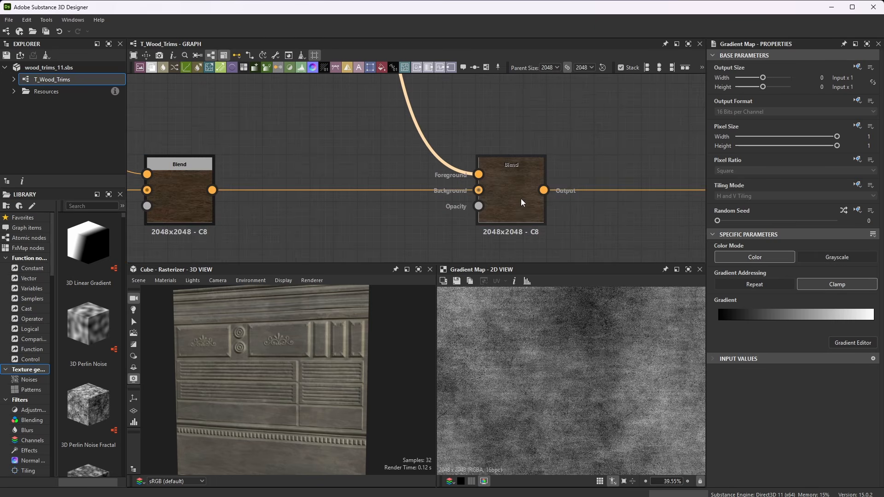
click(504, 187)
scroll(581, 341, up, 10)
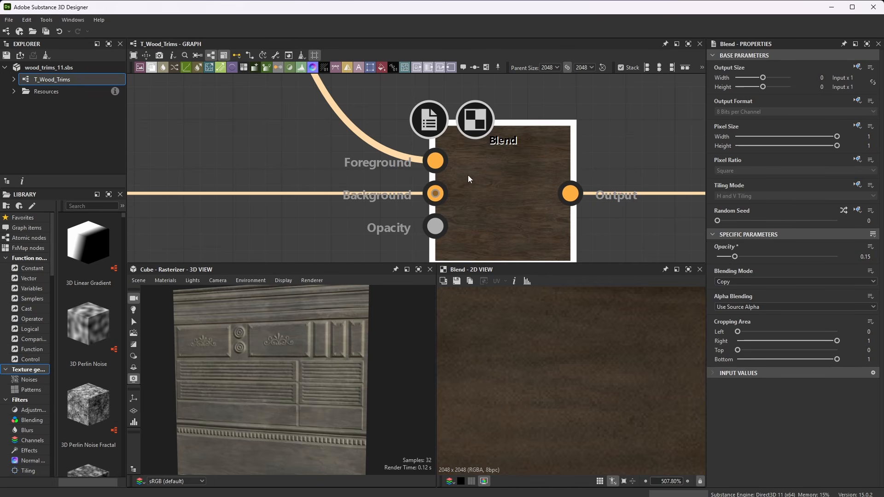
Step: Display the next main-line Blend node, review its opacity, and trace its foreground input back to the Dirt Color frame
scroll(422, 153, down, 12)
scroll(465, 141, up, 4)
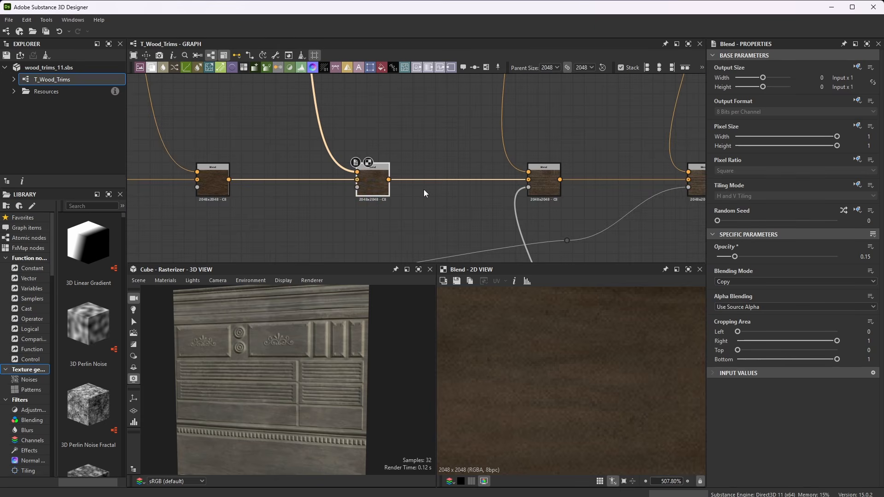
scroll(424, 189, up, 3)
scroll(611, 172, up, 5)
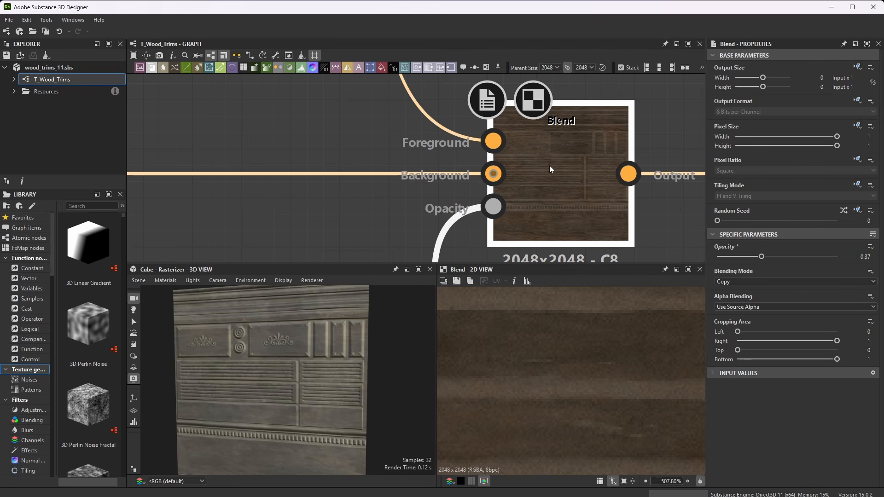
scroll(536, 170, down, 10)
scroll(501, 101, up, 6)
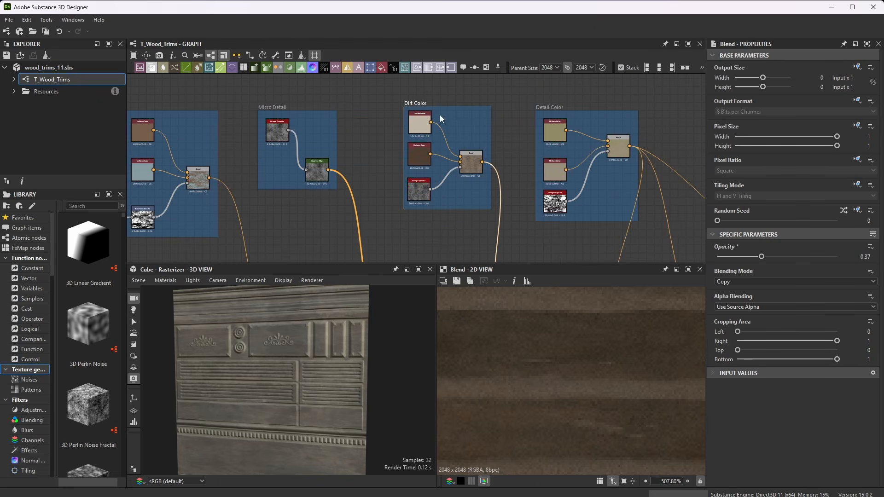
scroll(458, 134, down, 6)
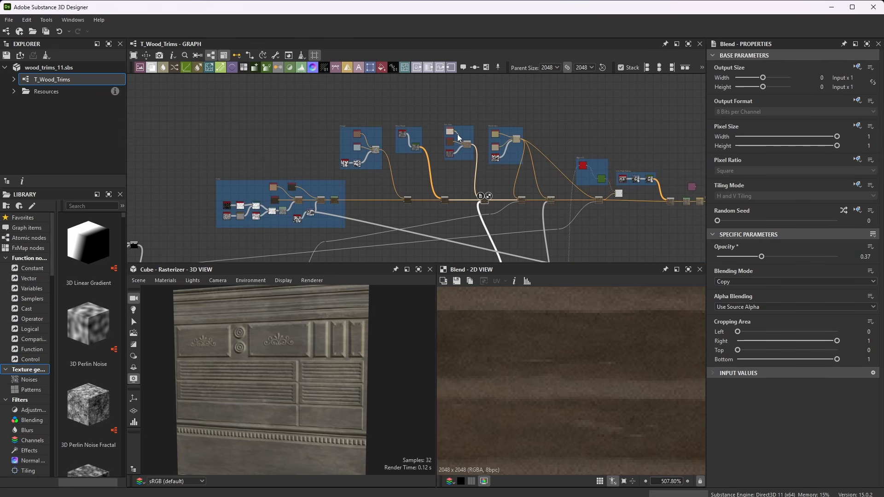
Step: Inspect the Dirt Color frame's light beige Uniform Color node and check its hex value in the Color Editor
scroll(456, 129, up, 10)
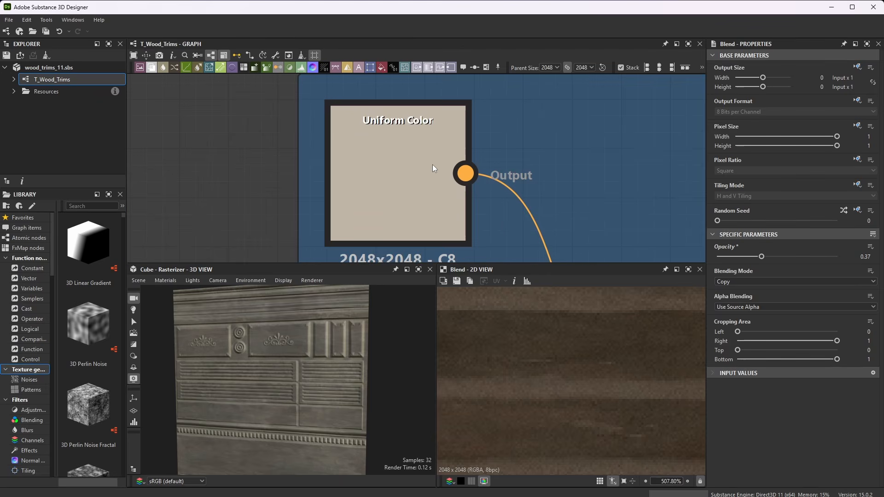
click(432, 164)
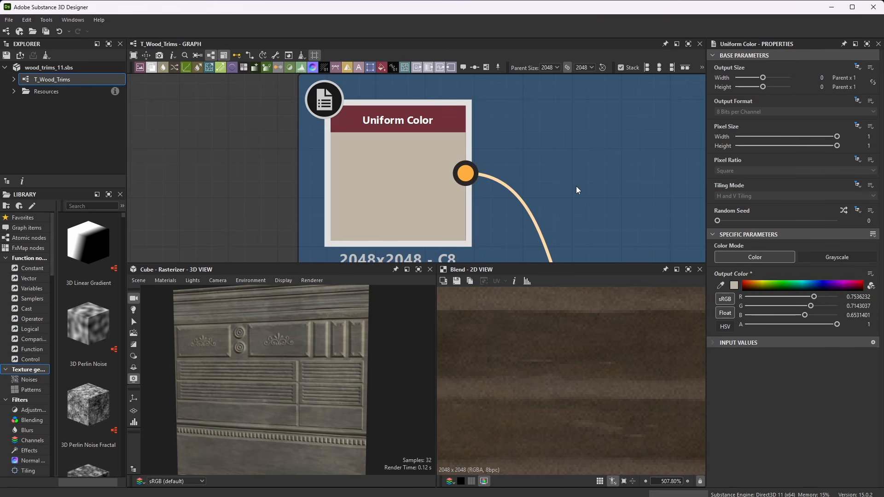
click(734, 285)
scroll(619, 107, down, 3)
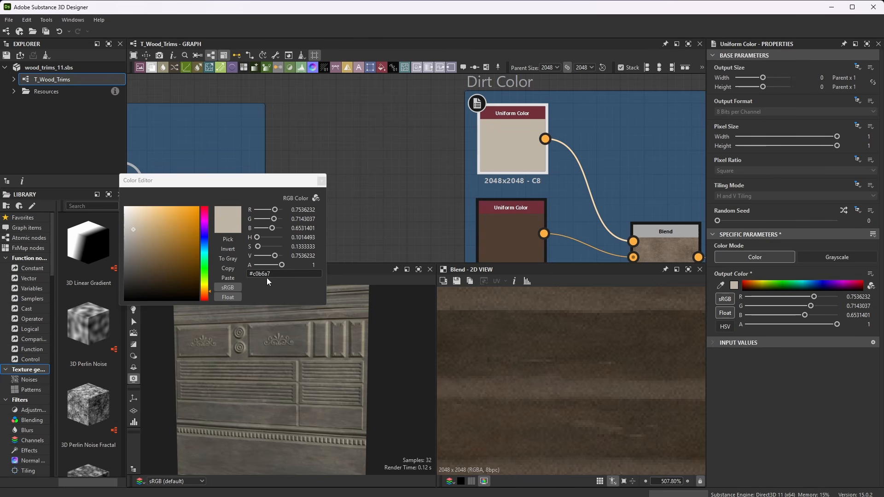
click(321, 180)
Step: Display the Dirt Color frame's dark brown Uniform Color node and check its hex value in the Color Editor
click(505, 235)
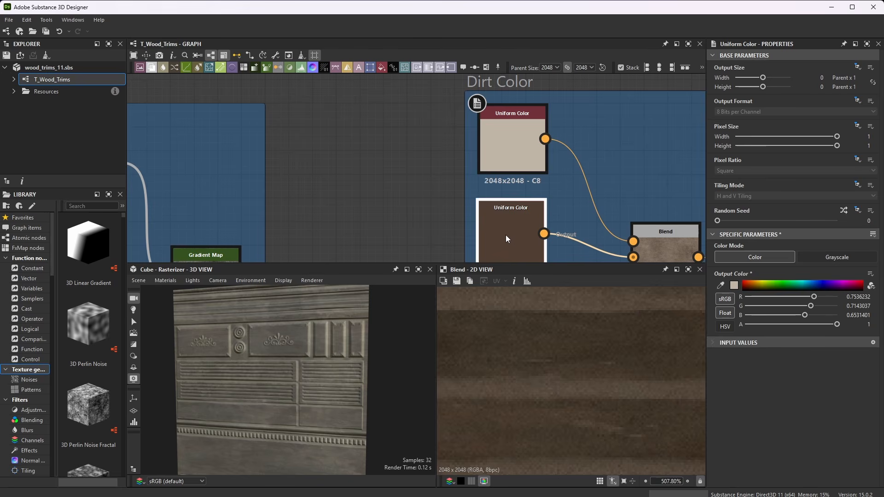
click(734, 287)
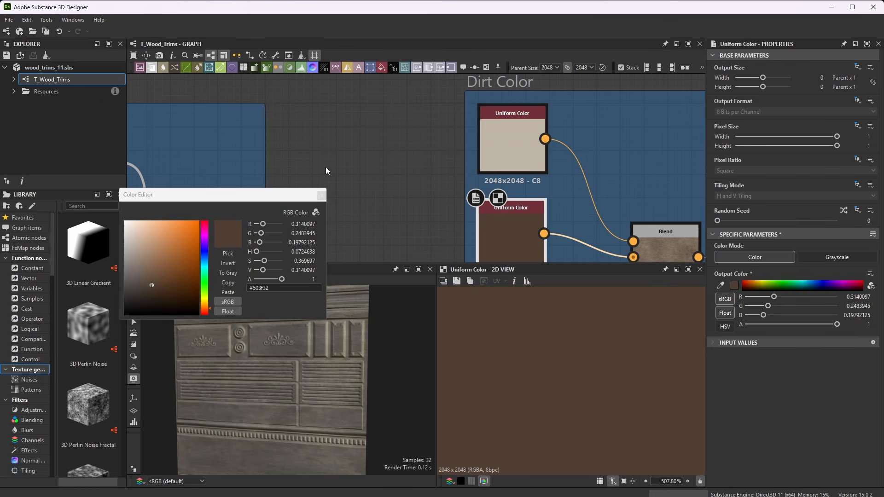
click(321, 194)
scroll(318, 133, down, 3)
scroll(468, 176, up, 3)
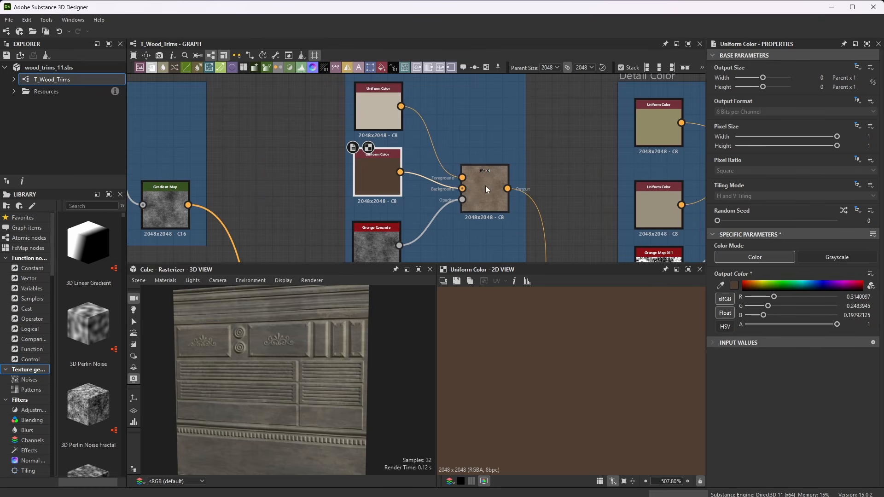
Step: Display the Dirt Color frame's Blend node, then the Grunge Concrete node feeding its opacity, and review their settings
click(482, 183)
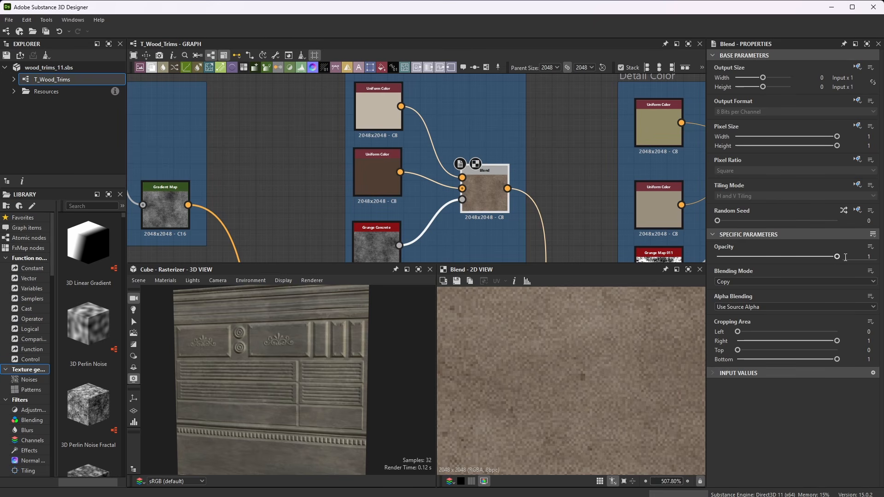
scroll(457, 220, up, 5)
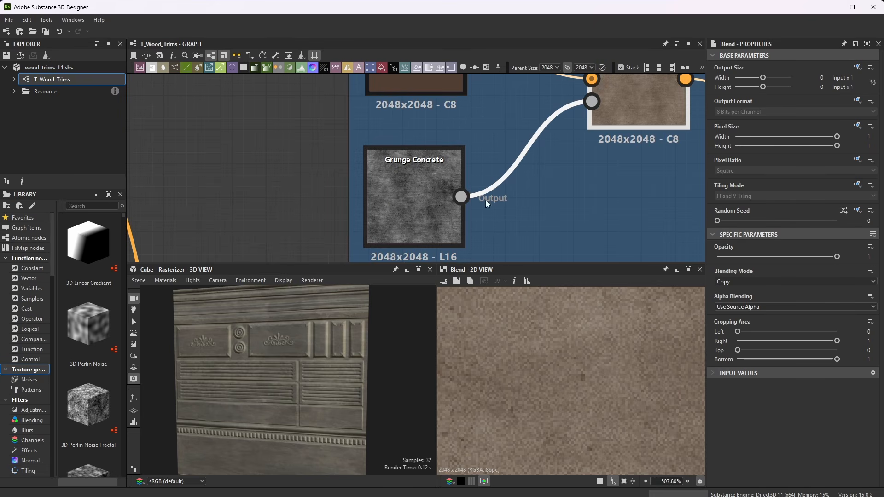
click(425, 192)
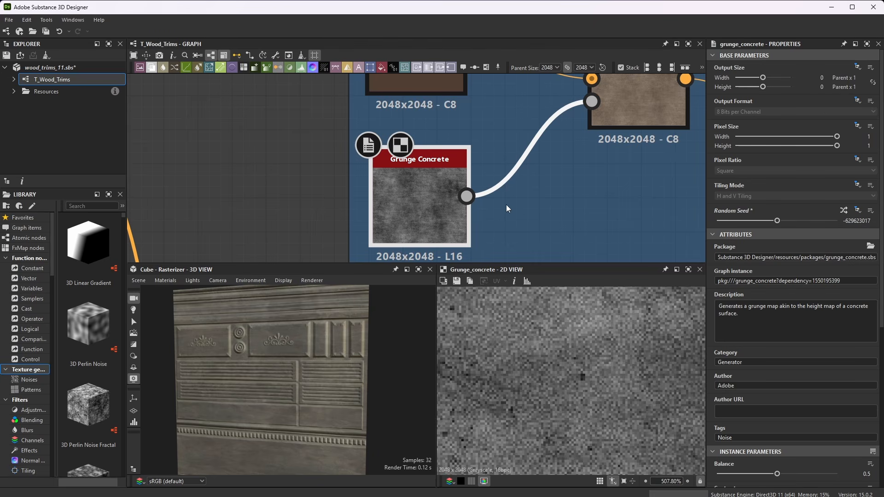
scroll(507, 208, down, 4)
scroll(591, 110, up, 3)
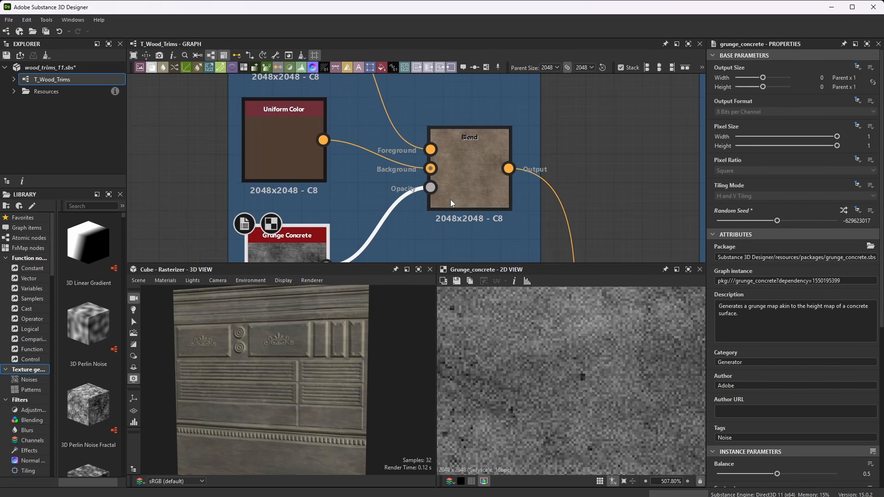
Step: Display the Dirt Color Blend result again and examine the whole texture in the 2D view
click(475, 172)
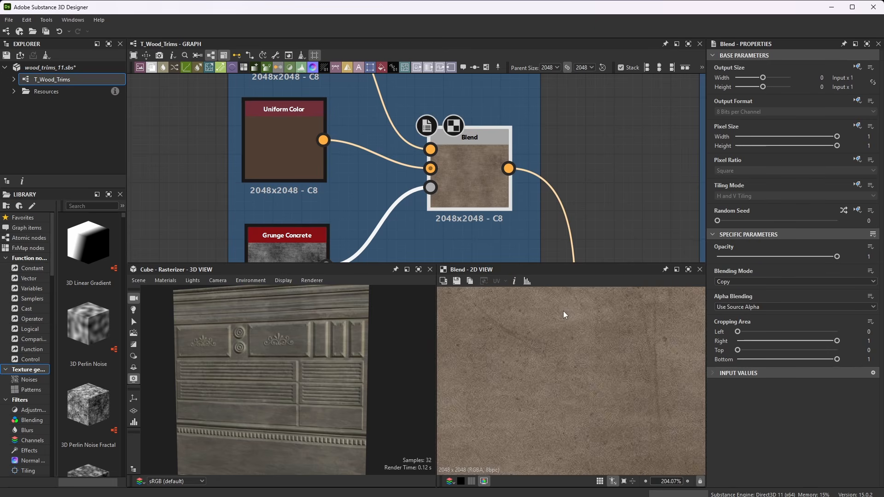
scroll(589, 334, down, 5)
scroll(611, 396, up, 2)
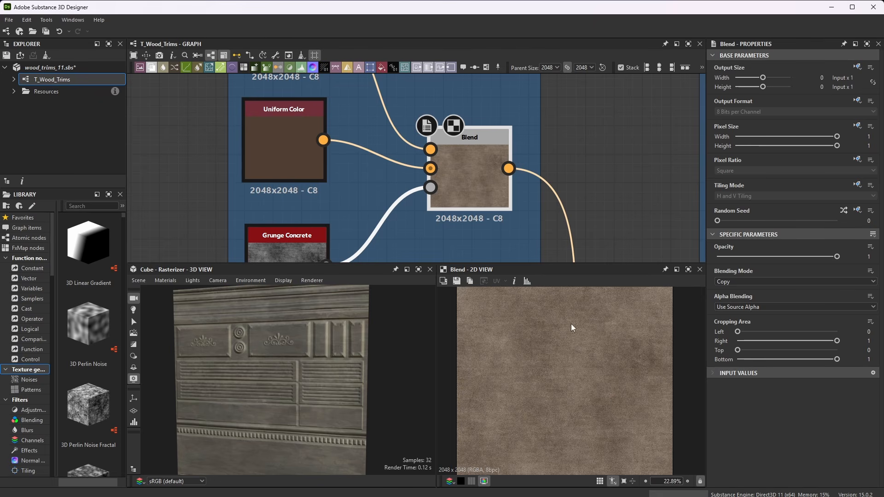
scroll(459, 110, down, 3)
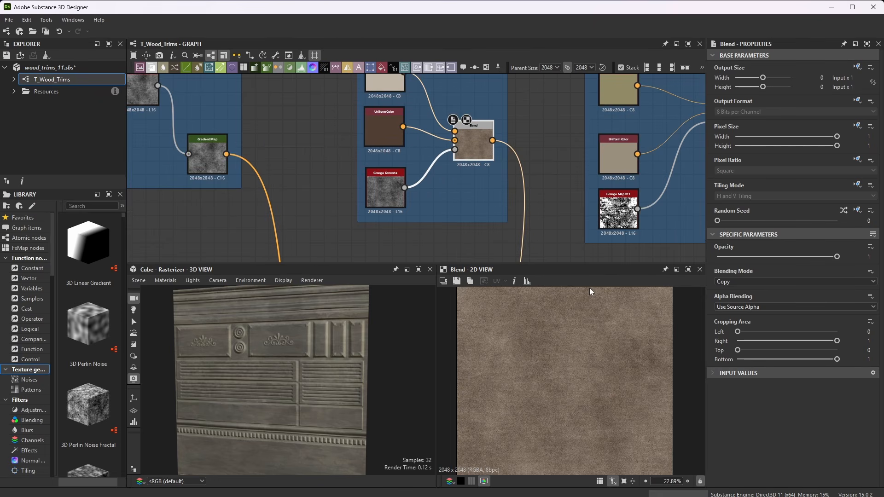
Step: Trace the Dirt Color Blend output to the foreground of the main-line Blend, then display that Blend and review its opacity and result
scroll(407, 122, down, 3)
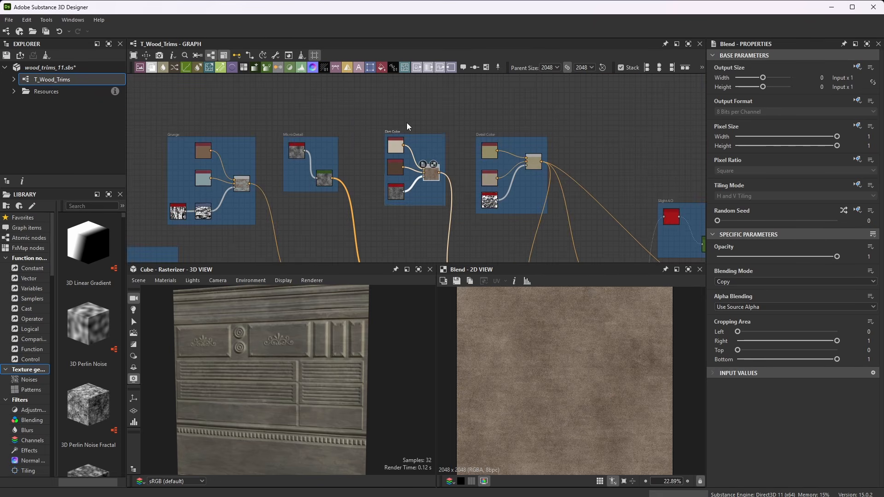
scroll(383, 168, up, 2)
scroll(454, 197, up, 1)
scroll(403, 132, up, 1)
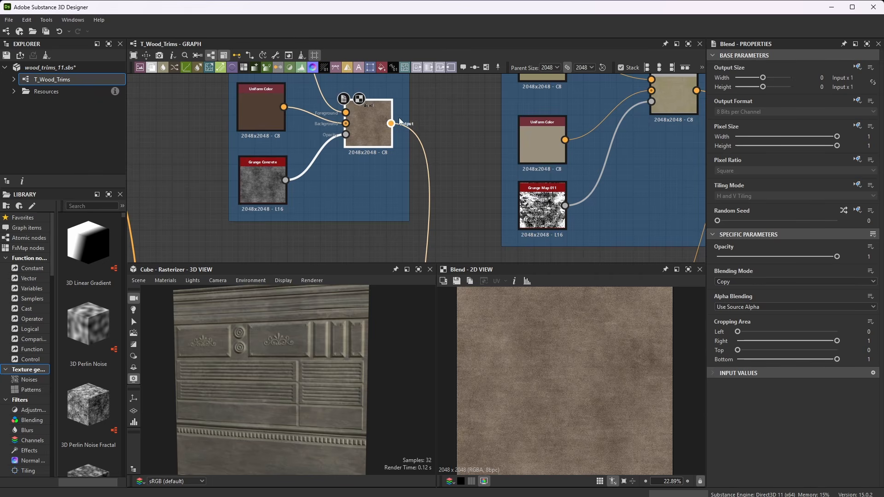
scroll(402, 154, down, 3)
scroll(404, 136, up, 3)
scroll(404, 137, up, 3)
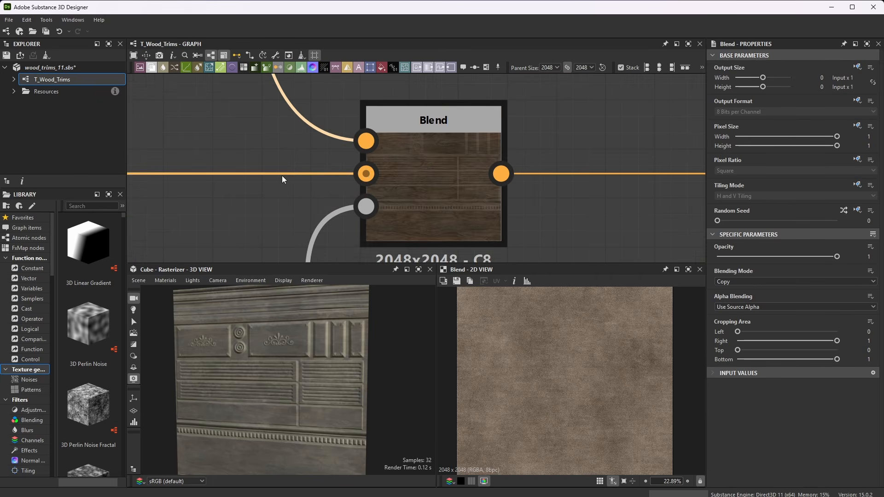
scroll(282, 176, down, 3)
scroll(438, 184, up, 3)
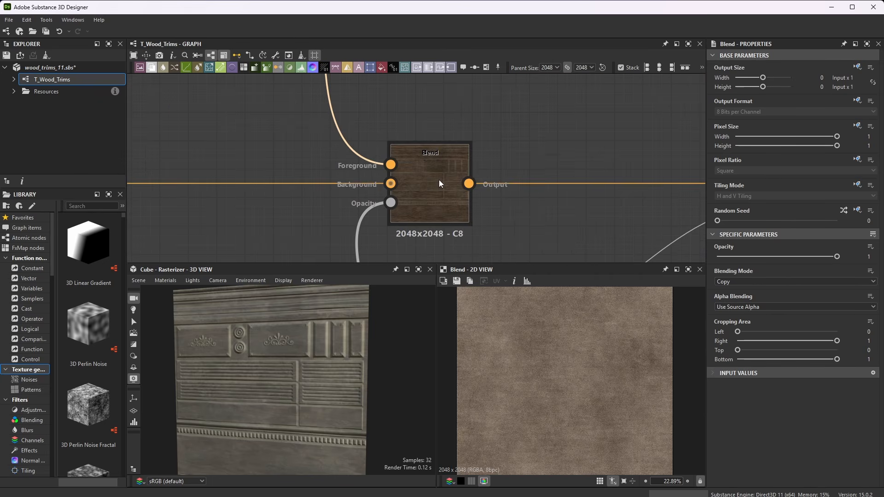
click(438, 178)
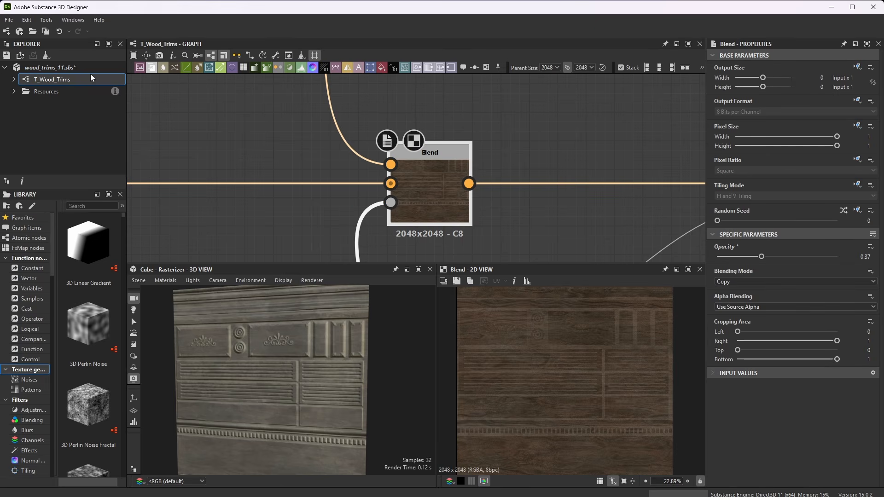
Step: Save the wood_trims_11.sbs package
click(8, 20)
click(35, 69)
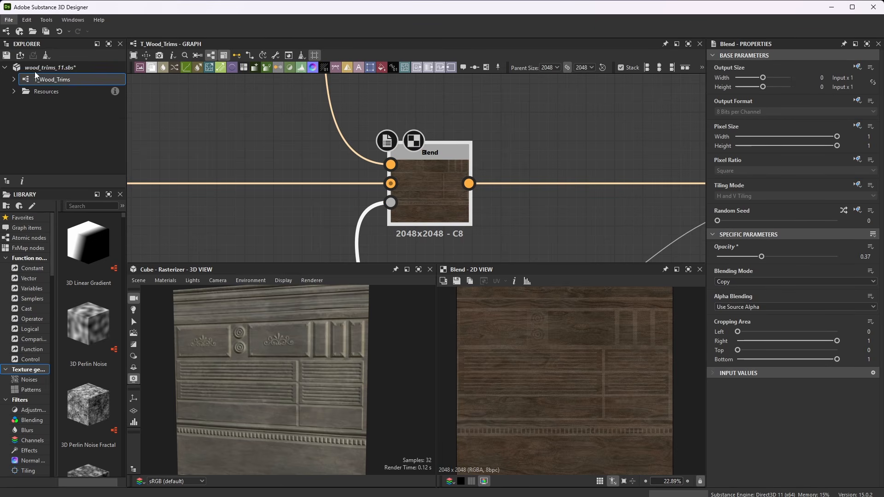
Step: Trace the dirt Blend's opacity mask back through the Dirt frame to the Non Uniform Directional Warp node at the end of the height chain
scroll(545, 178, down, 5)
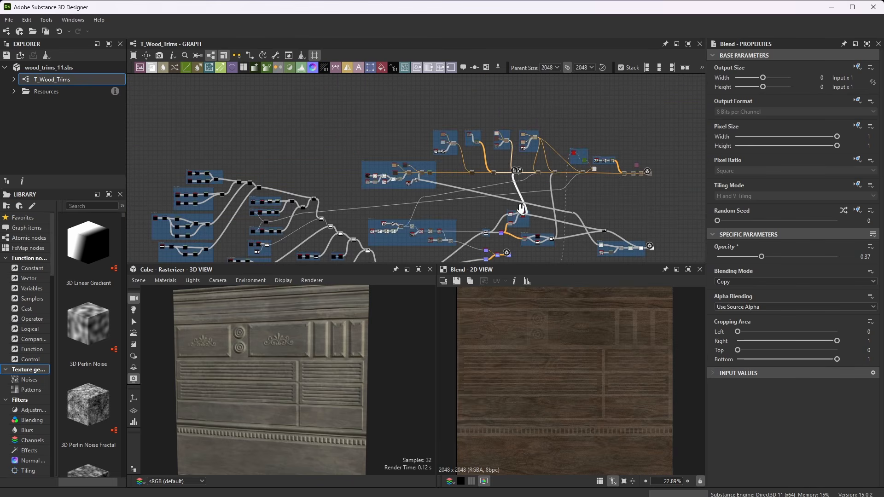
scroll(449, 214, up, 3)
scroll(440, 182, down, 1)
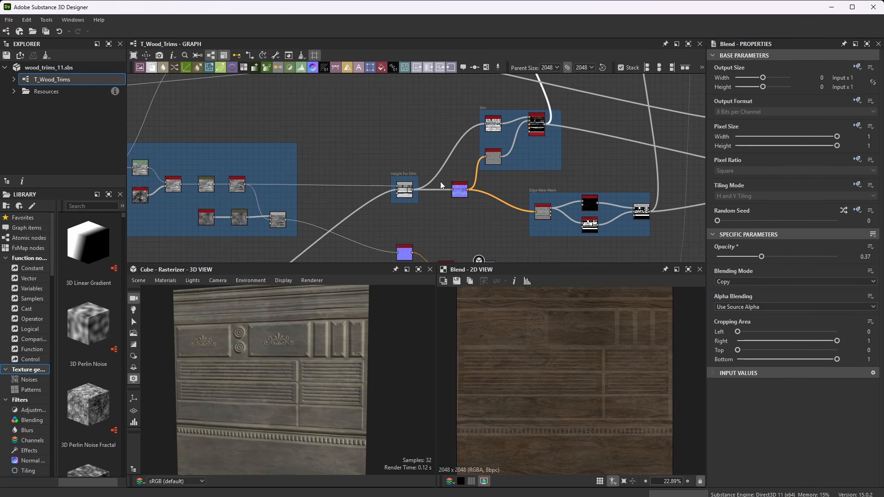
scroll(446, 161, up, 2)
scroll(415, 188, down, 3)
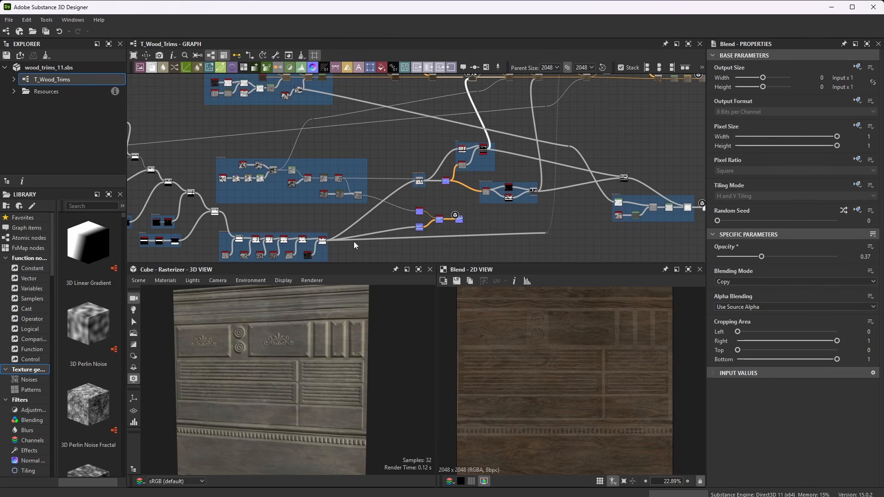
scroll(328, 249, up, 3)
scroll(332, 223, up, 3)
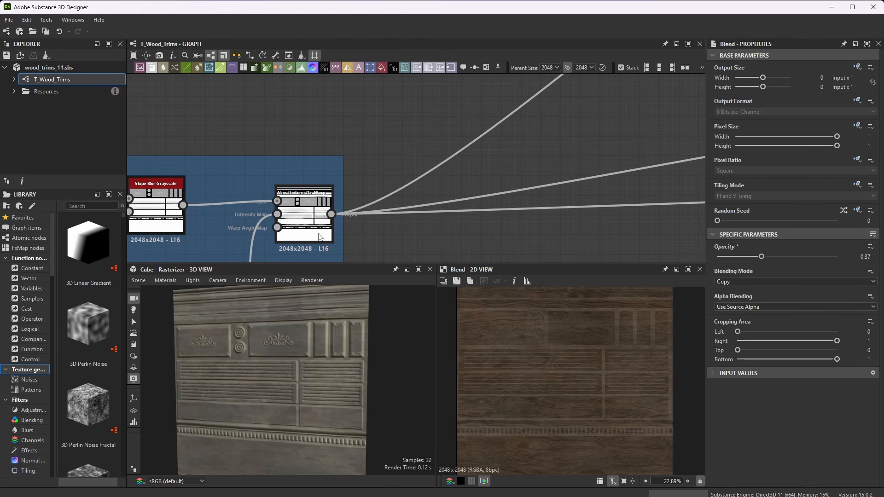
scroll(297, 218, up, 2)
scroll(373, 158, down, 2)
scroll(363, 214, up, 2)
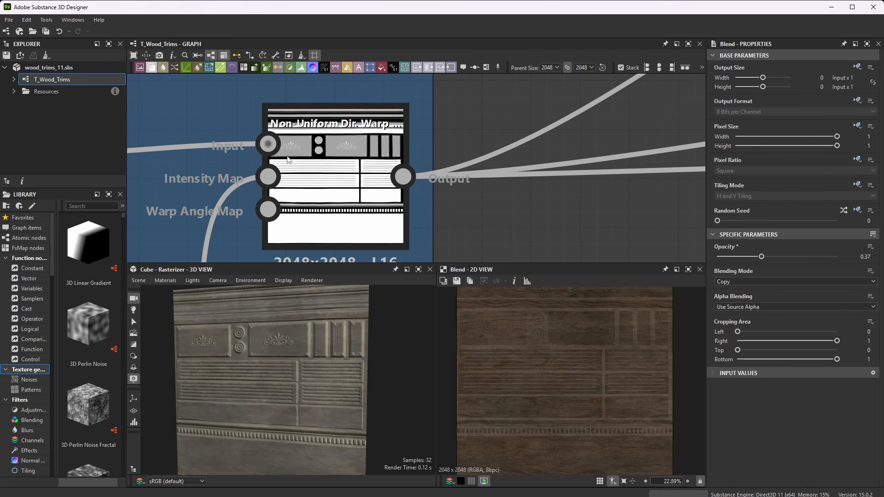
Step: Locate the Blend node in the Height For Dirts frame and review its opacity and blending mode
scroll(288, 159, down, 3)
scroll(468, 194, down, 3)
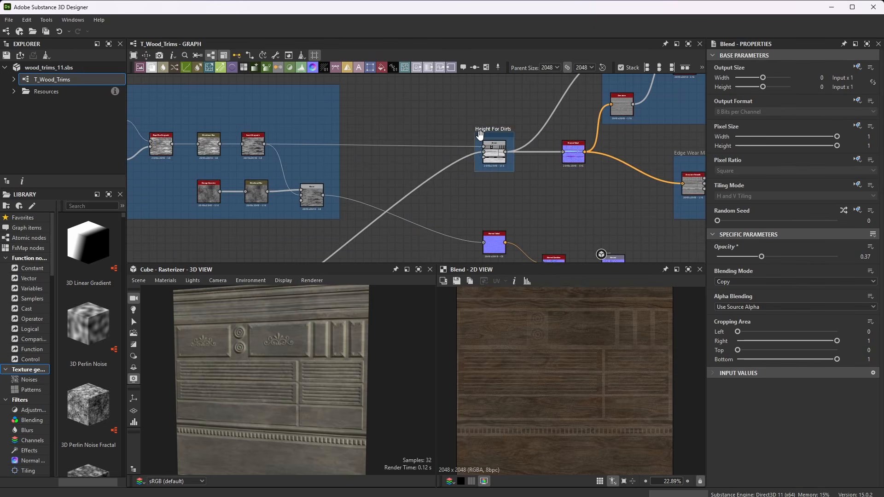
scroll(480, 135, up, 5)
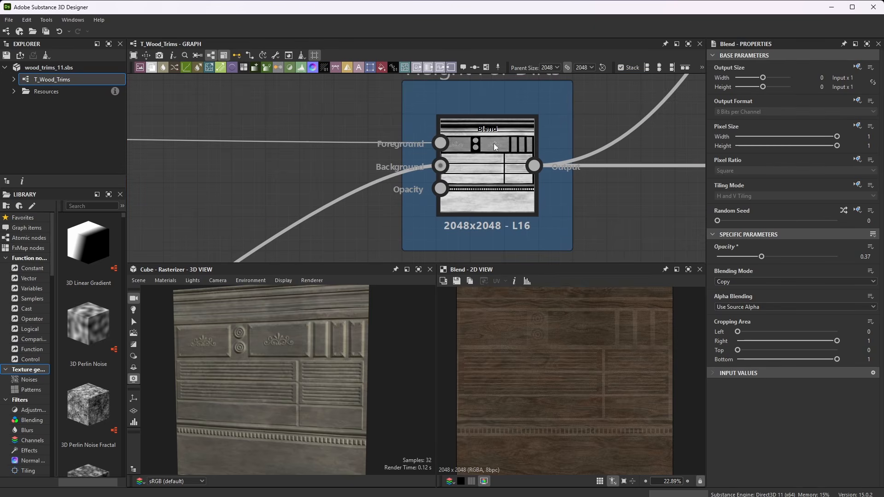
click(493, 142)
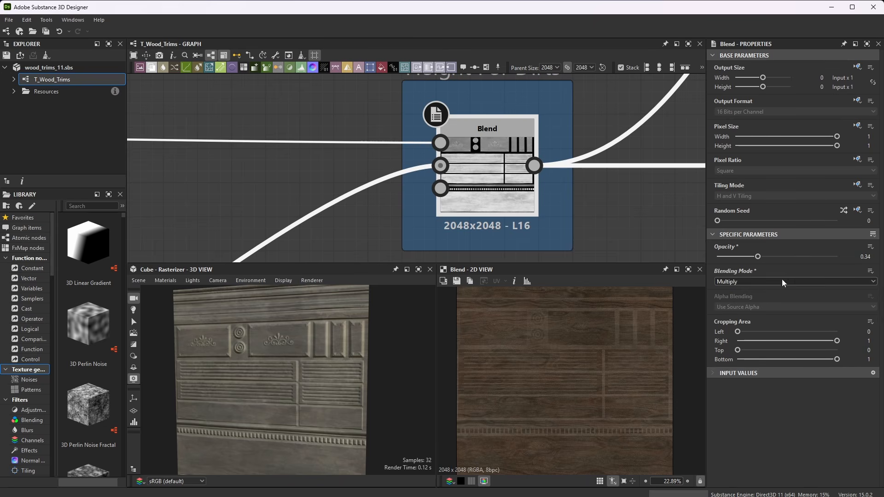
Step: Trace the Height For Dirts Blend's foreground input back to the Invert Grayscale node in the Grain Bump frame
scroll(506, 184, down, 5)
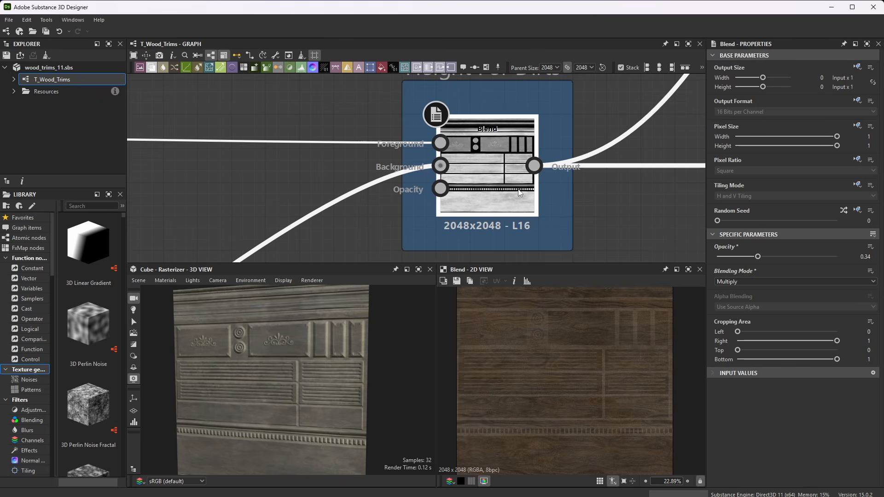
scroll(309, 169, up, 6)
scroll(310, 170, up, 2)
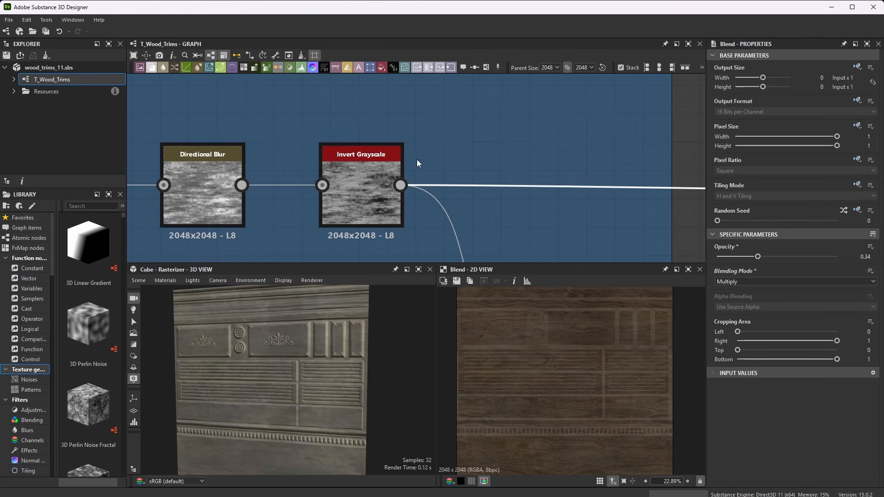
scroll(347, 166, down, 3)
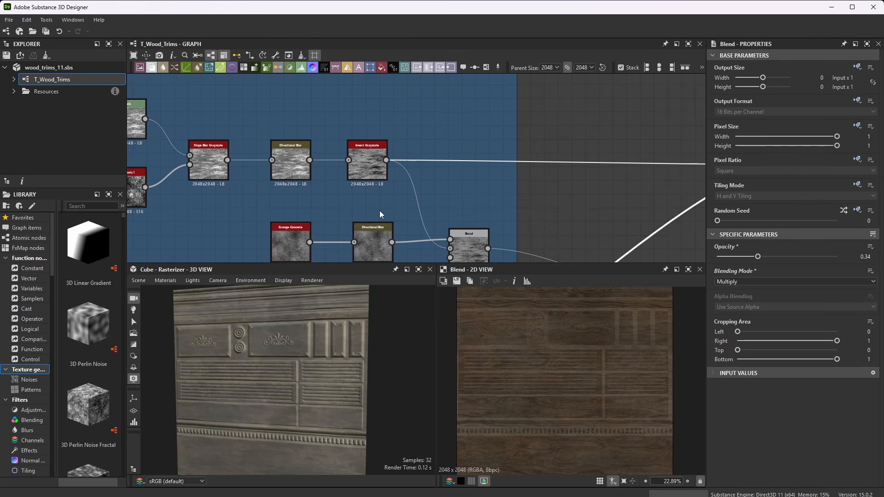
scroll(359, 138, up, 3)
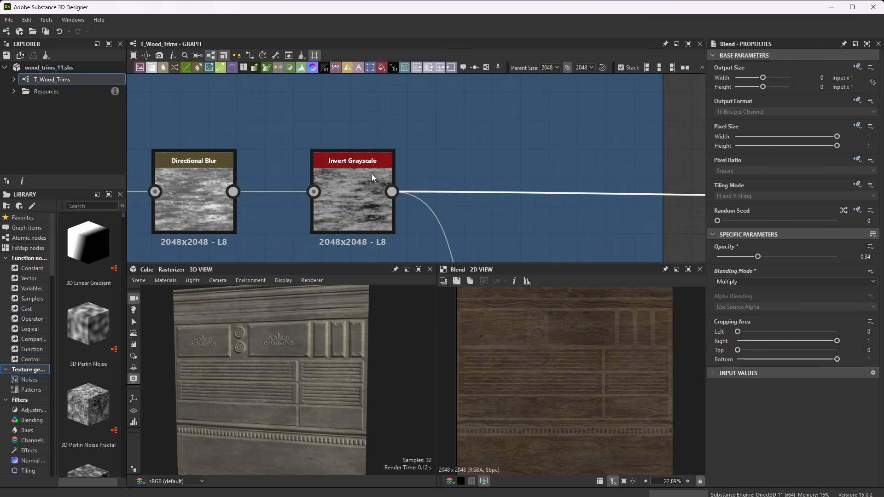
scroll(388, 191, down, 10)
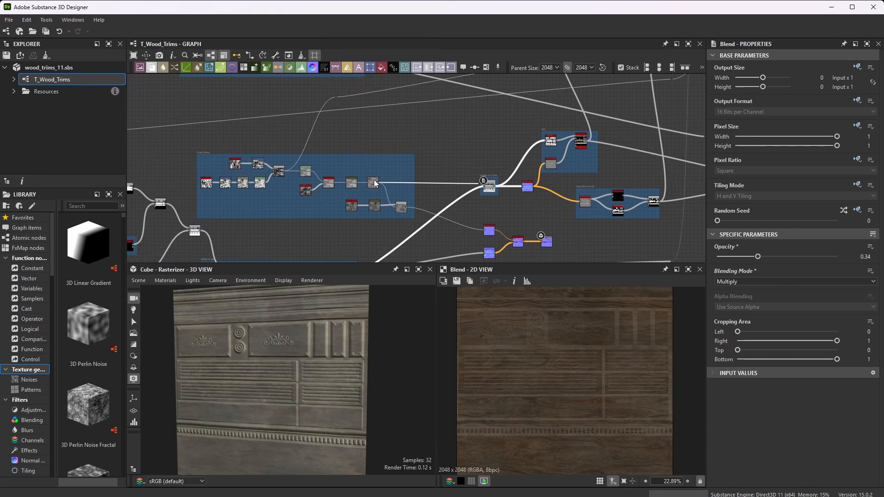
scroll(255, 161, up, 5)
middle_drag(199, 153, 254, 154)
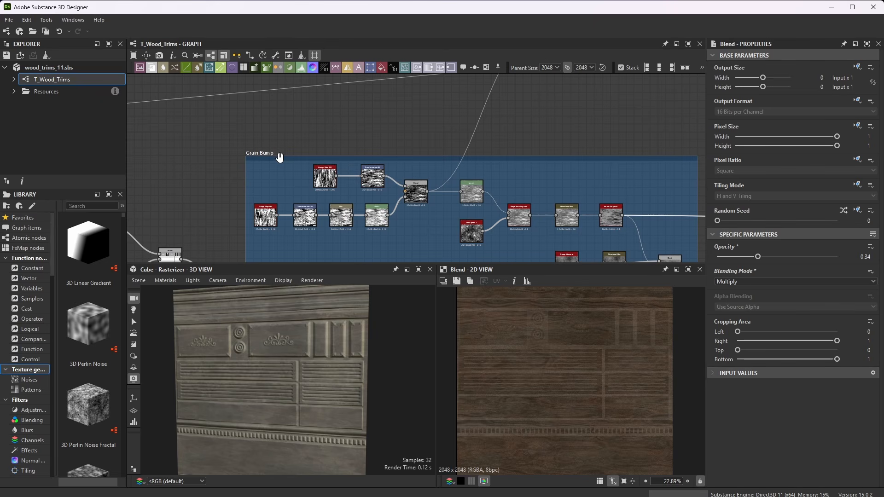
scroll(459, 215, down, 5)
middle_drag(458, 215, 346, 144)
scroll(432, 155, up, 6)
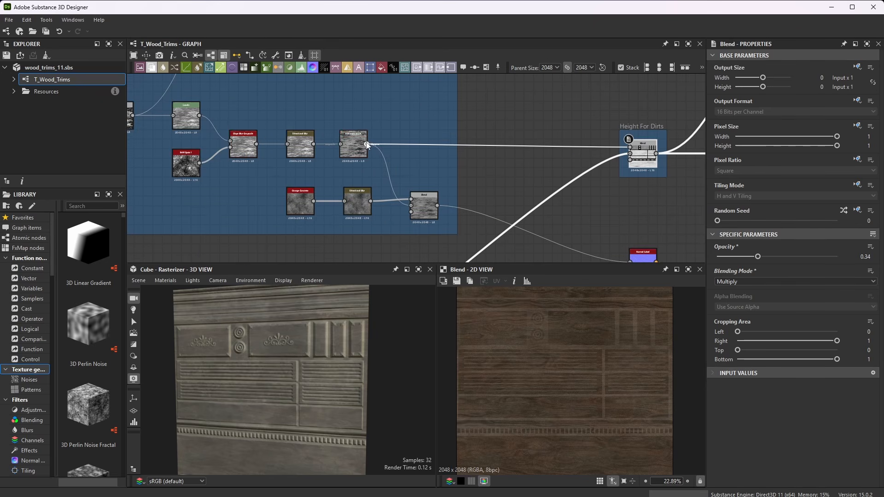
Step: Display the Height For Dirts Blend in the 2D view and examine the grain on the ornament panels and lower trims
scroll(659, 138, up, 6)
scroll(583, 159, down, 3)
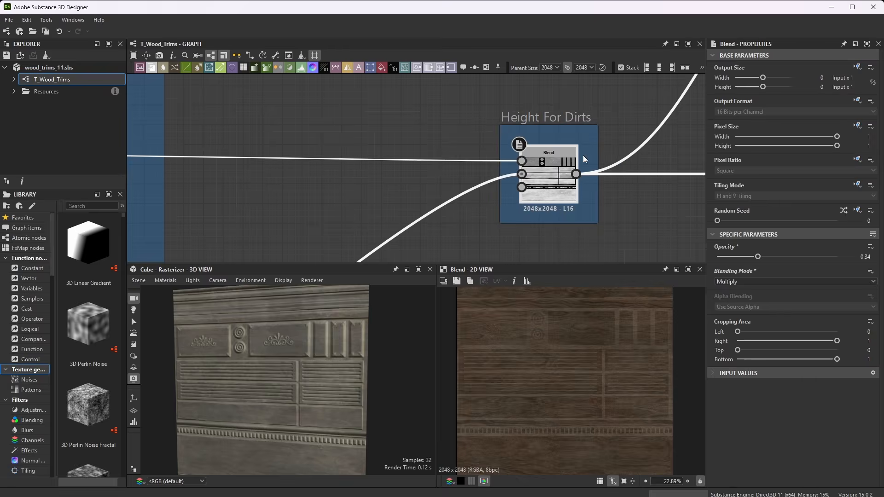
scroll(583, 159, up, 3)
double_click(539, 182)
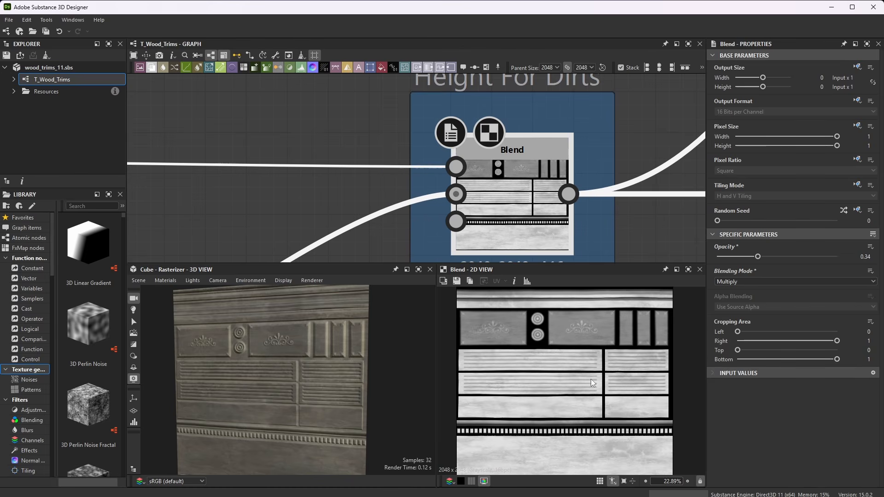
scroll(591, 379, up, 3)
scroll(596, 413, down, 2)
scroll(622, 288, up, 8)
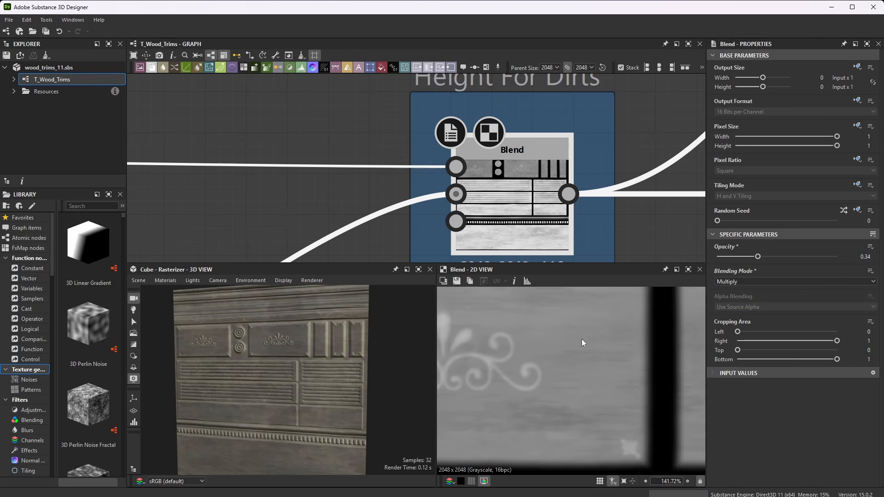
scroll(623, 330, down, 1)
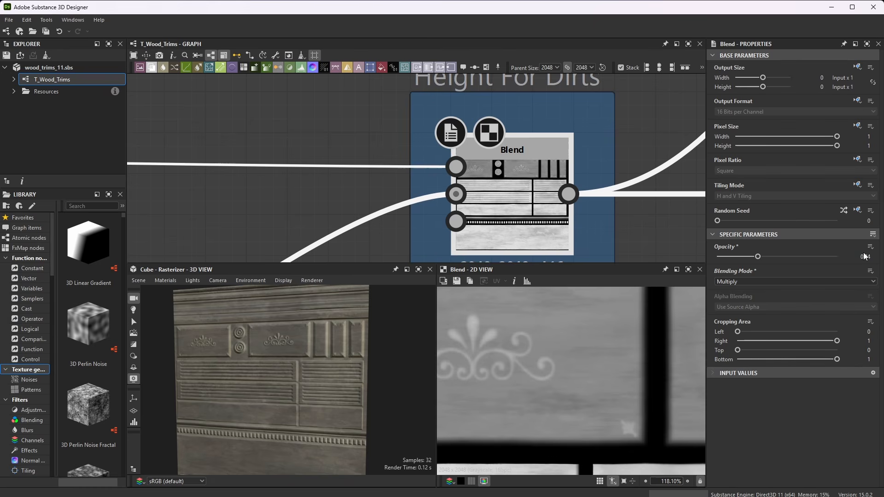
scroll(546, 303, down, 8)
scroll(604, 403, up, 4)
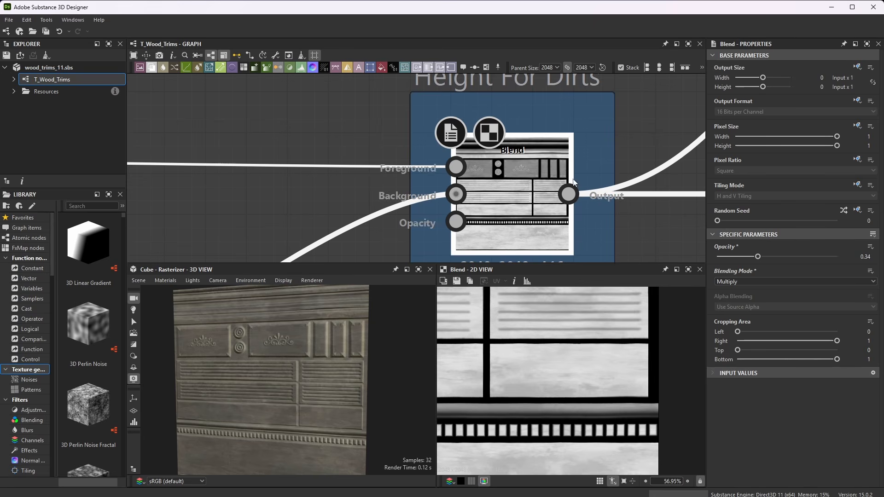
scroll(508, 217, down, 2)
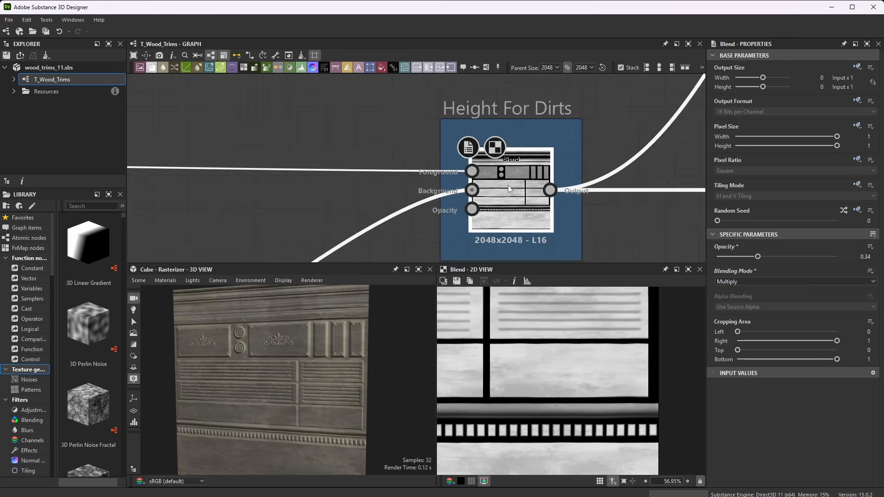
Step: Follow the Height For Dirts output to the Normal Sobel node, review its intensity and normal format, and display its normal map
scroll(461, 198, down, 3)
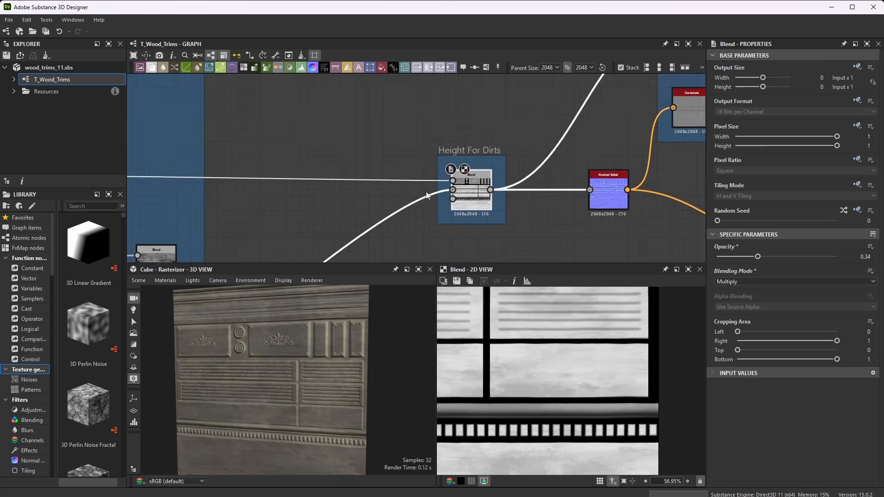
scroll(392, 171, up, 2)
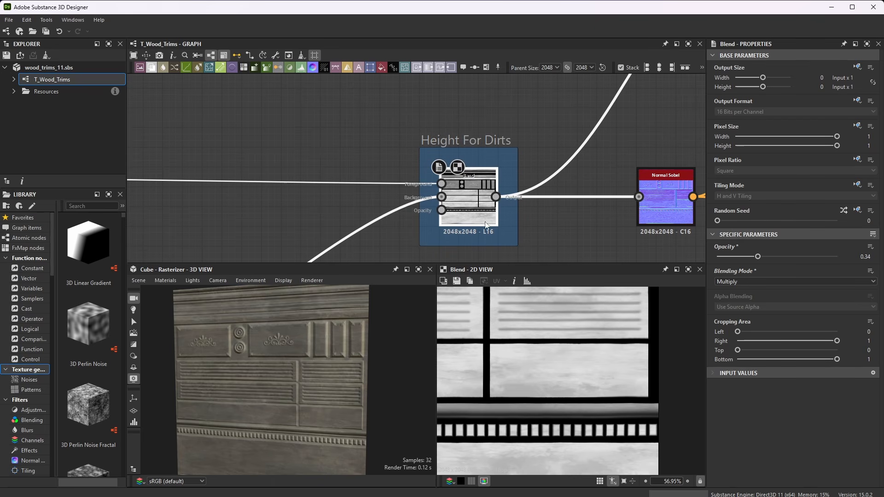
scroll(498, 181, down, 2)
scroll(498, 181, up, 3)
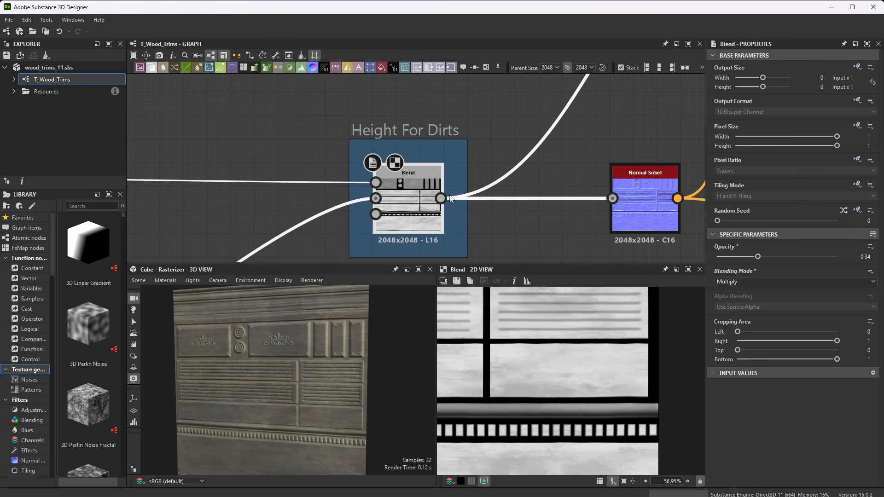
middle_drag(529, 158, 412, 134)
click(523, 175)
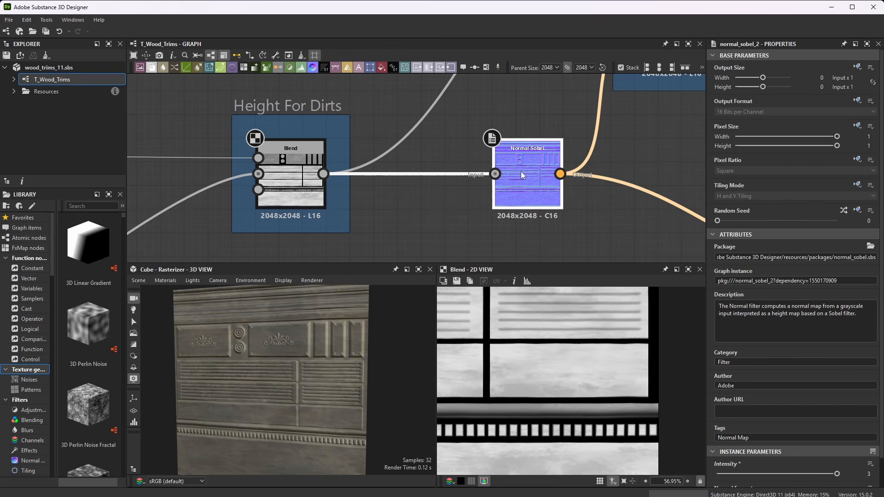
scroll(753, 331, down, 1)
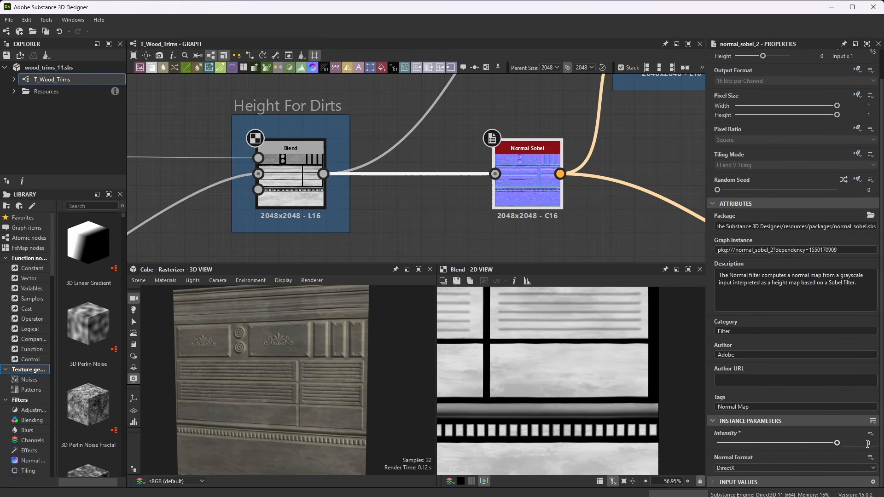
double_click(527, 187)
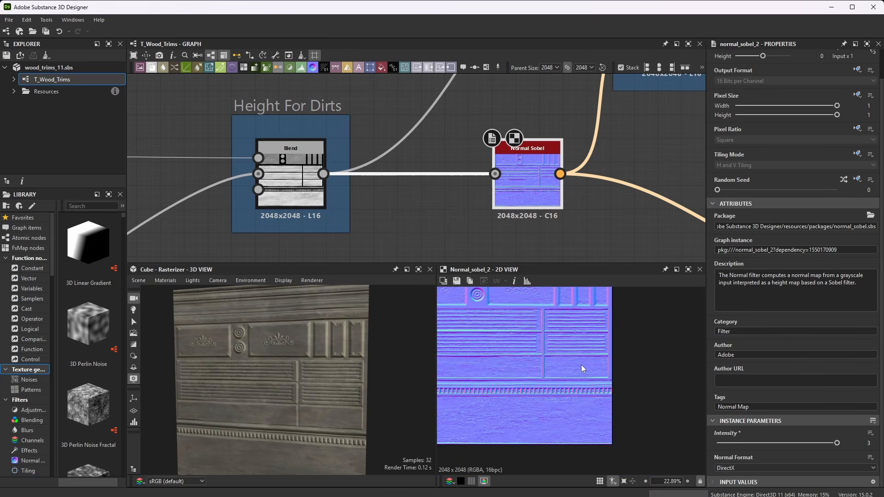
scroll(558, 324, up, 2)
Step: Follow the height and normal connections into the Dirt frame, then display the Ambient Occlusion (HBAO) node and review its parameters
scroll(447, 205, down, 6)
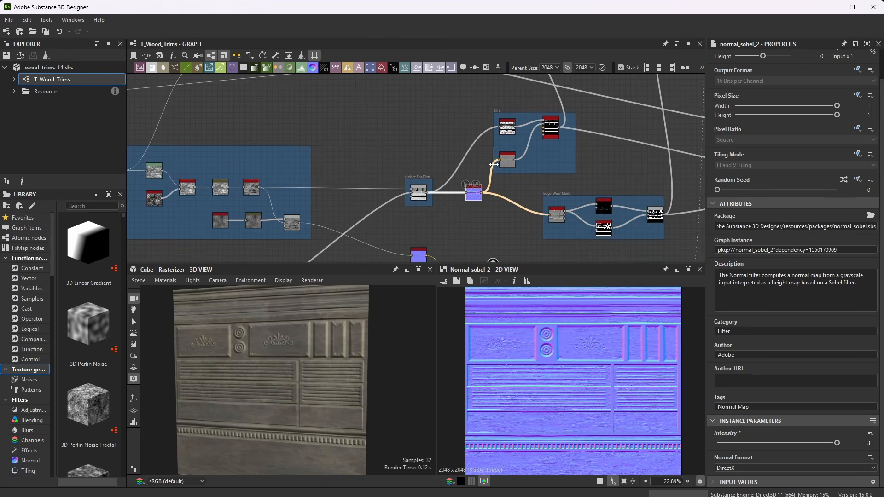
scroll(494, 170, up, 3)
scroll(549, 117, down, 3)
scroll(595, 103, up, 2)
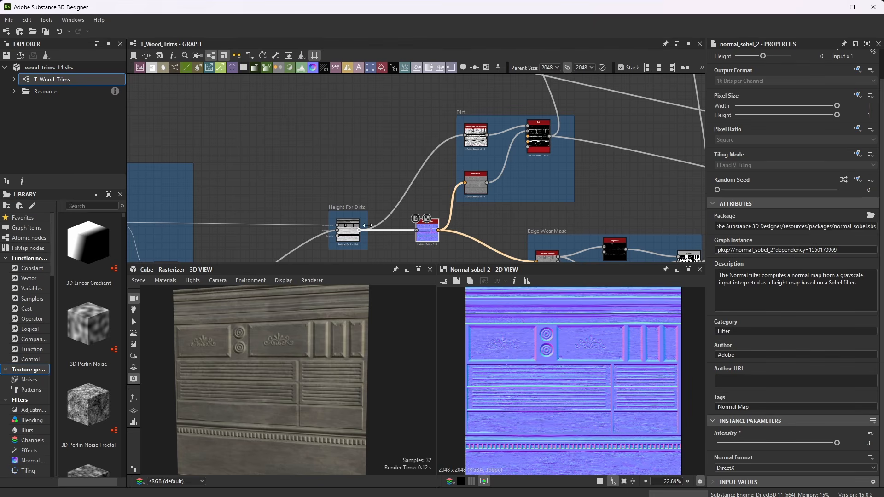
scroll(495, 120, up, 4)
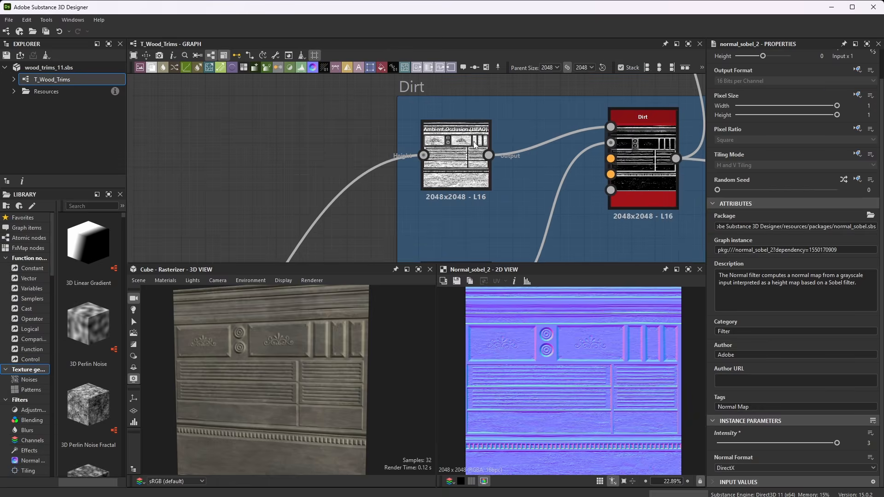
scroll(475, 144, up, 2)
double_click(450, 167)
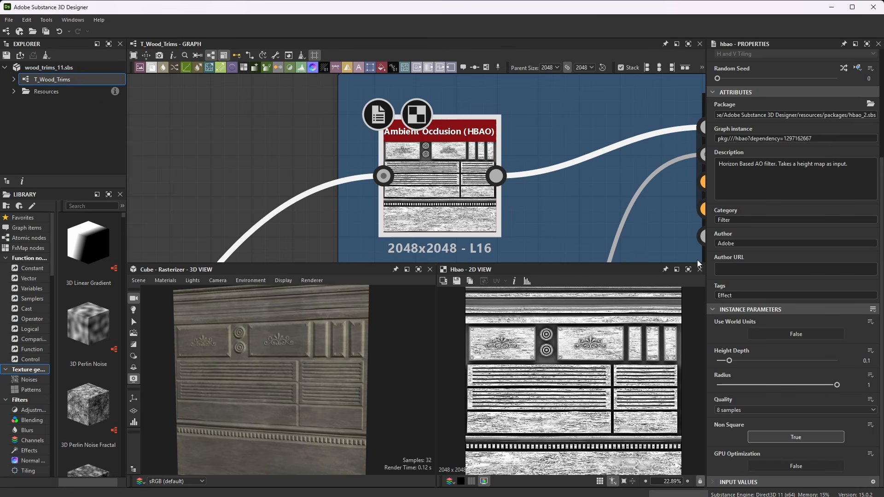
scroll(407, 147, down, 5)
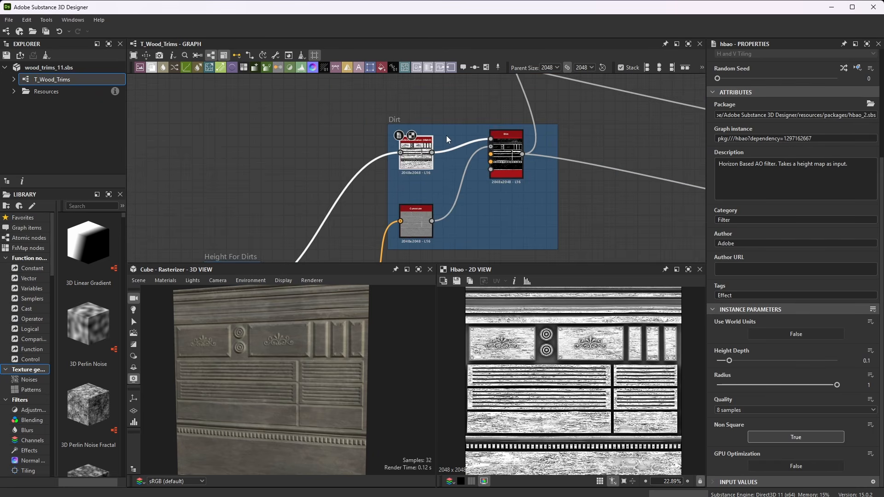
Step: Preview the Curvature node in the Dirt group in the 2D view and examine its carved details up close
scroll(402, 170, down, 3)
scroll(385, 195, up, 6)
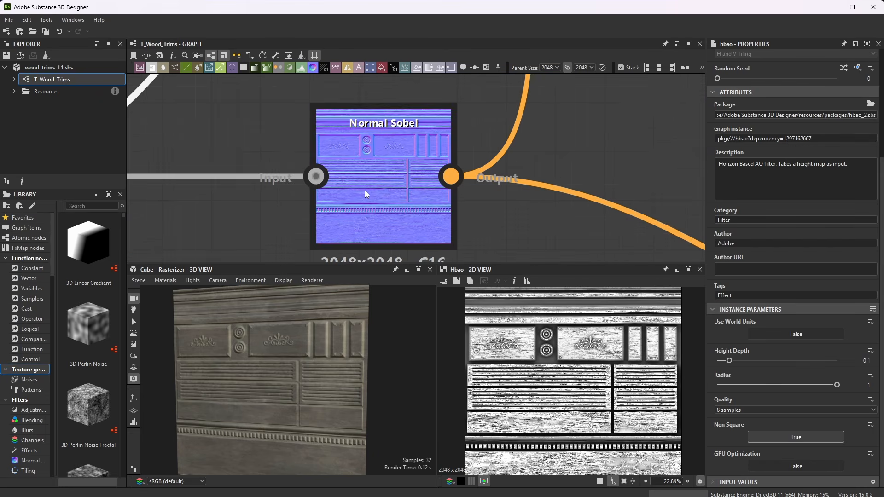
scroll(405, 184, down, 3)
scroll(476, 108, up, 5)
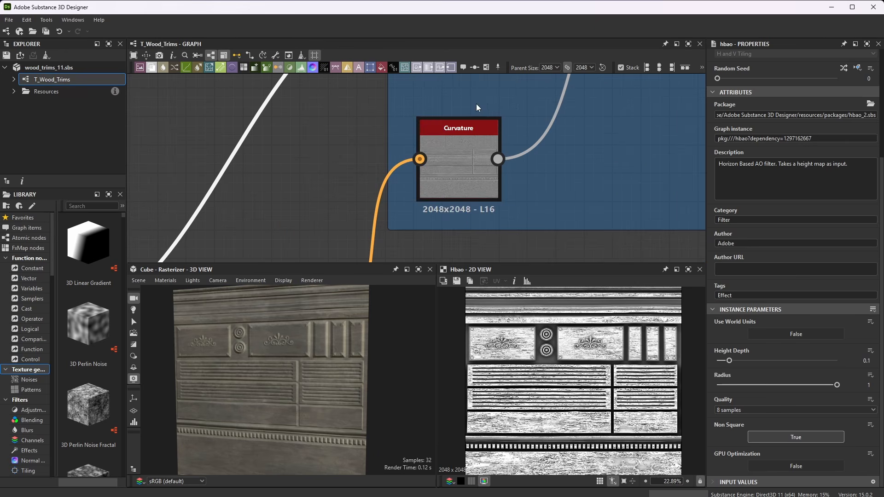
click(441, 145)
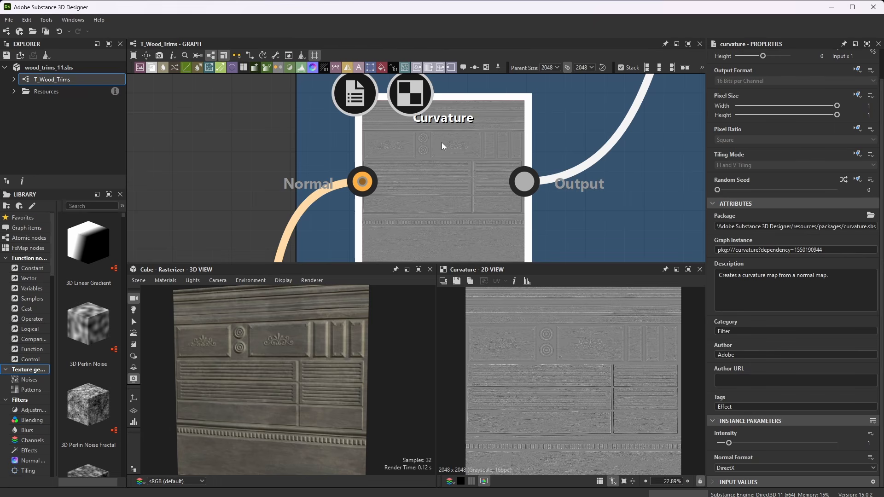
scroll(575, 353, up, 6)
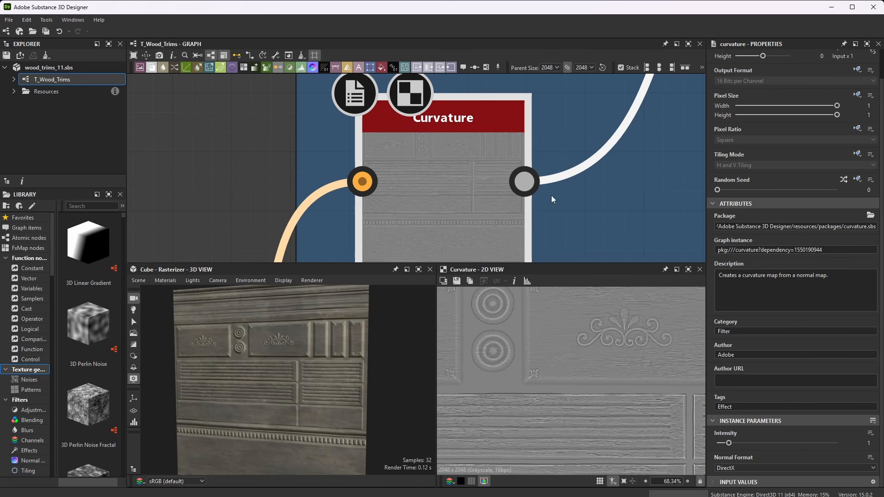
Step: Check the Ambient Occlusion and Curvature connections into the Dirt node, and preview its mask in the 2D view
scroll(397, 170, down, 6)
scroll(325, 162, up, 3)
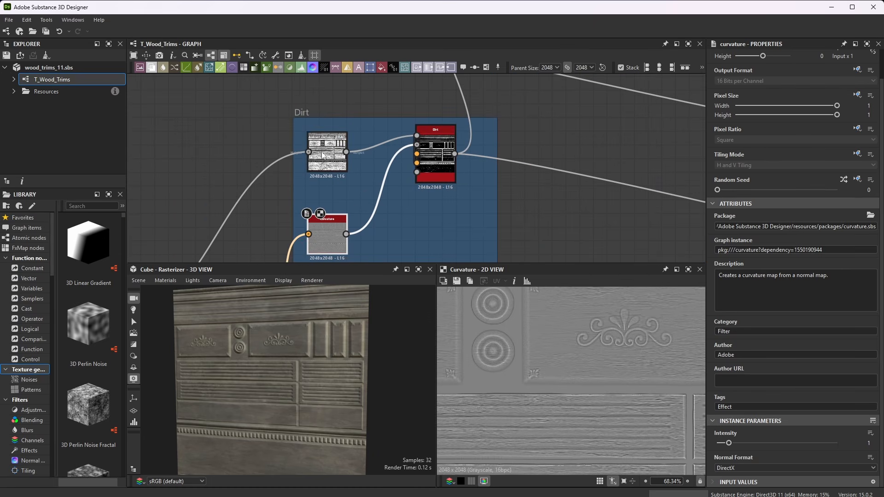
scroll(323, 154, up, 3)
scroll(329, 150, down, 3)
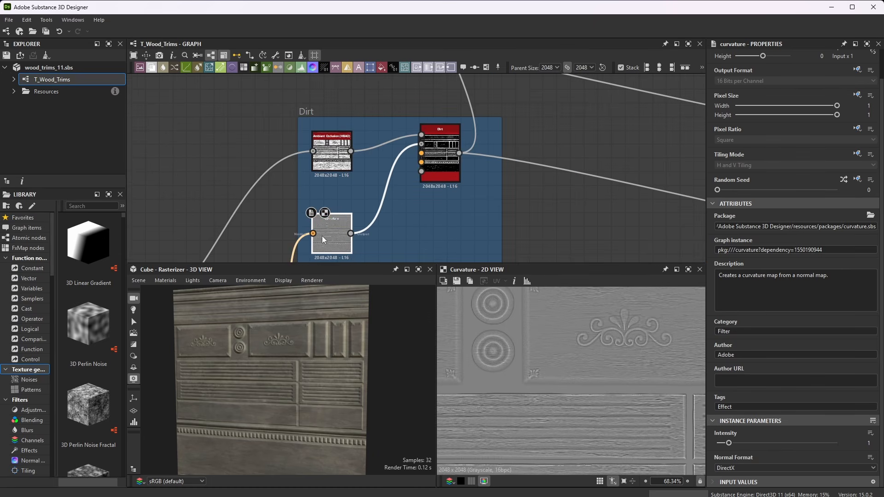
scroll(323, 235, up, 4)
scroll(335, 194, down, 4)
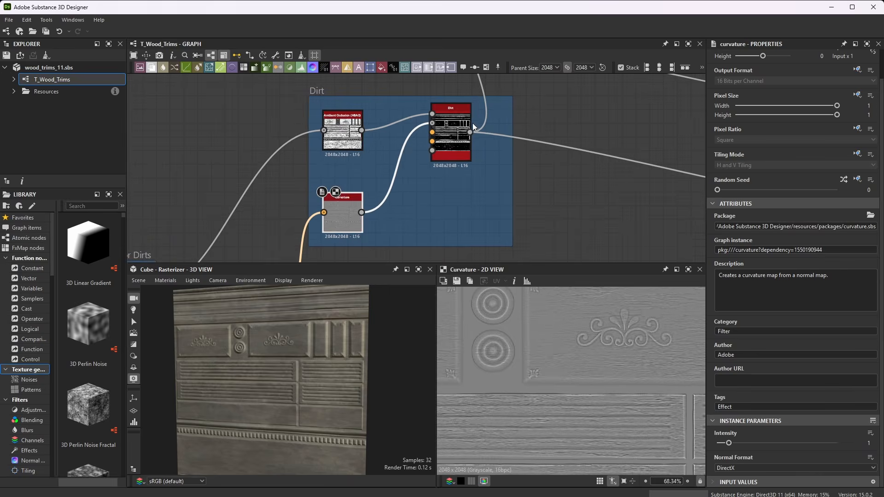
scroll(473, 123, up, 3)
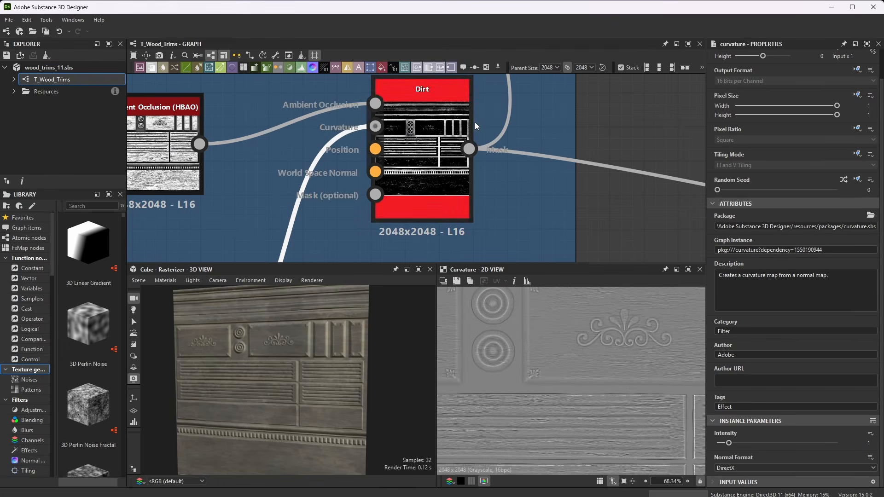
double_click(452, 146)
scroll(610, 343, down, 2)
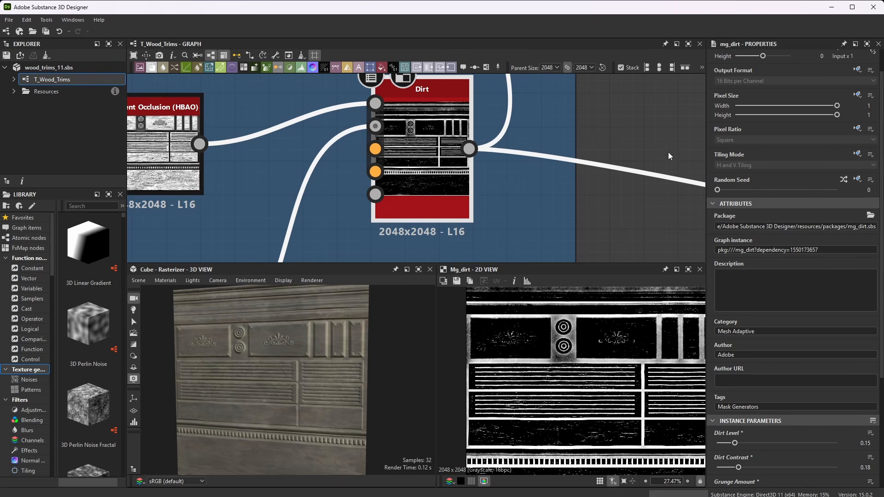
Step: Search the node list for "dirt" and close it without adding a node
key(space)
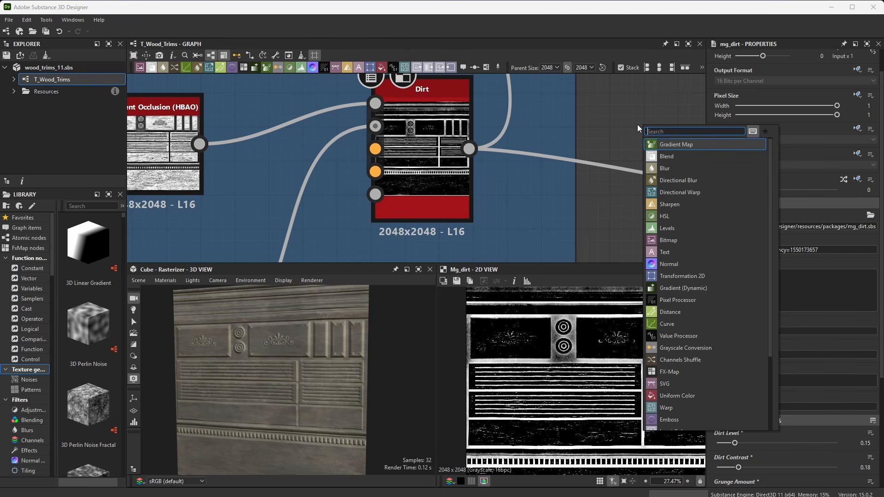
text(dirt)
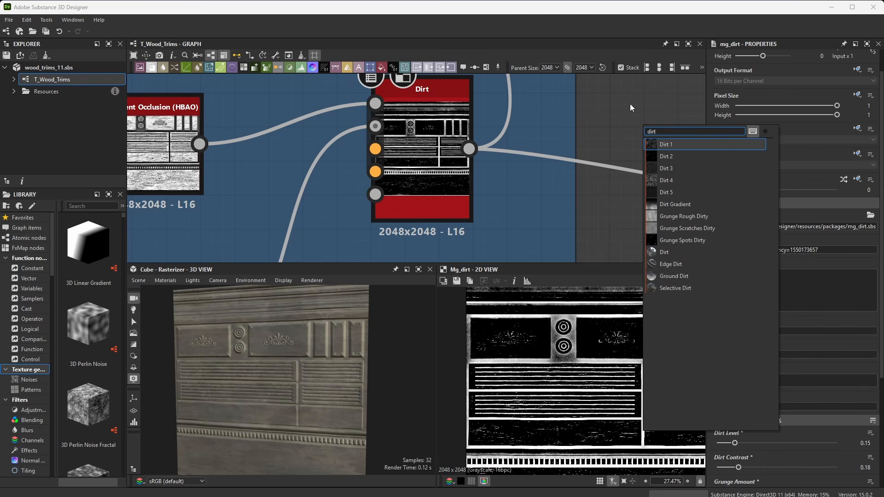
key(Escape)
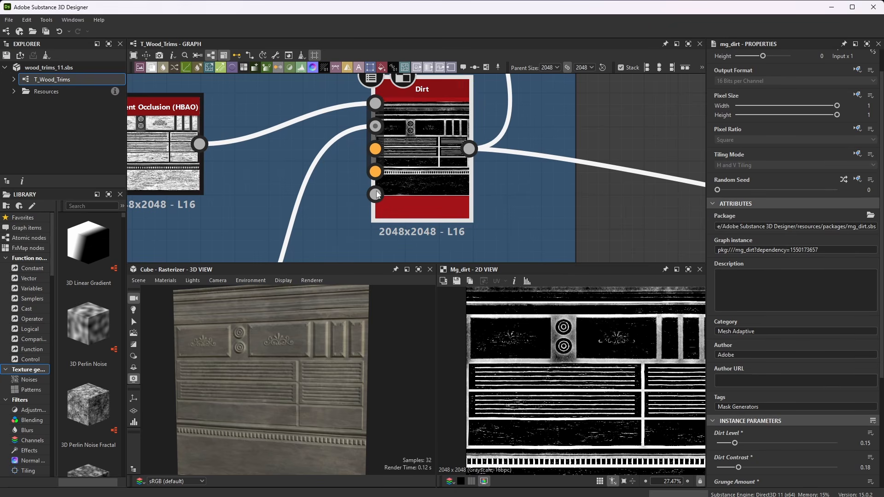
Step: Review the Dirt node's inputs and instance parameters, and inspect its mask up close in the 2D view
scroll(364, 112, down, 3)
scroll(390, 116, up, 3)
scroll(819, 419, down, 3)
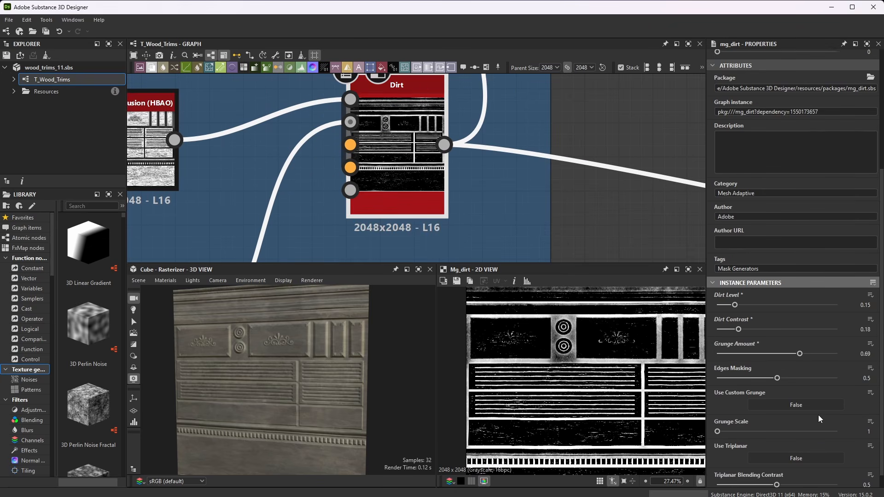
scroll(820, 419, down, 1)
scroll(427, 189, down, 1)
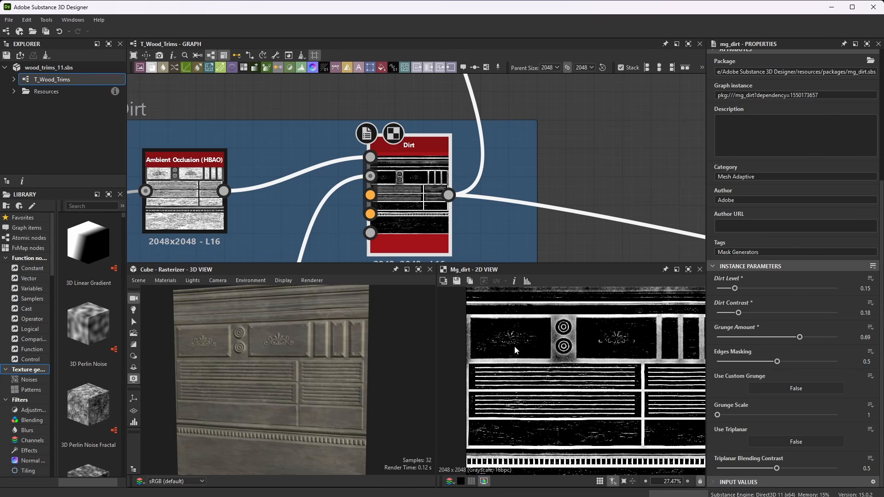
scroll(596, 321, down, 2)
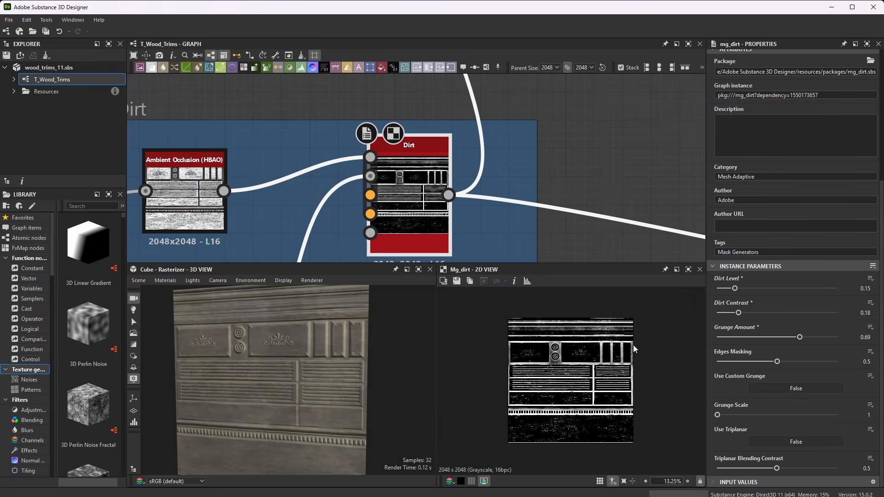
scroll(597, 313, up, 6)
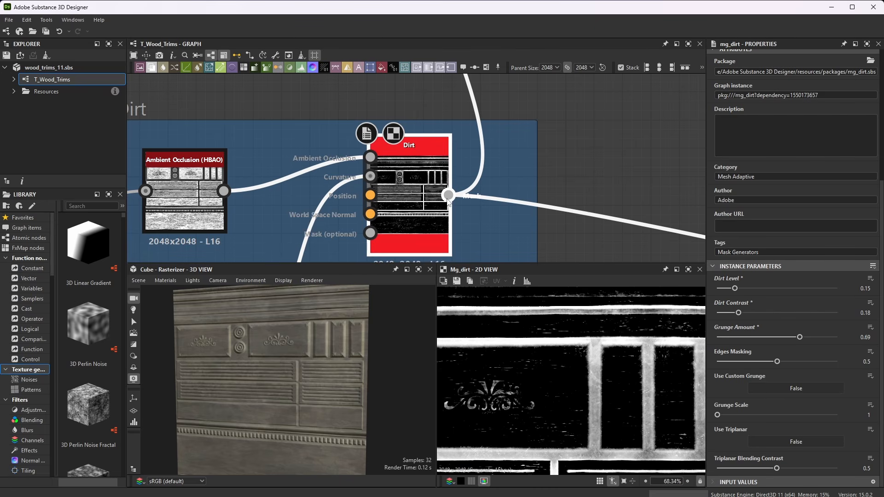
Step: Follow the Dirt mask to the Blend node it drives through Opacity, and preview that blend in the 2D view
scroll(451, 211, down, 2)
scroll(450, 211, down, 8)
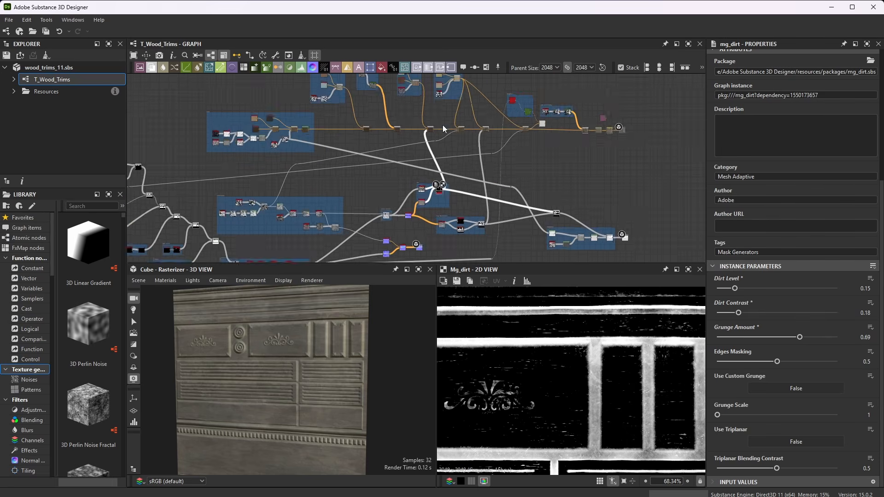
scroll(443, 125, up, 6)
scroll(454, 180, up, 5)
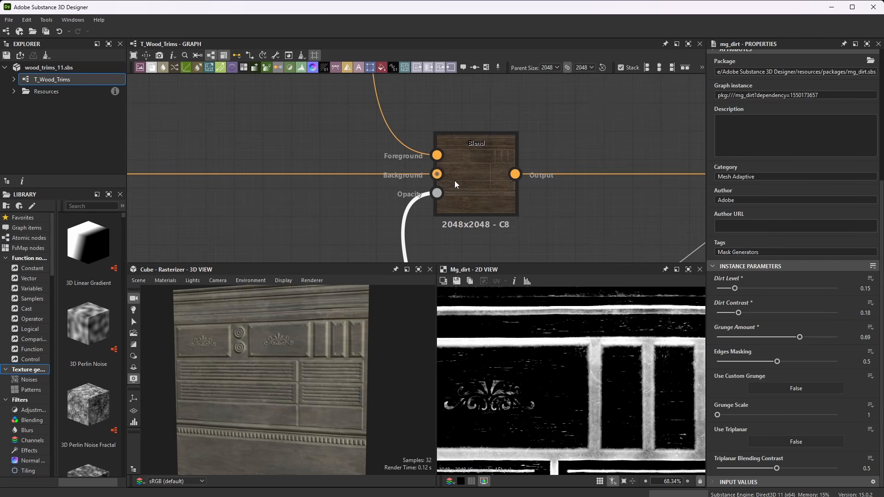
double_click(502, 144)
scroll(502, 147, down, 1)
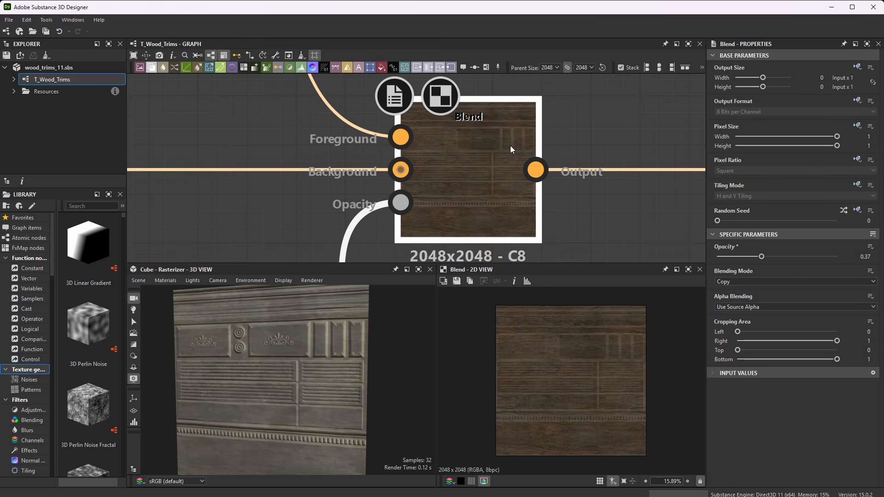
scroll(464, 156, up, 1)
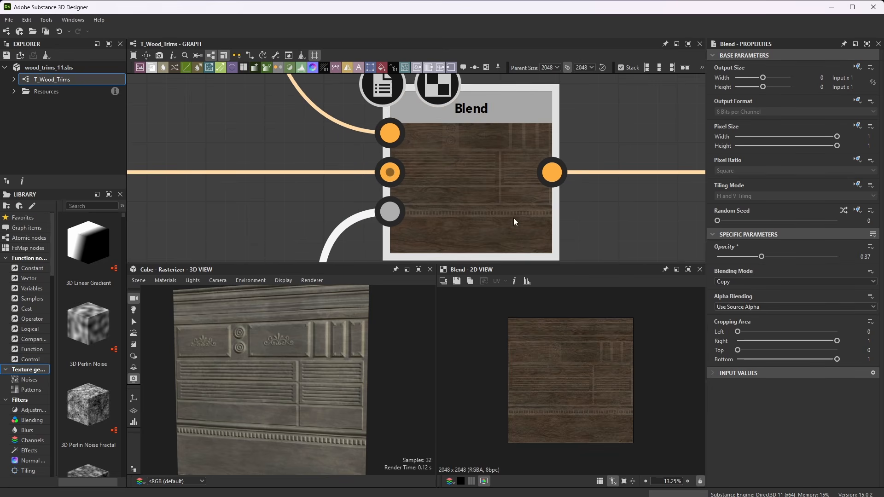
scroll(563, 369, up, 3)
Step: Trace the connection between the Dirt group and its colour Blend node across the whole graph
scroll(416, 99, down, 4)
scroll(444, 123, down, 6)
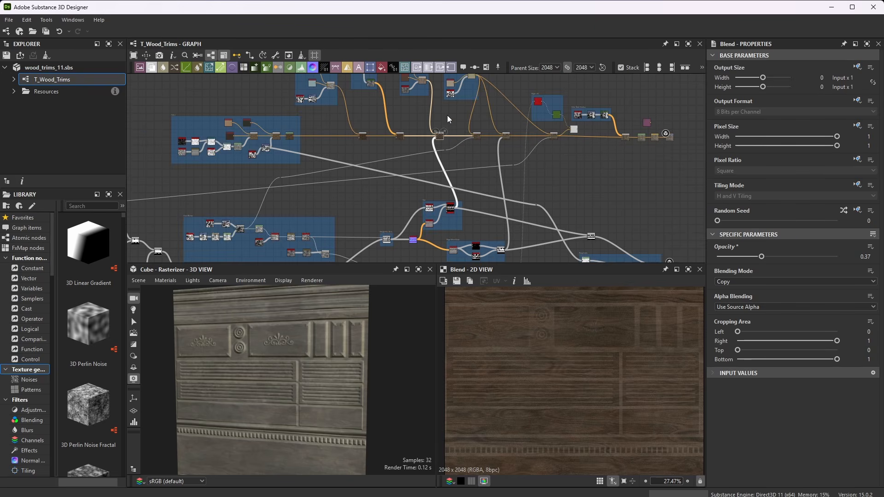
scroll(429, 115, up, 3)
scroll(422, 112, down, 1)
scroll(421, 112, up, 8)
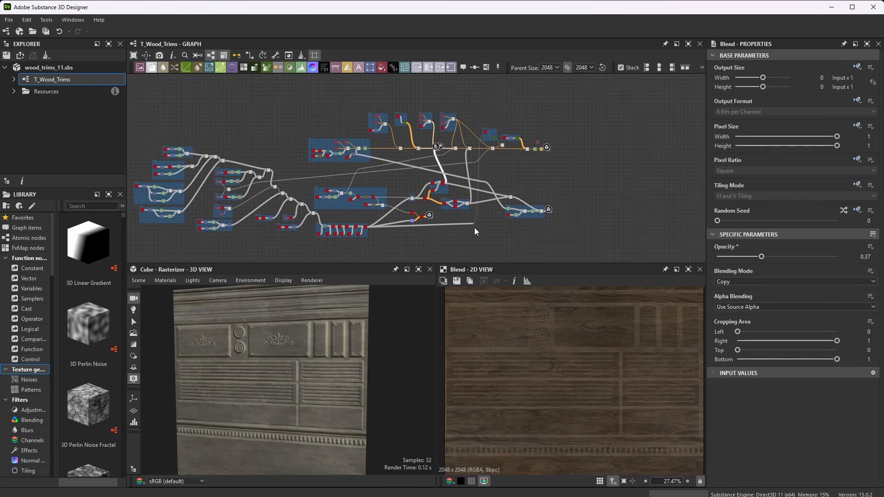
scroll(487, 209, down, 8)
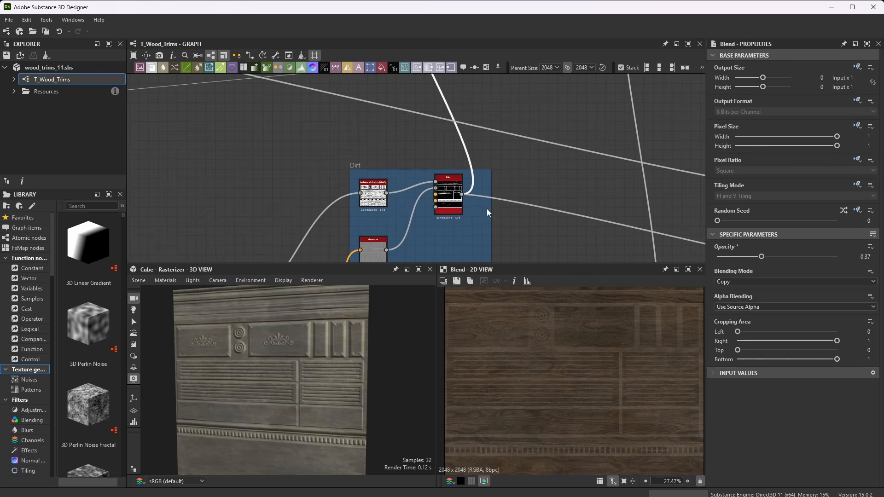
scroll(491, 204, up, 8)
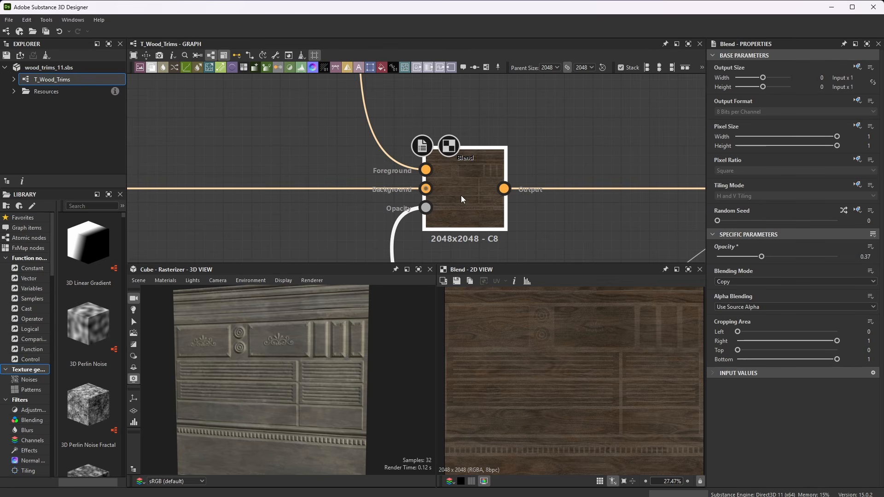
Step: Select the next Blend node along the base colour chain to inspect its opacity and blending settings
scroll(396, 152, down, 4)
scroll(502, 175, up, 4)
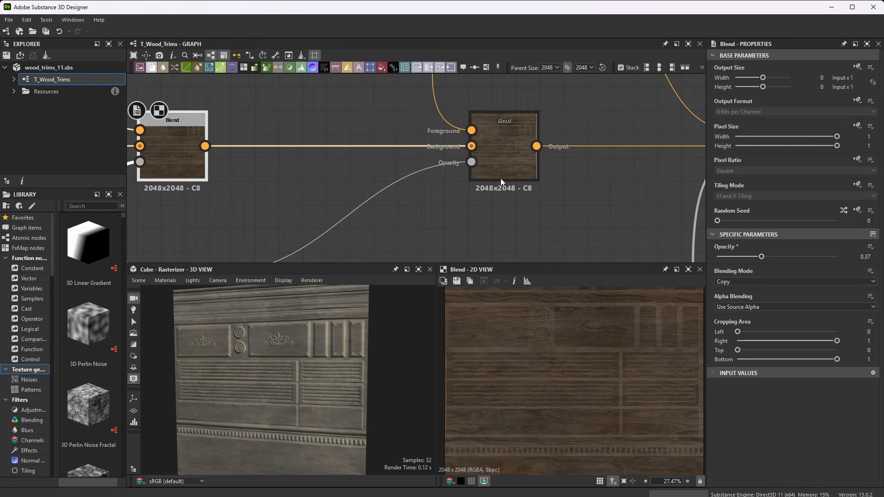
click(510, 135)
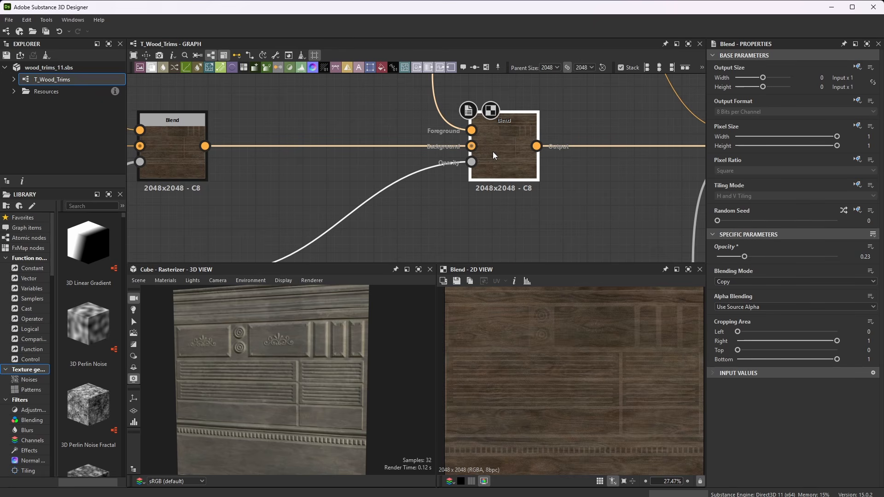
Step: Inspect the upper Uniform Color node in the Detail Color group and view its output colour in the Color Editor
scroll(490, 155, down, 5)
scroll(487, 101, up, 6)
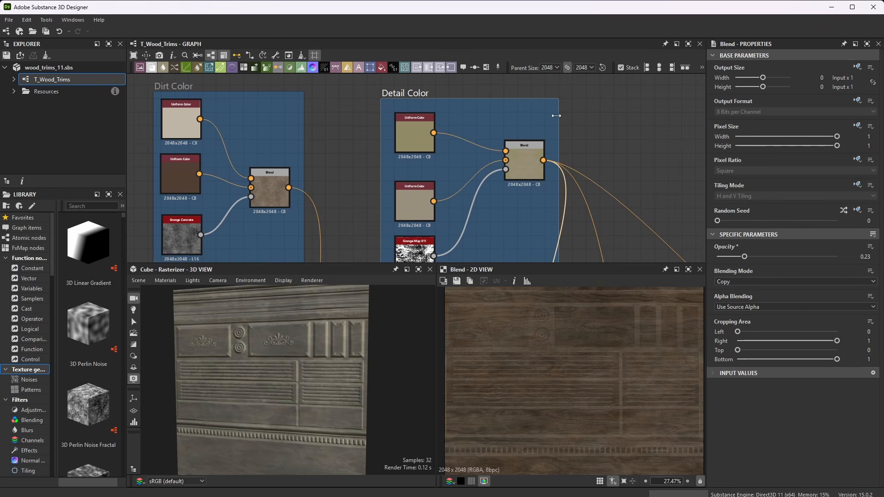
scroll(401, 126, up, 2)
click(432, 140)
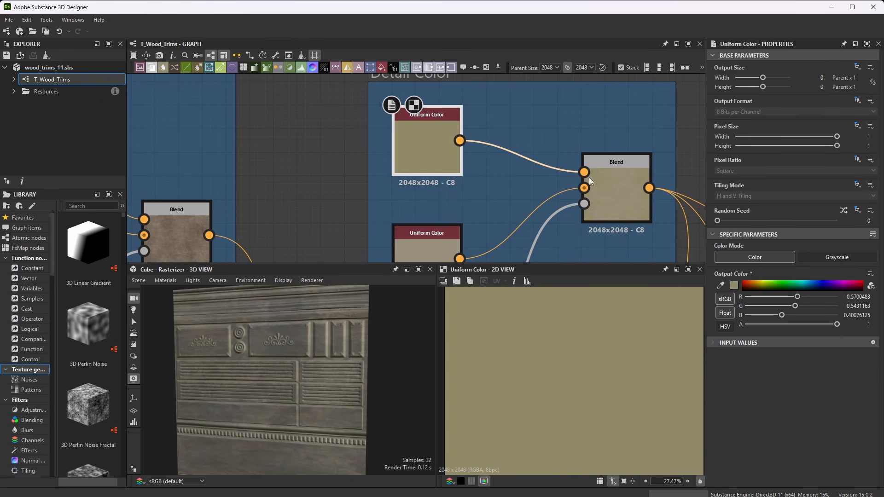
click(736, 286)
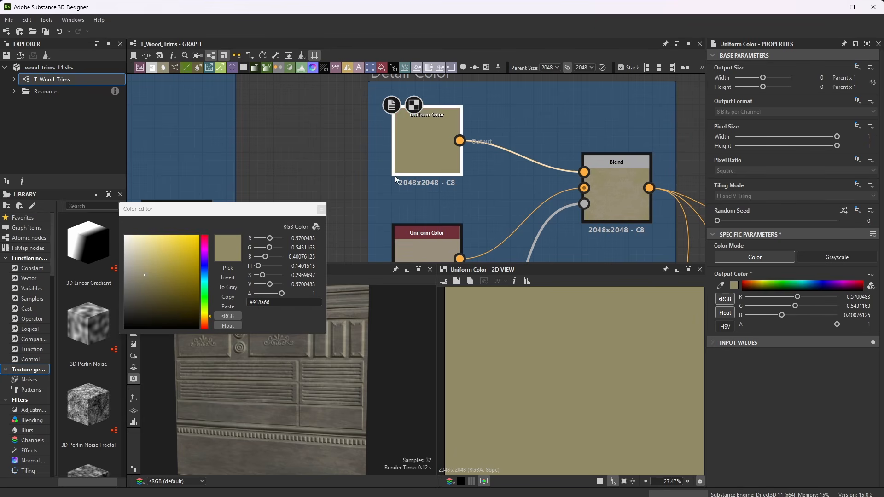
click(321, 209)
Step: Select the second Uniform Color node in the Detail Color group and view its output colour in the Color Editor
scroll(341, 128, down, 3)
scroll(385, 181, up, 3)
click(385, 181)
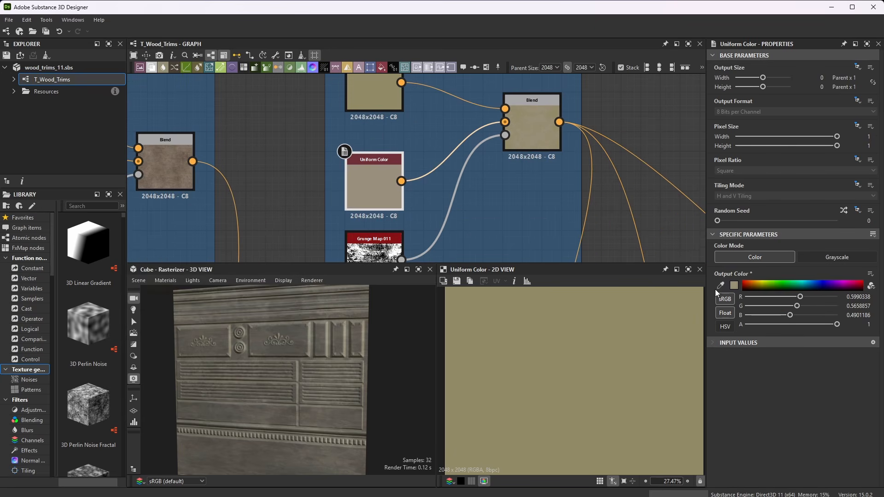
click(734, 285)
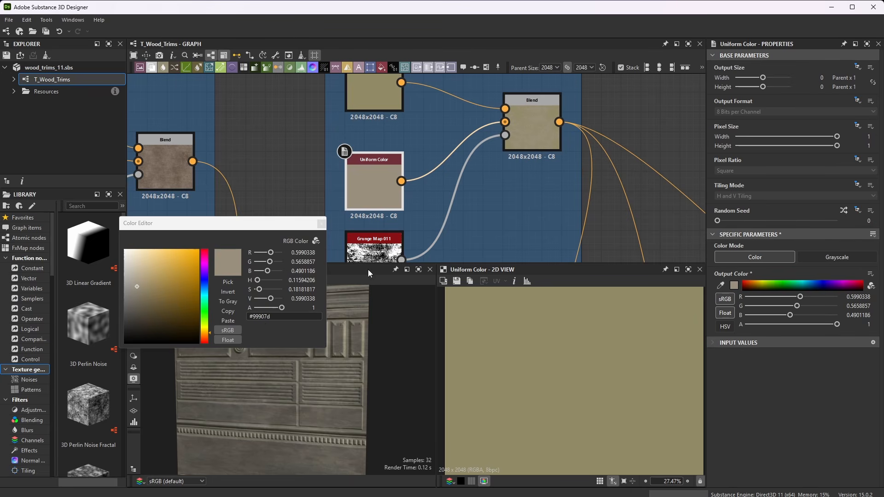
Step: Preview the Detail Color group's Blend node in the 2D view
click(528, 126)
scroll(560, 339, down, 4)
scroll(603, 376, up, 3)
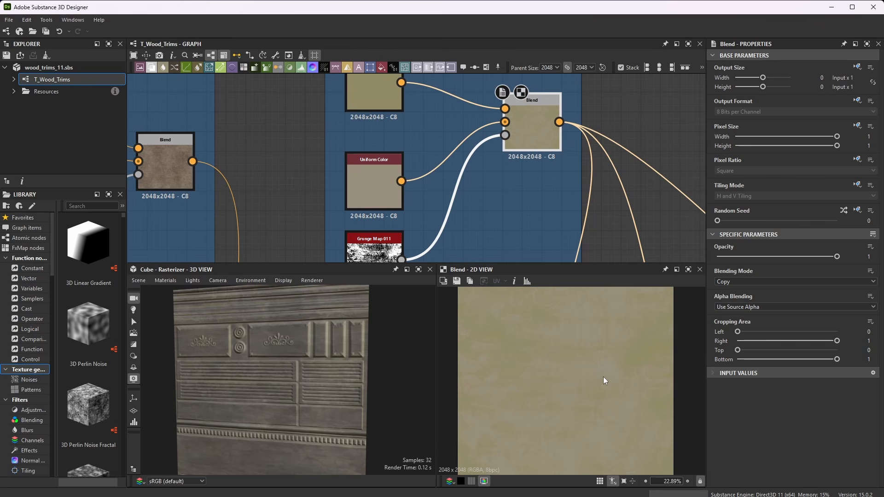
Step: Preview the Grunge Map 011 node in the Detail Color group and review its instance parameters
scroll(441, 226, up, 2)
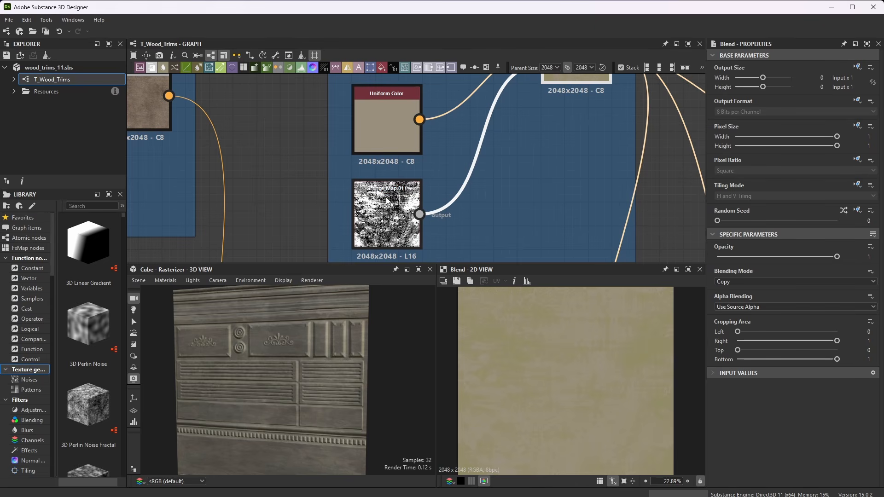
double_click(399, 210)
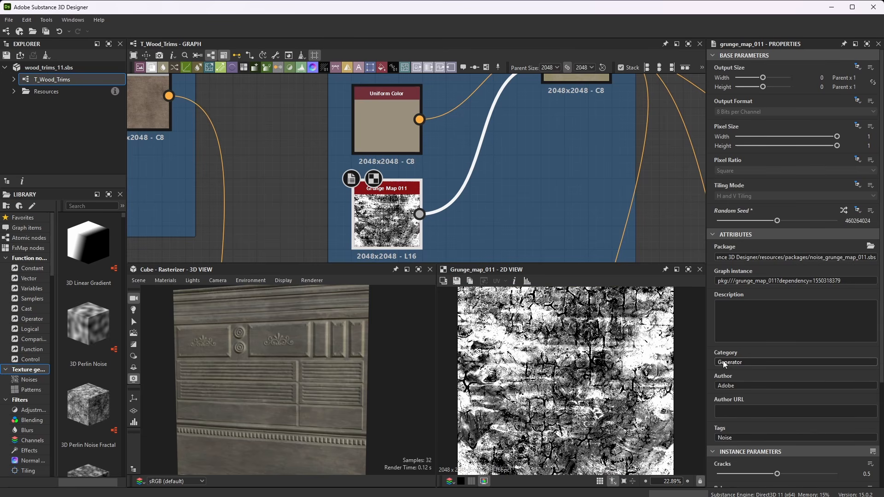
scroll(799, 438, down, 3)
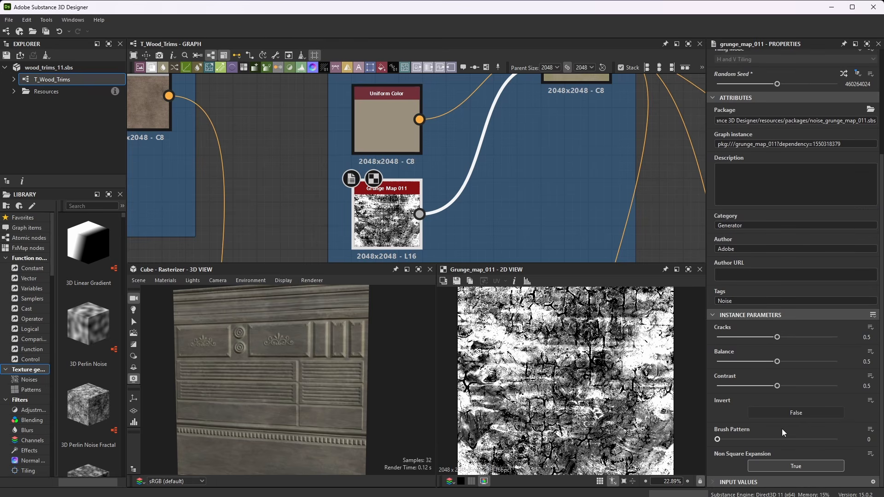
Step: Review the Grunge Map 011 node's base parameters, attributes and random seed
scroll(766, 225, up, 3)
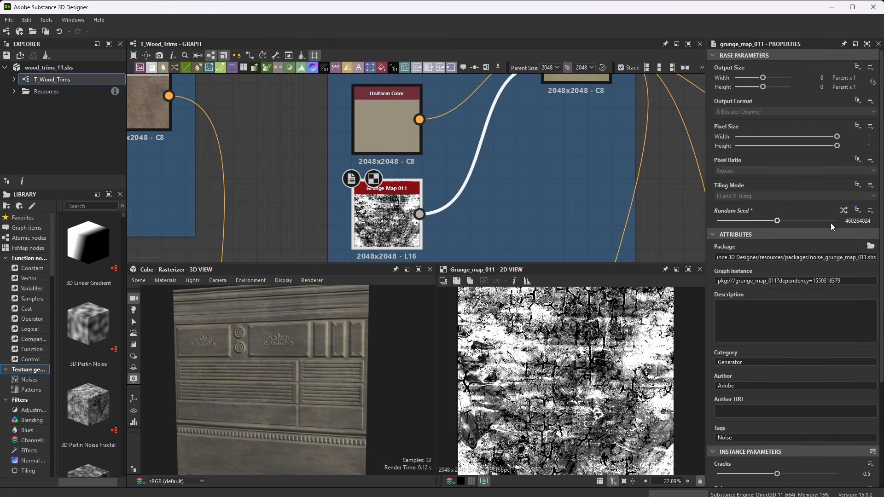
scroll(428, 213, down, 3)
scroll(482, 120, up, 3)
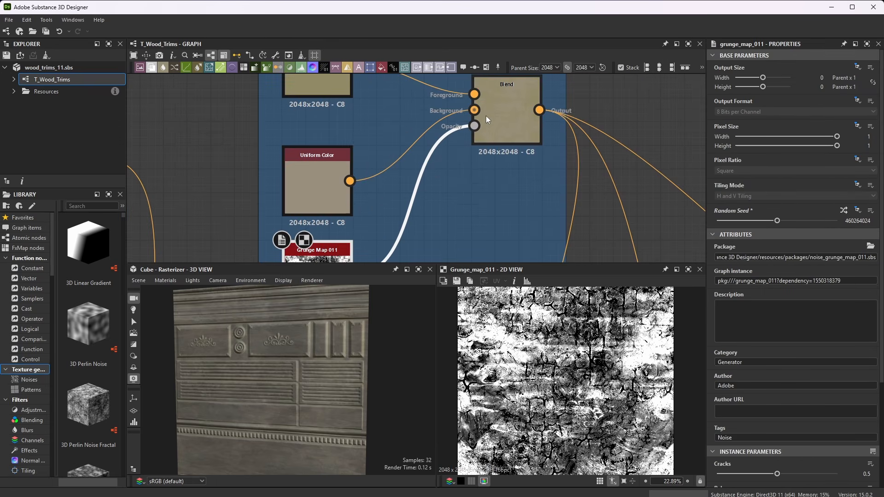
Step: Preview the Detail Color group's Blend node and examine its mottled colour variation closely in the 2D view
scroll(485, 115, down, 3)
scroll(482, 150, up, 3)
scroll(505, 120, up, 2)
double_click(453, 132)
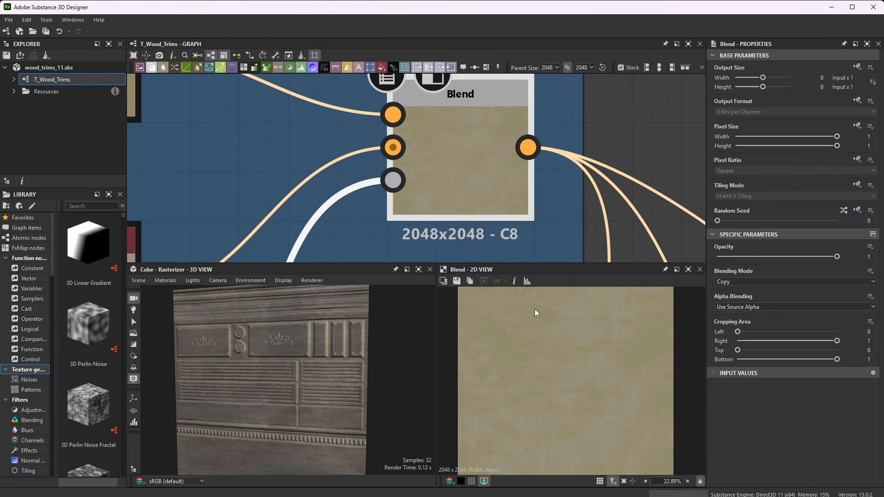
scroll(571, 364, down, 4)
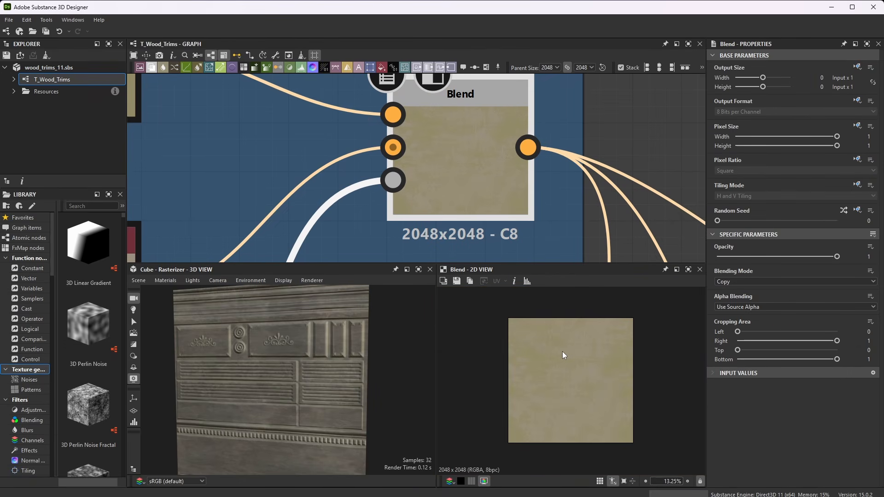
scroll(582, 361, up, 7)
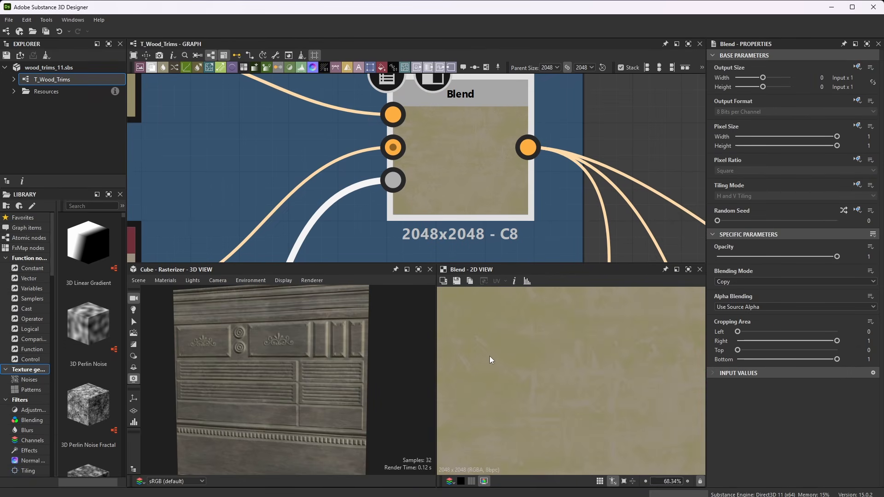
scroll(515, 352, down, 7)
scroll(429, 101, down, 6)
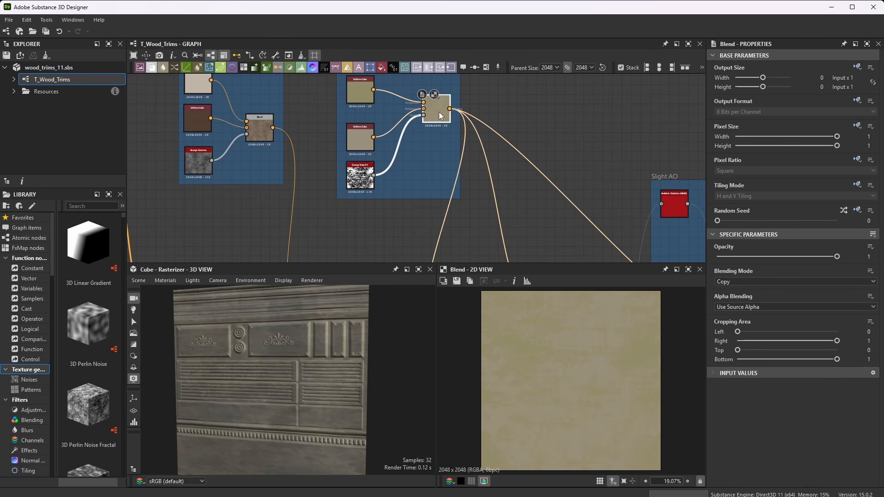
Step: Trace the Detail Color output to the first base colour Blend it feeds and preview that node in the 2D view
scroll(438, 112, up, 2)
scroll(475, 129, down, 4)
scroll(488, 148, up, 3)
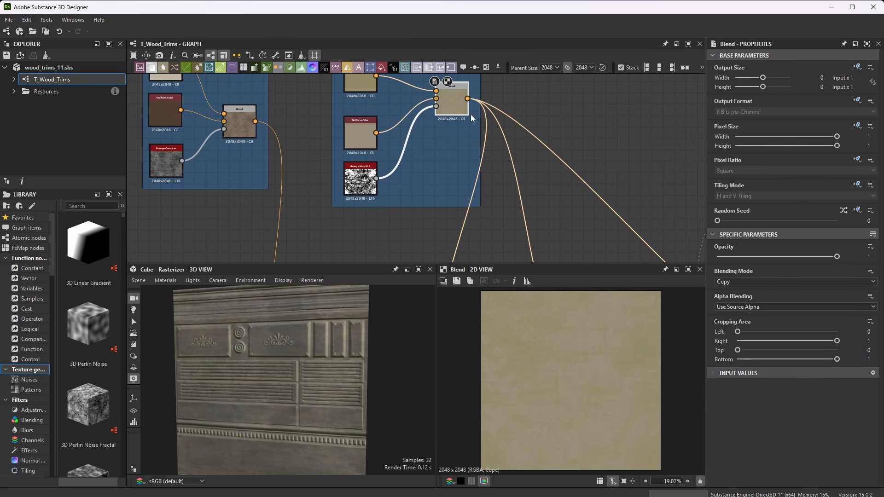
scroll(489, 146, up, 8)
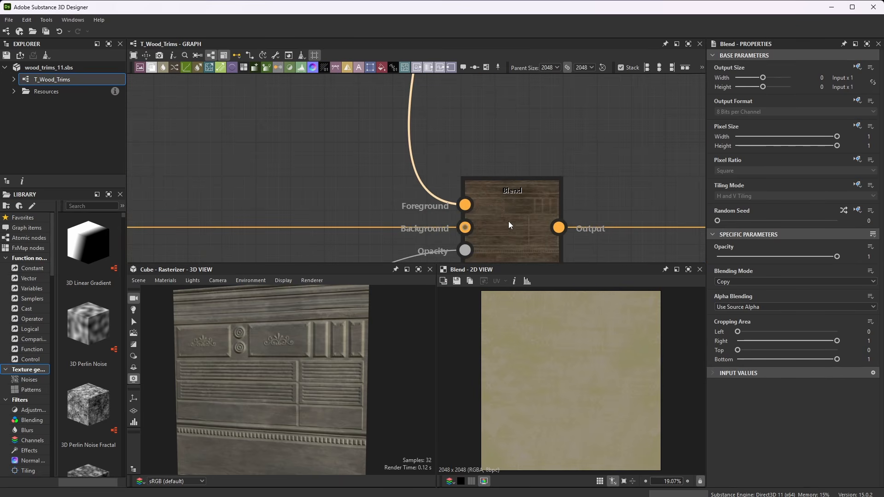
click(509, 202)
scroll(473, 161, down, 6)
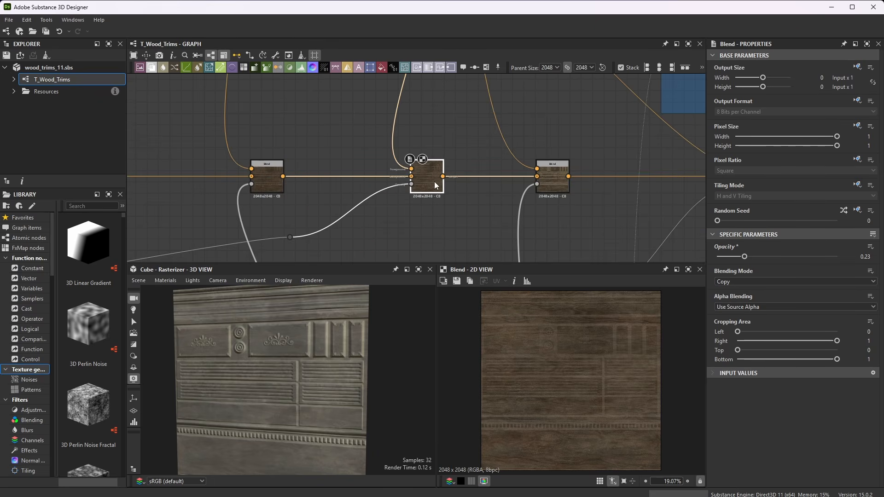
scroll(436, 184, up, 3)
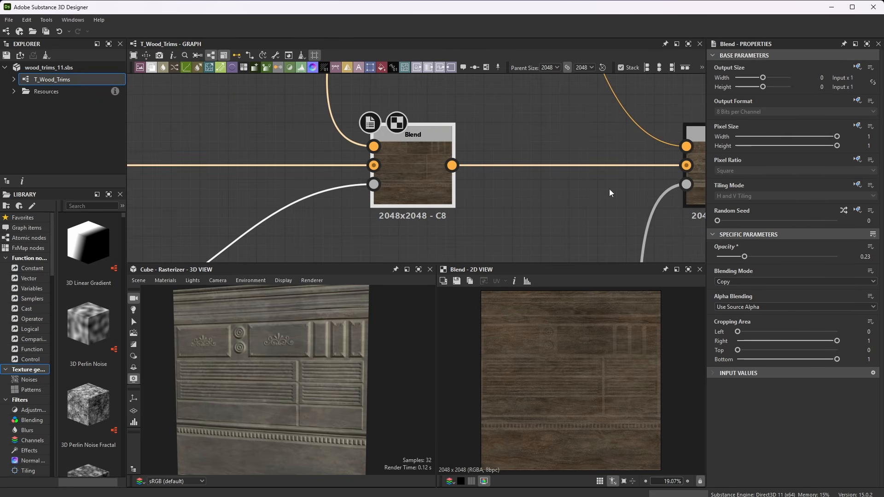
scroll(440, 140, down, 1)
scroll(453, 179, up, 3)
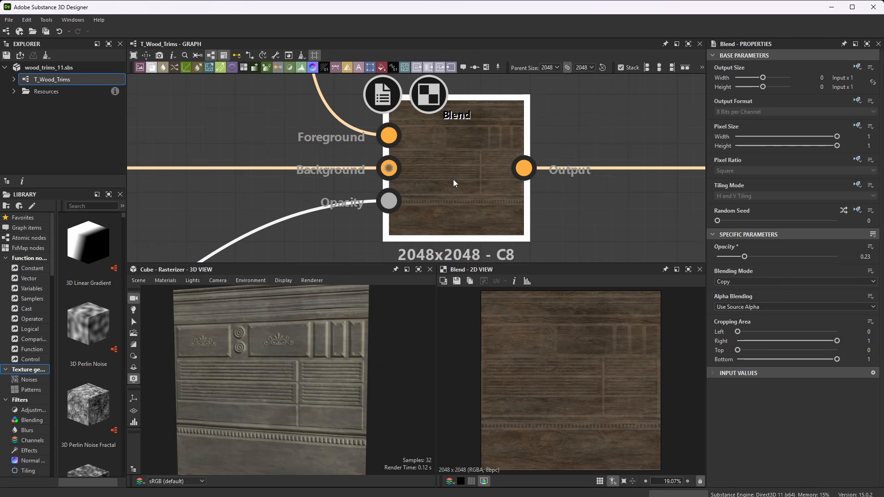
Step: Trace the Blend's opacity input back to the Blend node in the Grain Bump group and return along the link
scroll(481, 173, down, 6)
scroll(482, 173, down, 5)
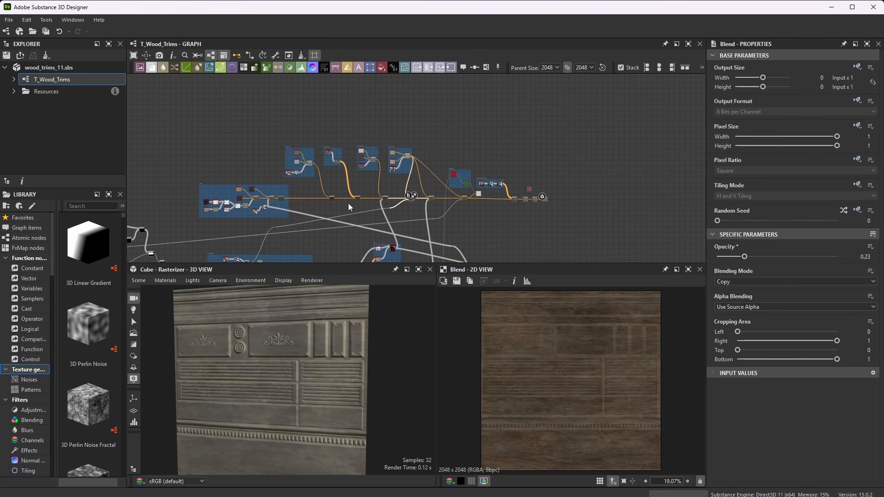
scroll(235, 242, up, 3)
scroll(236, 242, up, 6)
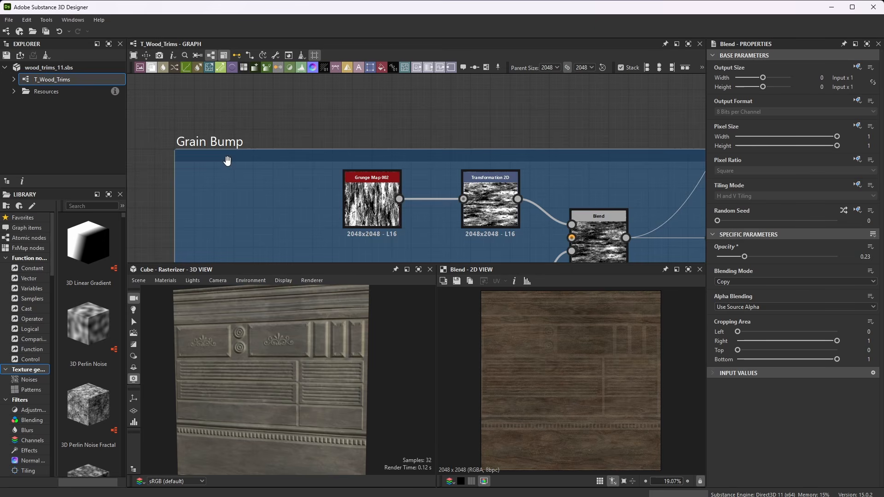
scroll(549, 213, up, 2)
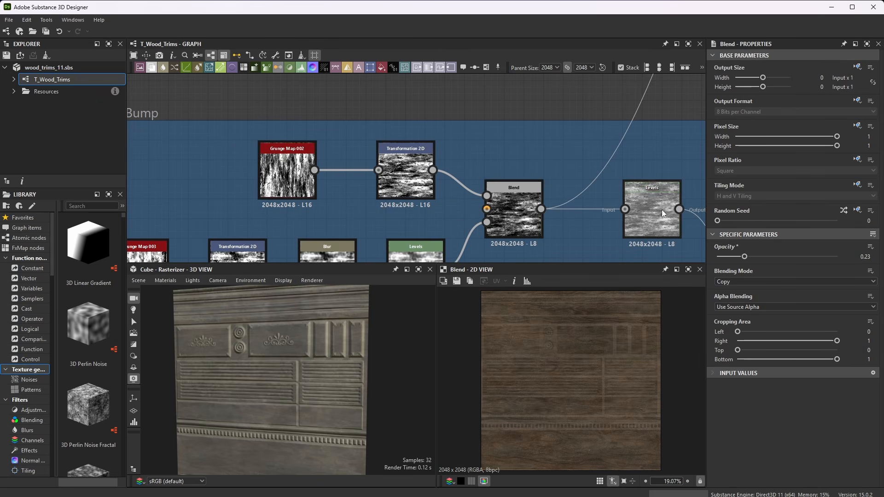
scroll(489, 202, down, 7)
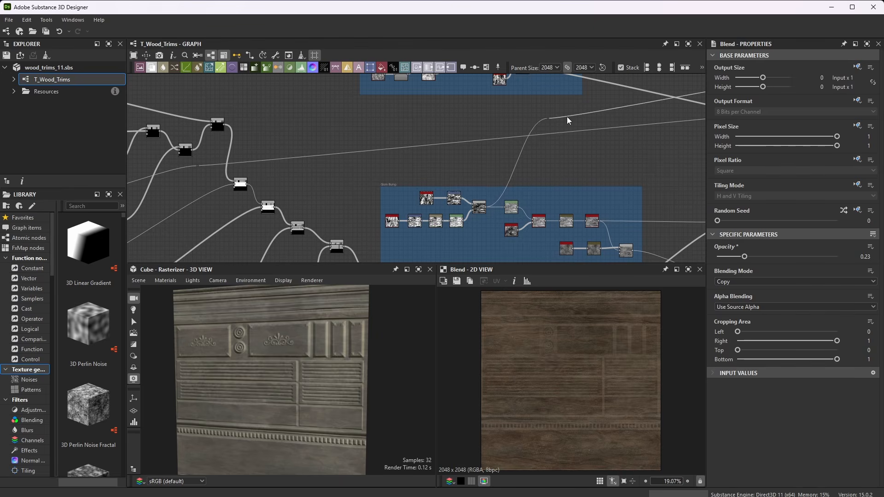
scroll(379, 164, down, 5)
scroll(570, 121, up, 8)
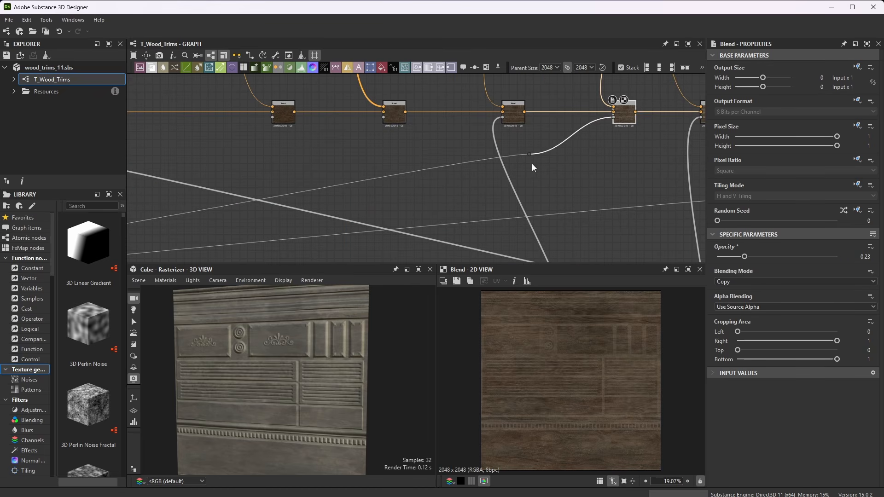
Step: Compare the first Detail Color blend with the preceding Blend by alternating their previews, zooming into the wood detail
scroll(636, 106, up, 8)
scroll(578, 194, down, 4)
scroll(578, 194, up, 1)
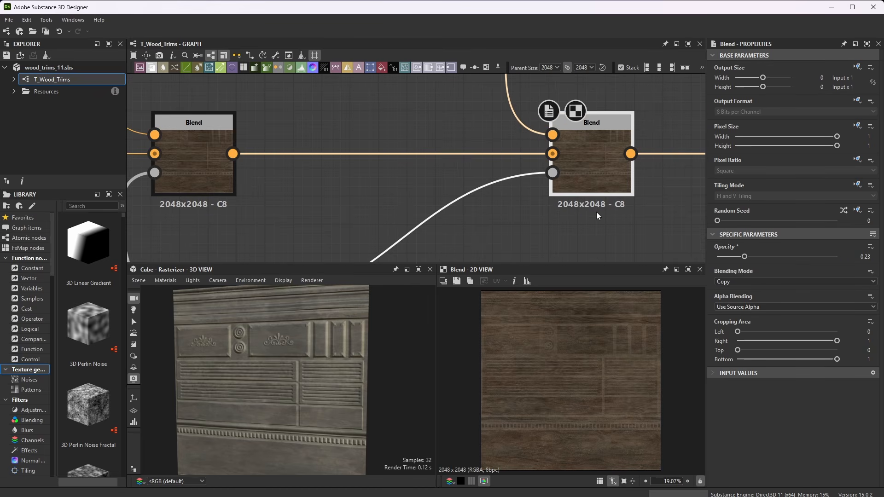
double_click(201, 159)
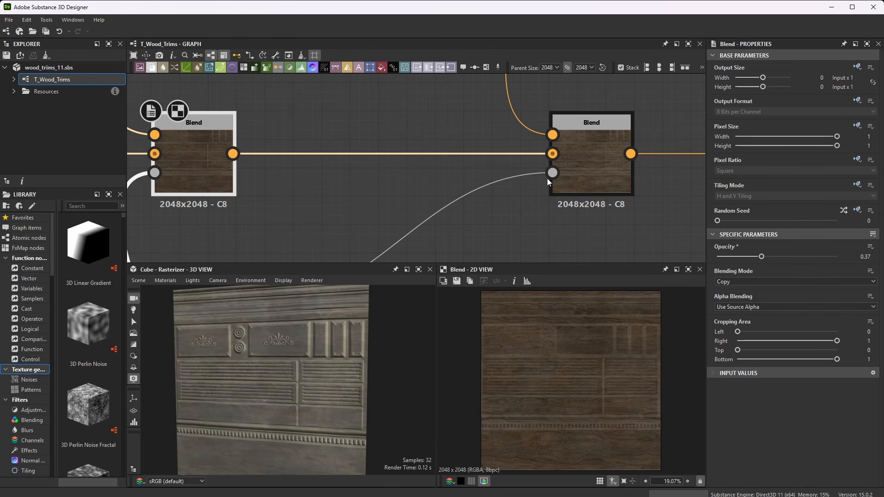
double_click(590, 162)
double_click(198, 156)
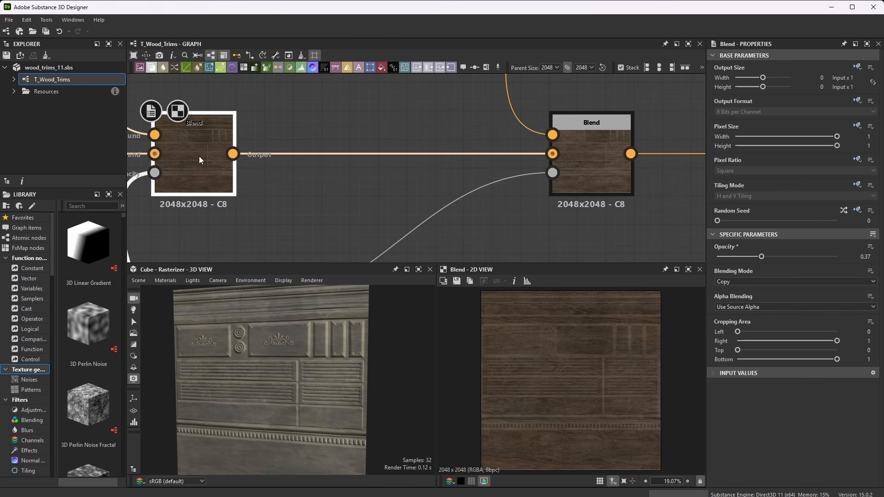
double_click(588, 162)
scroll(575, 364, up, 5)
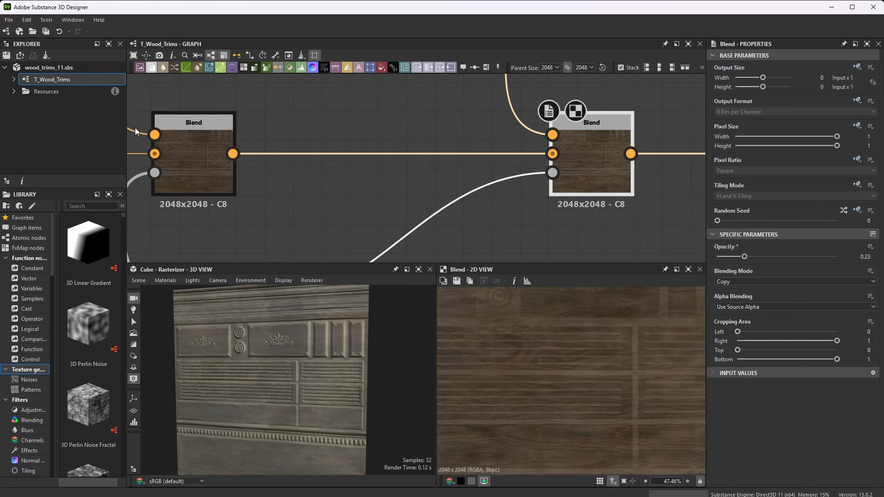
double_click(199, 145)
double_click(595, 154)
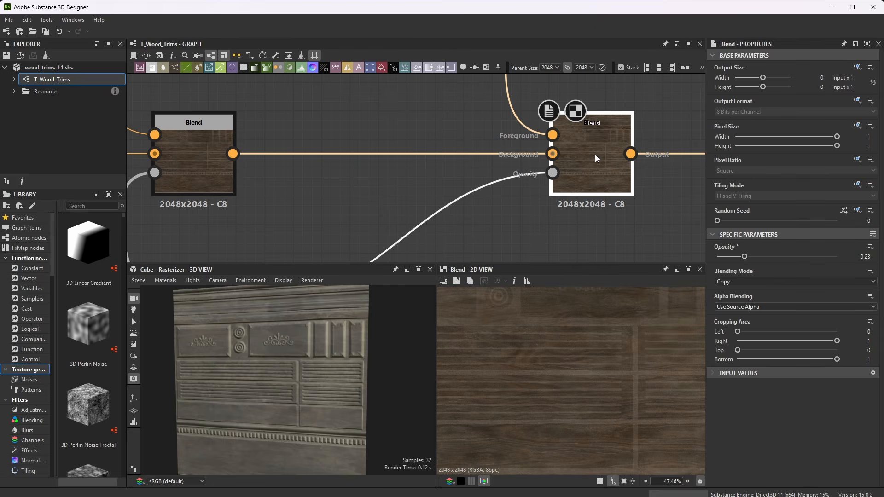
Step: Follow the Detail Color group's outputs to its second base colour Blend and compare its preview with the Blend before it
scroll(391, 205, down, 10)
scroll(446, 116, up, 3)
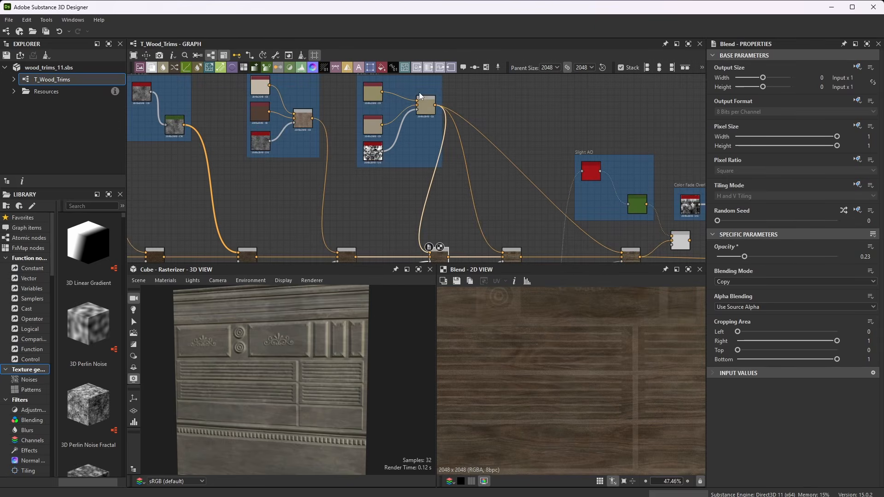
scroll(429, 139, up, 3)
scroll(428, 97, down, 3)
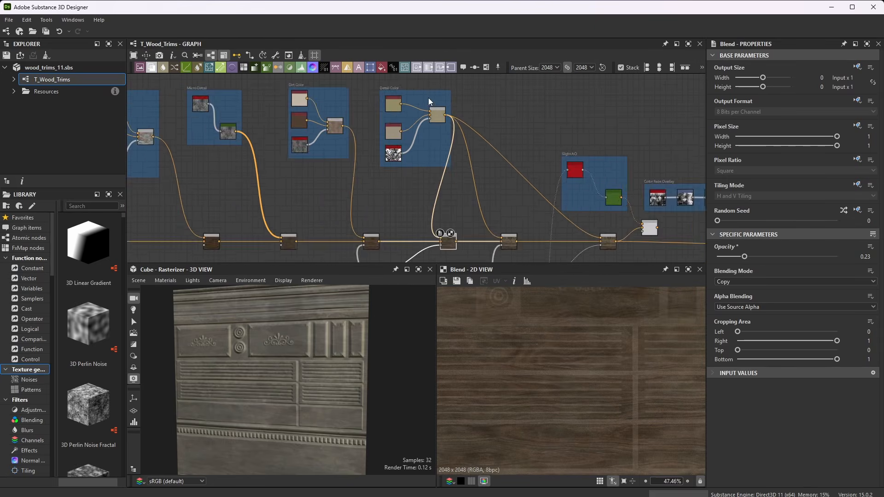
scroll(428, 98, down, 3)
scroll(501, 220, up, 4)
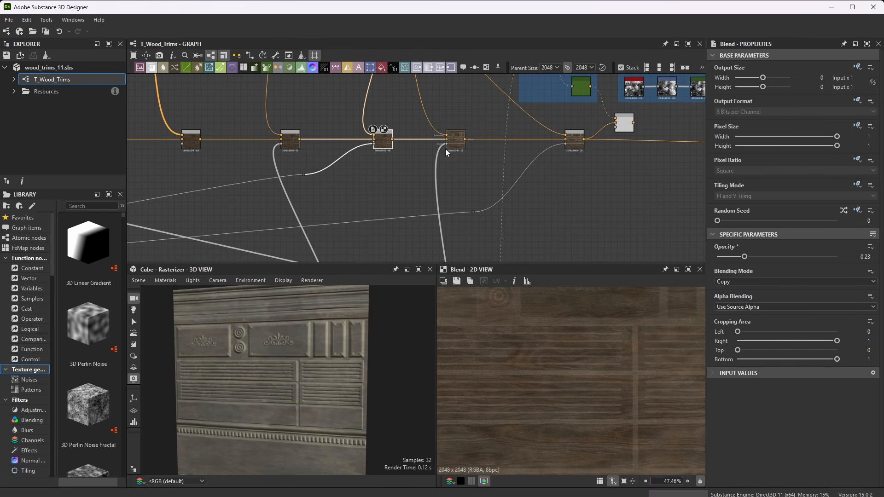
scroll(446, 148, up, 5)
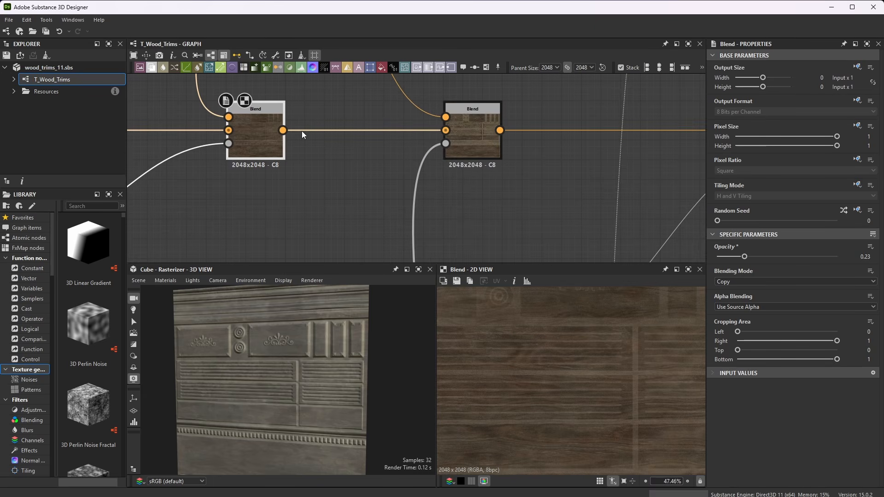
double_click(485, 128)
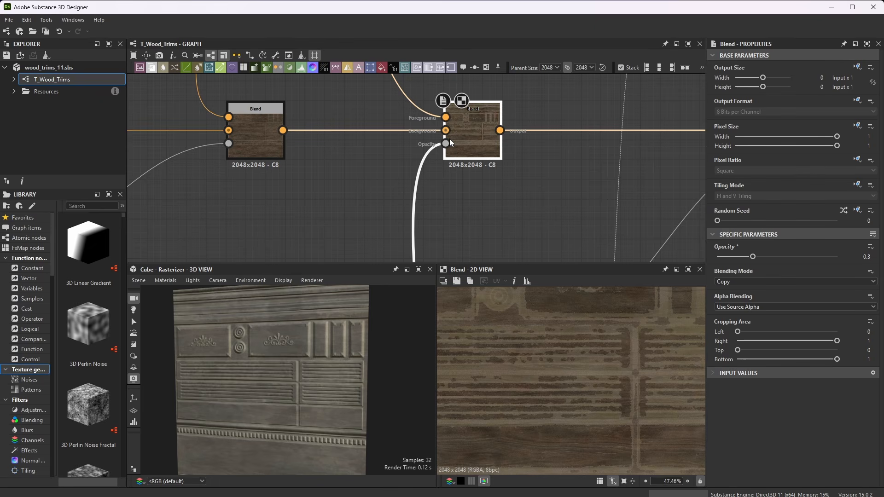
double_click(263, 132)
Step: Preview the Micro Detail blend against the second Detail Color blend to compare the wood before and after colouring
scroll(262, 132, down, 5)
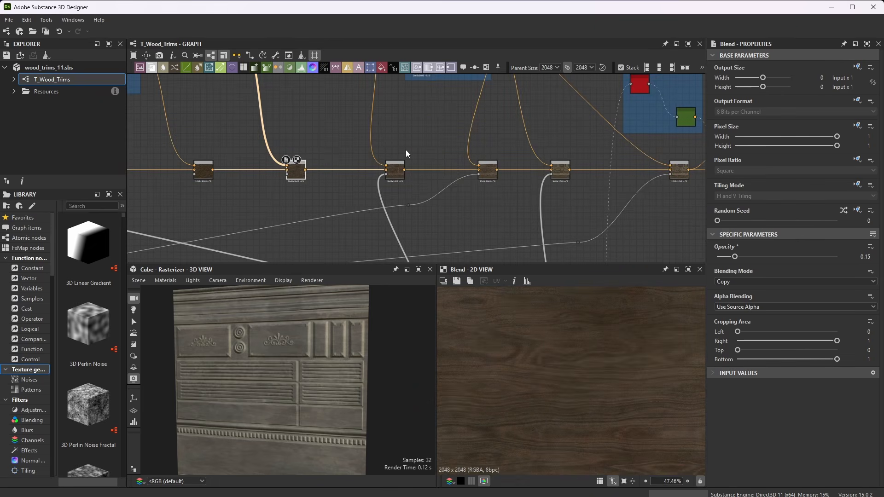
double_click(555, 168)
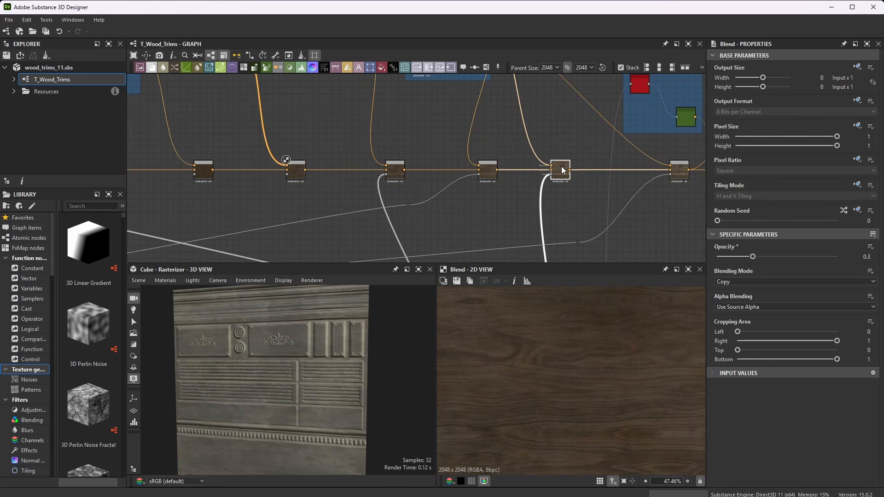
scroll(482, 221, down, 1)
scroll(482, 194, up, 2)
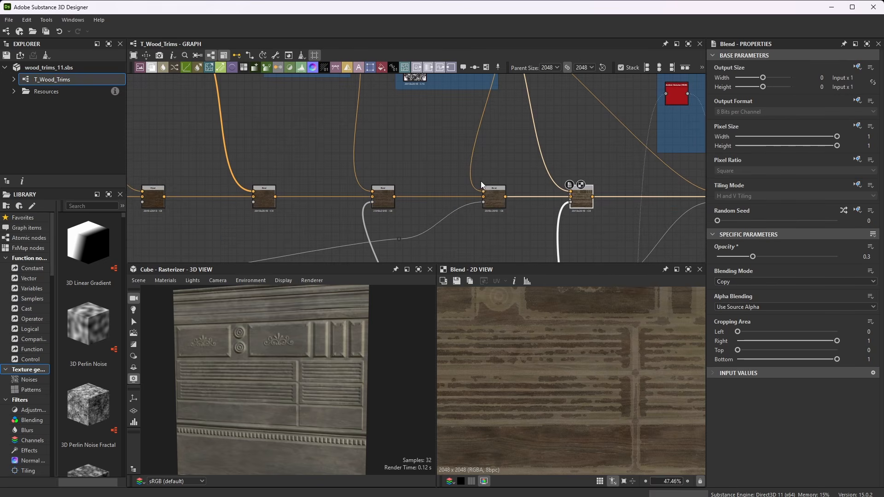
Step: Preview the Subtract Blend preceding Micro Detail in the base colour chain, followed by the Micro Detail Blend
double_click(152, 202)
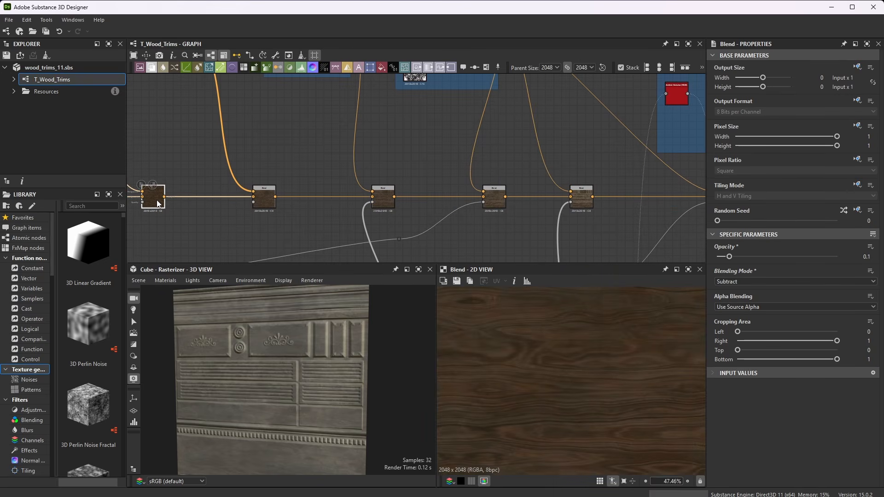
scroll(305, 202, down, 3)
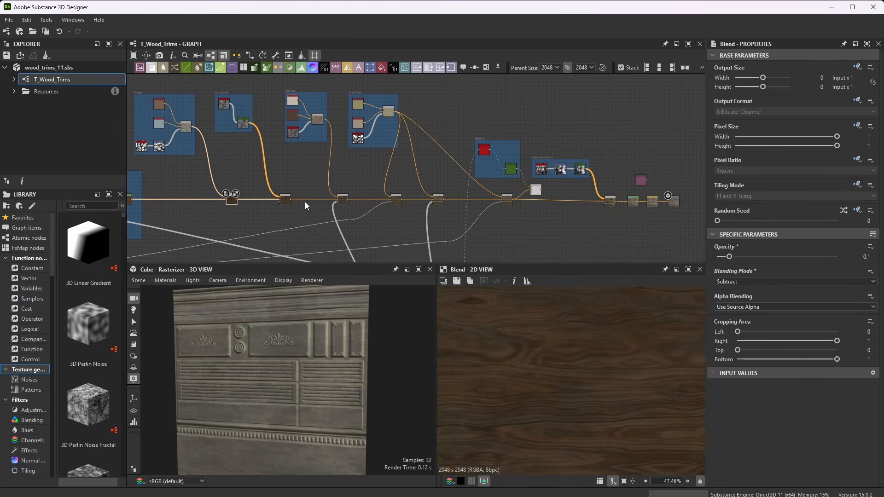
scroll(296, 194, up, 2)
click(282, 203)
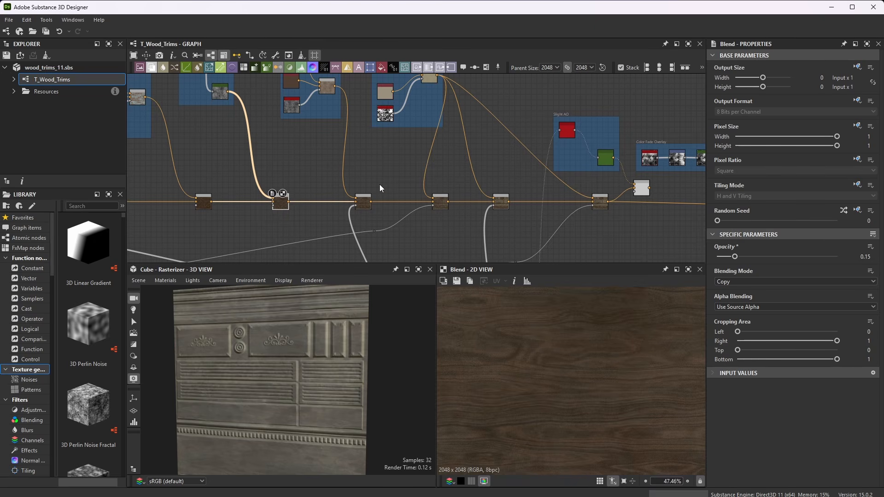
Step: Preview the Blend following Micro Detail and trace its foreground link to the colour group that feeds it
scroll(380, 188, up, 4)
click(339, 222)
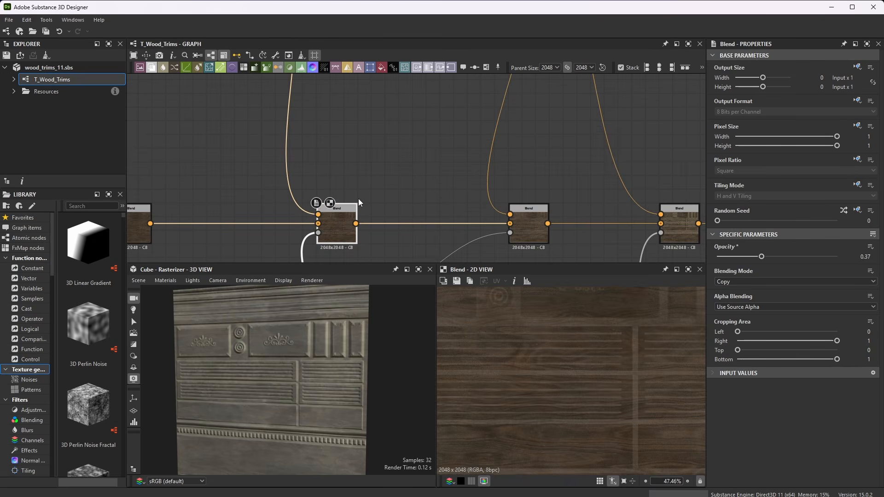
scroll(359, 198, down, 5)
scroll(302, 95, up, 3)
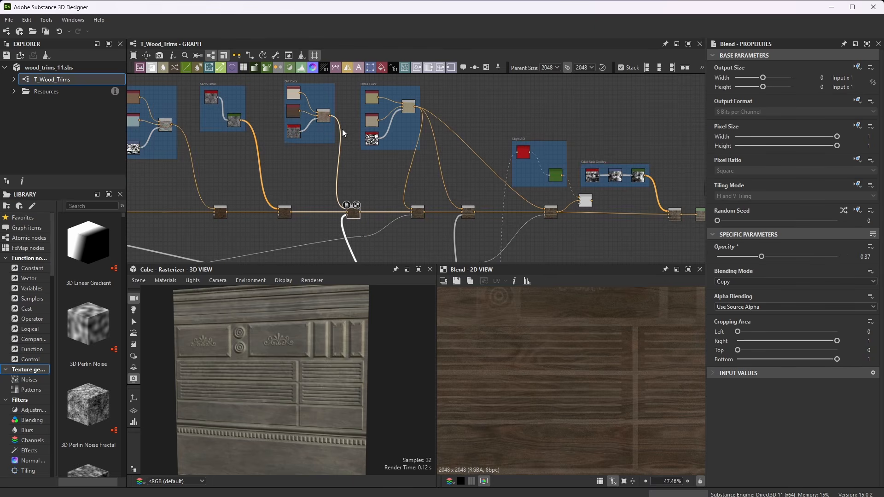
scroll(358, 213, up, 5)
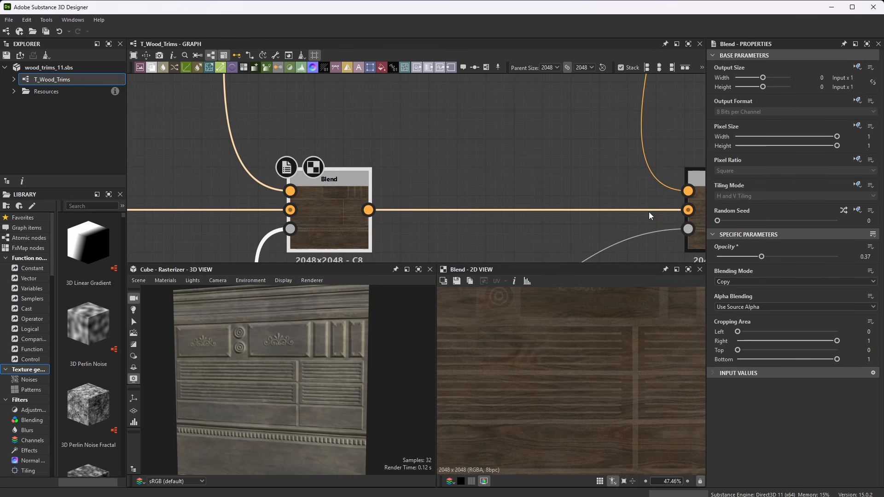
Step: Preview the next base colour Blend in the chain and trace its foreground link to the Detail Color group
scroll(416, 145, down, 4)
scroll(493, 162, up, 2)
click(493, 157)
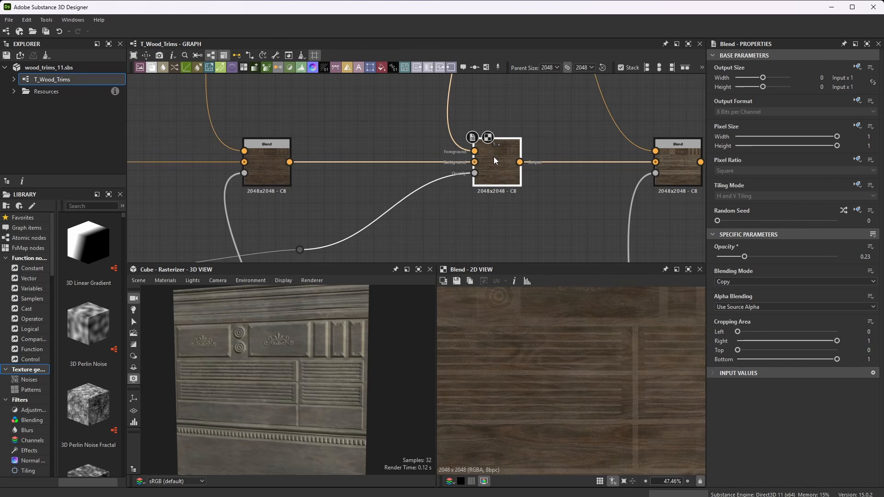
scroll(409, 182, down, 9)
scroll(402, 115, up, 5)
scroll(389, 105, down, 1)
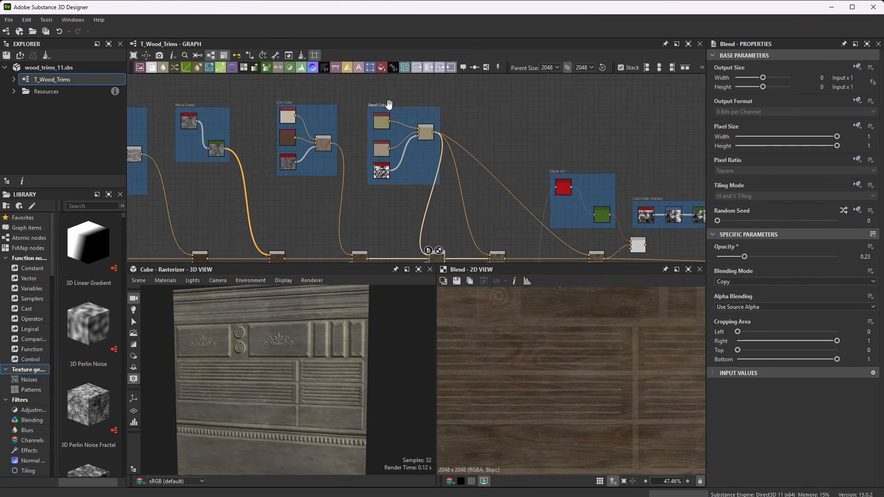
scroll(389, 105, down, 4)
scroll(419, 196, up, 6)
scroll(407, 126, up, 8)
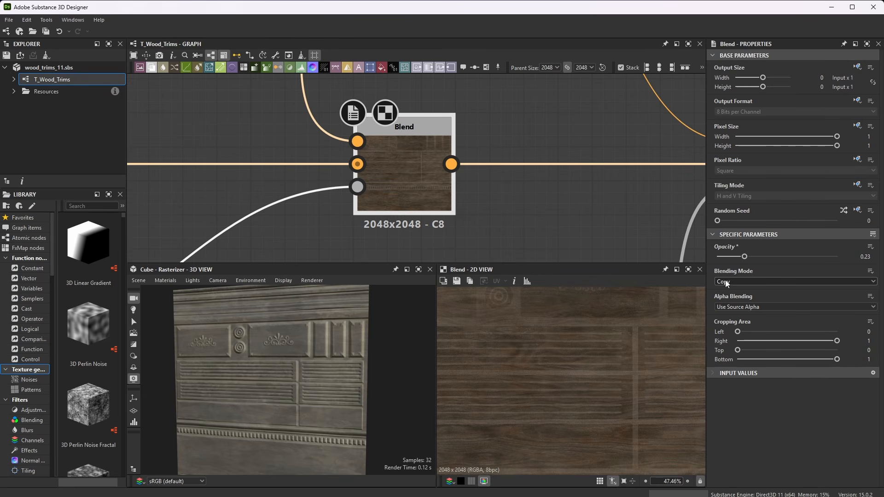
Step: Preview the Blend preceding the first Detail Color Blend, followed by the Detail Color Blend itself, to compare them
scroll(405, 159, down, 5)
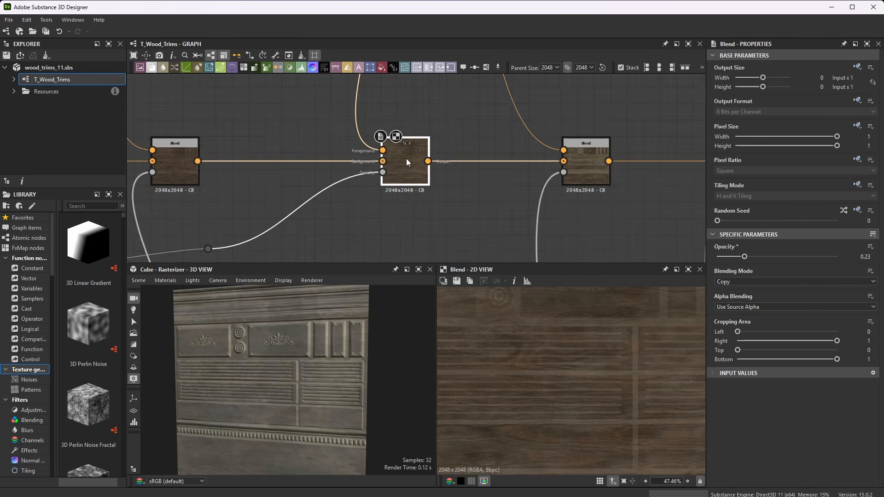
double_click(278, 164)
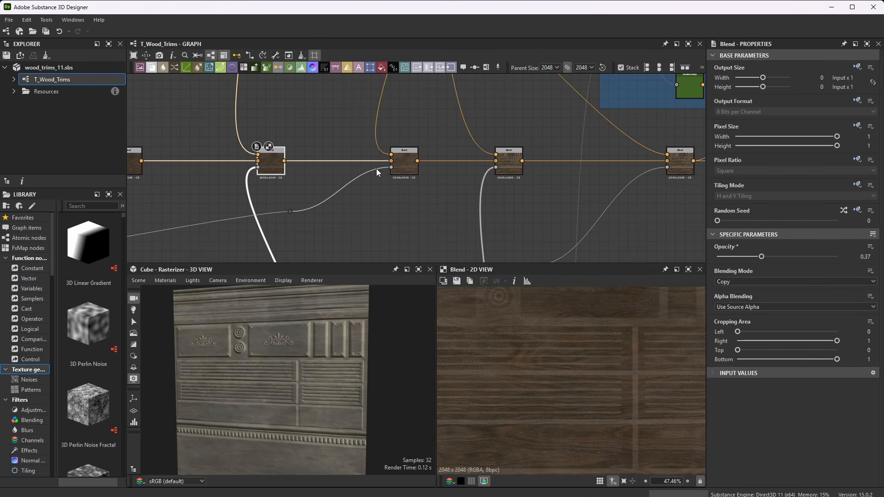
double_click(405, 164)
scroll(508, 159, up, 4)
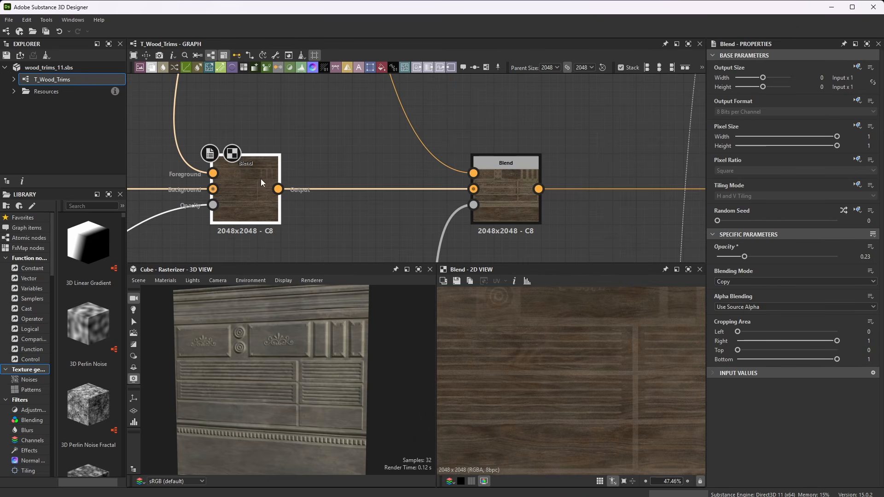
Step: Preview the second Detail Color Blend and trace its foreground link back to the Detail Color group
double_click(520, 190)
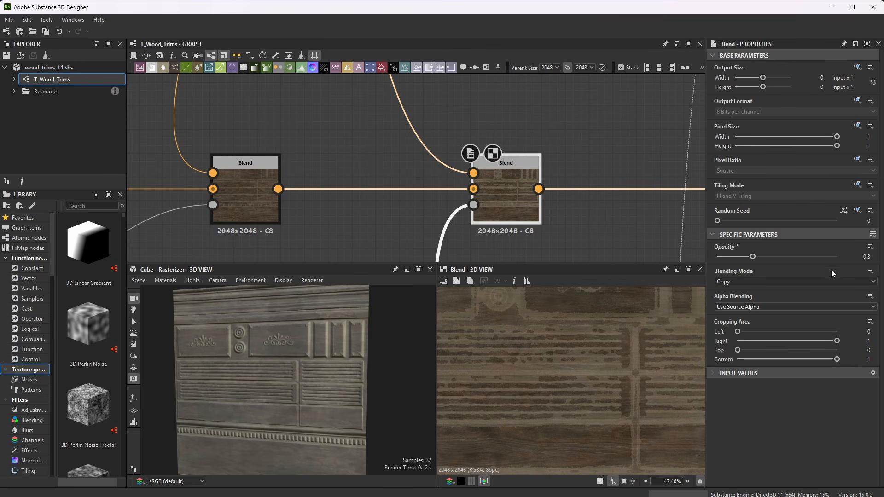
scroll(377, 186, down, 8)
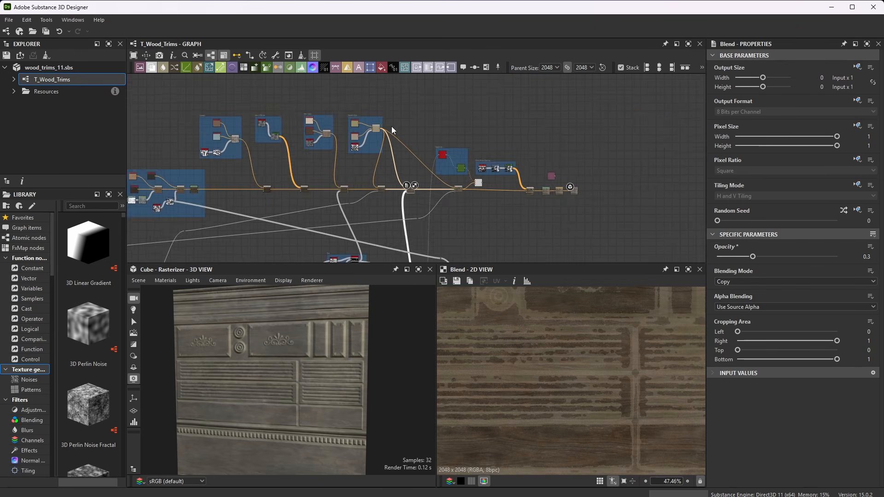
scroll(383, 129, up, 6)
scroll(304, 112, down, 3)
scroll(304, 109, up, 2)
scroll(340, 103, down, 5)
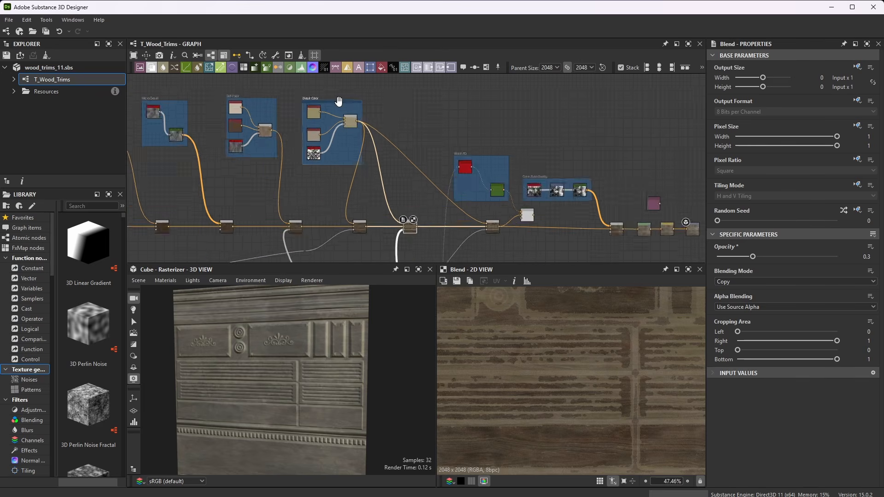
scroll(399, 196, up, 6)
scroll(401, 190, up, 3)
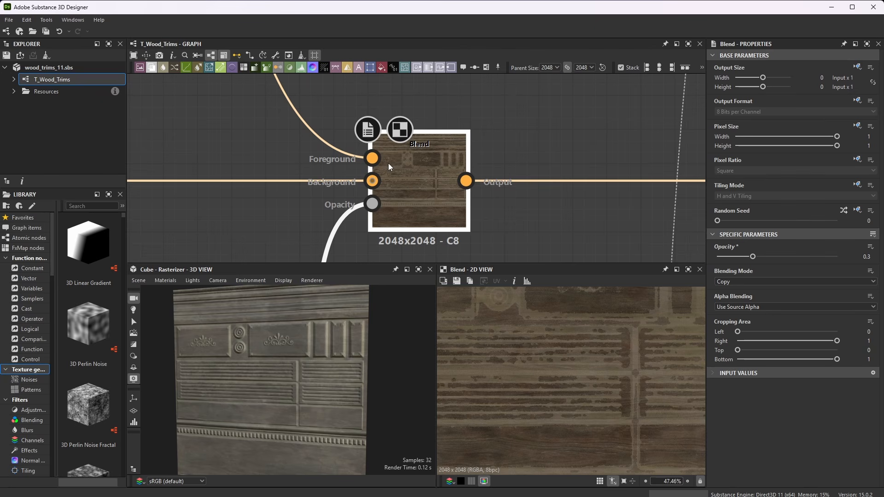
Step: Follow the second Detail Color Blend's opacity link to the Edge Wear Mask group and its Height For Dirts and Normal Sobel sources
scroll(388, 163, down, 3)
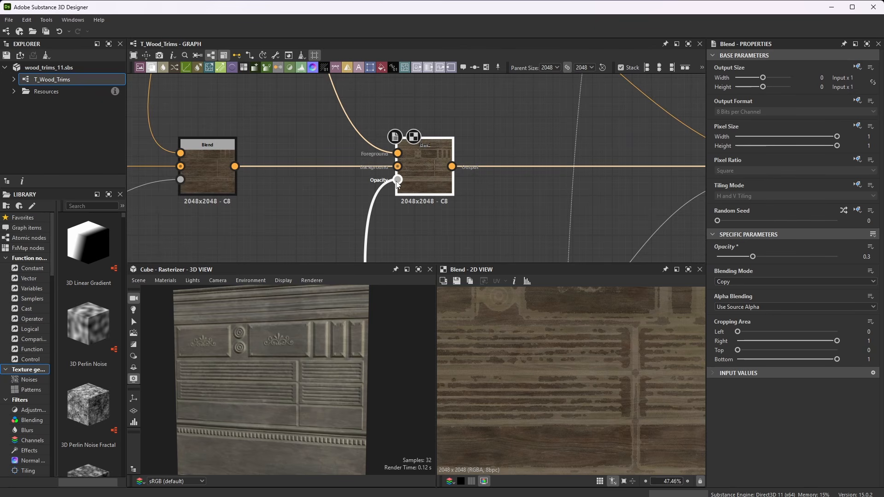
scroll(420, 185, down, 8)
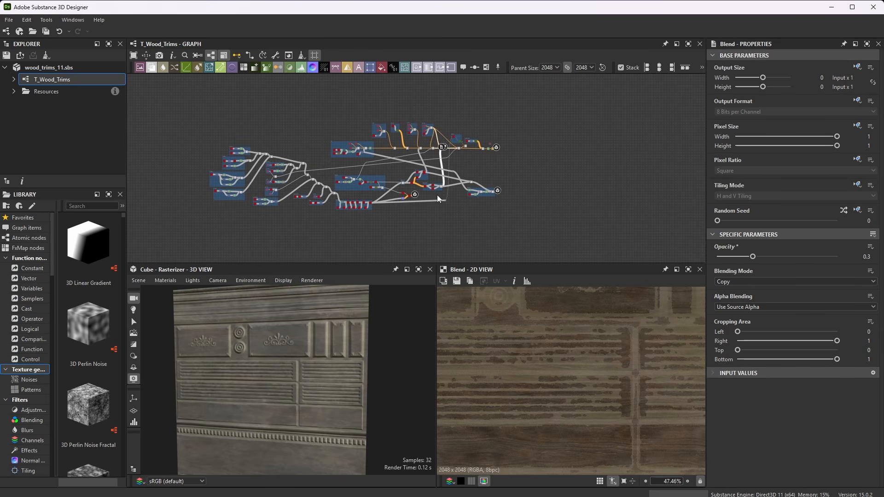
scroll(436, 191, up, 3)
scroll(437, 190, up, 4)
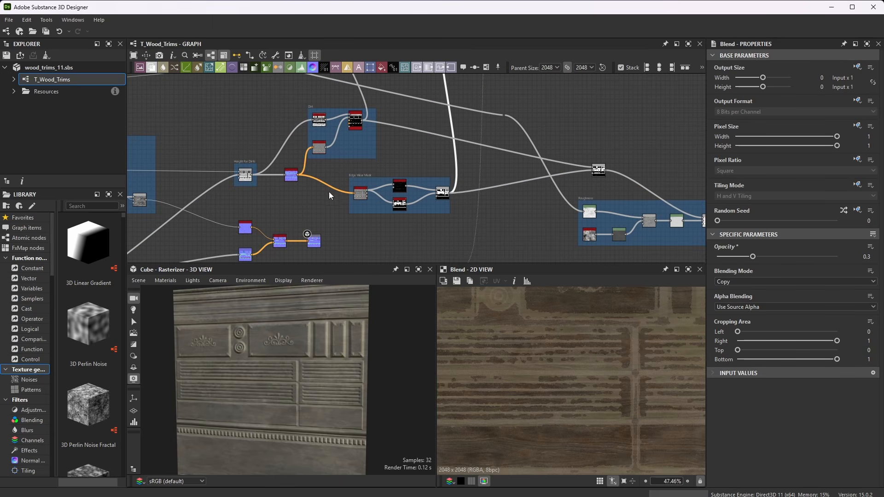
scroll(285, 182, up, 9)
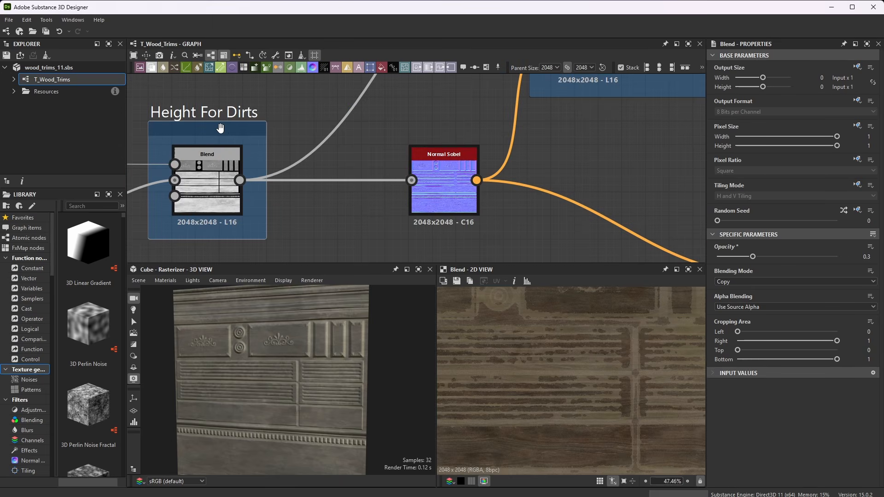
scroll(432, 162, down, 8)
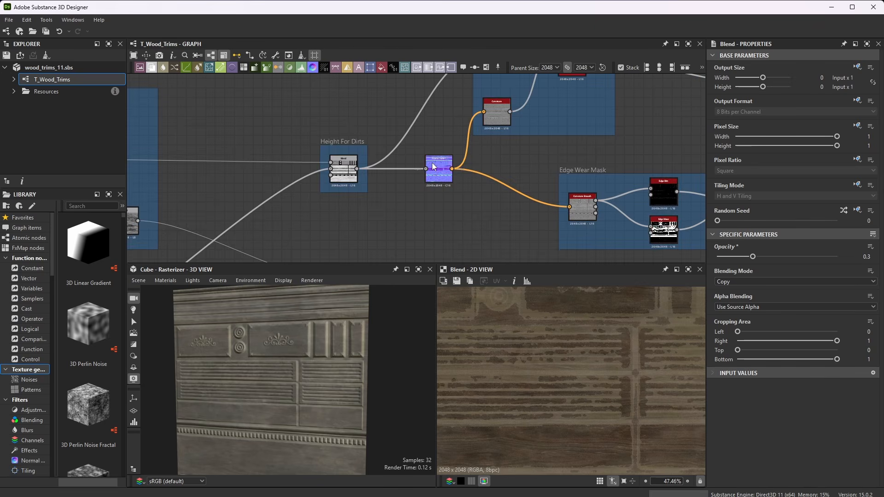
scroll(546, 199, up, 5)
scroll(276, 125, up, 3)
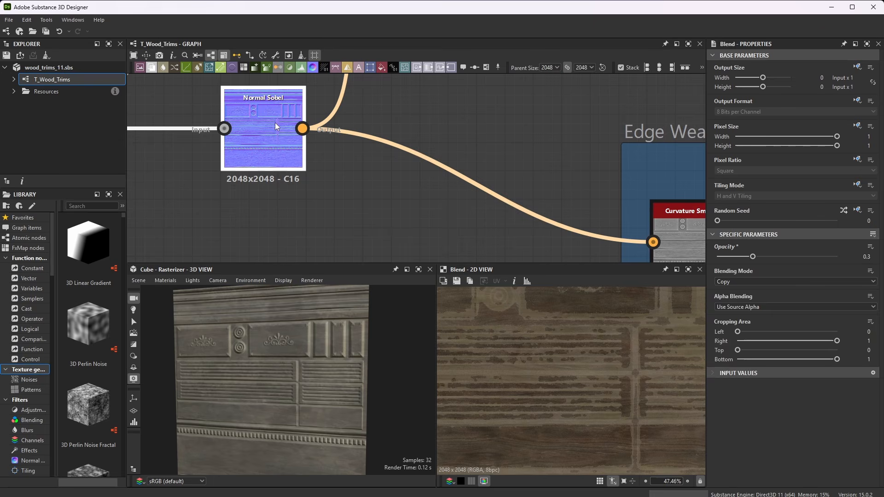
Step: Follow Normal Sobel into the Edge Wear Mask group, preview Curvature Smooth, and trace its links to Edge Dirt and Edge Wear
click(275, 123)
scroll(275, 123, down, 6)
scroll(477, 154, up, 6)
double_click(477, 152)
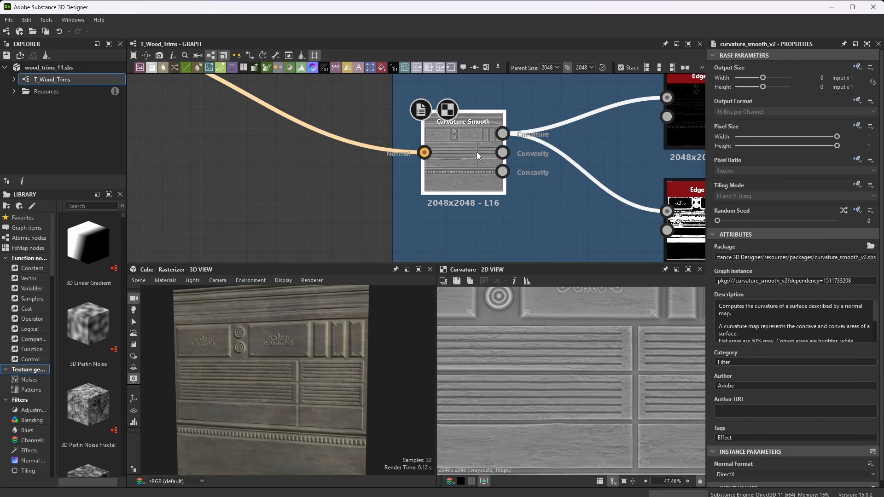
scroll(718, 353, down, 1)
scroll(385, 165, down, 6)
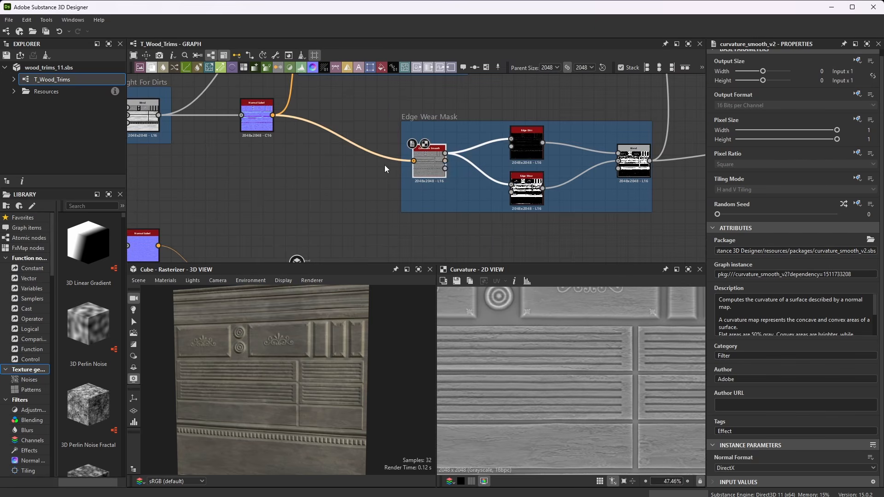
scroll(530, 166, up, 4)
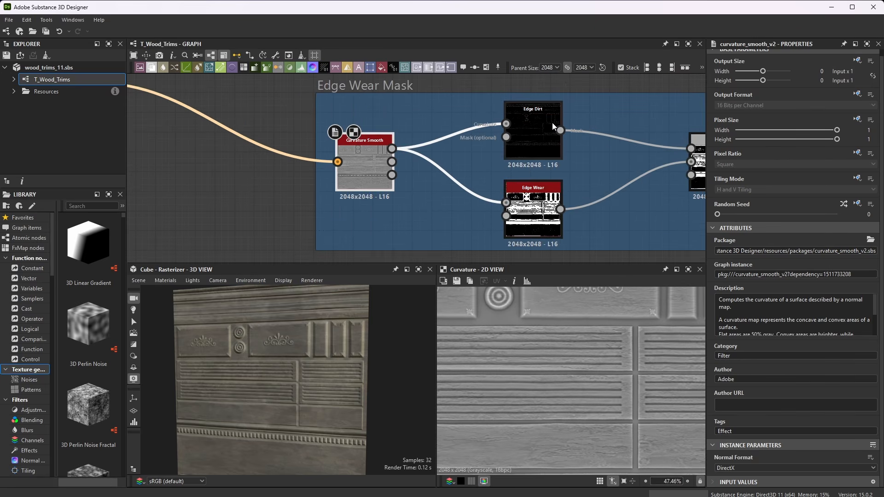
mouse_move(373, 159)
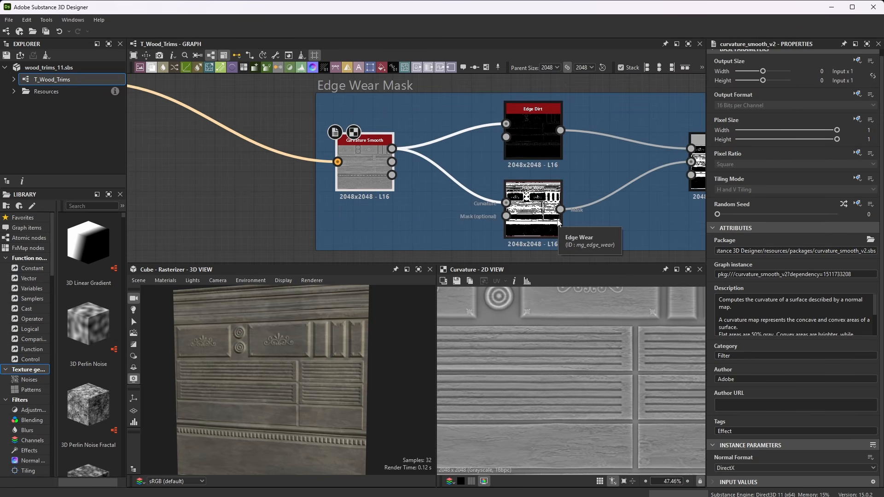
scroll(560, 224, down, 3)
scroll(531, 160, up, 4)
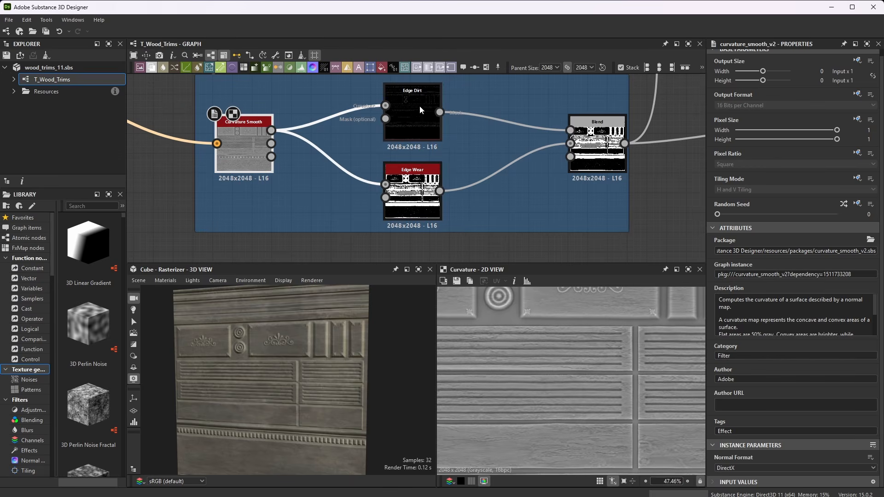
Step: Preview the Edge Dirt mask and the Edge Wear mask up close and examine each node's instance parameters
double_click(419, 106)
scroll(804, 381, down, 3)
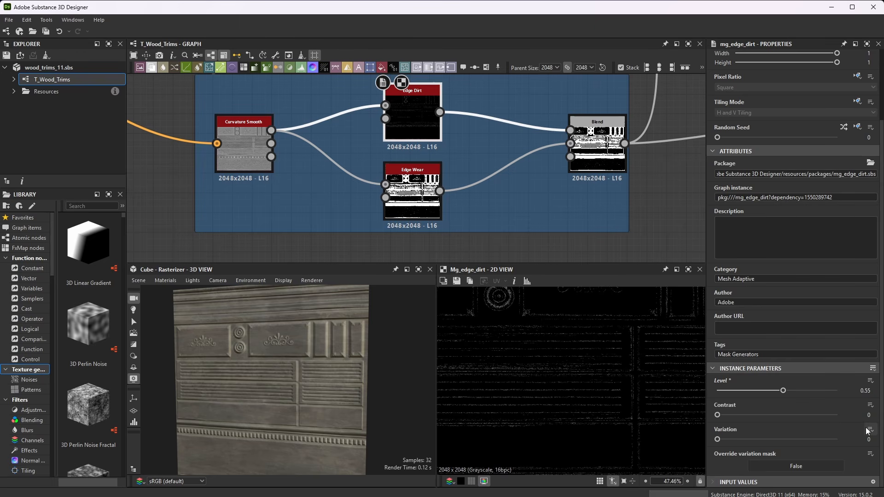
scroll(561, 333, up, 4)
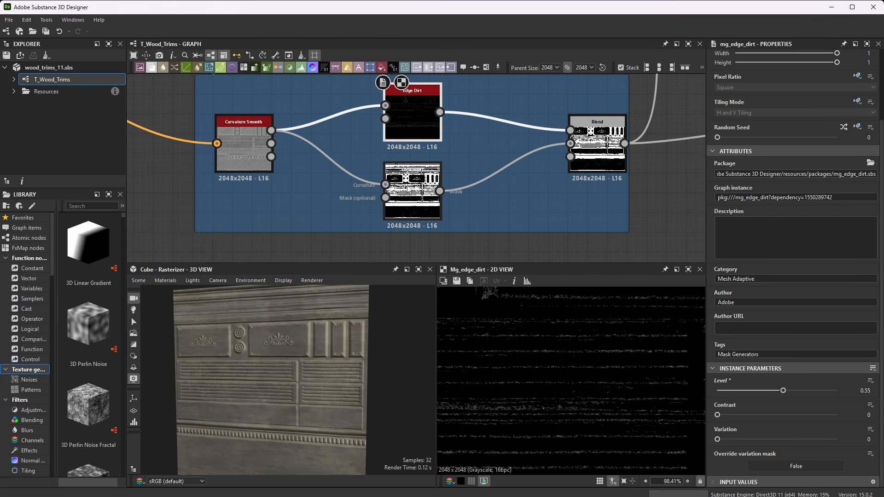
double_click(412, 198)
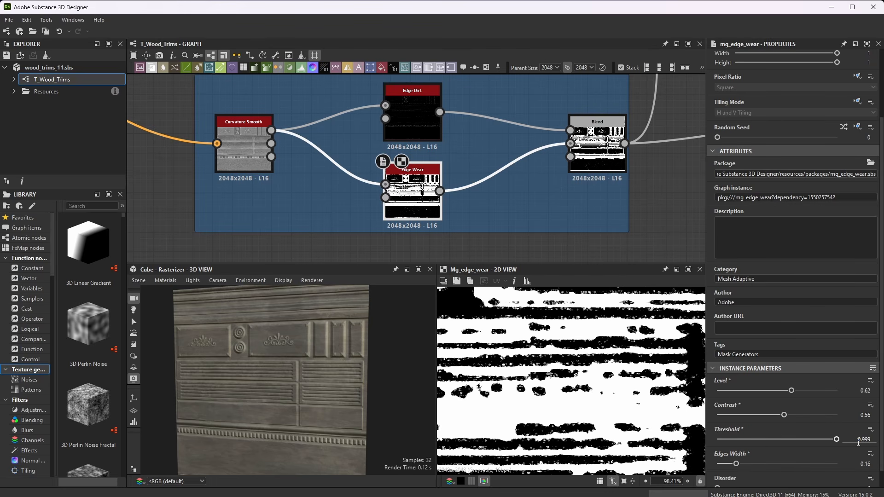
scroll(806, 446, down, 1)
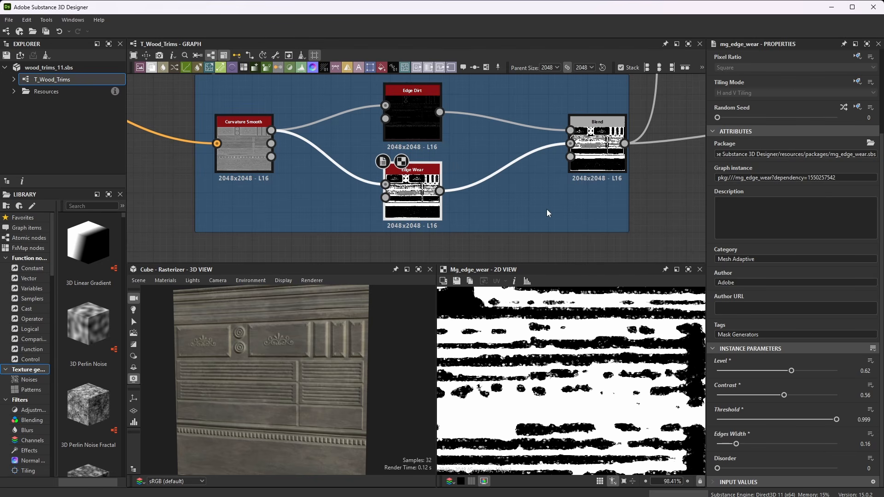
Step: Review Edge Dirt and Edge Wear again, and preview the whole mask from the Screen Blend that combines them
click(424, 100)
scroll(424, 116, down, 1)
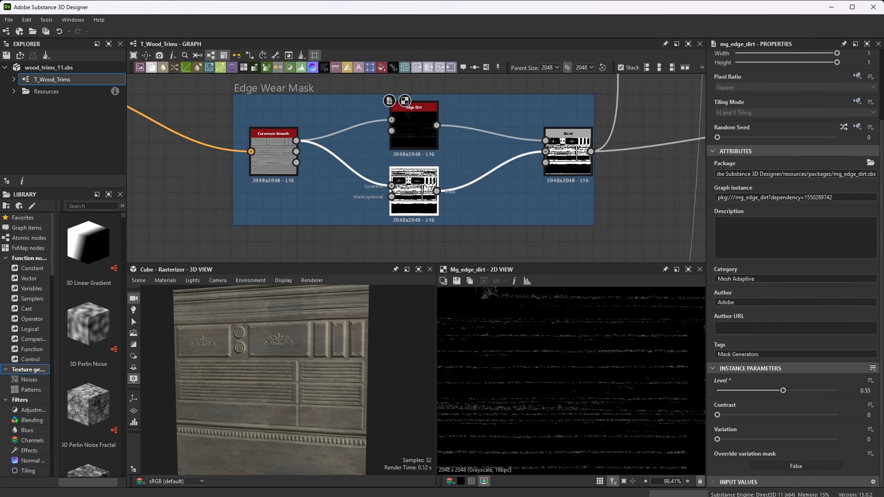
click(414, 193)
click(568, 155)
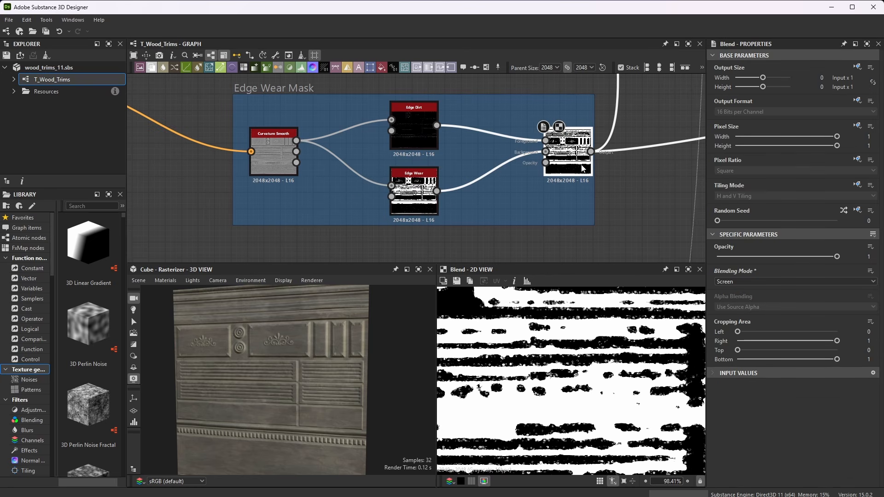
scroll(553, 345, down, 8)
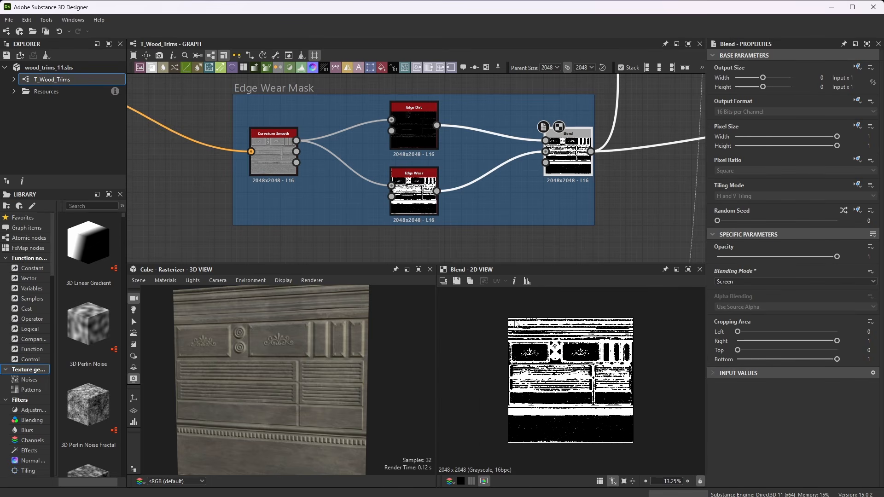
Step: Follow the Edge Wear Mask output up to the base colour Blend it masks and preview that Blend
scroll(528, 175, down, 6)
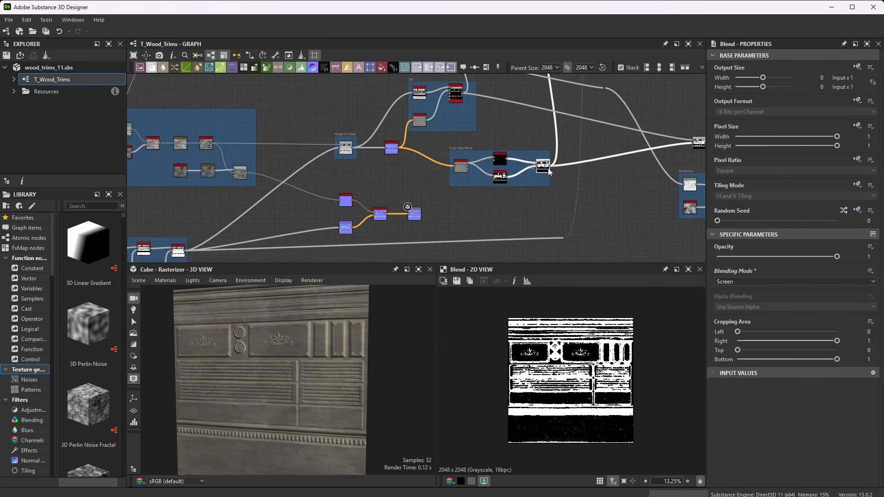
key(f)
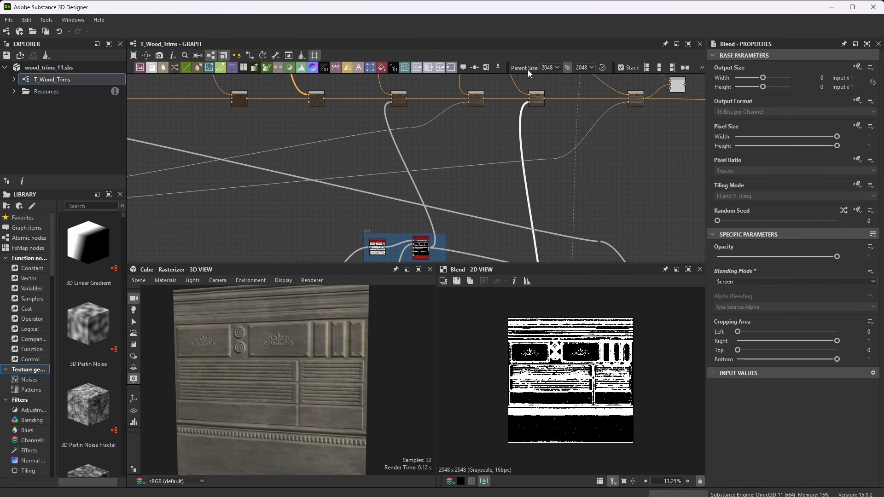
scroll(548, 161, up, 1)
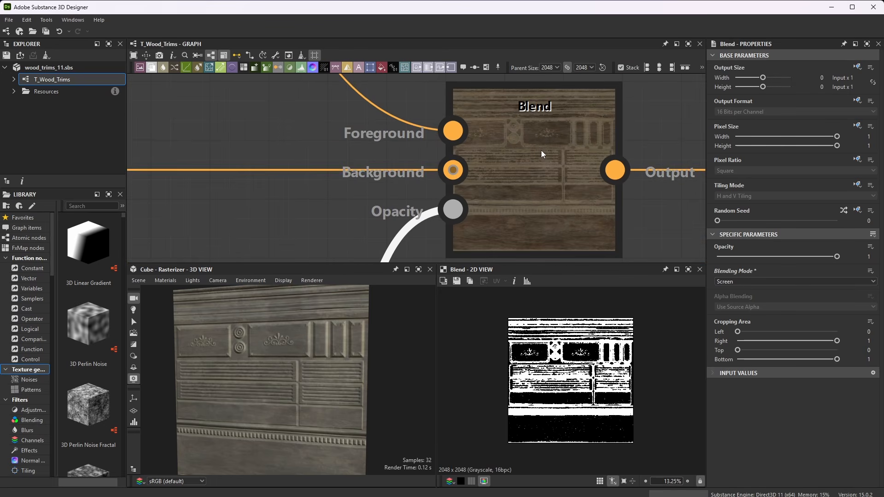
double_click(540, 150)
scroll(530, 184, down, 8)
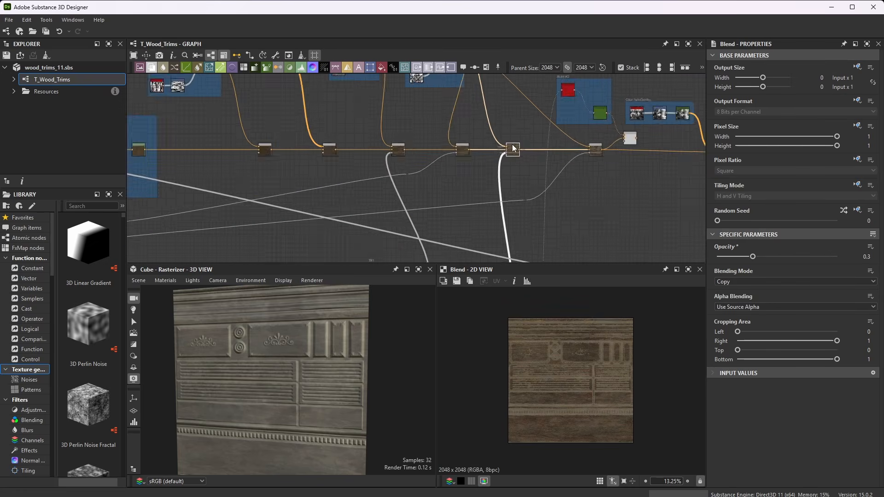
Step: Preview the Blend preceding the edge-wear Blend in close-up to compare the wood without edge wear
scroll(482, 100, up, 3)
scroll(506, 120, down, 5)
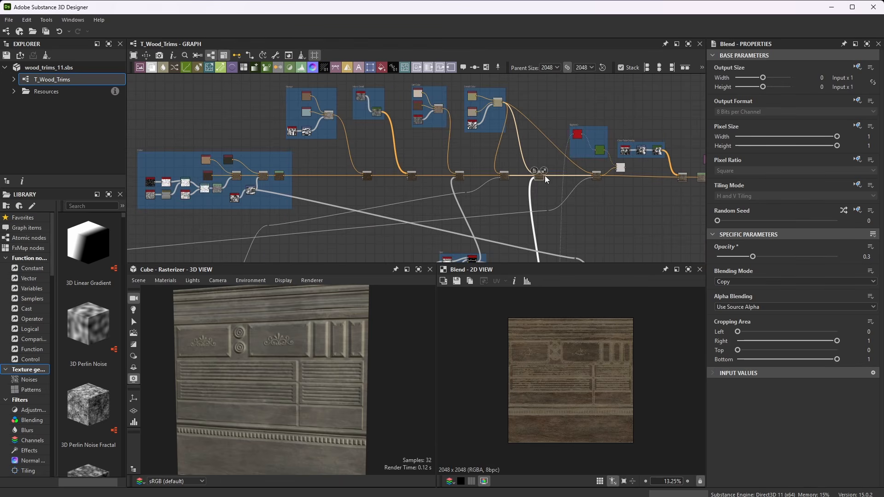
scroll(570, 207, up, 7)
scroll(540, 189, down, 2)
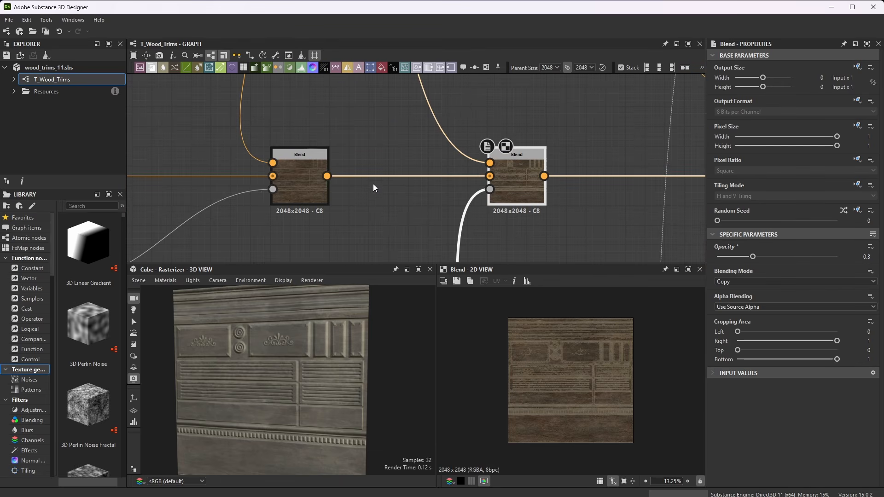
click(307, 179)
scroll(578, 354, up, 5)
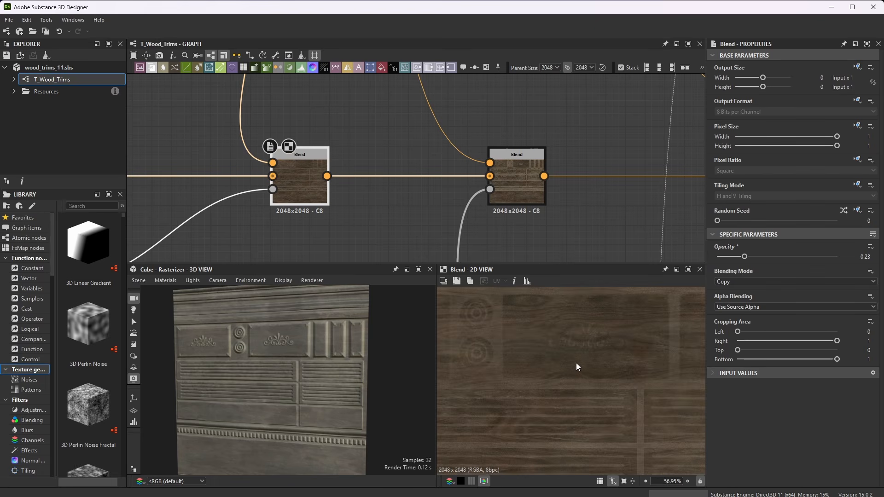
Step: Preview the edge-wear Blend again and trace its foreground input back to the Detail Color frame
click(510, 181)
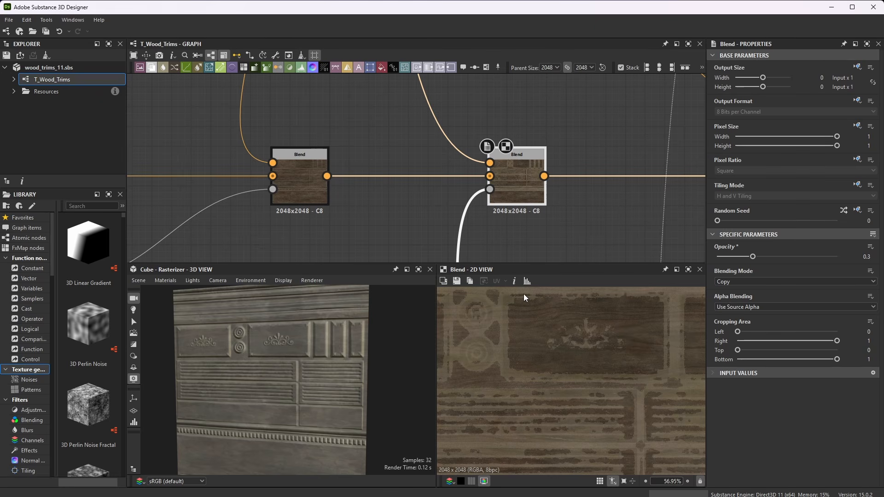
scroll(470, 327, down, 2)
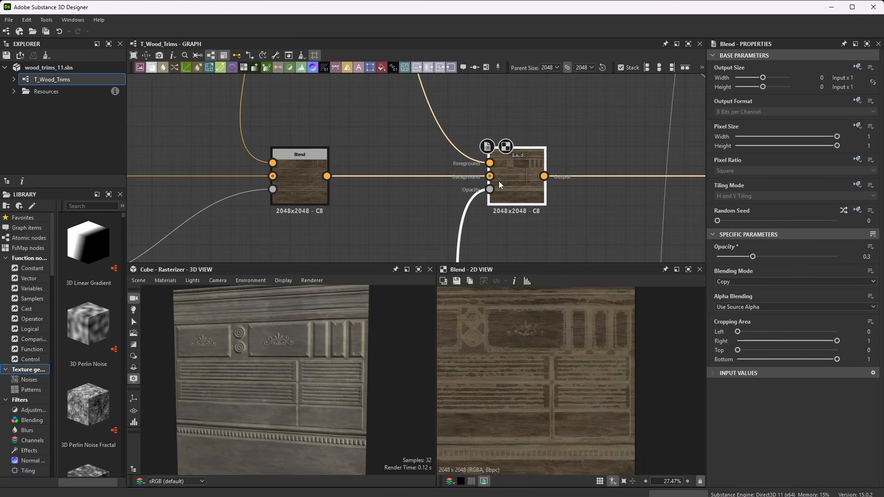
scroll(488, 168, down, 4)
scroll(506, 184, up, 2)
scroll(434, 200, down, 2)
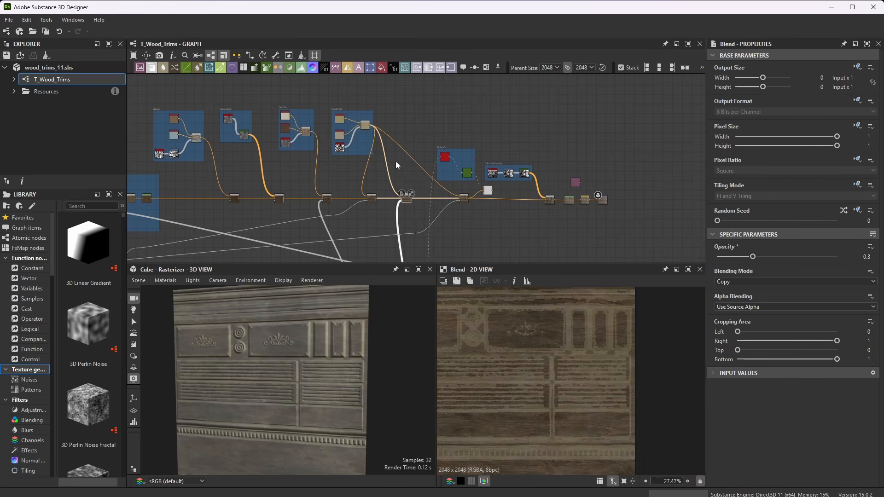
scroll(350, 119, up, 6)
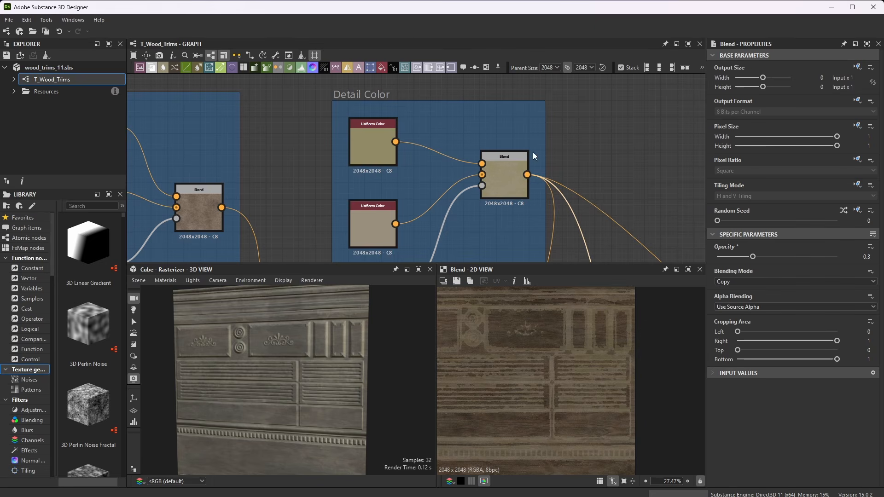
scroll(488, 168, down, 3)
scroll(438, 138, down, 3)
scroll(505, 188, up, 6)
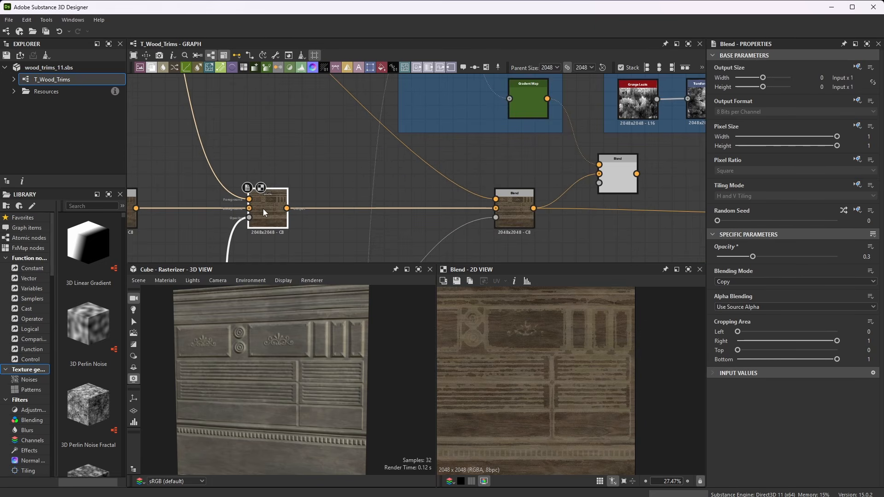
Step: Preview the Blend following the edge-wear Blend and compare the two in close-up around the panel ornament
click(516, 209)
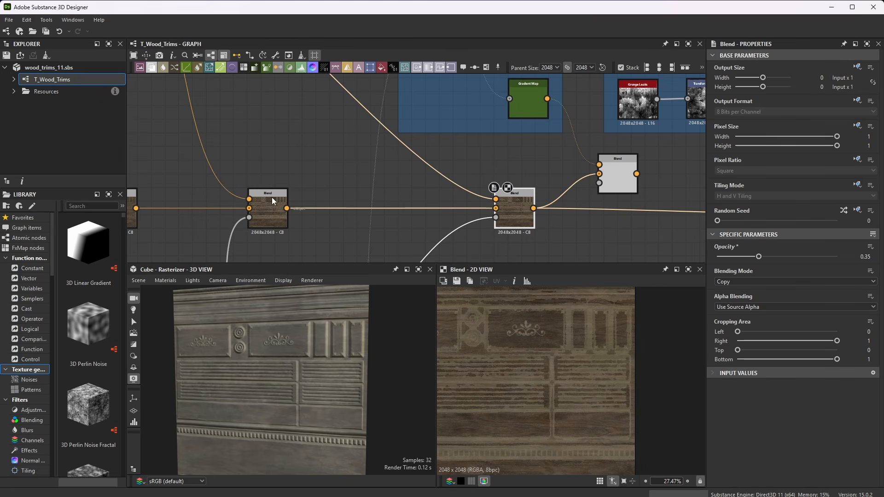
scroll(514, 233, up, 3)
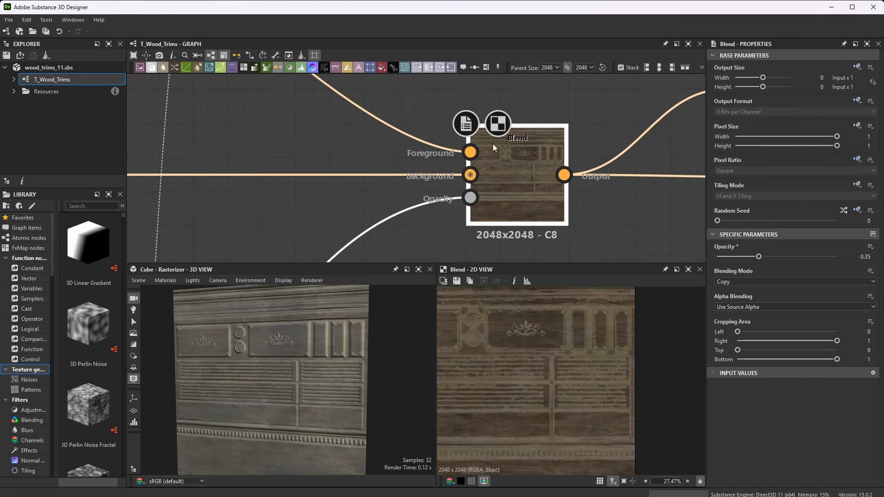
scroll(493, 144, down, 3)
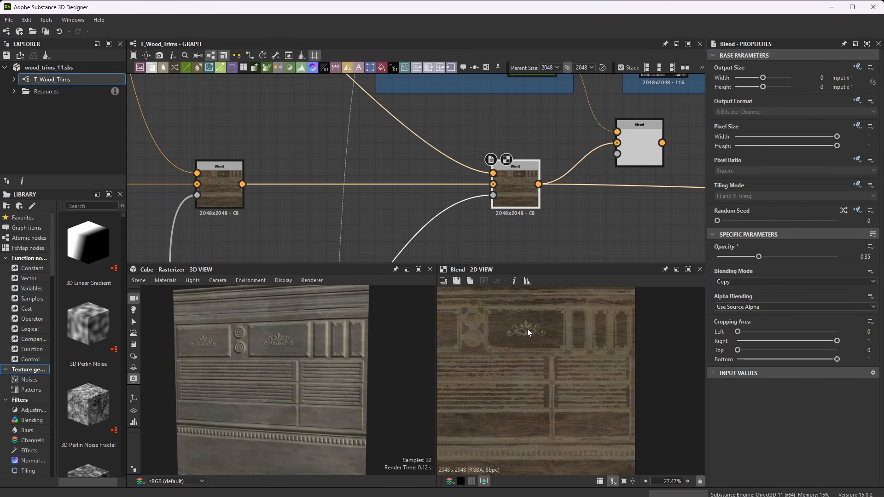
scroll(527, 328, up, 5)
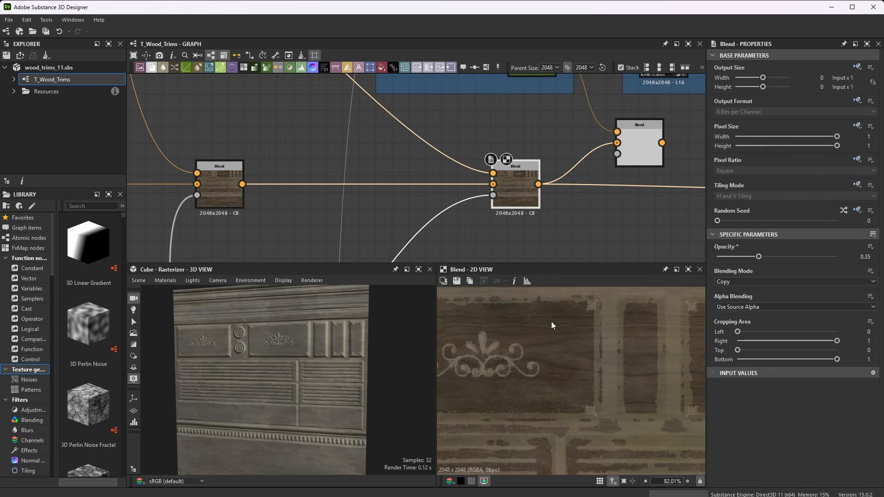
double_click(225, 194)
scroll(562, 372, down, 1)
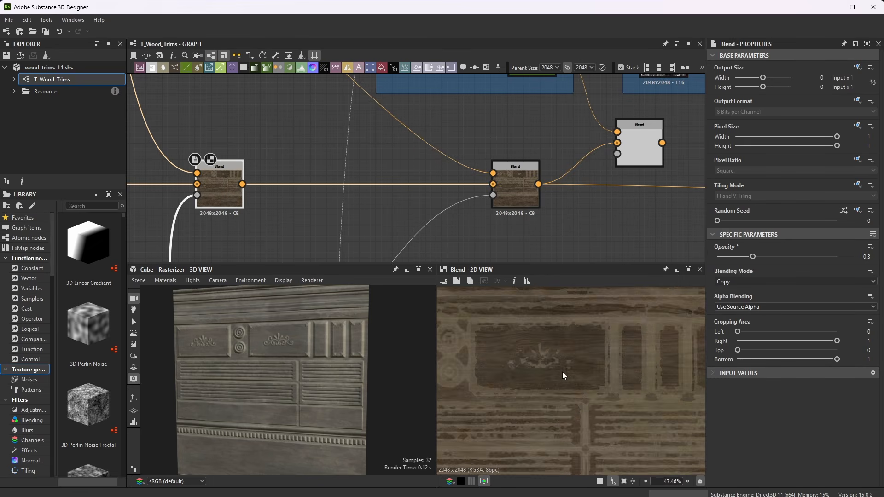
double_click(516, 190)
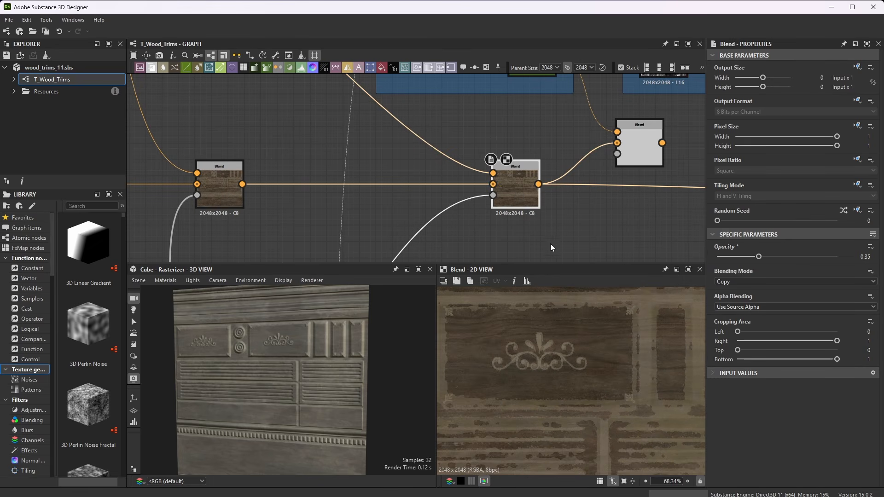
Step: Trace that Blend's opacity input back to the Screen Blend combining the Corner Detail and Ornament shapes, and preview this mask
scroll(548, 182, down, 5)
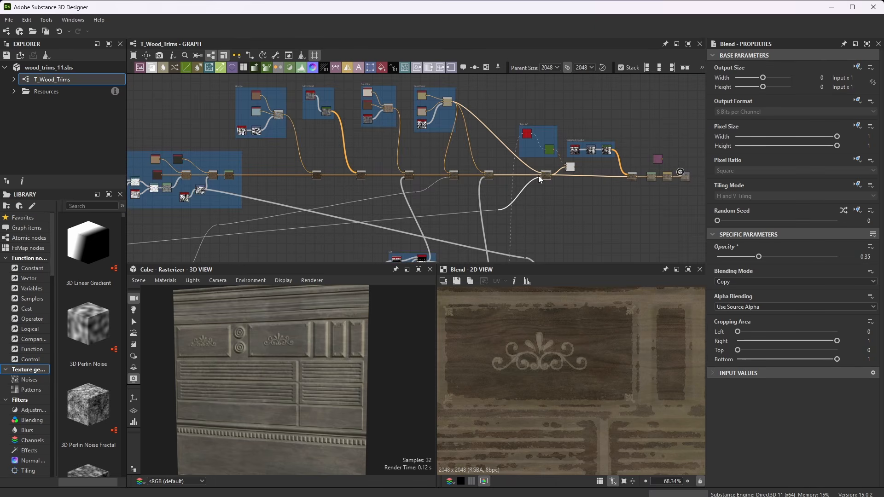
scroll(549, 184, down, 2)
scroll(260, 194, up, 5)
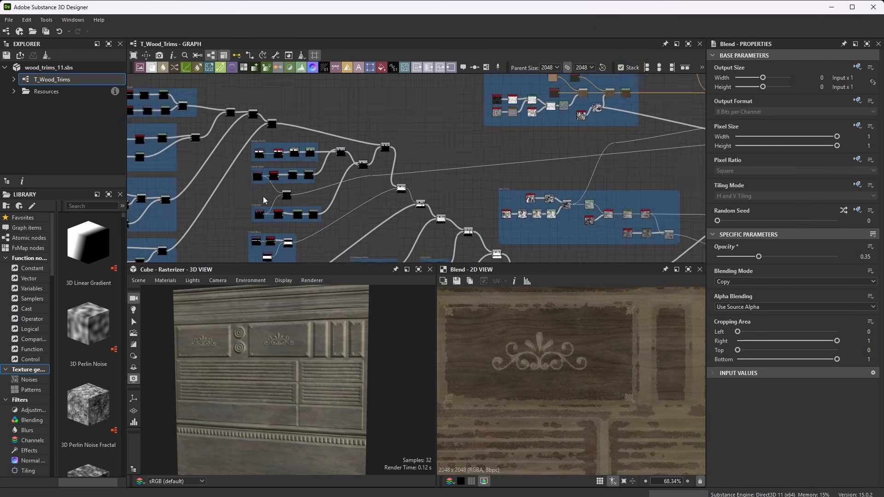
scroll(251, 191, up, 2)
scroll(279, 189, down, 2)
scroll(275, 203, up, 3)
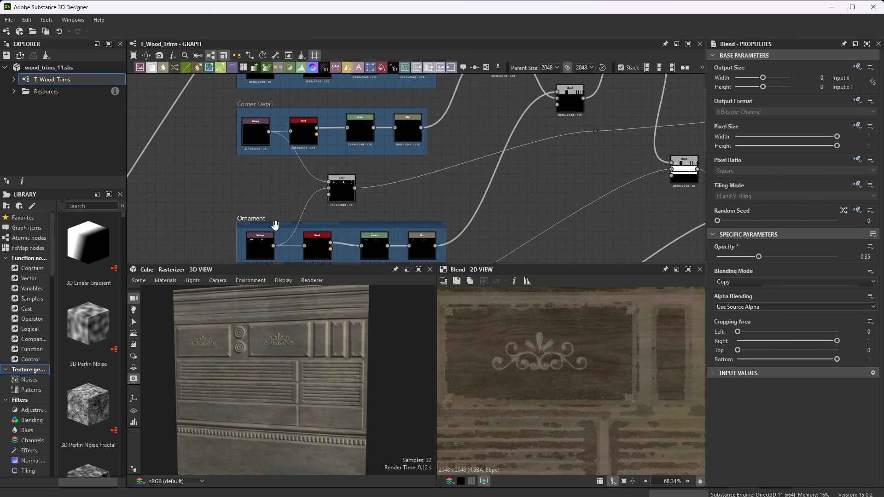
scroll(324, 208, up, 3)
scroll(313, 184, up, 1)
scroll(300, 157, down, 1)
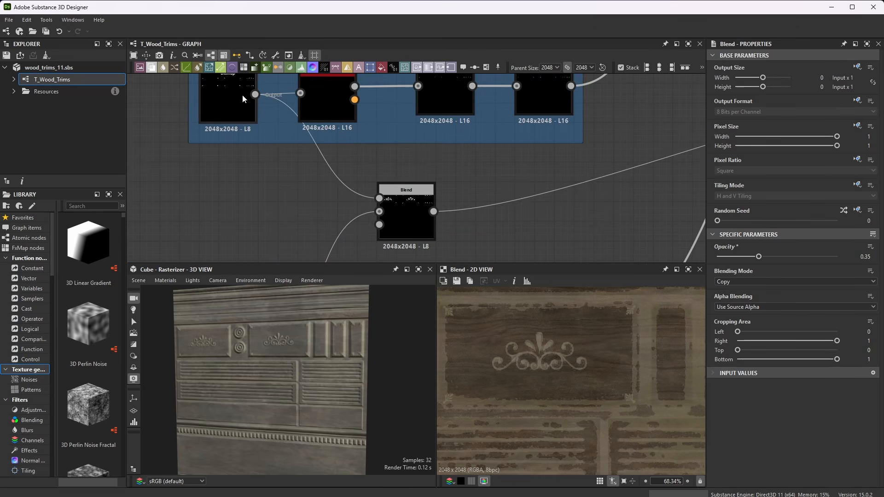
click(410, 215)
scroll(408, 213, down, 3)
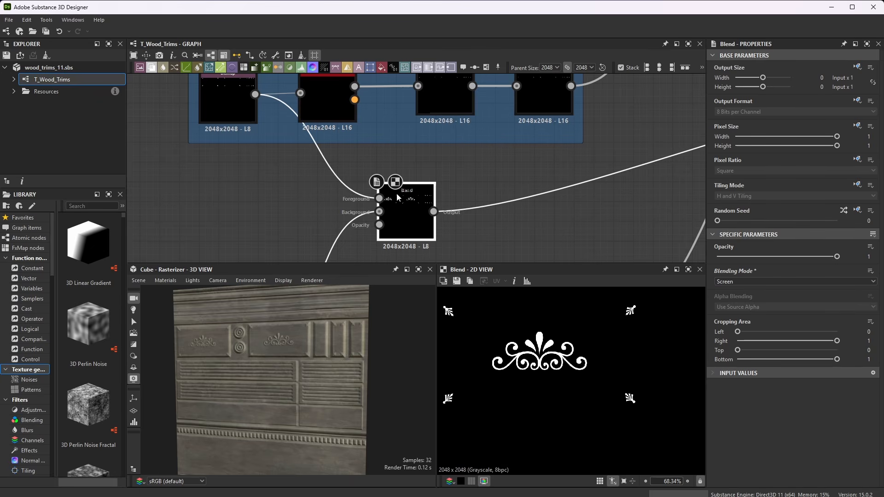
scroll(410, 207, up, 5)
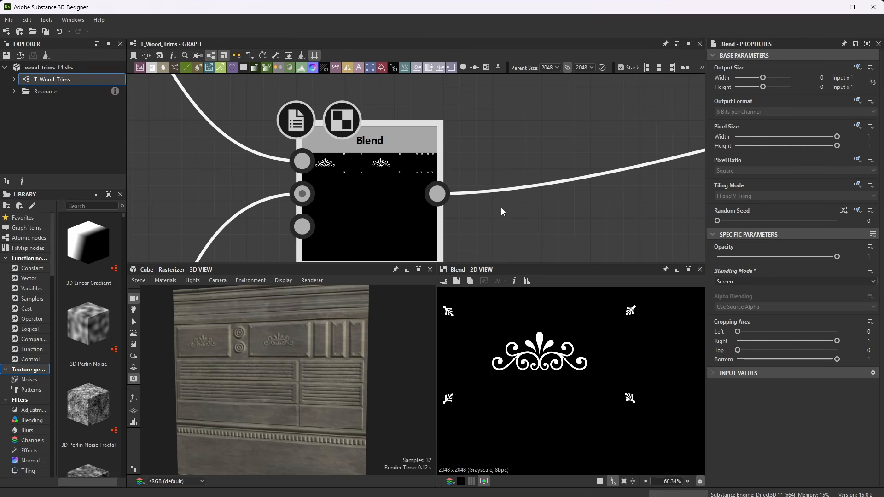
Step: Preview the ornament-masked base colour Blend again and examine the Detail Color frame feeding its foreground
scroll(373, 198, down, 5)
scroll(373, 198, down, 8)
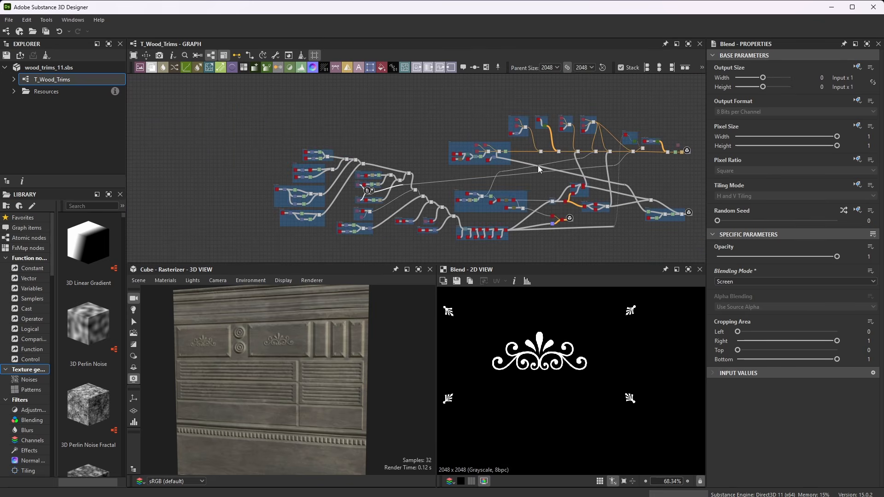
scroll(648, 150, up, 3)
scroll(648, 150, up, 8)
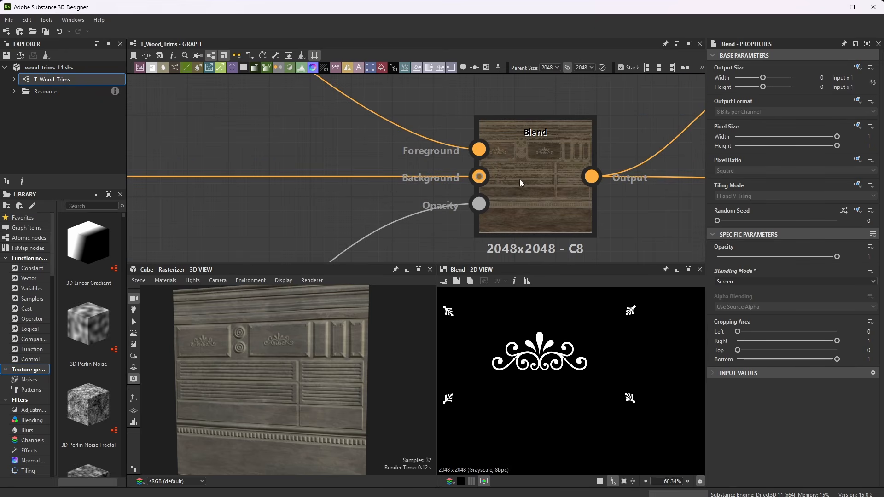
click(546, 174)
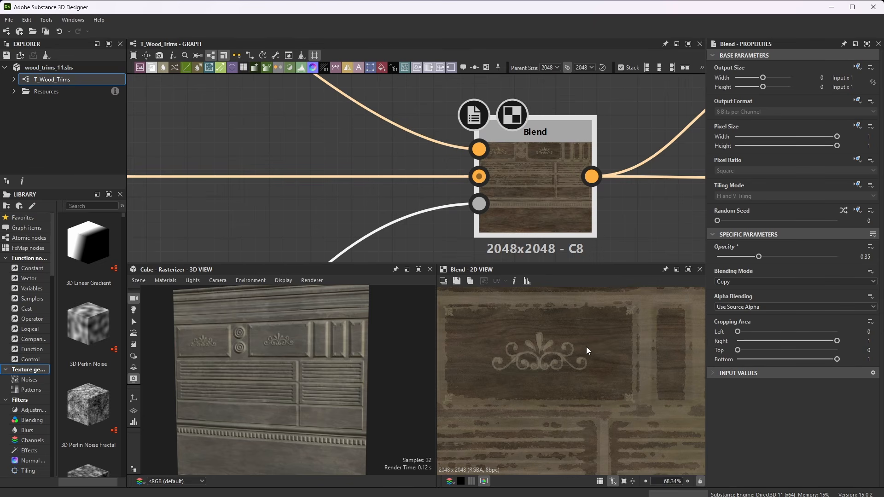
scroll(547, 337, down, 4)
scroll(395, 121, down, 8)
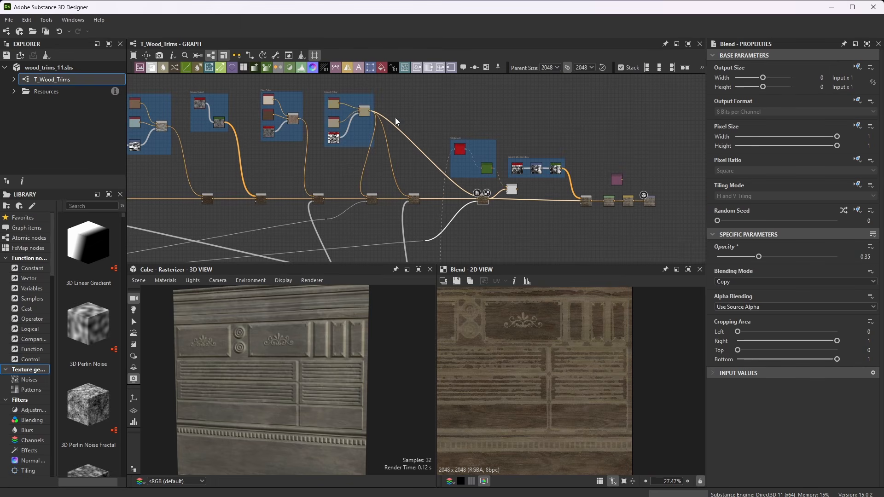
scroll(419, 156, up, 5)
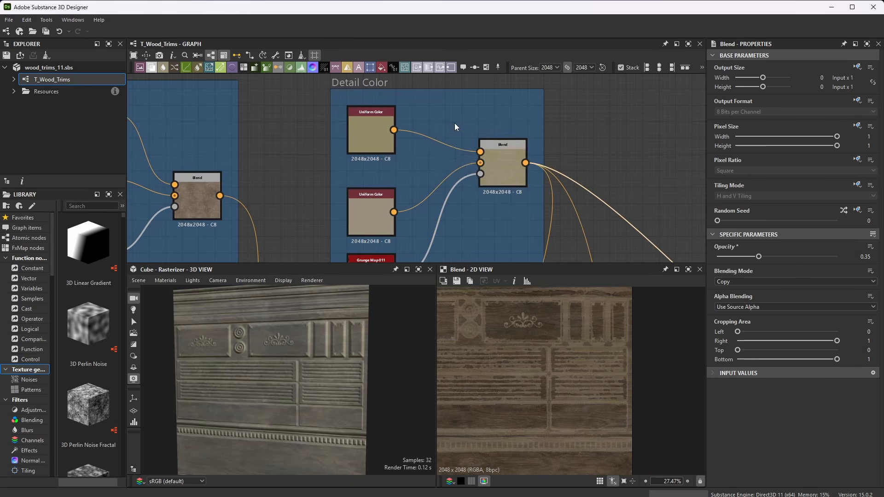
scroll(530, 191, down, 8)
scroll(530, 192, up, 8)
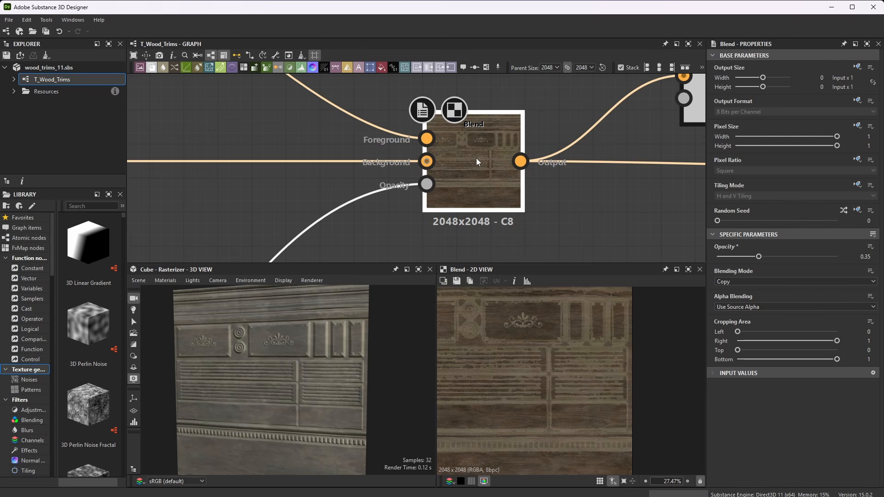
scroll(482, 140, up, 3)
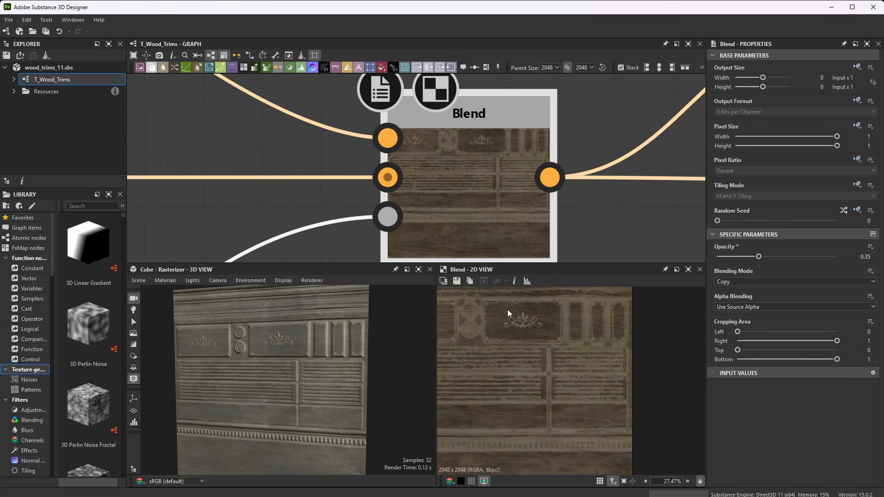
Step: Delete the Slight AO frame with its nodes and the leftover Blend it feeds
scroll(393, 201, down, 3)
scroll(393, 200, down, 3)
scroll(462, 179, down, 2)
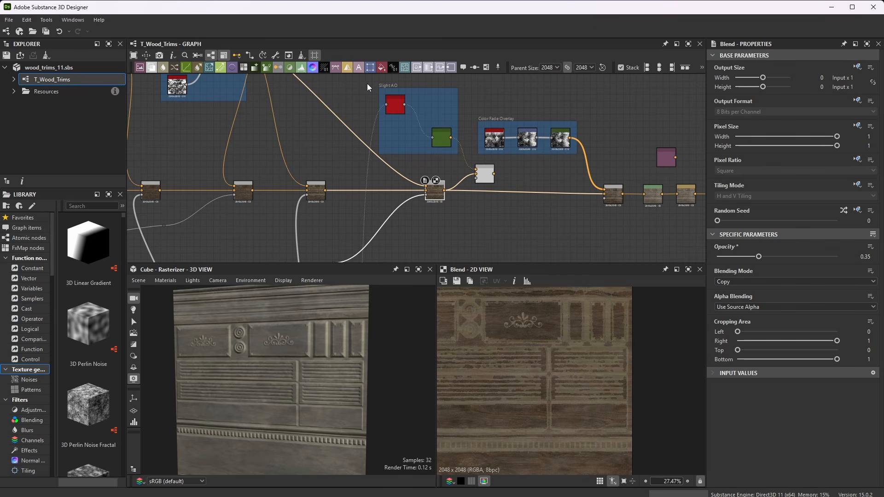
drag(367, 84, 465, 139)
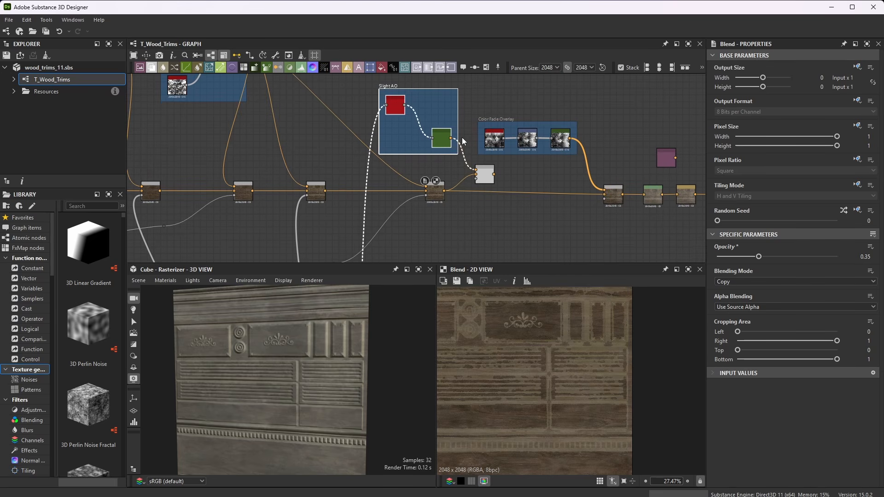
key(Delete)
click(478, 179)
key(Delete)
scroll(463, 157, down, 4)
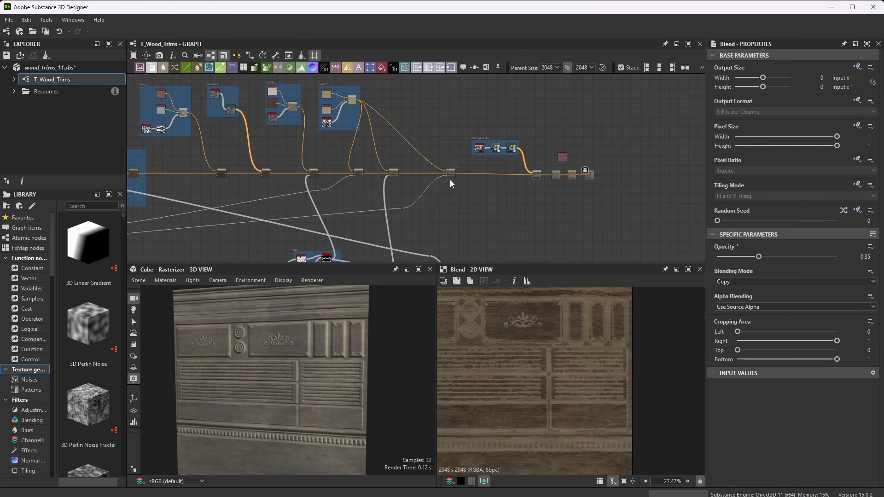
Step: Move the final Blend and its output chain closer to the ornament-masked Blend, and shift the Color Fade Overlay frame along with them
scroll(455, 158, up, 4)
scroll(402, 167, down, 4)
scroll(571, 179, up, 3)
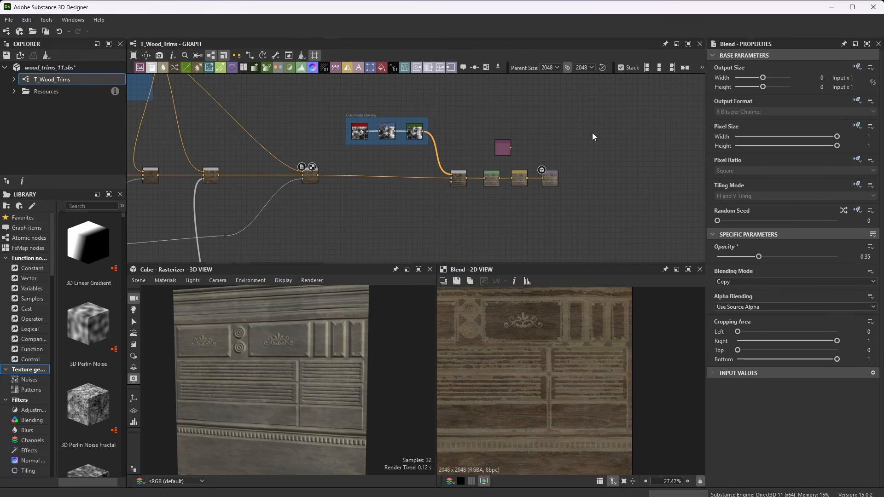
drag(591, 169, 416, 215)
drag(464, 180, 390, 175)
click(363, 138)
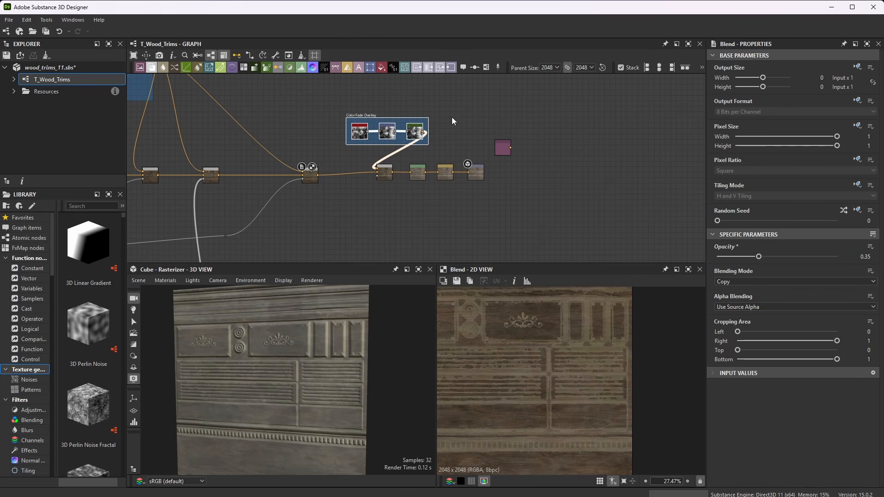
drag(430, 124, 333, 114)
scroll(318, 157, up, 4)
click(304, 191)
scroll(421, 188, down, 5)
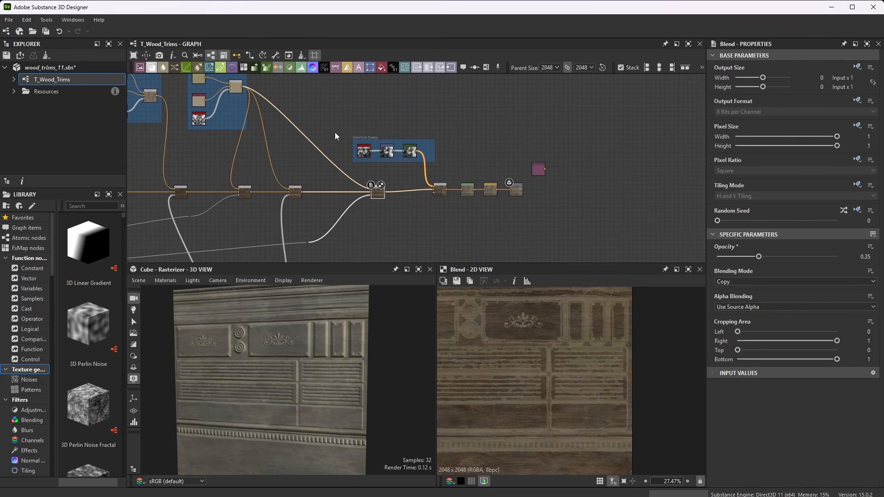
Step: Preview the Grunge Leaks node in the Color Fade Overlay frame and examine its instance parameters
scroll(353, 138, up, 7)
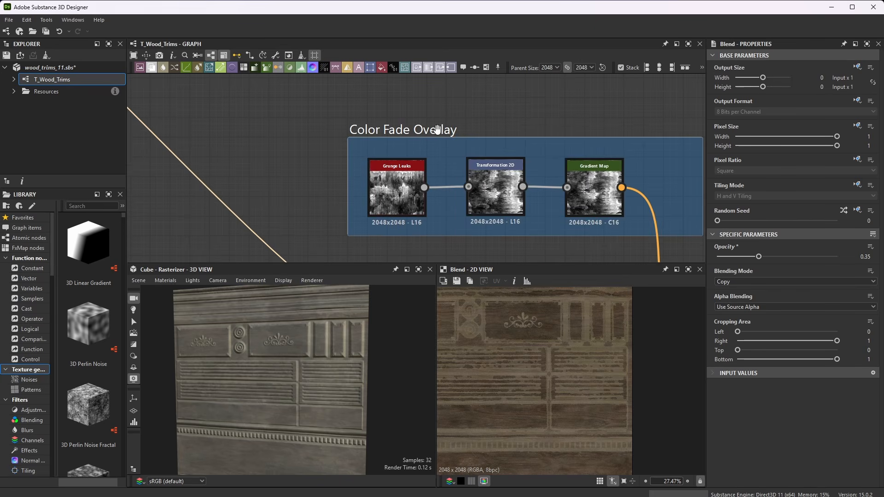
scroll(346, 131, down, 3)
scroll(510, 181, up, 2)
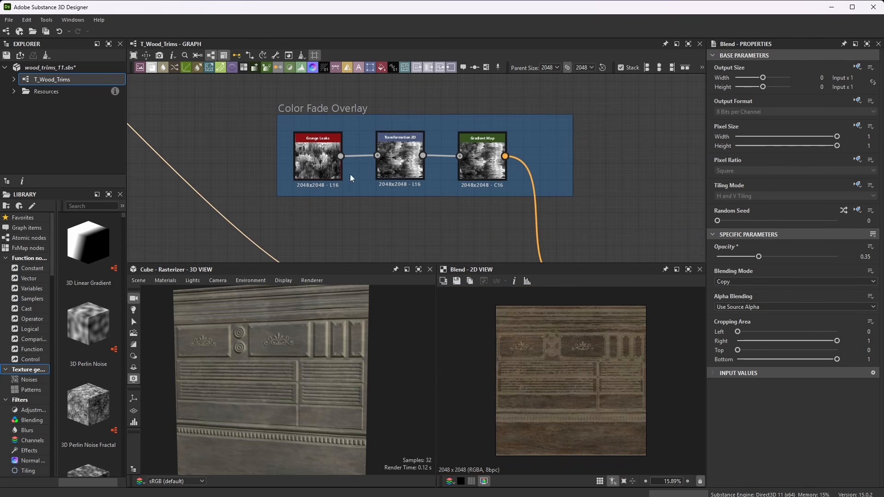
scroll(318, 150, up, 3)
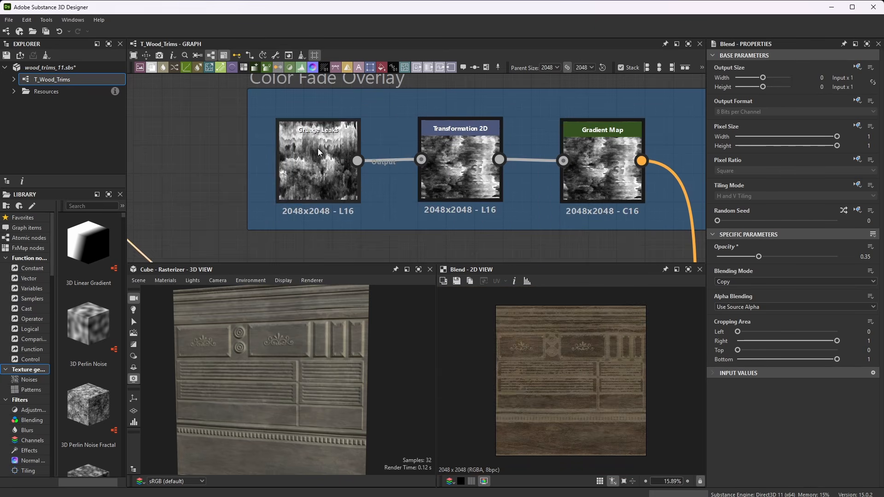
click(321, 152)
scroll(766, 384, down, 5)
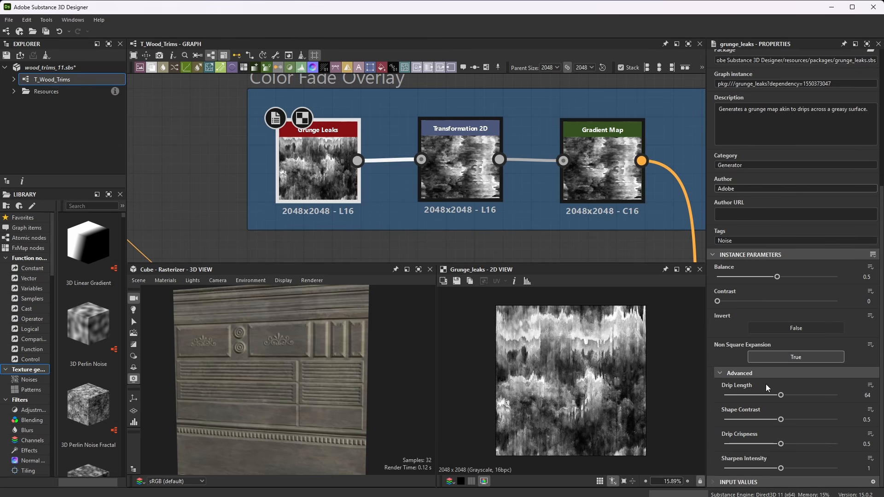
scroll(752, 311, up, 5)
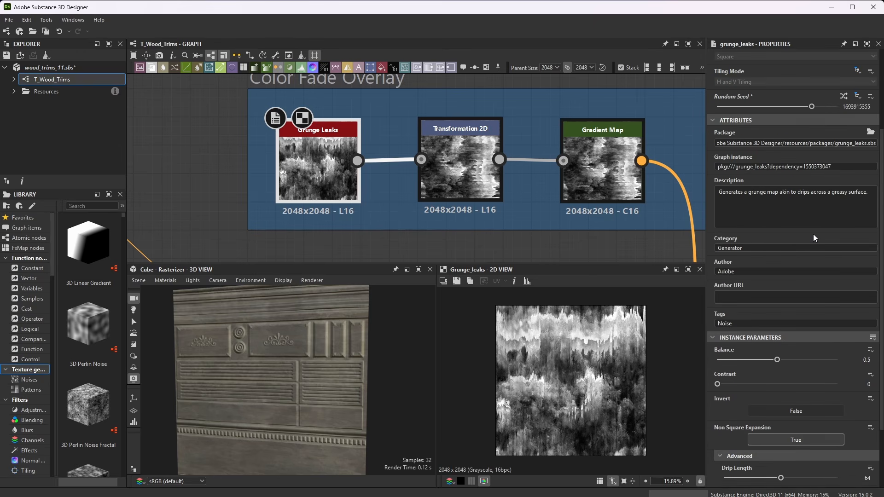
Step: Preview the Transformation 2D and Gradient Map nodes in the Color Fade Overlay frame and examine their parameters
click(466, 193)
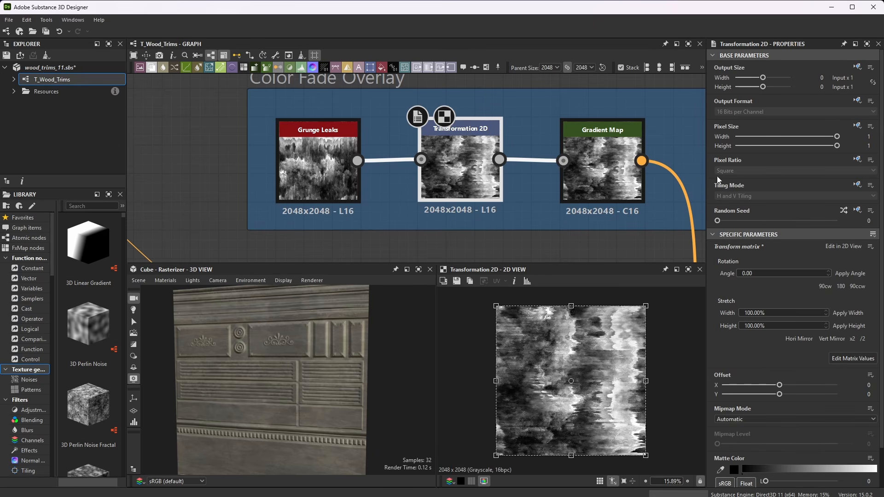
click(603, 173)
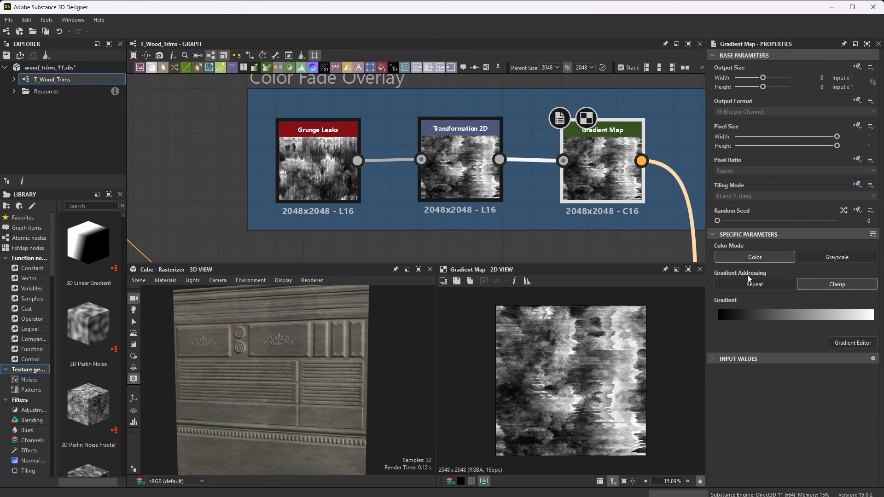
scroll(470, 158, down, 5)
scroll(470, 158, up, 5)
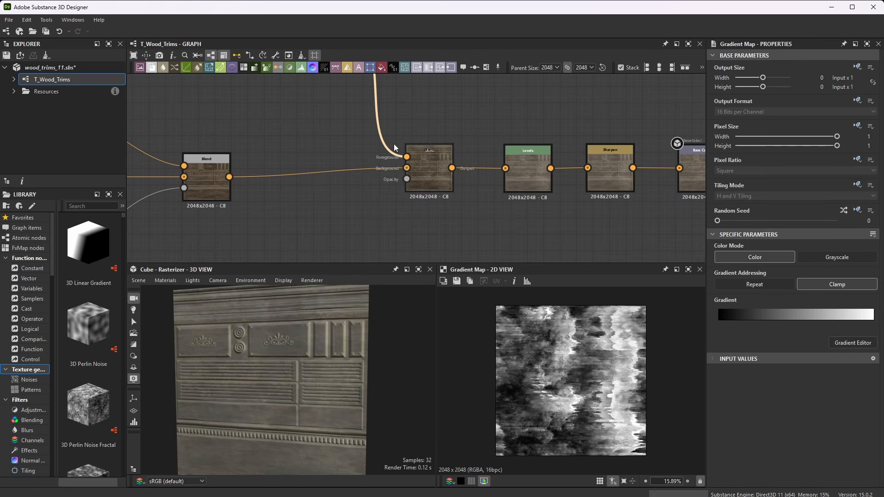
Step: Compare the final Blend, which applies the Color Fade Overlay, with the ornament-masked Blend before it, examining fine detail and opacity
click(421, 162)
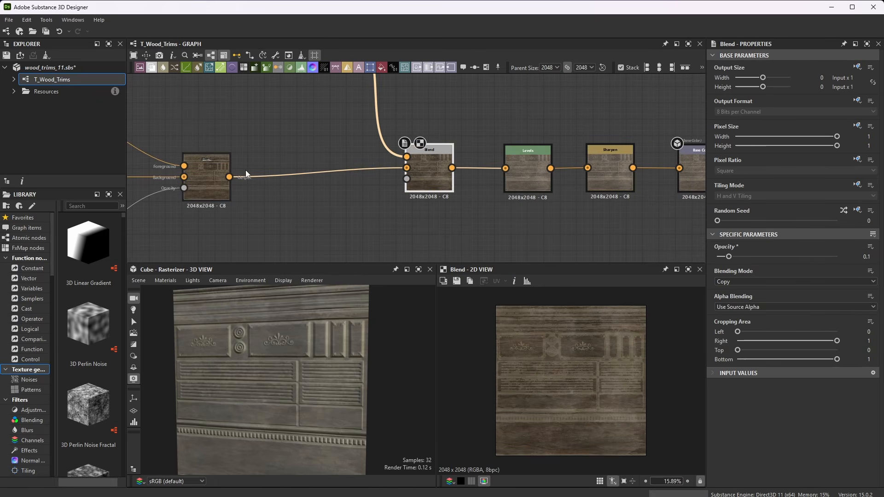
scroll(424, 173, up, 3)
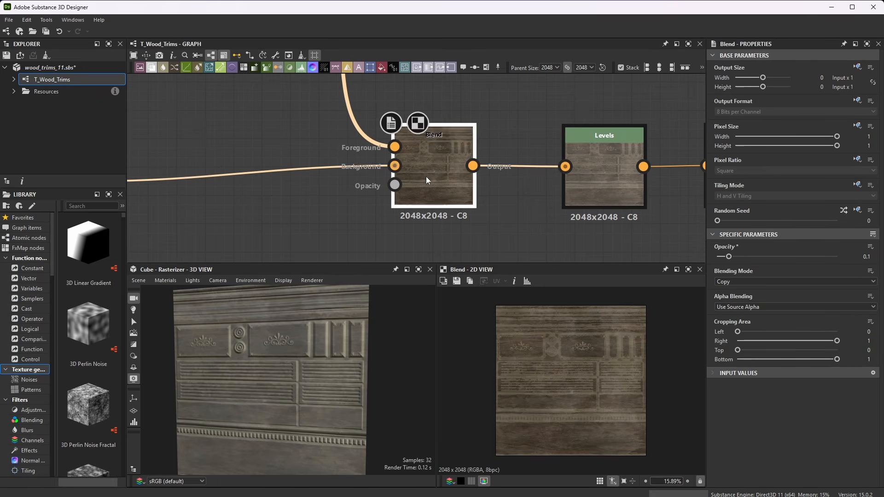
scroll(515, 151, down, 3)
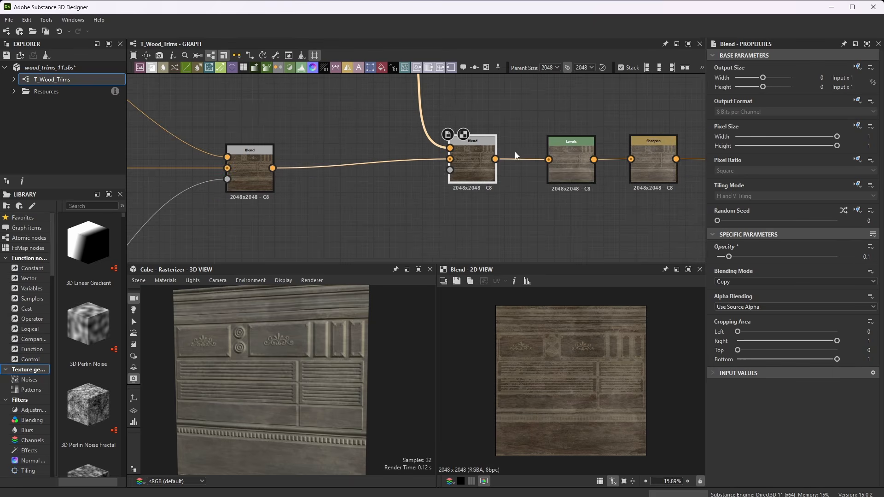
scroll(447, 164, up, 2)
click(179, 173)
scroll(535, 339, up, 3)
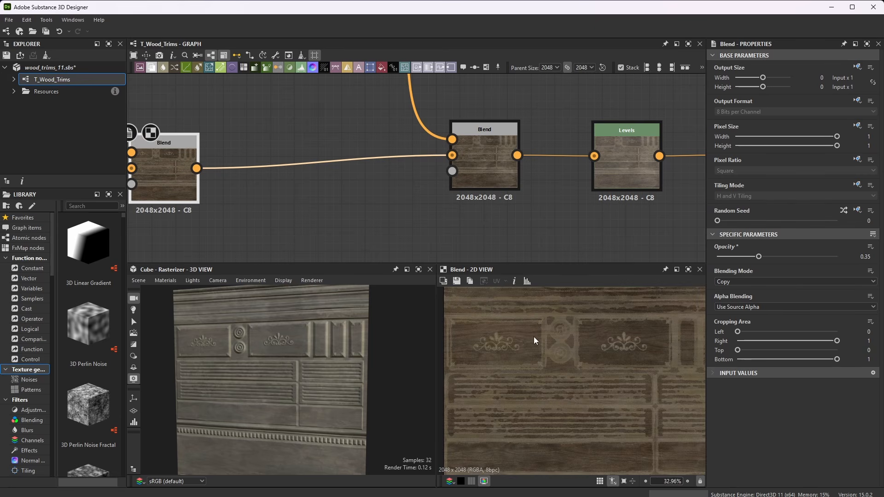
click(498, 172)
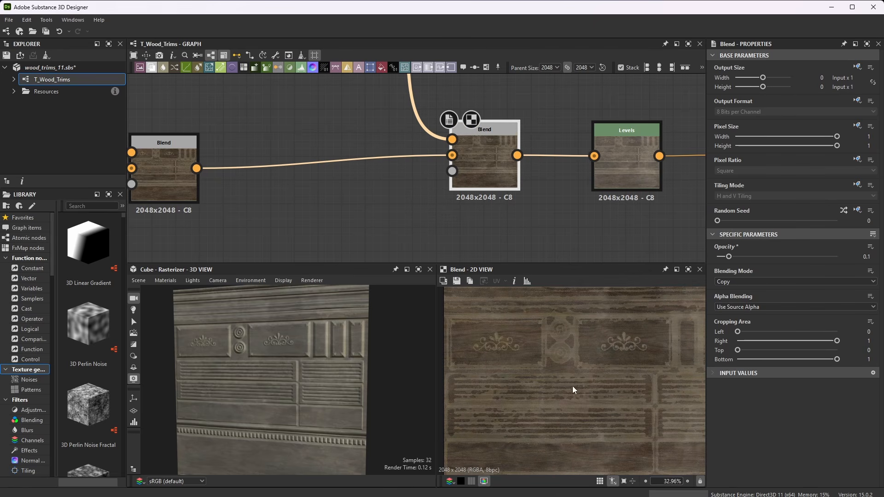
scroll(525, 350, down, 3)
scroll(623, 395, up, 2)
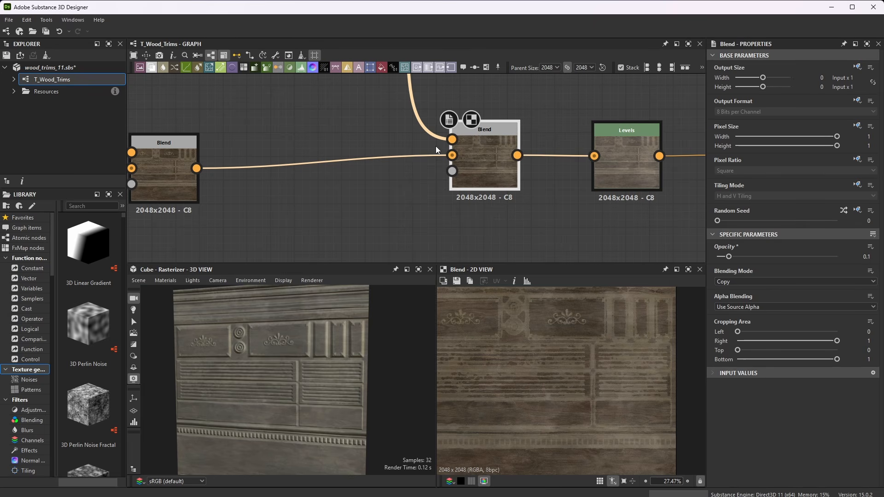
scroll(408, 176, down, 4)
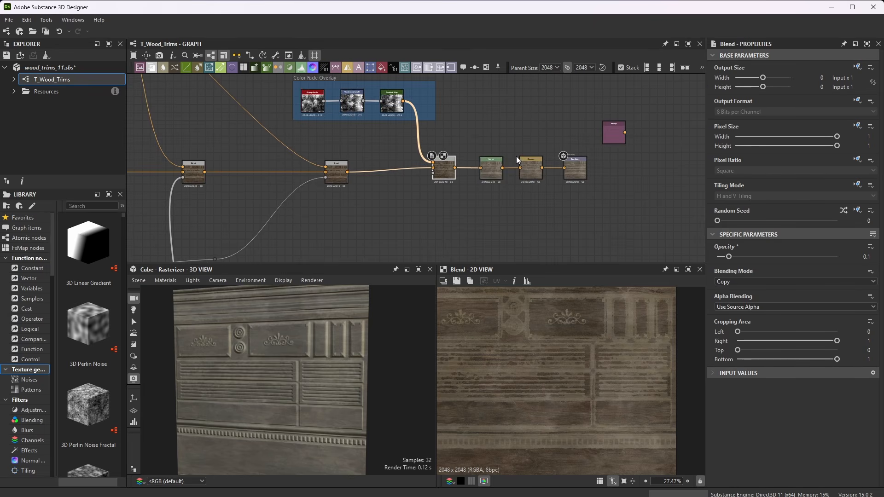
scroll(516, 156, up, 2)
Step: Preview the Levels node after the final Blend and examine its input and output level values and histogram
scroll(500, 196, up, 2)
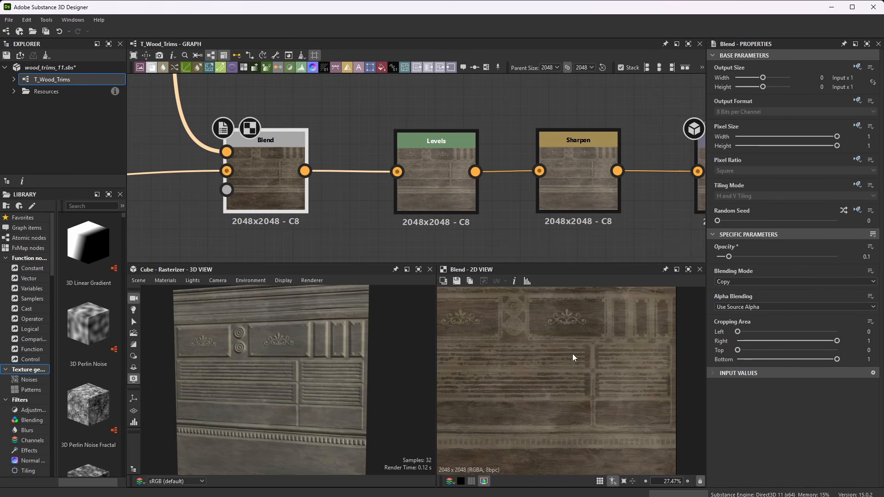
scroll(567, 361, down, 3)
scroll(554, 376, up, 1)
click(434, 177)
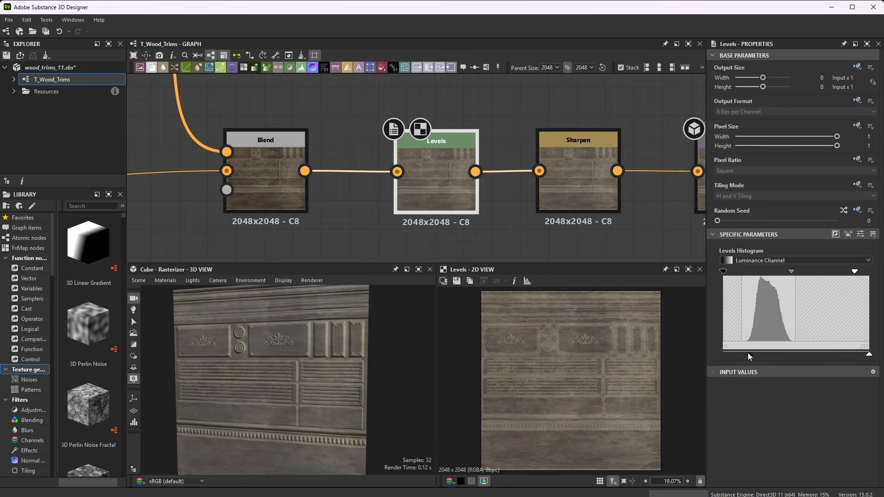
click(861, 235)
scroll(846, 396, down, 3)
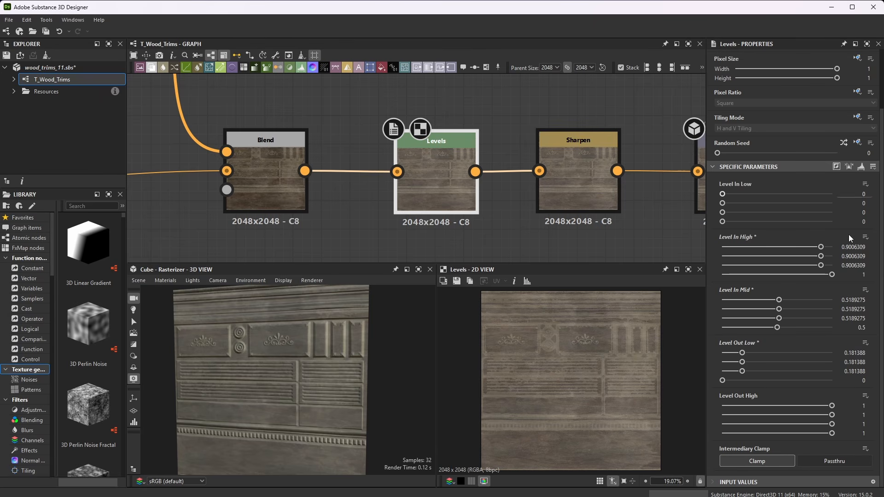
click(861, 167)
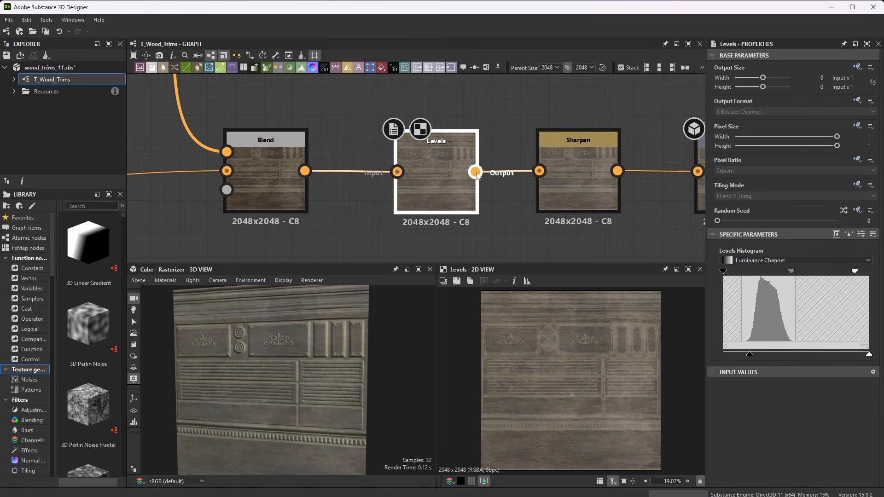
Step: Preview the Sharpen node and examine its intensity and its effect on the carved ornament detail
click(580, 167)
scroll(562, 371, up, 10)
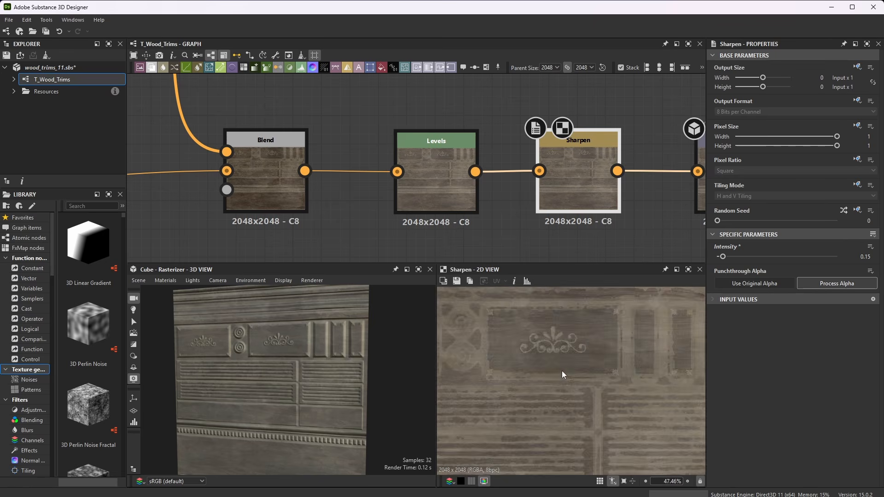
scroll(587, 367, down, 5)
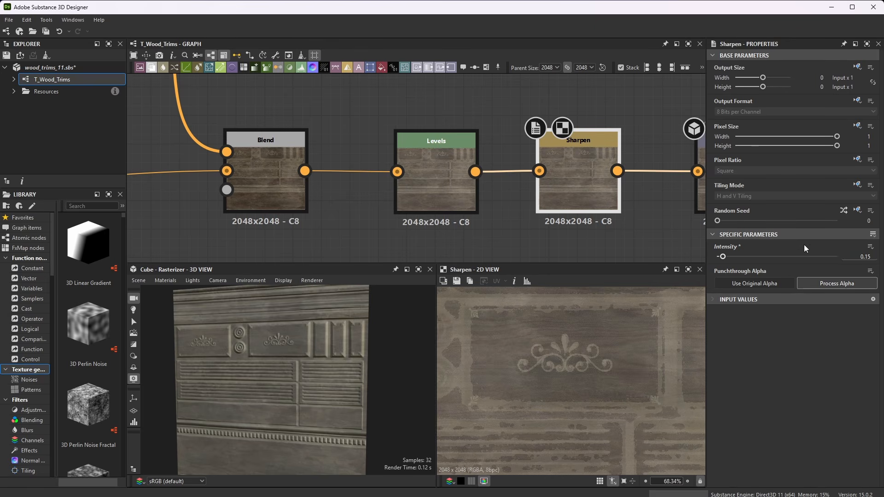
scroll(594, 195, down, 4)
Step: Preview the Base Color output node and examine its identifier, label and usage attributes
scroll(693, 185, up, 5)
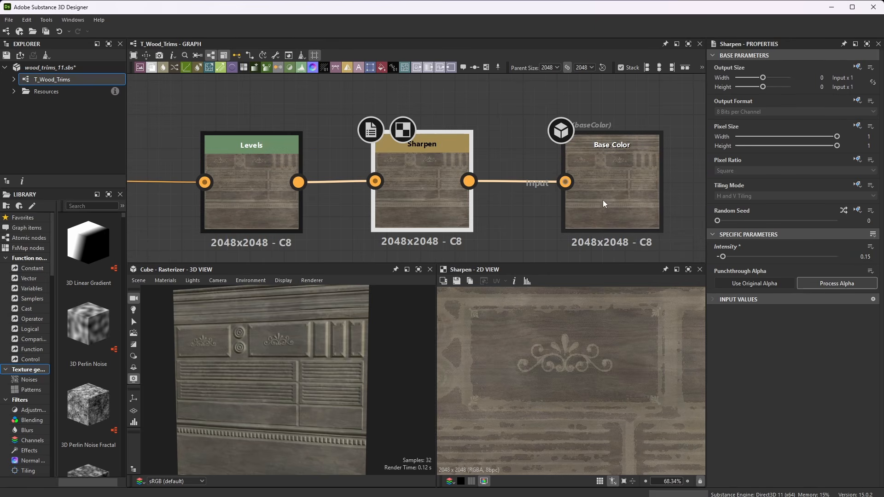
click(629, 175)
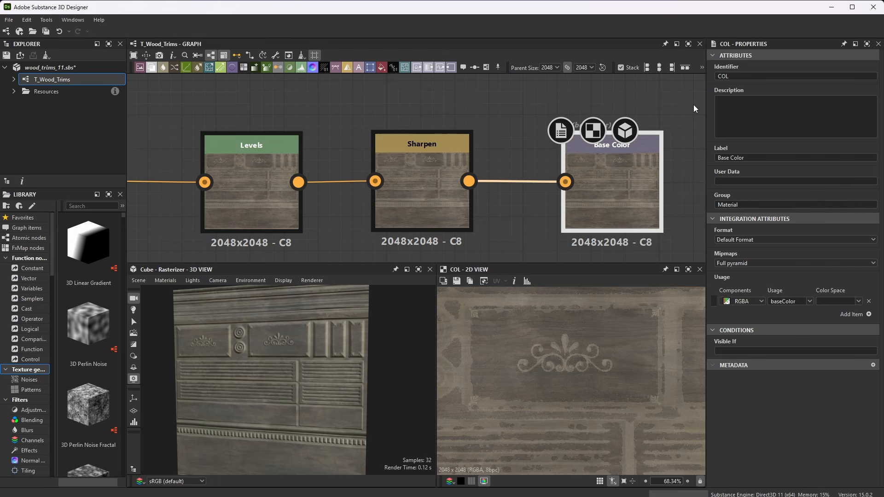
click(632, 99)
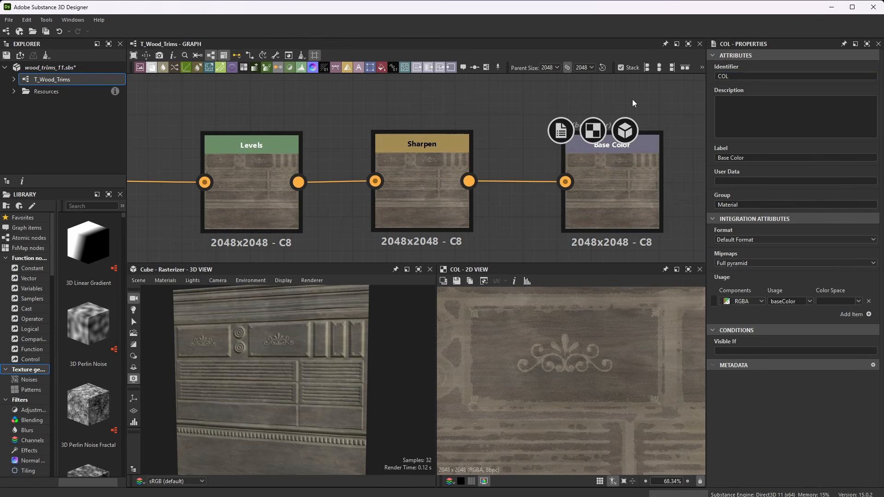
scroll(617, 179, down, 5)
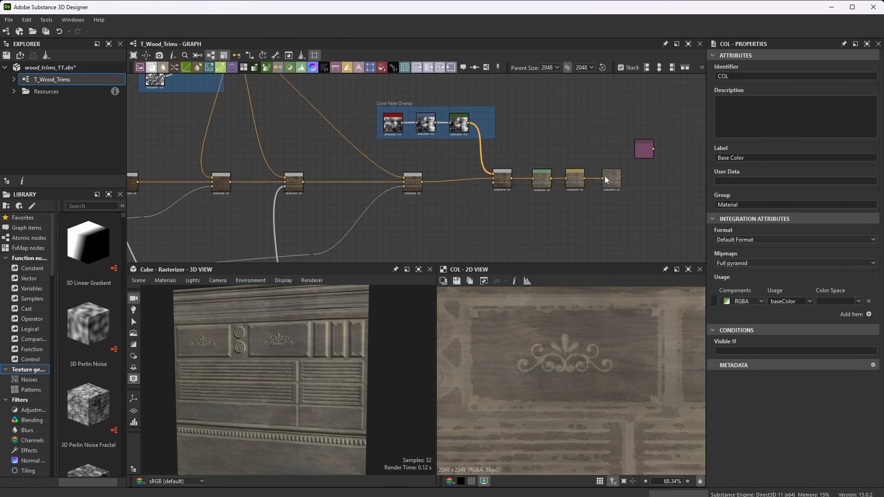
scroll(605, 176, up, 5)
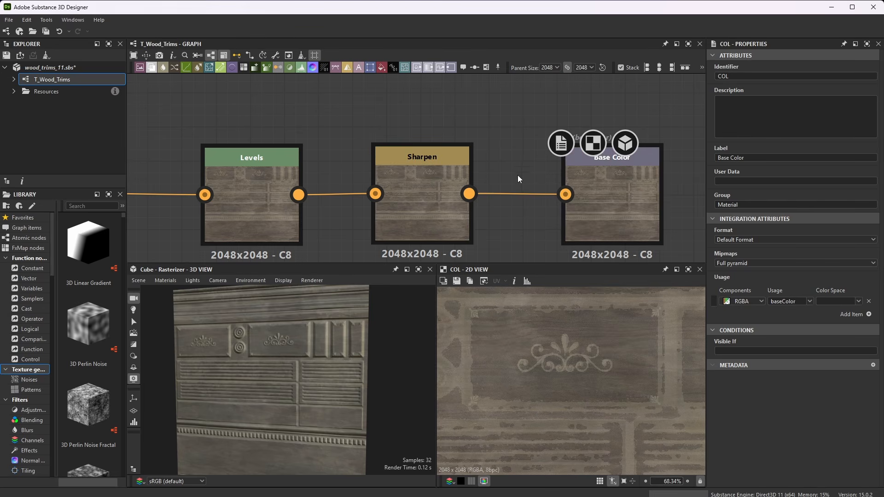
scroll(517, 175, down, 3)
Step: Move the trim guide Bitmap node to just above the Sharpen node and preview it
drag(649, 117, 484, 117)
double_click(482, 120)
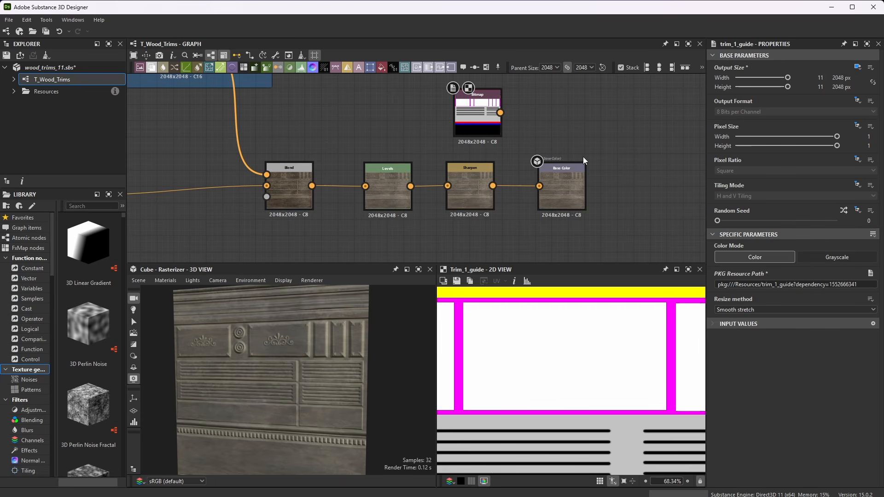
Step: Inspect the trim guide Bitmap on the cube by feeding it into Base Color, and reconnect Sharpen to that output
scroll(501, 117, up, 1)
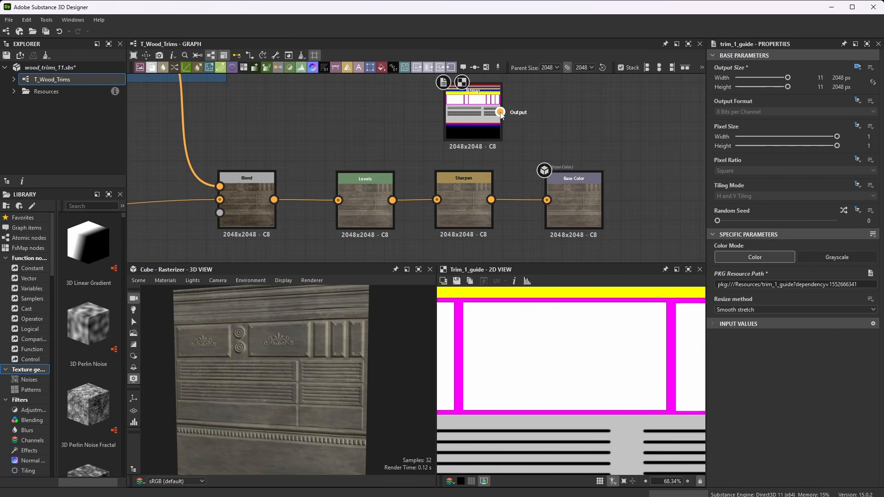
drag(542, 200, 543, 200)
drag(321, 335, 216, 360)
scroll(308, 311, up, 4)
scroll(381, 333, down, 4)
scroll(291, 321, down, 3)
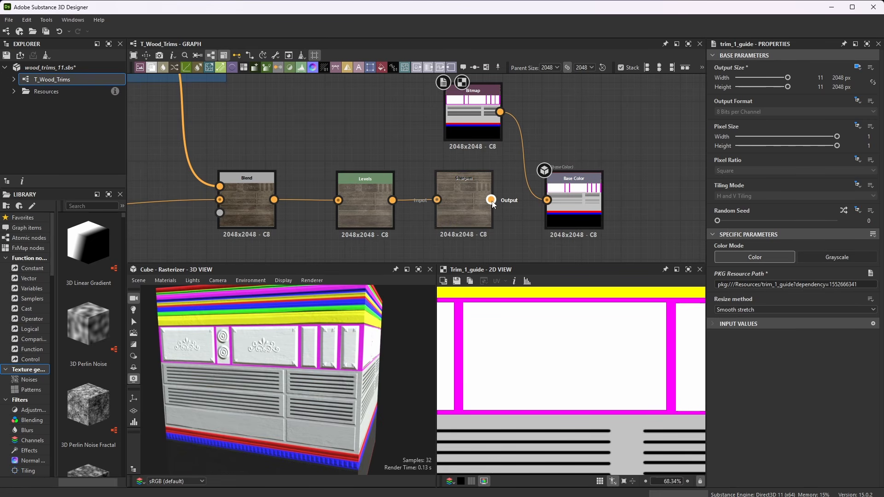
drag(552, 206, 548, 202)
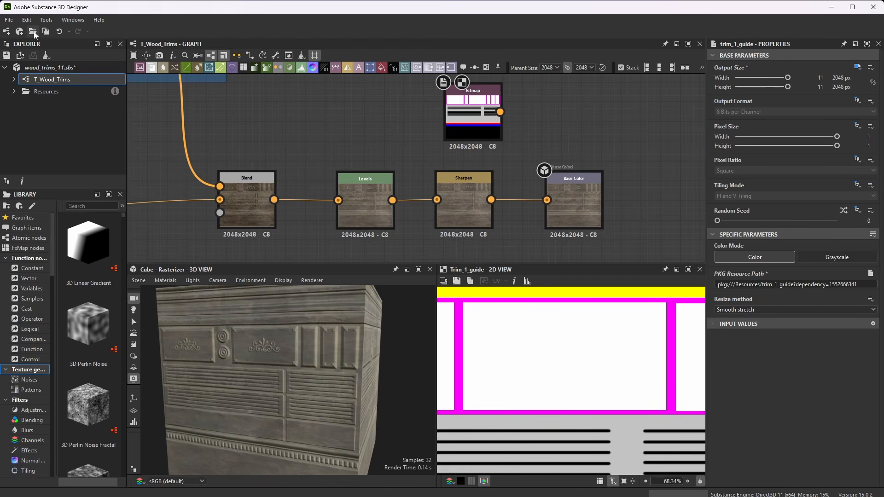
Step: Survey the graph and examine the normal map branch with its Normal Combine and Normal output
click(8, 20)
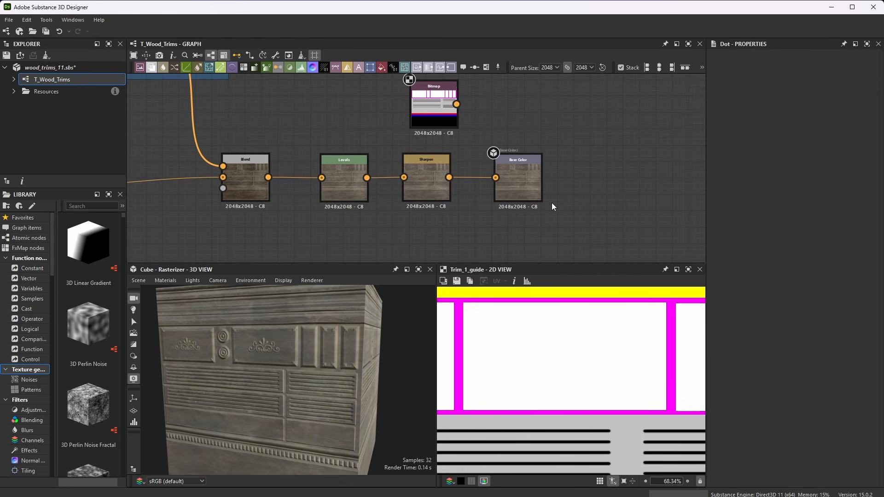
scroll(506, 152, up, 4)
scroll(517, 171, down, 4)
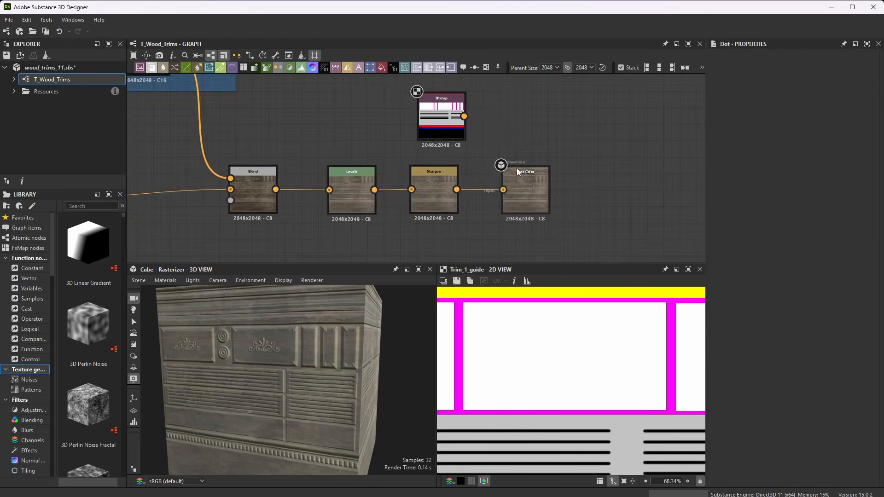
scroll(516, 167, down, 13)
scroll(415, 241, up, 5)
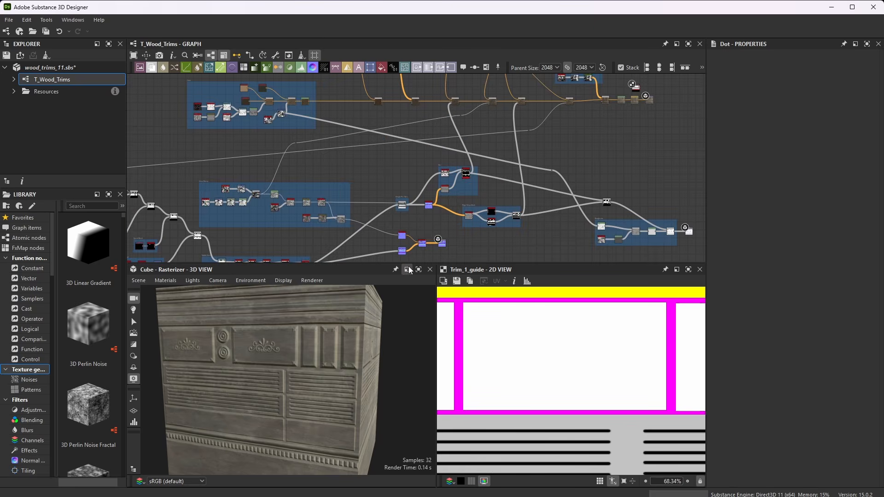
scroll(416, 244, up, 10)
scroll(440, 196, down, 4)
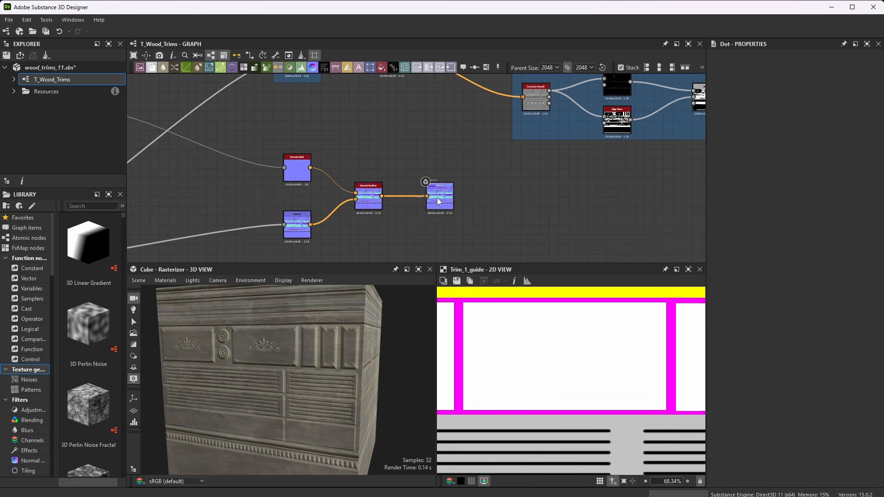
Step: Examine the Roughness frame, its output and the mask connections reaching it from the rest of the graph
scroll(437, 198, down, 5)
scroll(661, 172, up, 5)
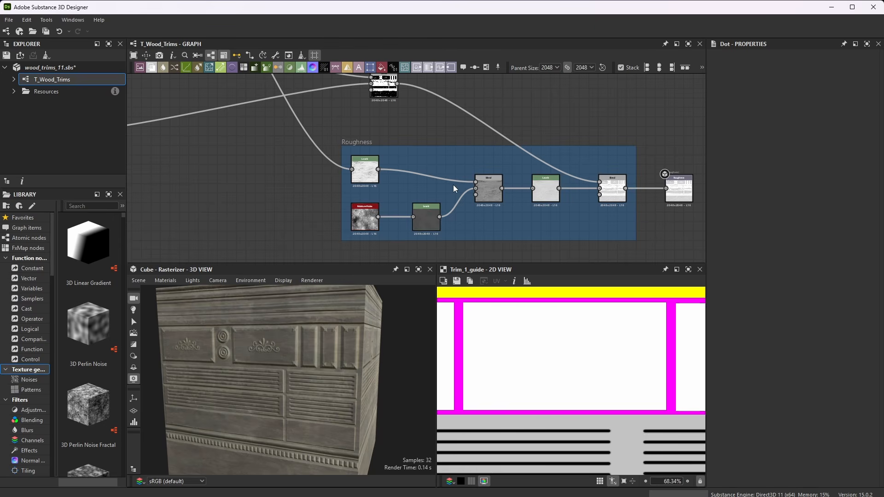
scroll(453, 184, down, 2)
scroll(562, 212, up, 3)
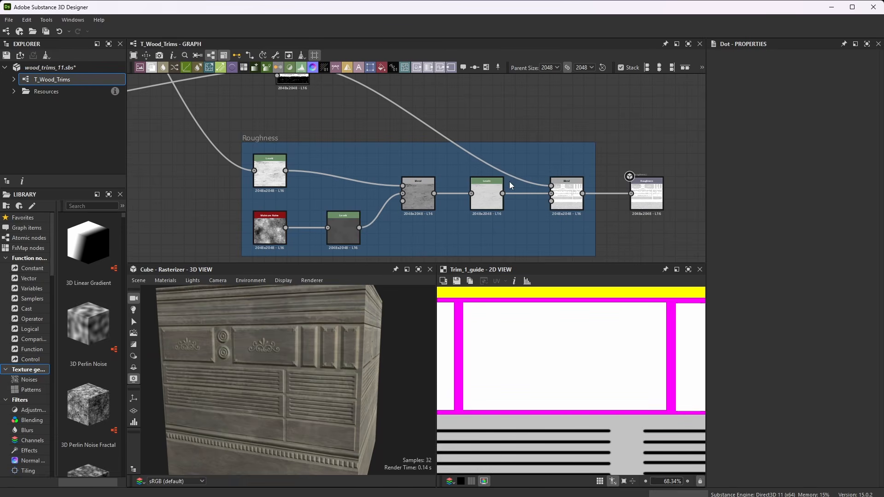
scroll(512, 184, down, 3)
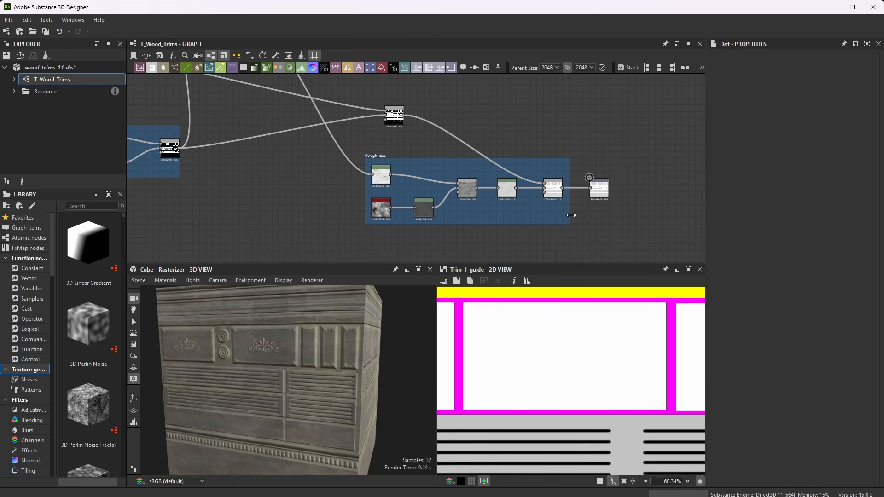
scroll(425, 139, down, 5)
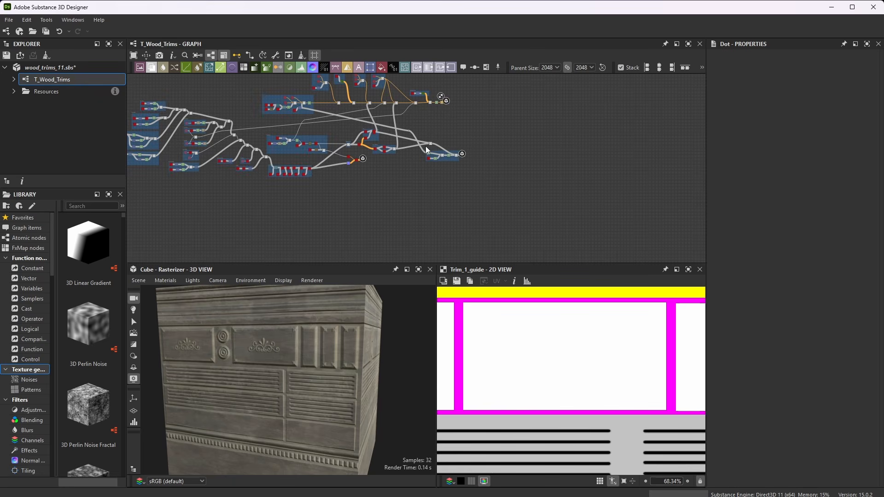
scroll(288, 99, up, 5)
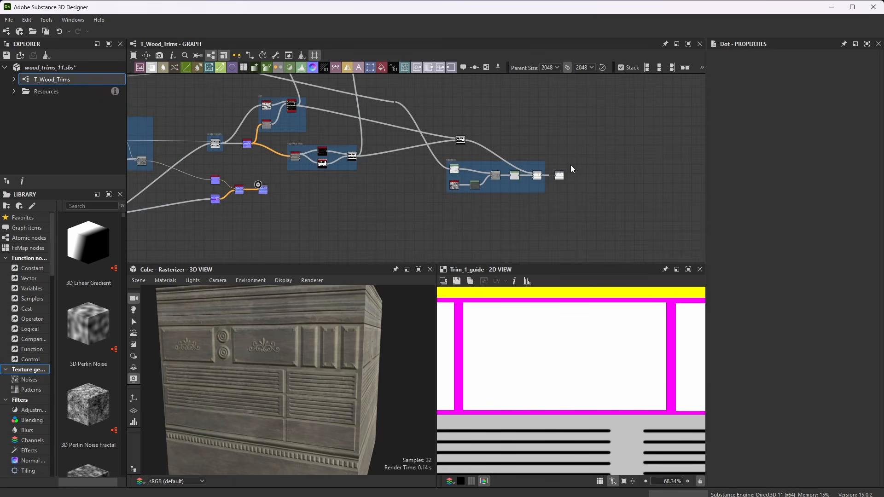
scroll(570, 165, up, 3)
scroll(483, 137, down, 3)
scroll(264, 82, down, 2)
scroll(329, 153, up, 2)
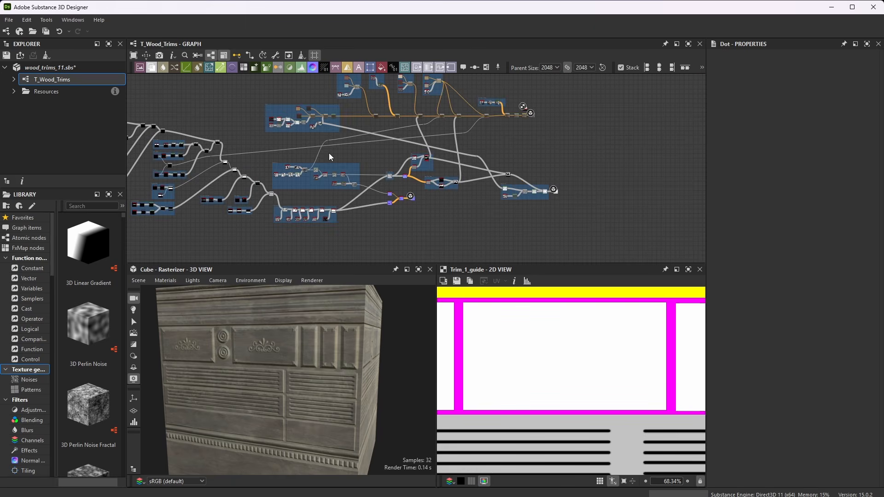
Step: Preview the Transformation 2D node fed by Grunge Map 002 in the Color frame
scroll(276, 98, up, 1)
scroll(275, 98, up, 5)
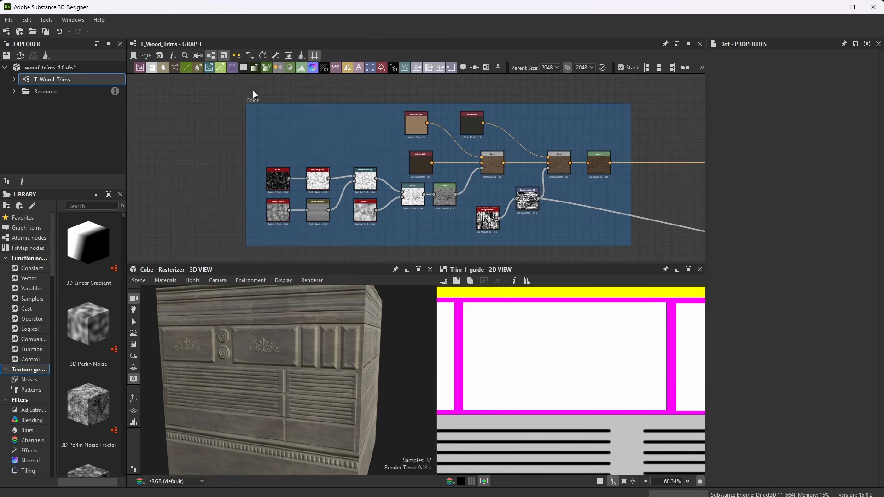
scroll(593, 193, up, 3)
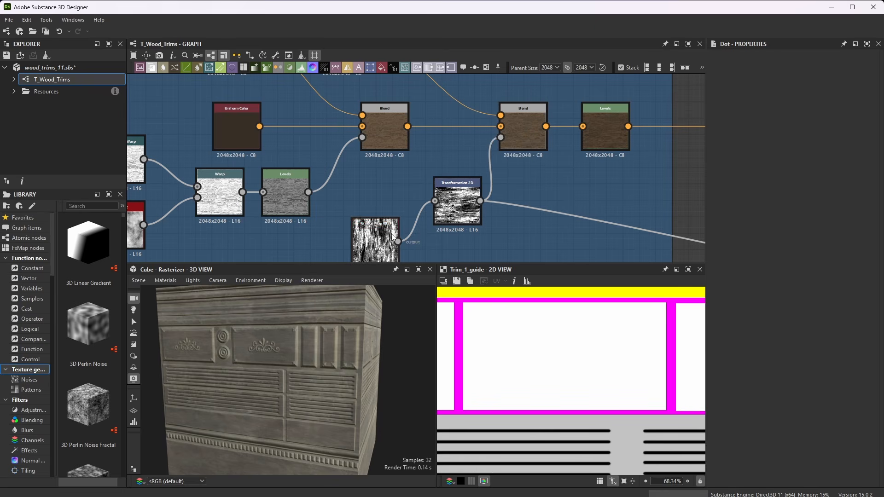
scroll(391, 193, up, 1)
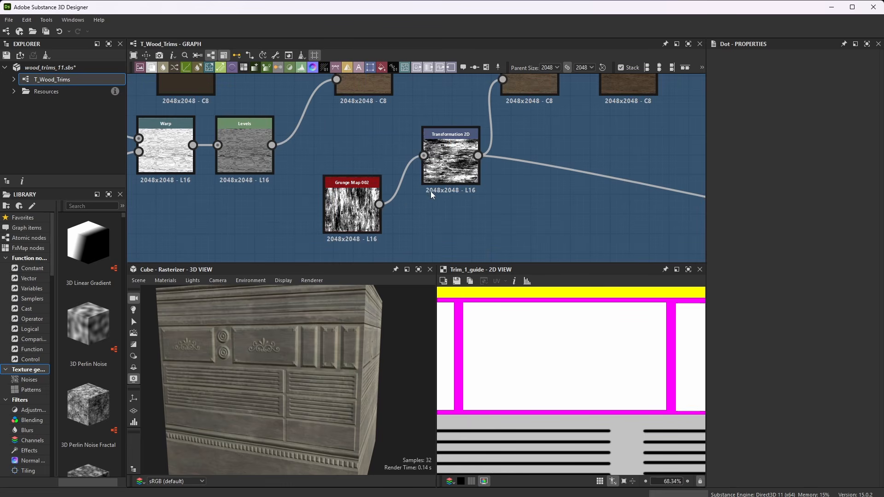
double_click(457, 158)
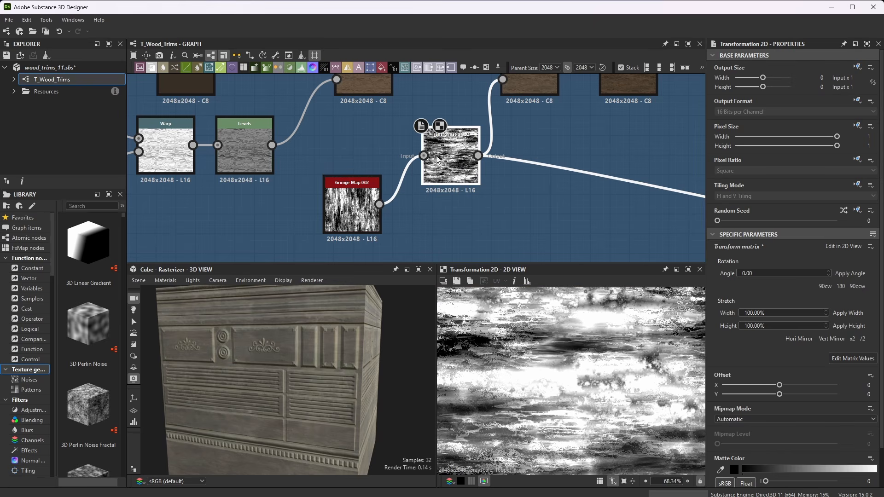
Step: Trace the Transformation 2D output to the first Levels node in the Roughness frame, and examine its result and numeric level values
scroll(431, 151, down, 5)
scroll(300, 126, up, 5)
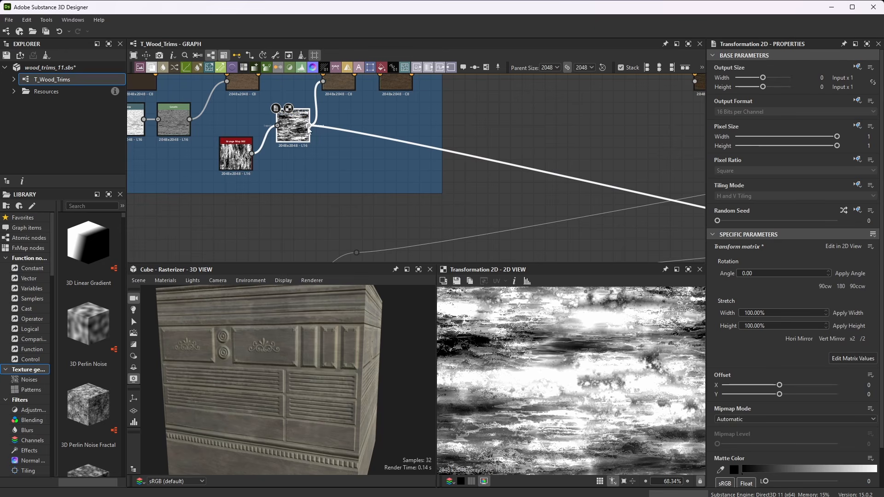
scroll(301, 123, down, 6)
scroll(301, 124, up, 3)
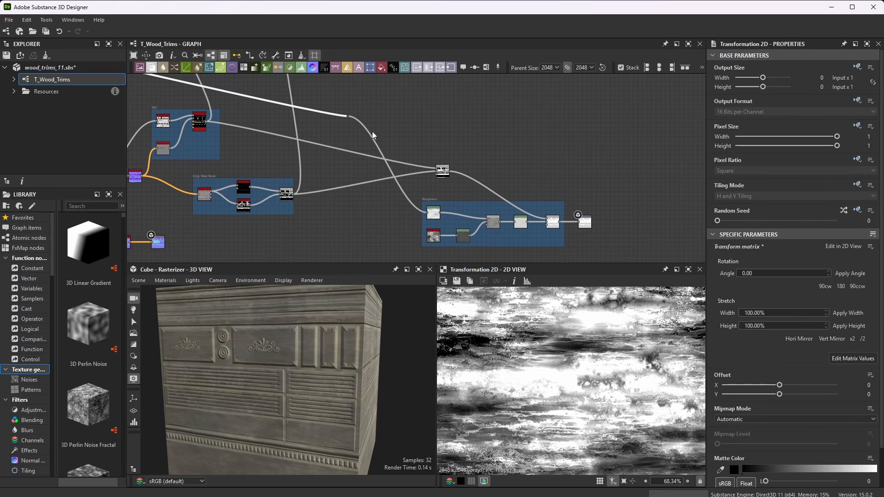
scroll(457, 222, up, 5)
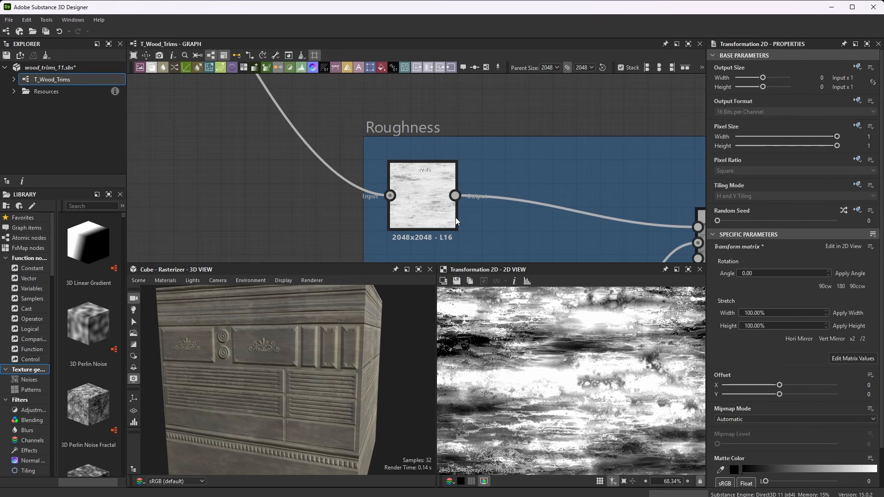
double_click(425, 193)
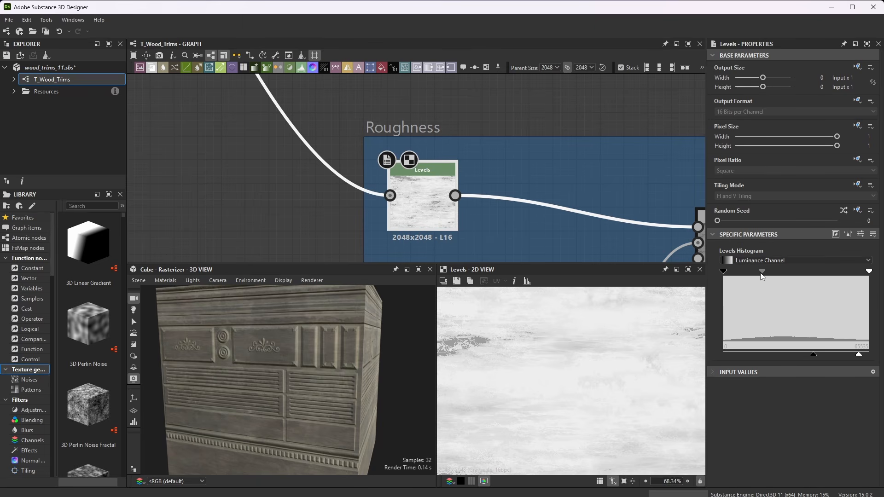
scroll(523, 306, down, 4)
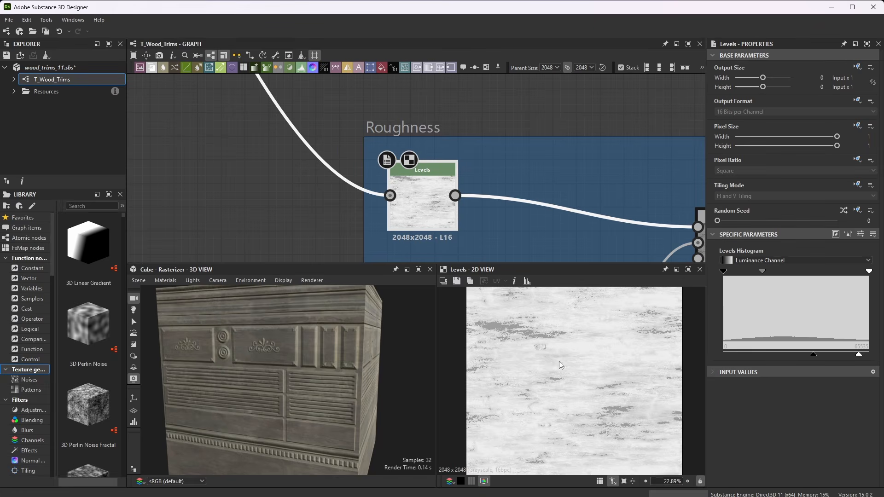
click(860, 235)
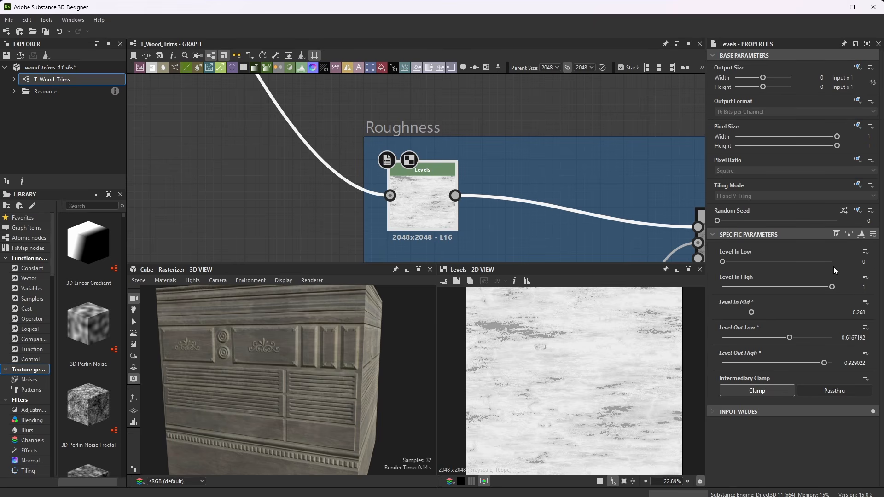
Step: Preview the Blend node in the Roughness frame that combines the two Levels branches, and check its blending mode
scroll(508, 160, down, 3)
scroll(508, 160, up, 2)
click(532, 159)
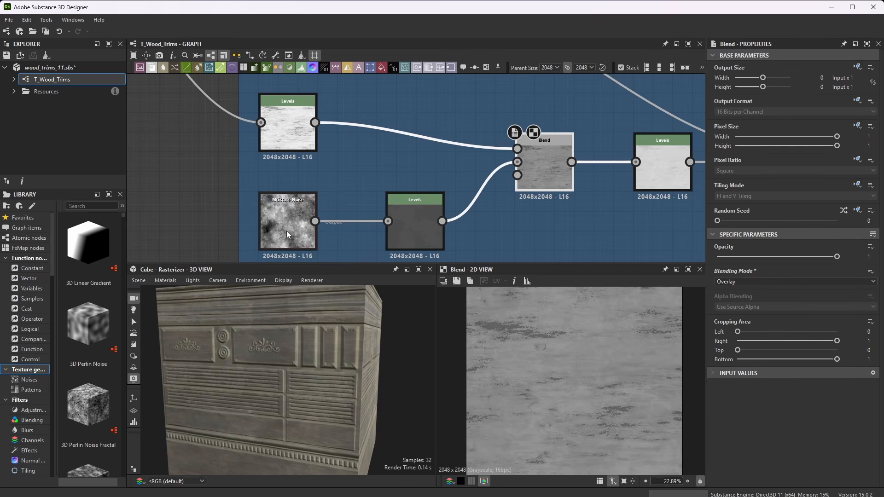
Step: Preview the Moisture Noise node in the Roughness frame and examine its instance parameters
scroll(286, 231, down, 1)
middle_drag(299, 171, 321, 102)
scroll(300, 155, up, 4)
click(322, 137)
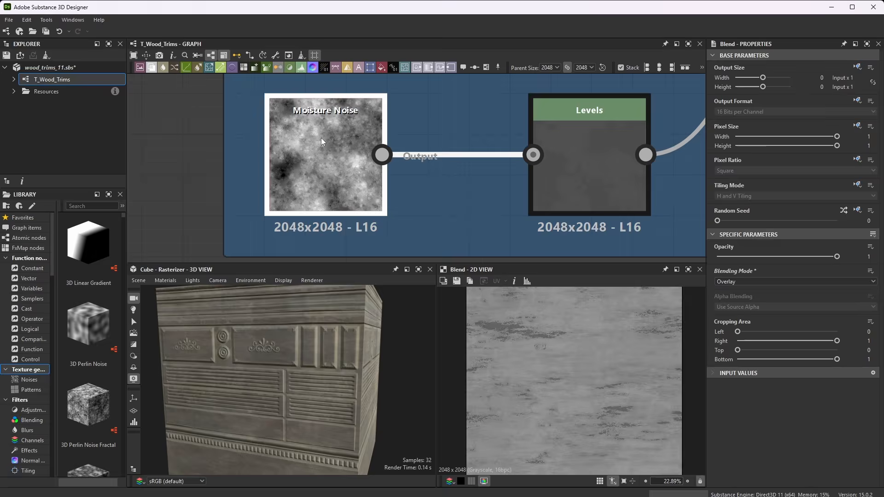
scroll(815, 396, down, 3)
scroll(816, 396, up, 3)
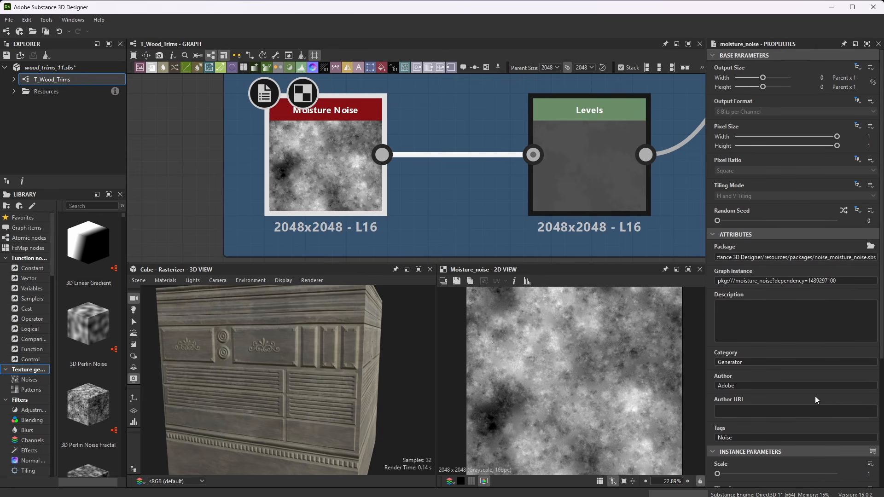
scroll(824, 251, down, 6)
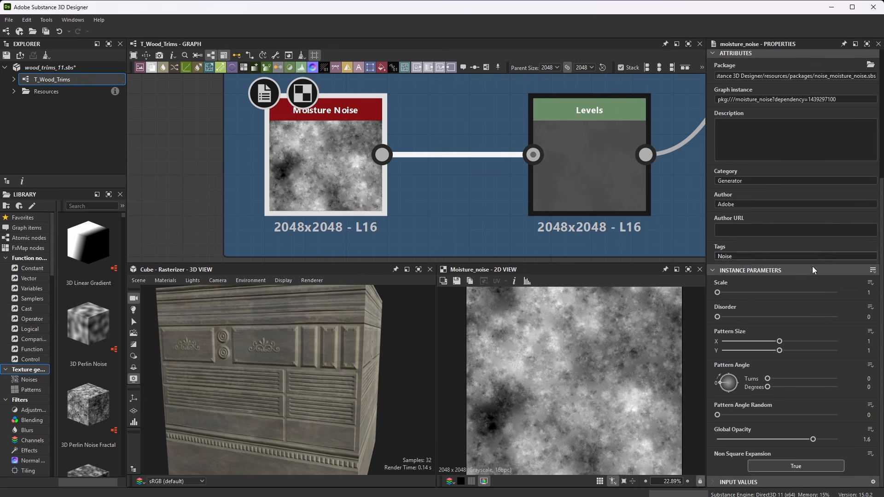
Step: Preview the Levels node after Moisture Noise, examining its output in a maximized 2D view before restoring the layout
scroll(258, 138, down, 5)
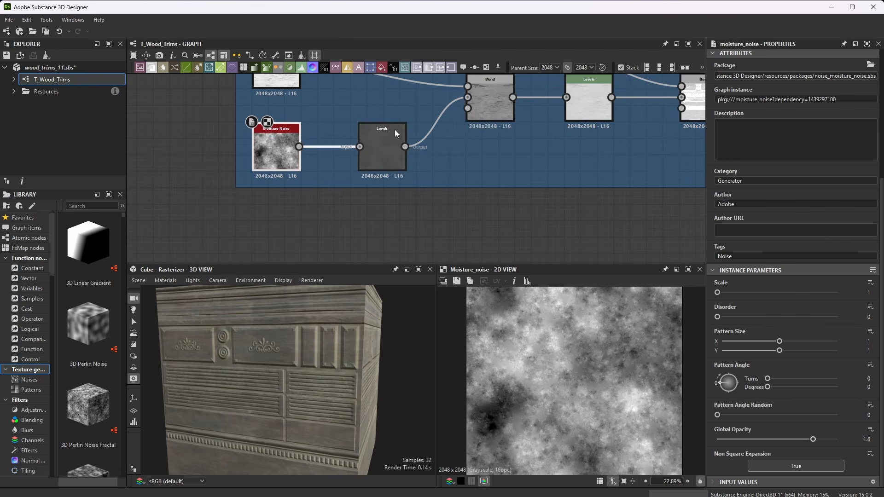
scroll(394, 129, up, 4)
double_click(402, 182)
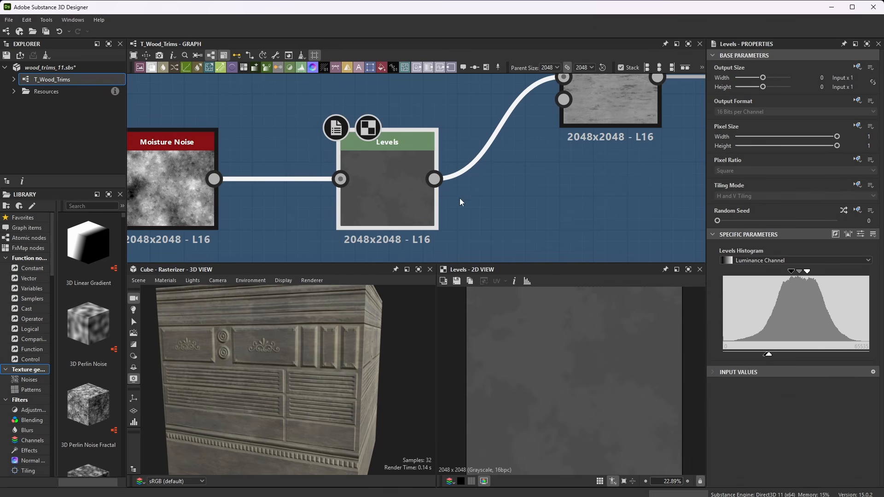
key(f)
scroll(575, 370, down, 2)
scroll(582, 371, up, 3)
scroll(564, 352, down, 2)
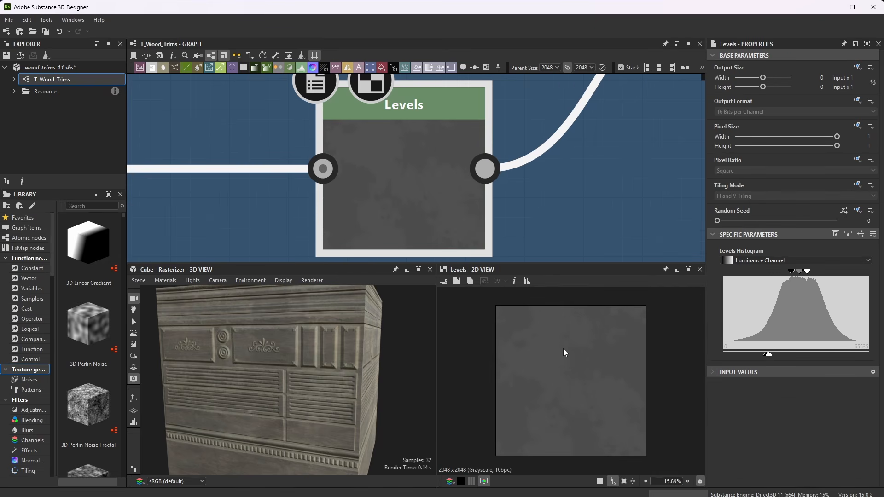
scroll(587, 394, up, 3)
click(688, 269)
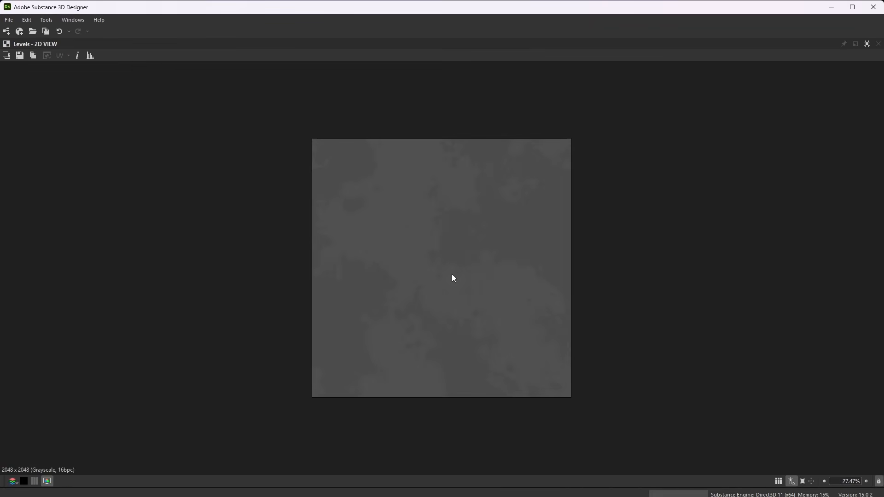
scroll(452, 275, up, 2)
scroll(407, 221, down, 2)
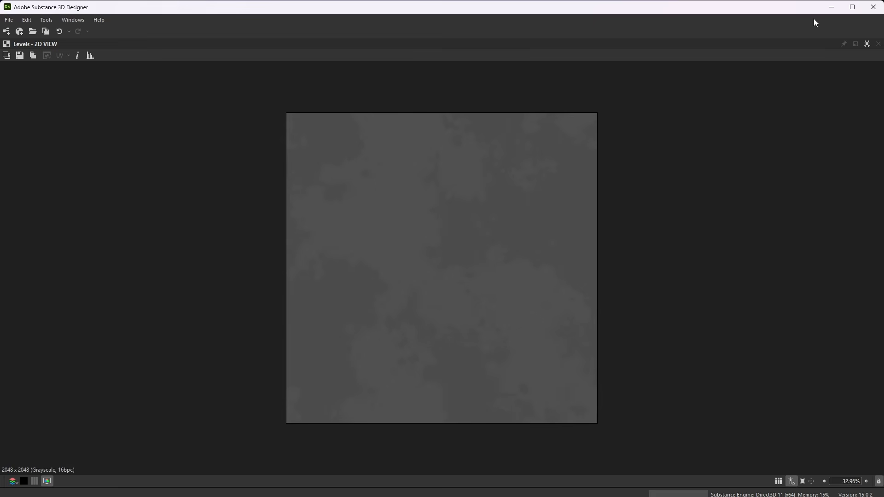
click(867, 44)
scroll(507, 210, down, 3)
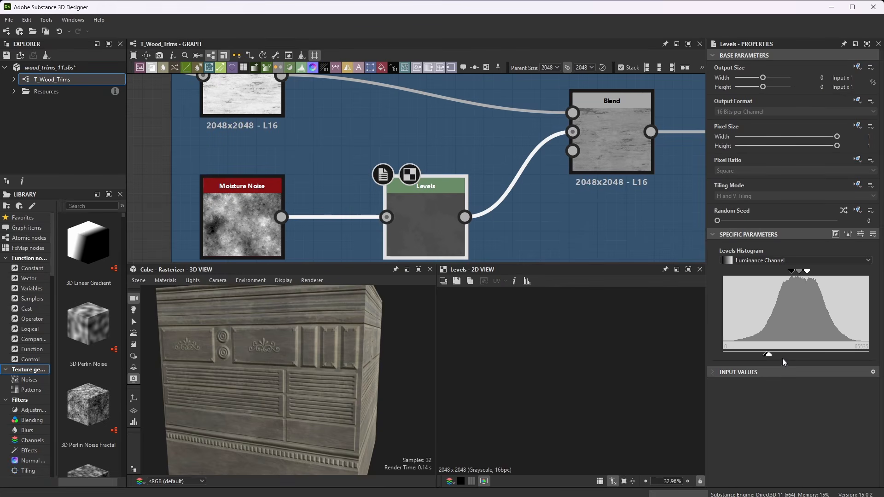
Step: Check the numeric level values of the Moisture Noise Levels node, and inspect the Overlay Blend it feeds
click(864, 234)
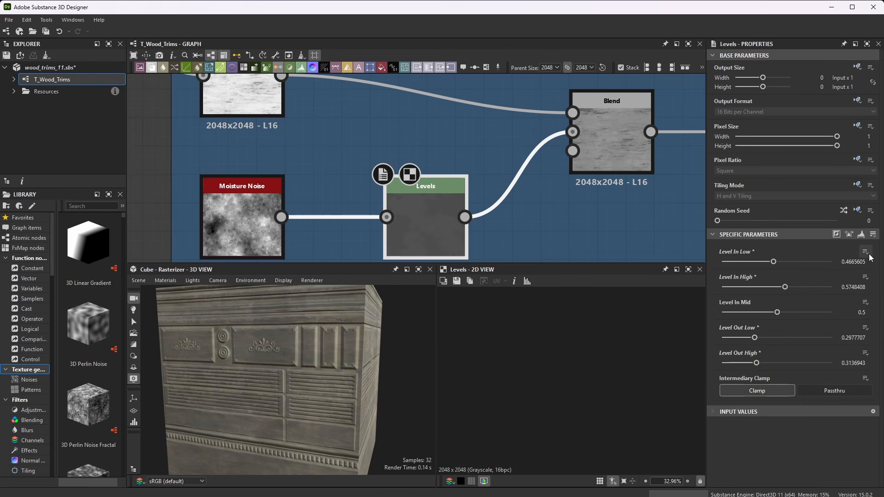
click(861, 234)
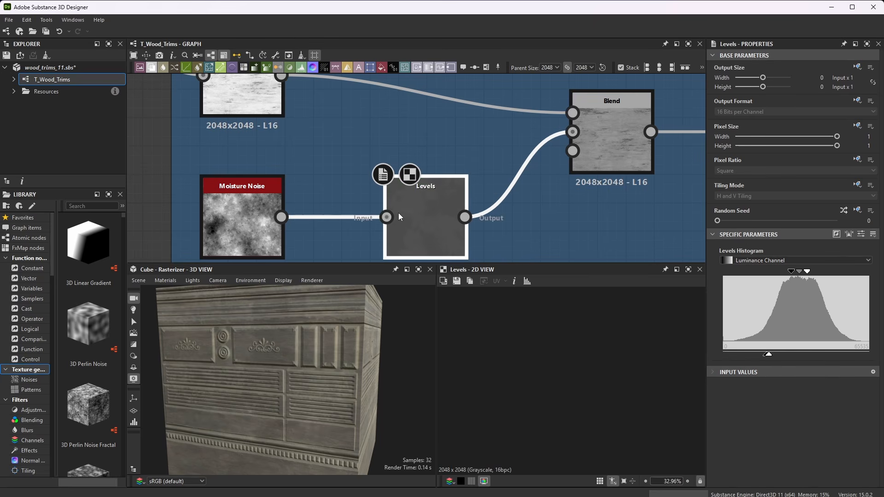
scroll(400, 214, up, 3)
scroll(445, 197, down, 5)
scroll(567, 134, up, 3)
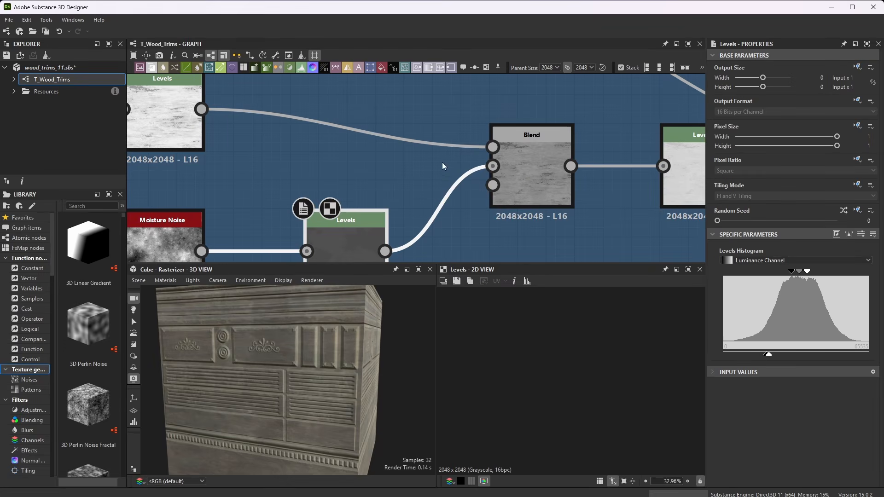
click(525, 162)
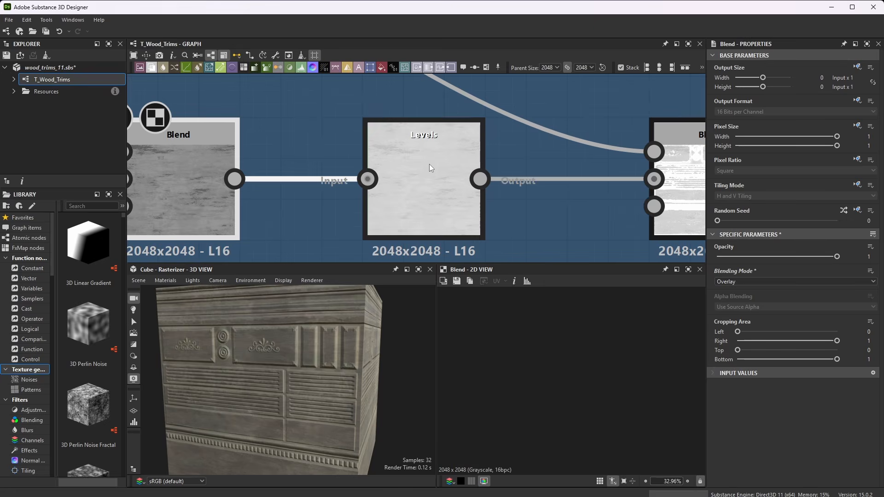
Step: Inspect the Levels node after the Overlay Blend and the final Screen Blend feeding the Roughness output
click(432, 162)
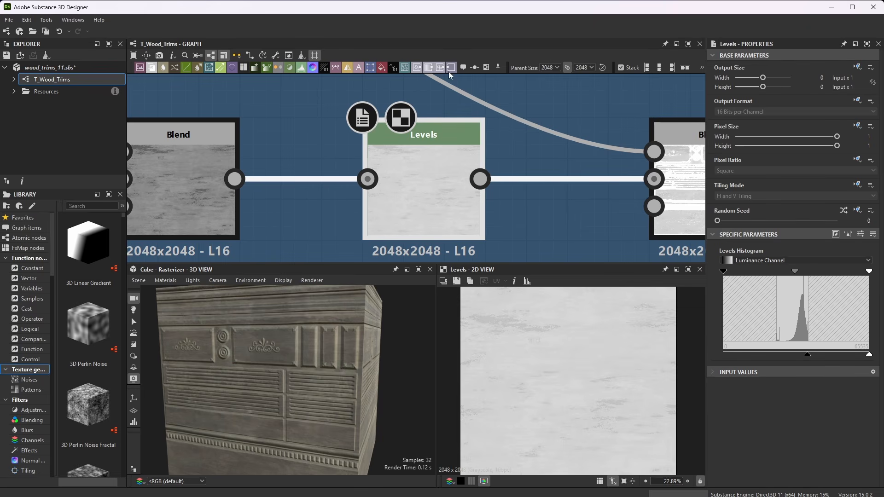
scroll(420, 163, down, 2)
scroll(594, 198, up, 3)
double_click(594, 196)
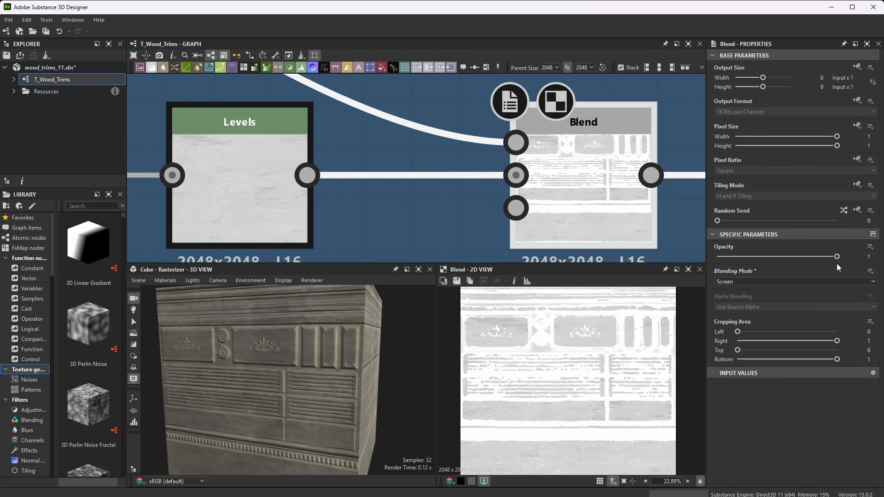
scroll(481, 228, down, 3)
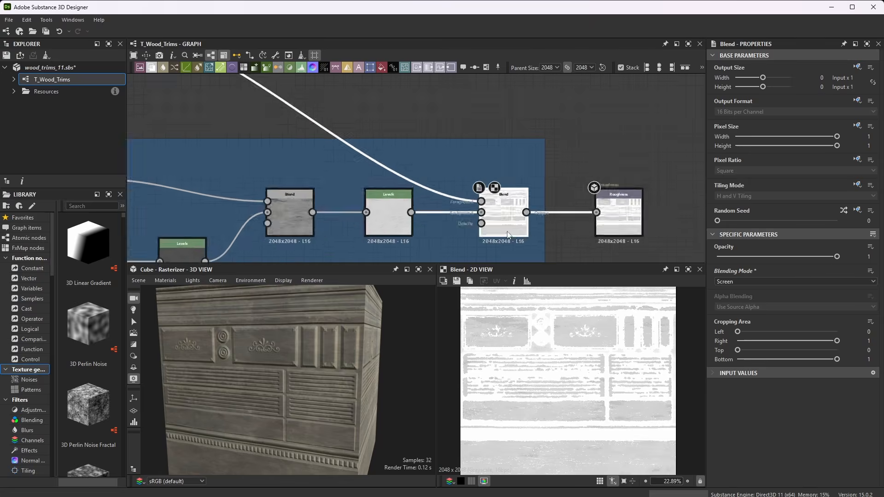
scroll(515, 214, up, 3)
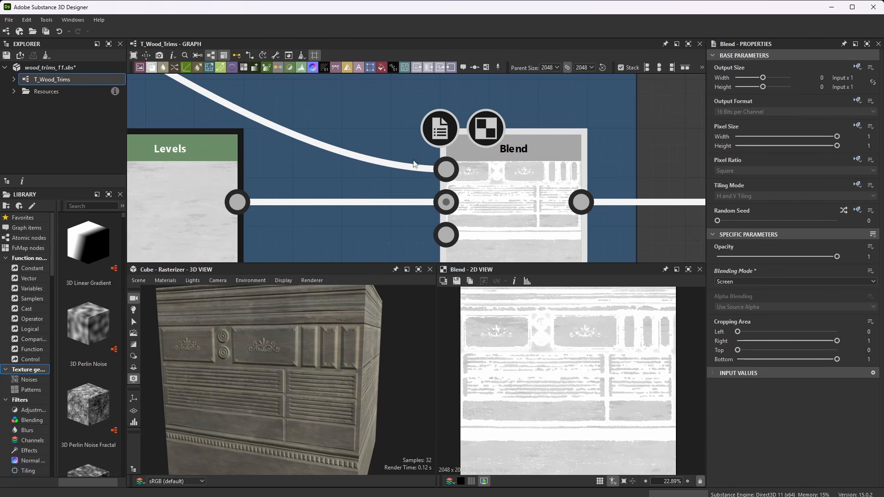
Step: Trace the final Blend's foreground mask back through its Blend node to the Dirt and Edge Wear Mask frames
scroll(447, 172, down, 5)
scroll(290, 130, up, 2)
scroll(325, 163, up, 2)
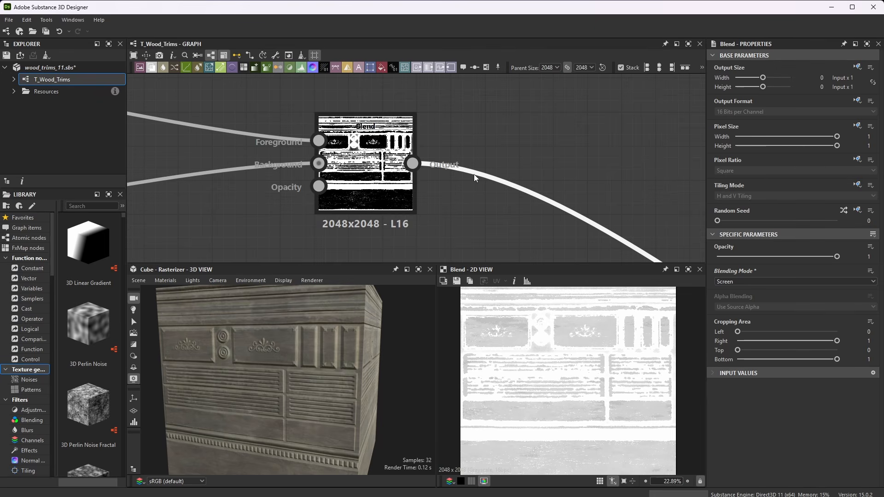
scroll(474, 174, down, 5)
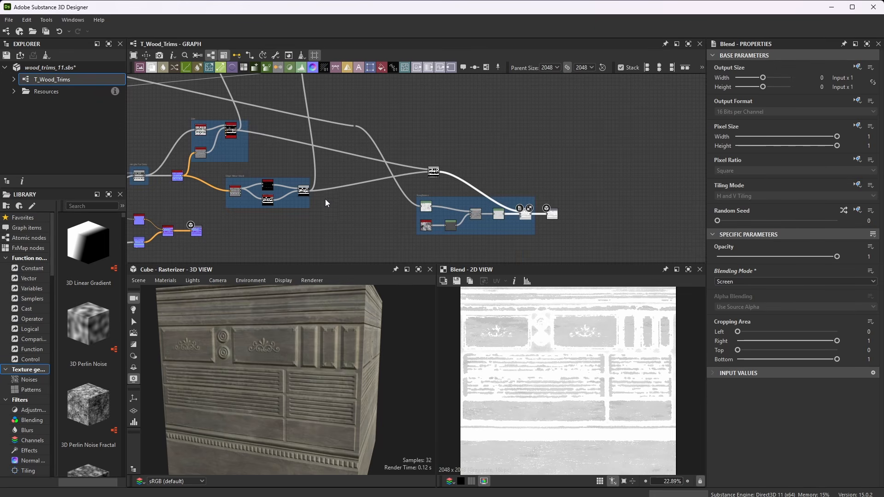
scroll(178, 119, up, 5)
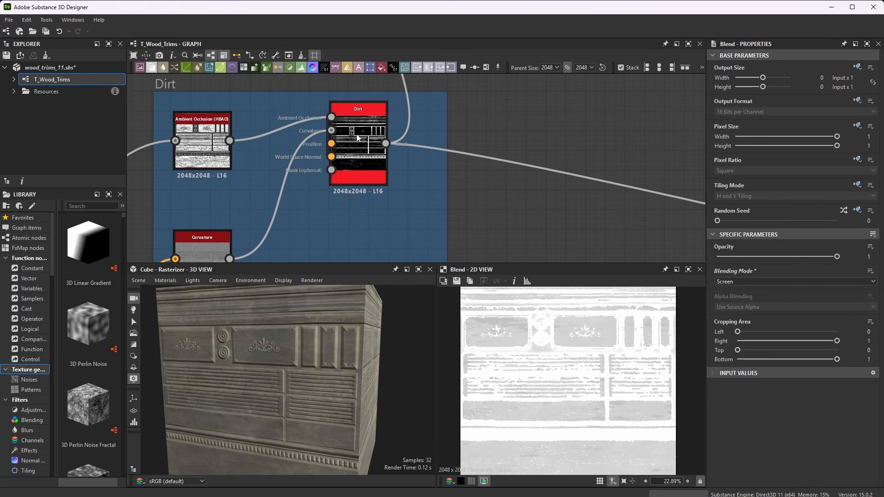
scroll(357, 137, down, 5)
scroll(394, 144, up, 5)
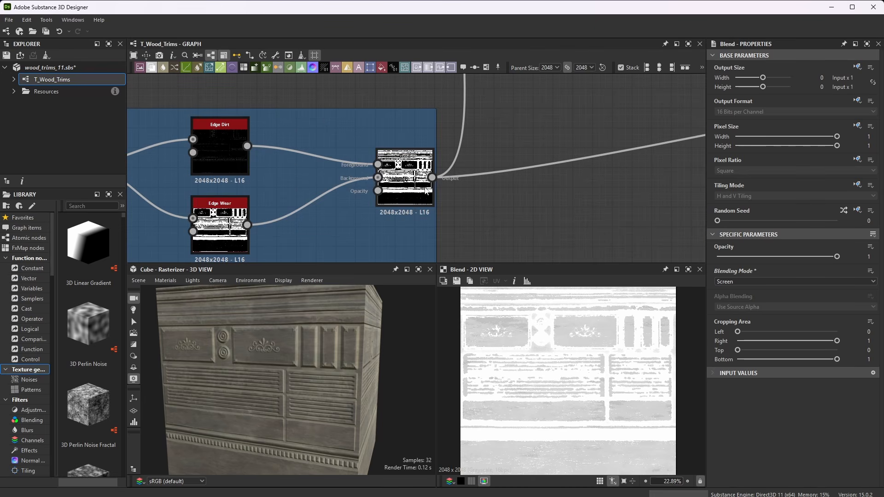
scroll(424, 207, down, 2)
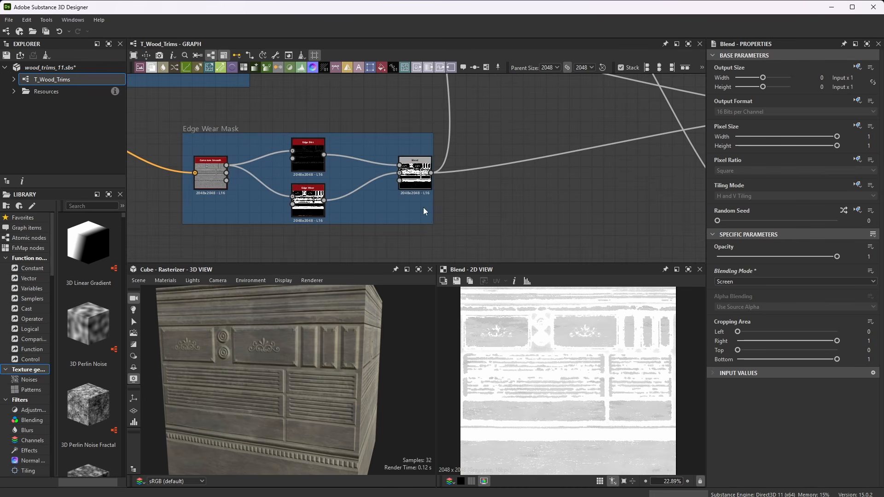
scroll(423, 209, down, 2)
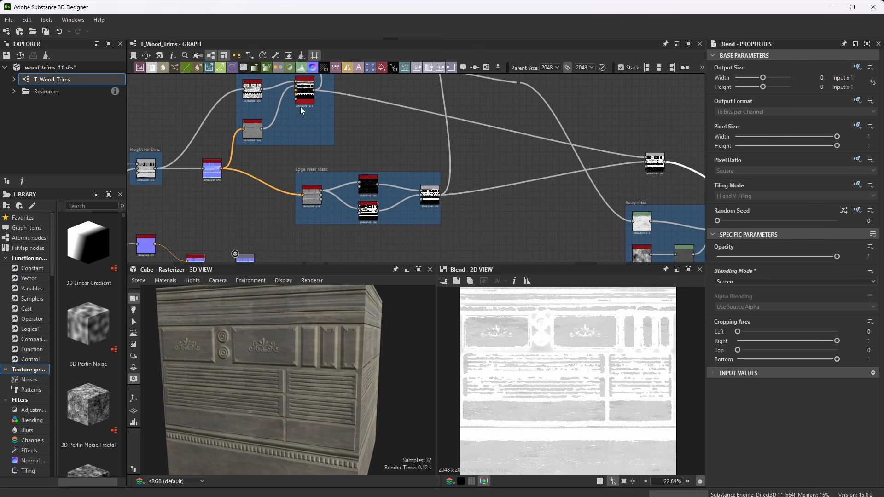
scroll(331, 133, up, 5)
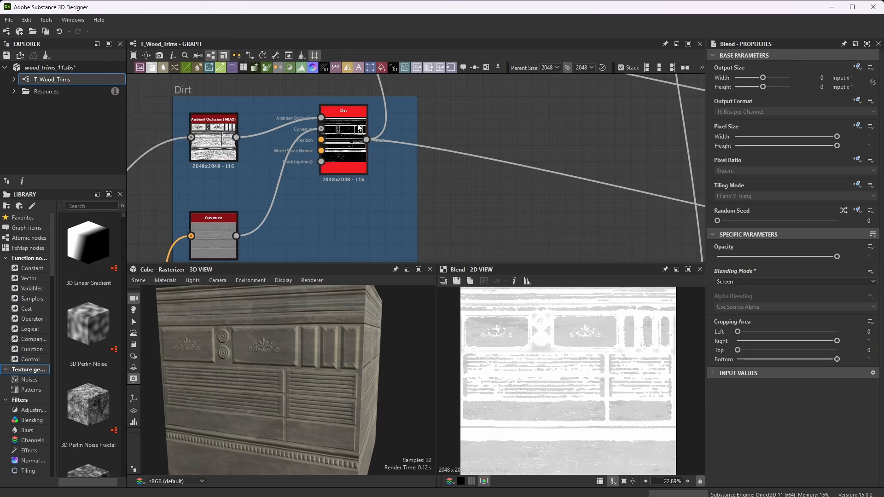
Step: Trace the Dirt and Edge Wear Mask outputs to the Blend node that combines them, and preview its result
scroll(358, 128, down, 5)
scroll(474, 224, up, 5)
scroll(431, 189, up, 5)
scroll(296, 151, down, 8)
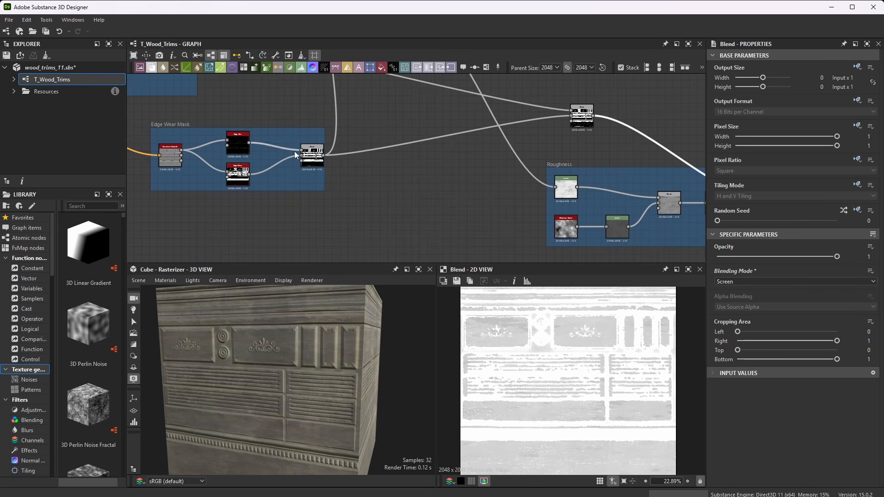
scroll(590, 108, up, 8)
double_click(570, 133)
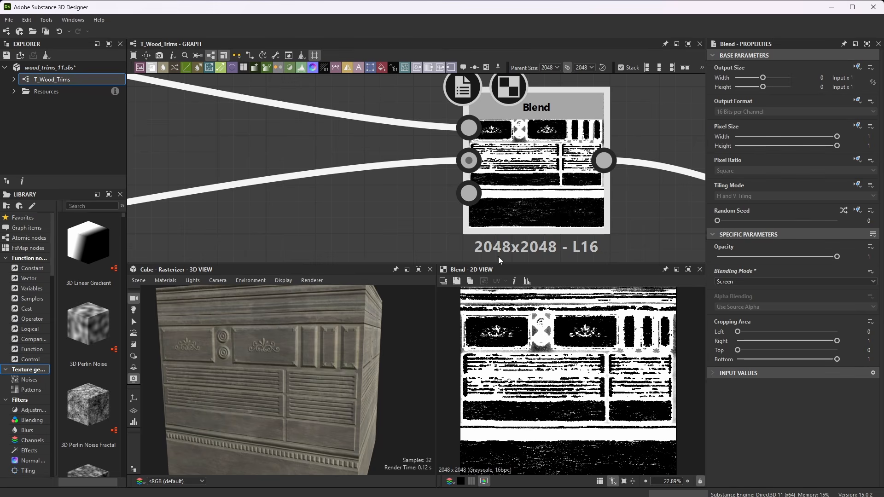
Step: Examine how the combined mask feeds the final Screen Blend in the Roughness frame, checking its grayscale result up close
scroll(441, 159, down, 8)
scroll(599, 192, down, 3)
scroll(638, 216, up, 5)
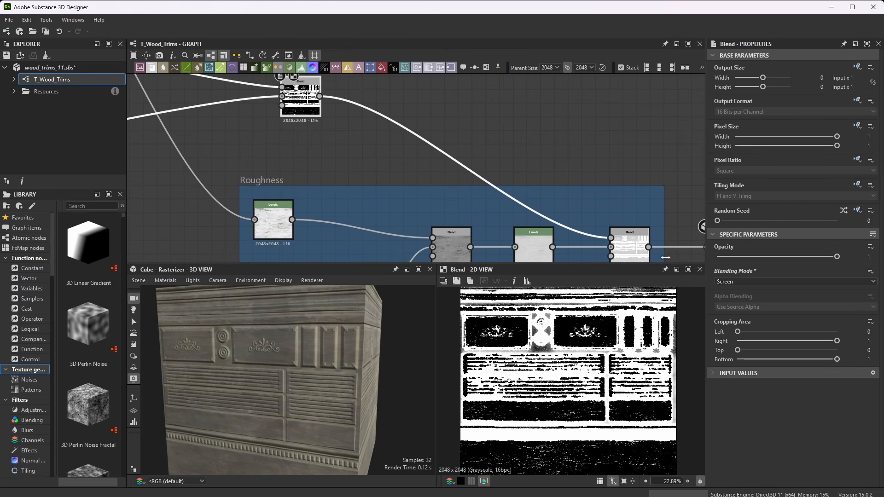
scroll(635, 246, up, 6)
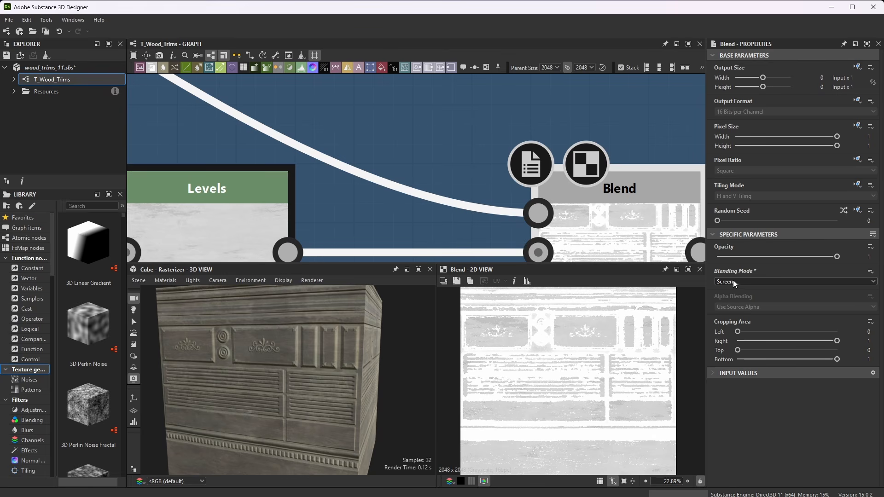
scroll(558, 349, down, 4)
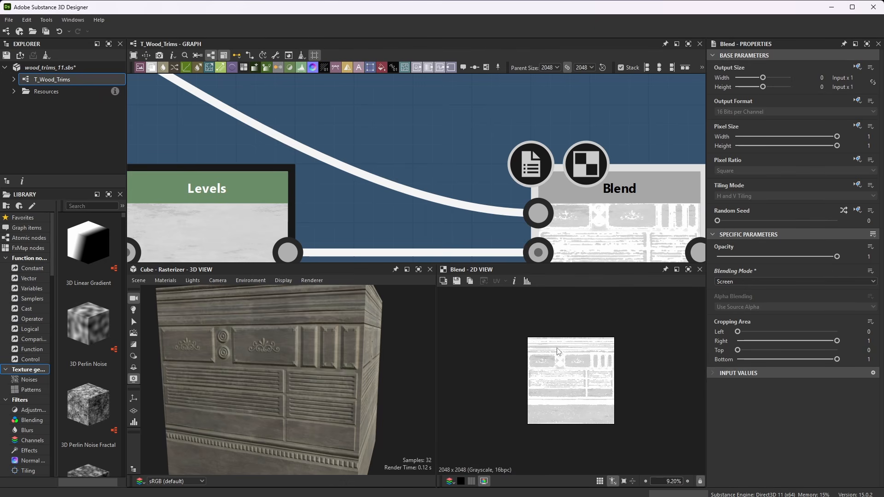
scroll(557, 351, up, 4)
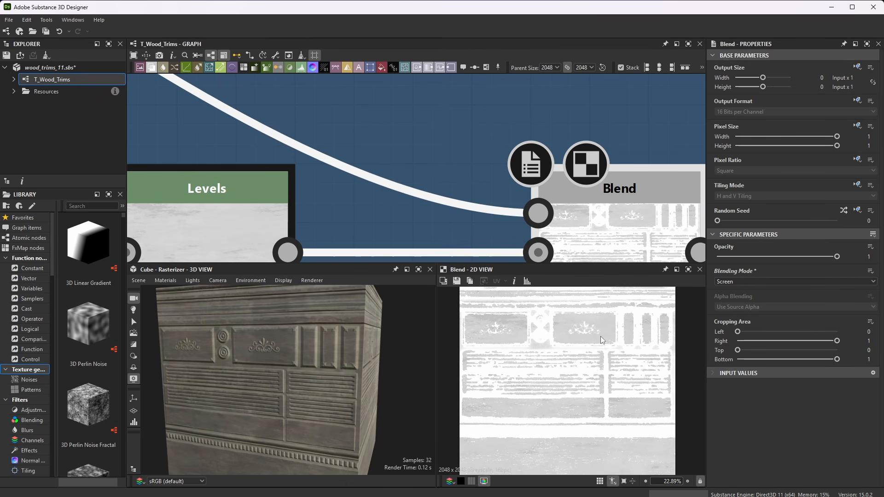
scroll(599, 399, up, 3)
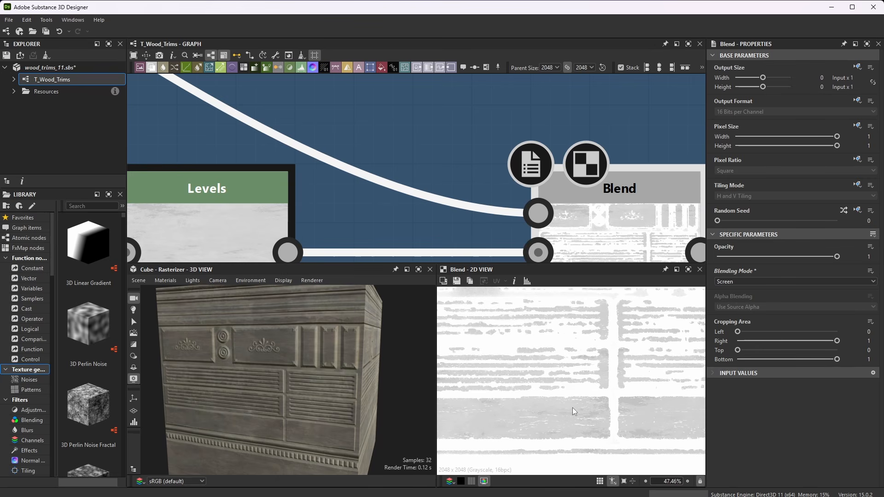
scroll(460, 143, down, 5)
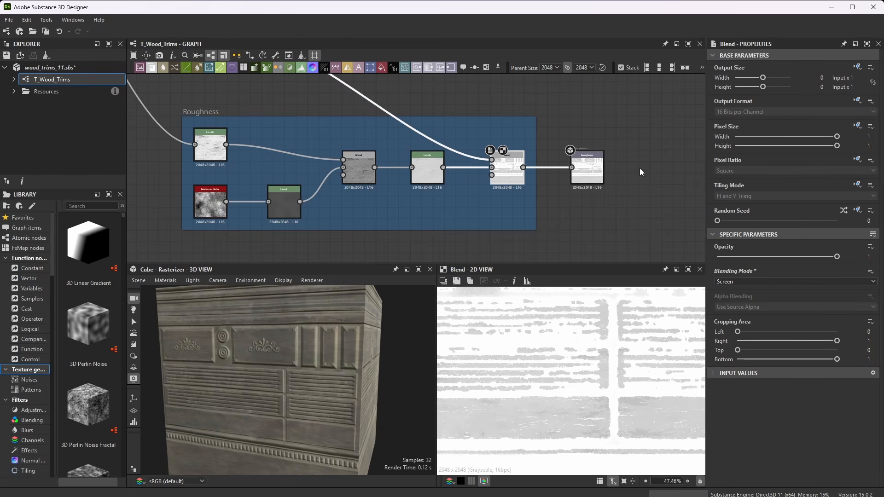
Step: Inspect the Roughness output node fed by the final Blend, and review the complete node graph
scroll(489, 155, up, 5)
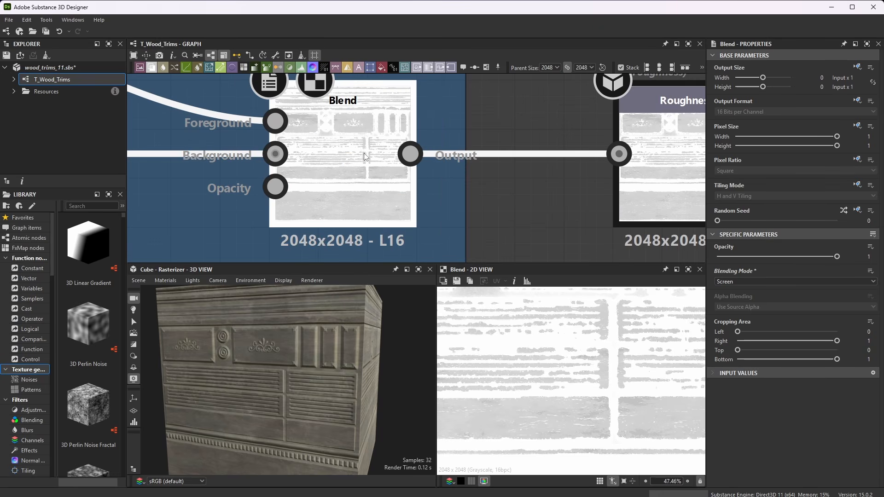
click(685, 165)
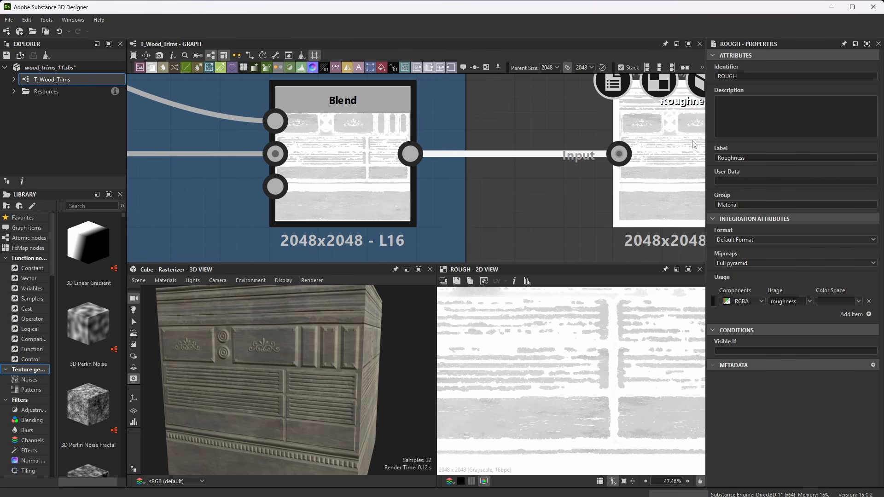
scroll(412, 211, down, 5)
scroll(478, 130, up, 2)
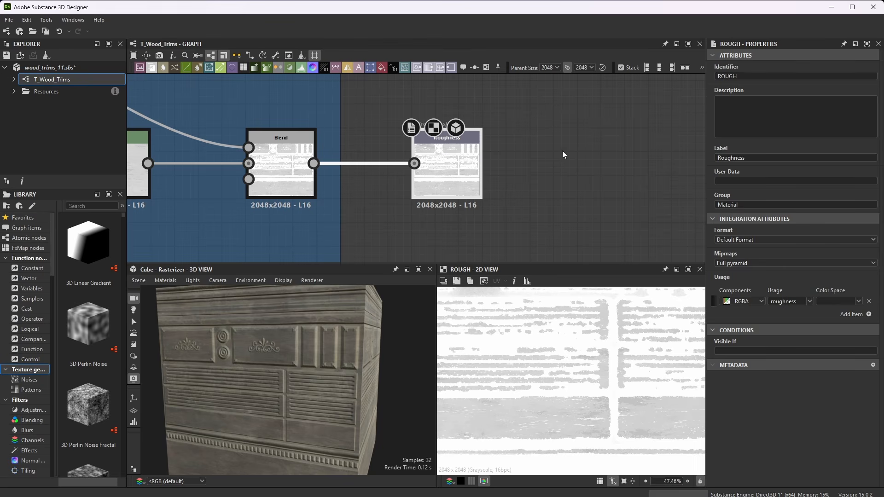
scroll(478, 134, down, 6)
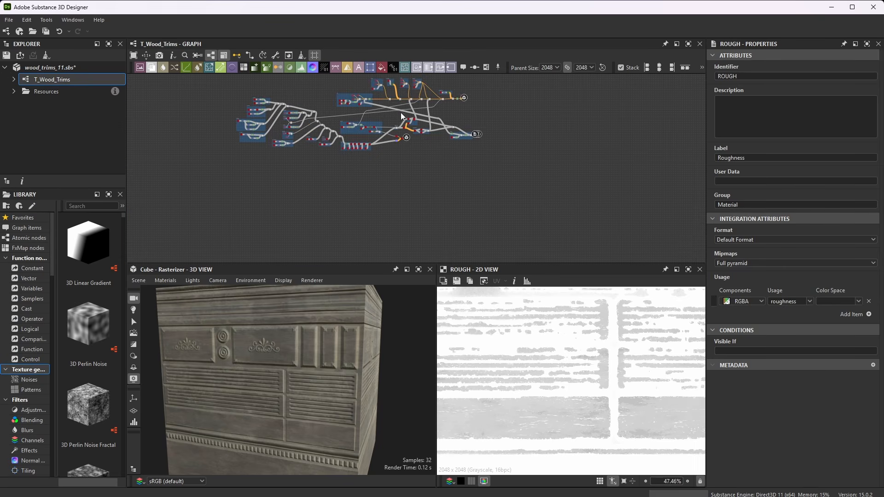
scroll(418, 150, up, 3)
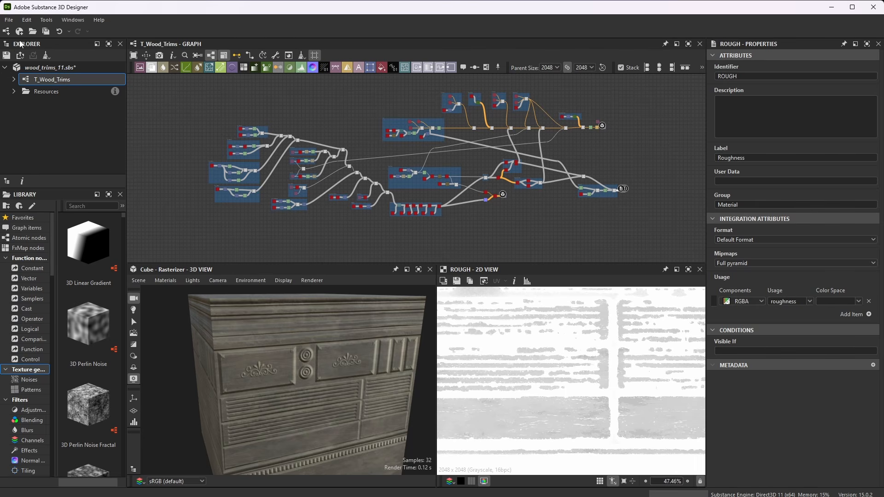
Step: Review the export settings for the COL, NRM and ROUGH outputs of T_Wood_Trims without exporting, and save the package
right_click(57, 80)
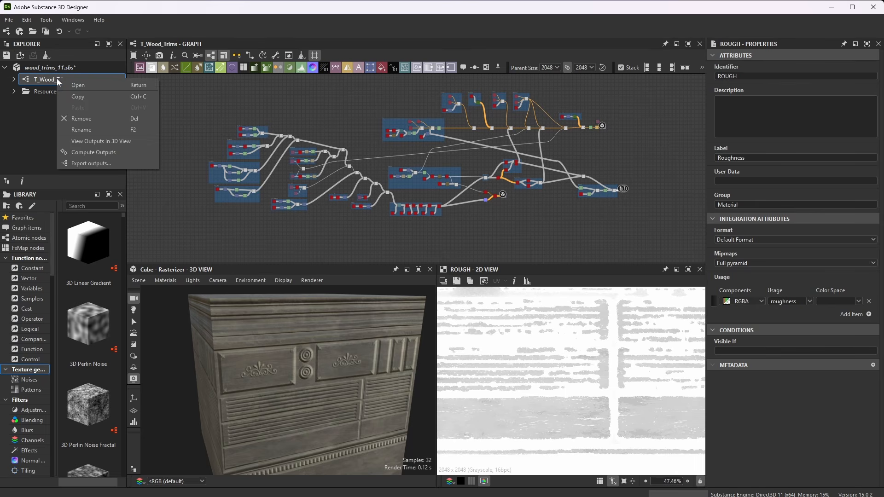
click(111, 165)
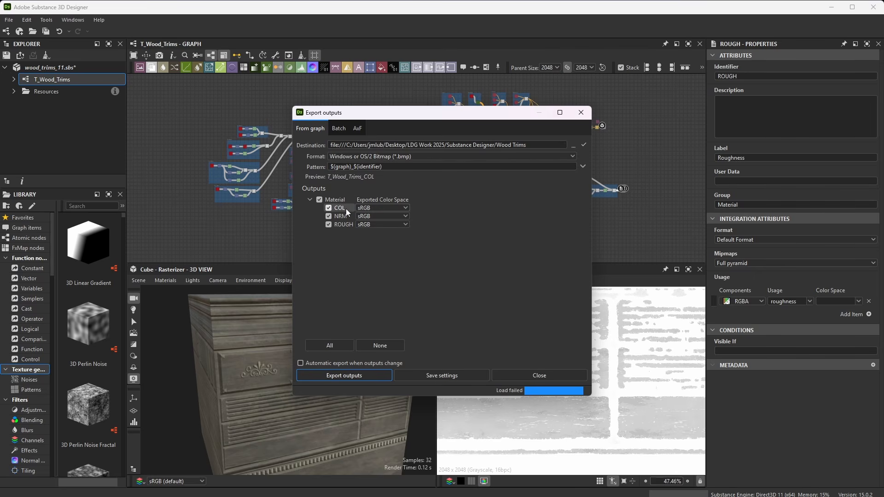
click(347, 222)
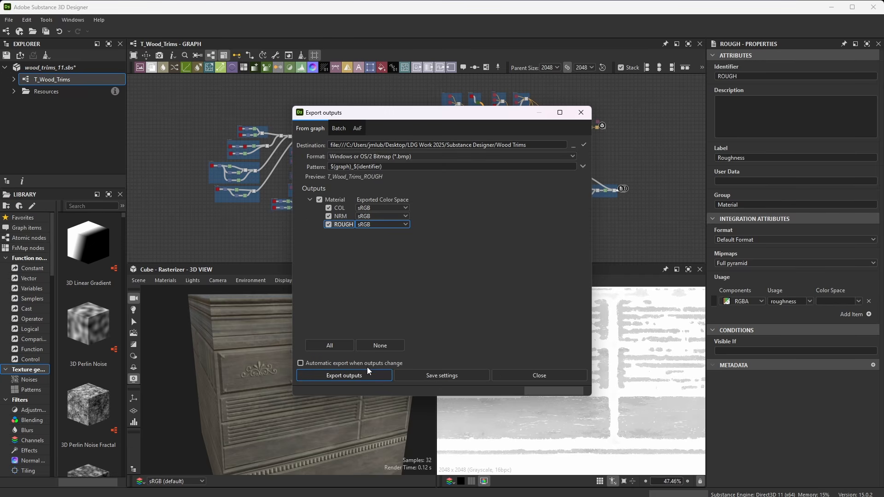
click(564, 374)
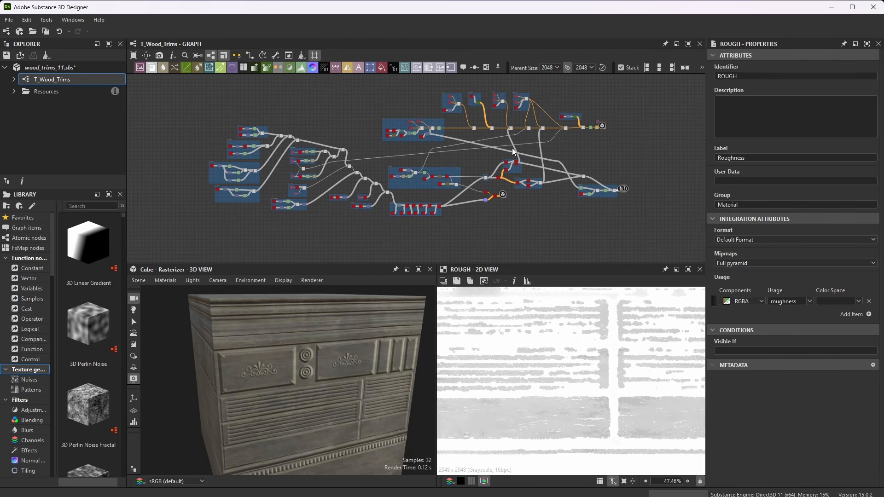
scroll(466, 97, up, 1)
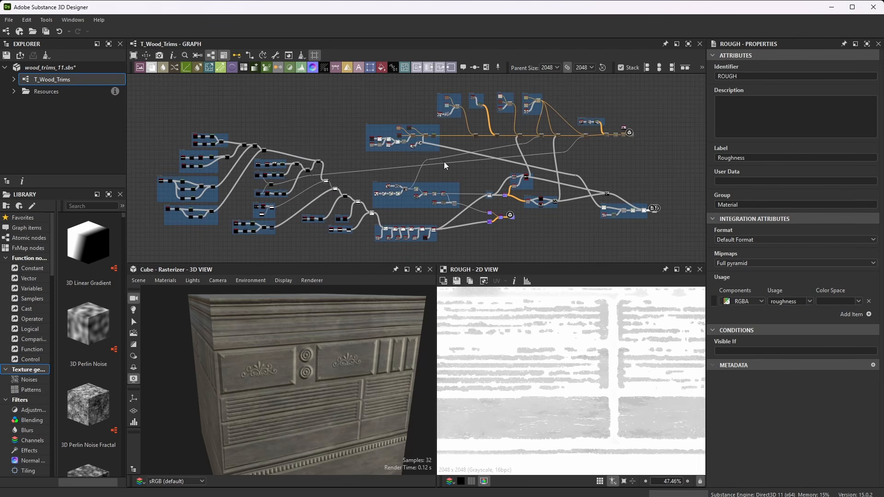
key(ctrl+s)
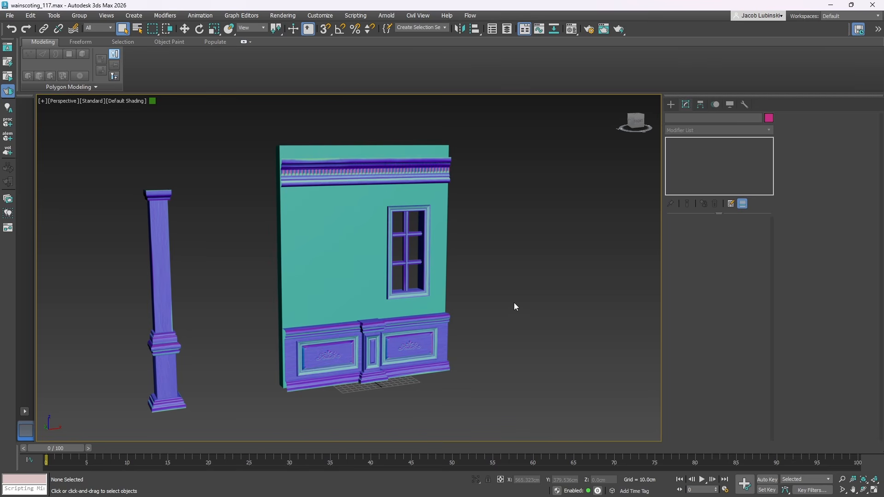
Step: Switch to 3ds Max and inspect the Noise modifiers on the wood wainscoting and the window
alt+middle_drag(483, 310, 447, 318)
click(447, 319)
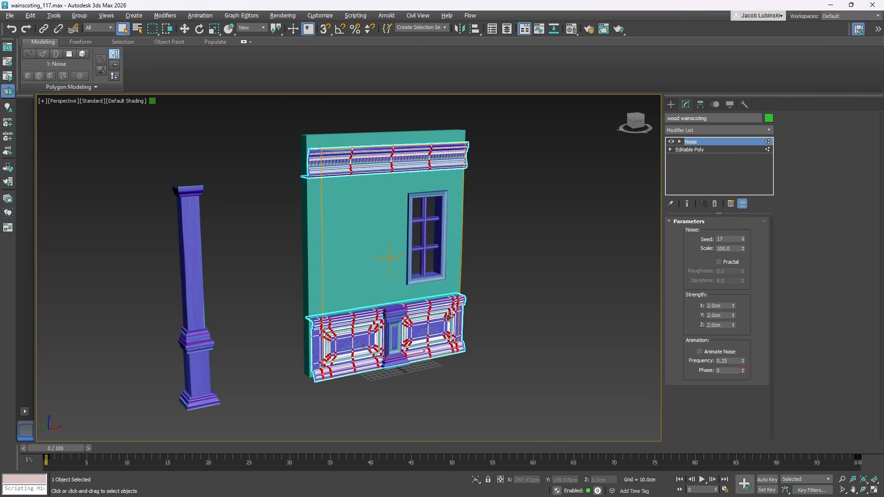
click(445, 213)
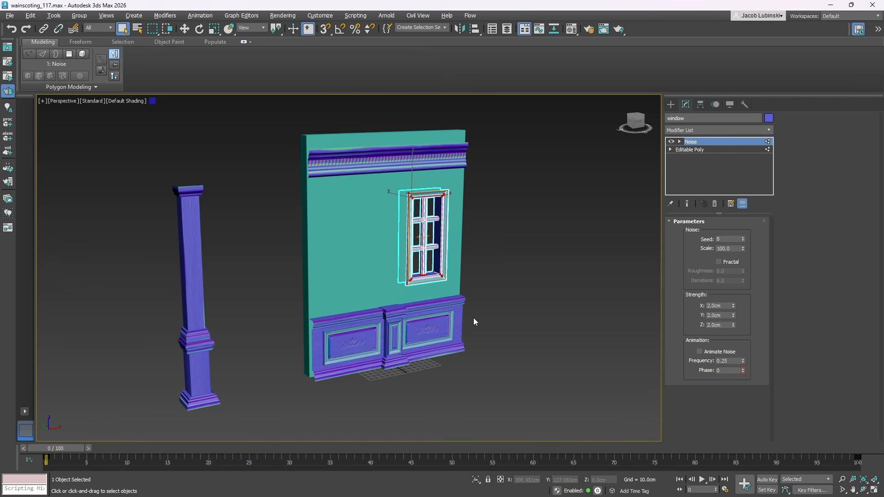
click(461, 320)
Step: Examine the end of the wainscoting's upper rail up close, with and without its mesh edges shown, including an angled view
scroll(416, 306, up, 10)
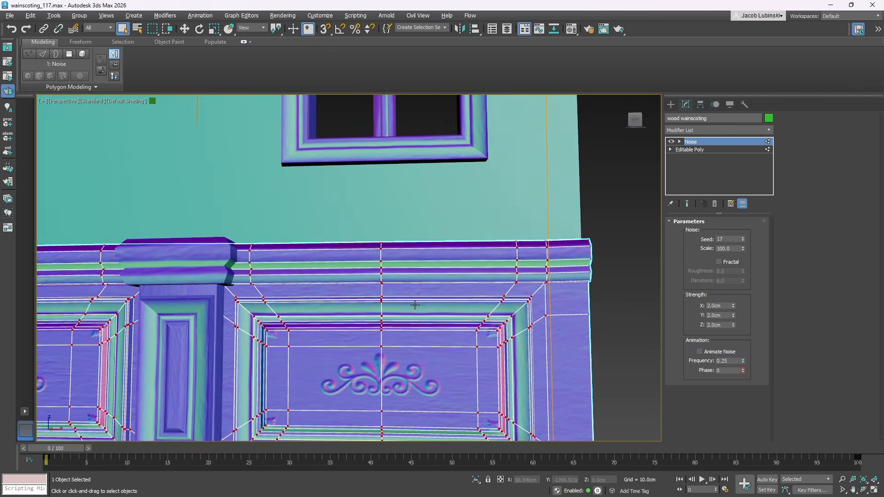
middle_drag(414, 305, 352, 280)
click(616, 212)
scroll(481, 204, up, 8)
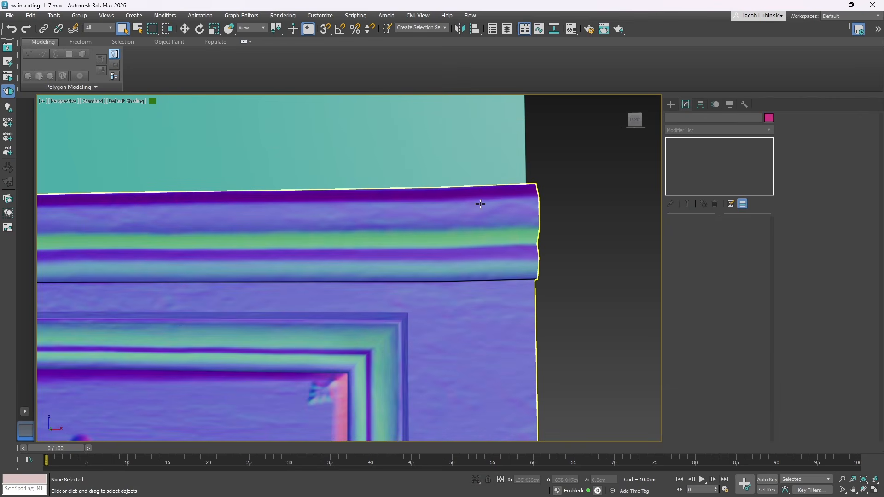
click(470, 205)
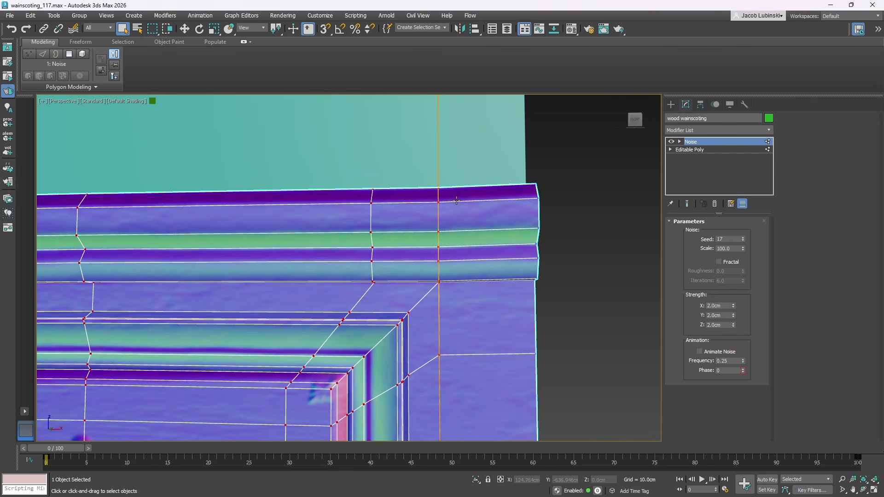
scroll(397, 230, down, 5)
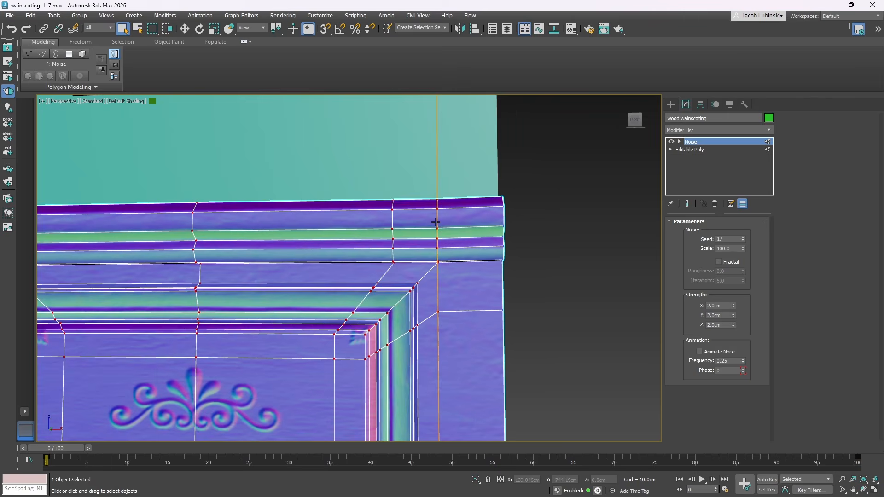
alt+middle_drag(397, 230, 482, 221)
scroll(481, 221, up, 3)
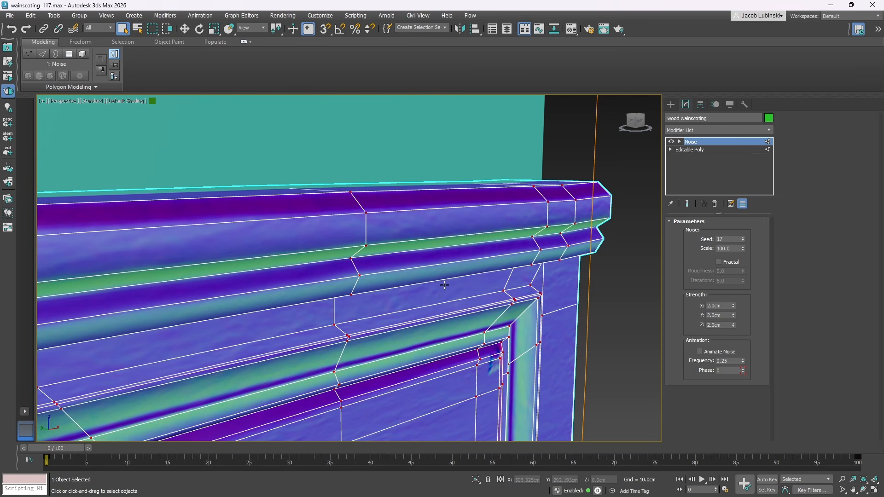
Step: Examine the ornamented wainscoting panel and its frame edges from several angles, and clear the selection
alt+middle_drag(444, 285, 383, 224)
scroll(481, 239, down, 5)
scroll(460, 264, up, 3)
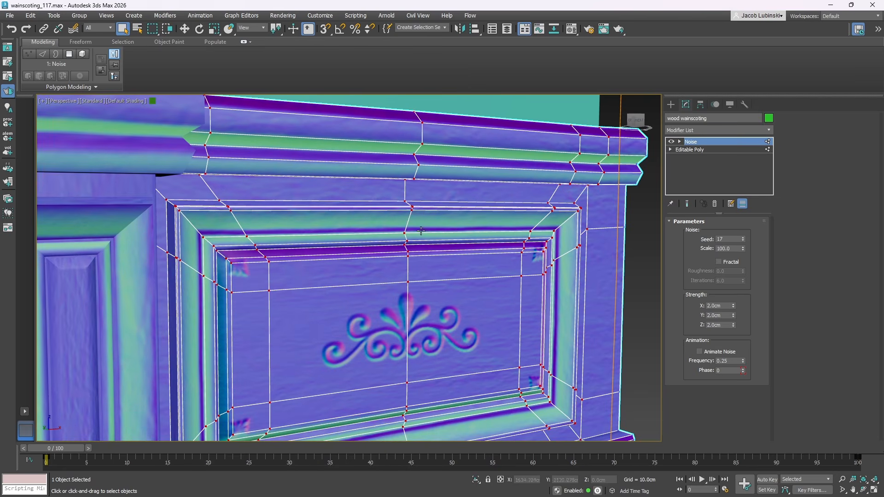
scroll(456, 234, down, 2)
alt+middle_drag(442, 263, 381, 236)
scroll(380, 244, down, 3)
scroll(367, 192, down, 2)
scroll(406, 238, up, 4)
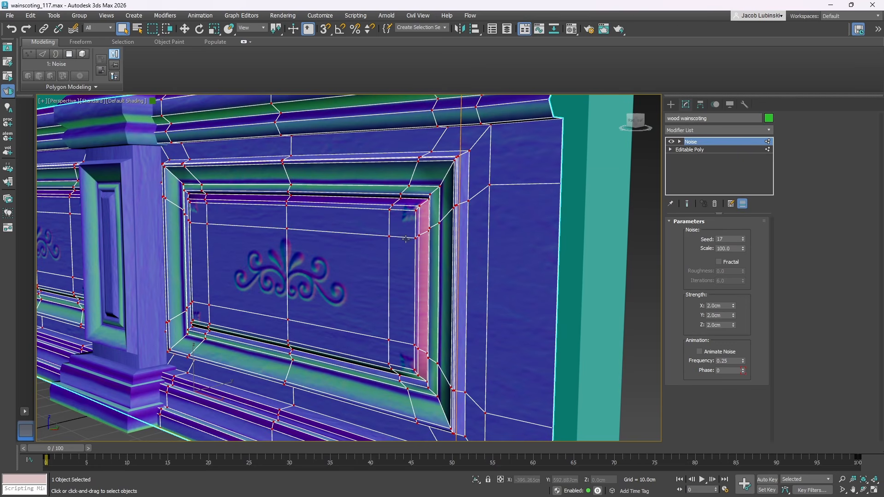
scroll(400, 280, down, 5)
alt+middle_drag(401, 280, 385, 295)
scroll(404, 269, down, 3)
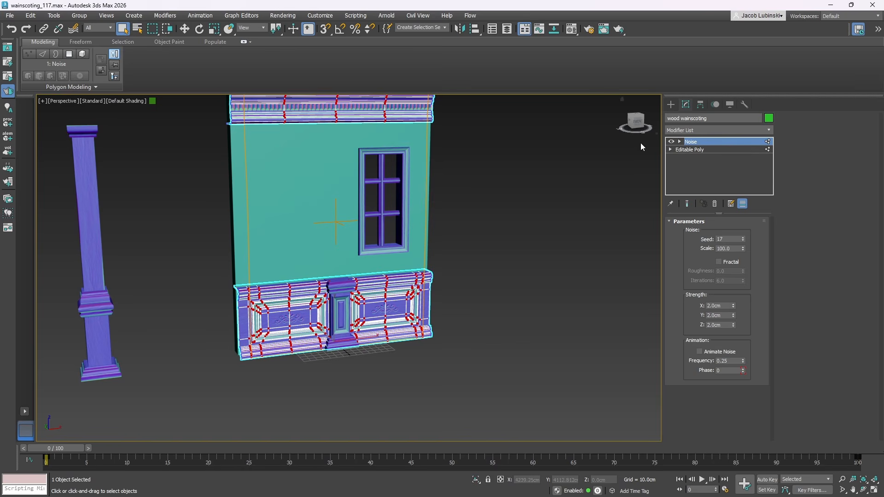
click(611, 178)
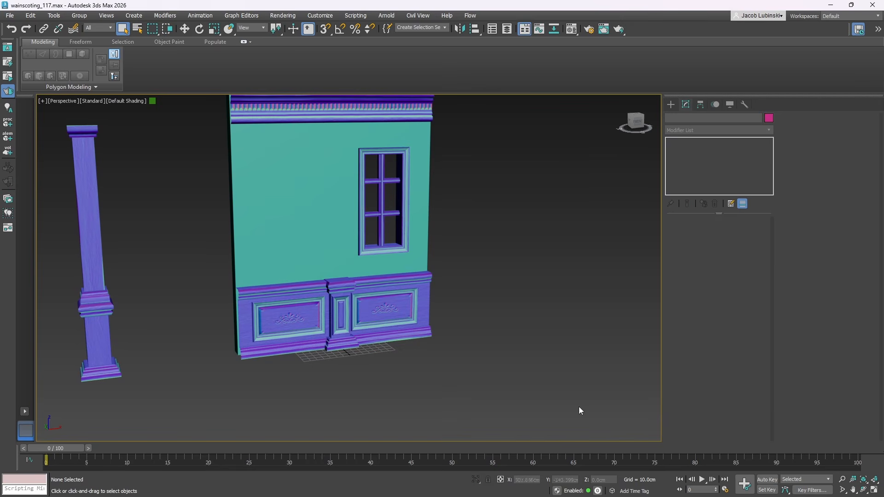
Step: Show all four viewports and create a Plane of about 406 × 449 cm beside the wall in the Front view
click(874, 490)
click(461, 175)
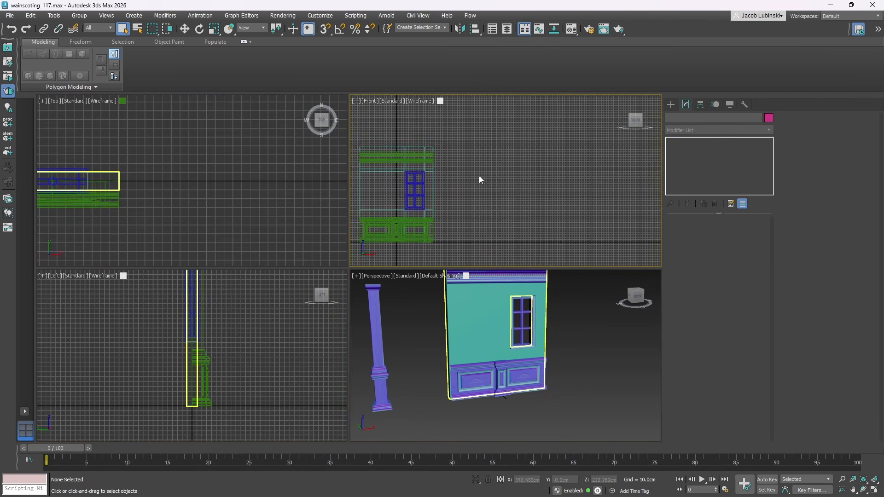
middle_drag(479, 180, 449, 168)
click(671, 105)
click(742, 224)
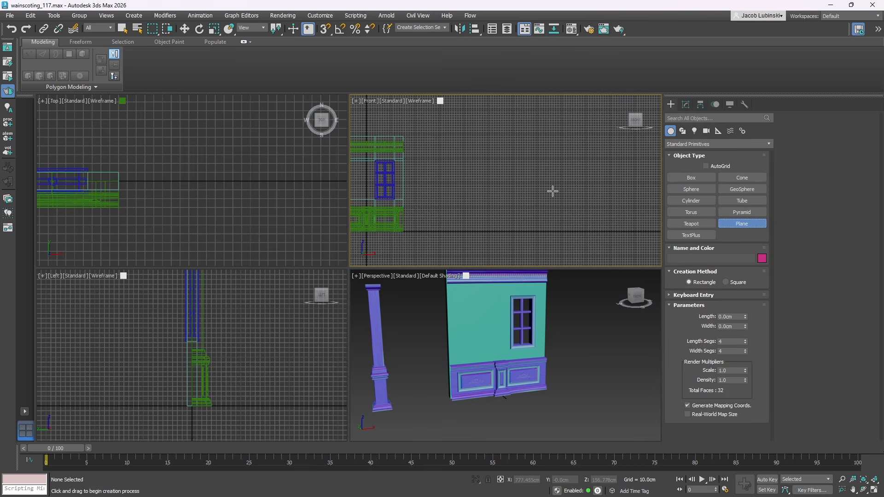
drag(461, 135, 571, 234)
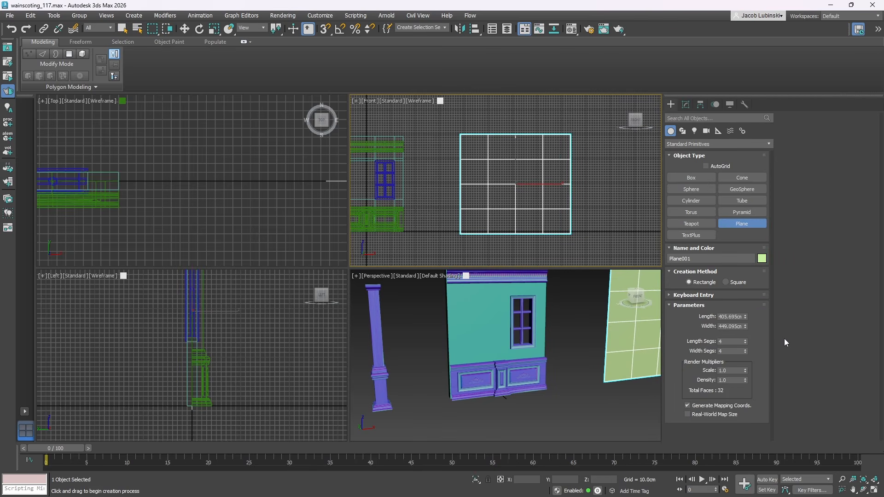
Step: Set the new plane's length and width to 300 cm each
double_click(733, 326)
text(300.0cm)
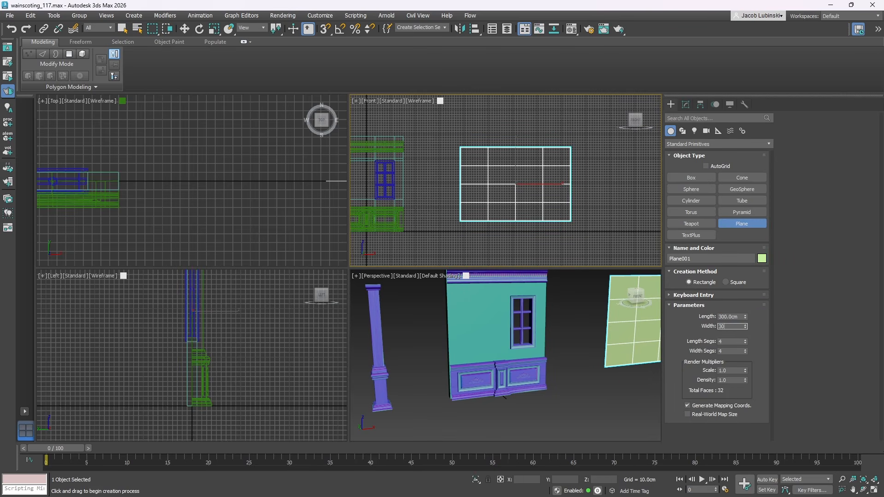
key(Return)
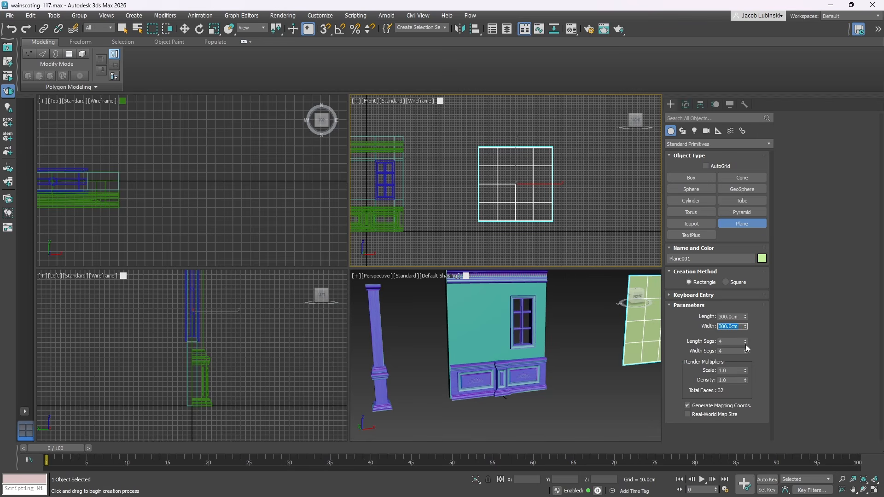
Step: Reduce the new plane's length and width segments to 1 each
click(745, 345)
double_click(745, 344)
click(745, 351)
double_click(745, 352)
middle_drag(571, 343, 431, 352)
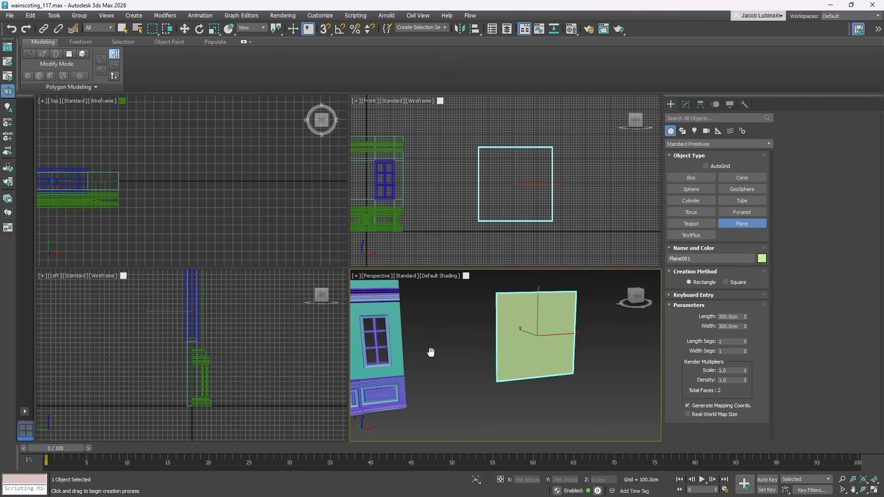
Step: Assign the purple wood-trim normal map material to the plane and enlarge the Perspective view to inspect it
key(m)
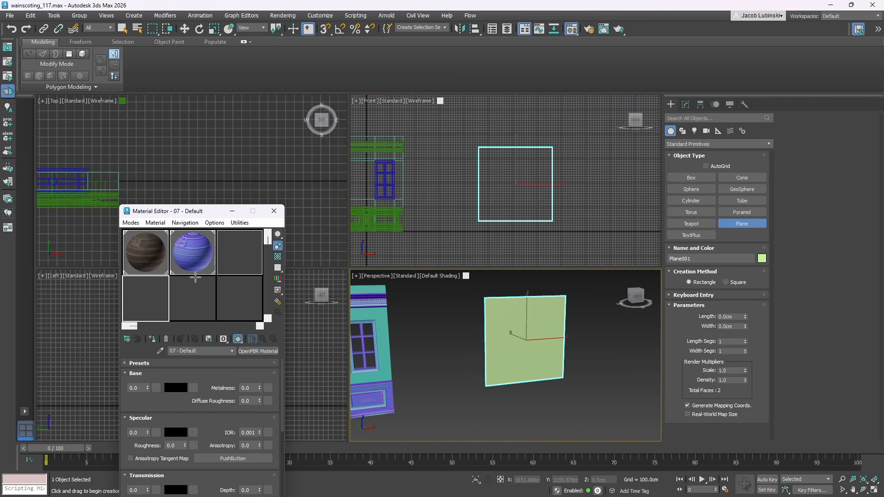
drag(198, 243, 537, 336)
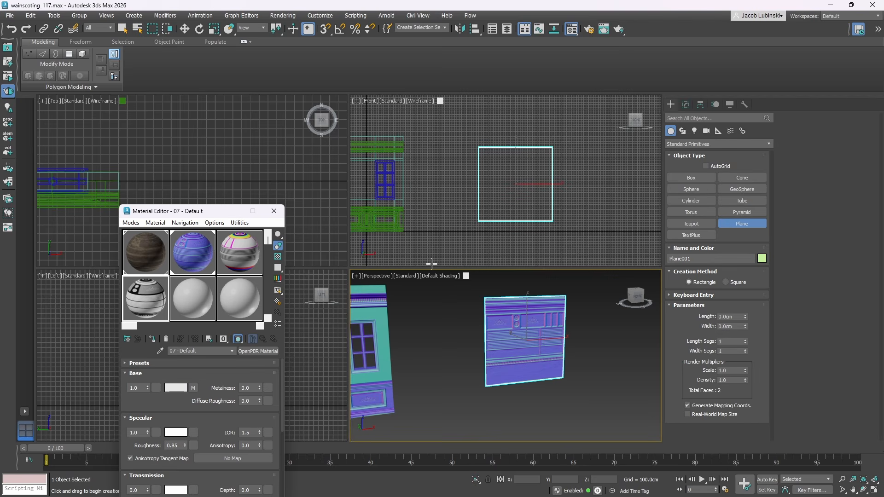
click(274, 211)
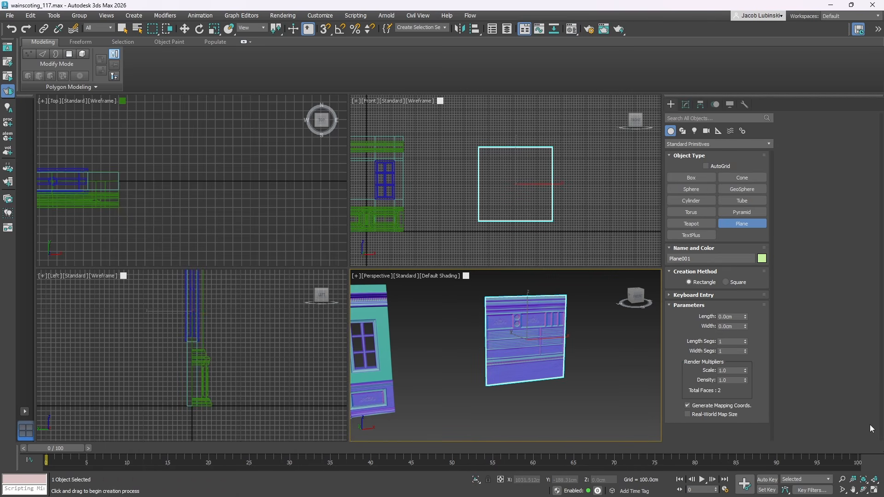
click(874, 490)
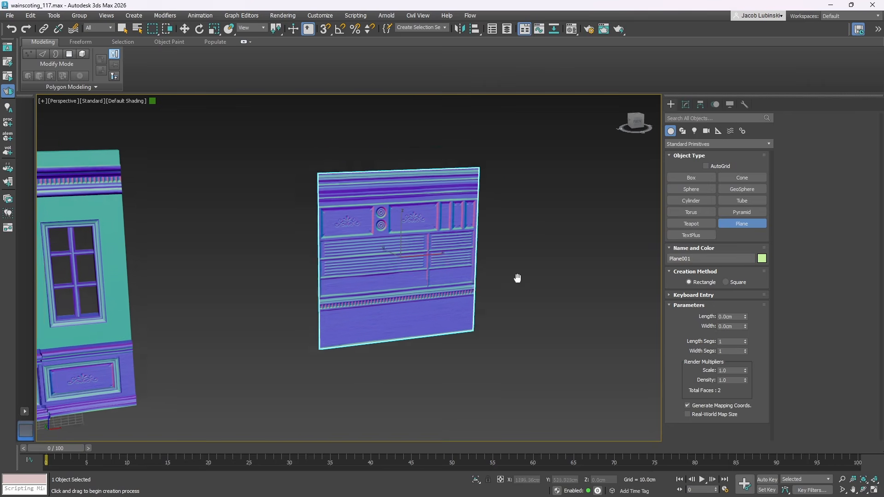
scroll(380, 185, up, 5)
scroll(428, 193, down, 5)
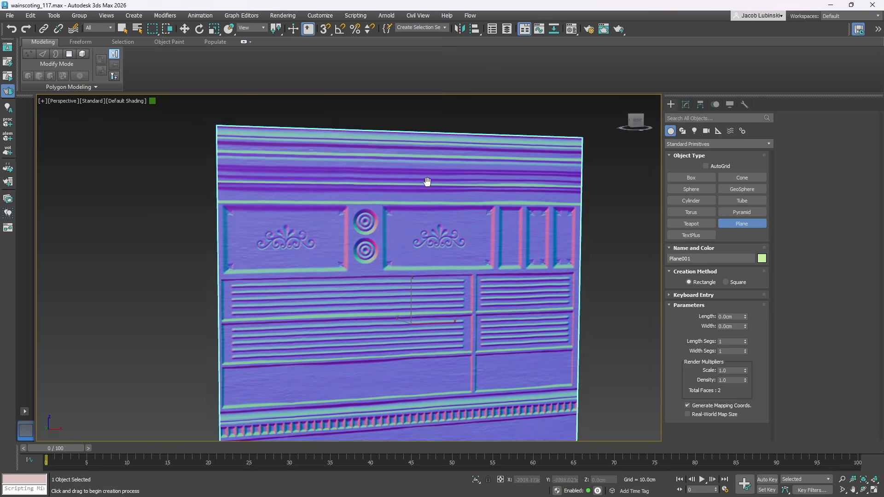
Step: End plane creation and convert the plane to an Editable Poly
right_click(428, 182)
click(686, 104)
right_click(689, 140)
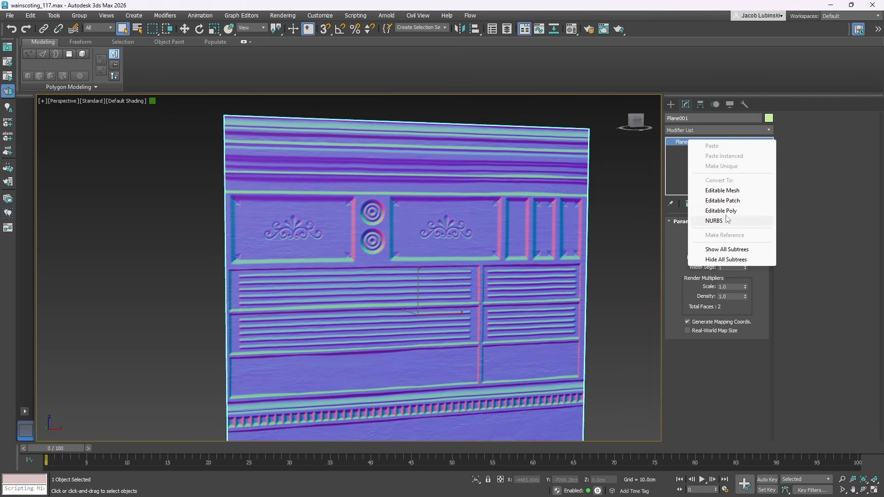
click(729, 209)
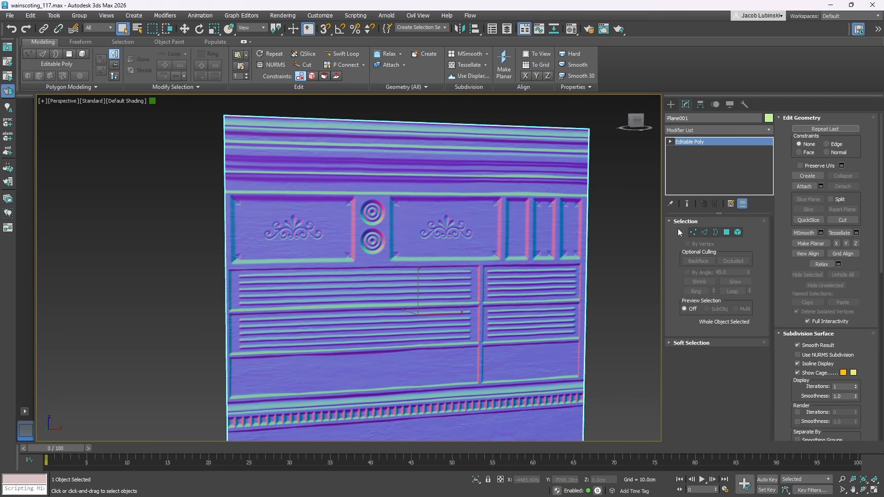
Step: With Preserve UVs enabled, raise the plane's bottom edge to just below the uppermost group of mouldings, at about Z 288 cm
scroll(569, 151, down, 4)
scroll(623, 238, up, 1)
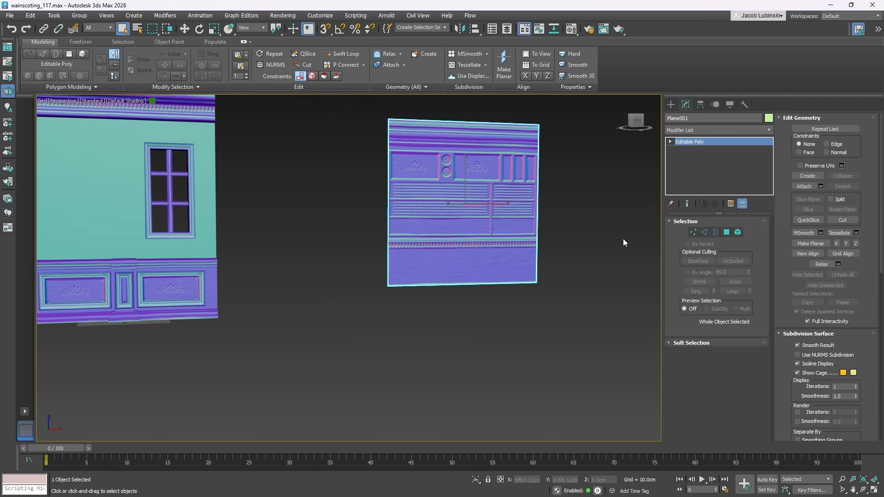
click(705, 232)
click(518, 283)
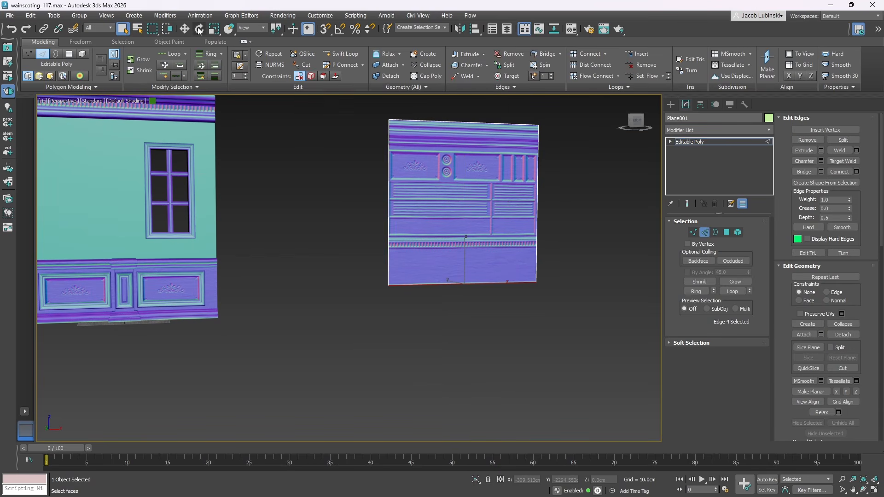
click(184, 28)
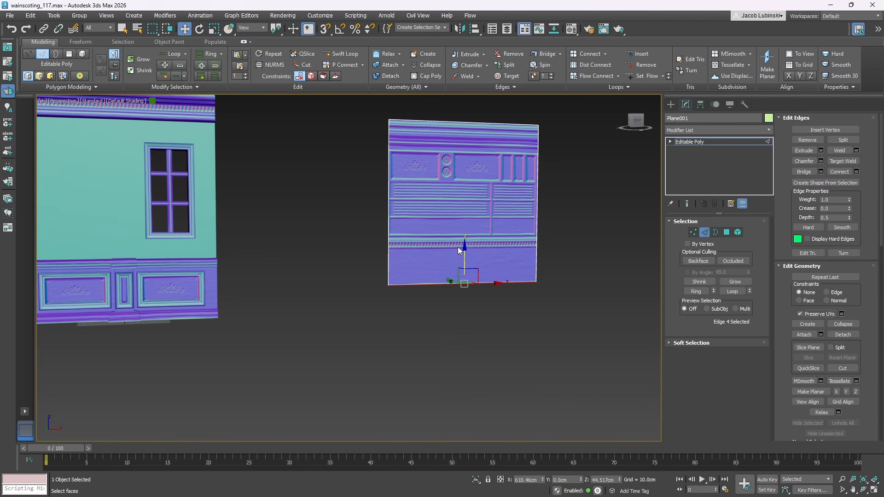
drag(464, 253, 473, 122)
middle_drag(476, 152, 468, 260)
scroll(475, 245, up, 6)
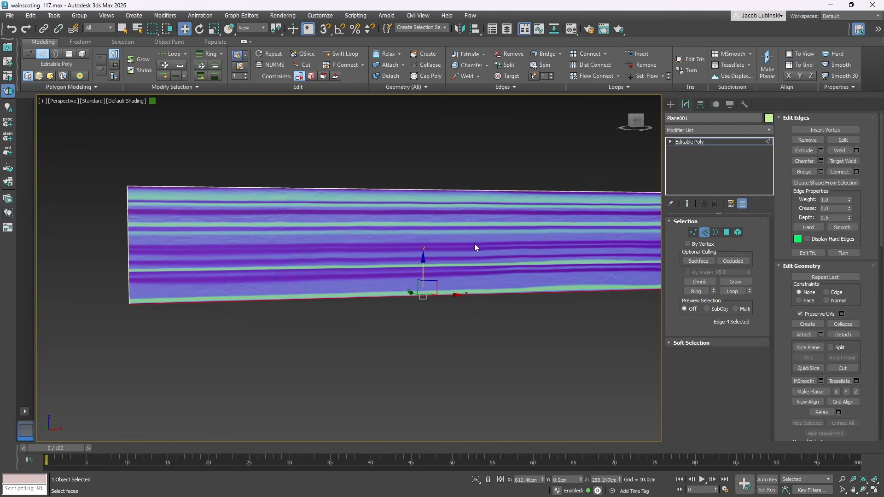
Step: Raise the bottom edge to about Z 334 cm to isolate the uppermost moulding strip, and turn off Preserve UVs
drag(430, 201, 431, 200)
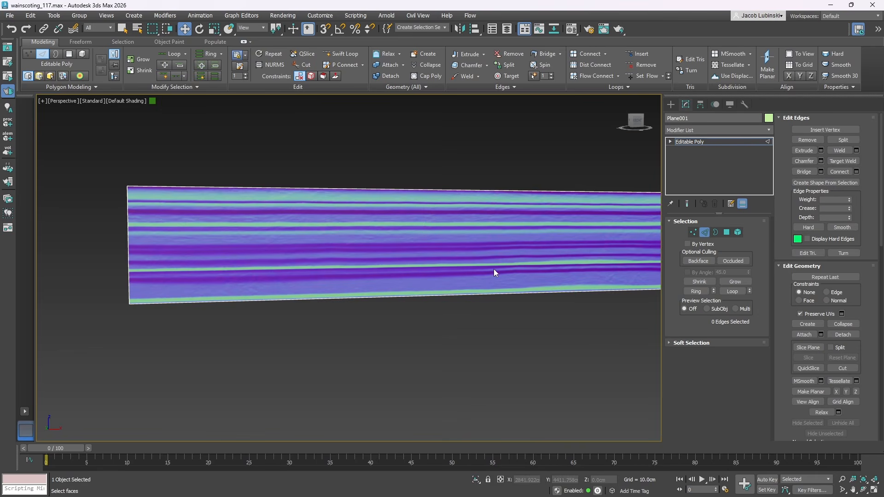
drag(493, 269, 477, 309)
drag(429, 264, 442, 180)
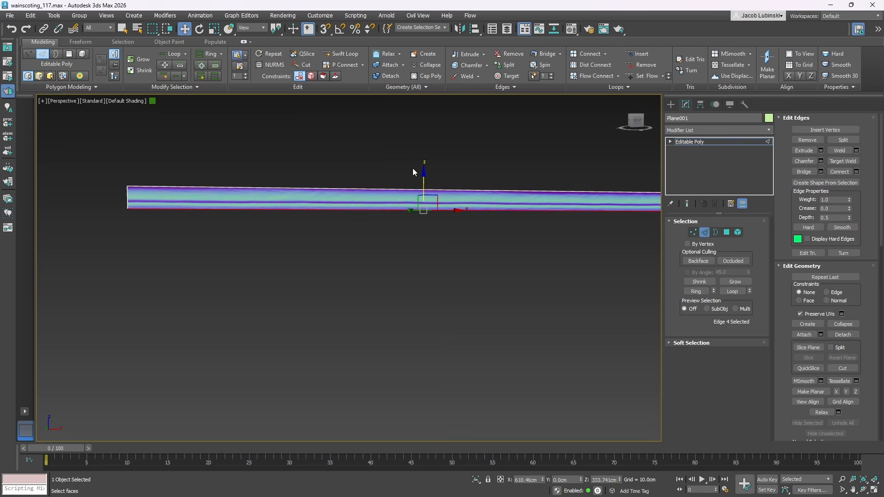
click(533, 244)
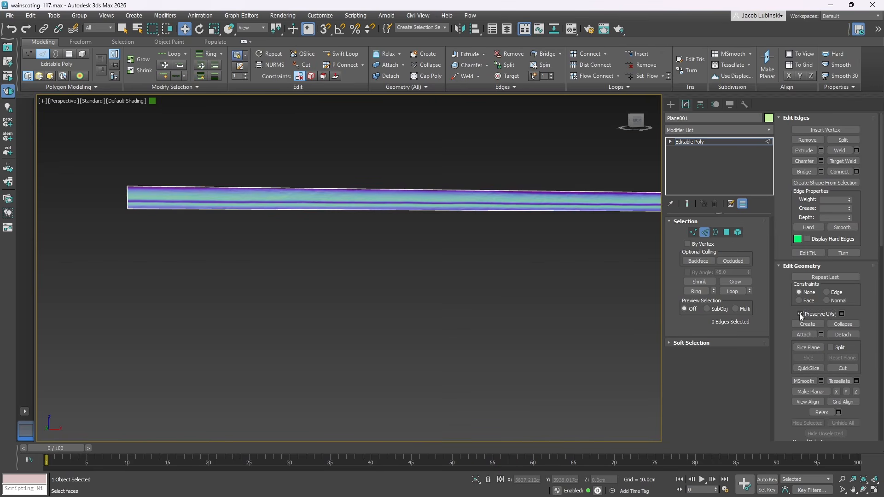
Step: Add two lengthwise edge loops with Swift Loop along the borders of the strip's lower moulding
scroll(390, 212, down, 3)
middle_drag(432, 205, 418, 223)
scroll(570, 256, up, 7)
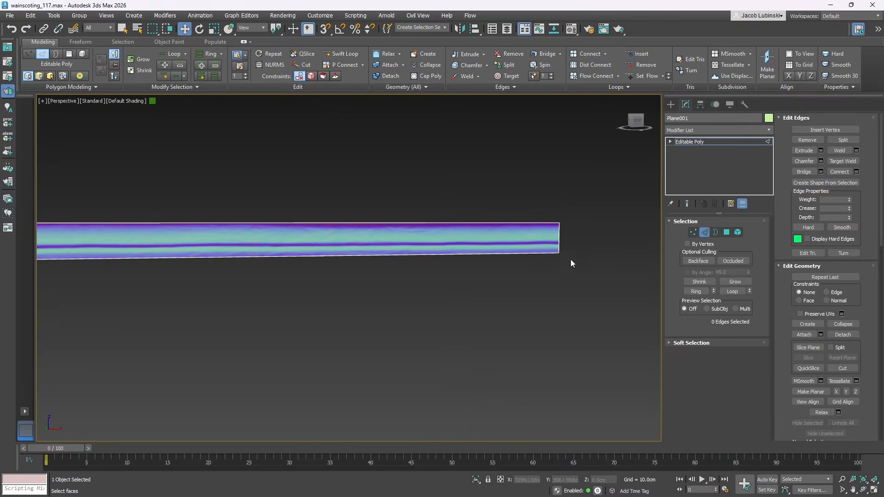
middle_drag(529, 210, 545, 229)
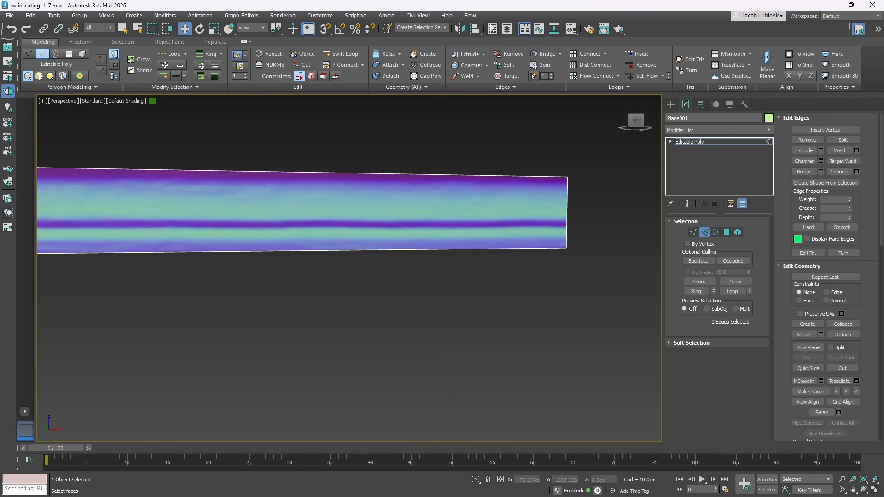
click(341, 53)
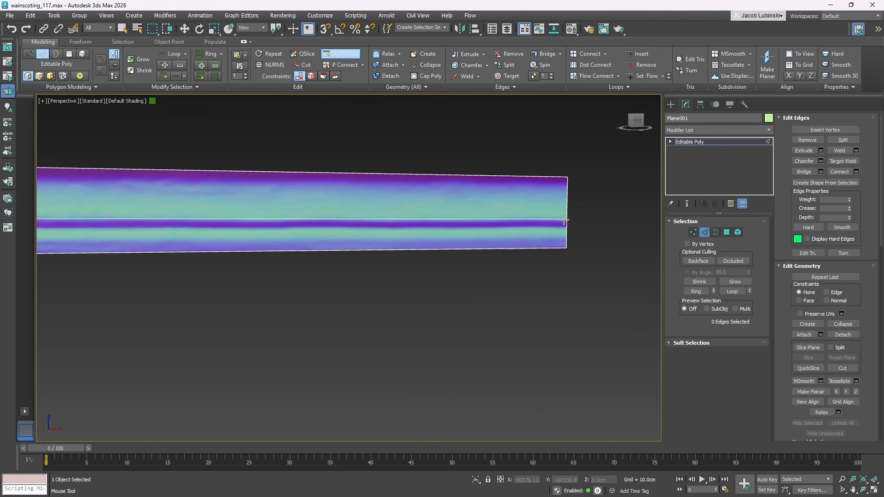
click(562, 235)
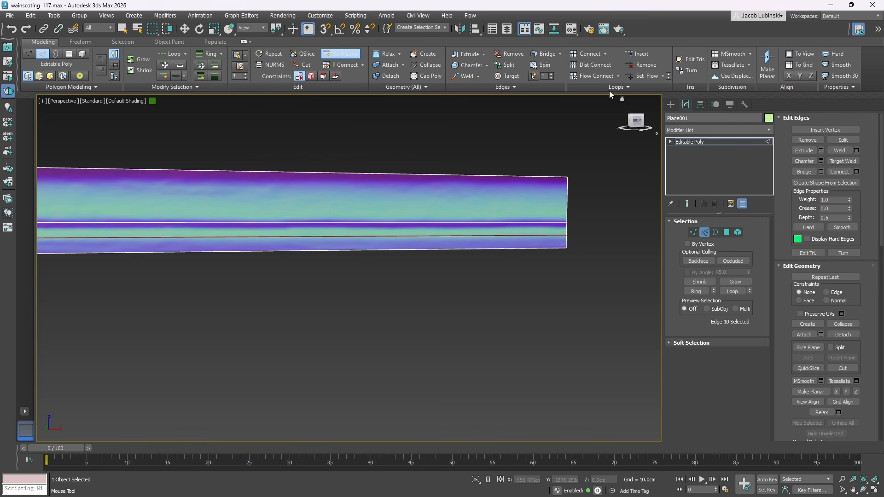
click(348, 56)
Step: Pull the strip's top edge forward about 2.7 cm to slope the upper face
scroll(466, 220, down, 5)
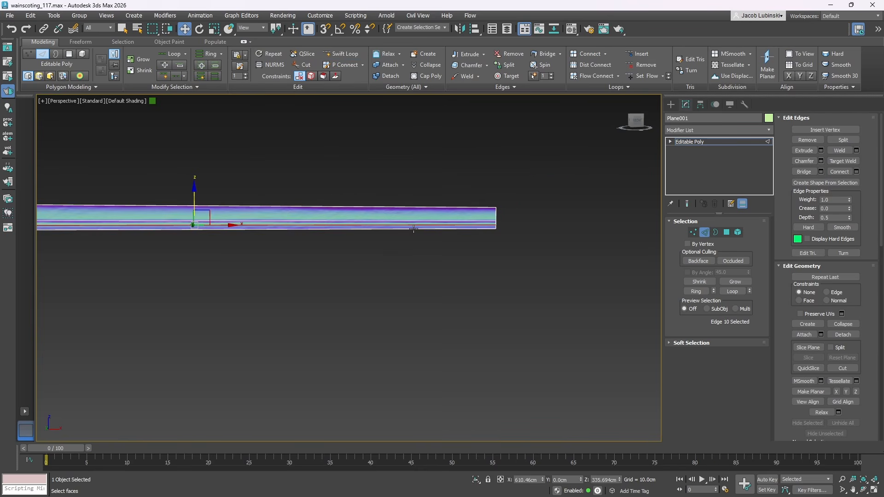
alt+middle_drag(413, 229, 516, 238)
middle_drag(387, 236, 482, 229)
scroll(481, 229, up, 6)
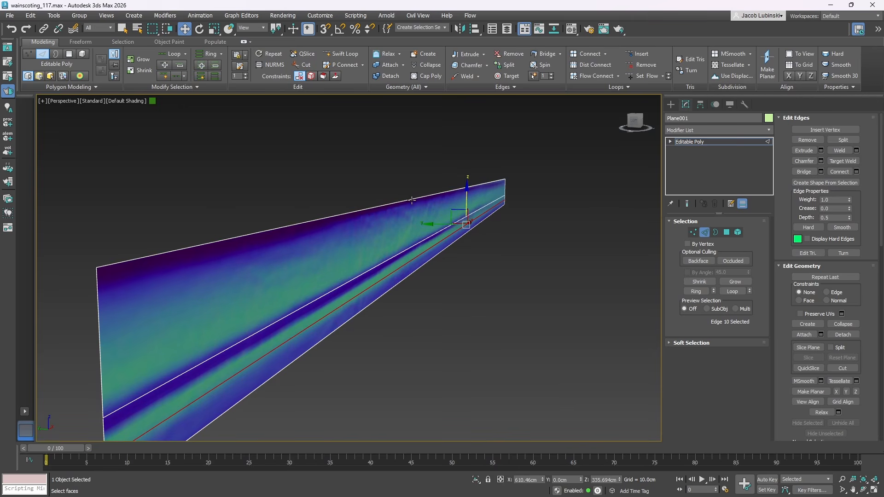
click(412, 200)
alt+middle_drag(434, 188, 329, 229)
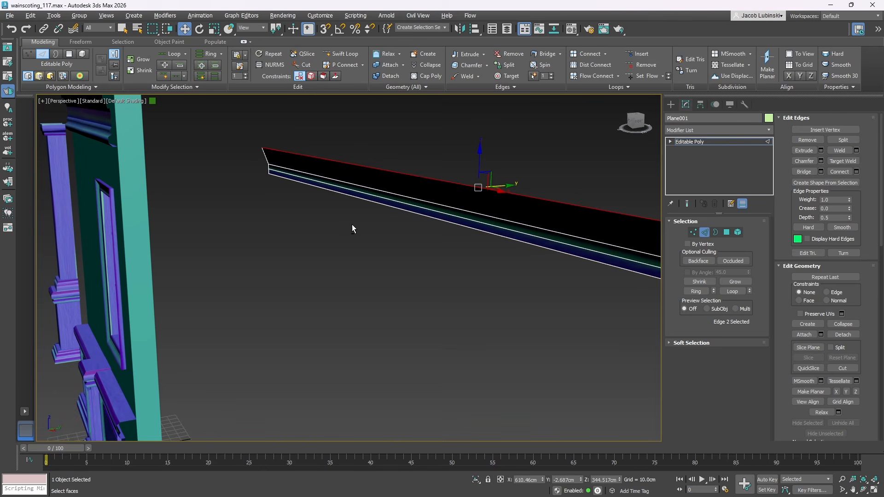
Step: Pull the strip's lower edge loop forward about 1.3 cm, then leave edge editing and deselect the strip
click(501, 228)
alt+middle_drag(501, 228, 623, 220)
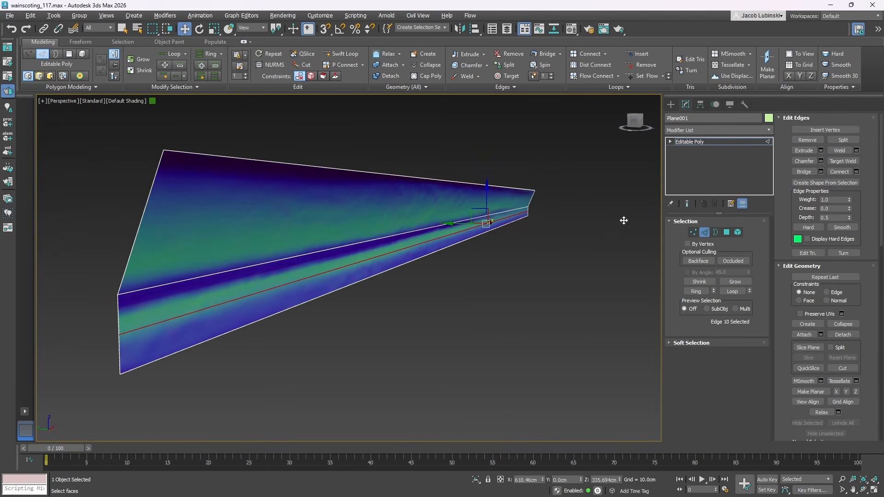
drag(456, 225, 463, 228)
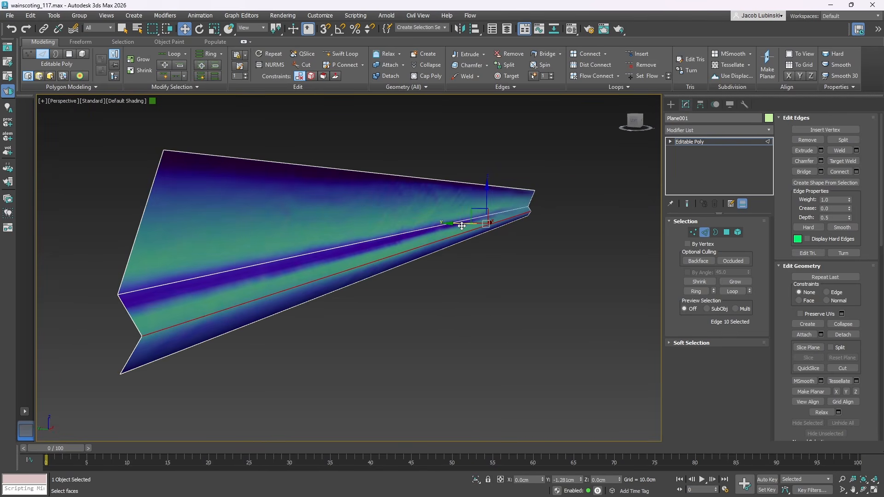
click(532, 266)
click(710, 139)
click(608, 195)
scroll(509, 216, down, 5)
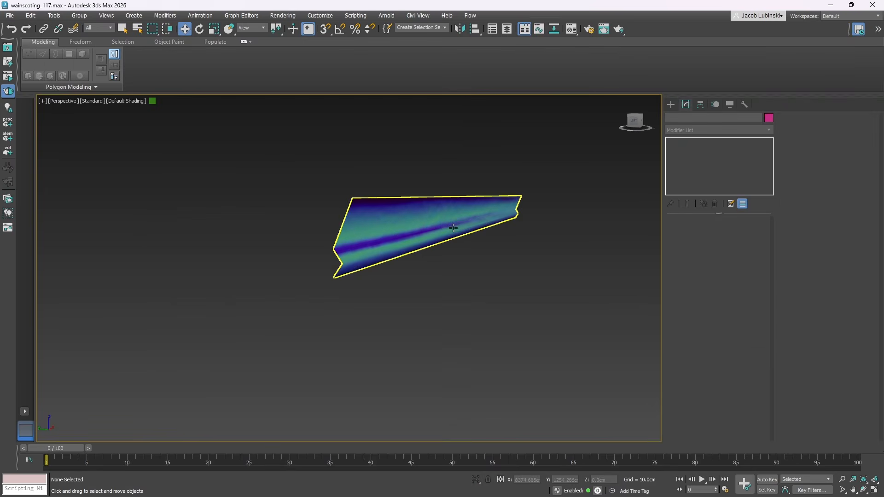
alt+middle_drag(507, 216, 358, 184)
Step: Clear the smoothing groups on all of the strip's polygons
click(502, 217)
key(z)
middle_drag(479, 233, 457, 237)
click(738, 233)
key(ctrl+a)
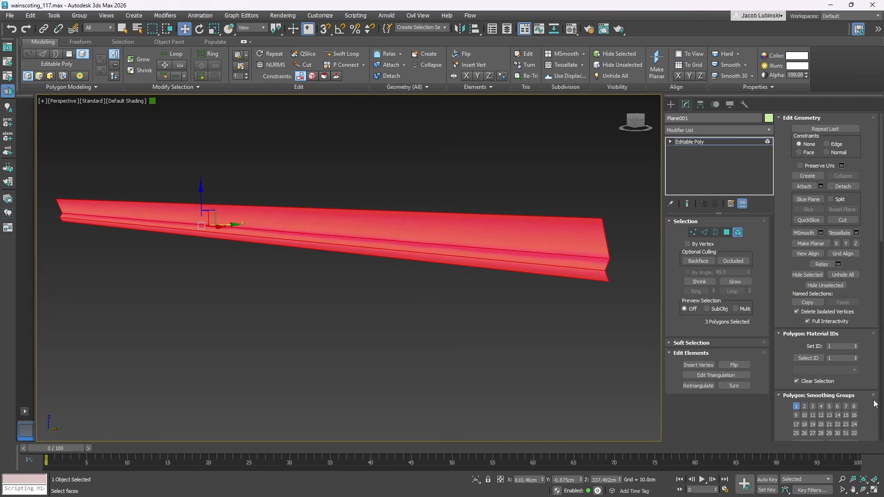
scroll(874, 403, down, 2)
click(843, 391)
click(446, 147)
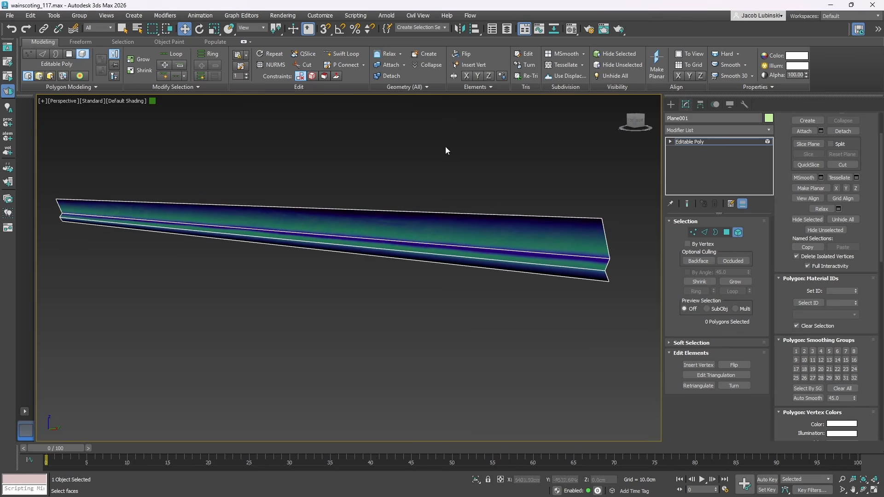
Step: Leave element editing, view the finished moulding strip from an angle, and delete it
click(702, 140)
click(486, 170)
key(z)
scroll(493, 198, up, 3)
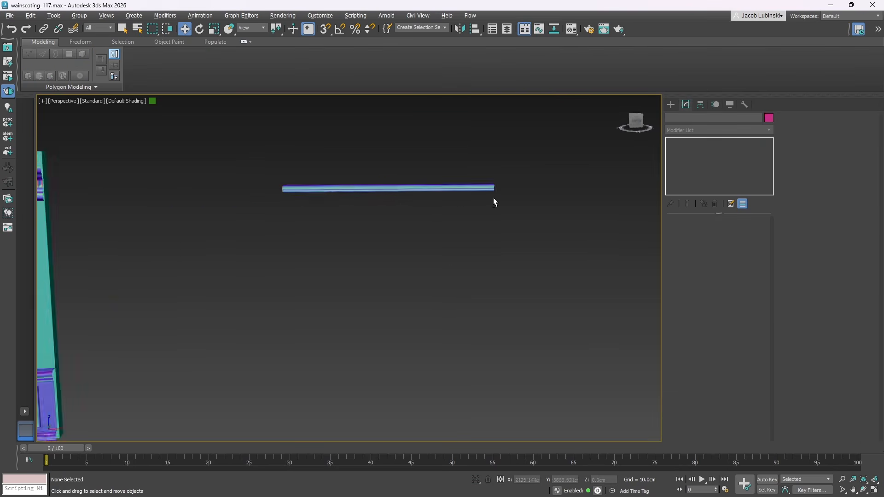
alt+middle_drag(493, 198, 199, 174)
middle_drag(545, 237, 386, 235)
click(447, 212)
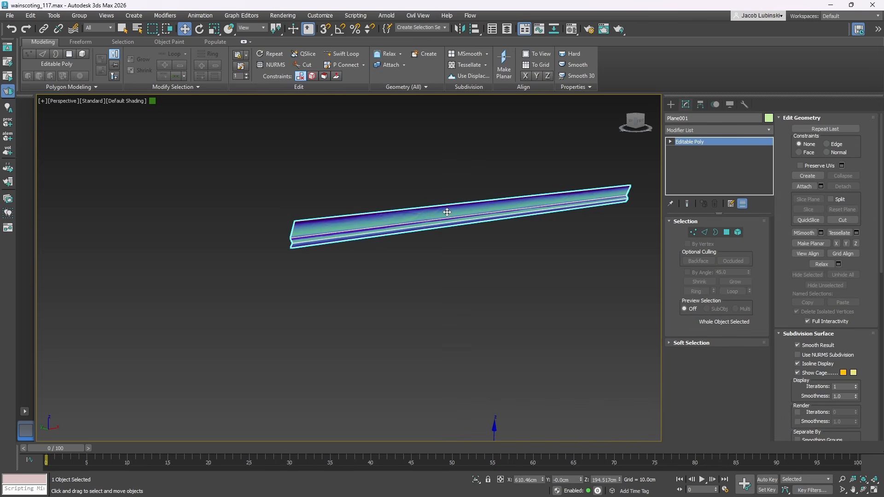
key(Delete)
Step: Add an Unwrap UVW modifier to the wood wainscoting between its Editable Poly and Noise entries
middle_drag(446, 214, 594, 151)
middle_drag(532, 297, 532, 244)
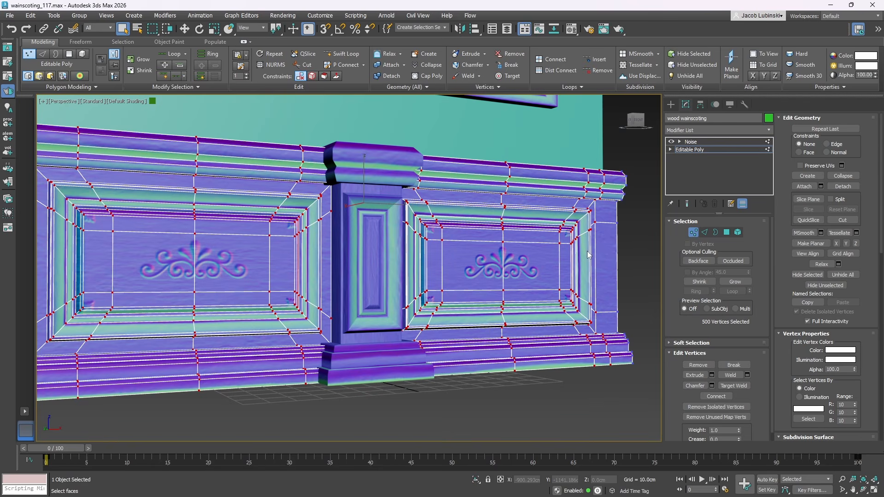
middle_drag(526, 217, 521, 215)
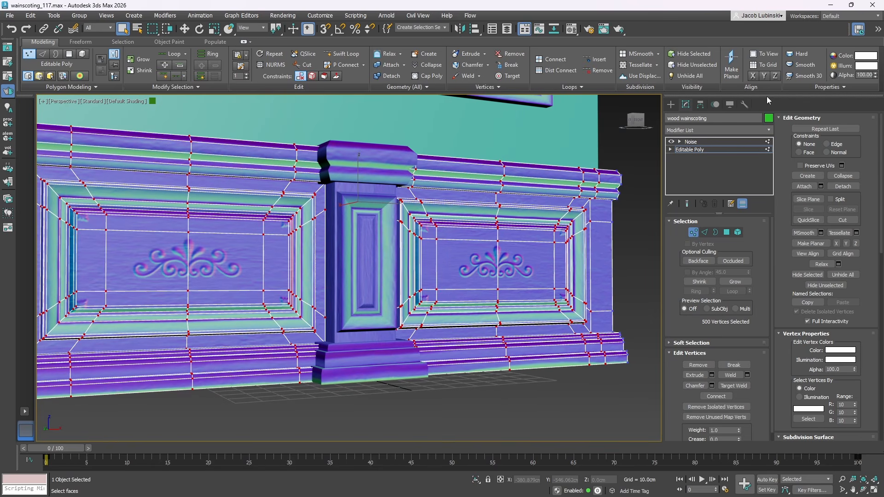
click(720, 150)
click(767, 130)
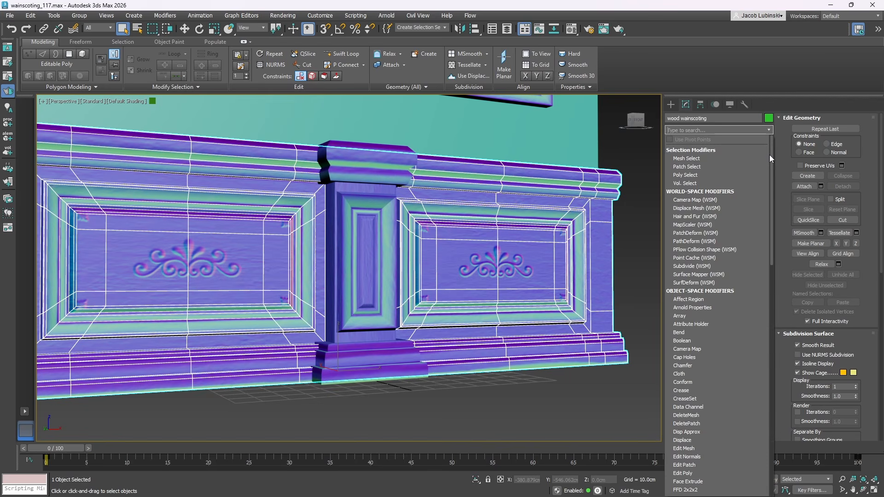
drag(774, 245, 761, 441)
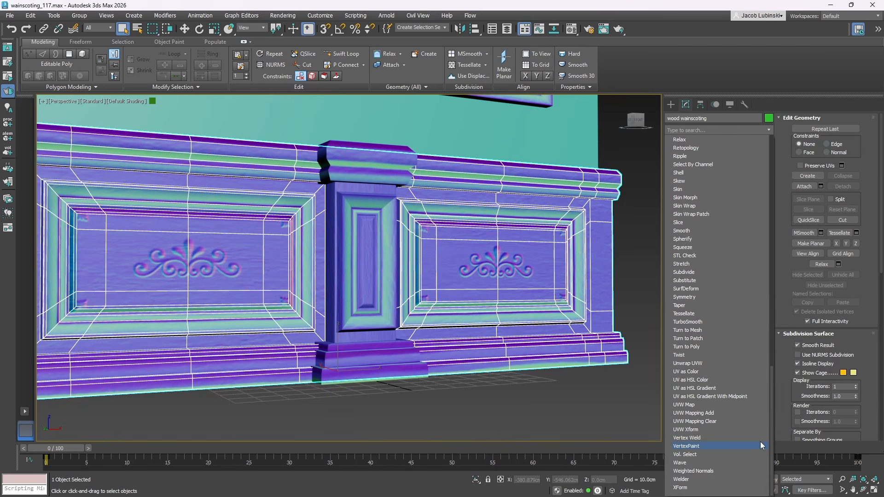
click(698, 365)
Step: Open the wood wainscoting's UV editor and show the T_Wood_Trims_NRM.bmp map behind the UVs
click(700, 413)
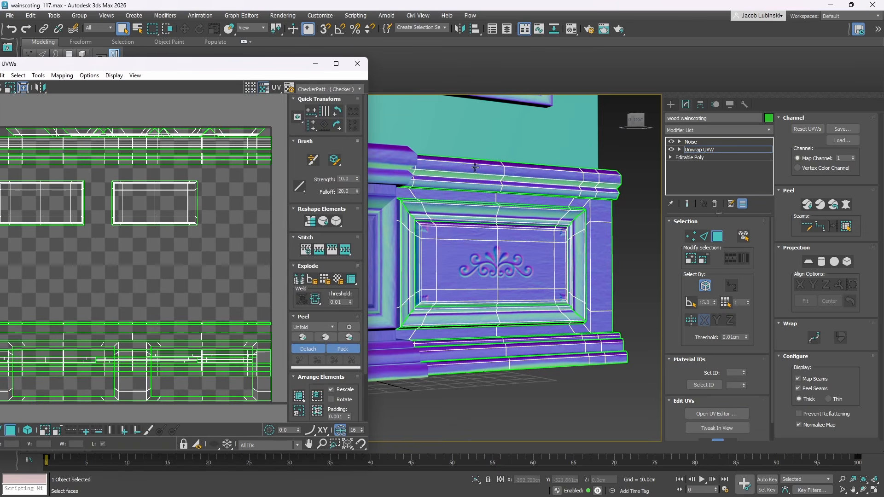
click(358, 89)
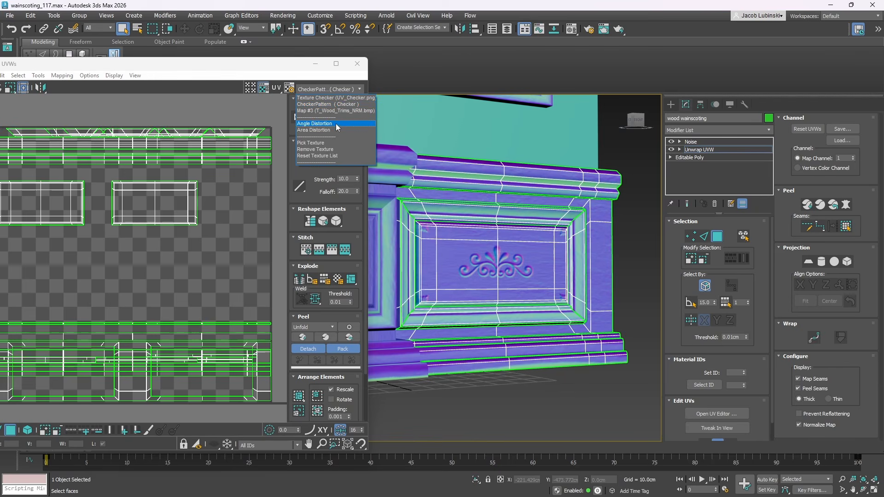
click(332, 110)
scroll(246, 211, up, 5)
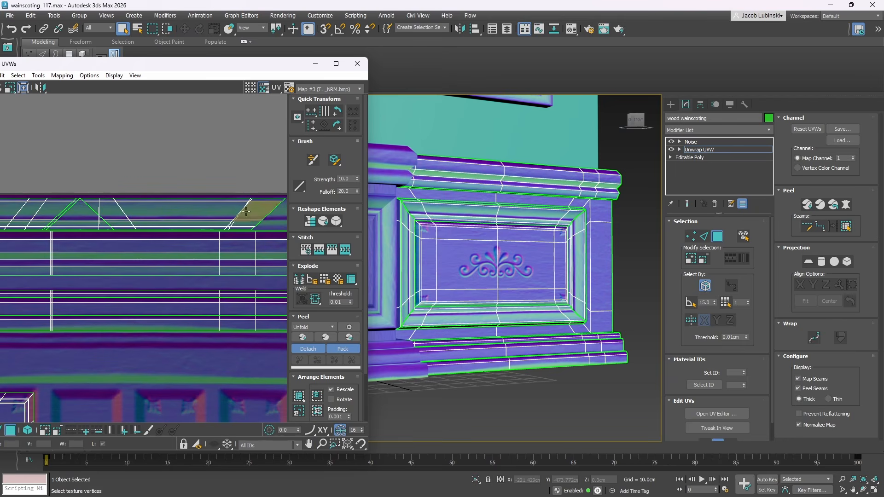
drag(294, 67, 370, 62)
Step: Select the raised panel frame's upper faces and its corner face on the model to locate them in the UV layout
scroll(547, 210, up, 5)
click(547, 209)
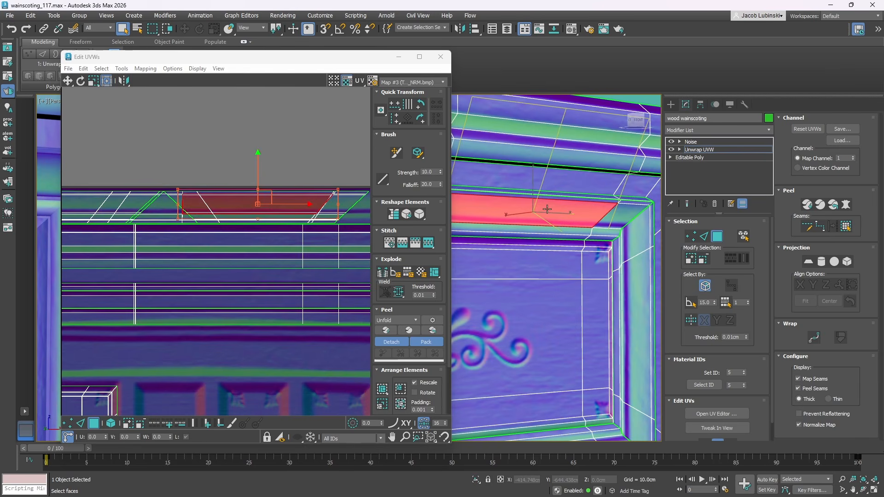
ctrl+click(563, 230)
middle_drag(359, 204, 302, 202)
scroll(302, 203, up, 3)
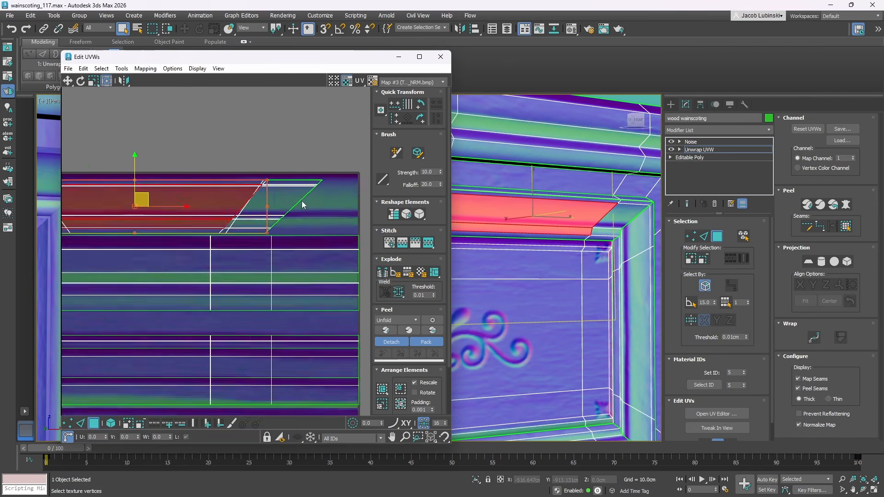
scroll(303, 203, up, 1)
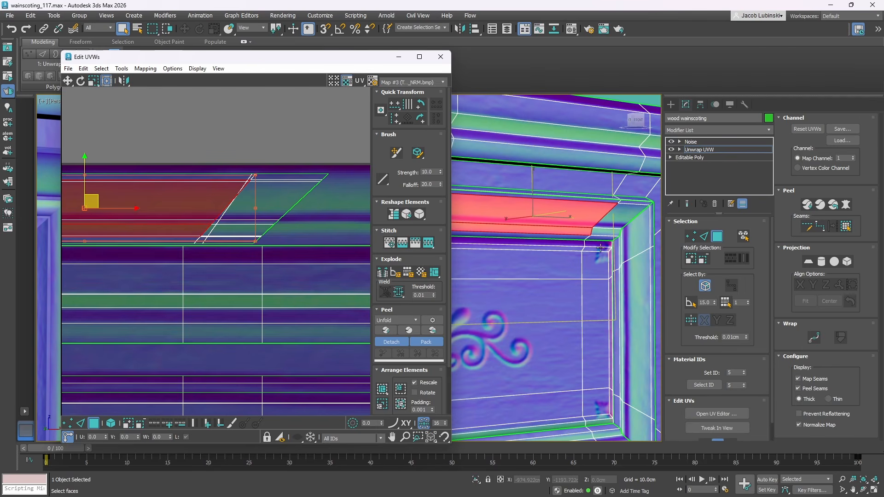
click(621, 247)
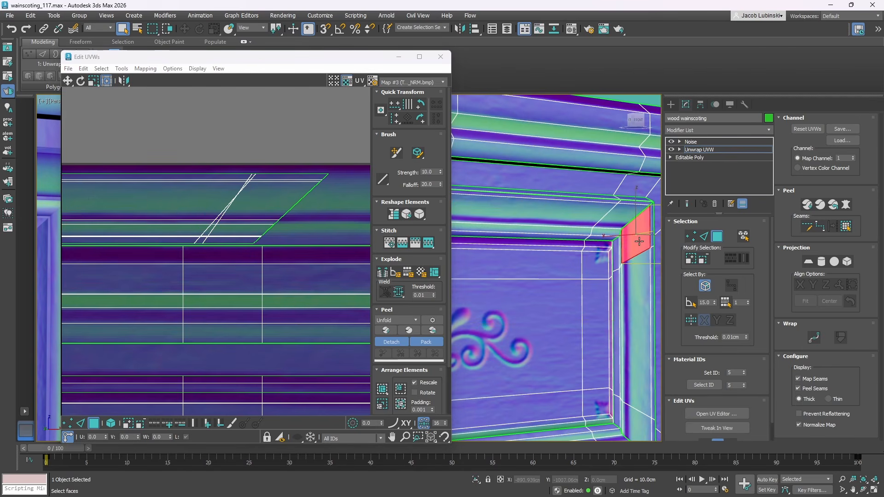
Step: Select the faces in the uppermost UV strip to trace them to the panel frames, then clear the selection
scroll(256, 212, down, 5)
scroll(256, 211, down, 3)
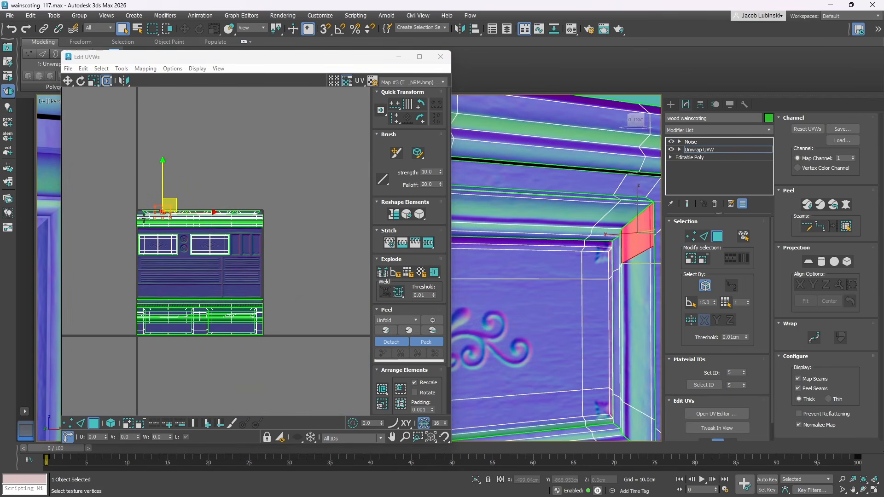
scroll(152, 211, up, 3)
drag(129, 188, 371, 215)
scroll(219, 211, down, 4)
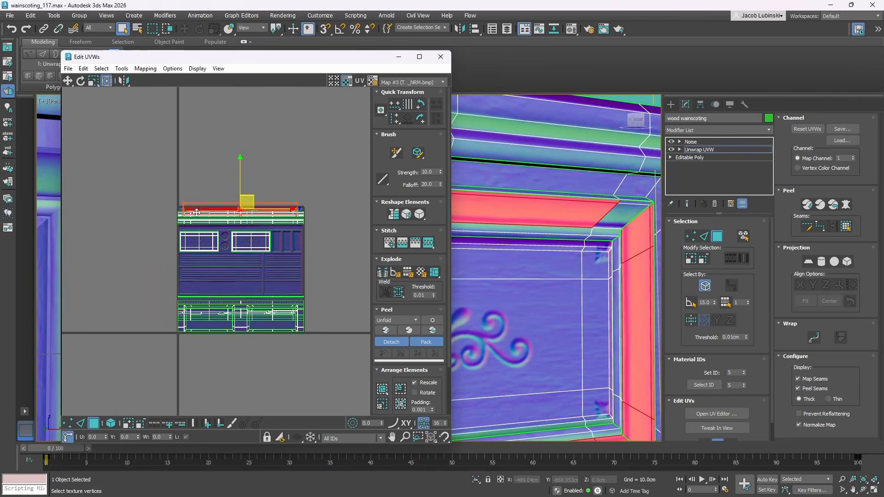
click(171, 175)
scroll(216, 197, up, 2)
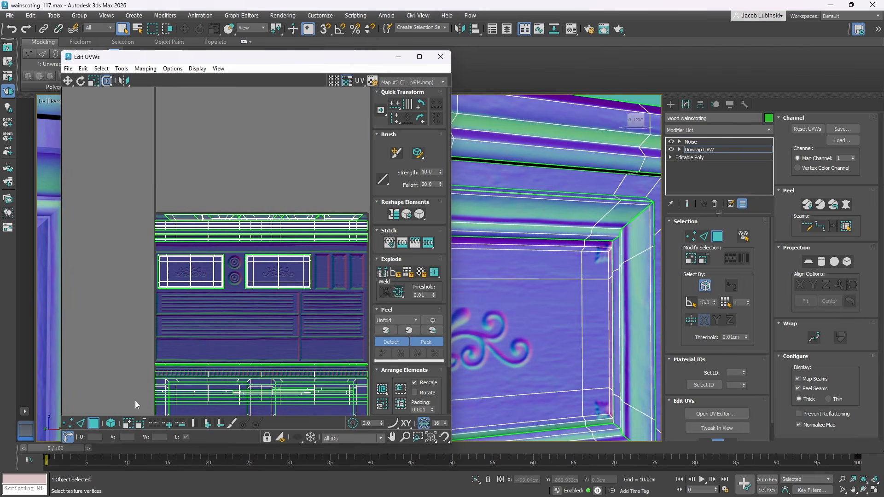
Step: Switch to UV element selection and select the uppermost strip's shells, examining both panel frames they cover on the wainscoting
click(111, 423)
scroll(148, 271, down, 3)
drag(130, 212, 325, 239)
scroll(608, 268, down, 5)
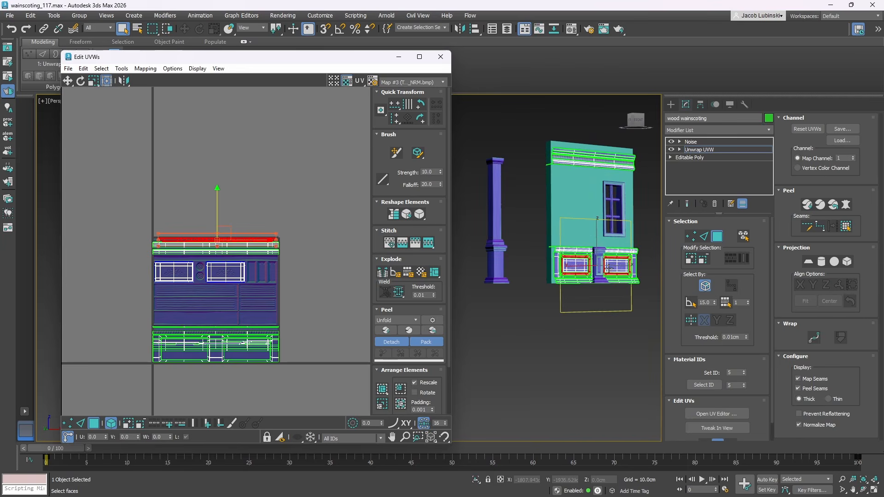
scroll(609, 268, up, 5)
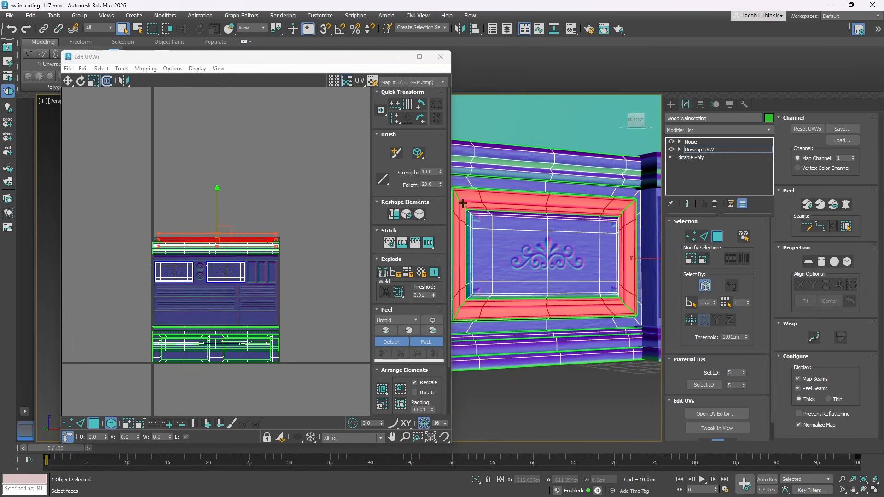
scroll(543, 203, down, 4)
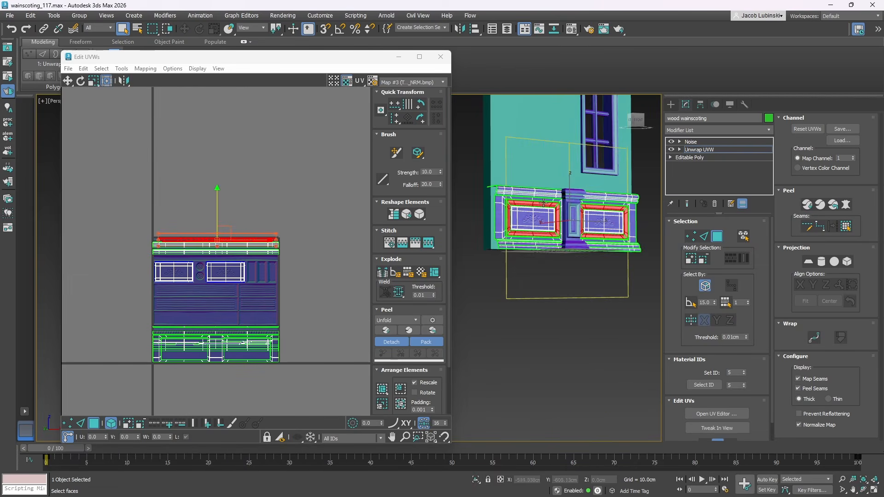
scroll(543, 203, up, 5)
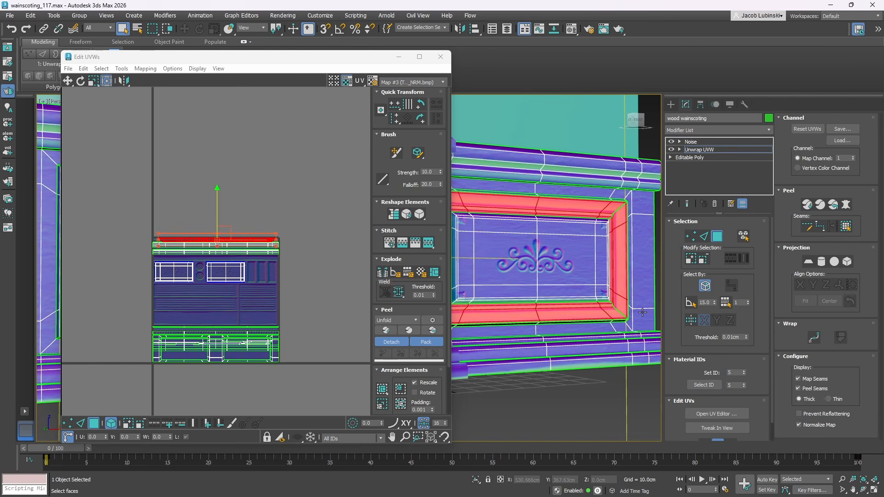
scroll(643, 313, down, 5)
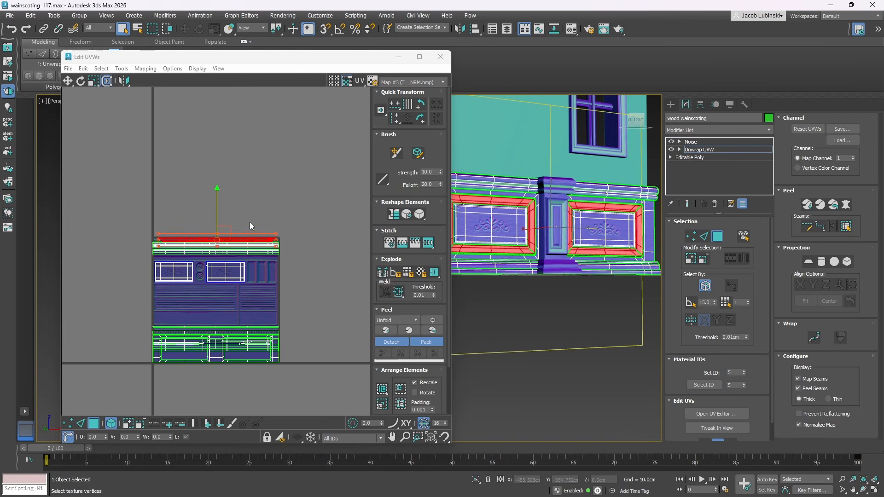
Step: Select the UV shells in the second trim strip and examine the wainscoting cap and cornice mouldings that use them
scroll(221, 232, up, 3)
click(107, 251)
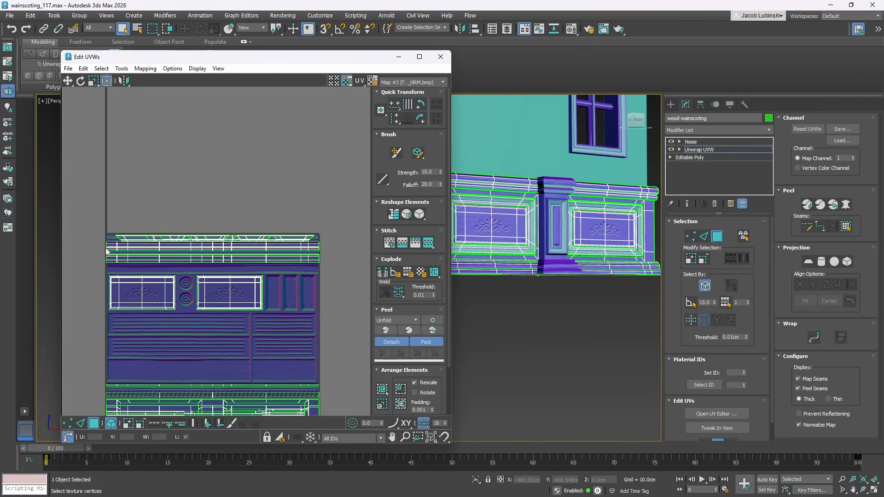
drag(98, 245, 349, 247)
scroll(539, 275, down, 5)
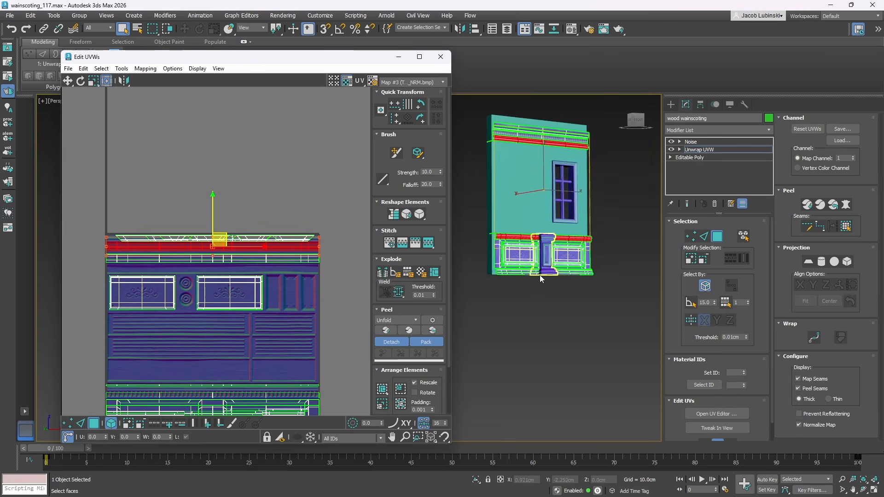
scroll(540, 275, up, 5)
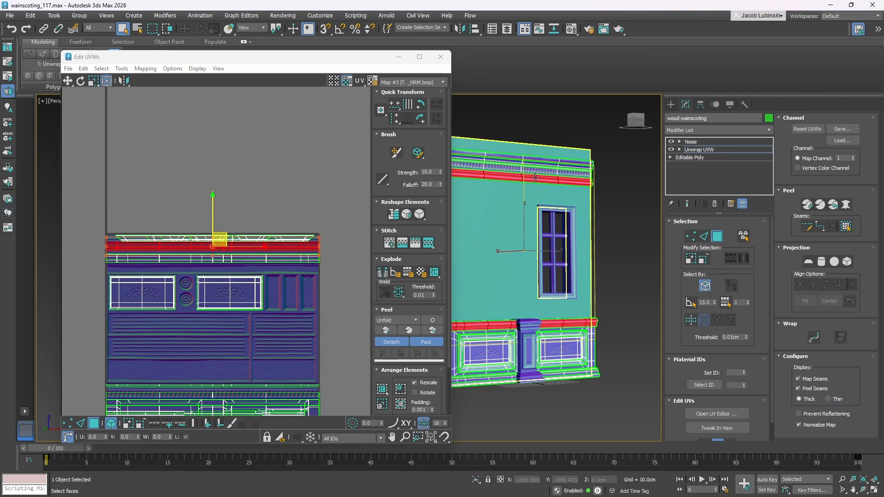
scroll(329, 251, up, 6)
Step: Clear the shell selection and examine how the remaining UVs overlap the panel, slat and dentil areas of the trim texture
click(356, 240)
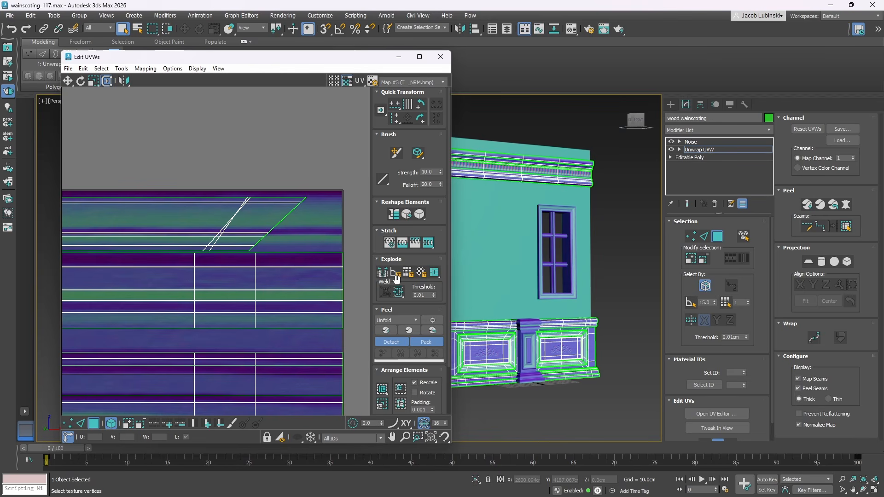
scroll(186, 237, down, 7)
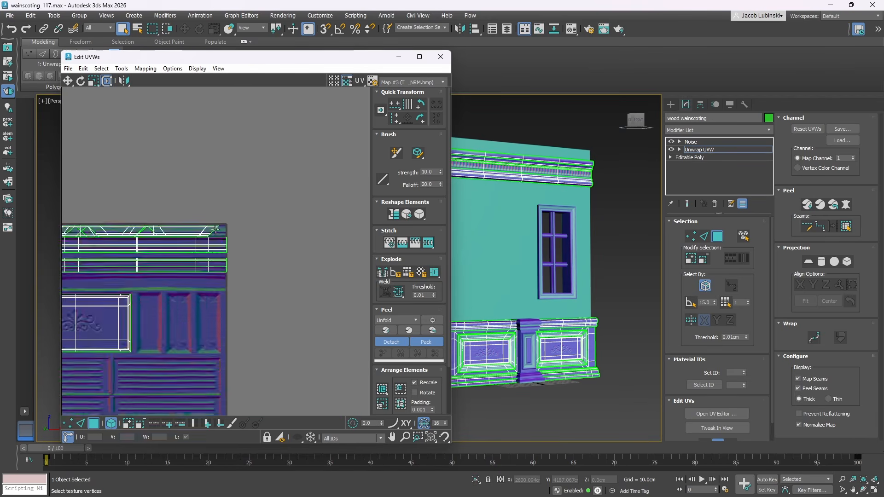
middle_drag(88, 314, 118, 283)
scroll(118, 283, up, 3)
scroll(395, 256, down, 3)
scroll(261, 234, down, 8)
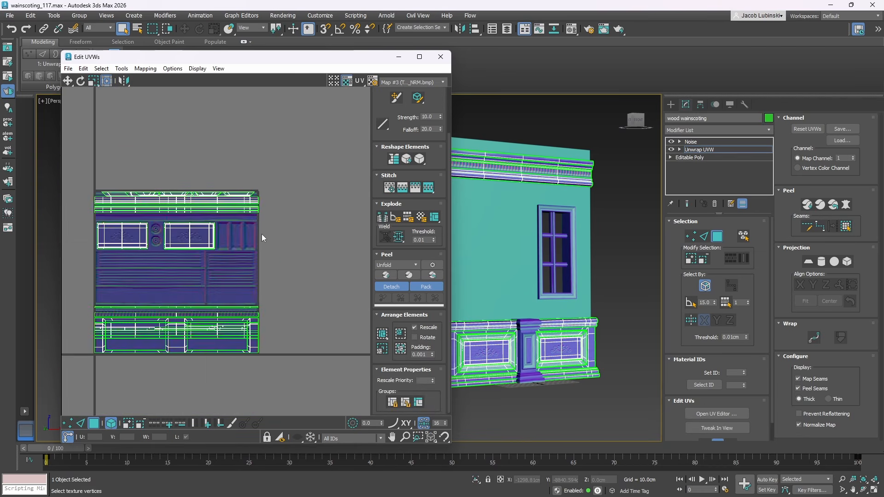
scroll(230, 280, up, 5)
scroll(316, 265, up, 3)
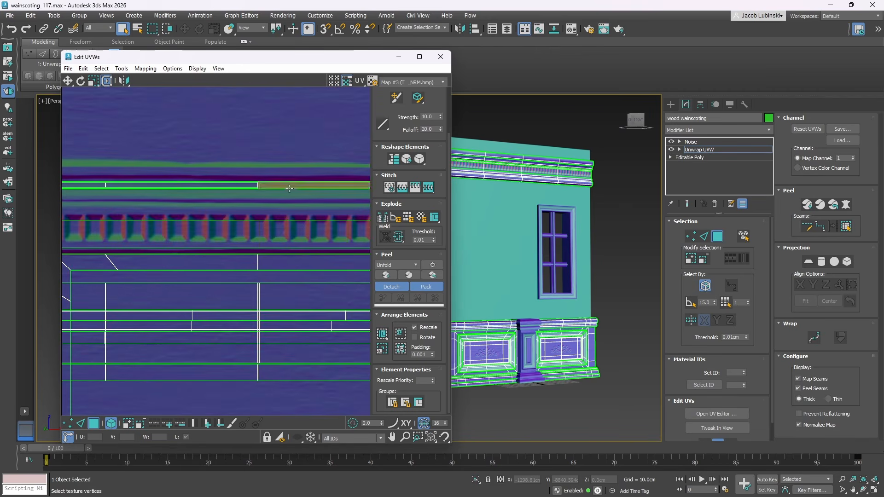
scroll(181, 165, down, 4)
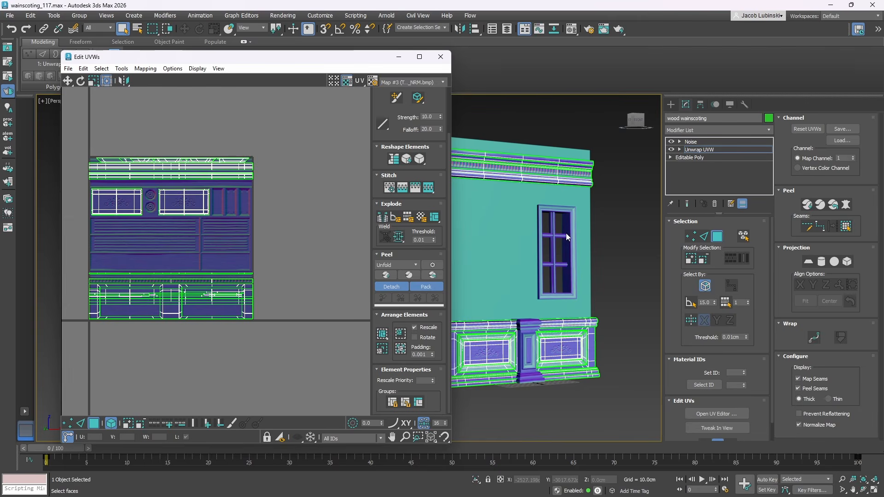
Step: Close the UV editor and delete the Unwrap UVW modifier from the wood wainscoting
scroll(581, 294, up, 2)
scroll(594, 221, up, 3)
scroll(592, 223, down, 1)
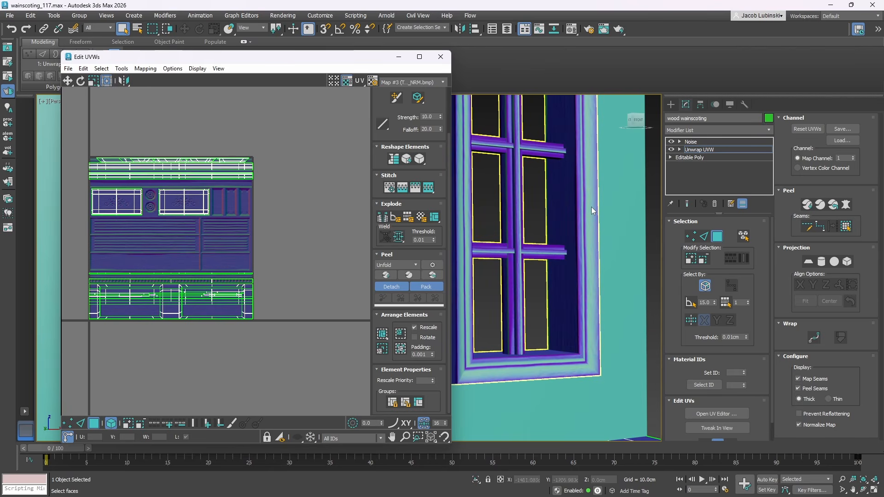
click(441, 57)
right_click(699, 149)
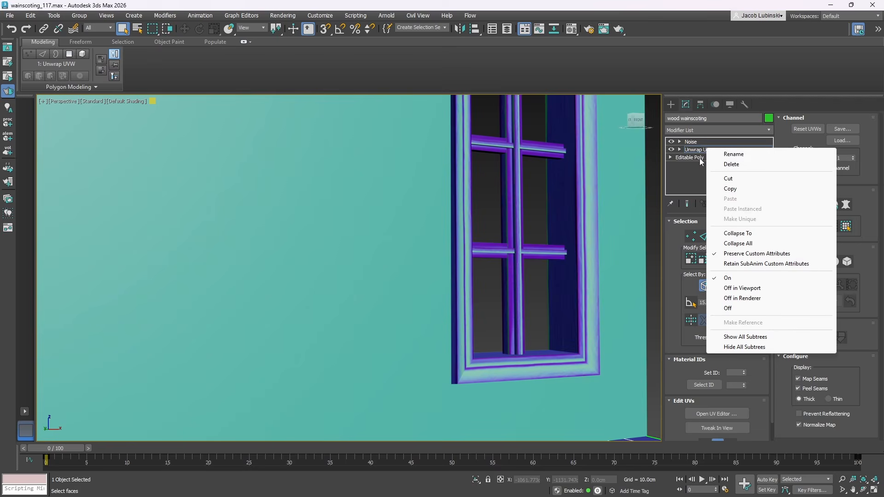
click(738, 164)
Step: Add an Unwrap UVW modifier between the window's Editable Poly and Noise entries and open its UV editor
click(582, 189)
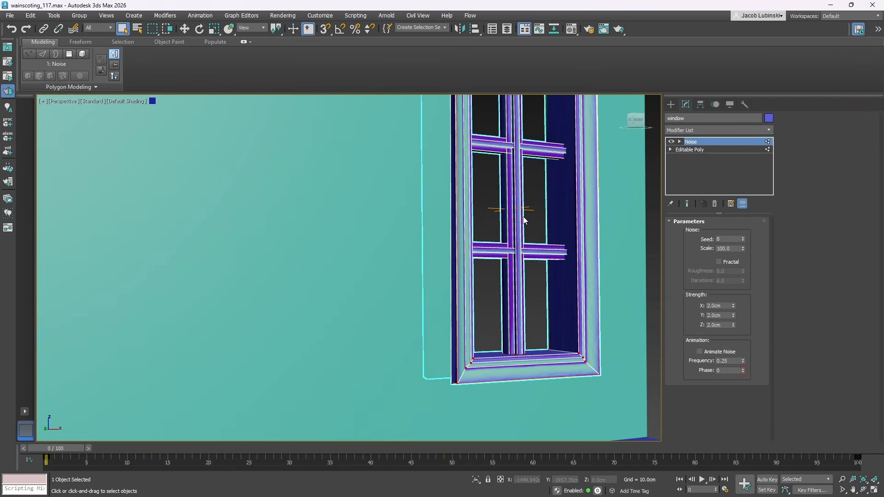
alt+middle_drag(583, 189, 665, 292)
click(715, 150)
click(769, 131)
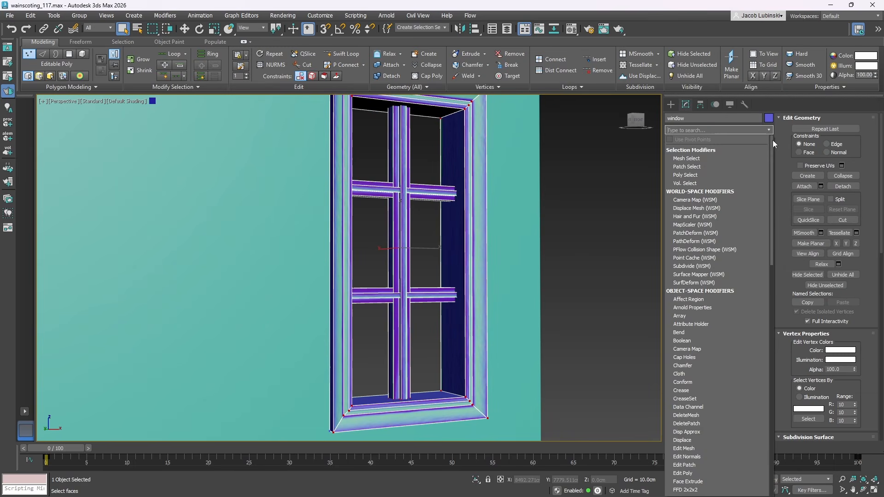
drag(773, 140, 750, 462)
click(688, 364)
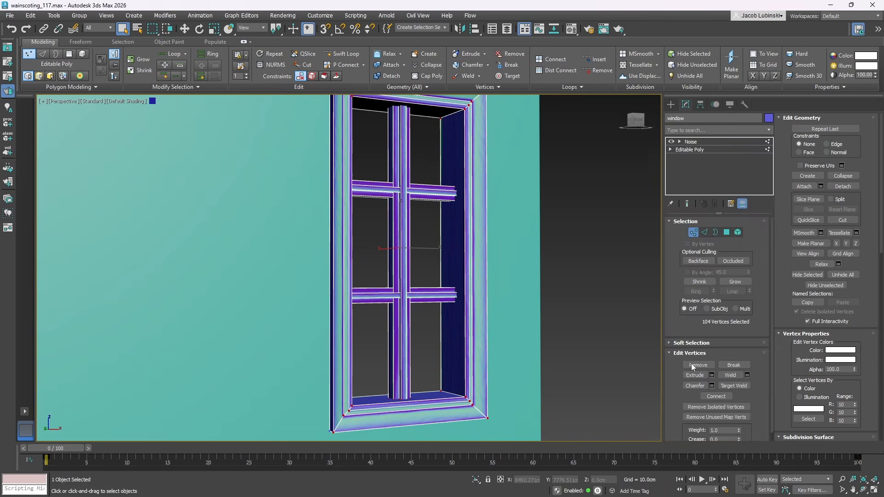
click(731, 414)
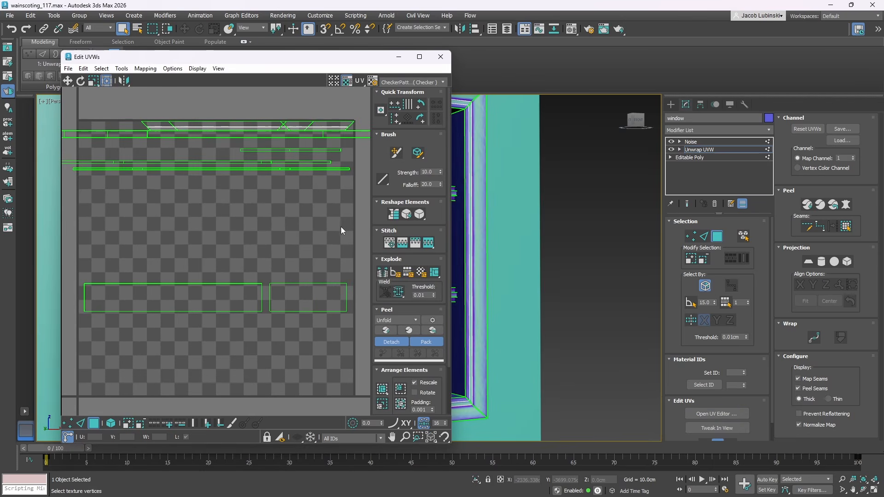
Step: Select the window's outer frame shells and its vertical glazing bar by UV element to examine where they lie in the layout
scroll(213, 181, down, 3)
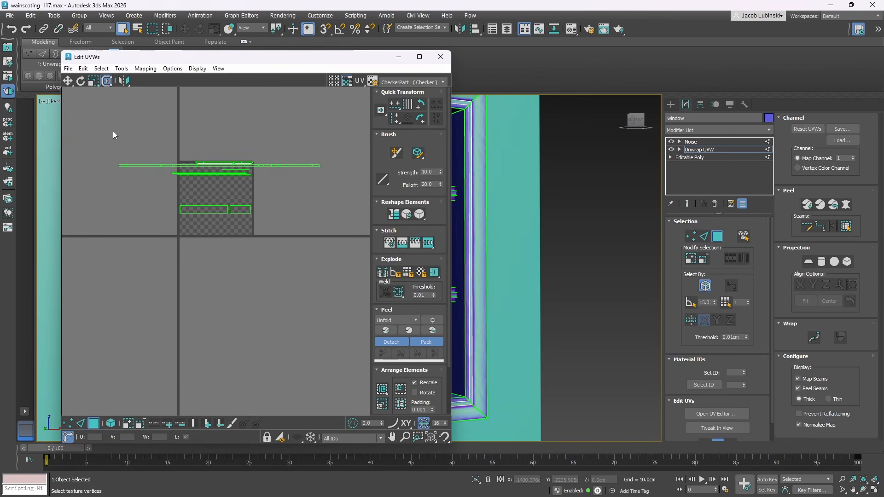
scroll(557, 232, down, 5)
middle_drag(556, 232, 587, 248)
scroll(587, 249, up, 5)
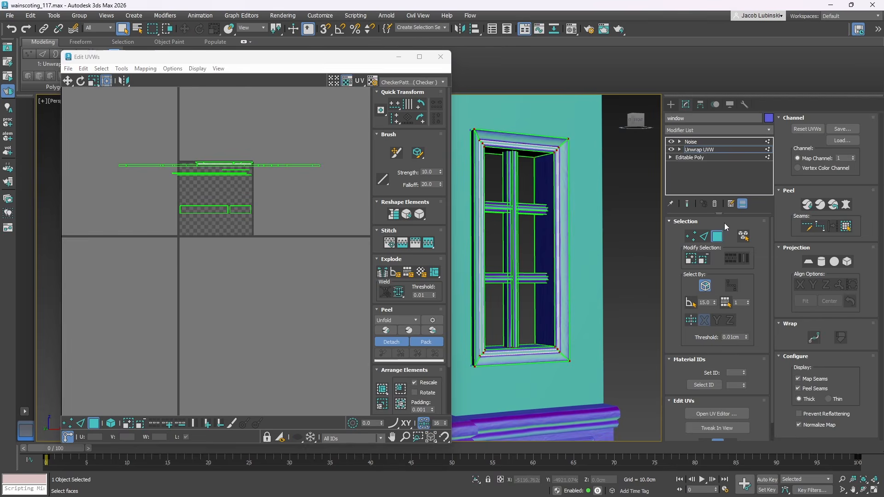
scroll(169, 104, up, 3)
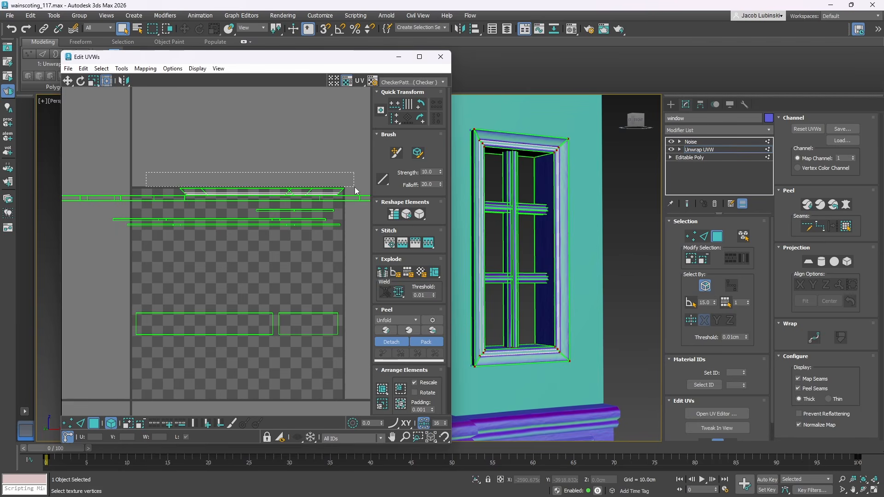
click(338, 191)
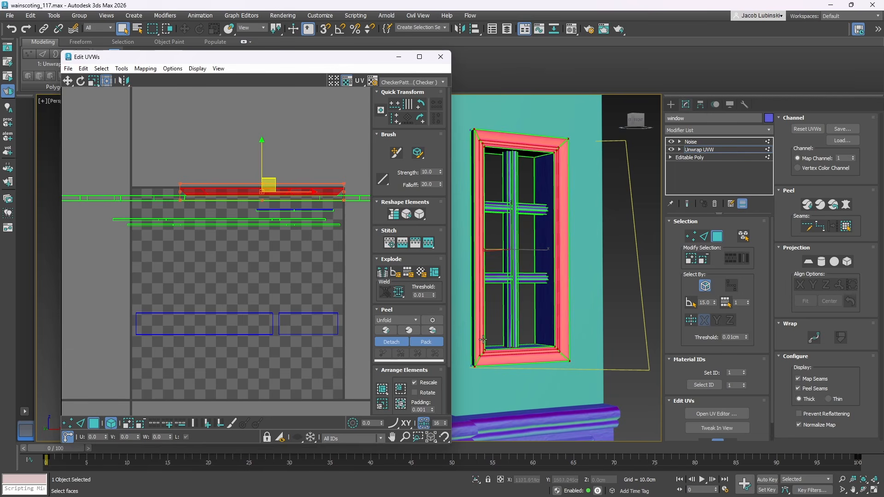
click(512, 187)
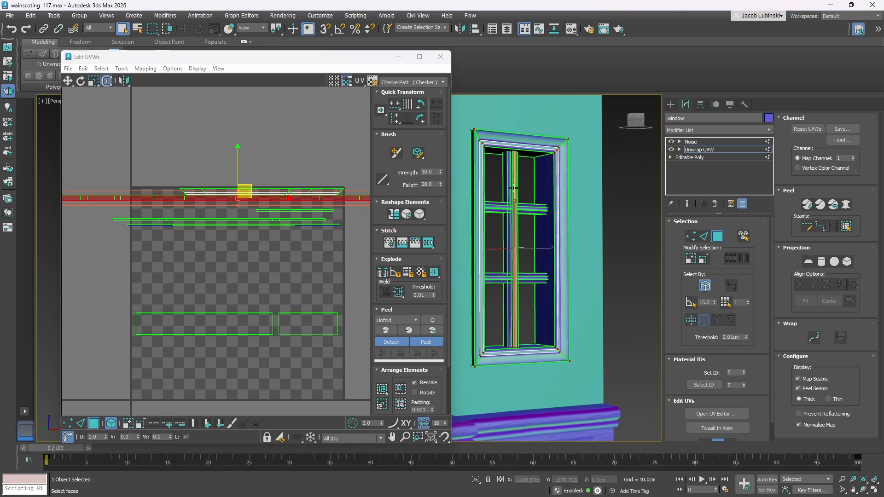
scroll(528, 184, up, 8)
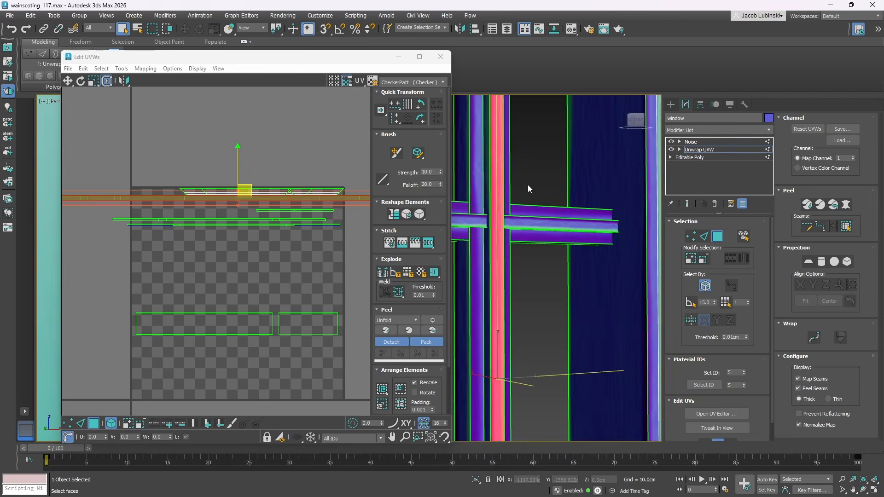
Step: Examine the glazing bar's long UV strip, and select the window's inner reveal shells in the UV layout
scroll(224, 231, down, 6)
scroll(225, 230, up, 2)
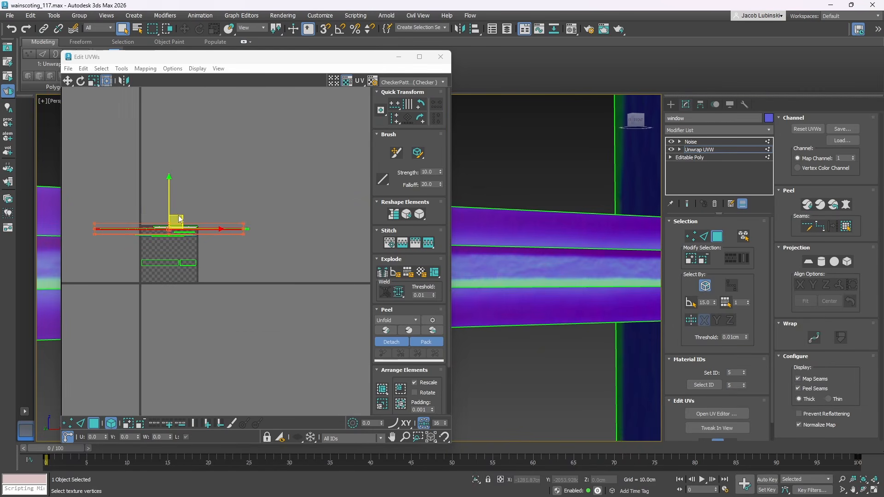
scroll(255, 208, up, 8)
scroll(320, 220, down, 6)
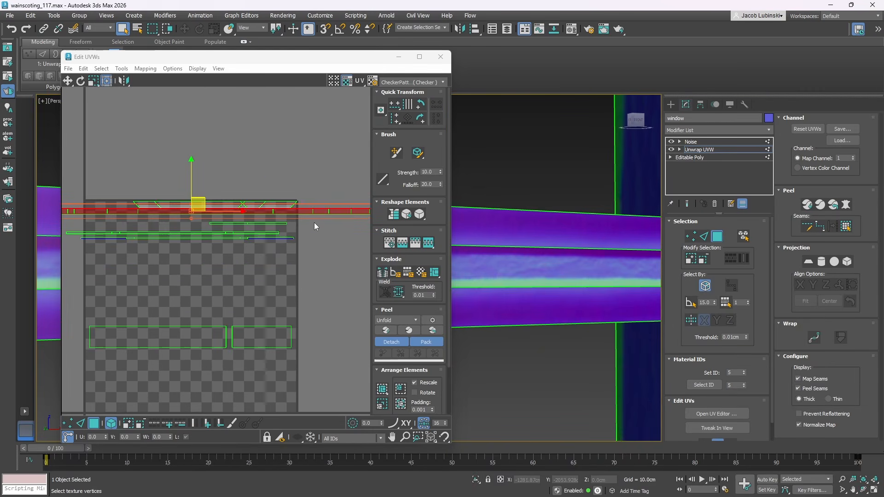
drag(67, 229, 100, 365)
scroll(541, 257, down, 10)
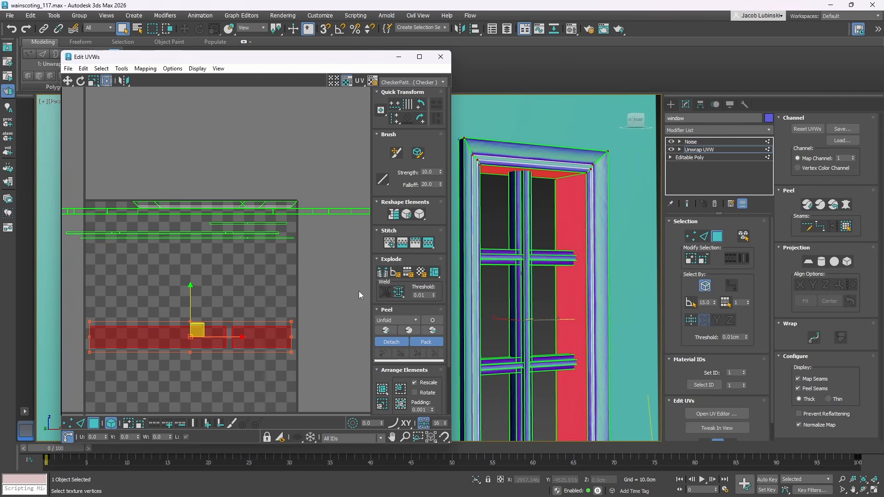
Step: Show the Map #3 normal map behind the UVs and examine how the reveal shells lie on the trim texture
click(442, 82)
click(438, 105)
scroll(297, 320, up, 3)
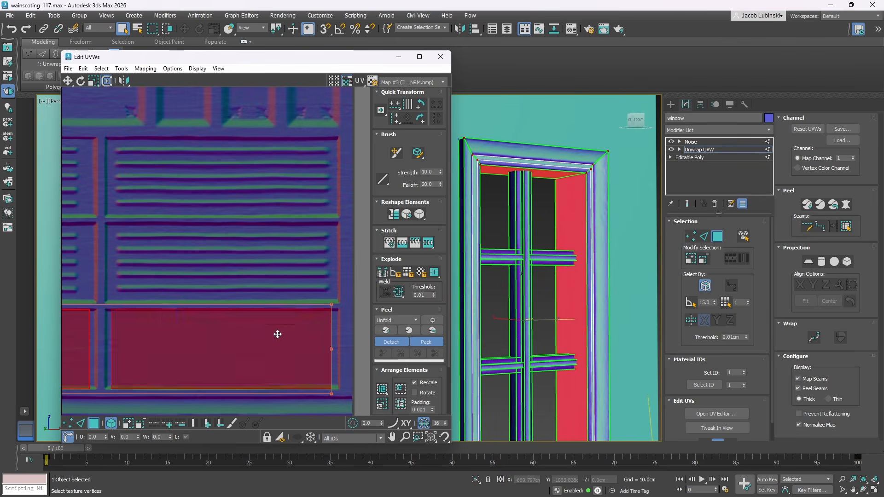
scroll(342, 322, up, 3)
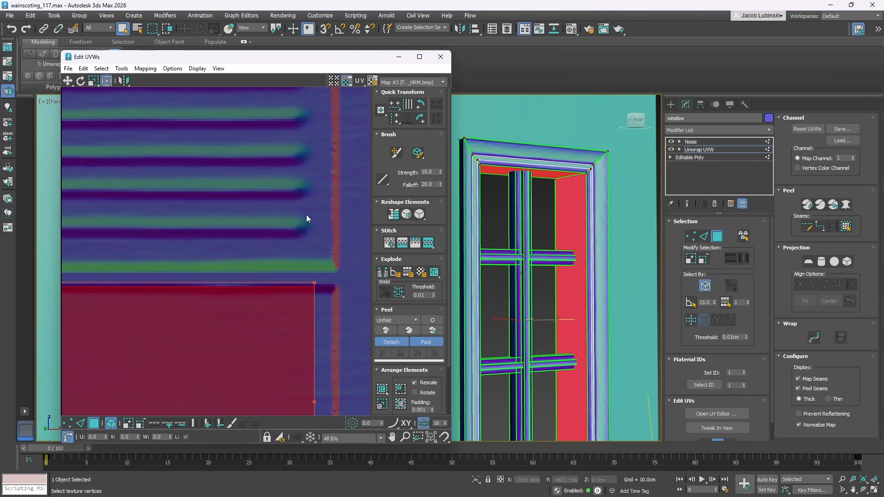
scroll(304, 217, down, 6)
scroll(277, 205, up, 3)
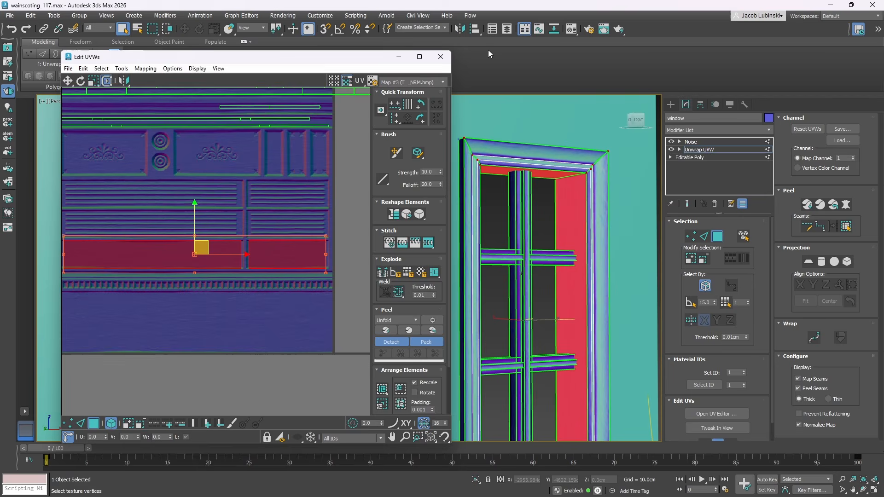
Step: Close the UV editor and delete the Unwrap UVW modifier from the window
click(441, 56)
right_click(700, 151)
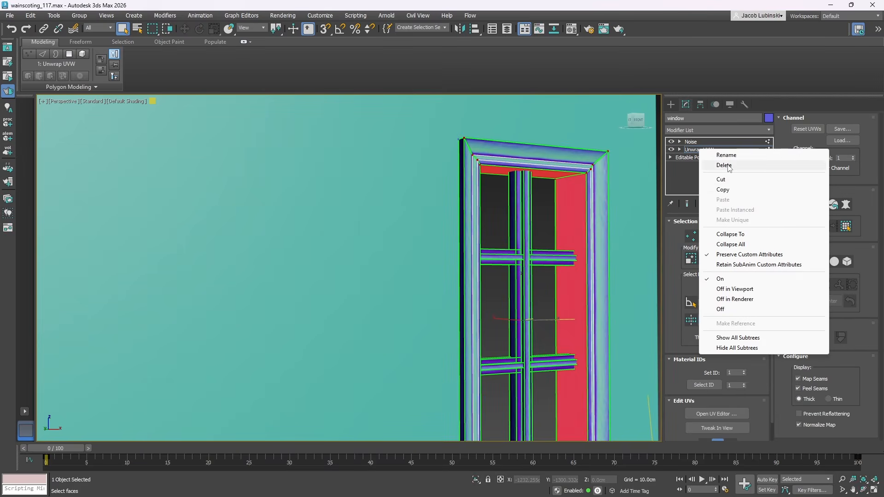
click(712, 165)
scroll(433, 193, down, 6)
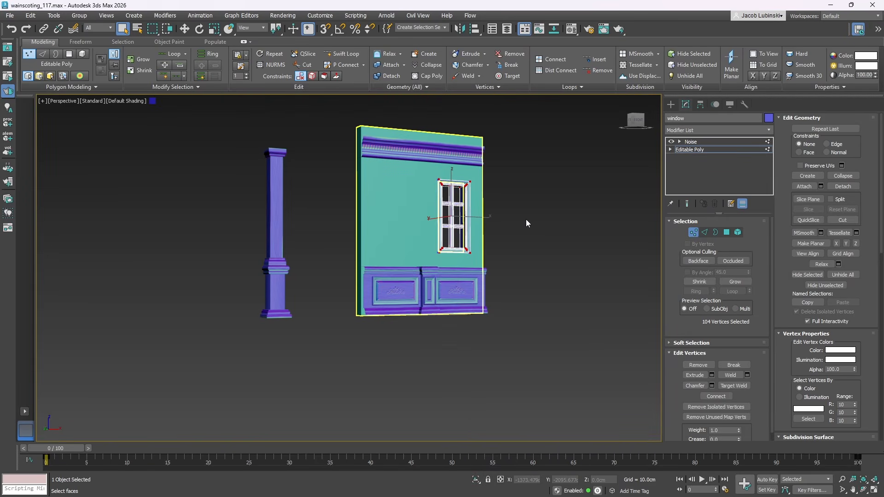
Step: Clear the window's vertex selection and return to its Noise modifier
alt+middle_drag(526, 219, 495, 261)
scroll(483, 276, up, 4)
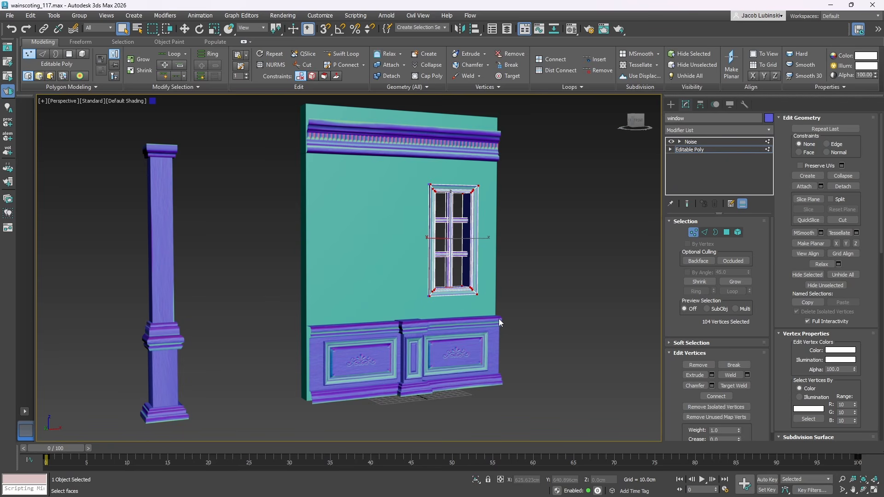
middle_drag(499, 319, 533, 297)
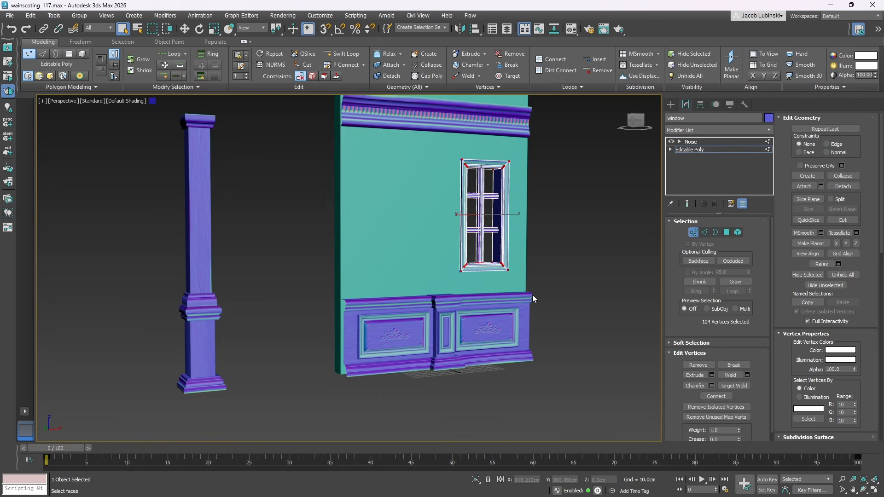
click(576, 236)
click(715, 142)
Step: Select the wood wainscoting and go to its Noise modifier to examine how it affects the panels and trim
click(509, 318)
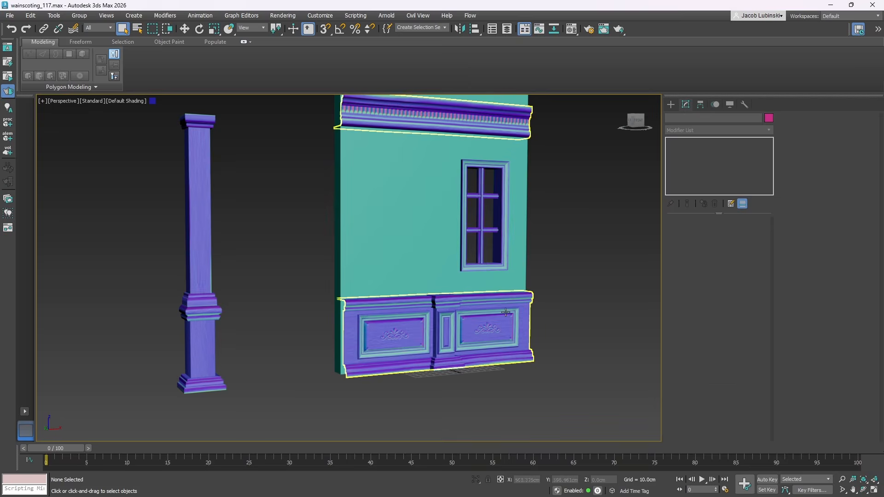
click(701, 143)
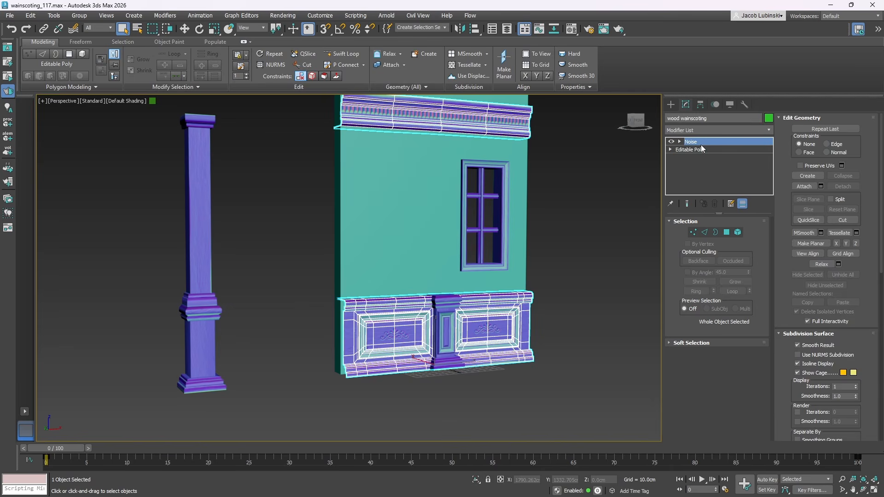
click(698, 147)
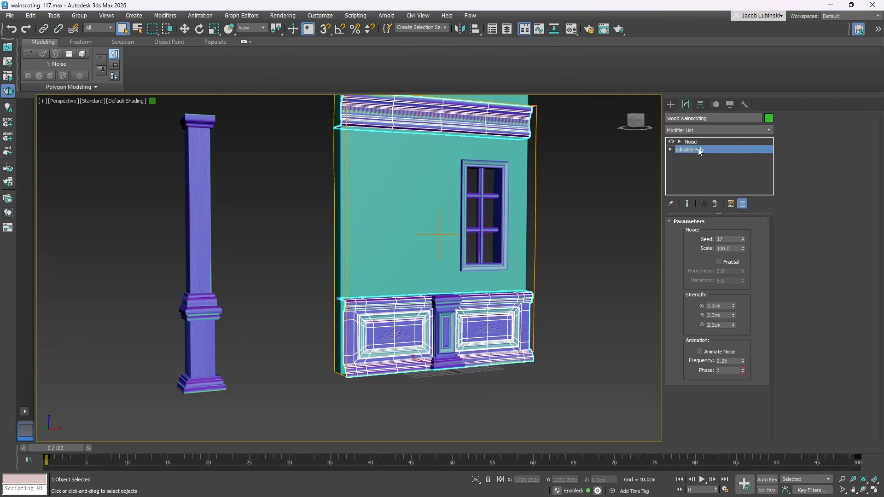
click(705, 232)
click(693, 144)
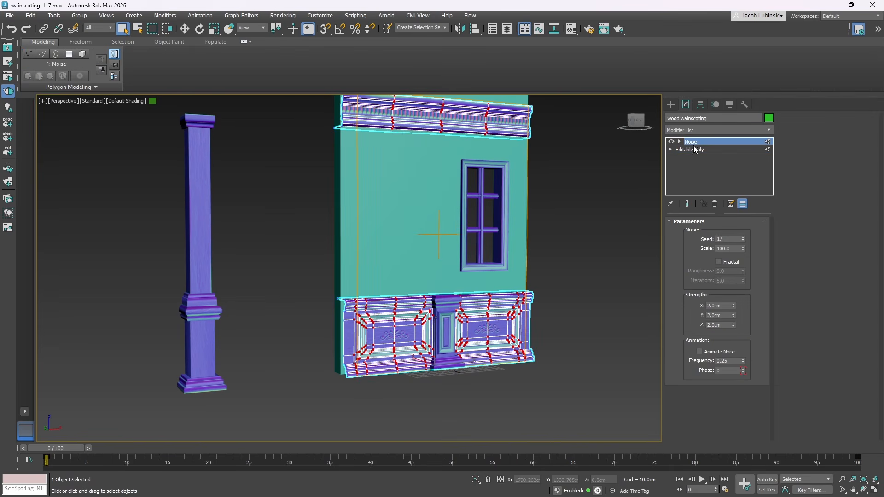
scroll(459, 372, up, 5)
alt+middle_drag(458, 373, 428, 364)
middle_drag(428, 364, 301, 323)
mouse_move(300, 323)
alt+middle_down()
mouse_move(273, 345)
mouse_move(312, 329)
alt+middle_up()
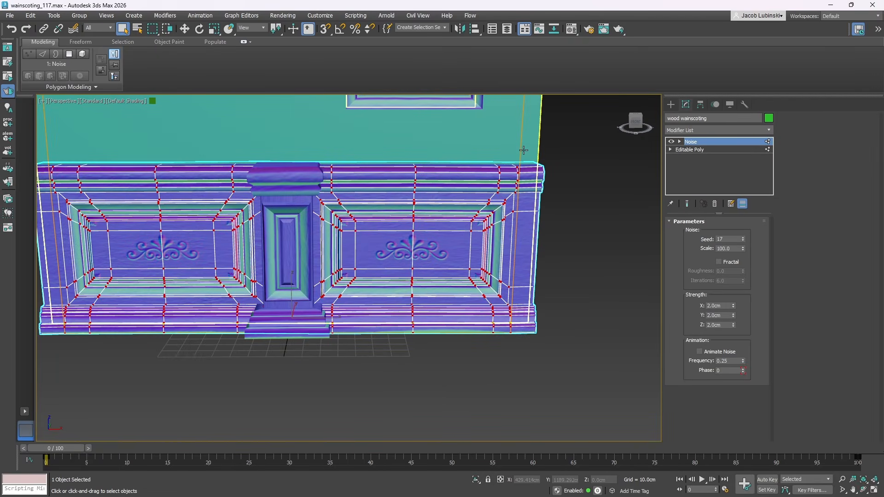
scroll(487, 242, down, 3)
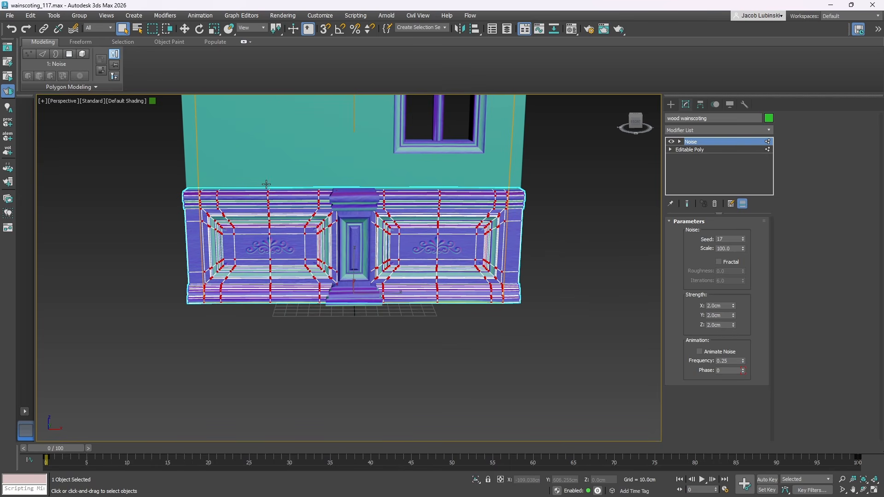
Step: Try different seeds for the wainscoting's Noise modifier and settle on 25
click(680, 141)
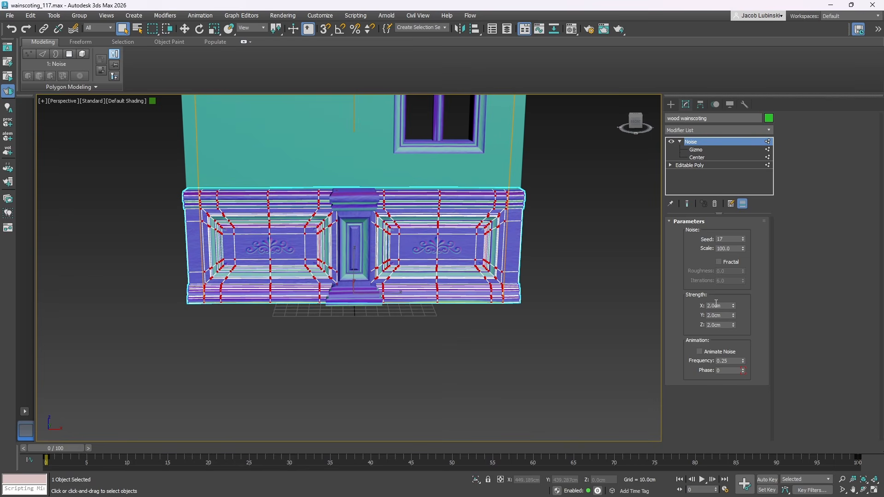
drag(743, 238, 744, 238)
click(743, 240)
click(743, 240)
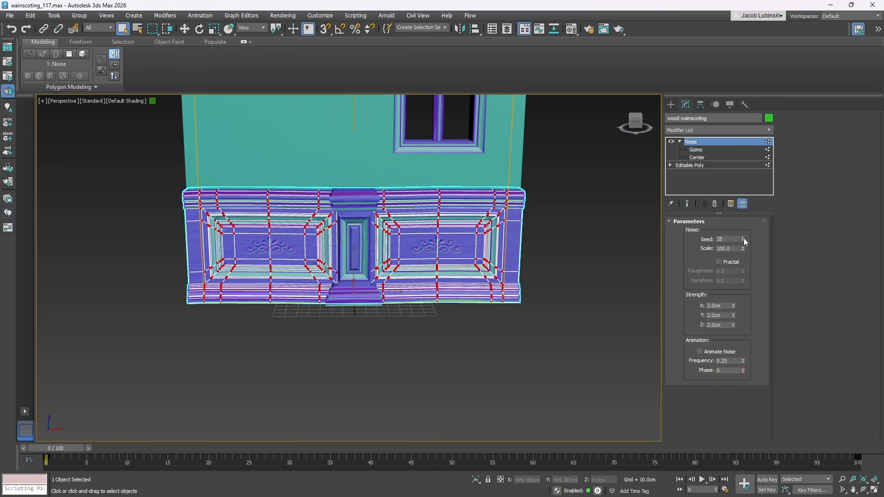
click(743, 240)
click(745, 239)
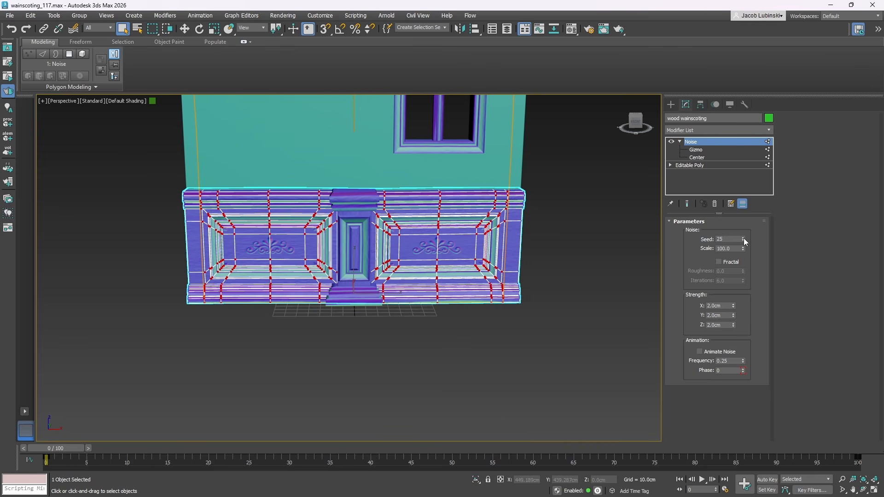
Step: Clear the selection and review the finished wall, window, wainscoting and separate column together
scroll(476, 194, down, 5)
middle_drag(418, 221, 405, 321)
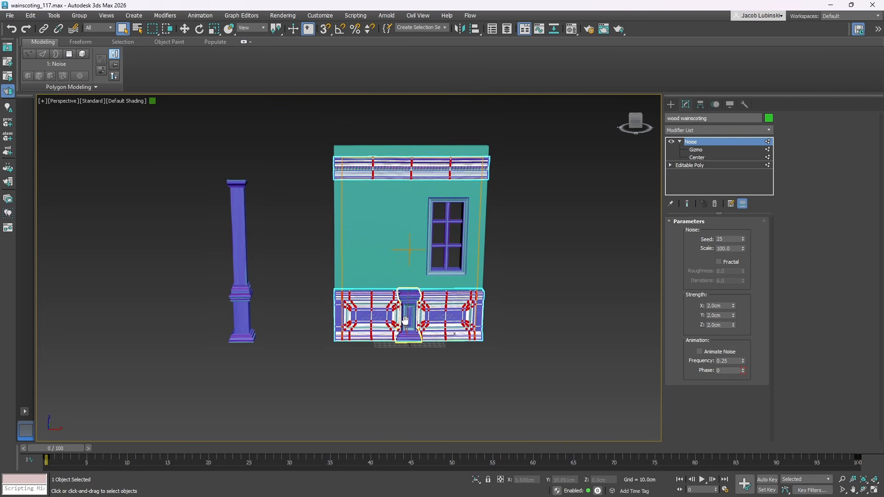
middle_drag(460, 264, 452, 251)
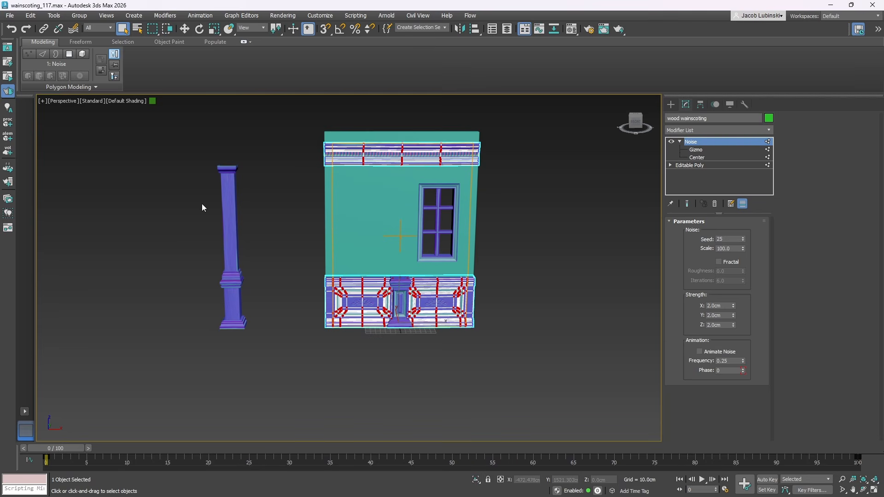
scroll(235, 279, up, 3)
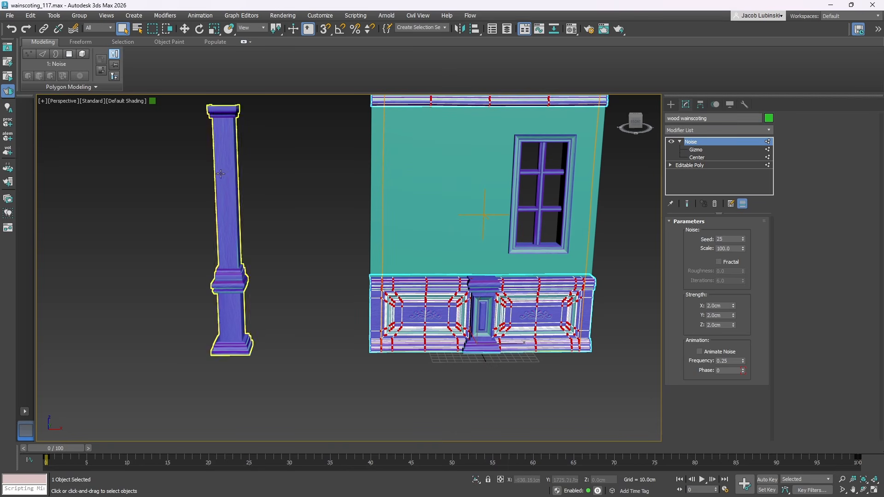
middle_drag(395, 303, 318, 341)
click(579, 155)
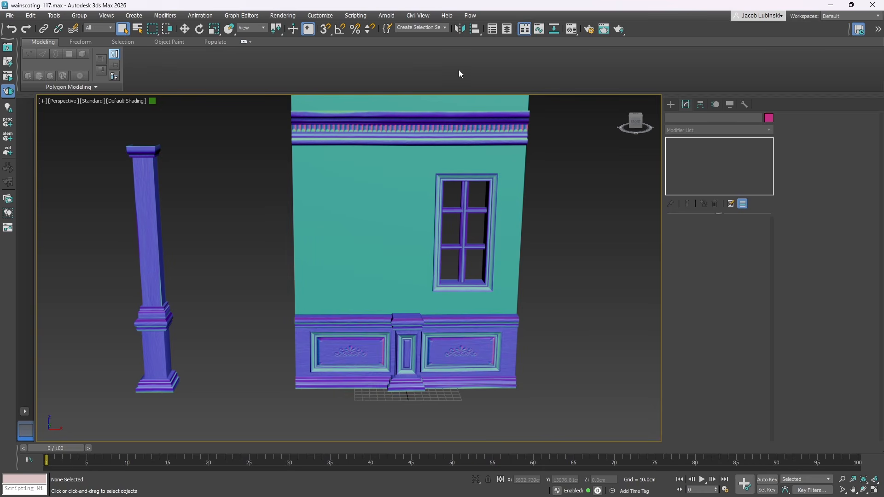
Step: Switch to the Unreal Editor and look at the modular meshes in the Meshes folder and the wood trim textures in Textures
click(831, 5)
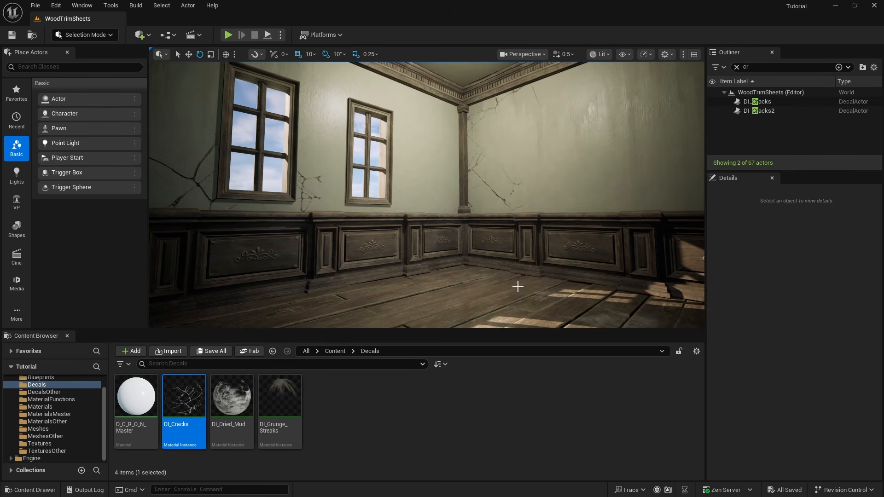
click(34, 429)
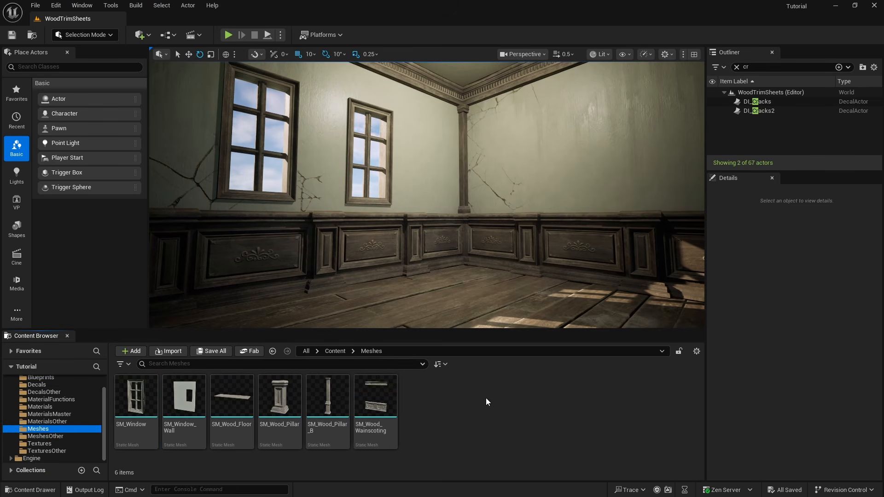
mouse_move(156, 399)
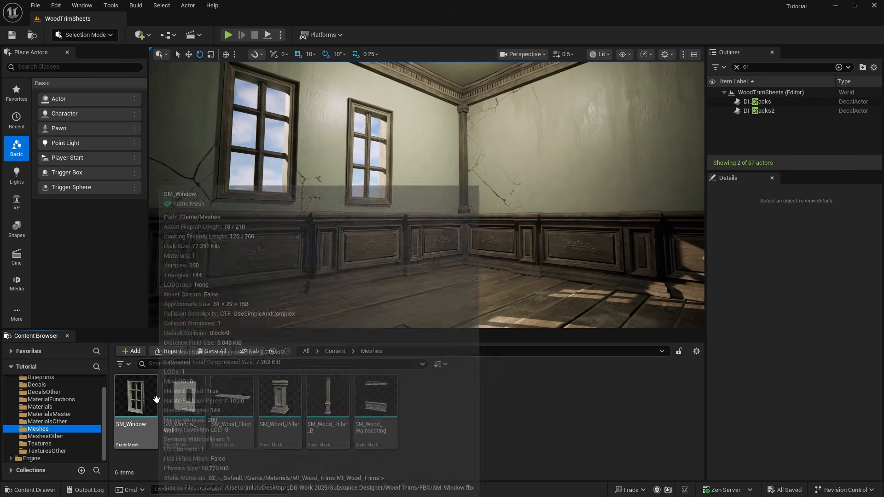
click(41, 444)
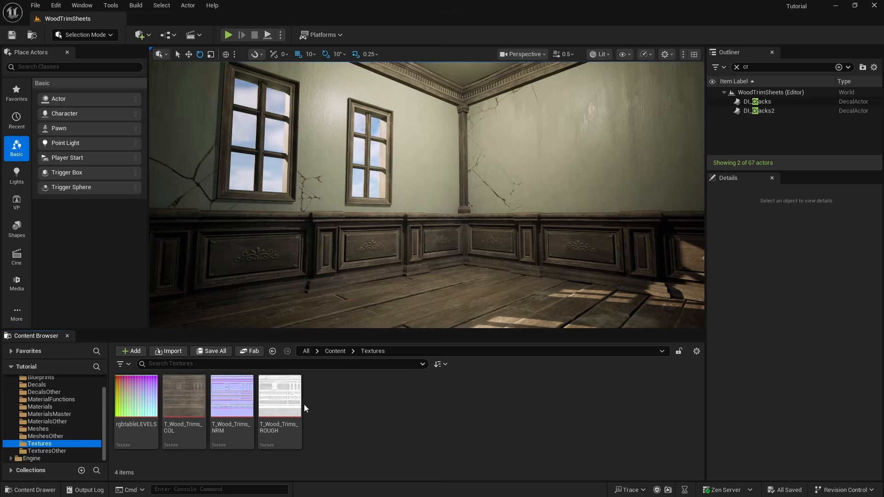
click(382, 419)
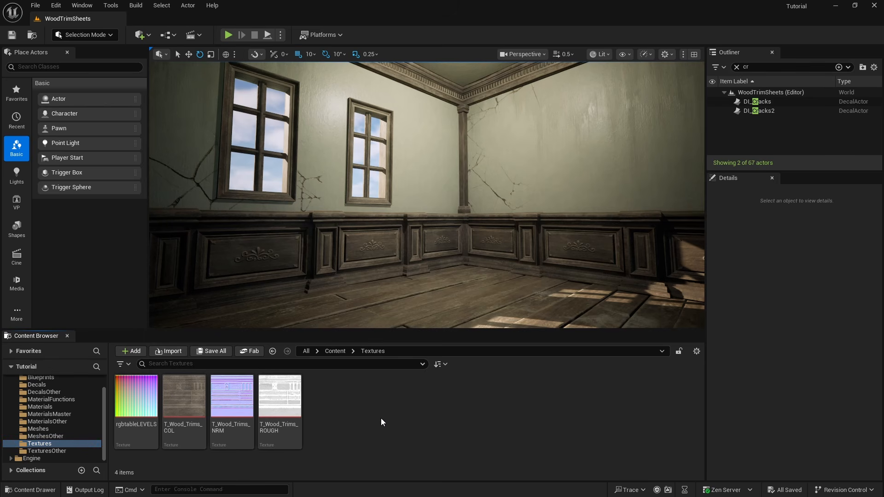
right_click(381, 419)
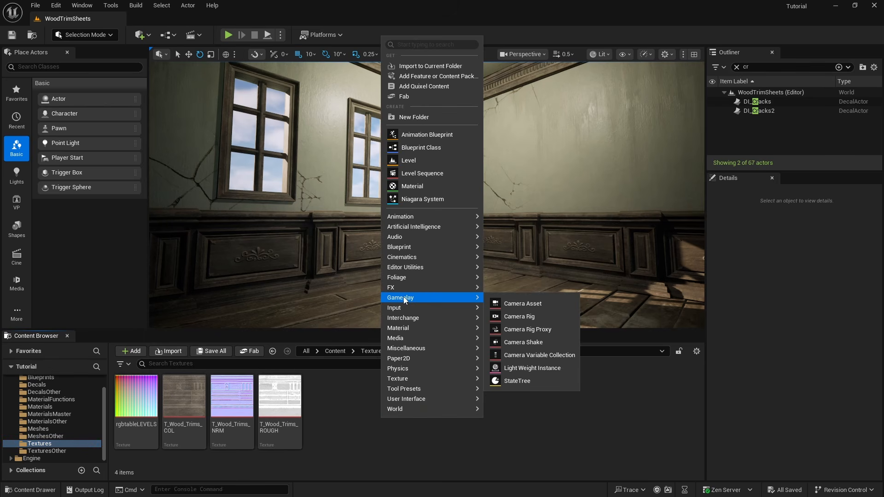
click(434, 67)
click(409, 233)
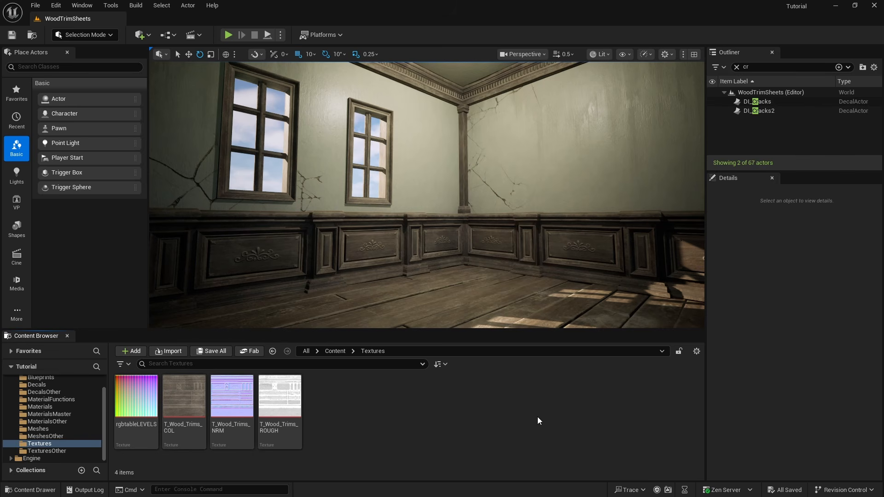
Step: Examine the wood wainscoting panels along the sunlit wall of the room up close
right_drag(497, 239, 598, 281)
key(w)
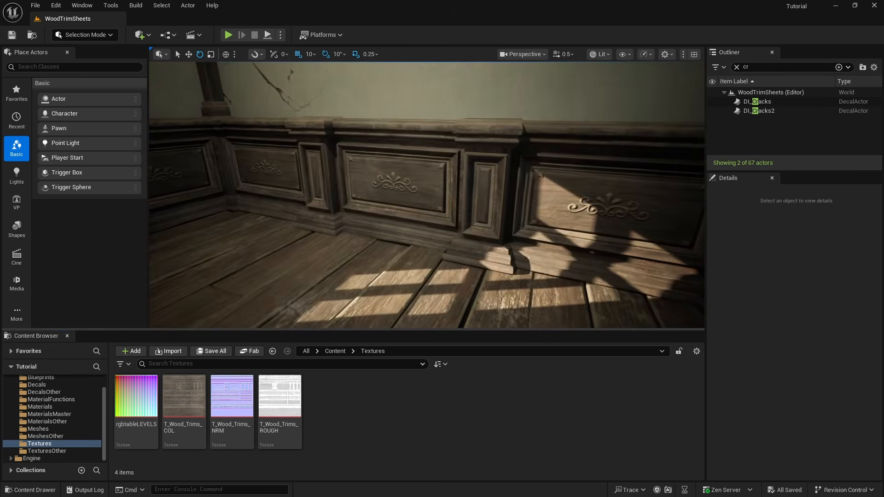
right_drag(515, 162, 509, 148)
click(455, 168)
right_drag(455, 168, 516, 152)
key(Escape)
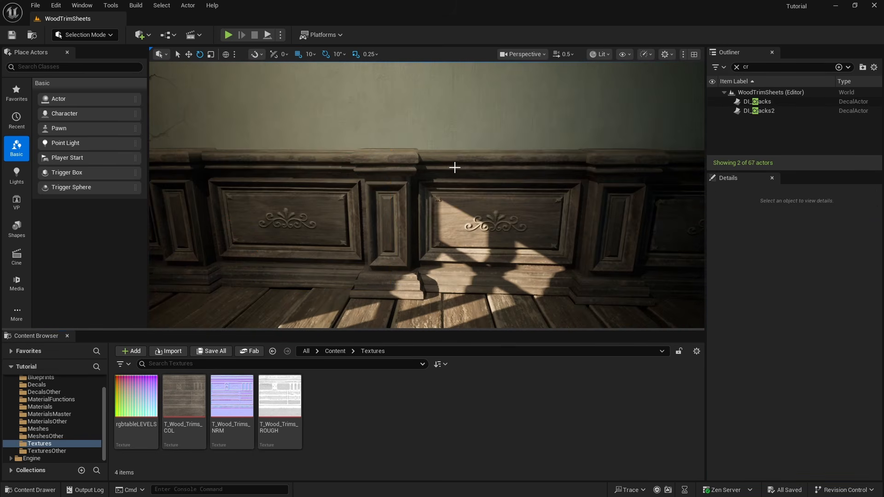
Step: Examine the dentil crown moulding from outside, the whole room through its open side, and the interior window corner
right_drag(455, 168, 668, 164)
key(w)
key(w)
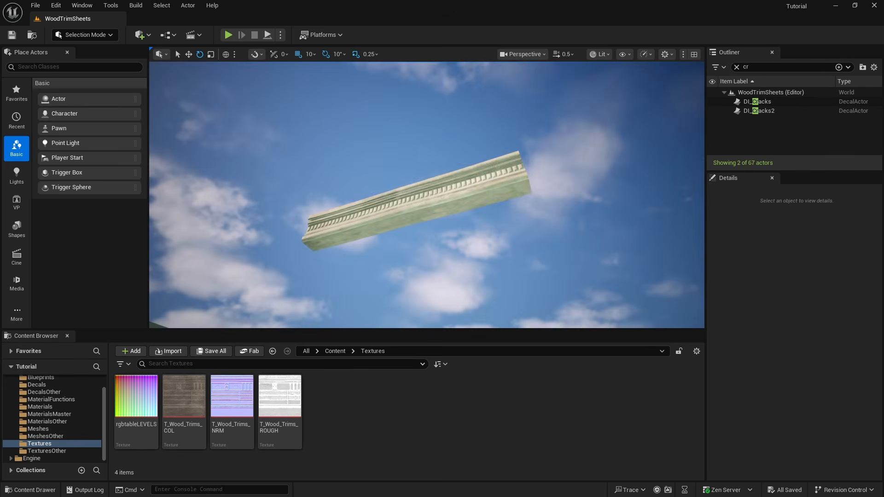
right_drag(427, 196, 432, 276)
alt+drag(426, 195, 534, 133)
right_drag(427, 195, 396, 136)
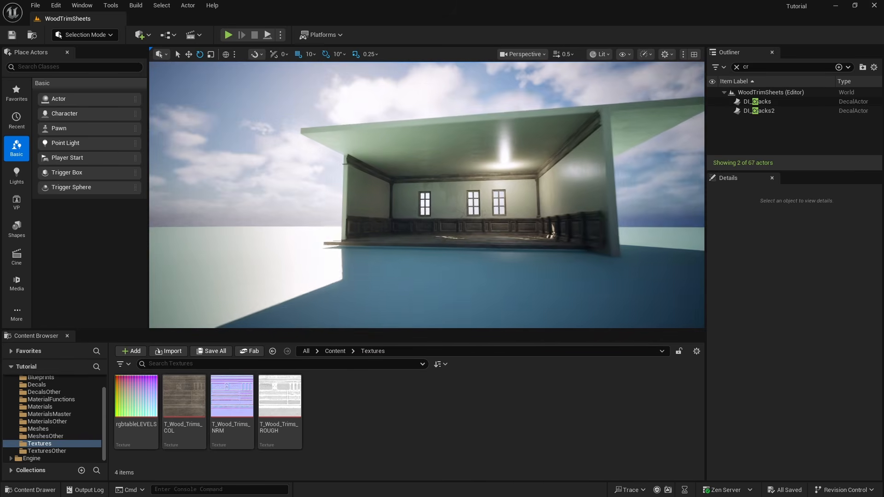
right_drag(527, 167, 466, 183)
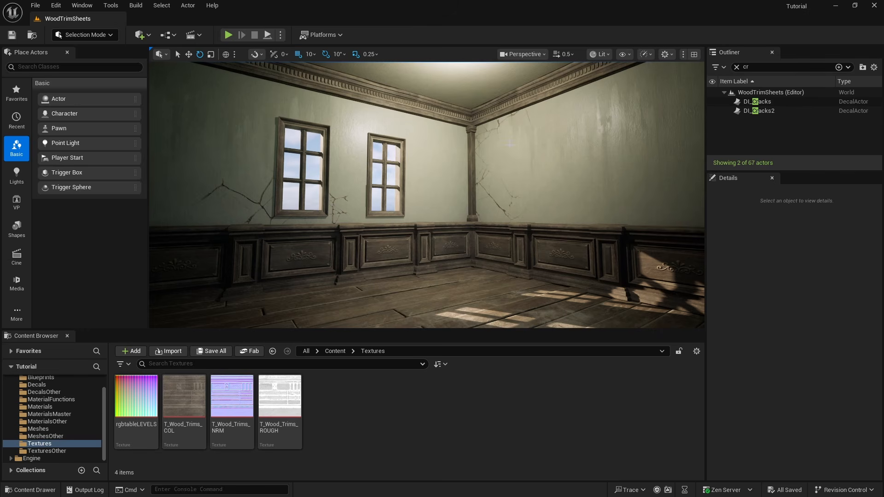
Step: Open the Decals folder and examine the opacity and texture map settings of the DI_Cracks material instance
click(41, 385)
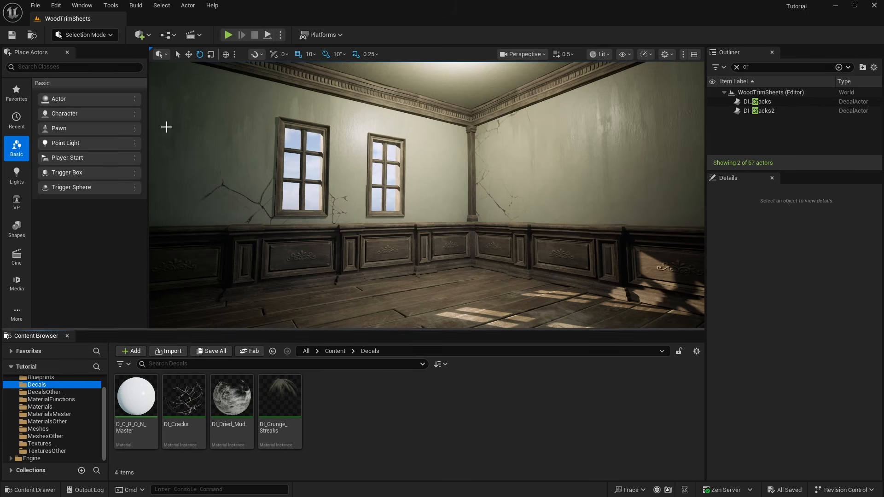
double_click(190, 402)
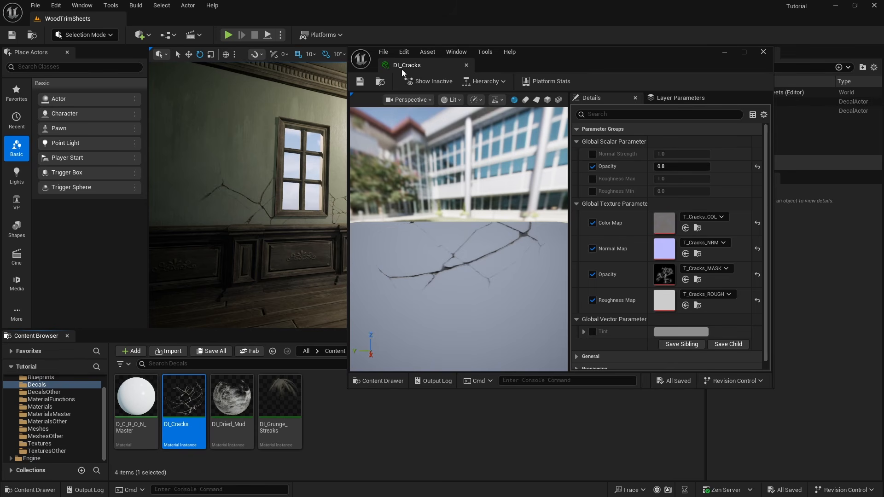
mouse_move(121, 440)
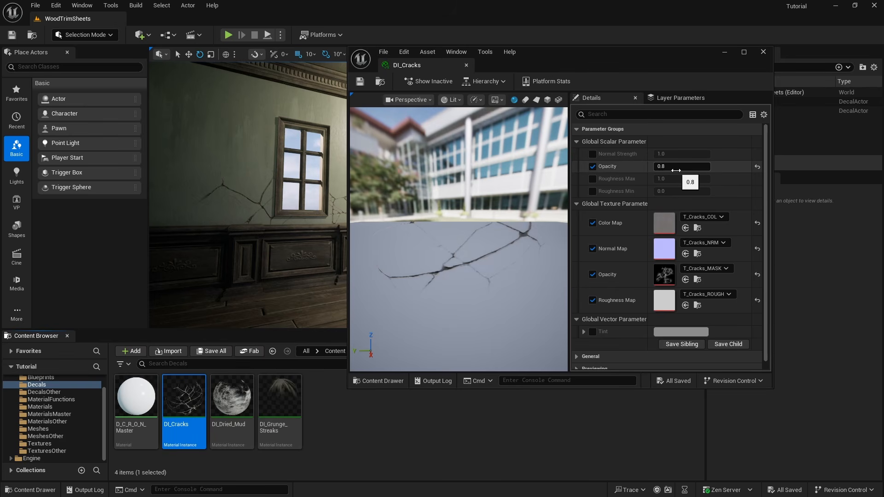
click(758, 55)
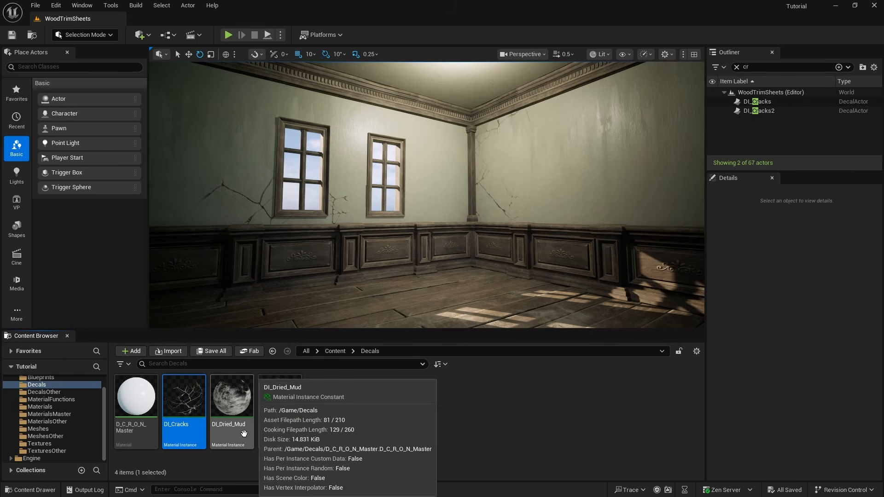
Step: Examine the DI_Dried_Mud decal's material settings and the dried mud on the room's wooden floor
click(236, 397)
double_click(237, 397)
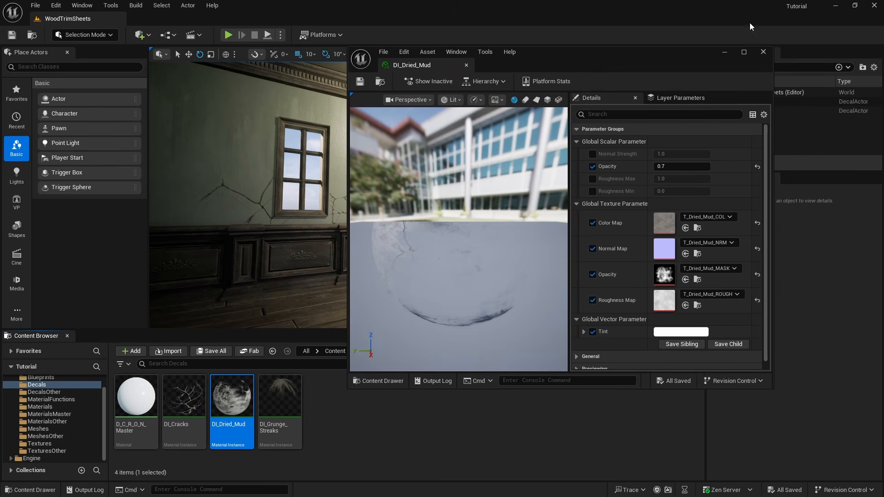
click(764, 53)
right_drag(490, 234, 479, 327)
mouse_move(441, 270)
right_down()
mouse_move(443, 276)
mouse_move(453, 198)
mouse_move(441, 270)
right_up()
right_drag(422, 232, 422, 210)
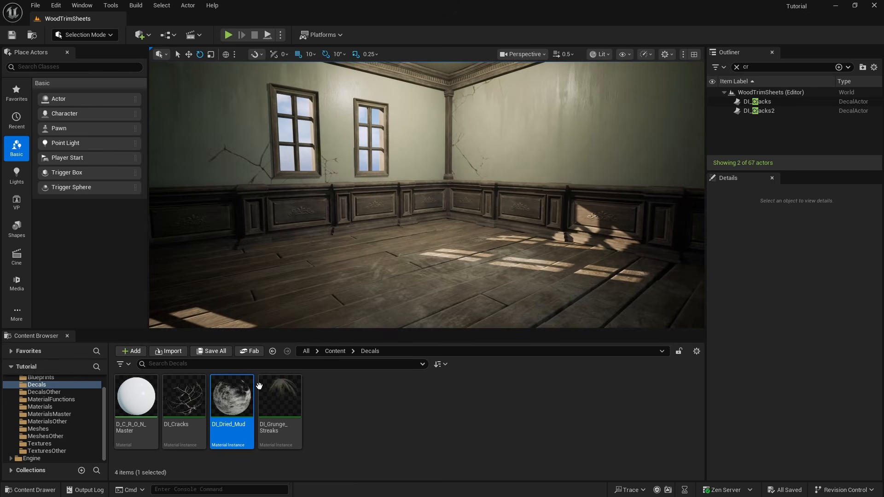
double_click(238, 400)
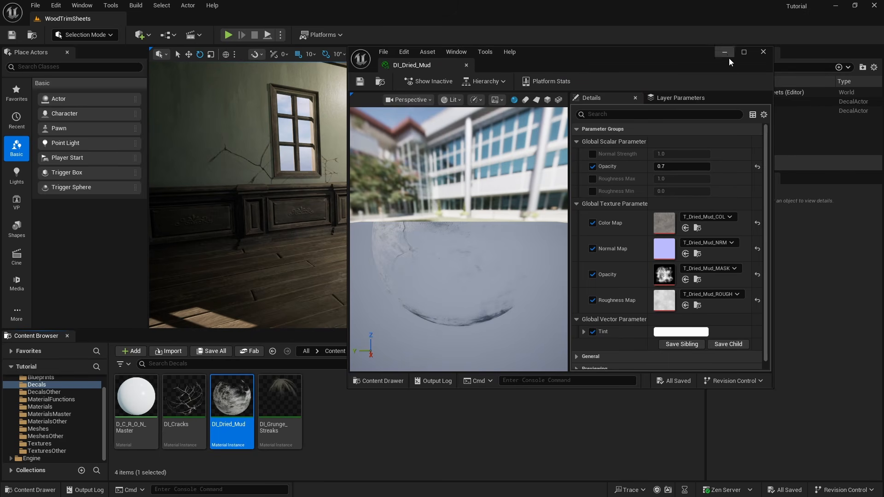
click(763, 52)
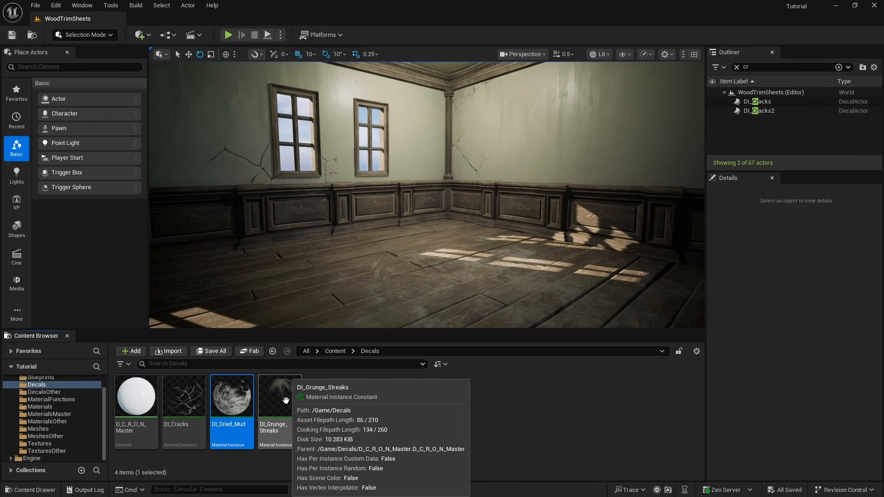
Step: Examine the DI_Grunge_Streaks decal's material settings and view the streaked walls in the room corner
click(286, 400)
double_click(286, 400)
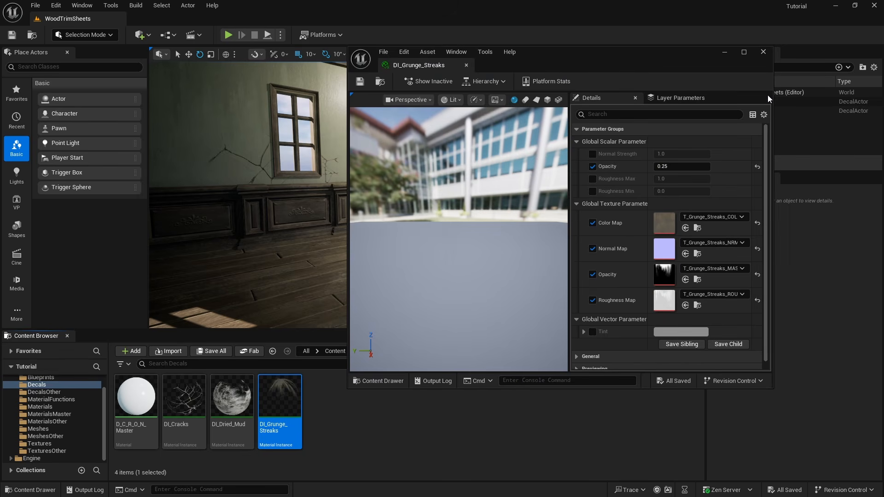
click(763, 52)
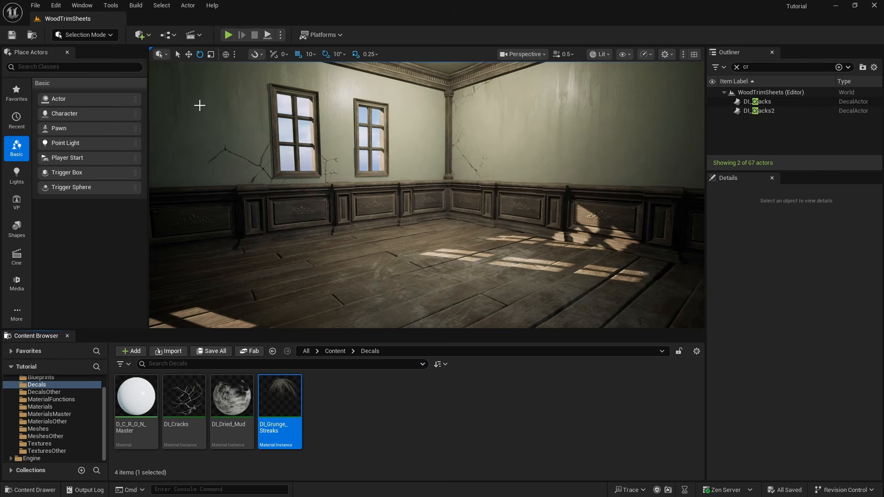
mouse_move(505, 208)
right_down()
mouse_move(428, 196)
mouse_move(432, 258)
mouse_move(640, 253)
mouse_move(539, 184)
mouse_move(516, 182)
mouse_move(515, 152)
mouse_move(507, 239)
mouse_move(479, 286)
mouse_move(475, 184)
mouse_move(460, 226)
mouse_move(483, 201)
mouse_move(467, 221)
mouse_move(497, 207)
right_up()
key(w)
key(s)
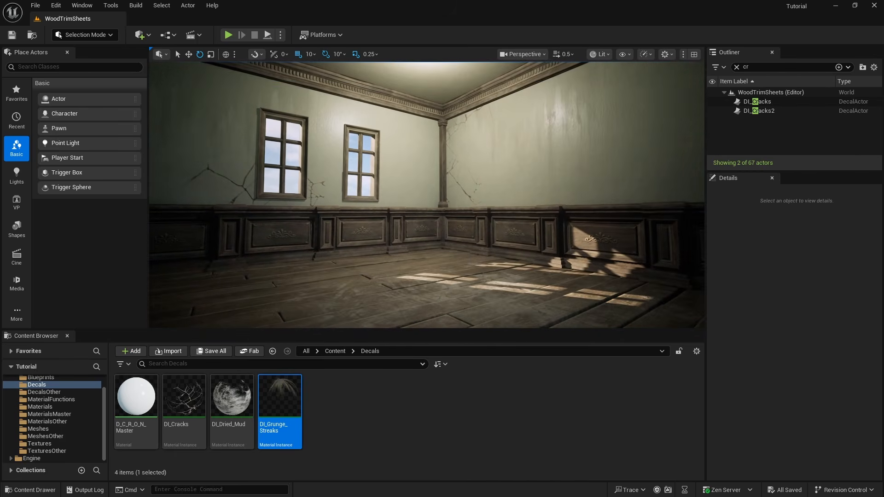
Step: Play the level full screen, walk around the room to view the windows, wainscoting and floor, and return to the editor
key(F11)
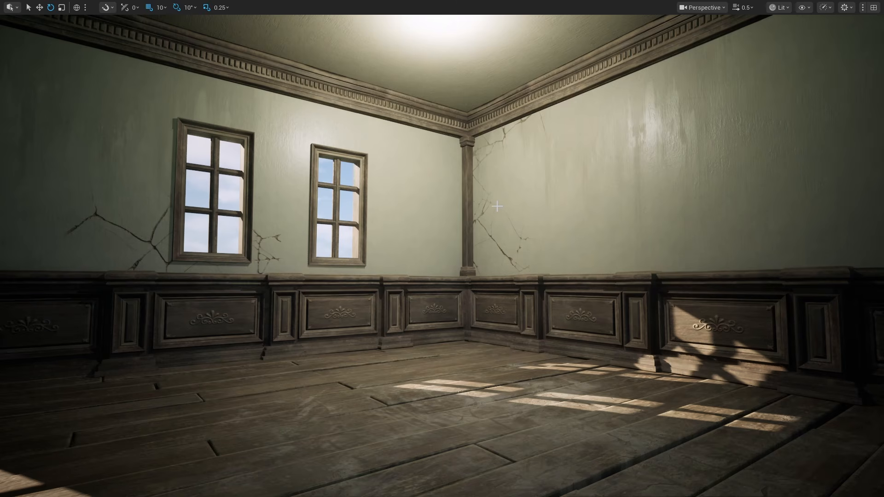
key(alt+p)
click(498, 207)
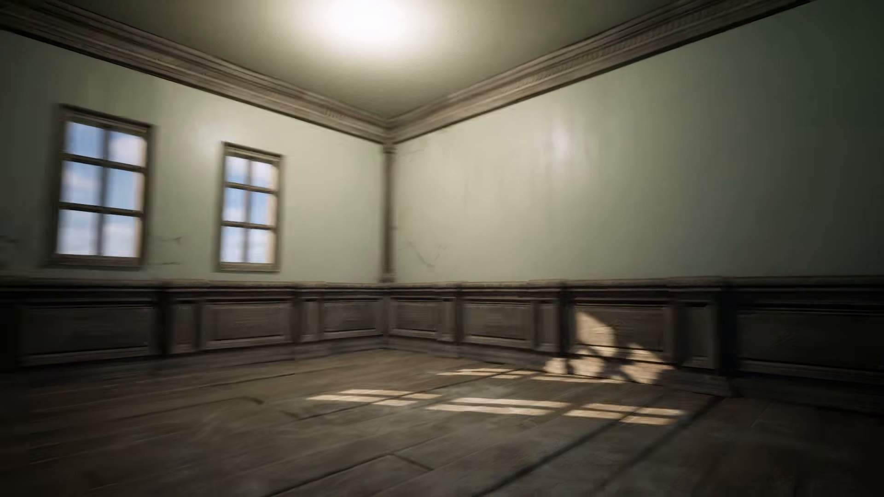
key(w)
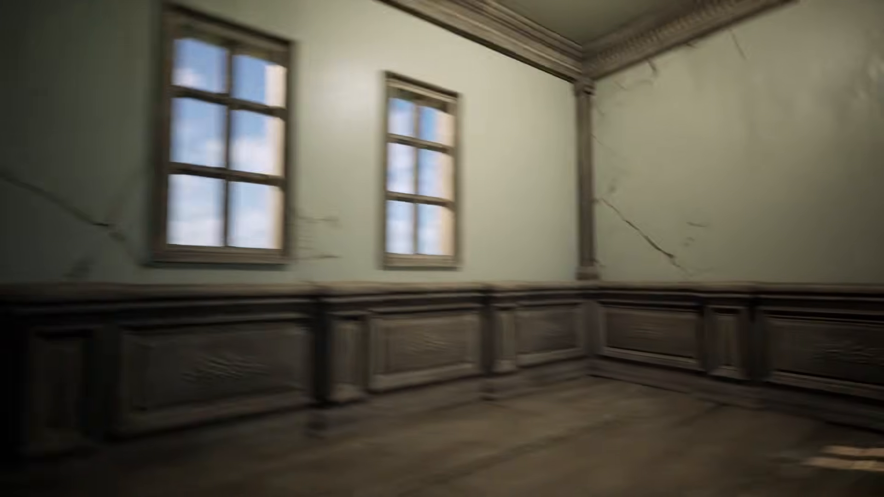
key(s)
key(w)
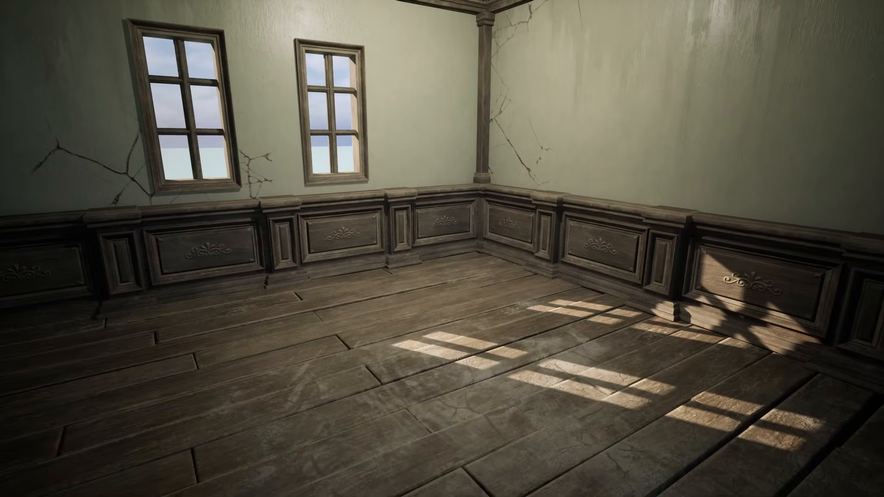
key(s)
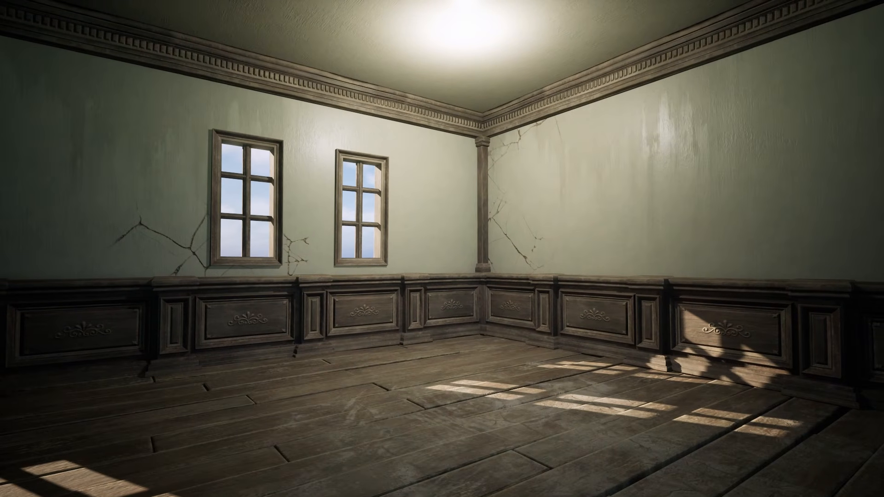
key(Escape)
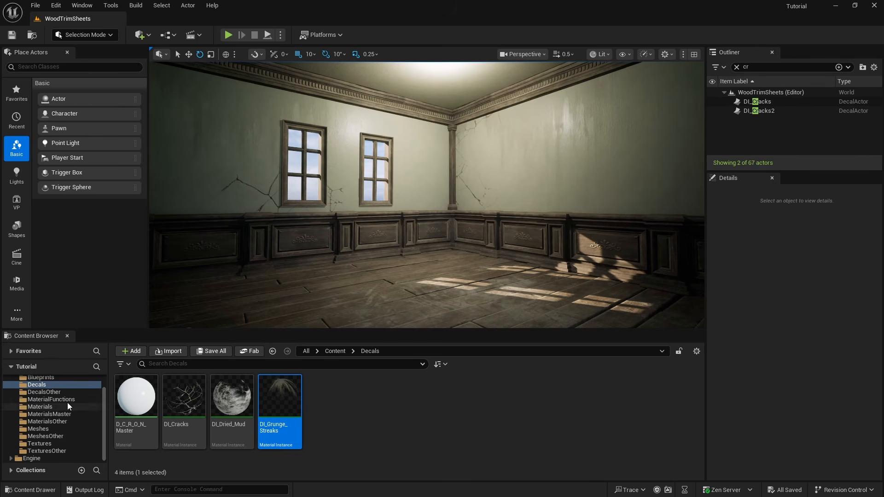
Step: Look at the rgbtableLEVELS colour lookup texture in the Textures folder
click(49, 445)
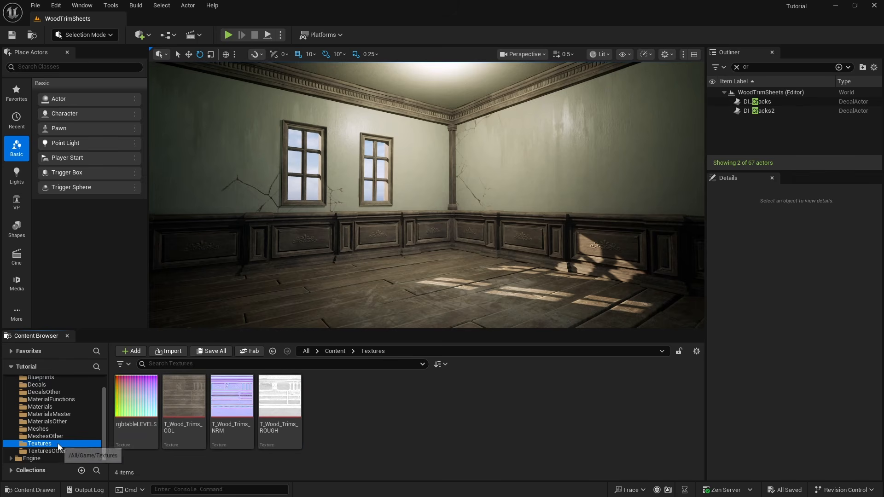
mouse_move(125, 420)
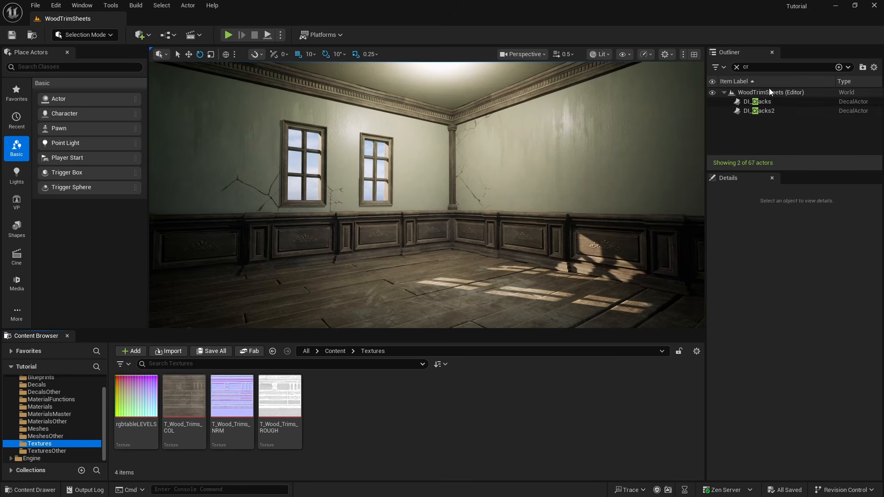
mouse_move(174, 379)
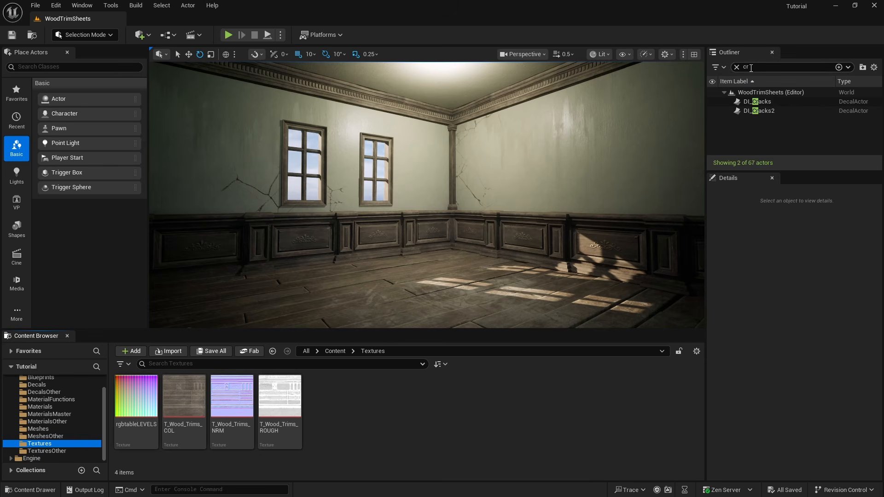
Step: Filter the level's actors by "po", select the PostProcessVolume and filter its properties by "lut"
click(737, 67)
text(po)
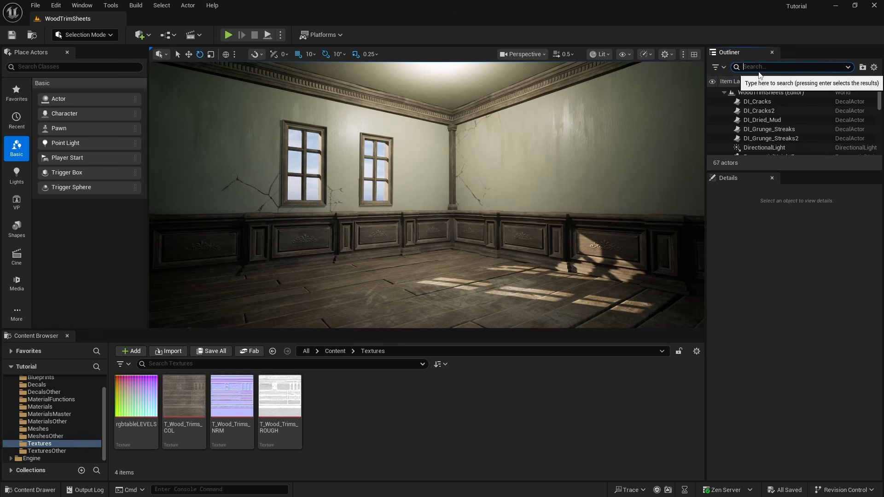
click(770, 129)
click(738, 252)
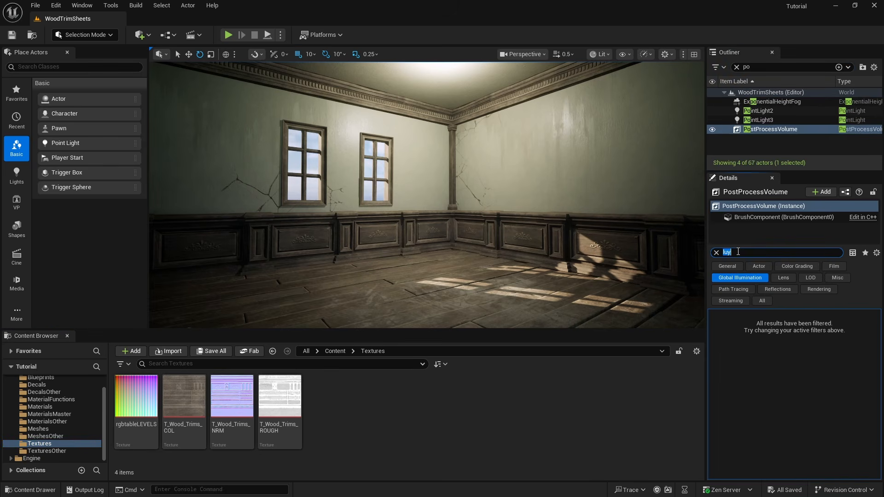
text(lu)
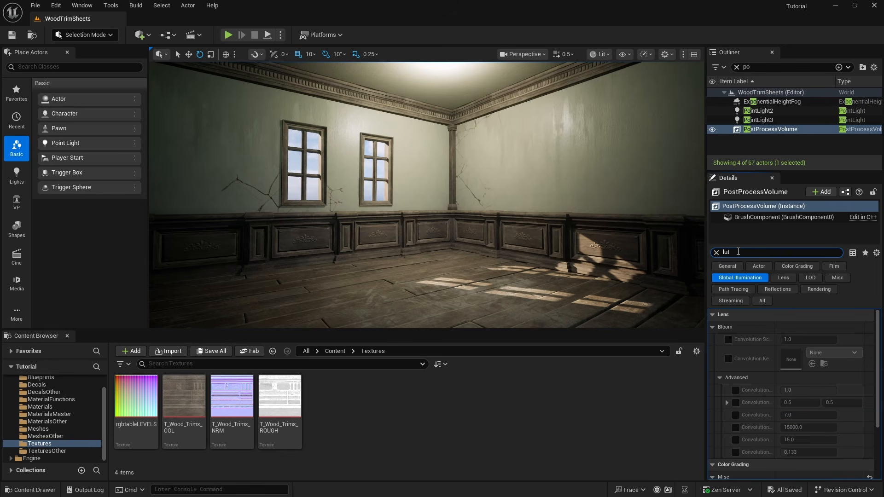
Step: Compare the room with the PostProcessVolume's Color Grading LUT switched off and on again, widening the property area for readable names
scroll(798, 384, down, 4)
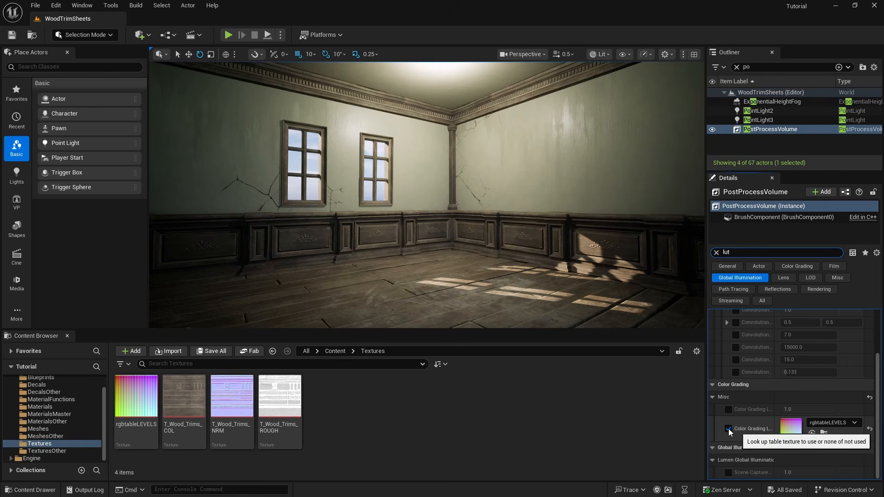
drag(707, 427, 658, 429)
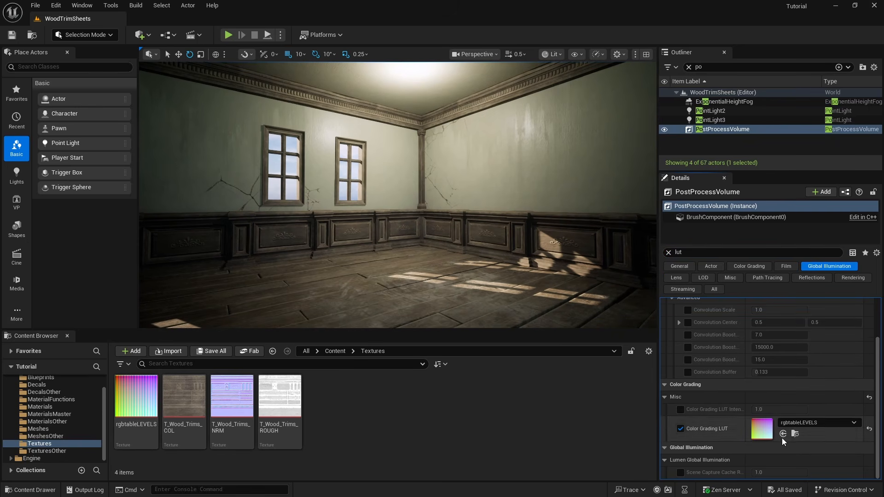
click(681, 429)
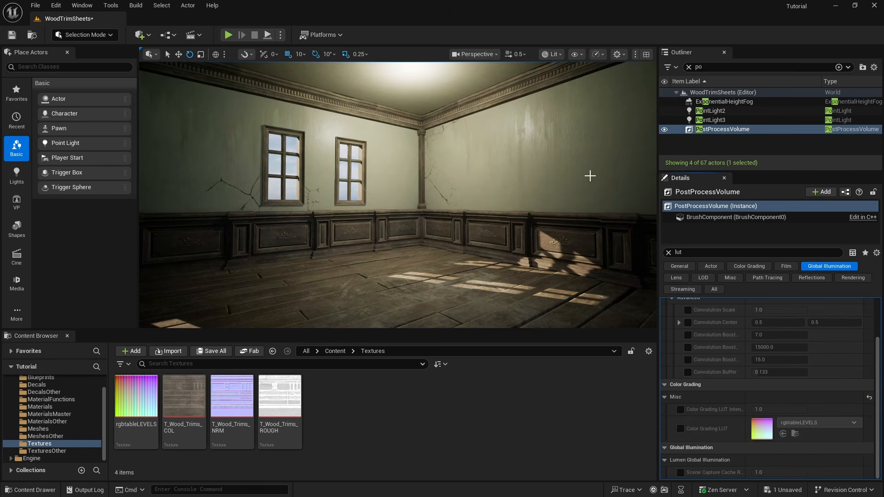
click(681, 428)
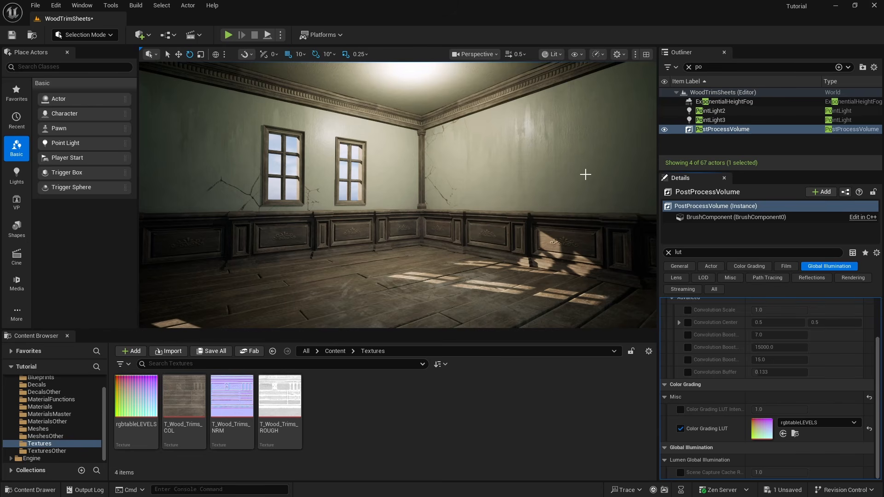